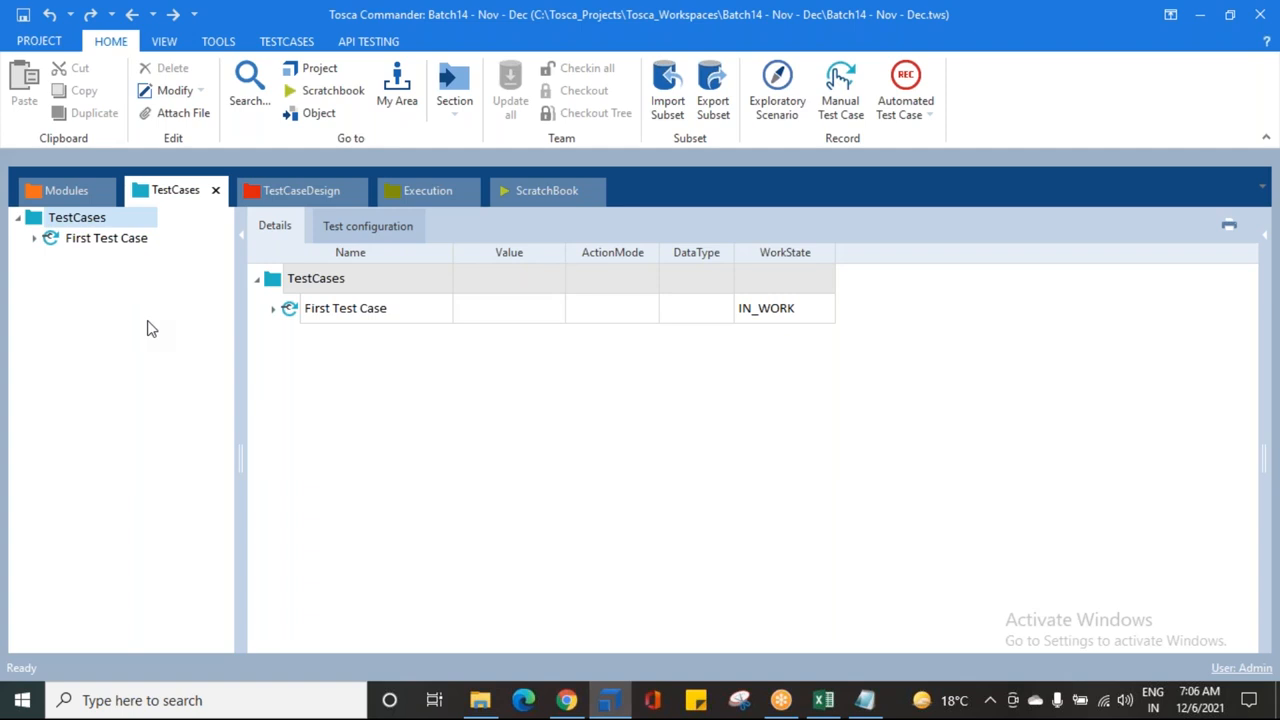
Step: Open the xgdfhgfdg test case, browse its Log in step's action modes, then switch to the Action Modes Notepad
click(34, 238)
click(82, 264)
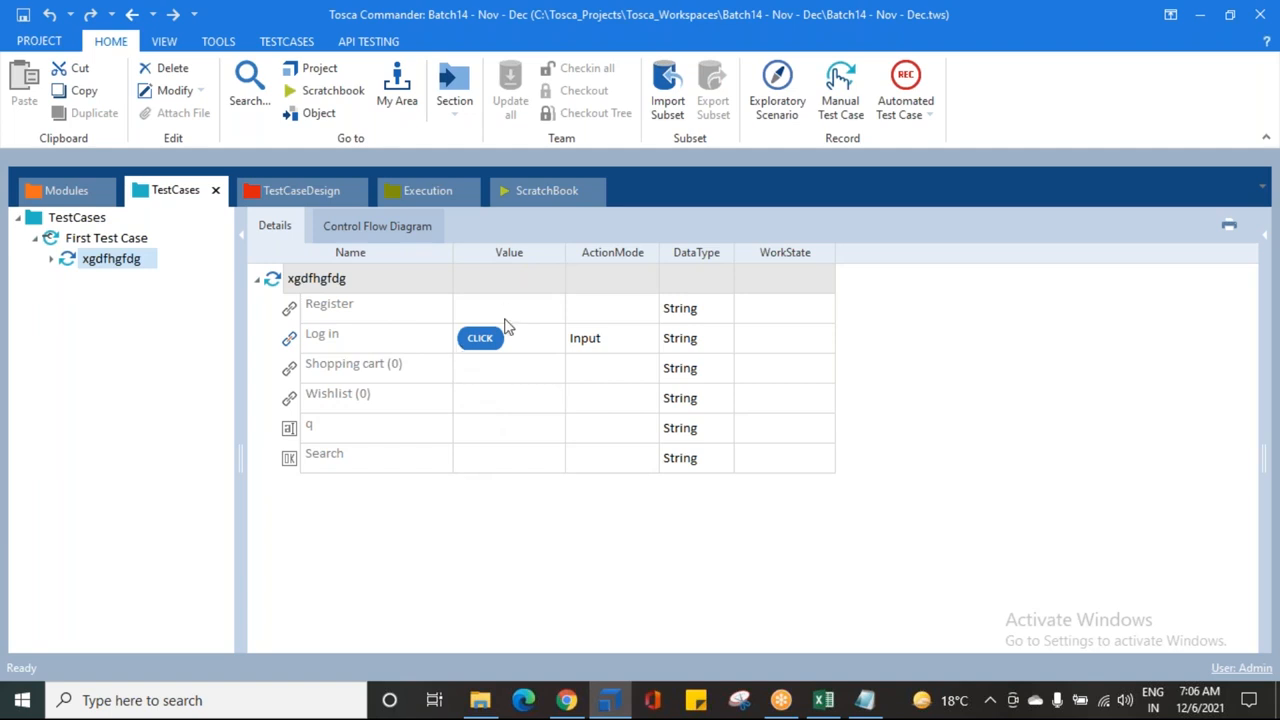
click(622, 350)
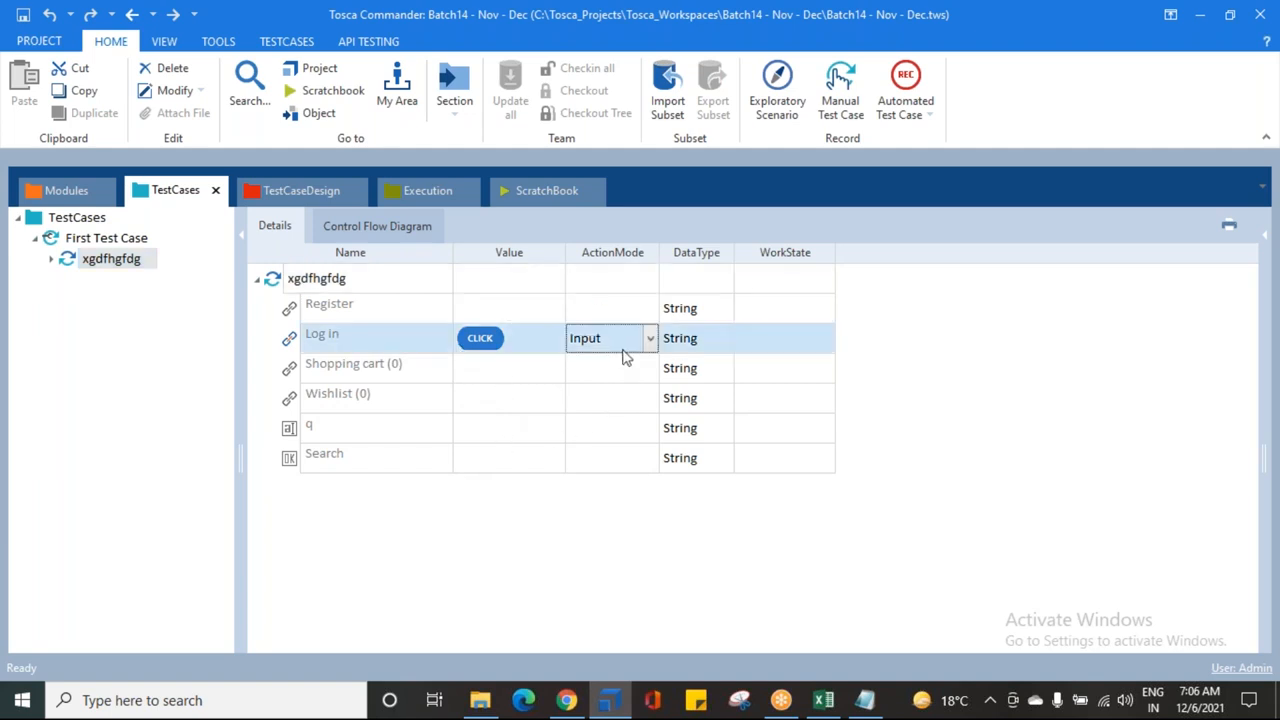
click(650, 340)
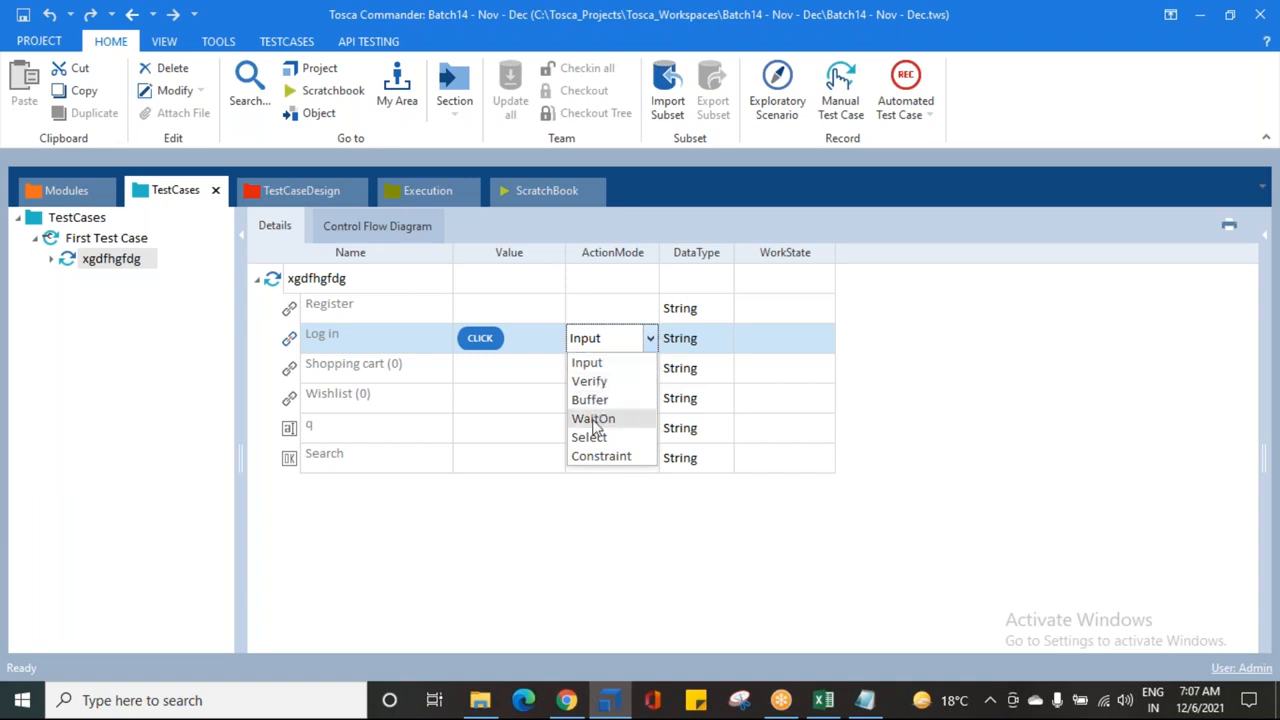
click(538, 567)
click(865, 700)
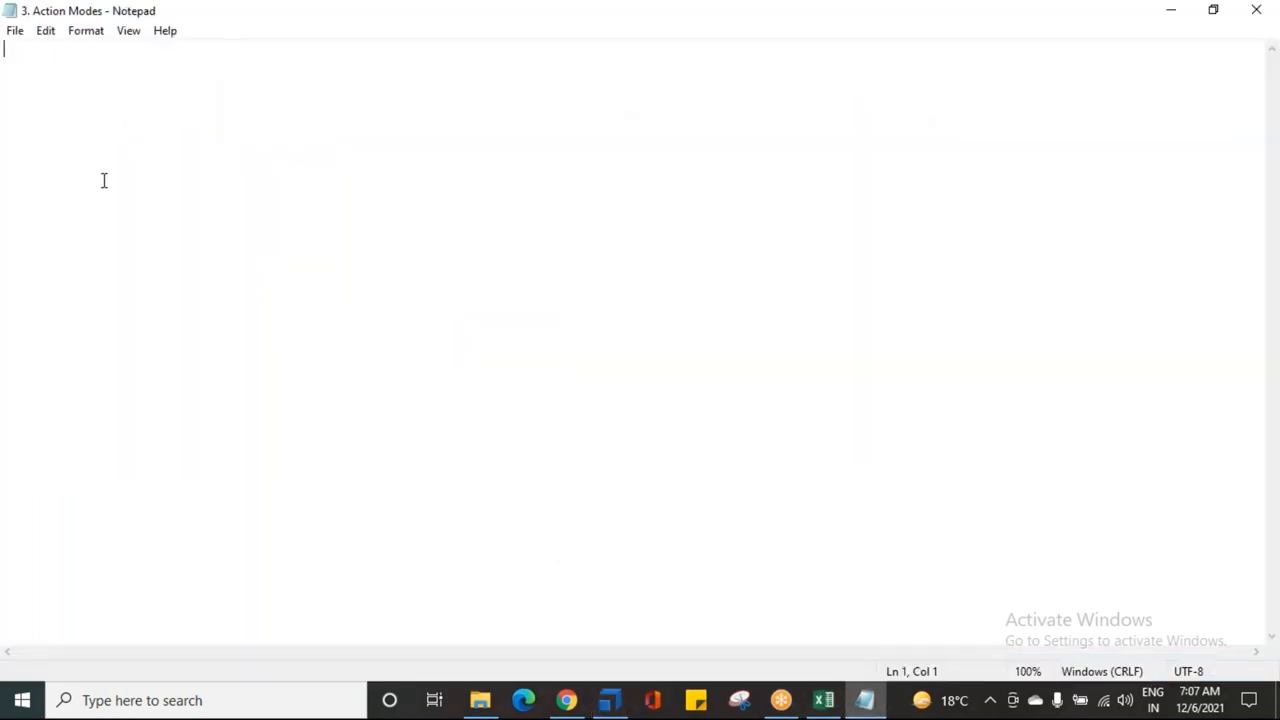
Step: Type an underlined 'ACTION MODES:' heading and zoom in on the Notepad text
text(Z)
key(BackSpace)
text(ACTIO)
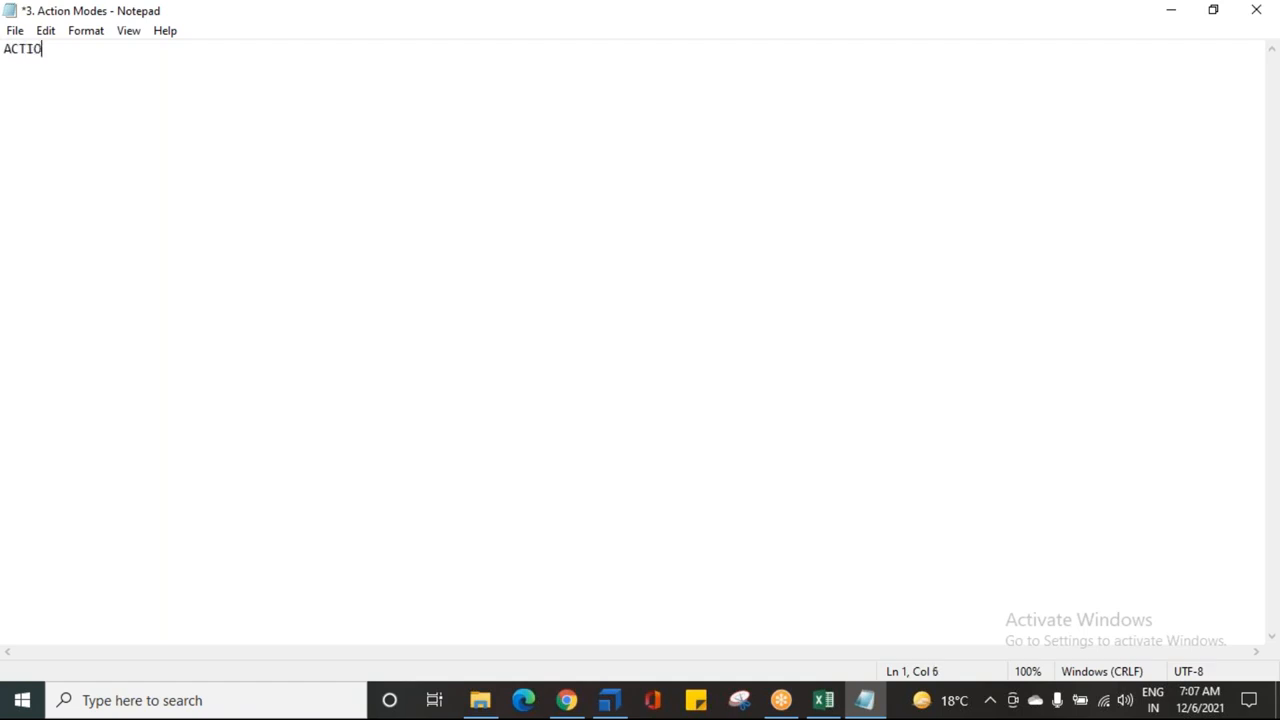
text(N MODES:)
key(Return)
text(_____________)
key(Return)
key(ctrl+plus)
key(ctrl+plus)
key(ctrl+plus)
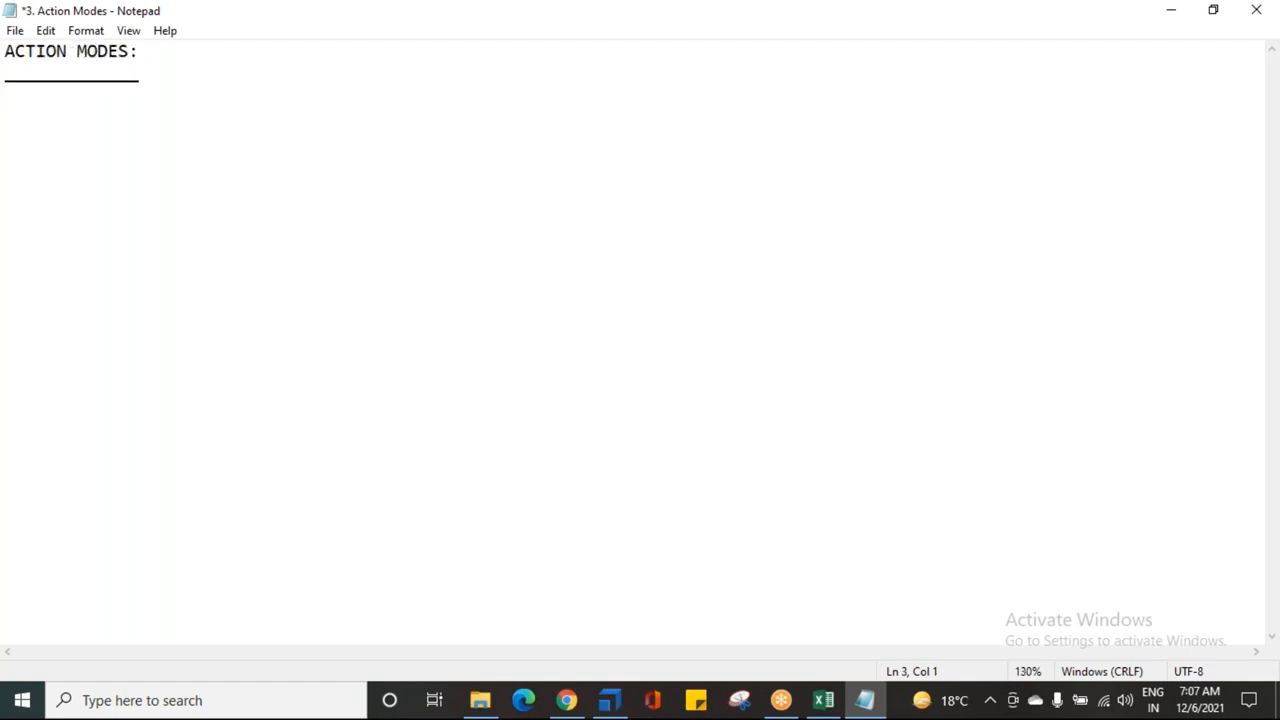
key(ctrl+plus)
key(Return)
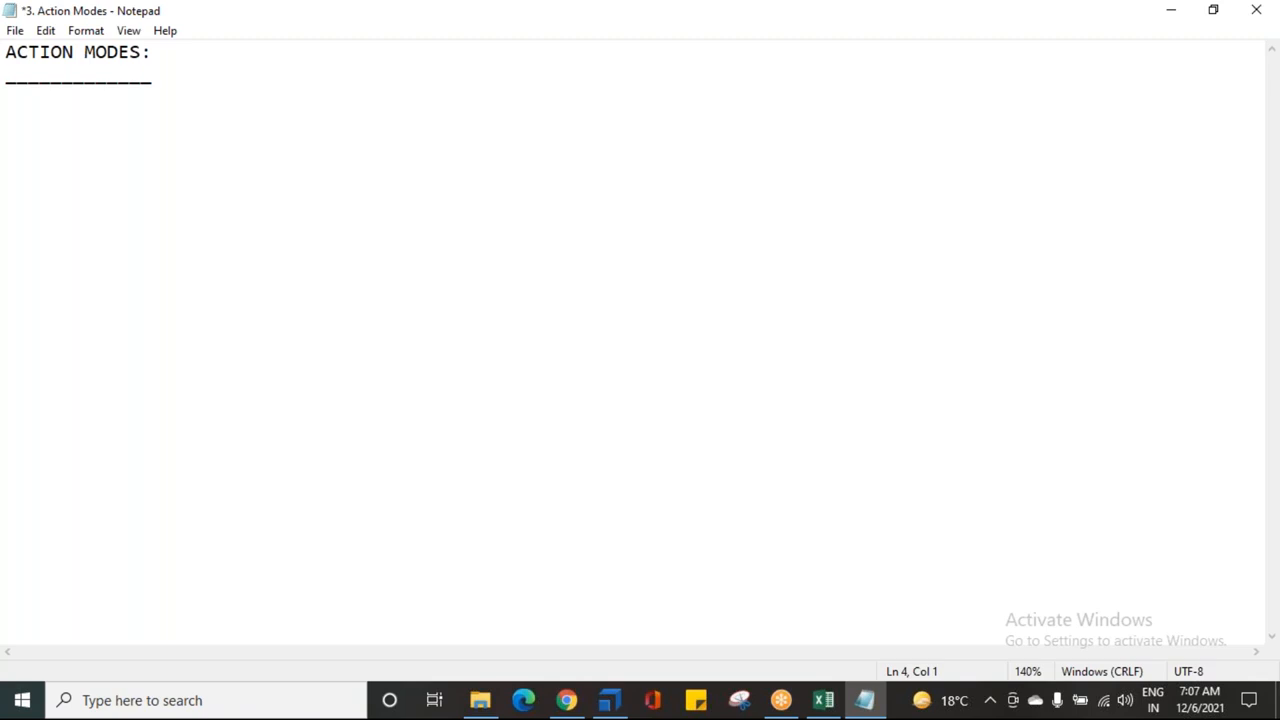
Step: Add the numbered entries 1. INPUT, 2. VERIFY and 3. BUFFER
text(1. IN)
text(UT)
key(BackSpace)
key(BackSpace)
text(PUT)
key(Return)
text(2. VERIFY)
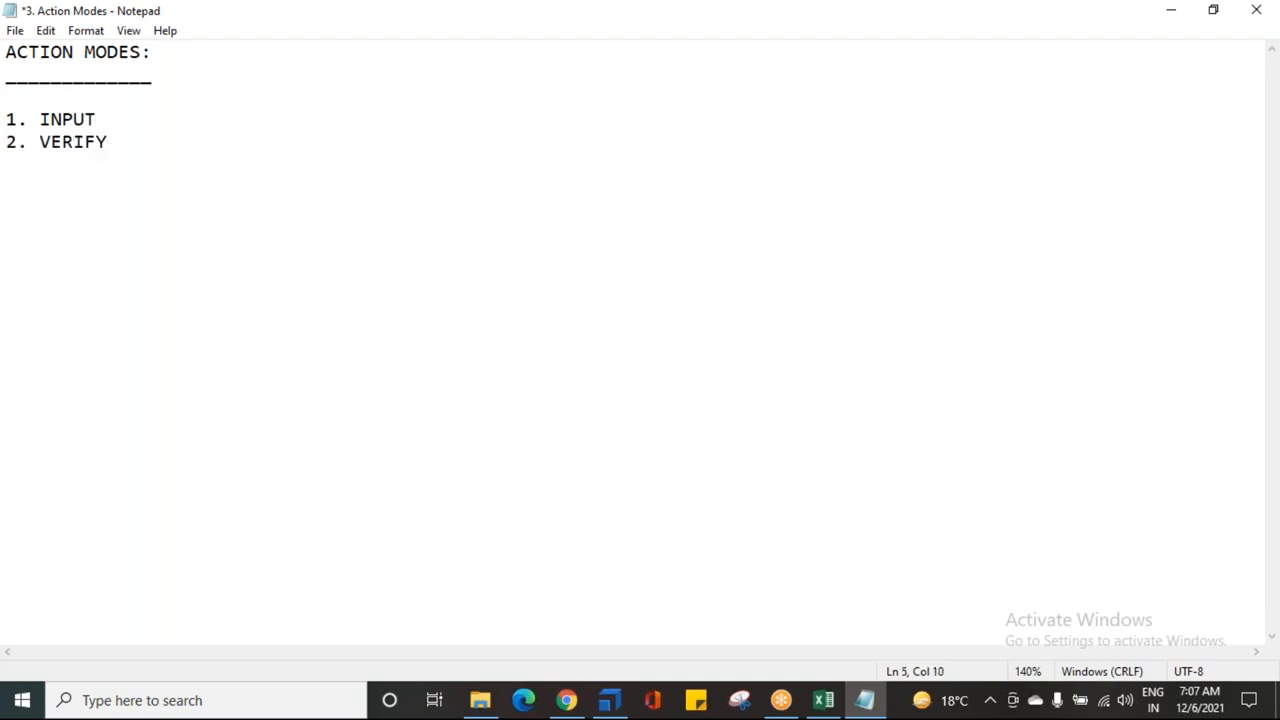
key(Return)
text(3. BUFFER)
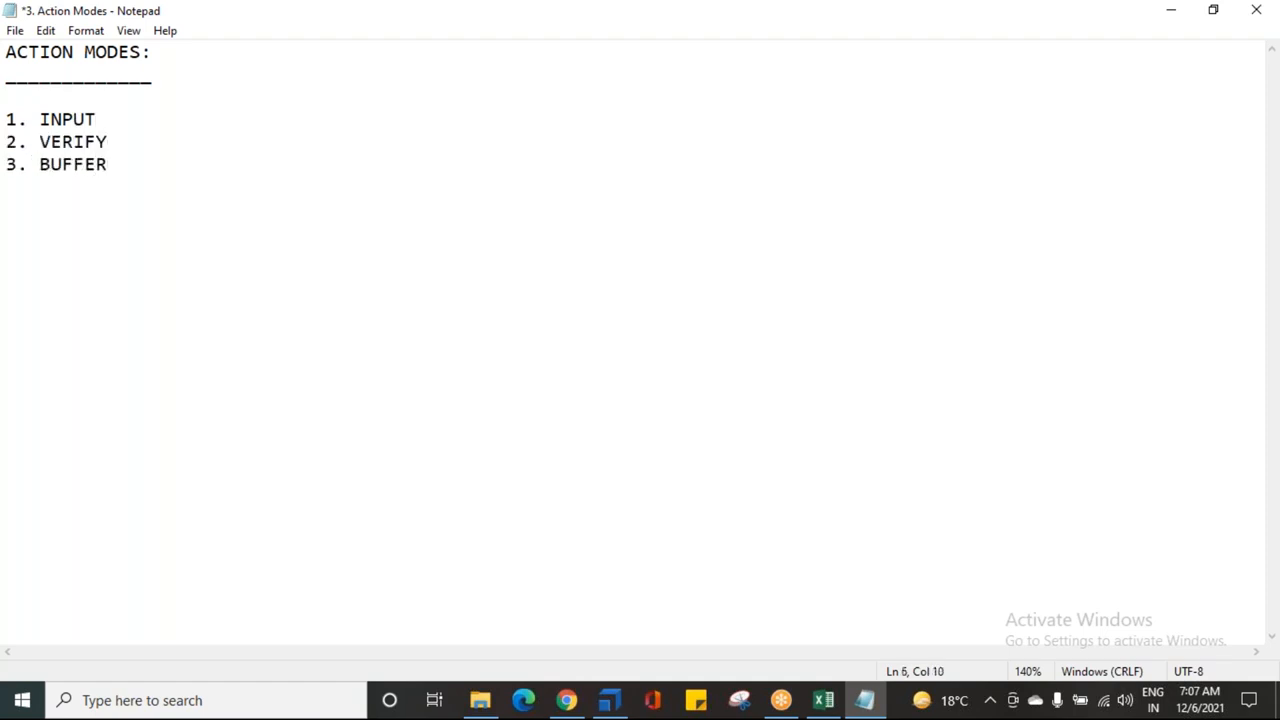
Step: Add the numbered entries 4. WAIT ON, 5. SELECT and 6. CONSTRAINT
key(Return)
text(4. WAI)
key(BackSpace)
text(T ON)
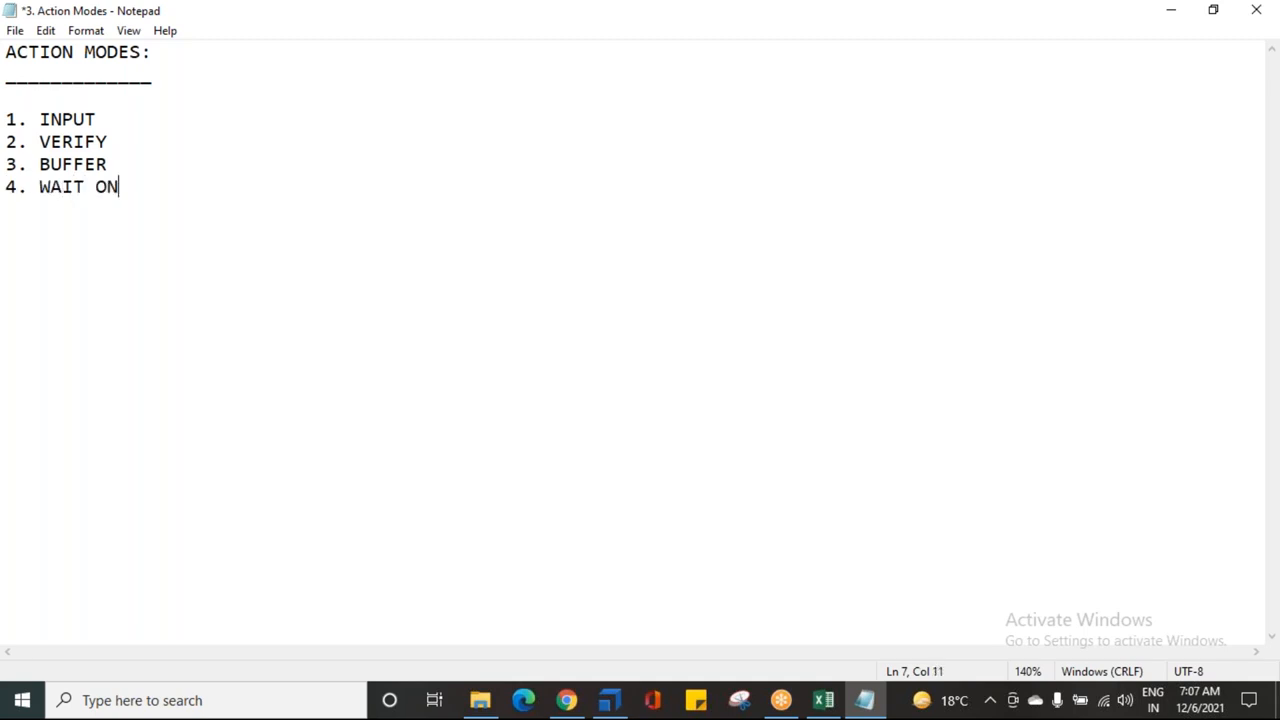
key(Return)
text(5. SELECT)
key(Return)
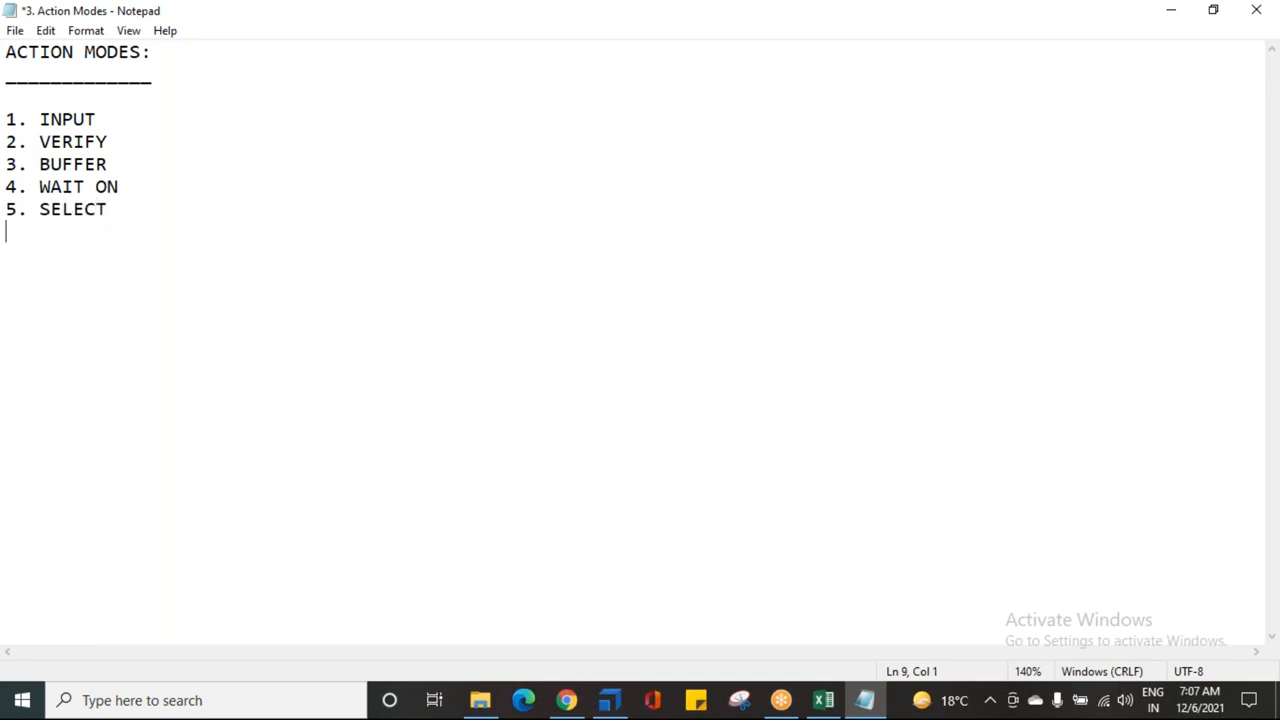
text(6. CONSTRAINT)
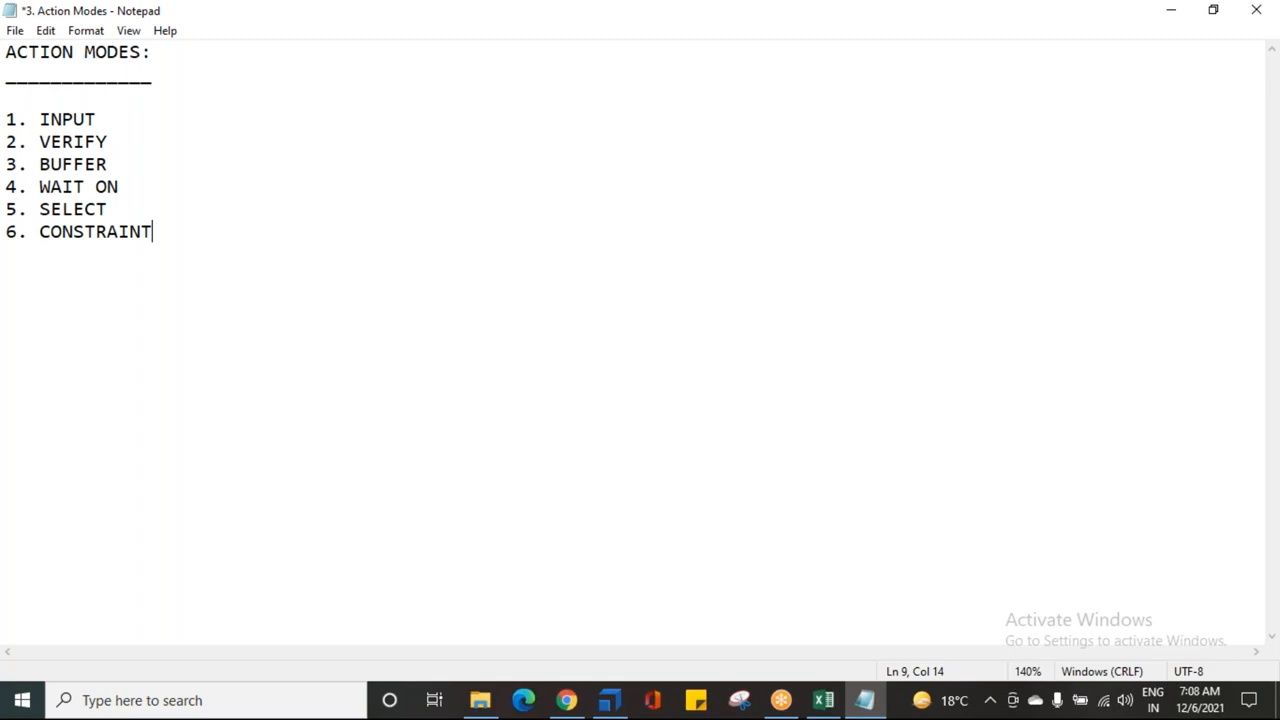
Step: Annotate INPUT with '--> IF WE WANT TO PROVIDE INPUT DATA TO ANY CONTROL'
click(126, 118)
text(-->)
text(IF WE WANT )
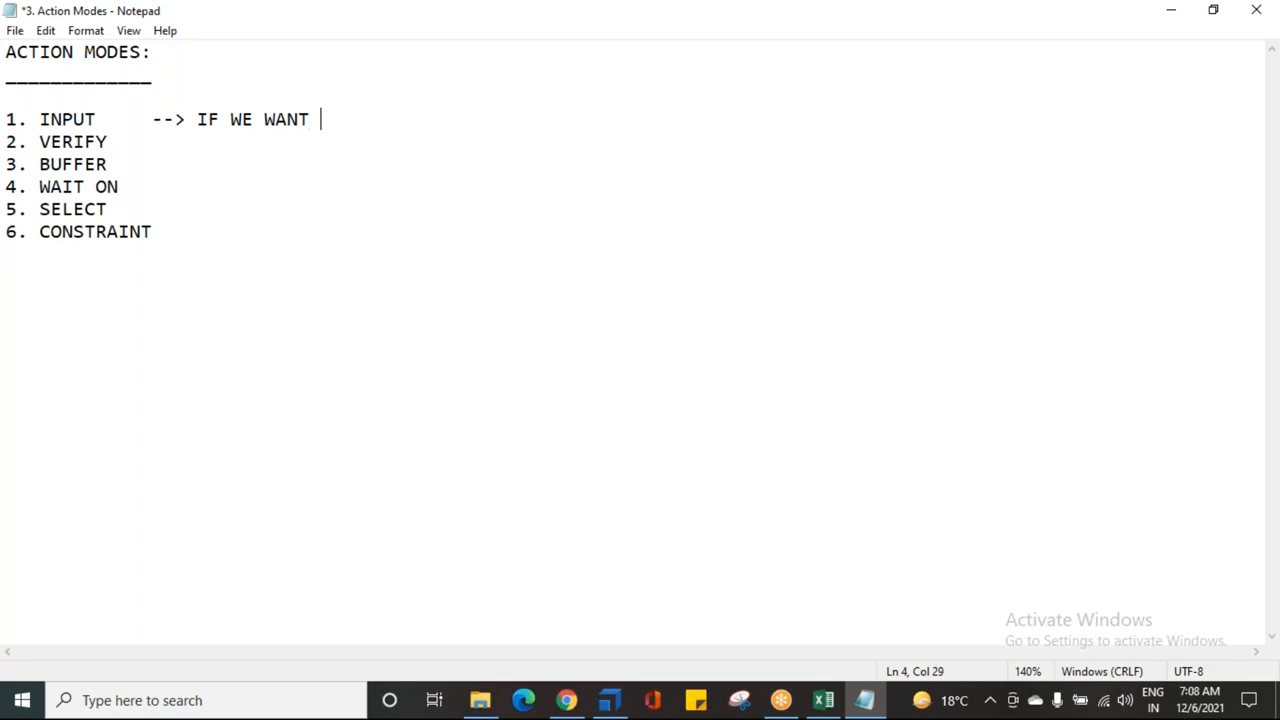
text(TO PROVIDE )
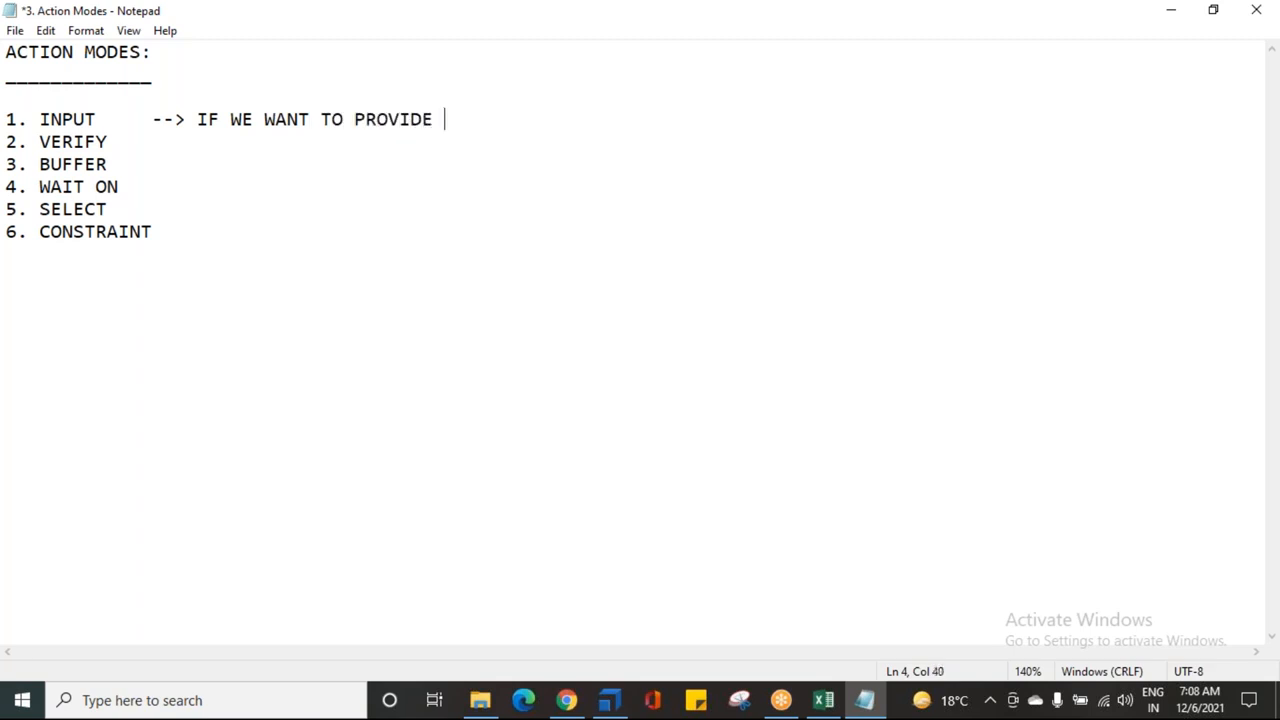
text(INPUT DATA TO A)
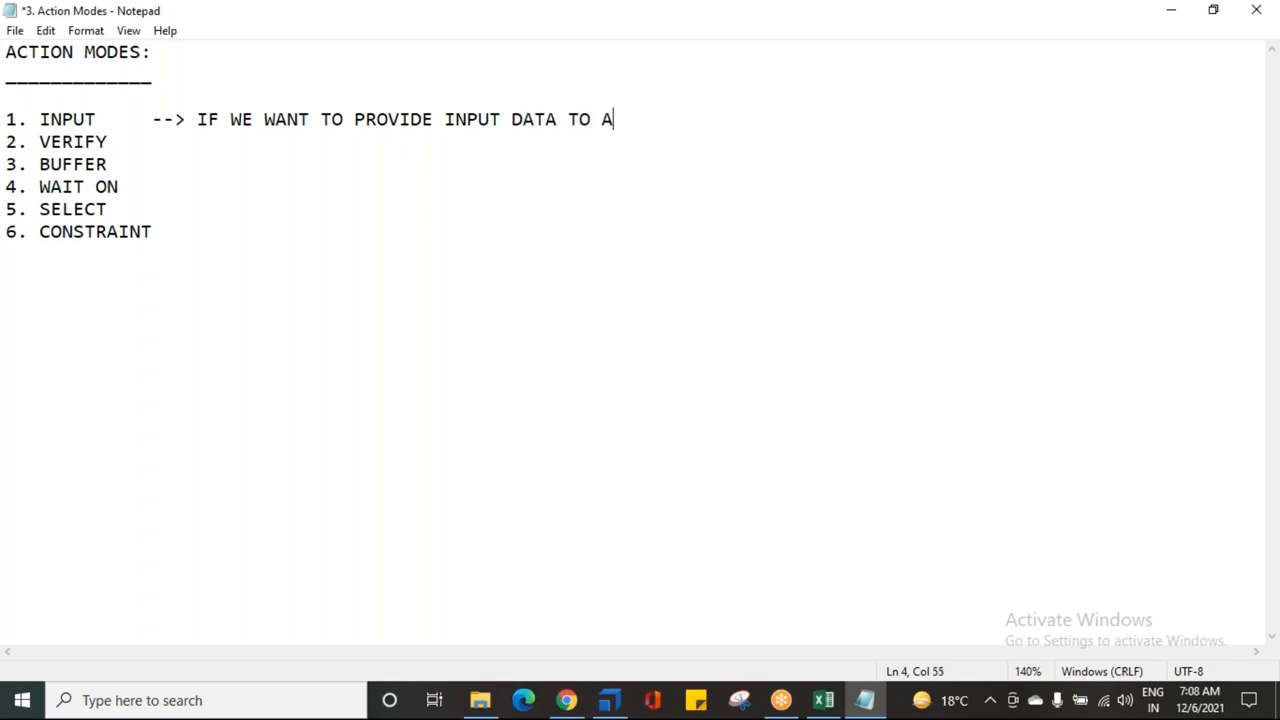
text(NY CONTROL)
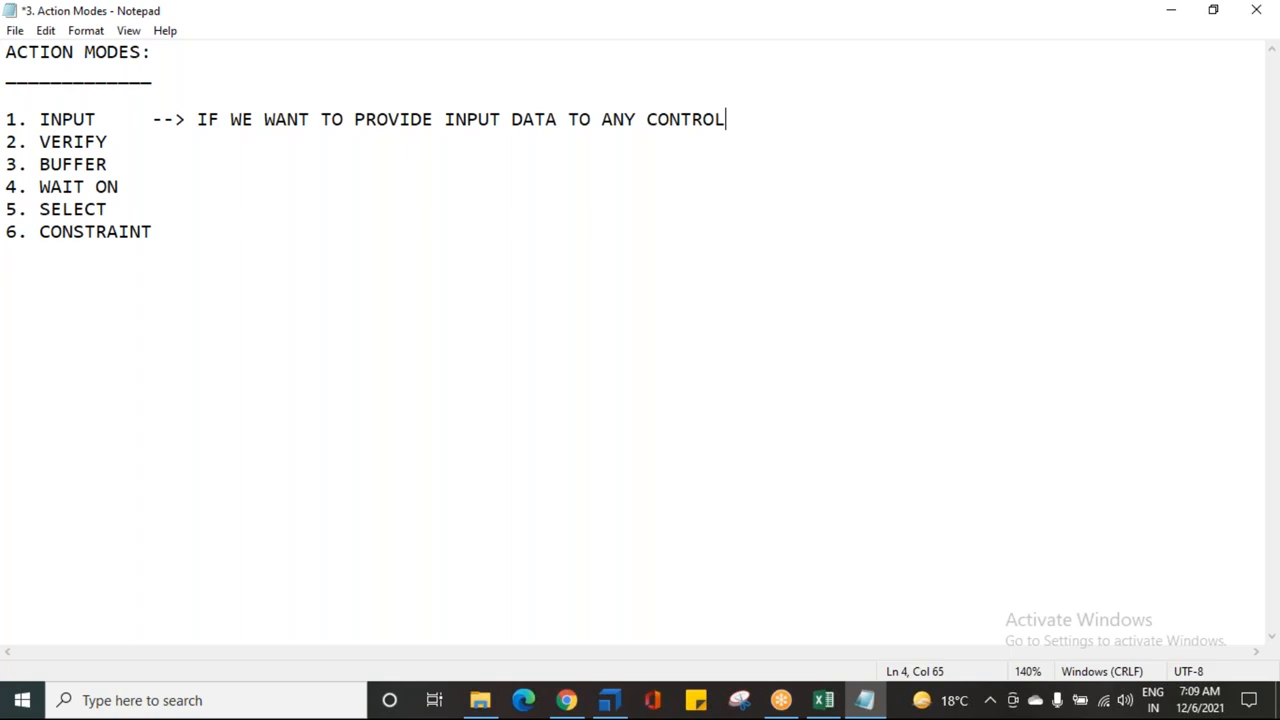
Step: Annotate VERIFY with '--> IF U WANT TO VERIFY ANY CONTROL / TEXT / CONTENT'
click(107, 142)
text(--> IF U WANT TO V)
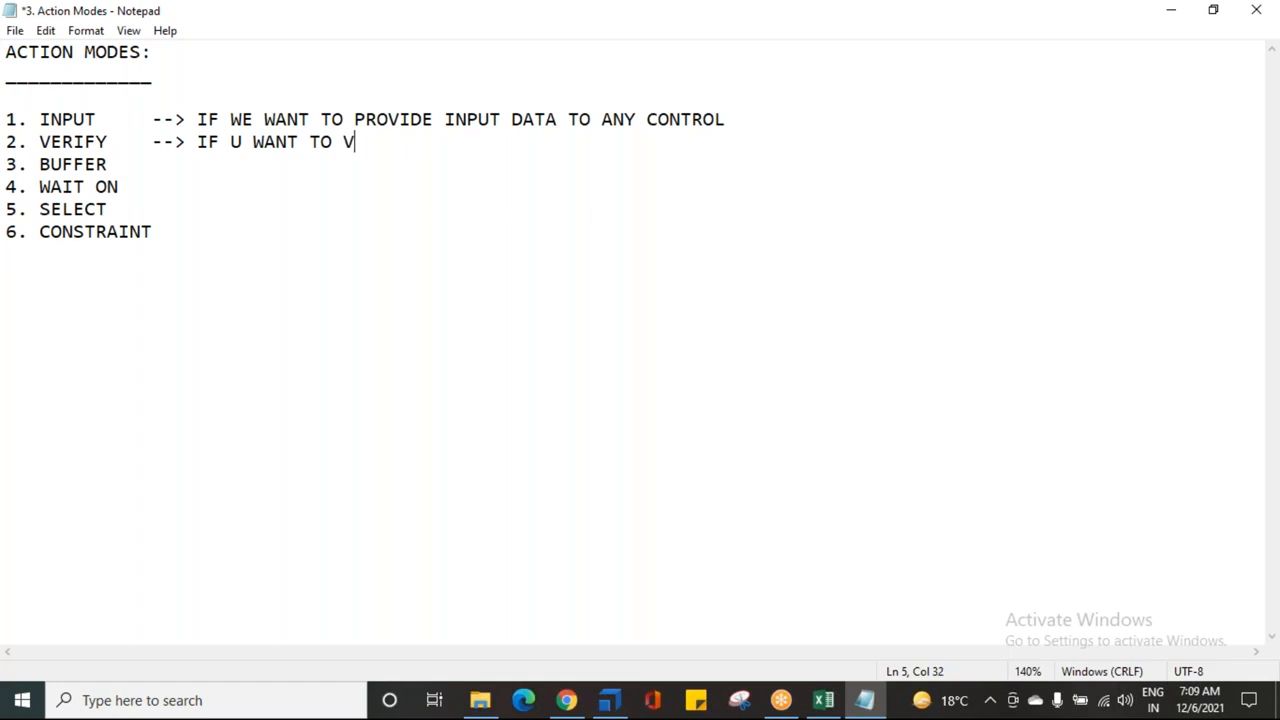
text(ERIFY AN)
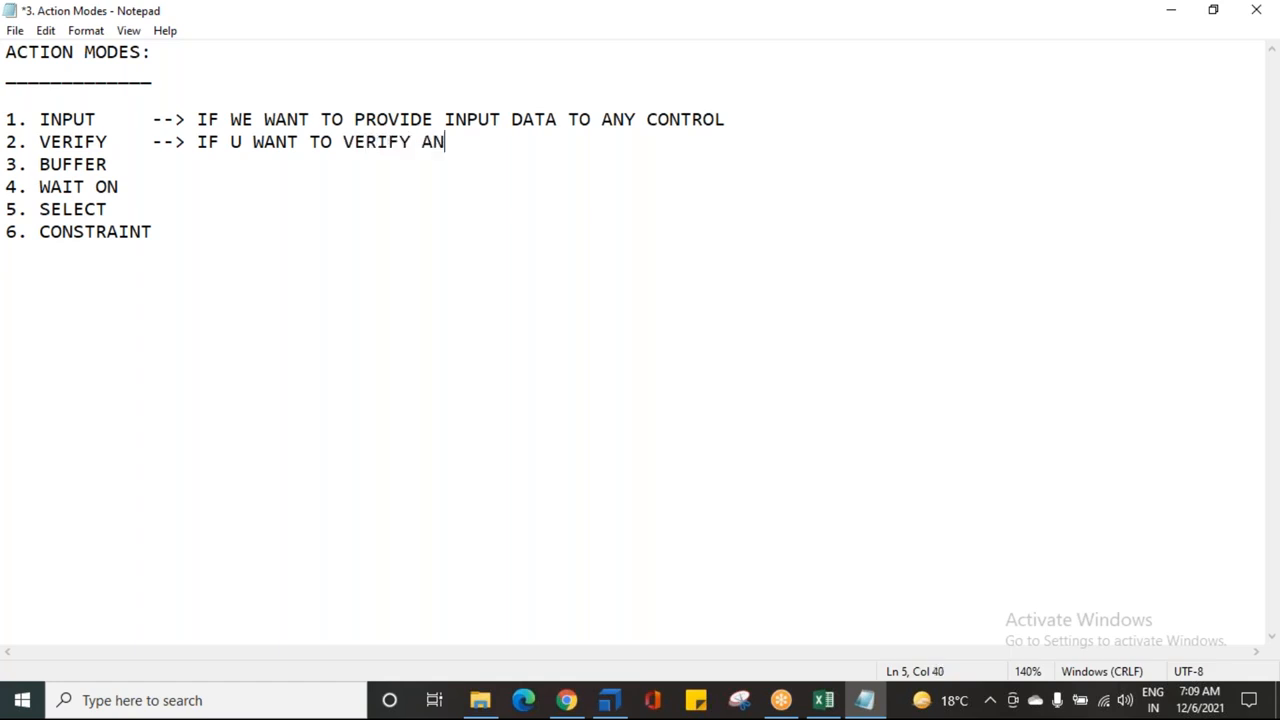
text(Y COT)
key(BackSpace)
text(NTROL )
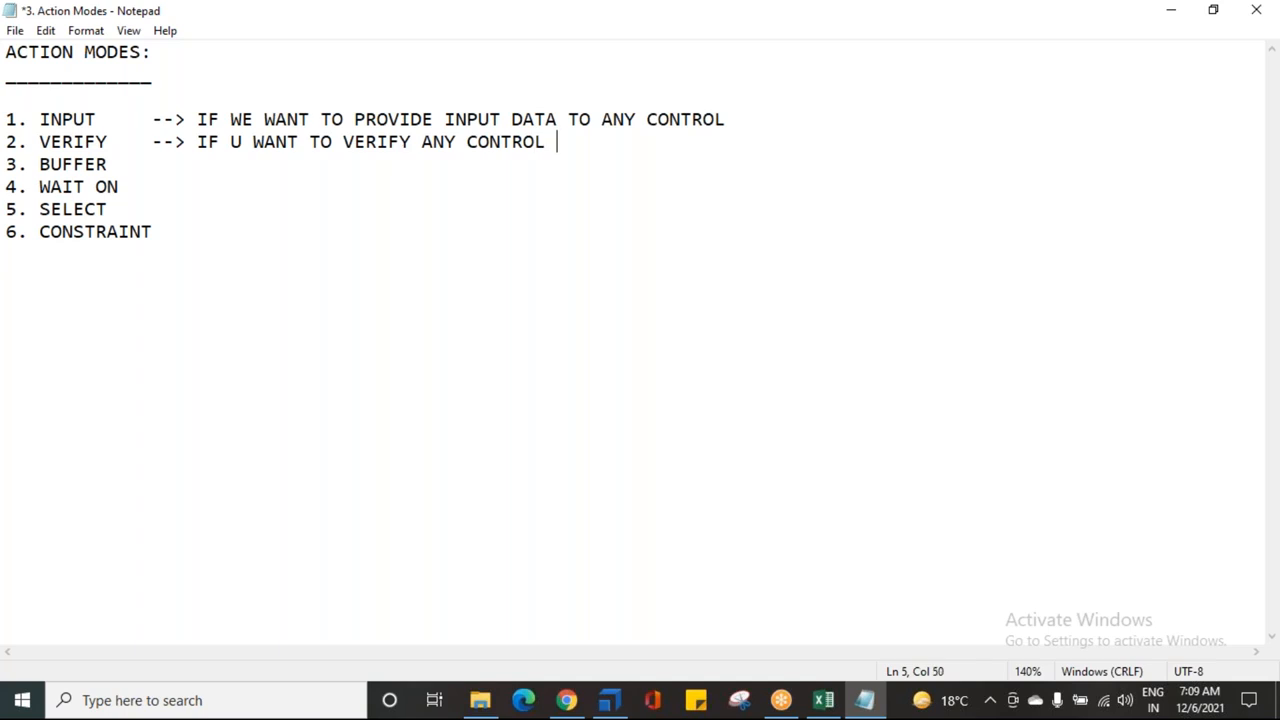
text(/ TEXT / CONTE)
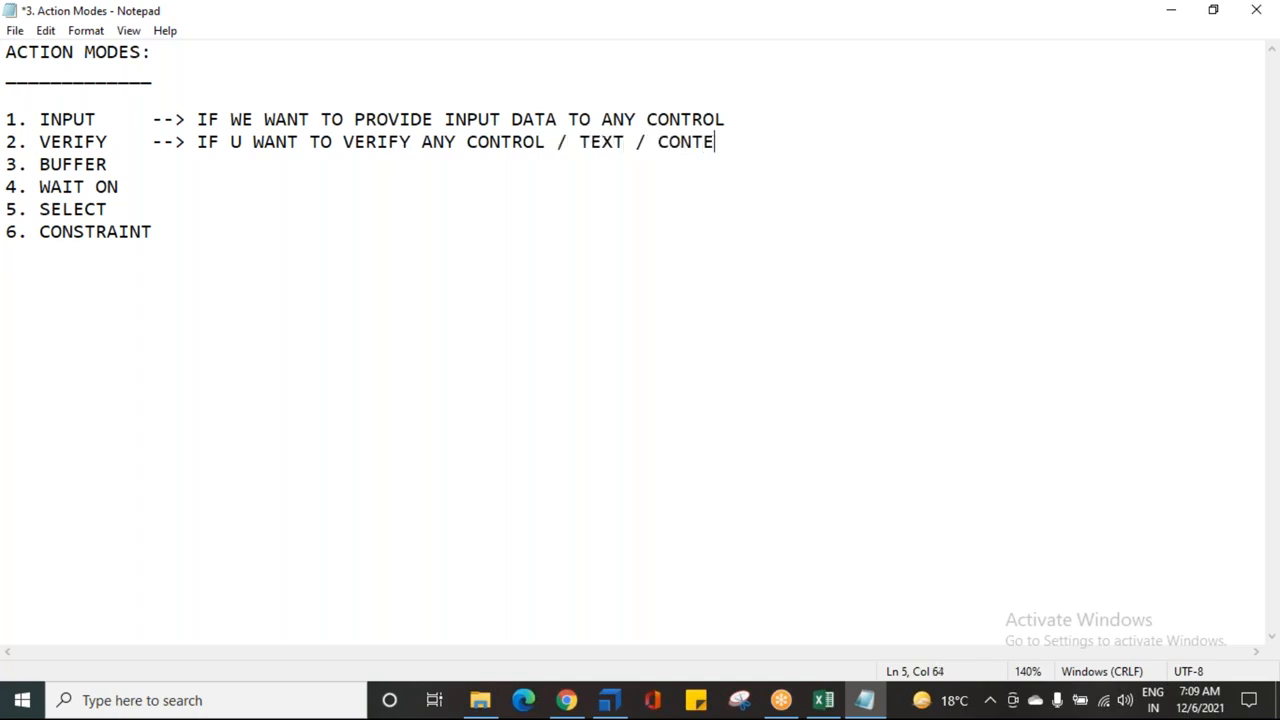
text(NT / C)
key(BackSpace)
key(BackSpace)
key(BackSpace)
key(BackSpace)
click(29, 164)
drag(29, 164, 157, 227)
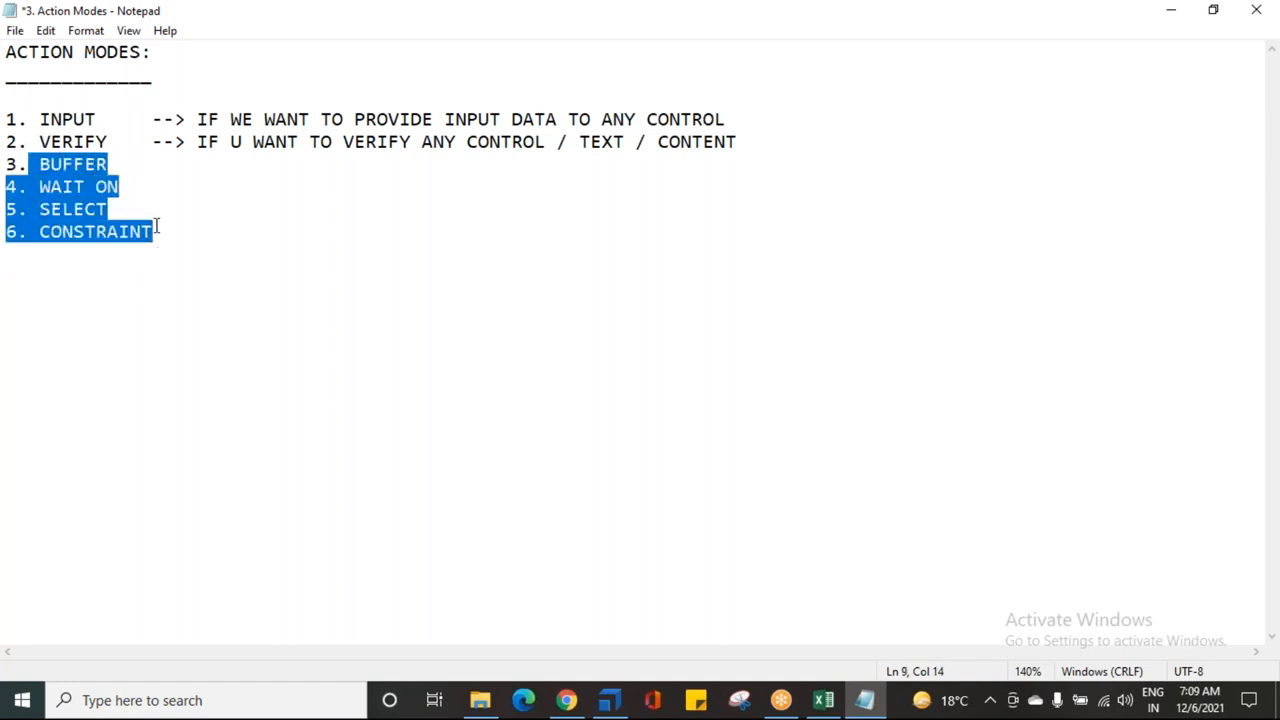
click(53, 190)
drag(39, 164, 152, 231)
click(40, 172)
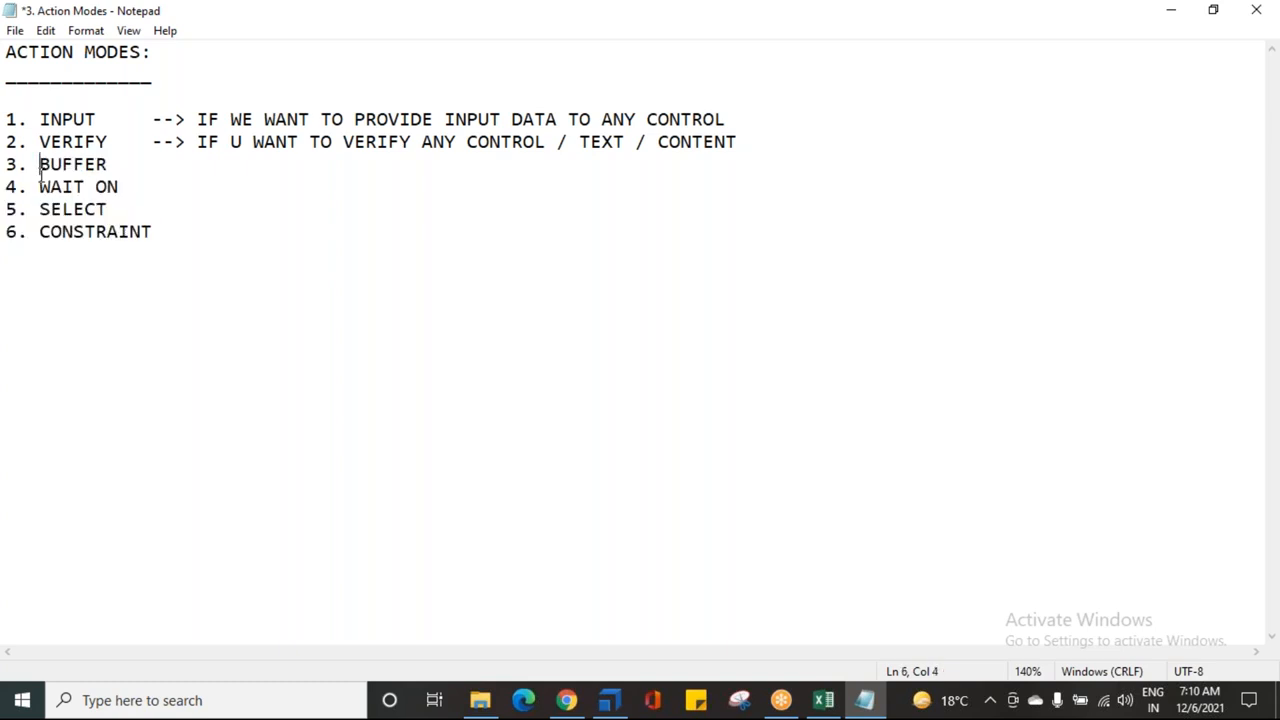
drag(40, 165, 108, 165)
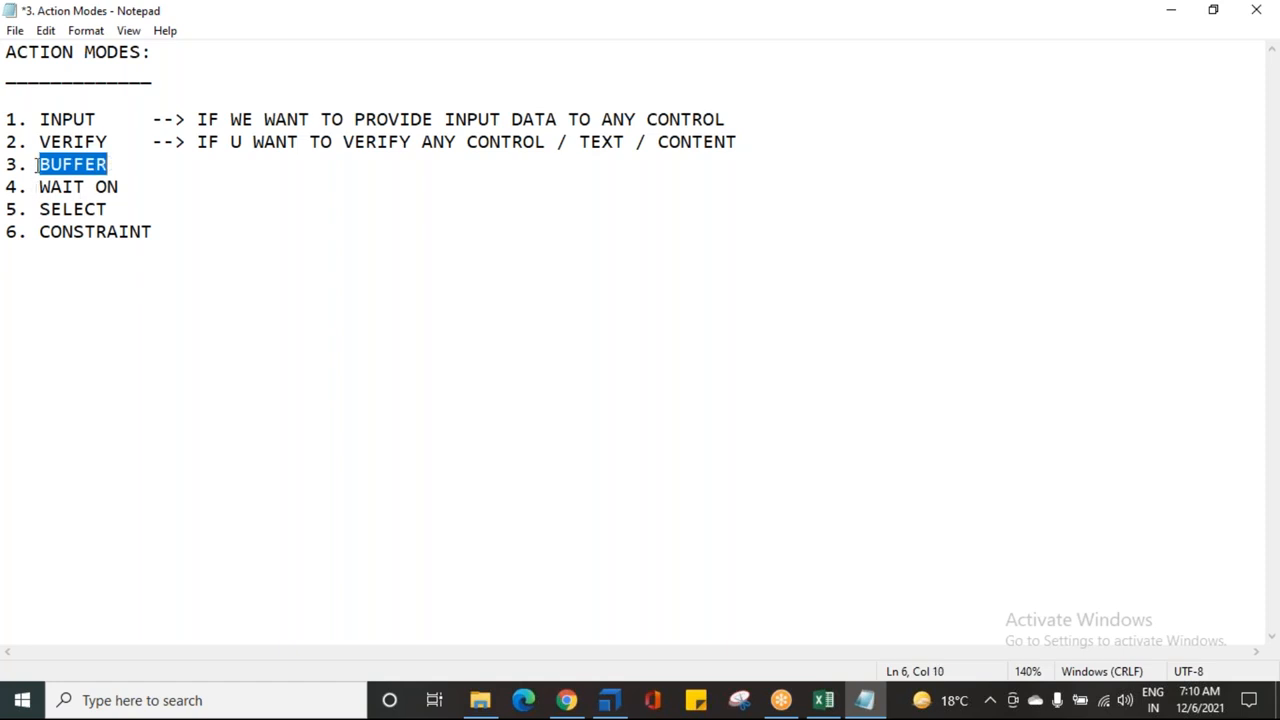
drag(38, 187, 119, 187)
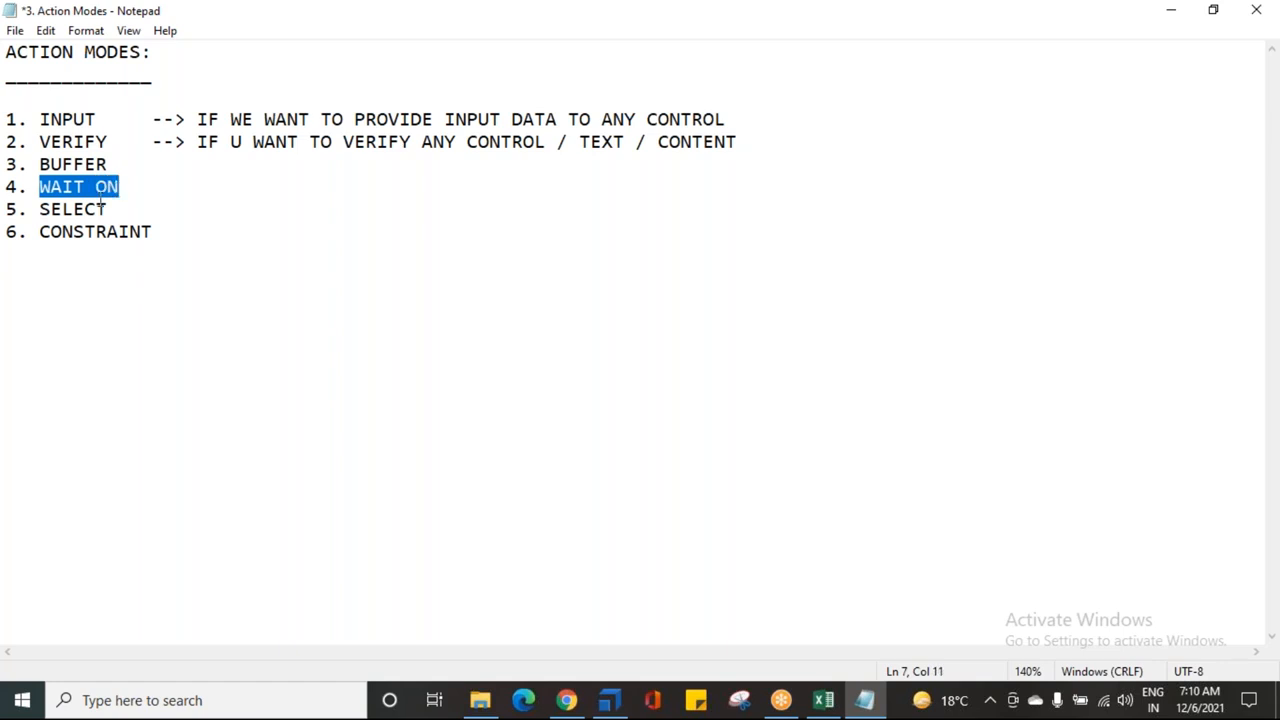
drag(40, 209, 152, 231)
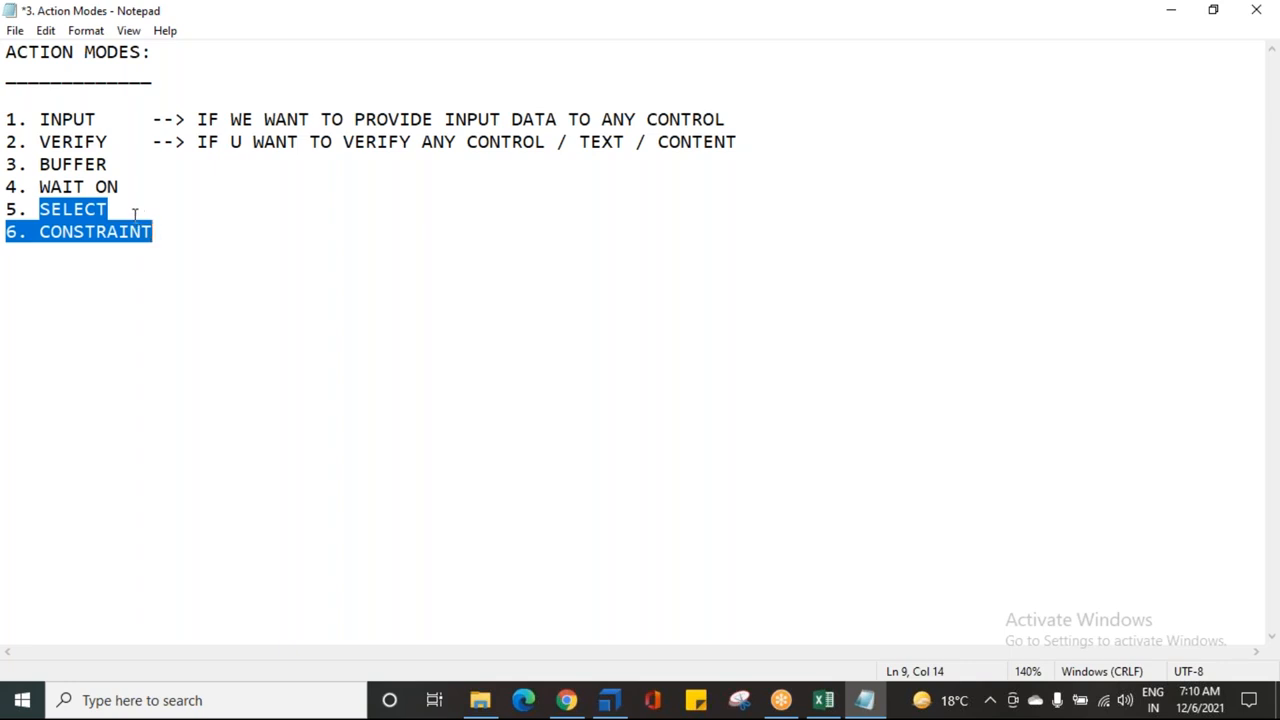
click(131, 162)
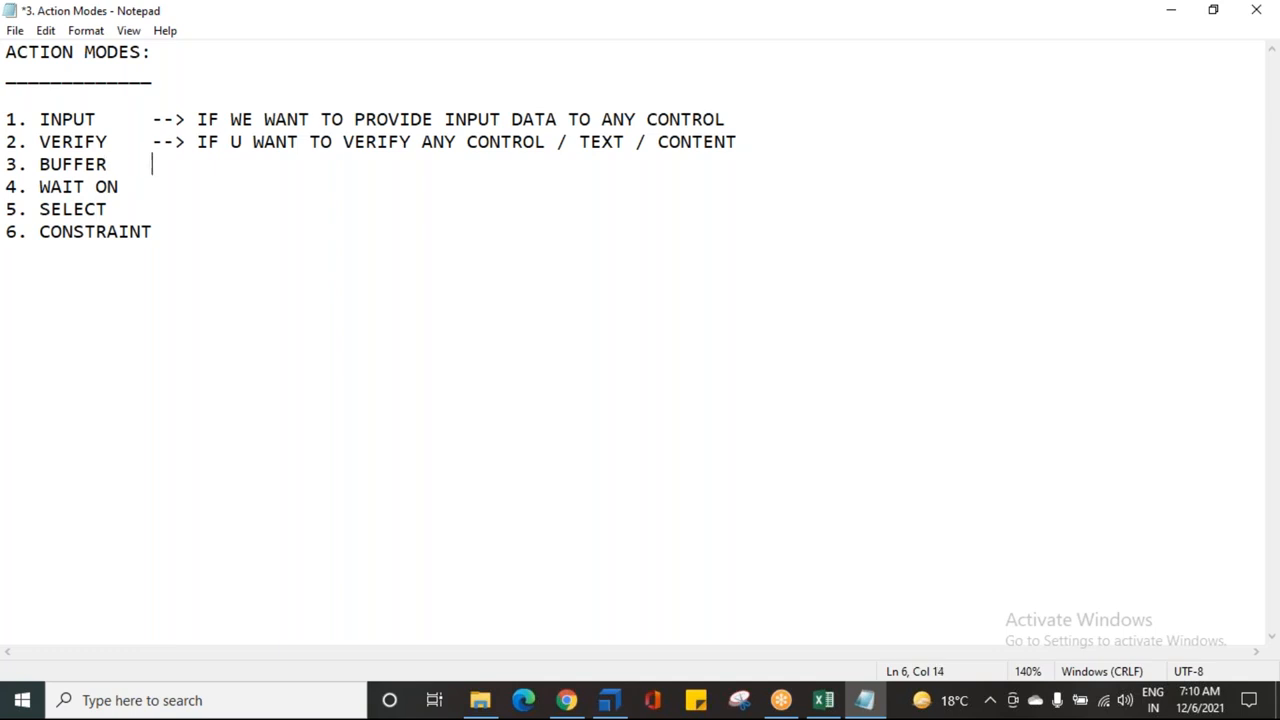
text(--> BUFFE)
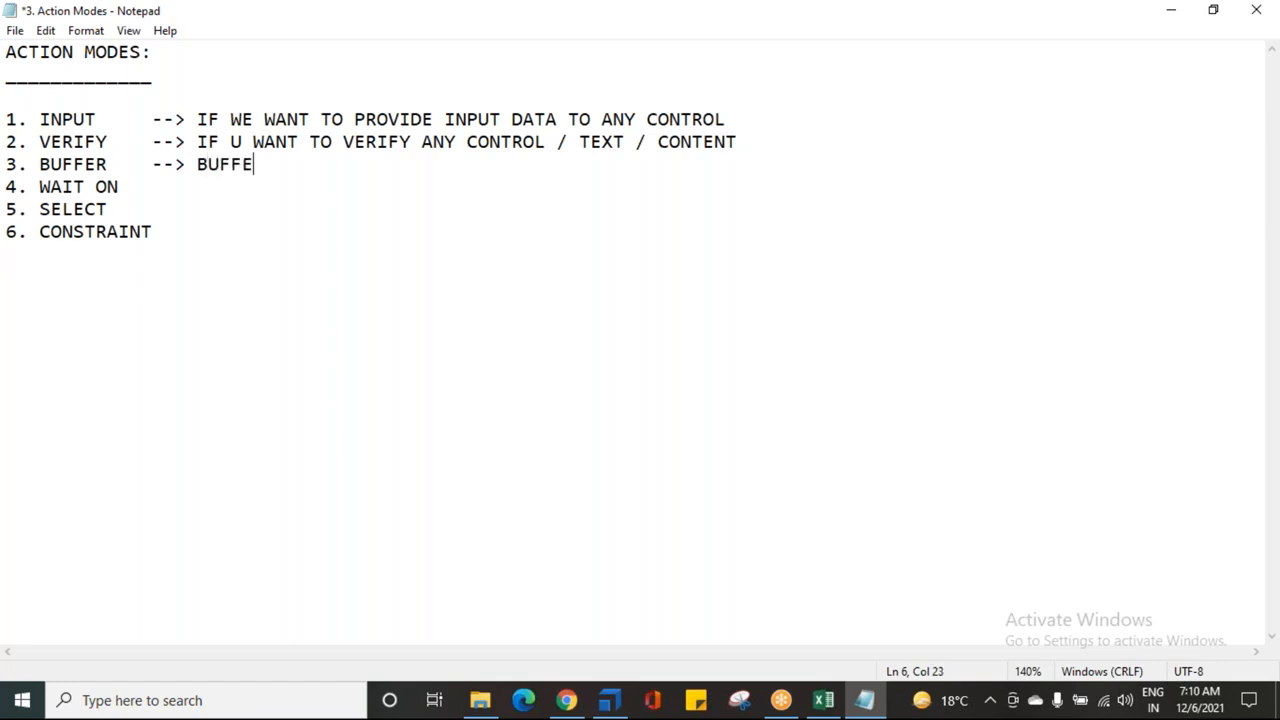
text(R IS A TEMPO)
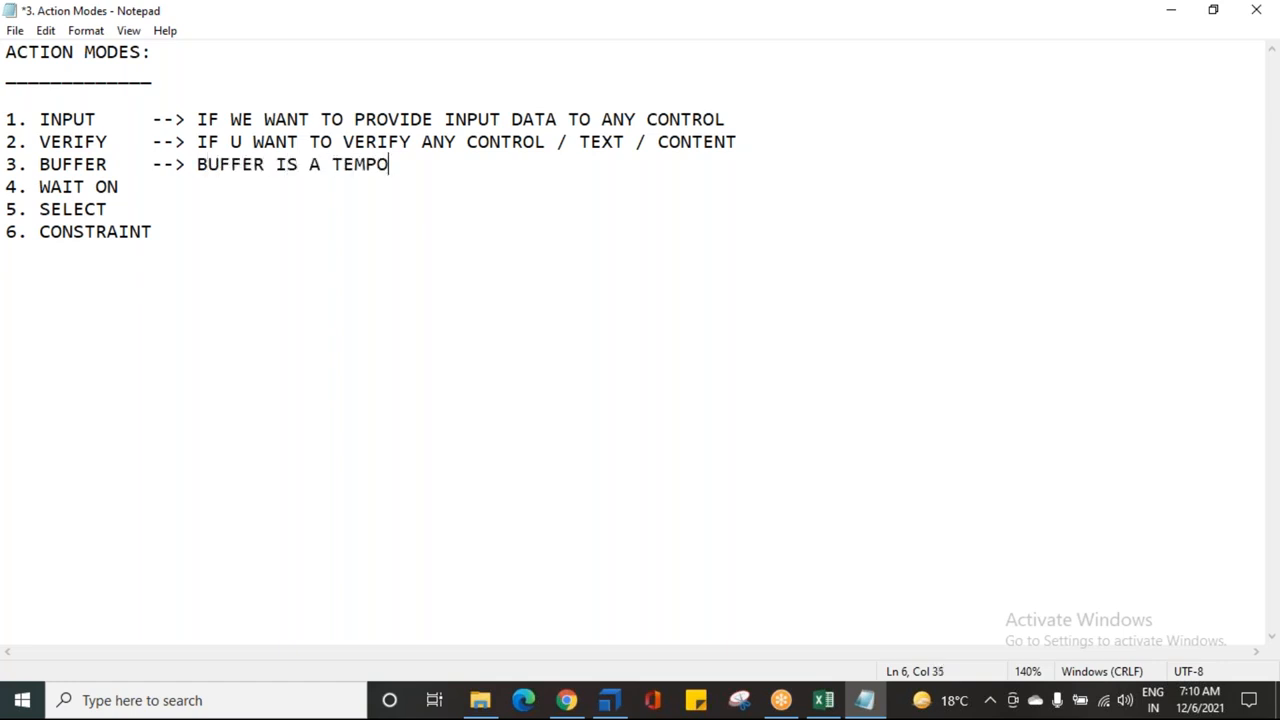
text(RARY STORAGE )
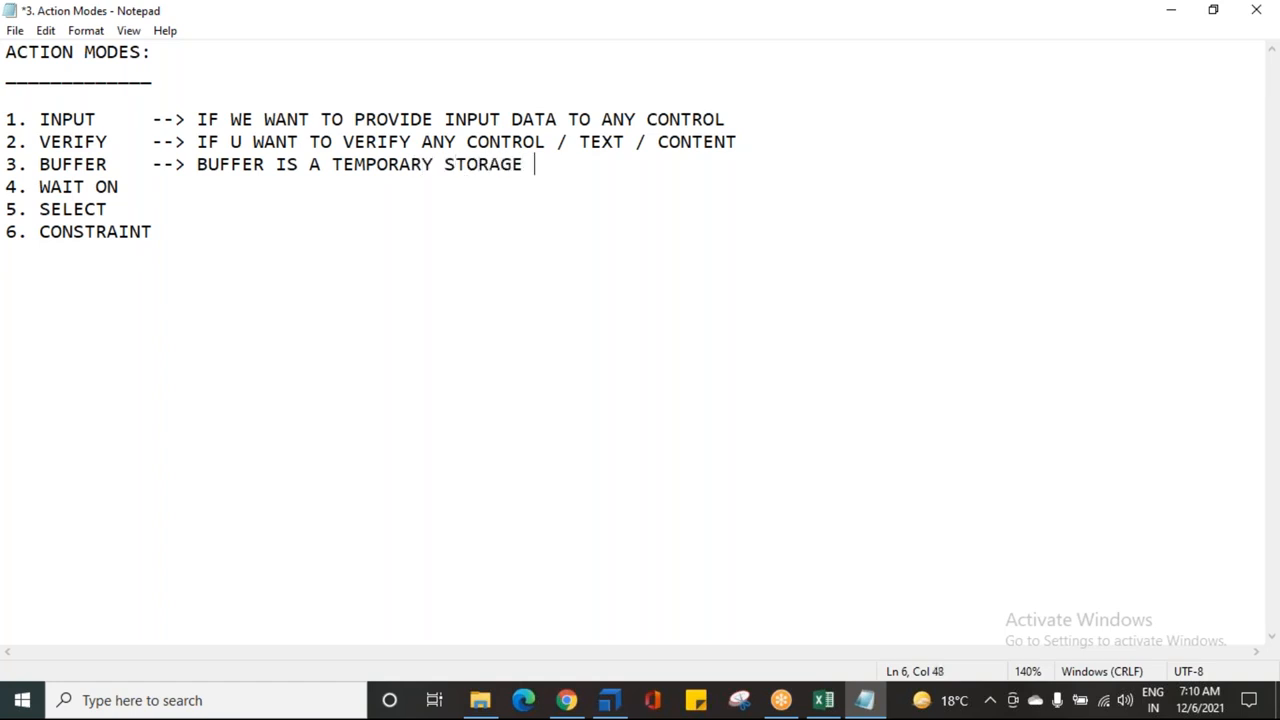
text(TO STORE V)
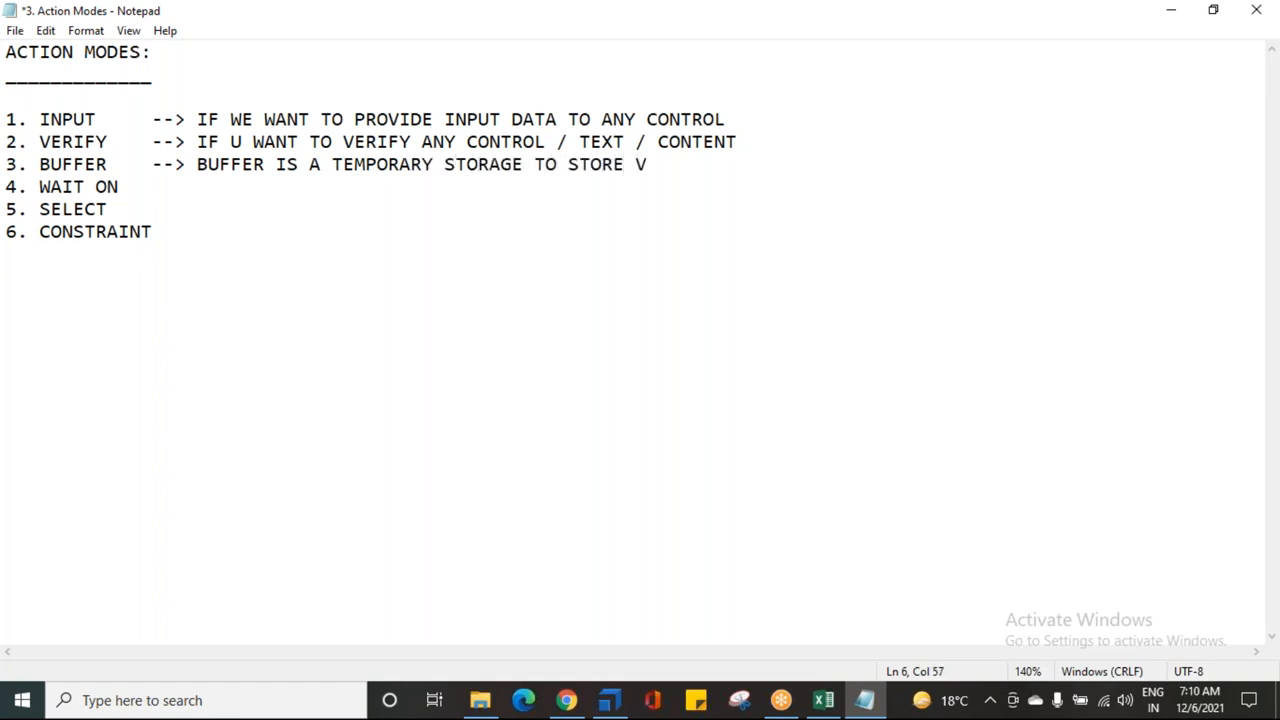
text(ALUES AND CAN BE US)
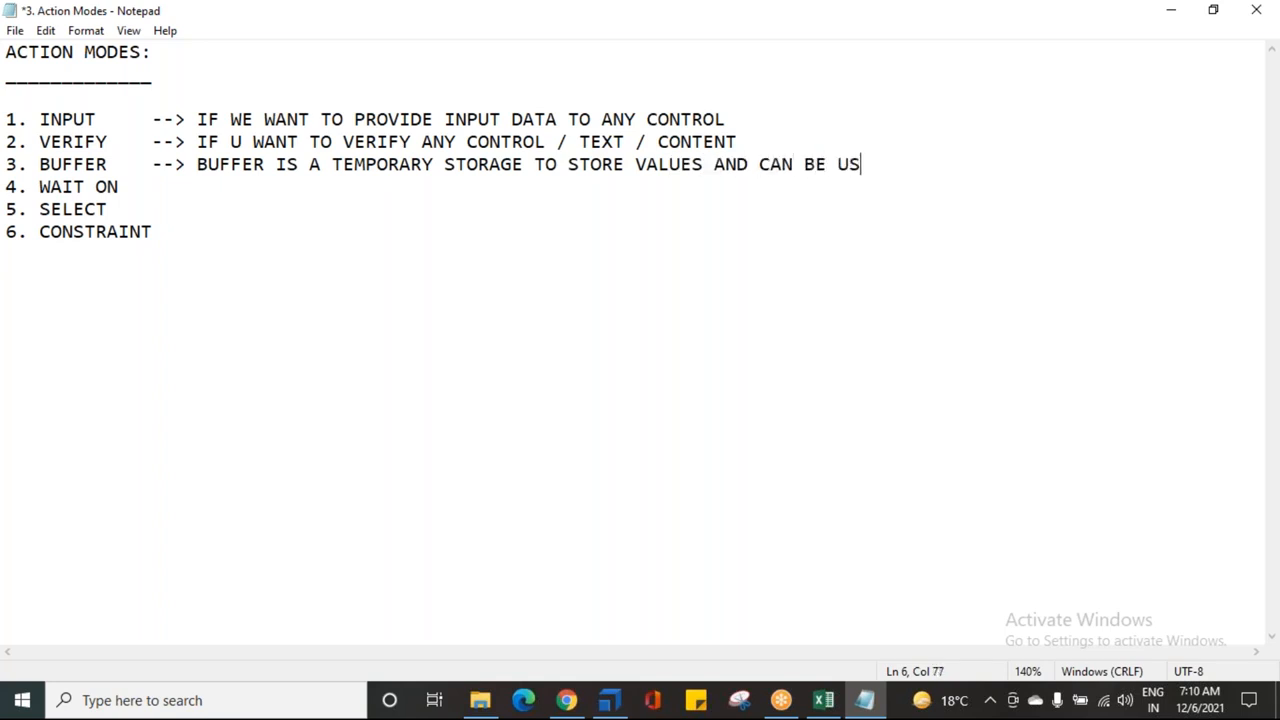
Step: Finish BUFFER as storing values usable at a later point of time, and add an arrow after WAIT ON
text(ED AT LATER POINT )
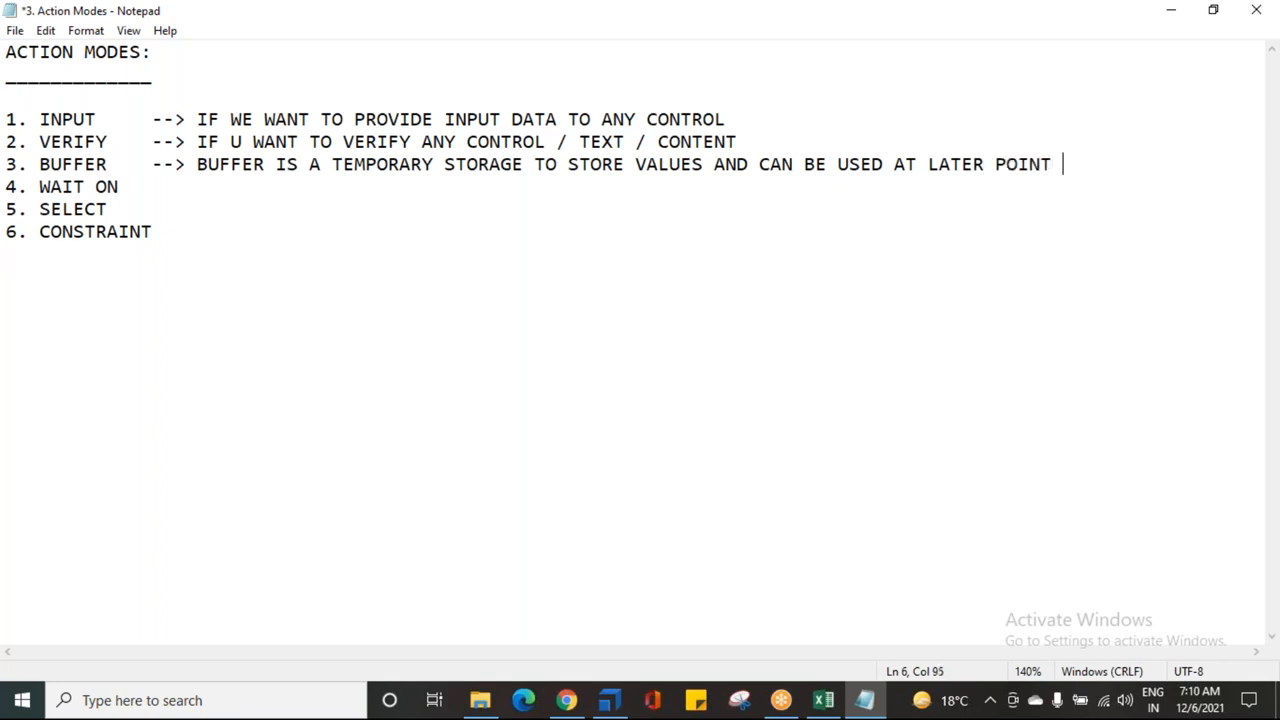
text(OF TIME)
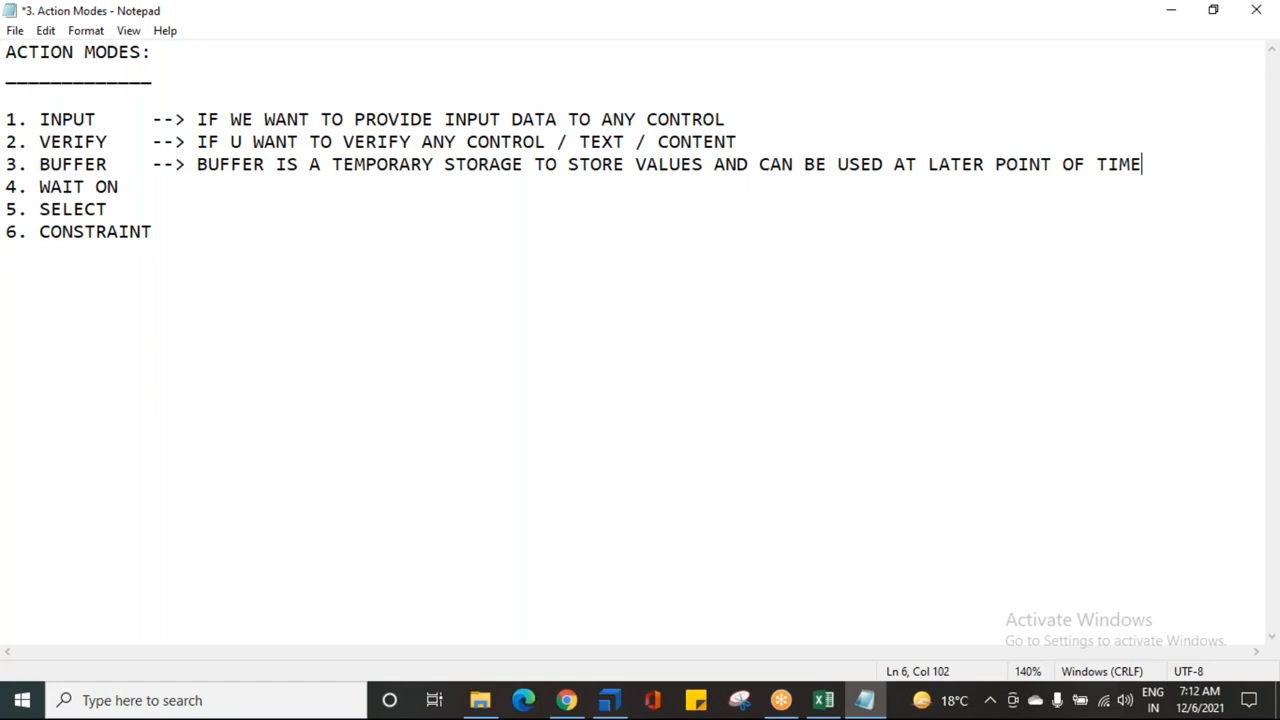
key(Down)
text(-->)
Step: Describe WAIT ON as 'CONCEPT OF SYNCHRONIZATION'
text(CONCEP)
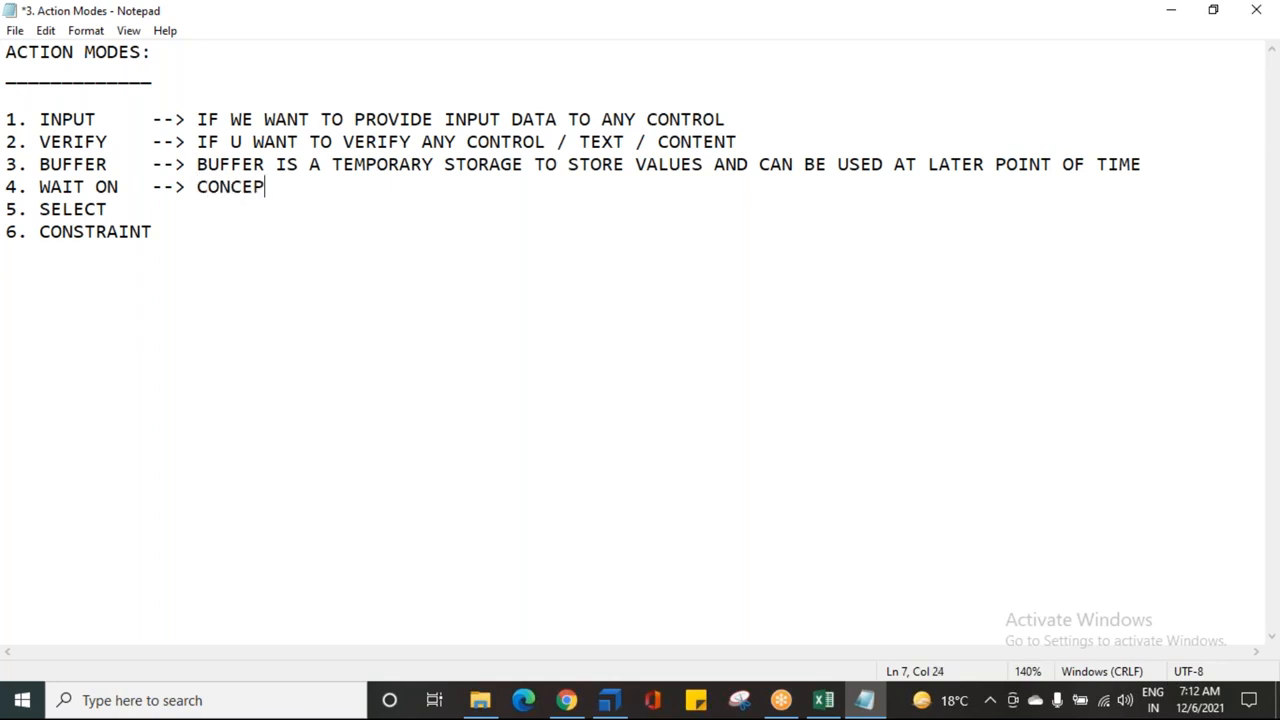
text(T OF SNHRONISA)
key(BackSpace)
key(BackSpace)
key(BackSpace)
key(BackSpace)
key(BackSpace)
key(BackSpace)
key(BackSpace)
key(BackSpace)
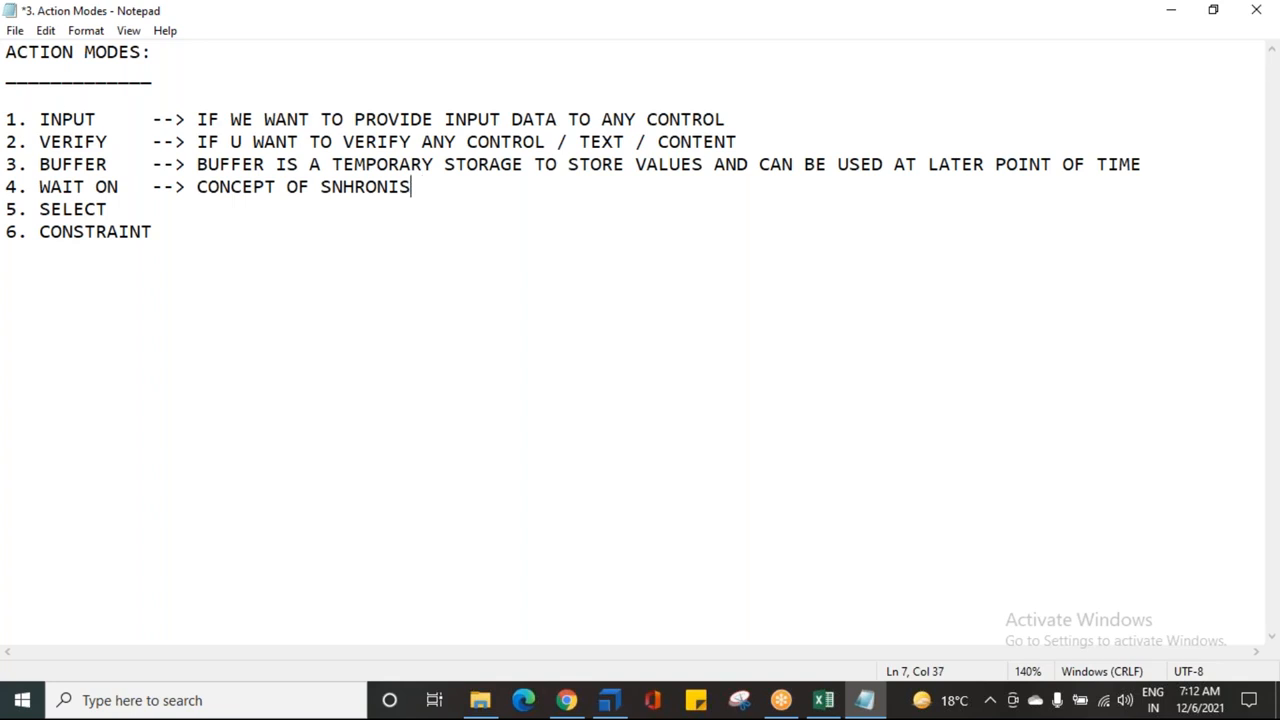
text(YNC)
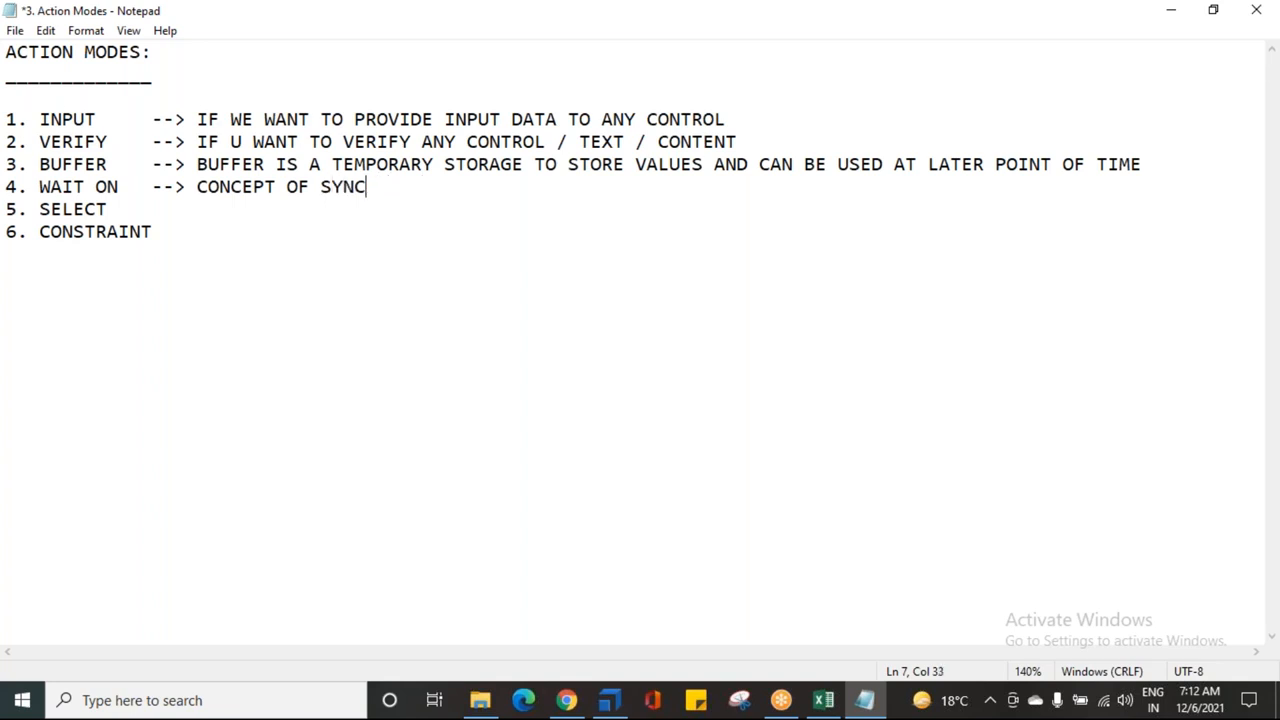
text(HRONIZATION)
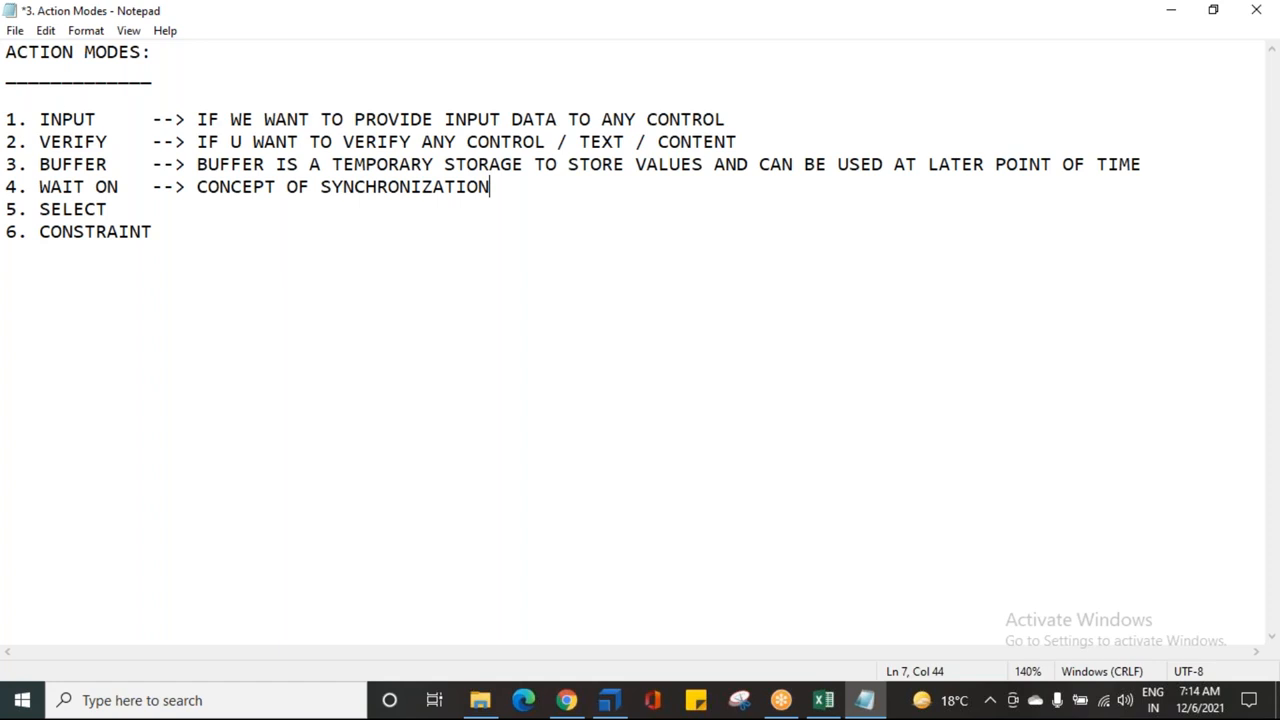
key(Down)
Step: Mark SELECT with '--' and describe CONSTRAINT as used only on web tables in an application
text(--)
key(Down)
text(CONSTRAINT  -- WIL BE USED ONLY ON WEB TABLES IN AN APPLICATION)
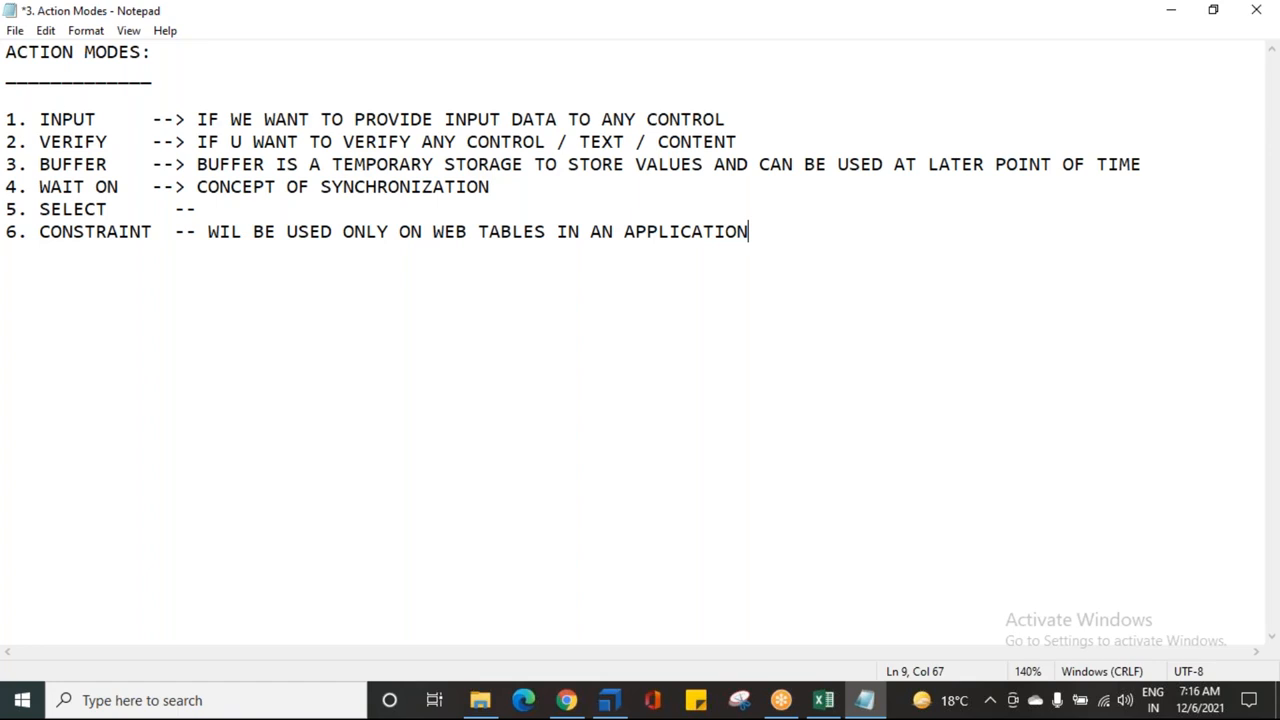
Step: Save the Action Modes notes and return to Tosca Commander
key(ctrl+s)
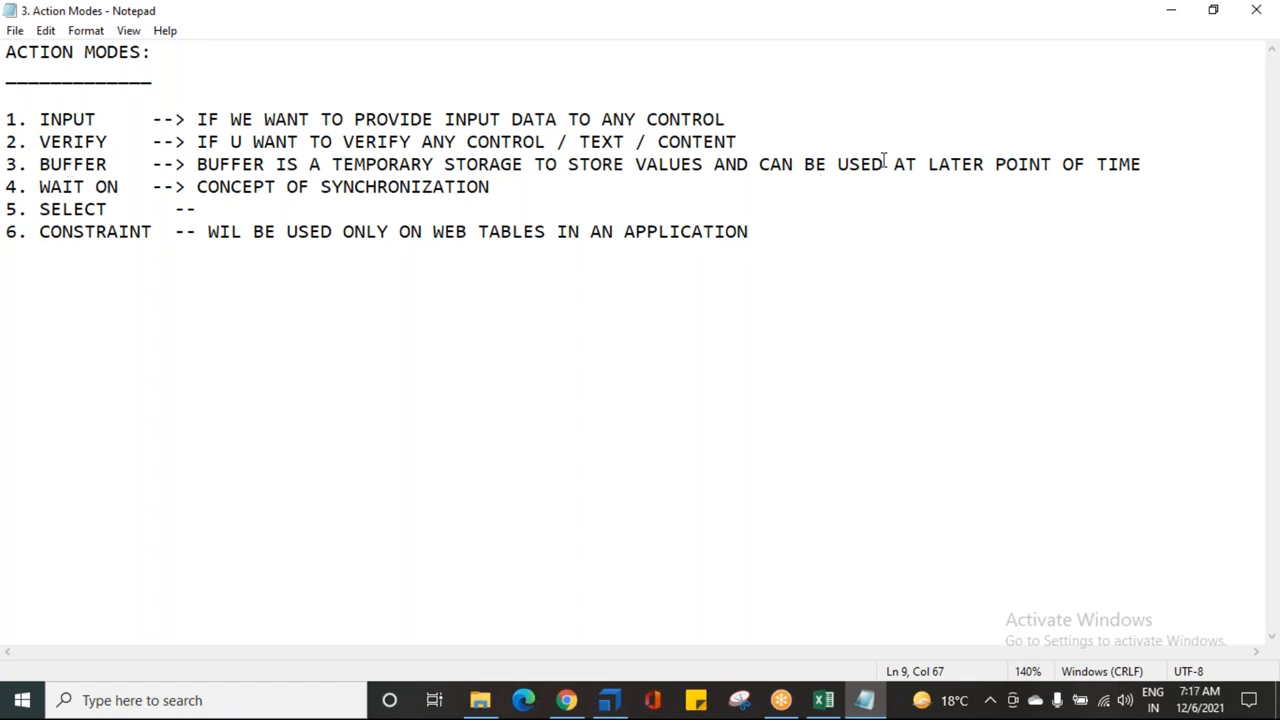
click(942, 125)
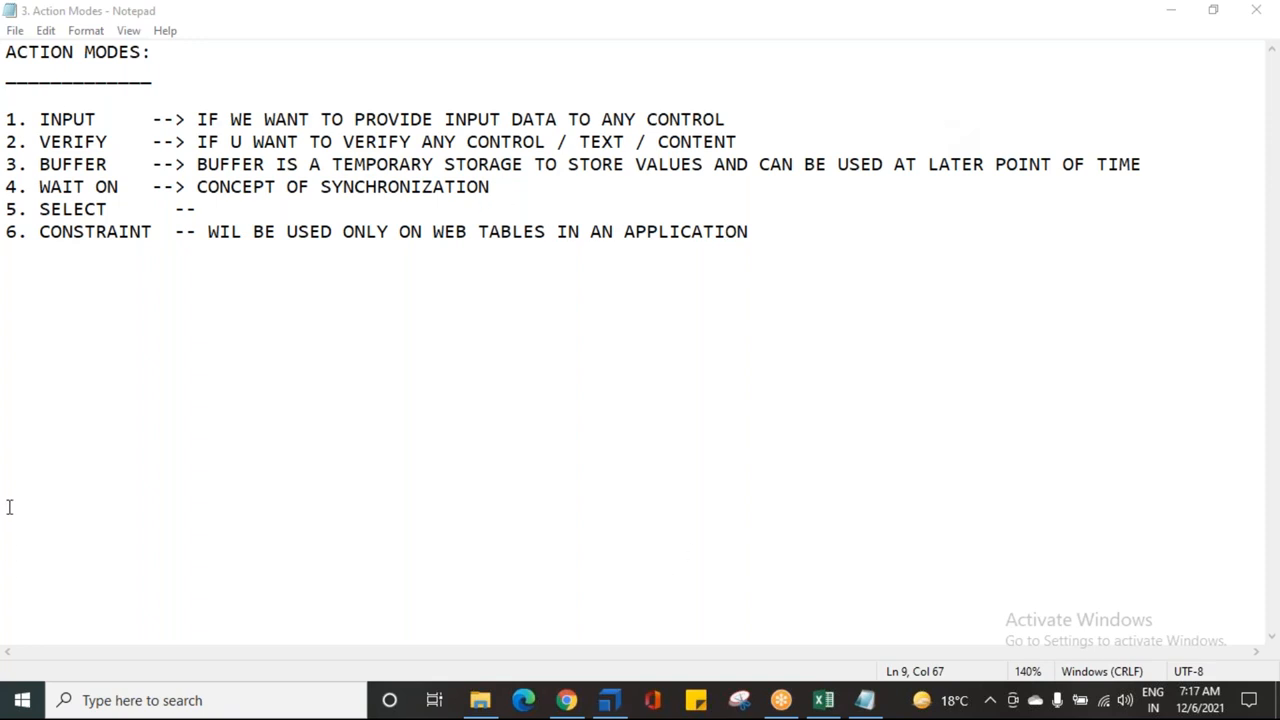
click(624, 697)
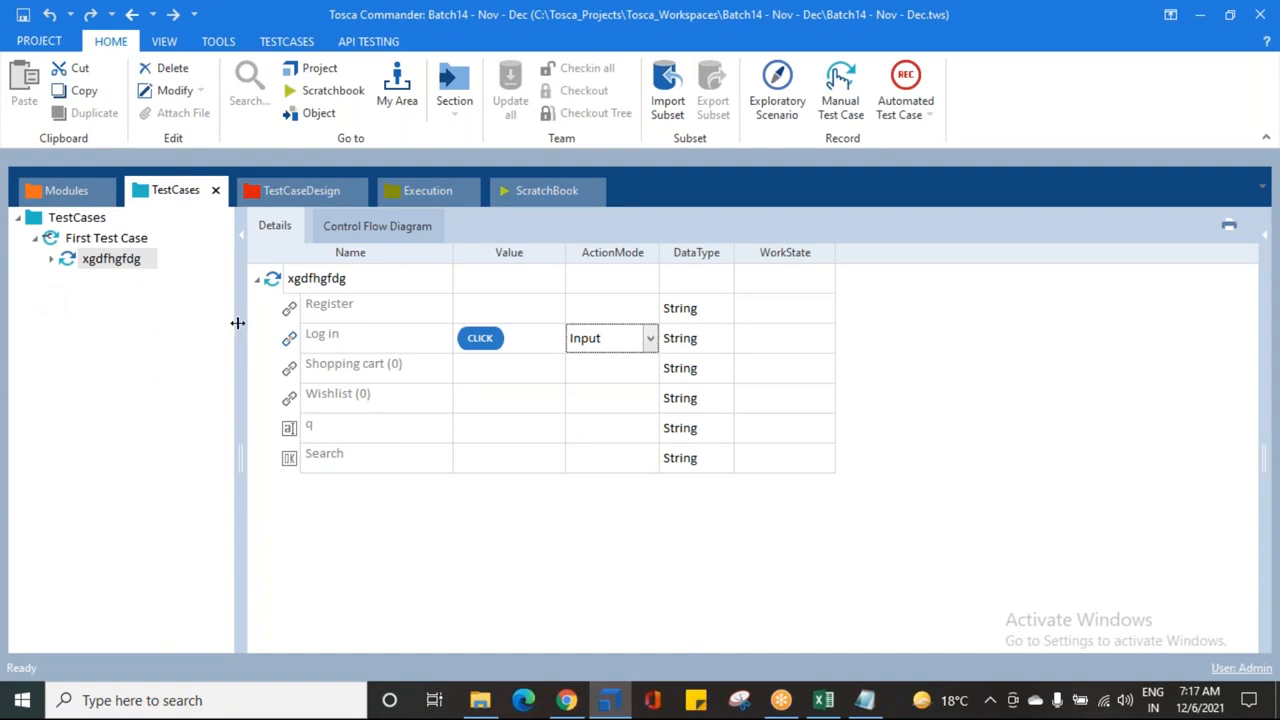
Step: Check the Demo Web Shop in Chrome, then delete First Test Case from TestCases
drag(238, 321, 256, 322)
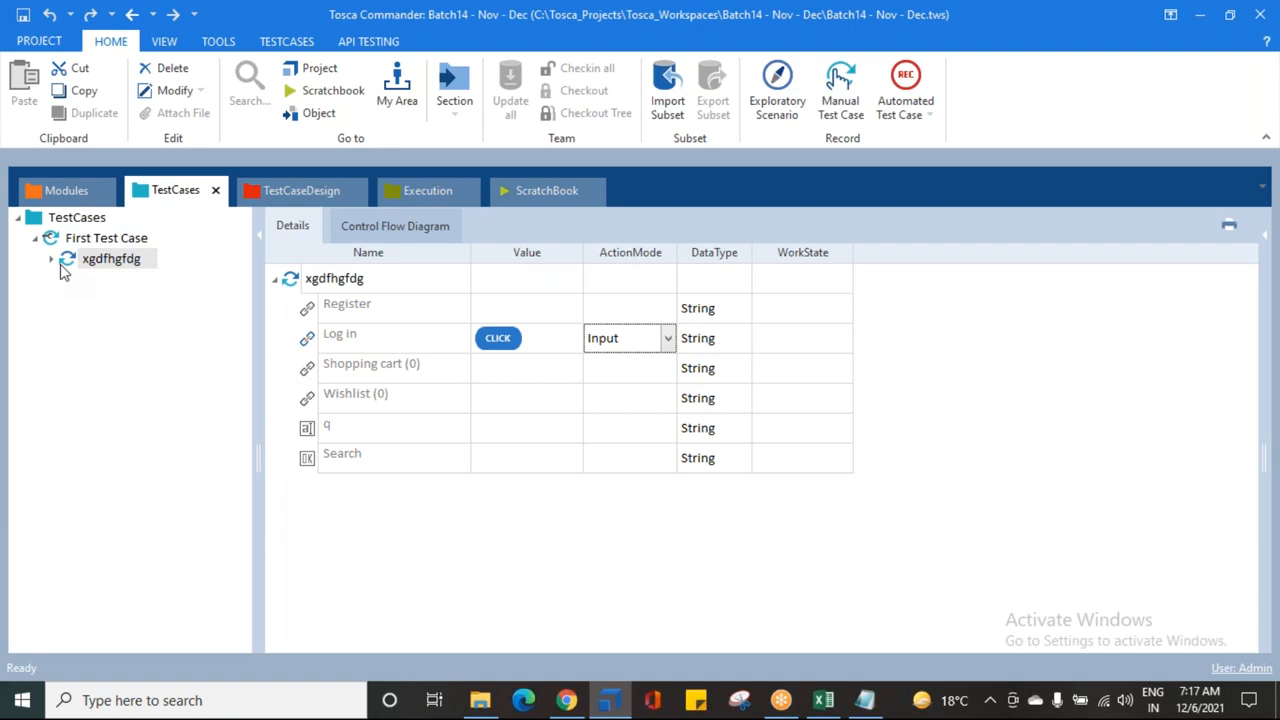
click(34, 239)
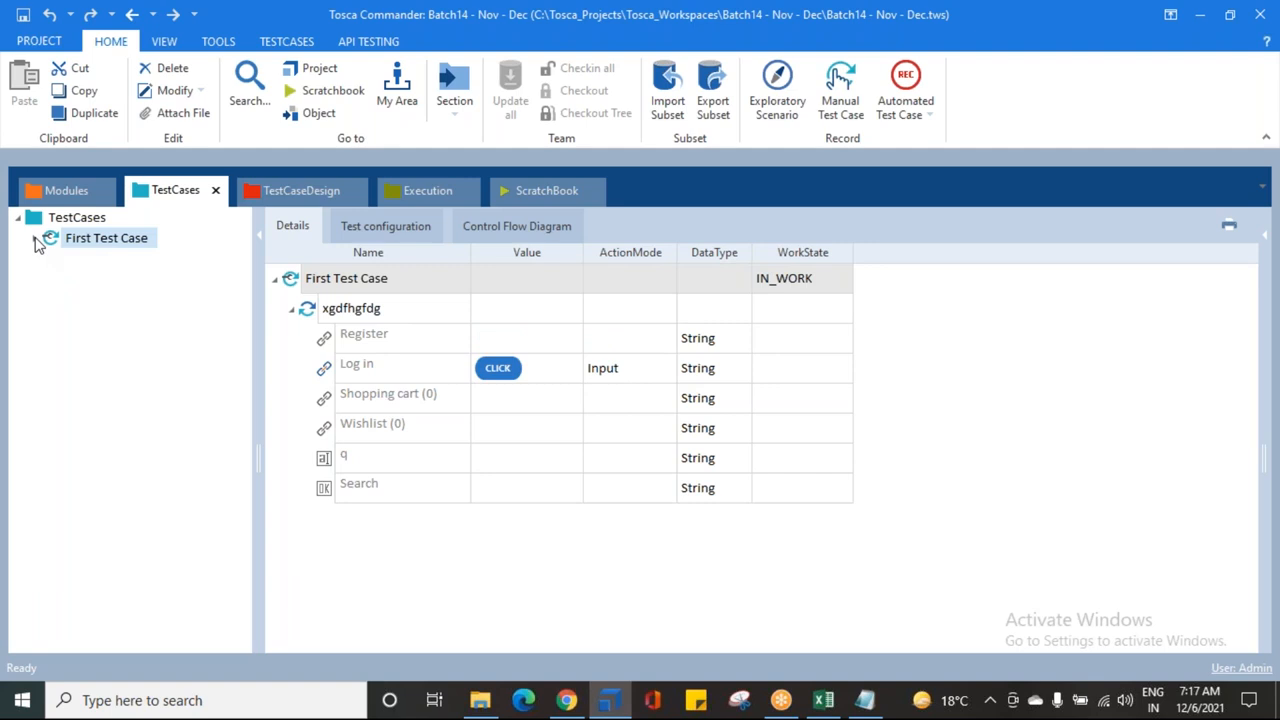
click(576, 704)
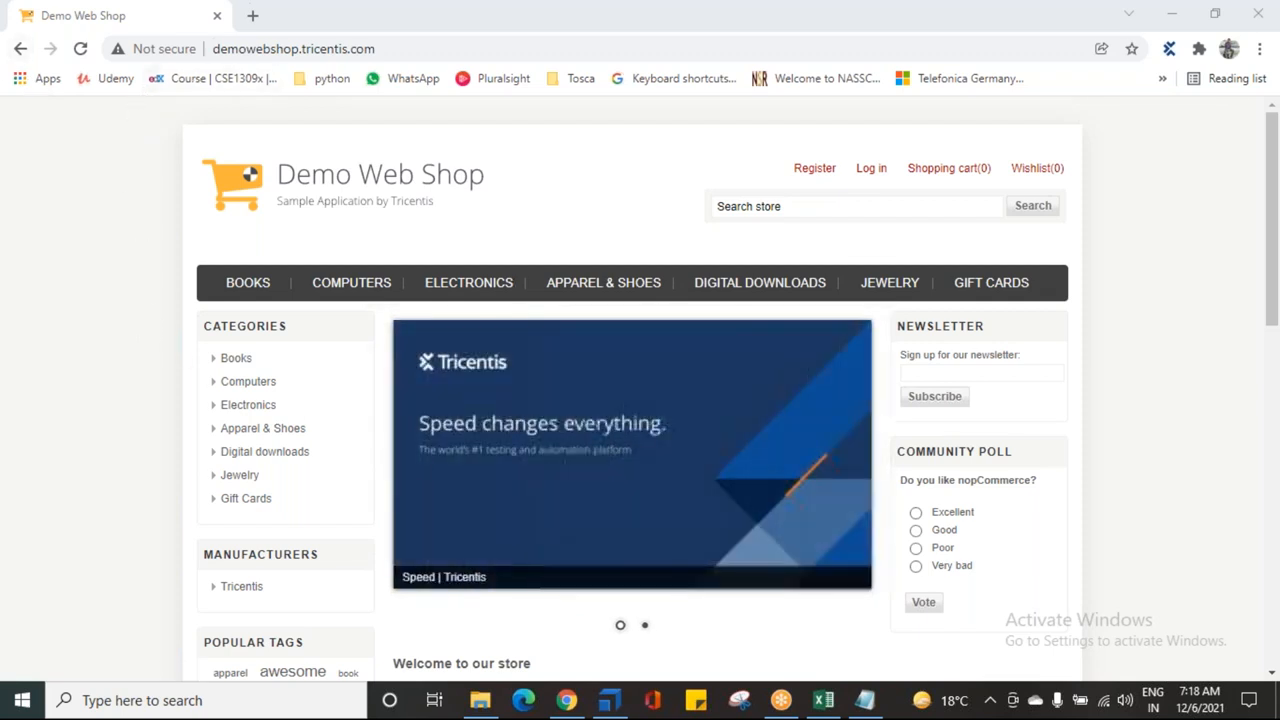
click(609, 700)
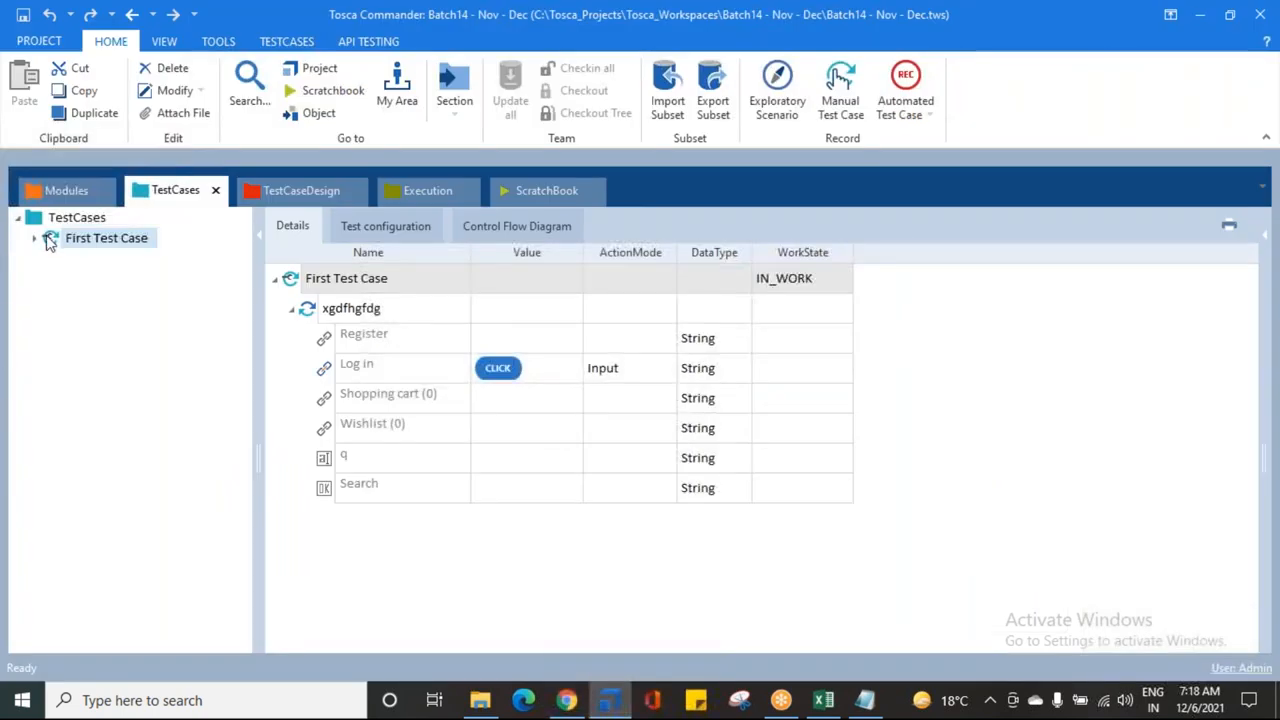
key(Delete)
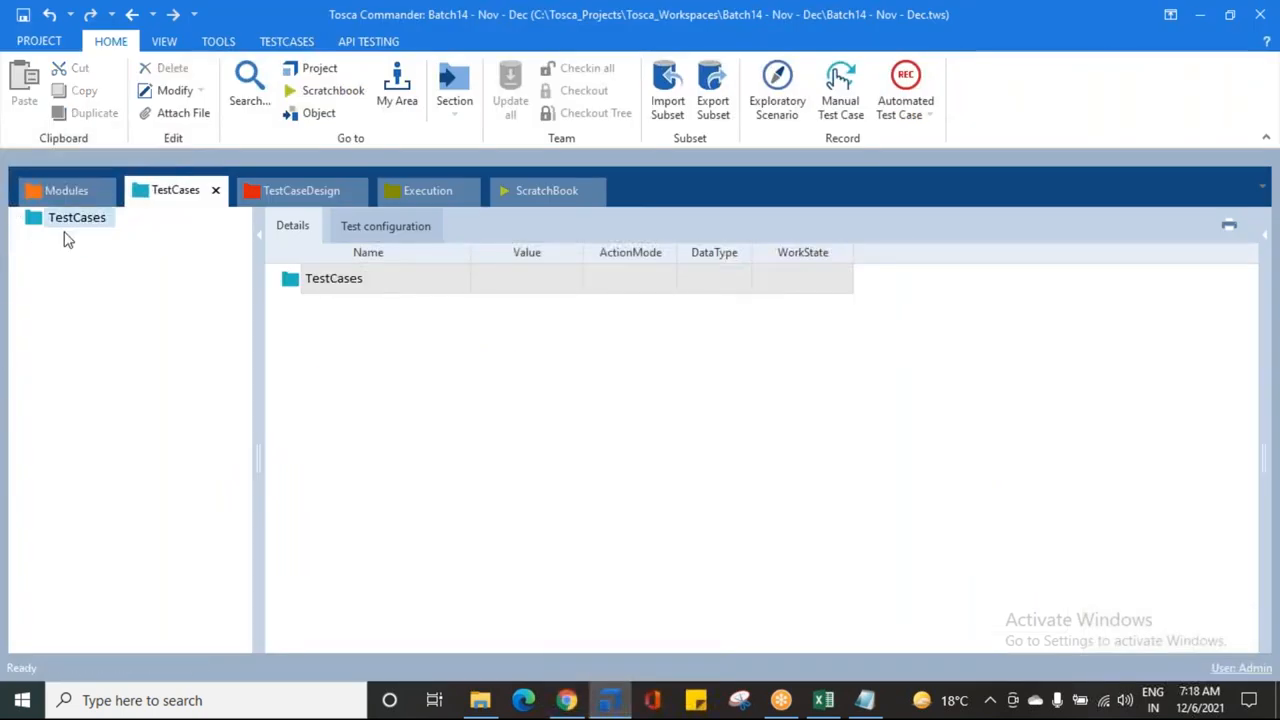
Step: Create a test case under TestCases named 'Register a User in to Application'
click(47, 226)
right_click(35, 226)
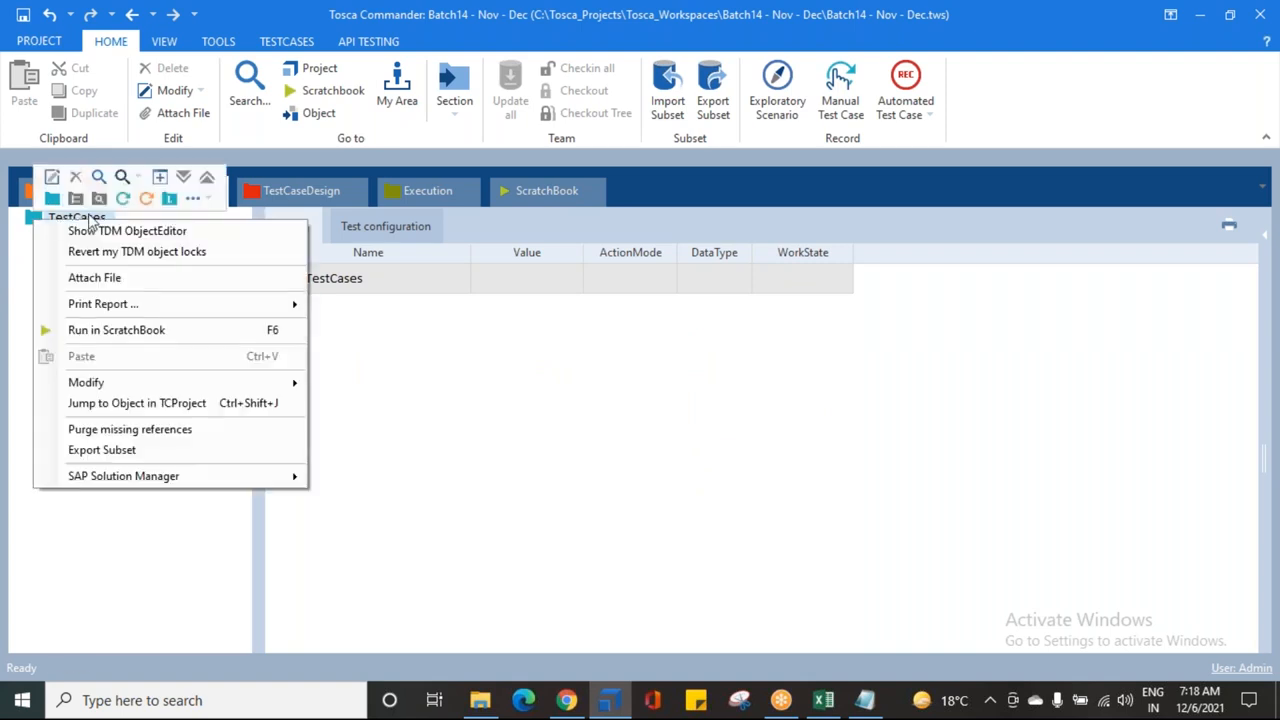
click(122, 199)
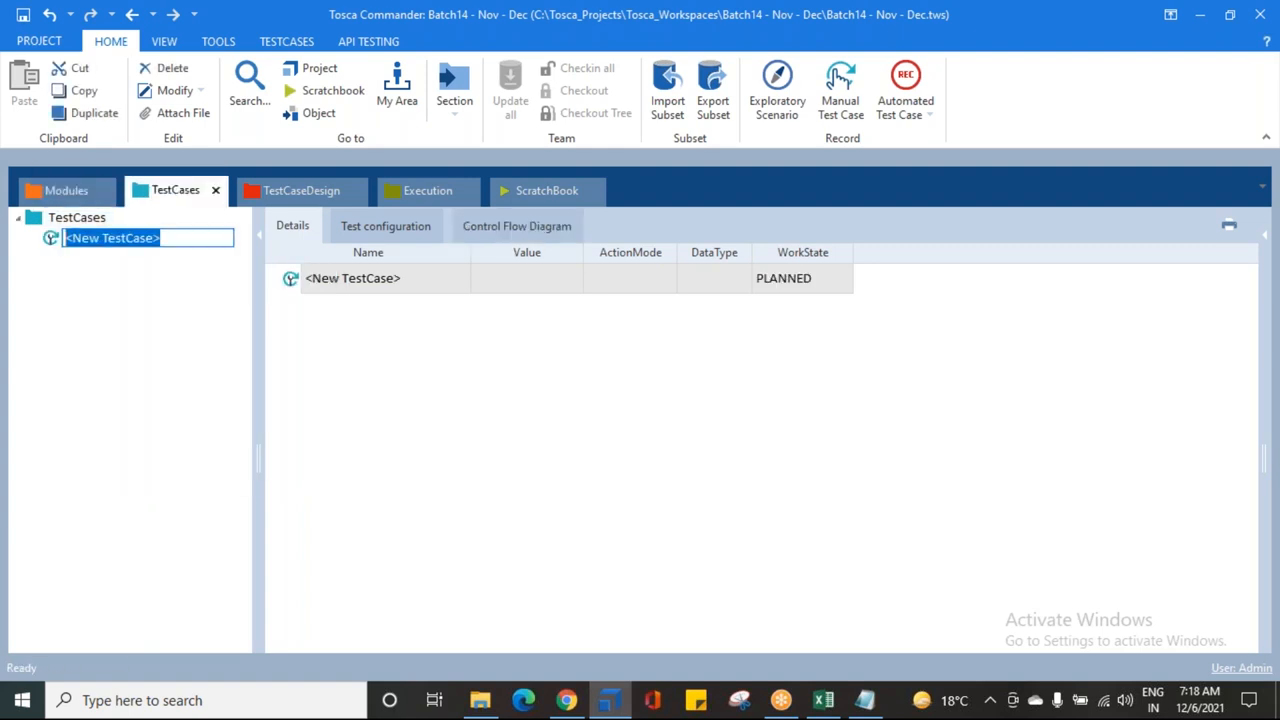
text(Register a User in to Appli)
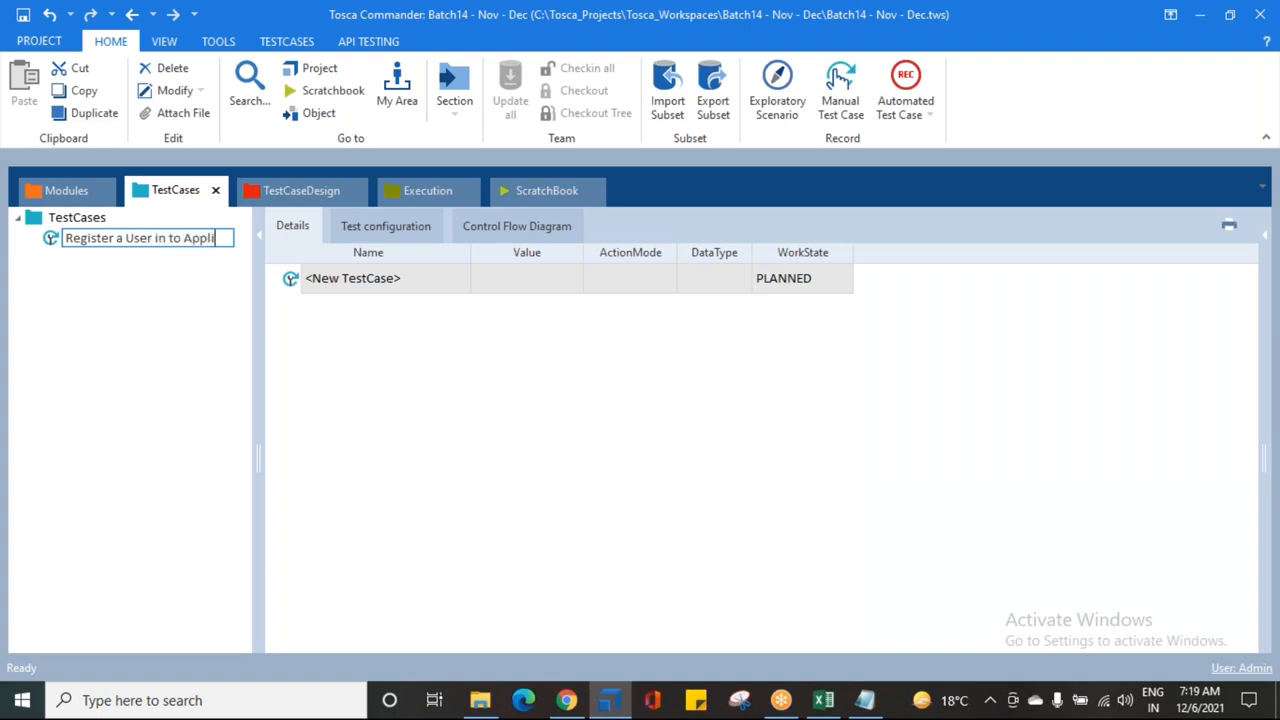
text(cation)
key(Return)
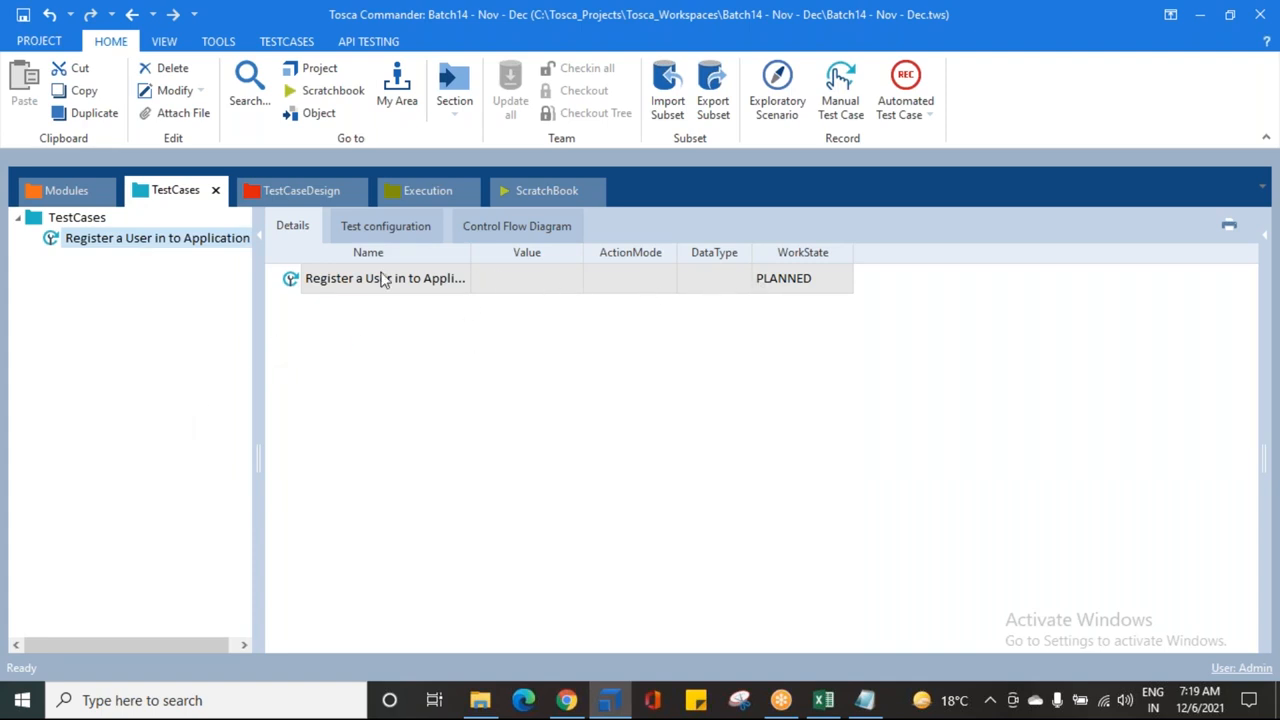
Step: Set the new test case's WorkState to IN_WORK
click(806, 278)
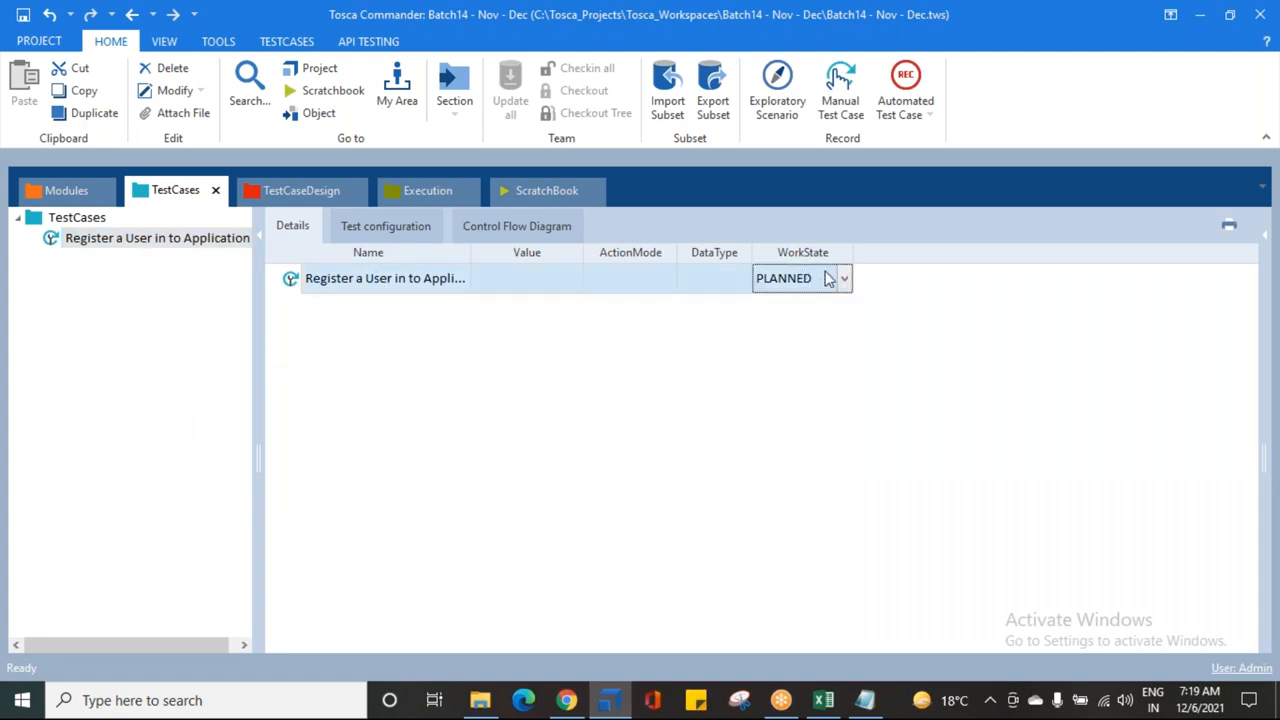
click(845, 280)
click(814, 319)
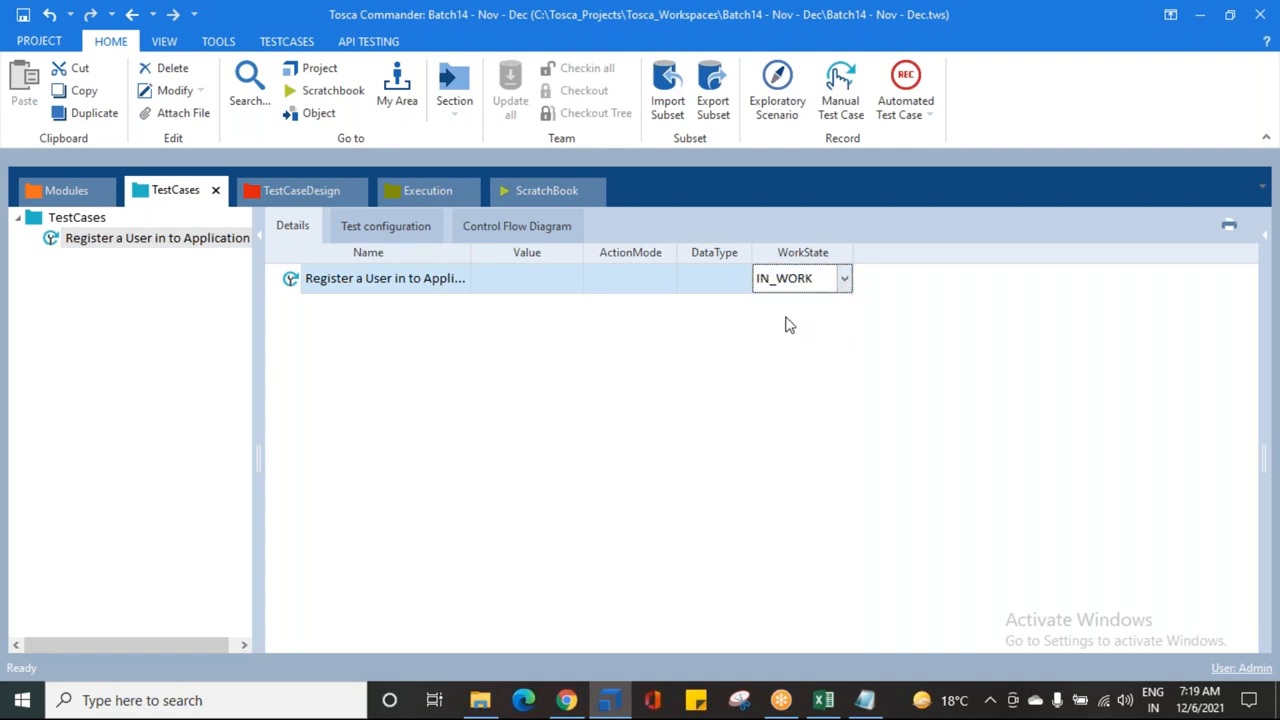
click(616, 362)
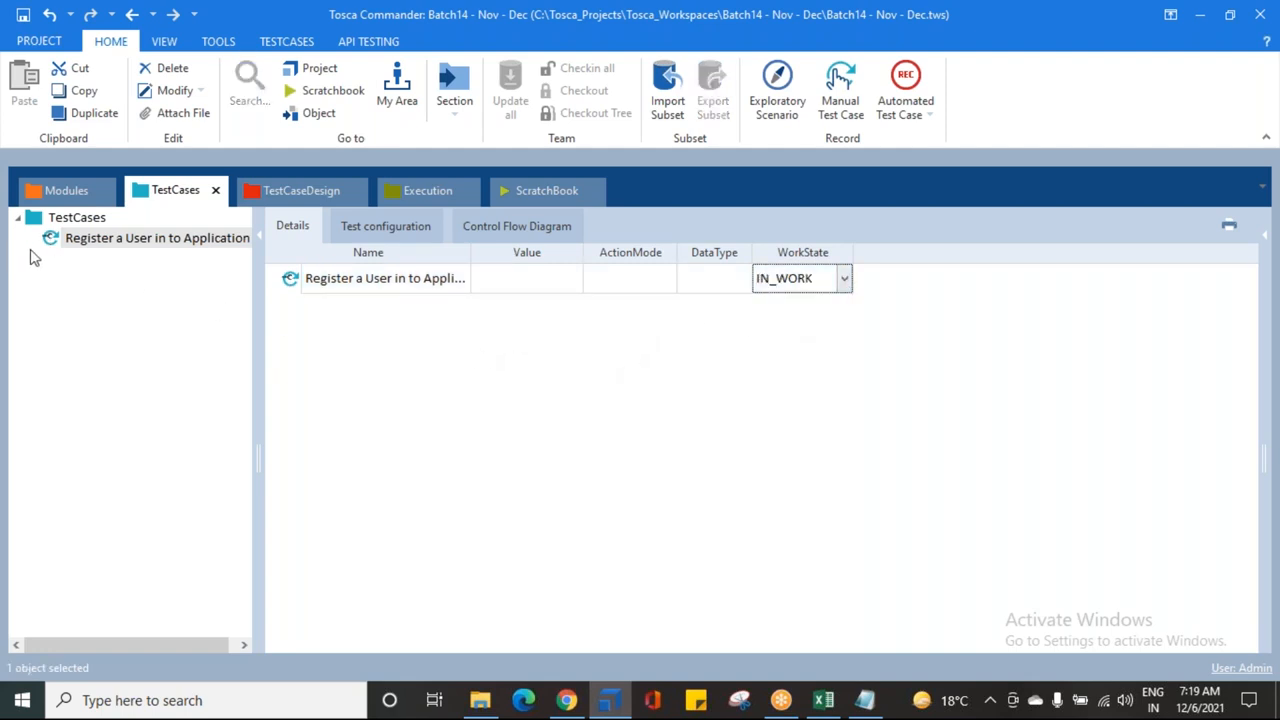
drag(256, 296, 272, 292)
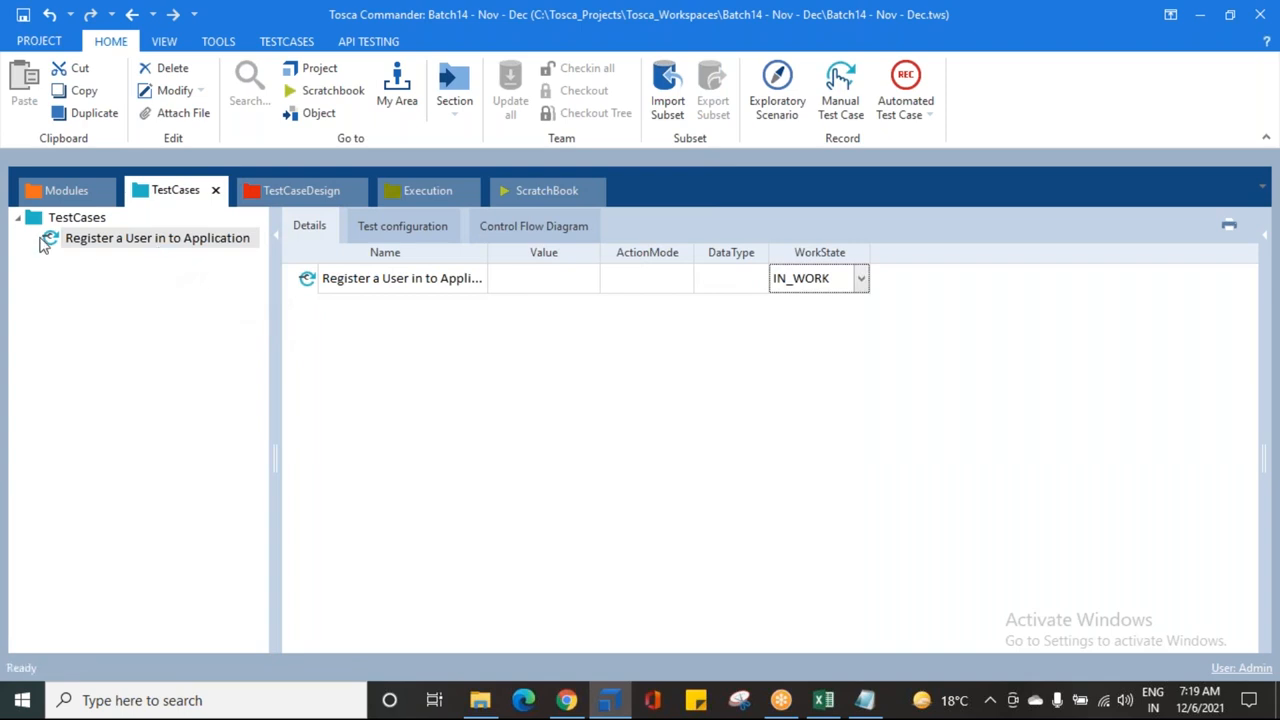
Step: Add the Register | Login module from DEMO WEB SHOP MODULES to the test case
click(572, 698)
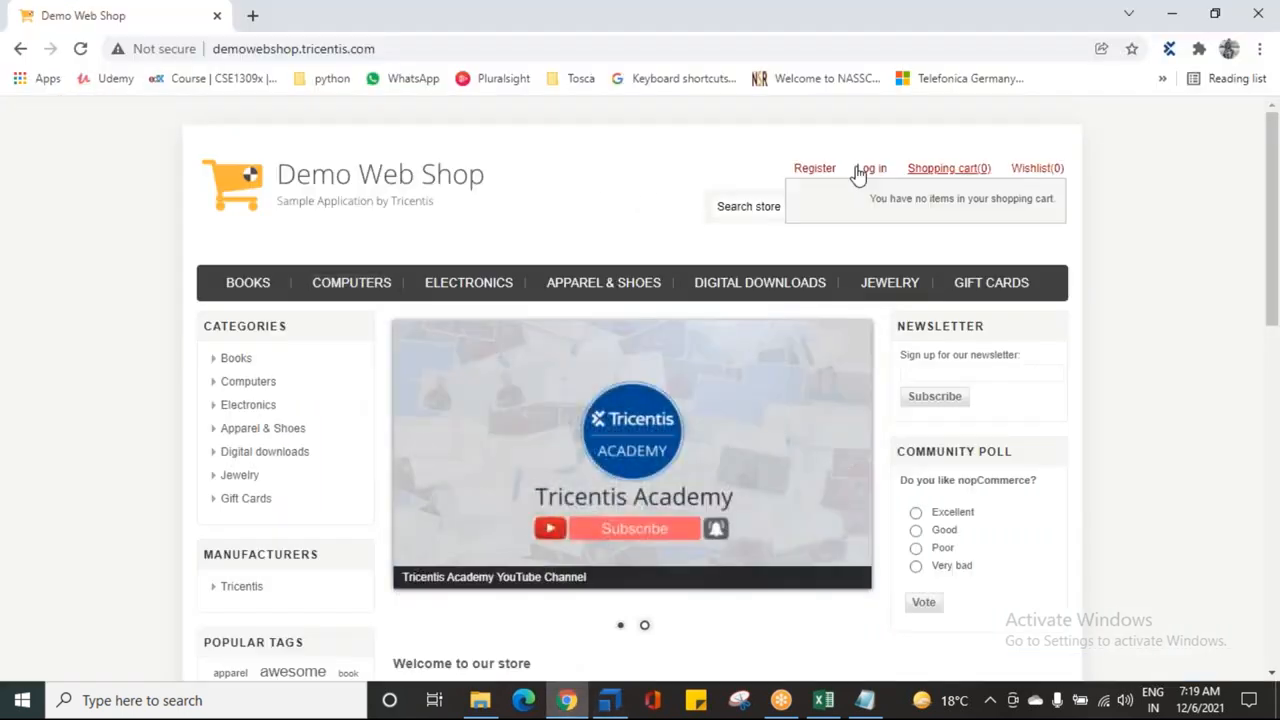
click(628, 705)
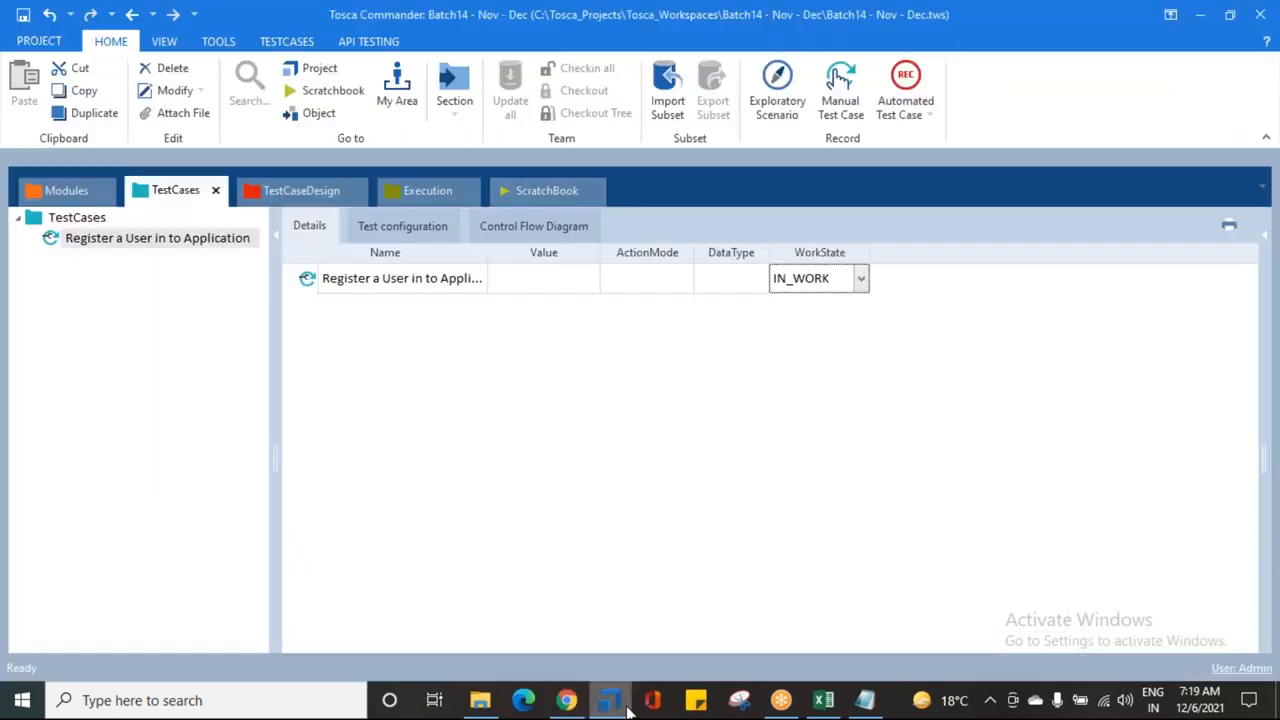
click(62, 199)
click(34, 238)
click(34, 238)
click(34, 258)
click(105, 281)
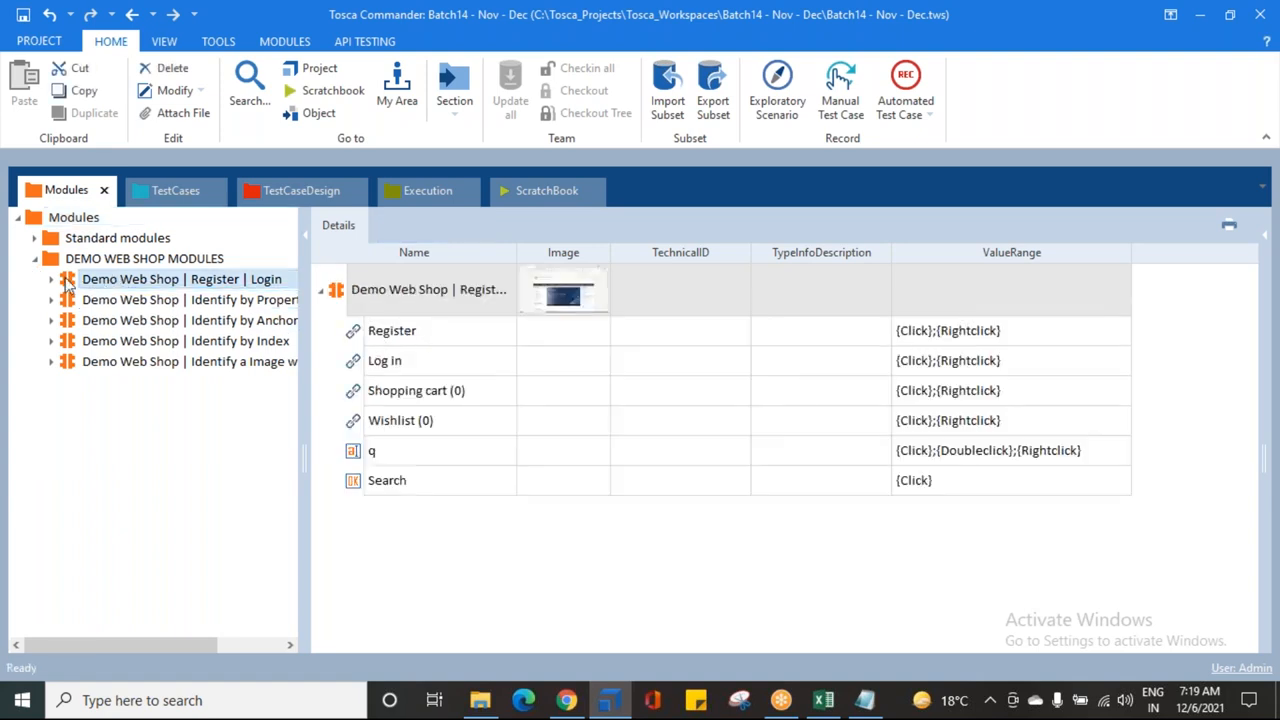
drag(72, 283, 110, 241)
Step: Set the Register item's value to {Click}
click(115, 264)
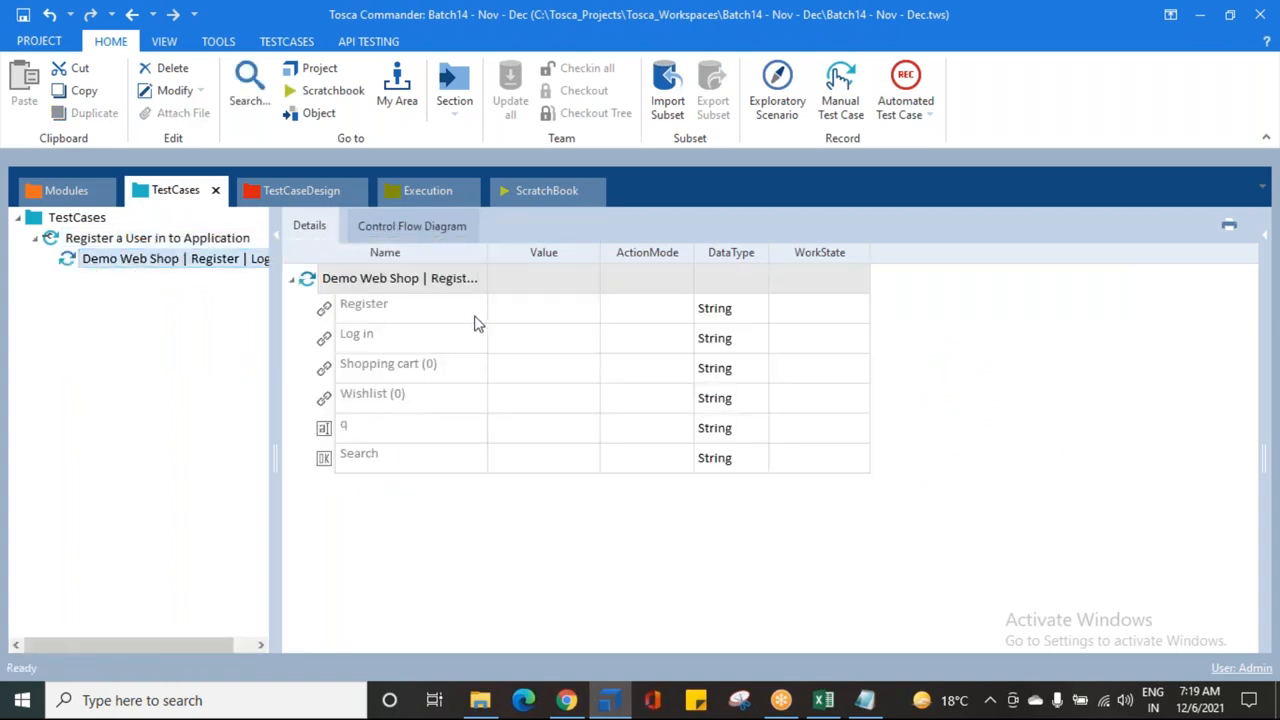
click(537, 318)
click(568, 312)
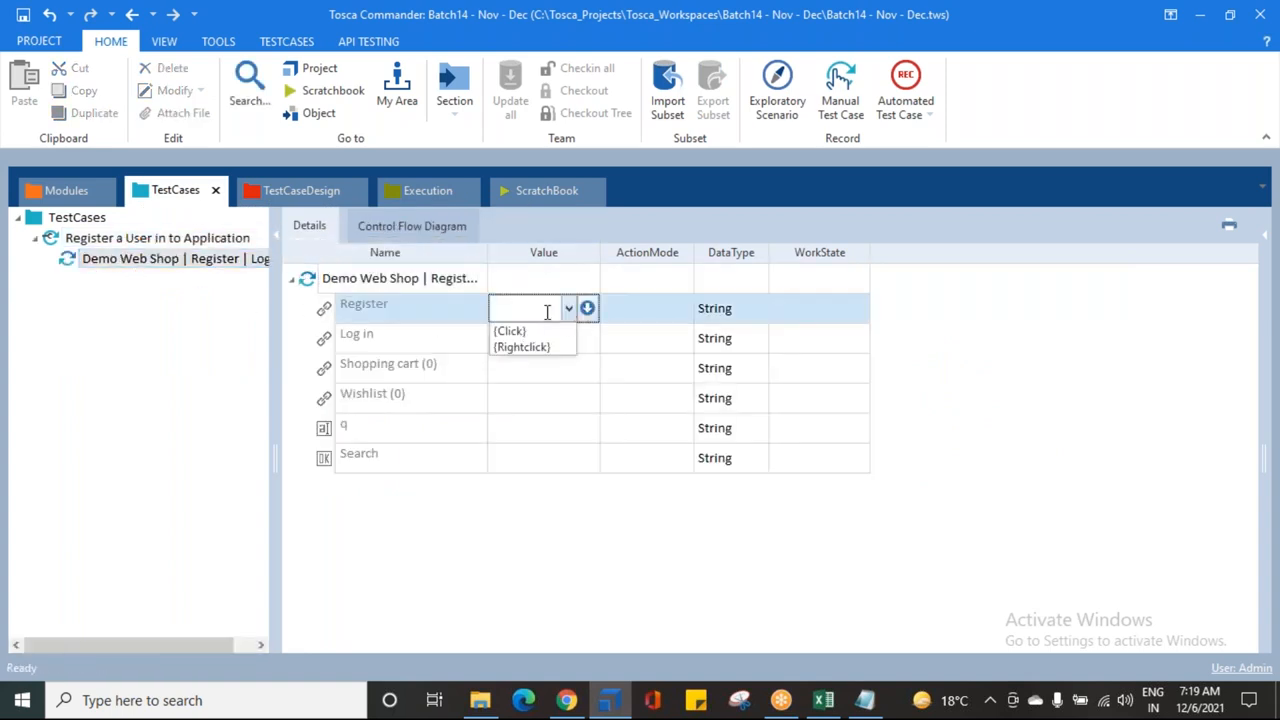
click(523, 330)
key(Return)
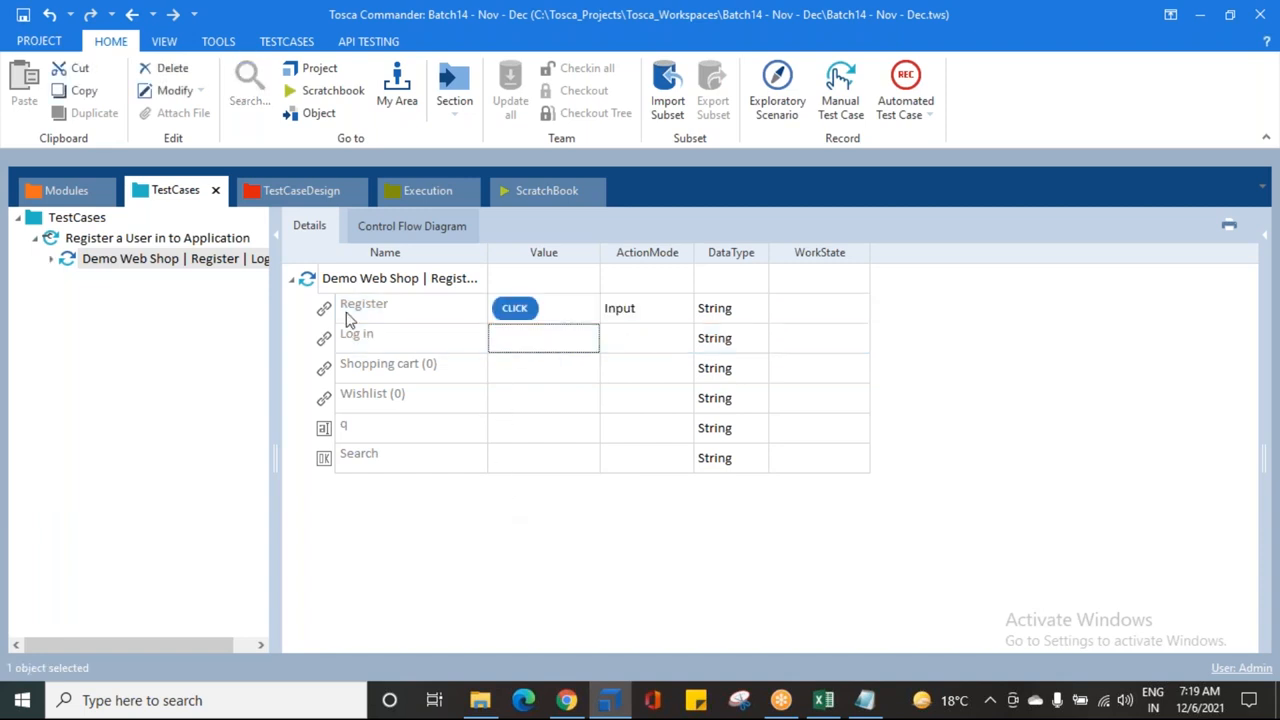
Step: Rename the new test step to 'Click on Register'
click(148, 262)
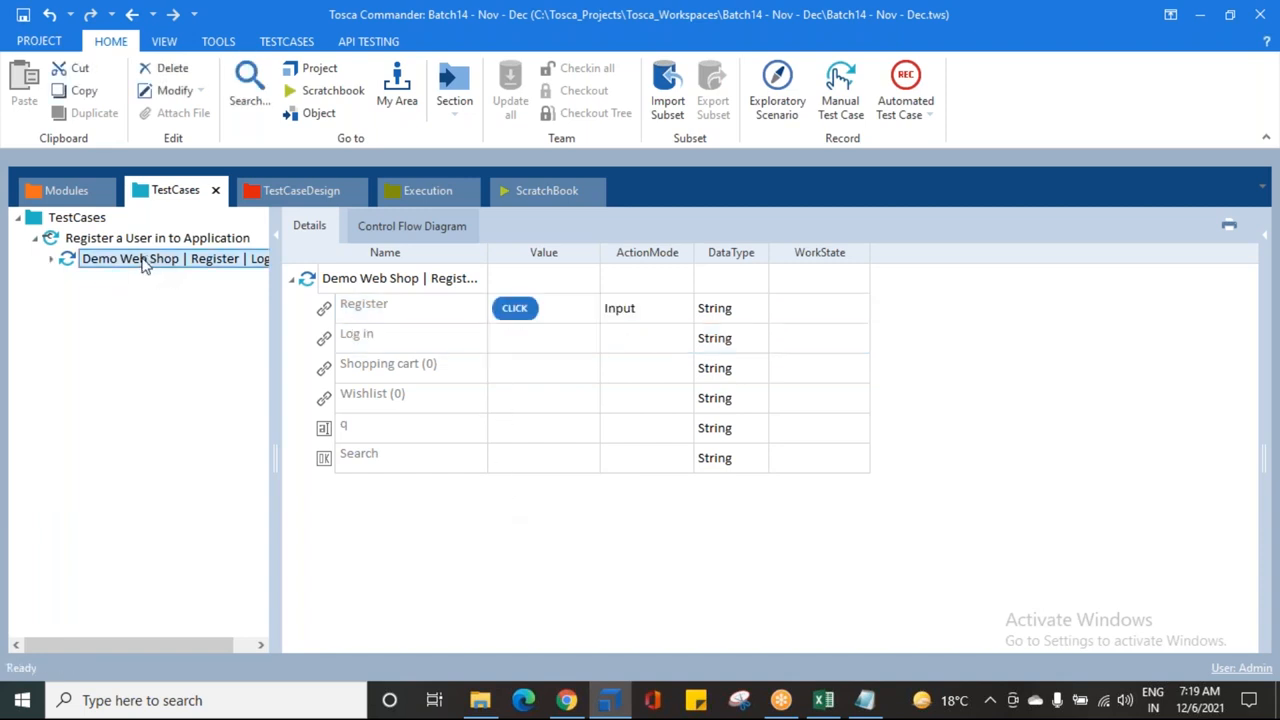
key(F2)
text(Click on)
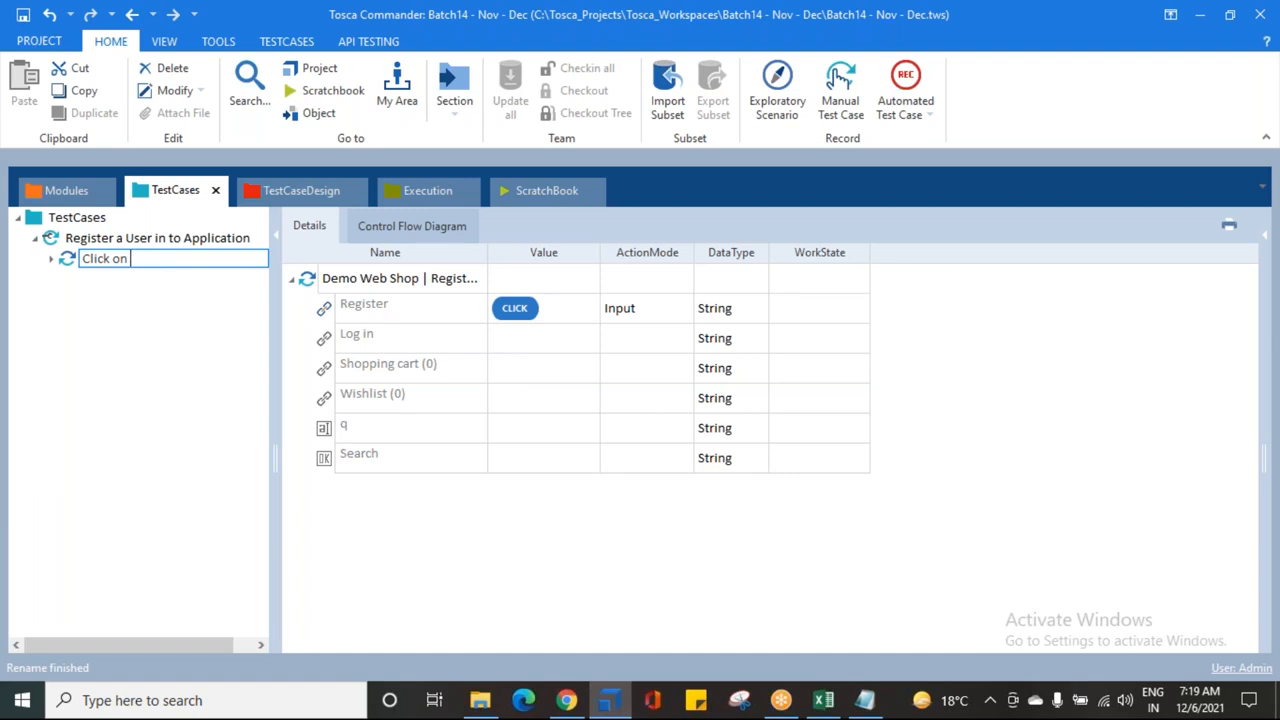
text( Register)
key(Return)
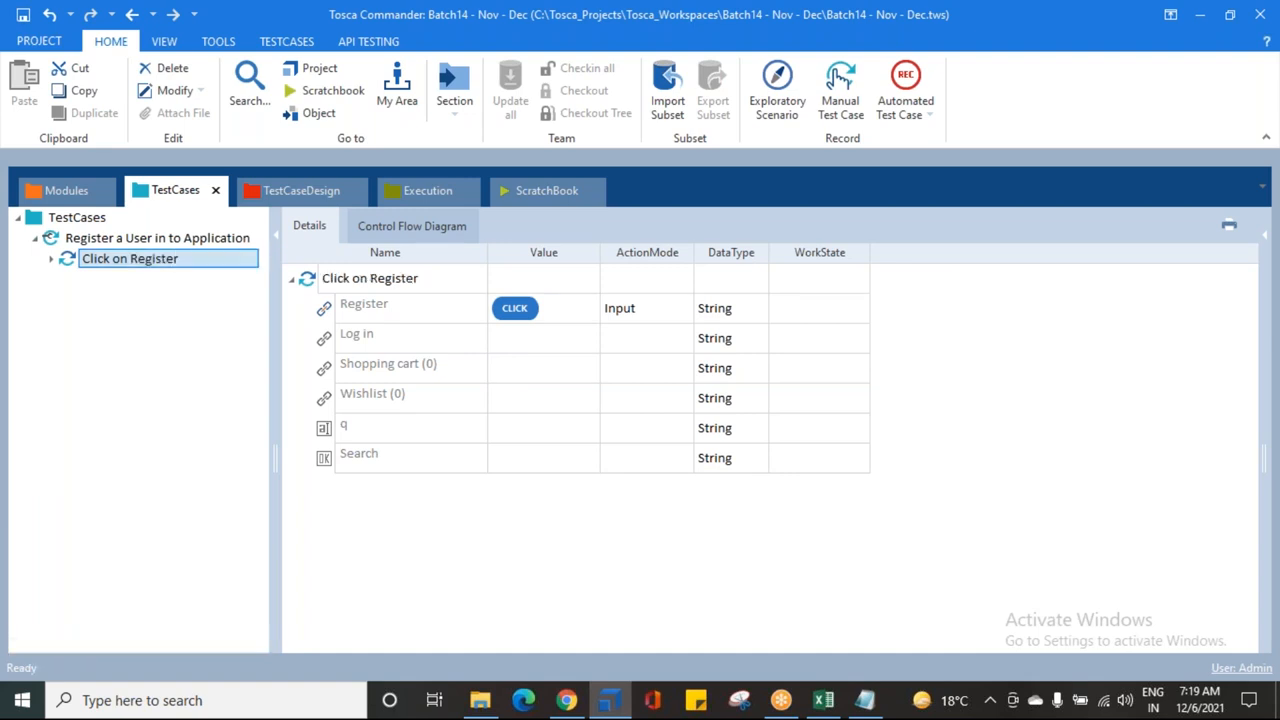
drag(276, 311, 304, 311)
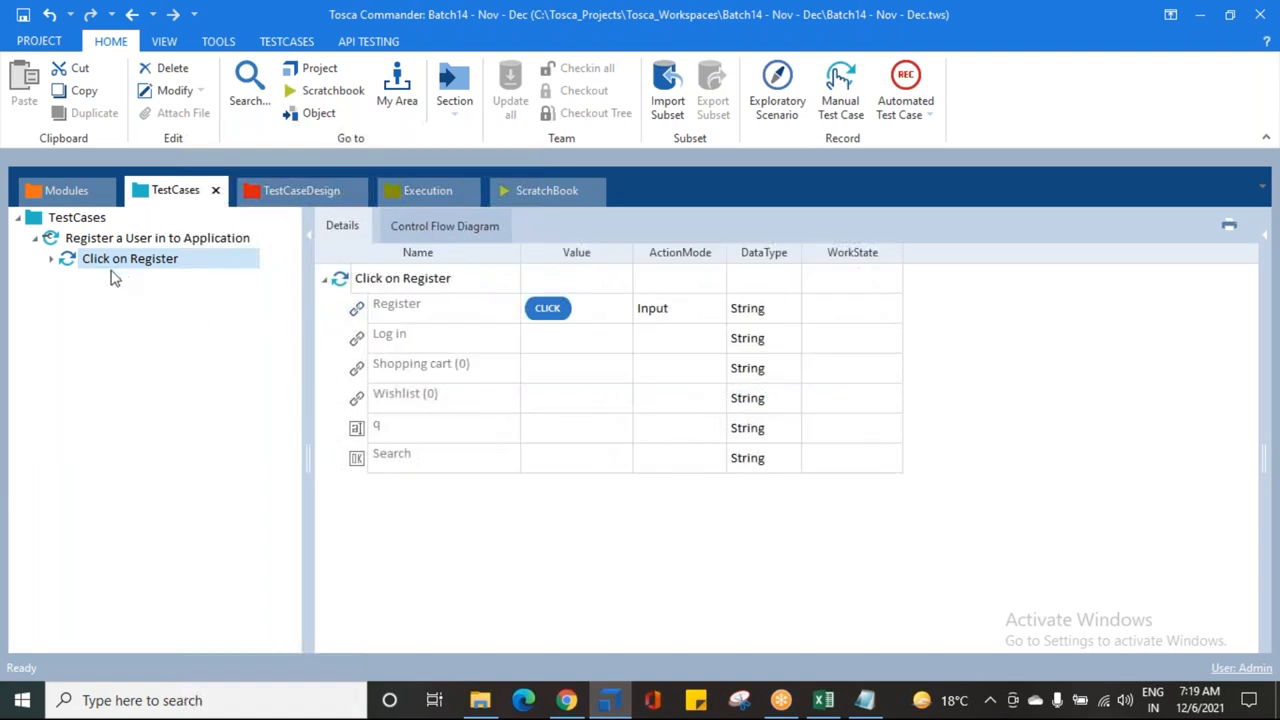
click(566, 700)
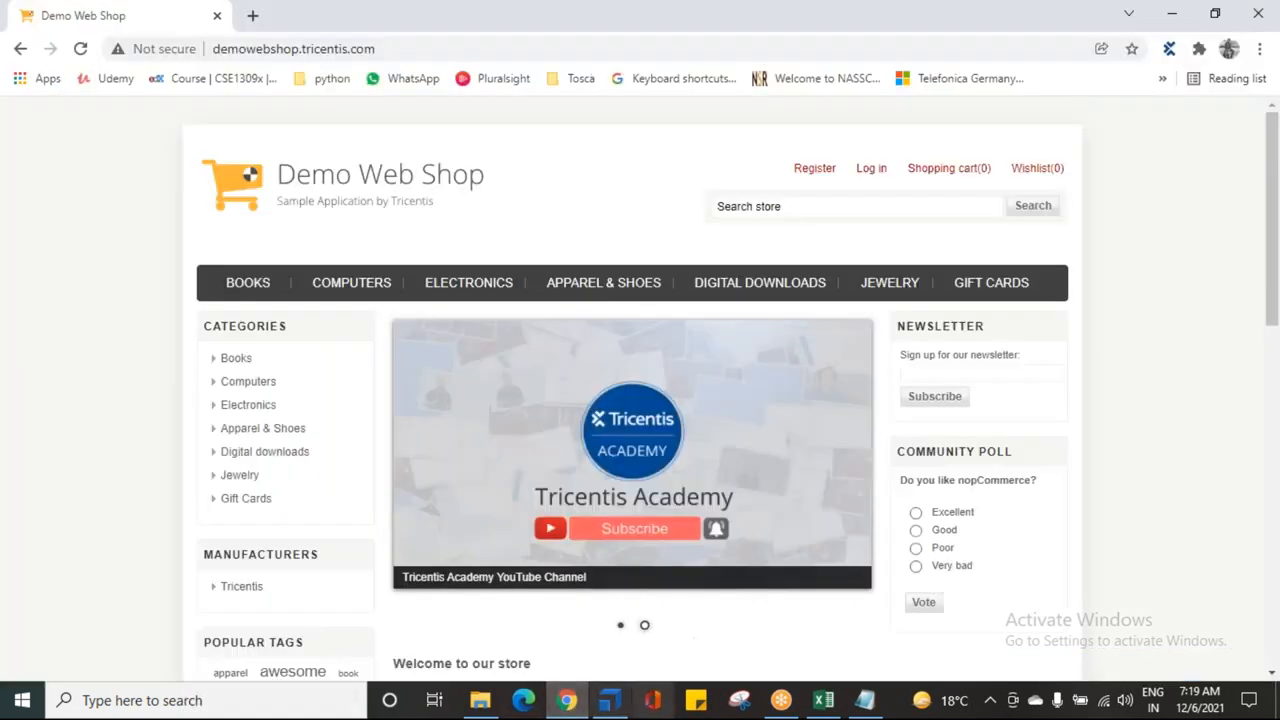
Step: Open Demo Web Shop's Register page and look over its First name and Email fields
click(818, 170)
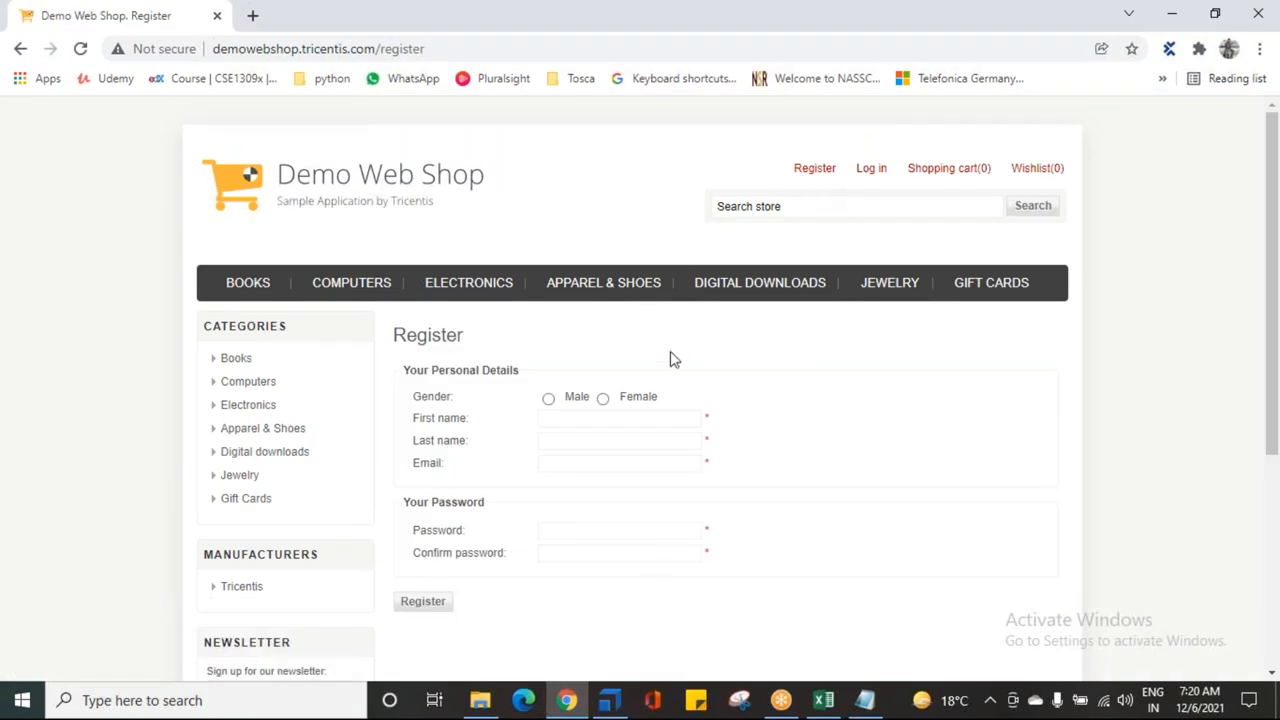
scroll(606, 343, down, 1)
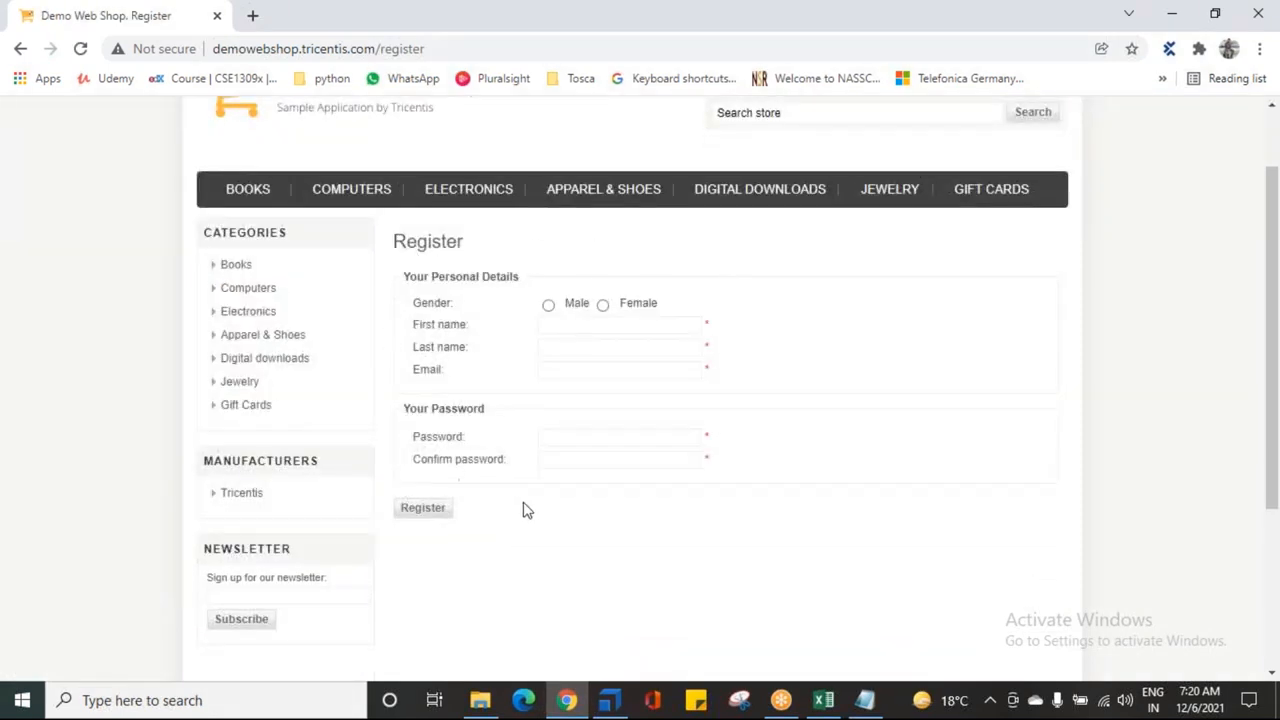
scroll(523, 509, up, 1)
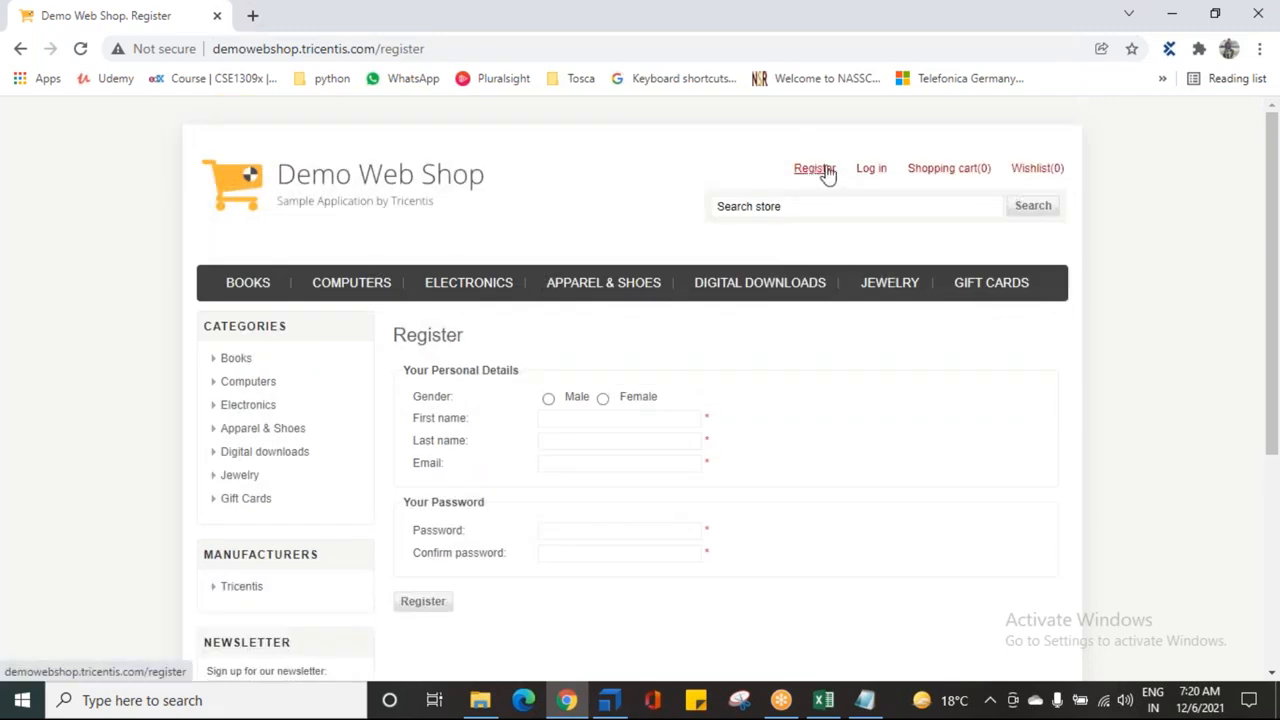
scroll(680, 372, down, 1)
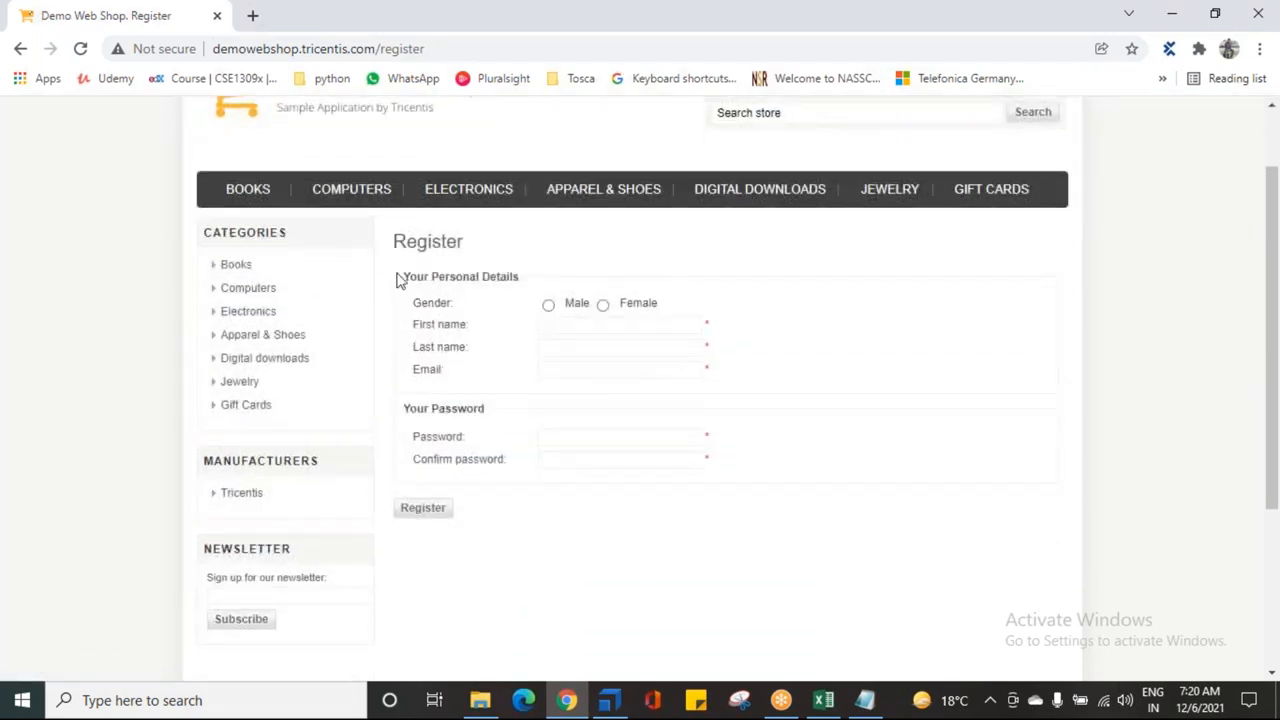
click(548, 323)
click(557, 371)
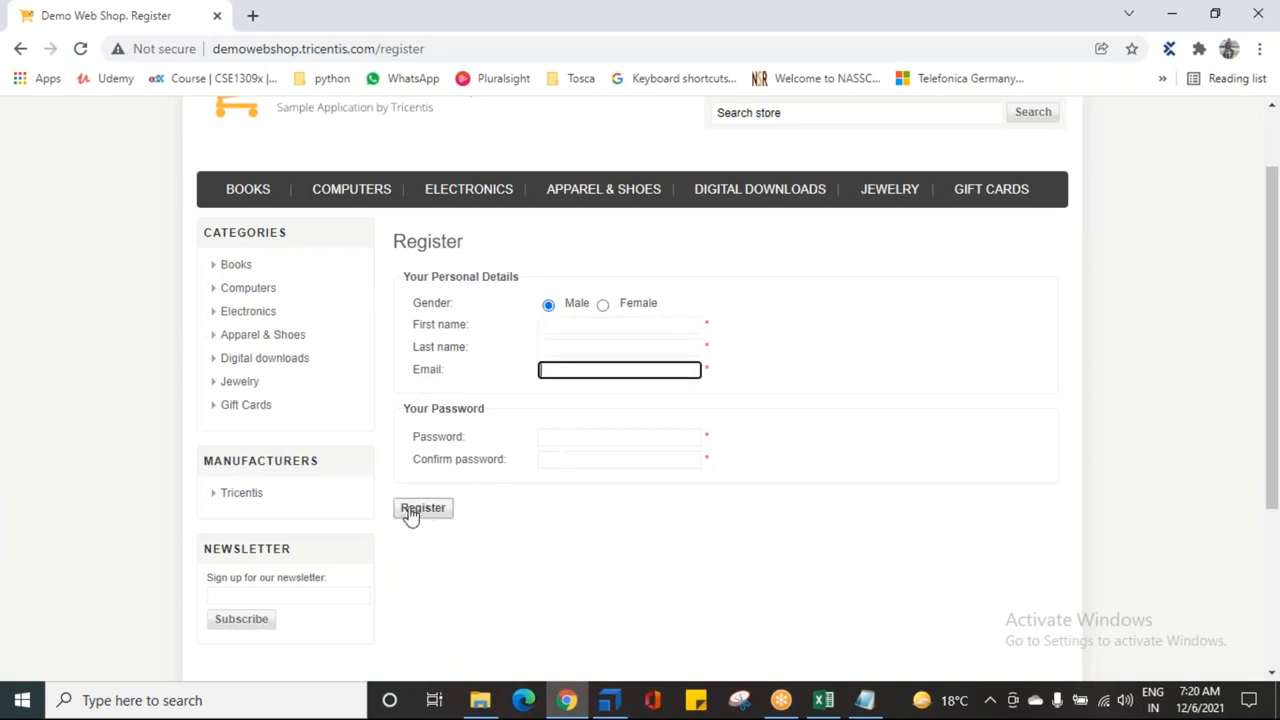
click(504, 541)
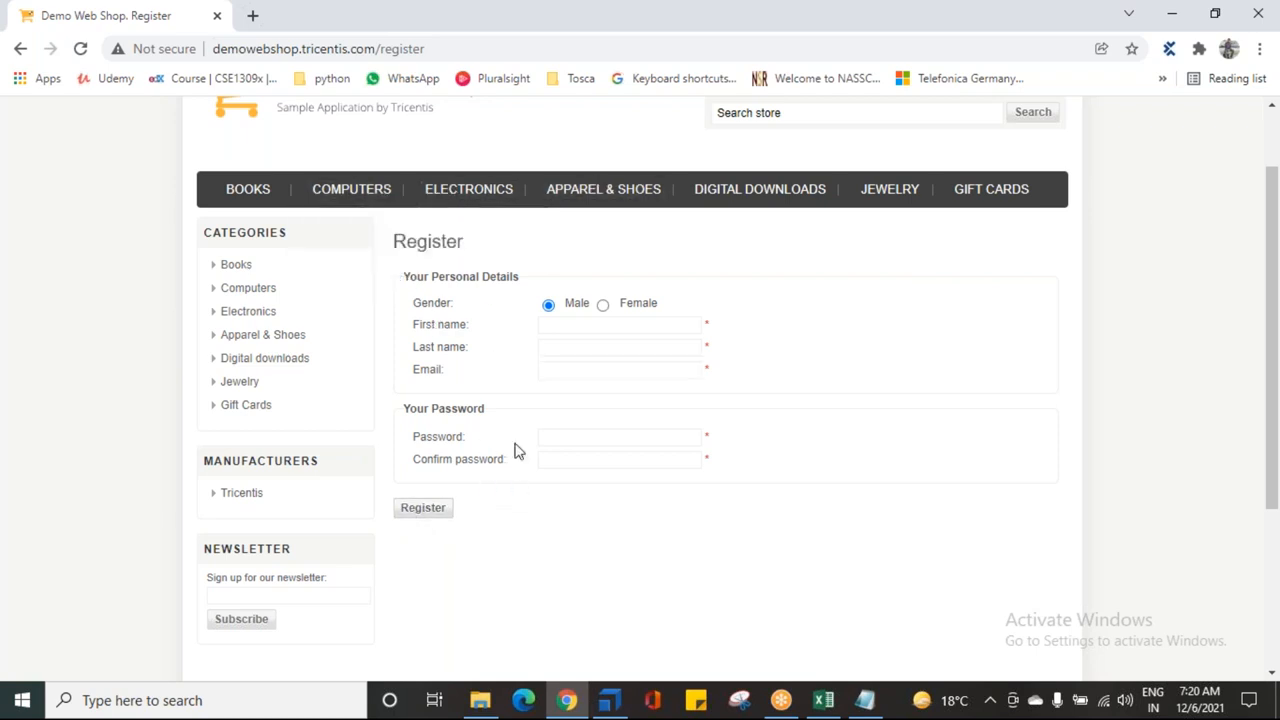
Step: Return to the Register page from Books, highlight the form, then show Tosca's Modules section
click(242, 198)
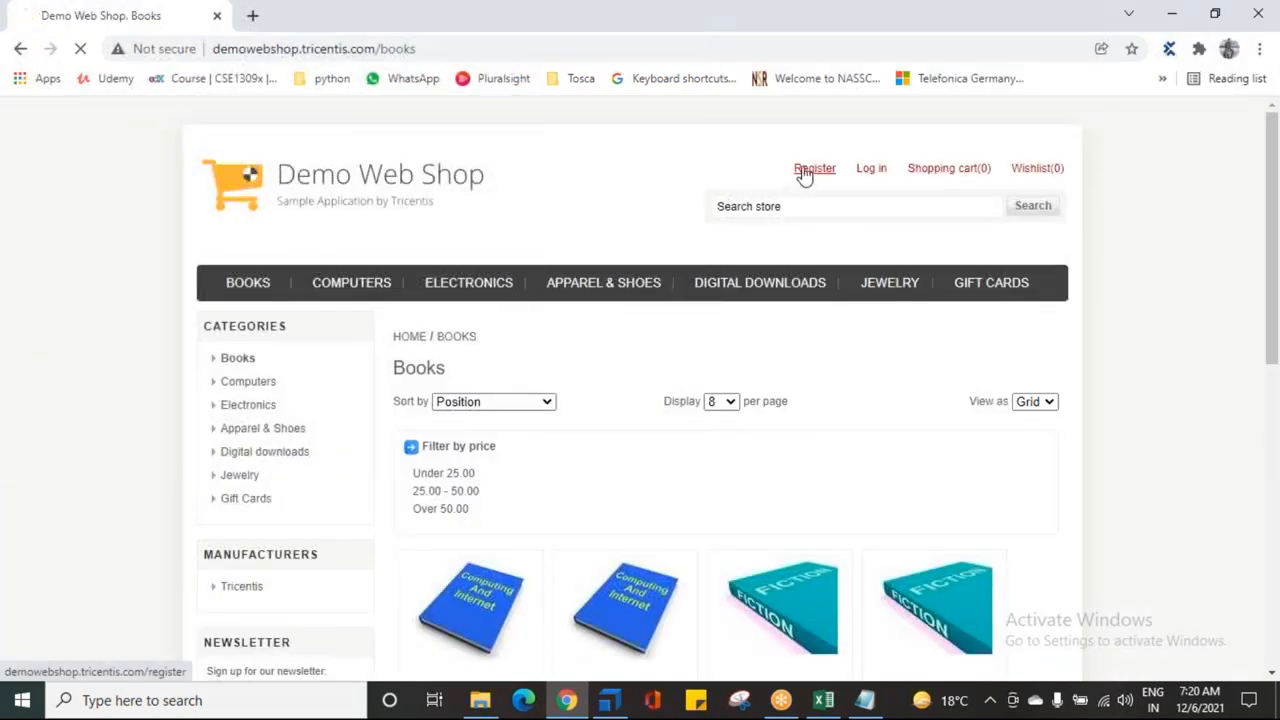
click(806, 172)
scroll(545, 494, down, 1)
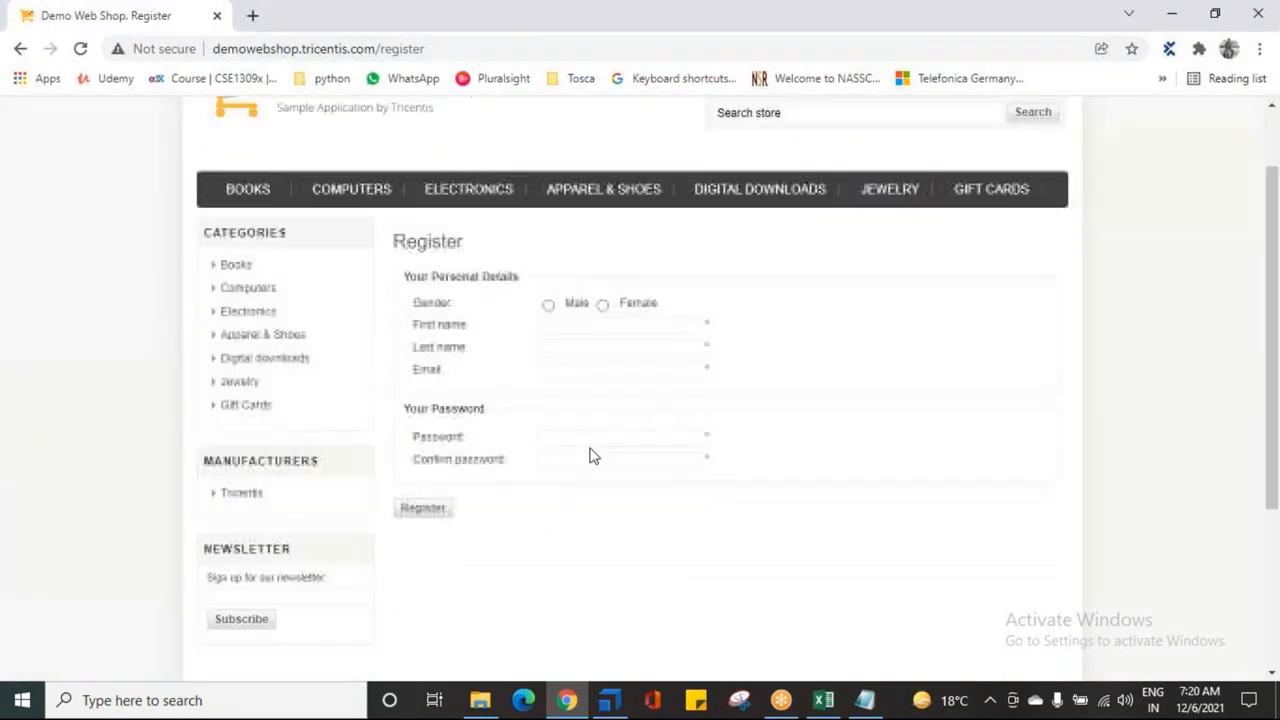
drag(394, 251, 510, 540)
click(510, 540)
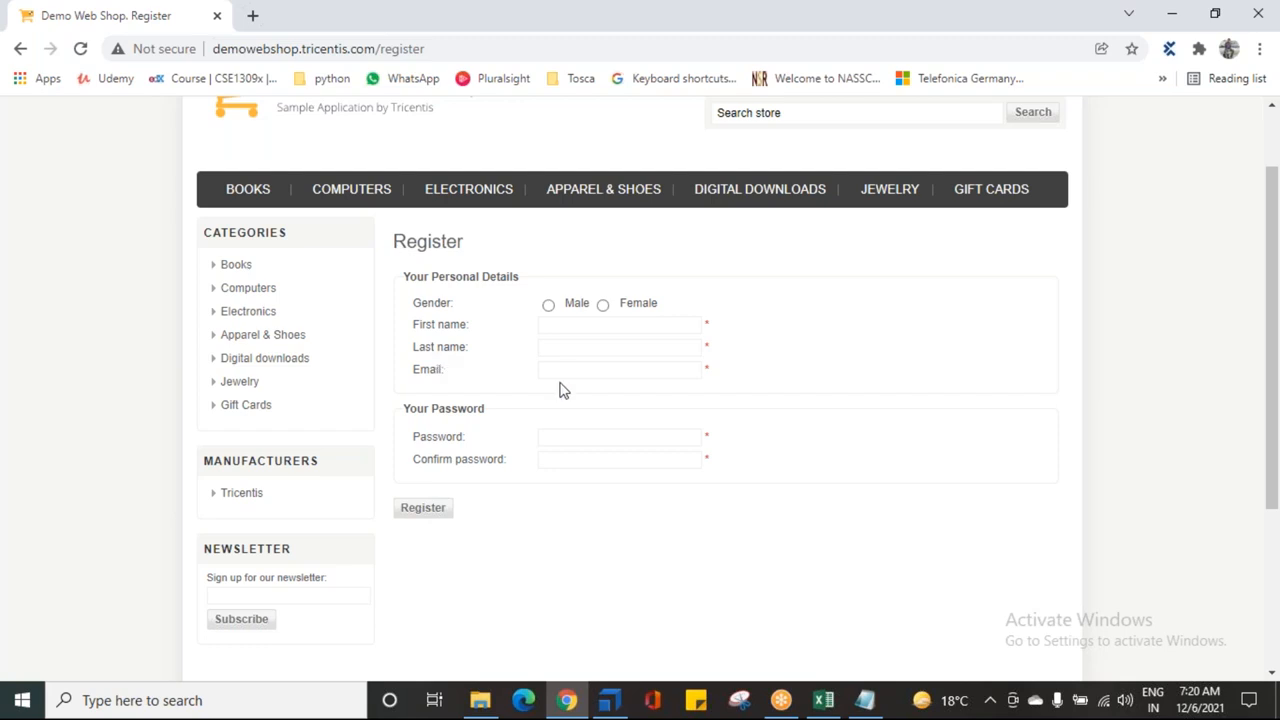
click(609, 700)
click(66, 190)
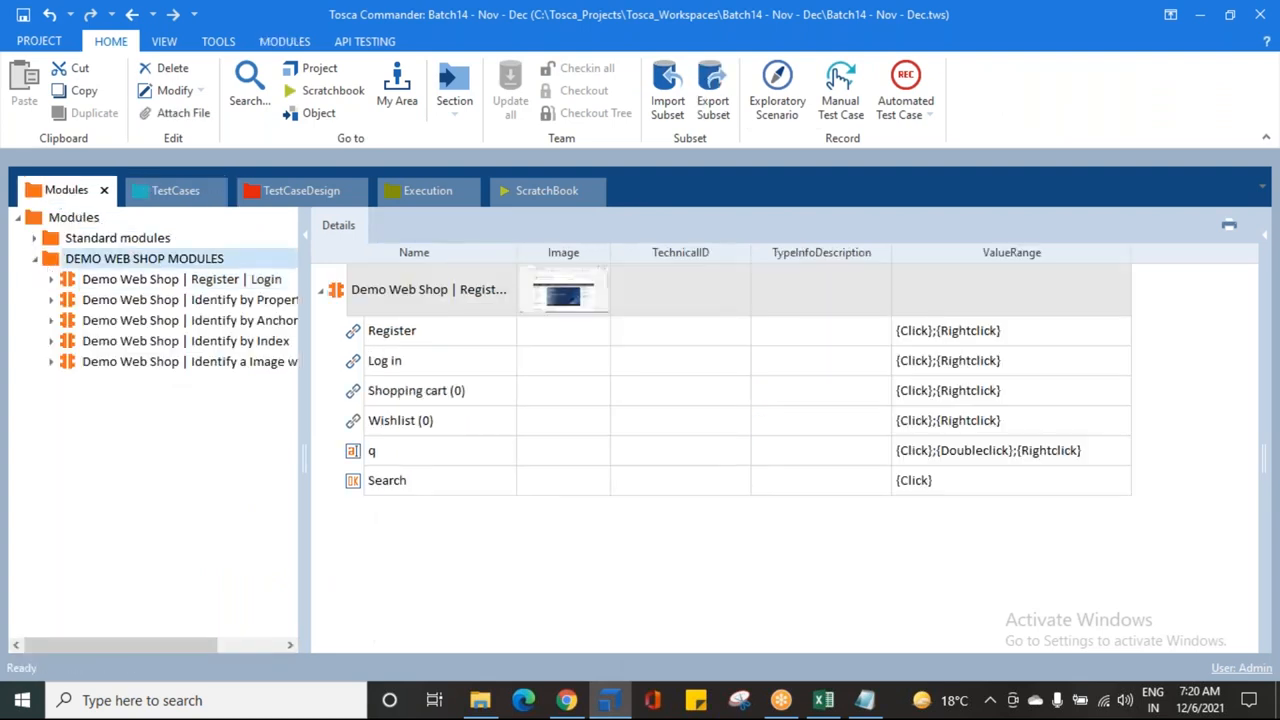
Step: Choose Scan > Application on the DEMO WEB SHOP MODULES folder
right_click(54, 263)
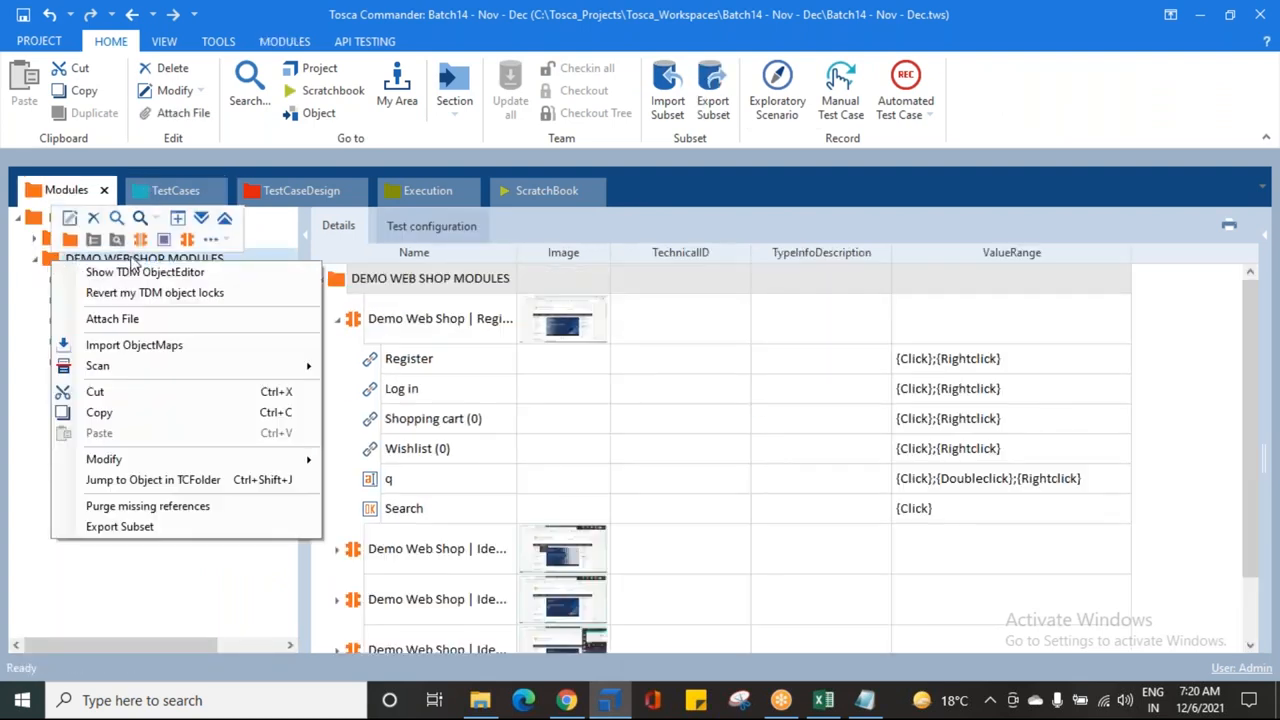
mouse_move(305, 368)
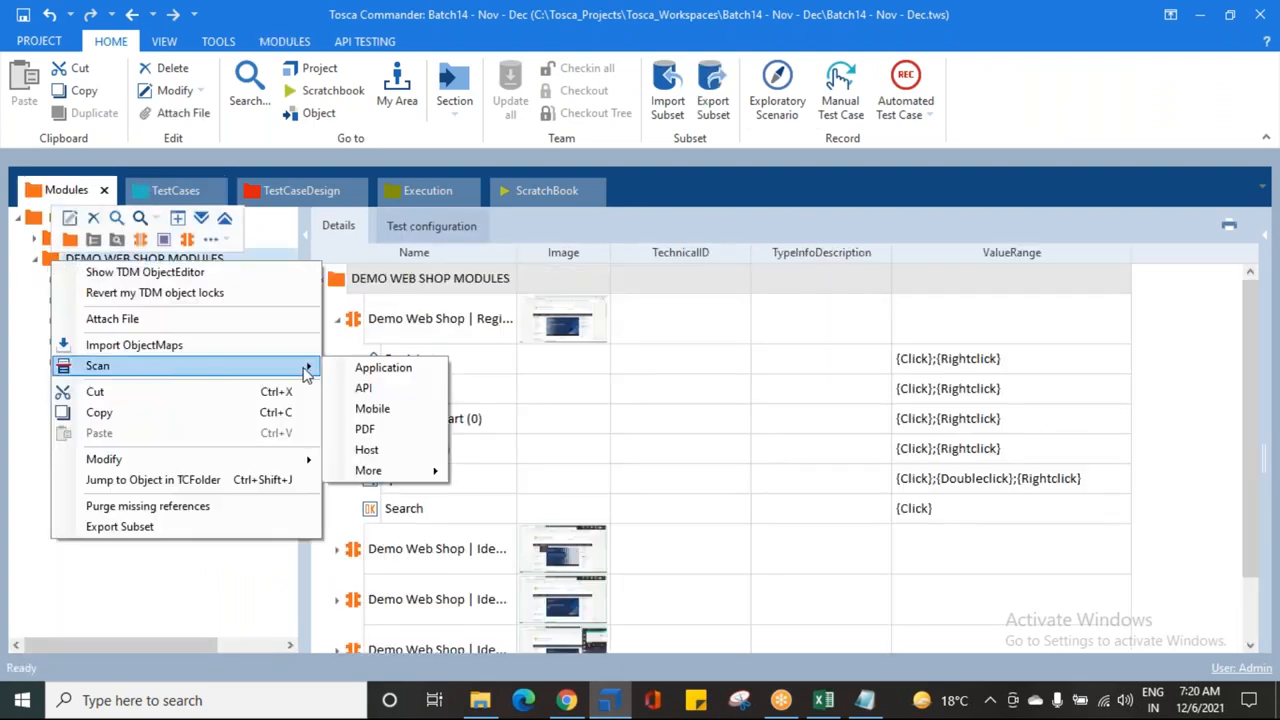
click(383, 368)
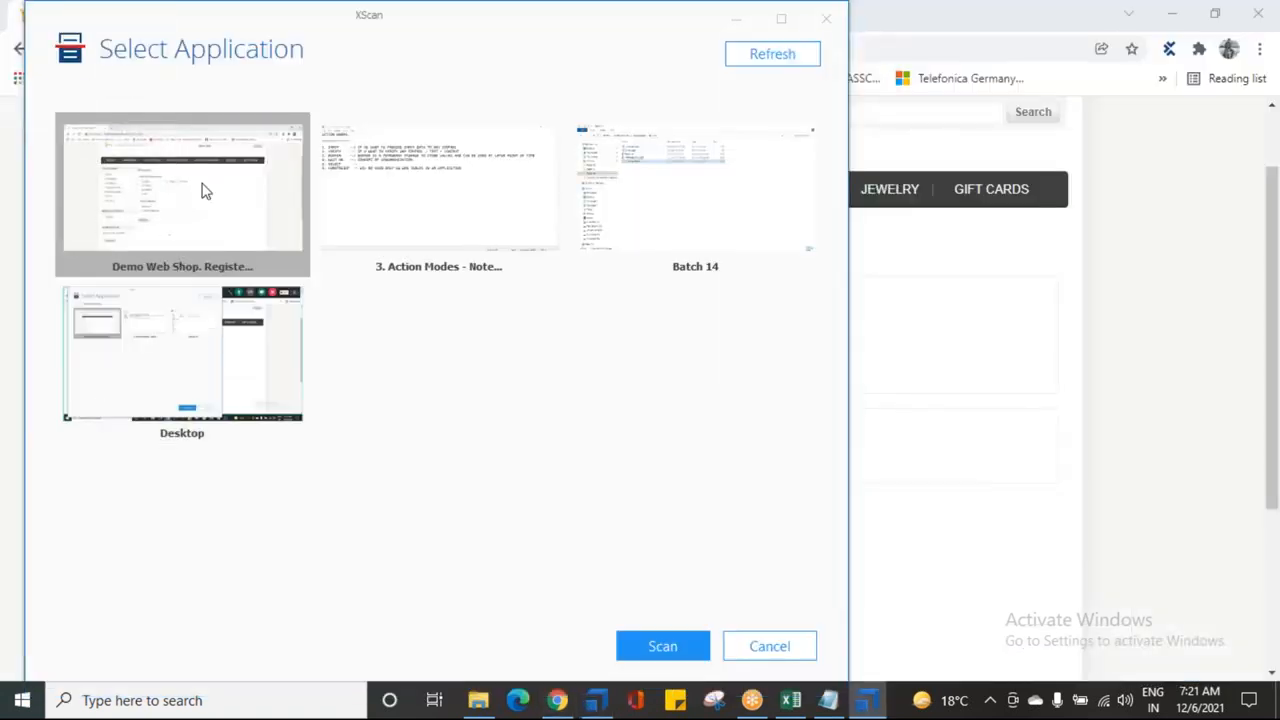
Step: Scan the Demo Web Shop Register window, move XScan aside, and turn on Select on screen
click(642, 645)
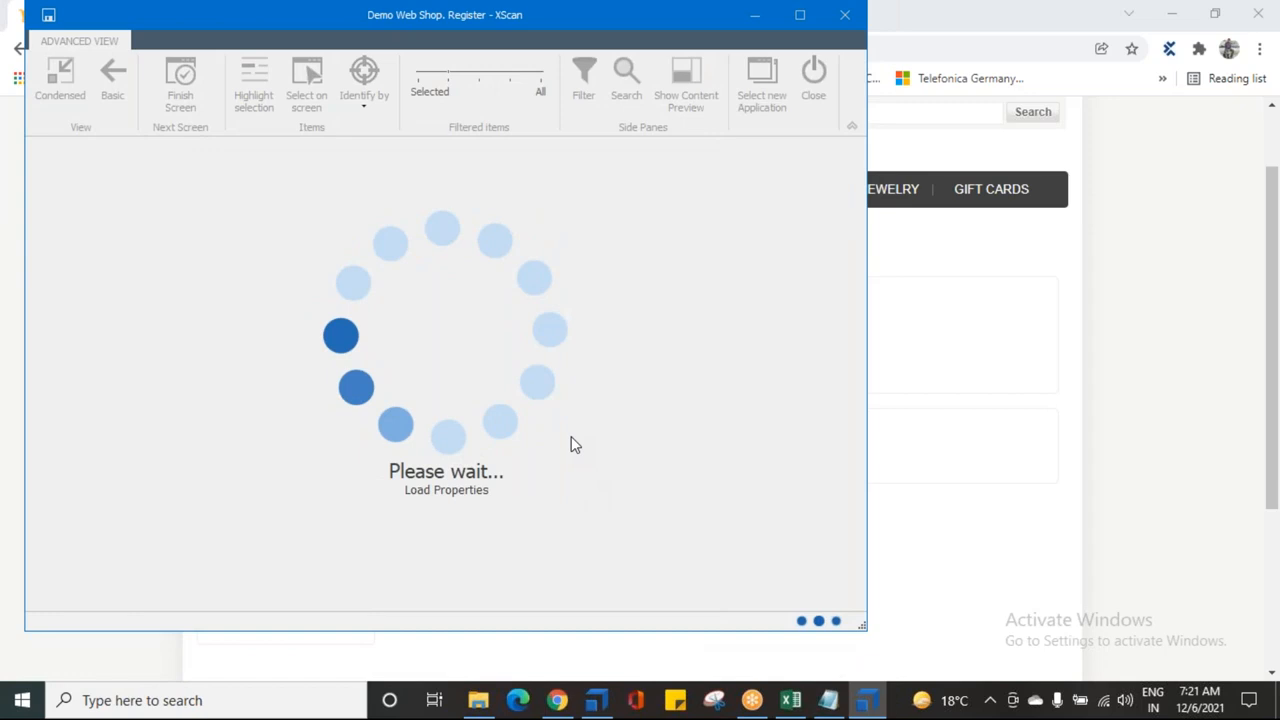
drag(181, 18, 911, 229)
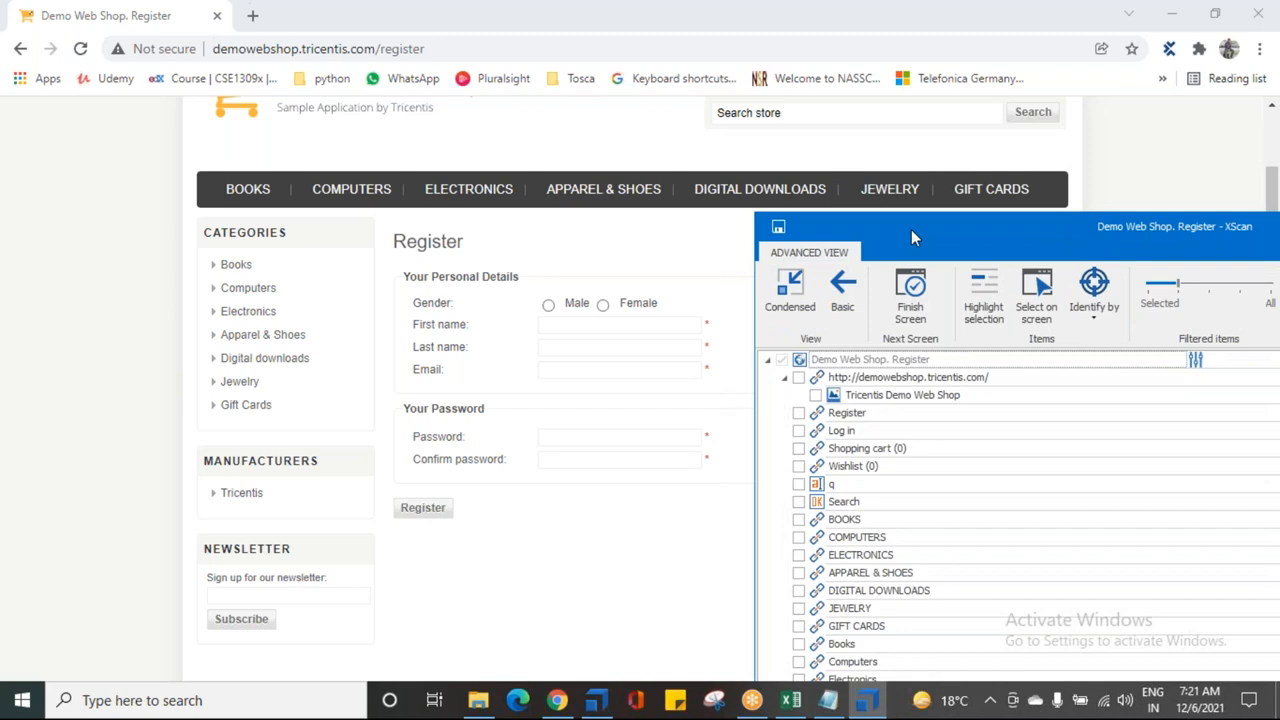
click(1038, 287)
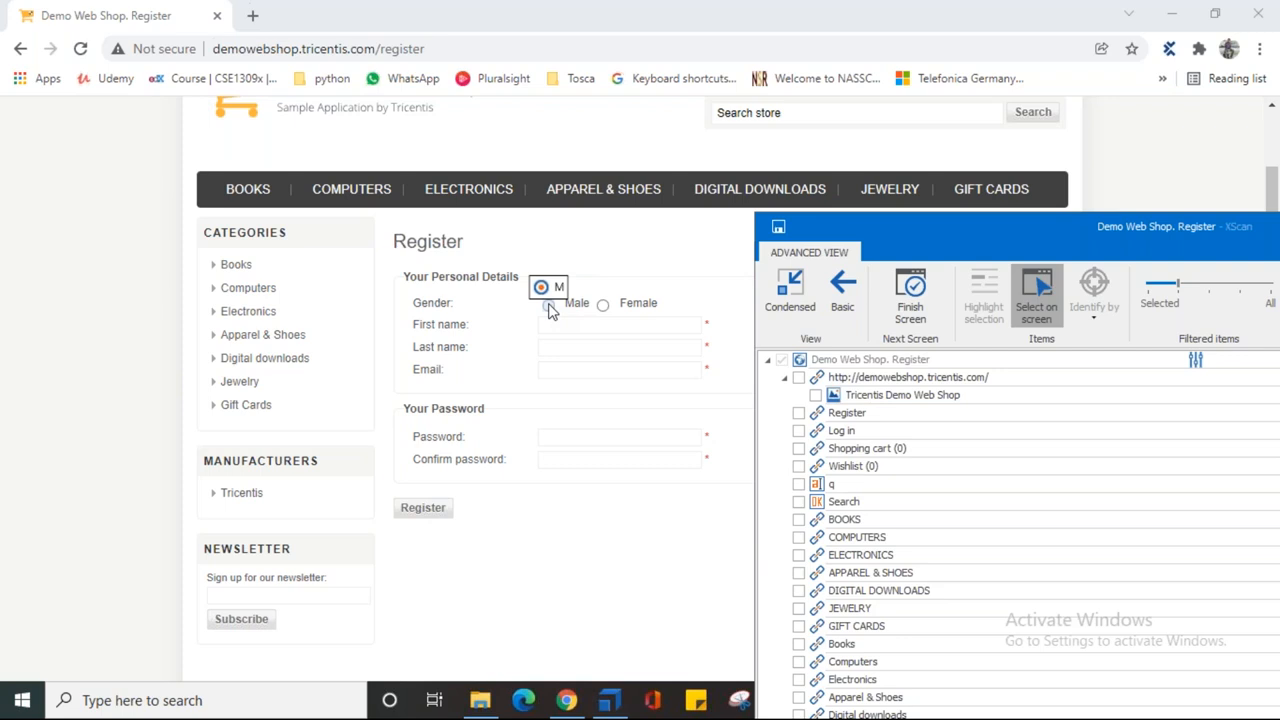
Step: Capture Male, Female, First name, Last name, Email, Password, Confirm password and Register, then stop selecting
click(550, 310)
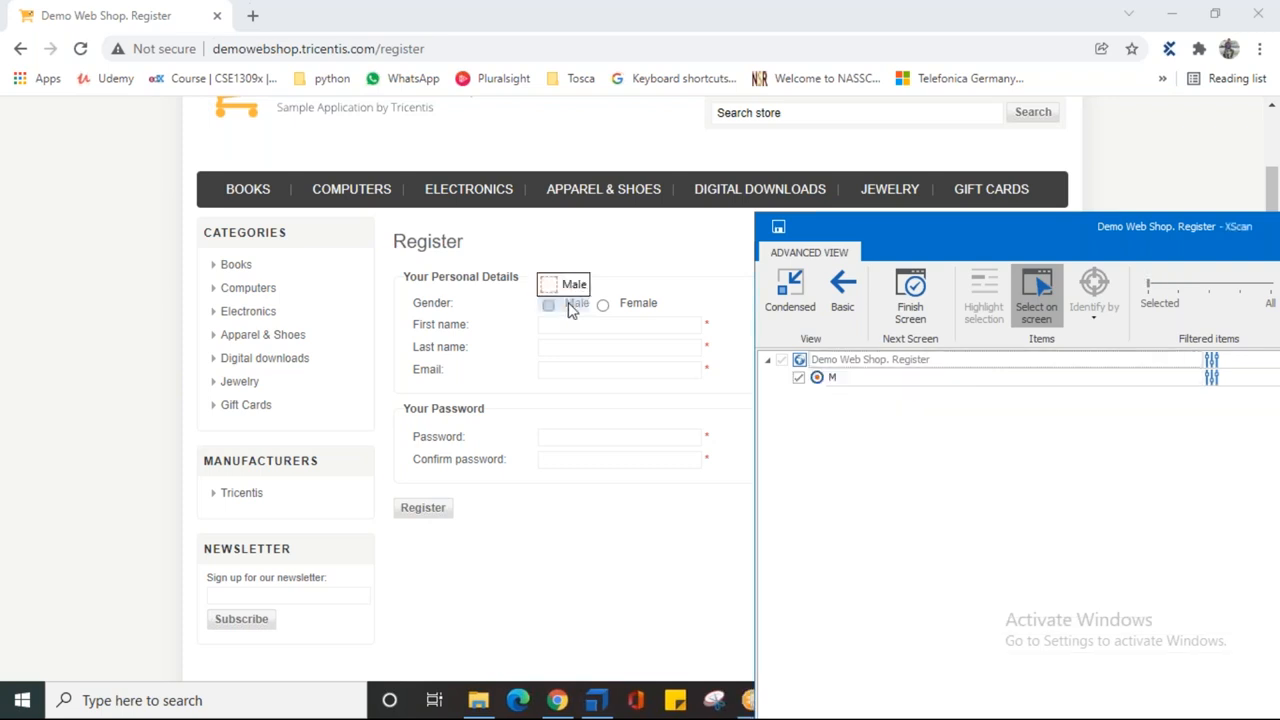
click(604, 310)
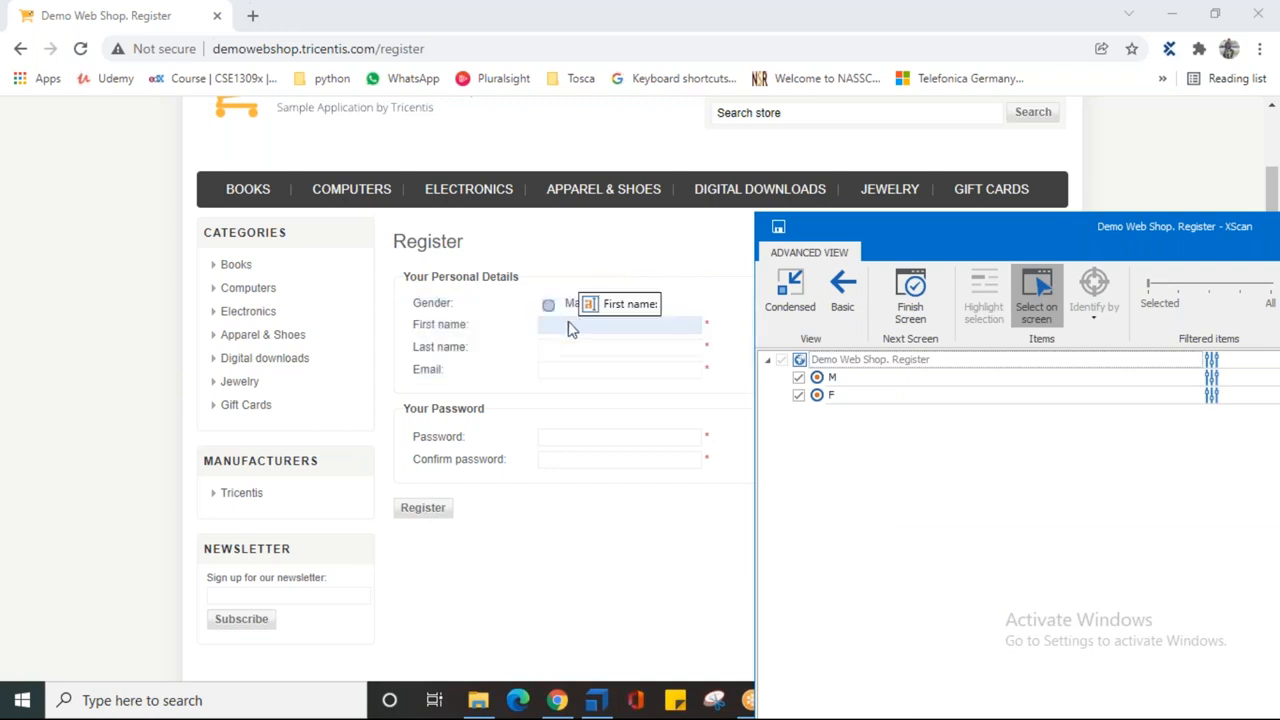
click(565, 337)
click(563, 347)
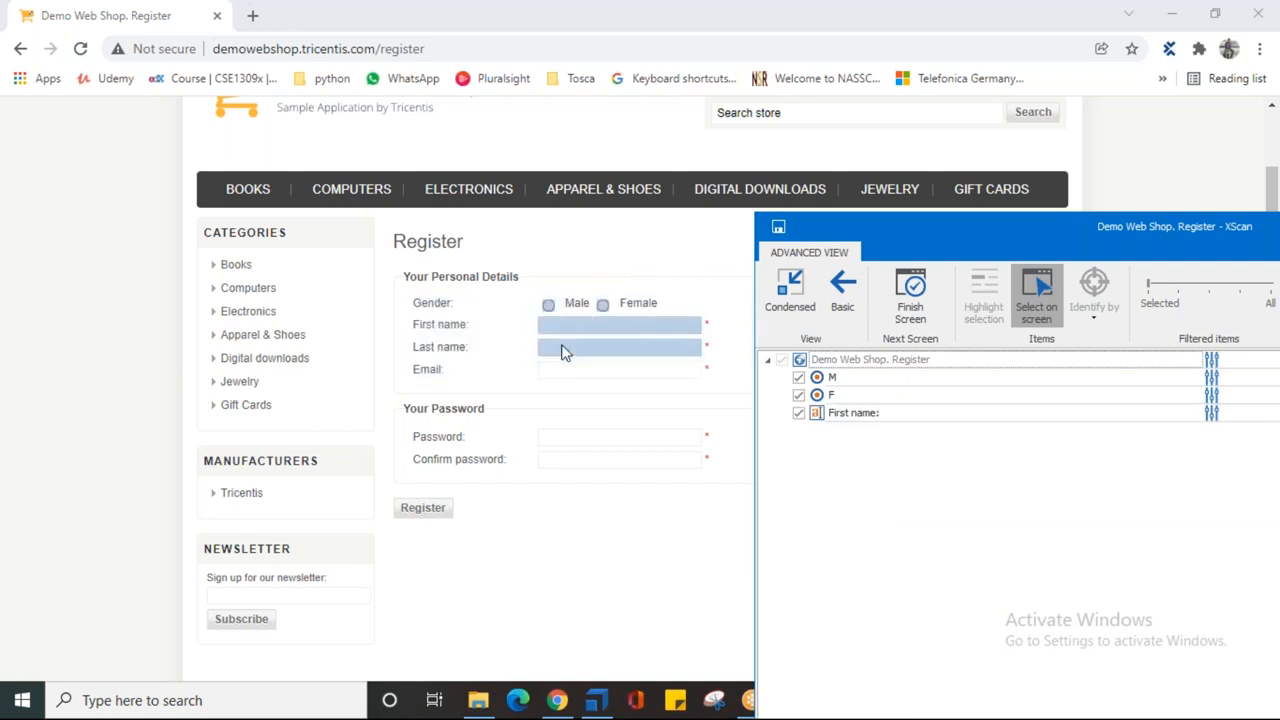
click(563, 369)
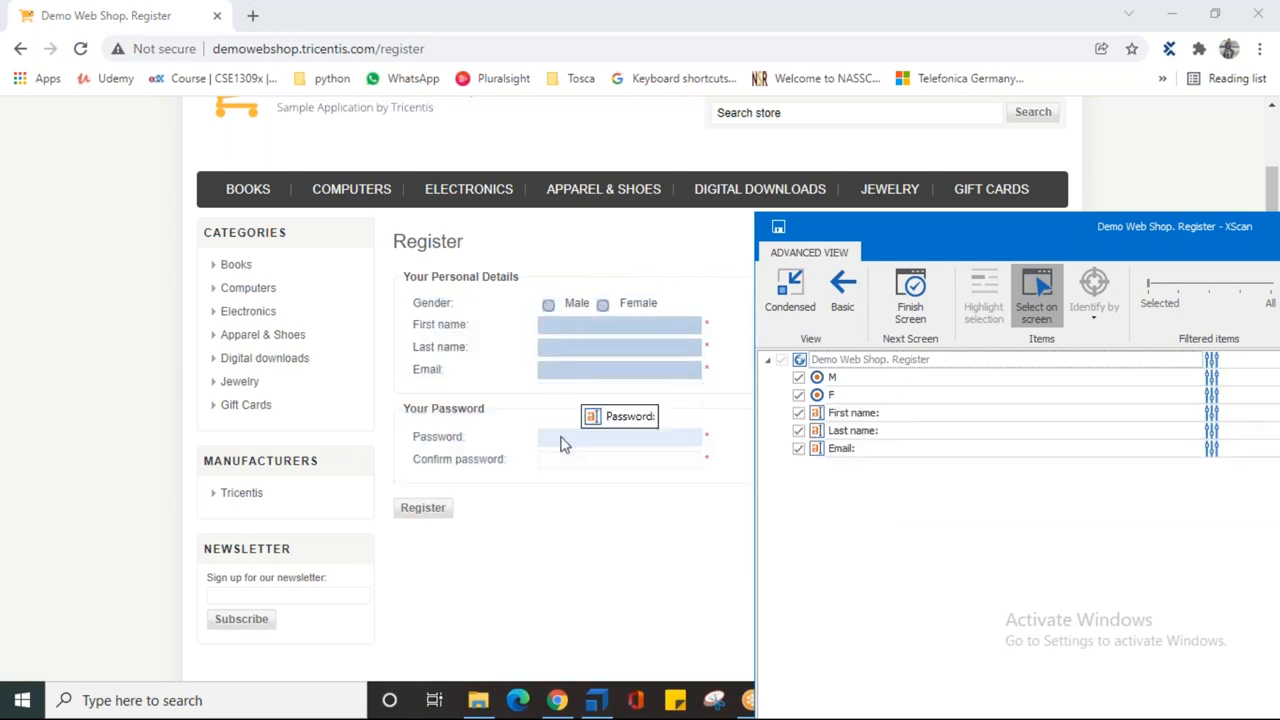
click(563, 437)
click(558, 466)
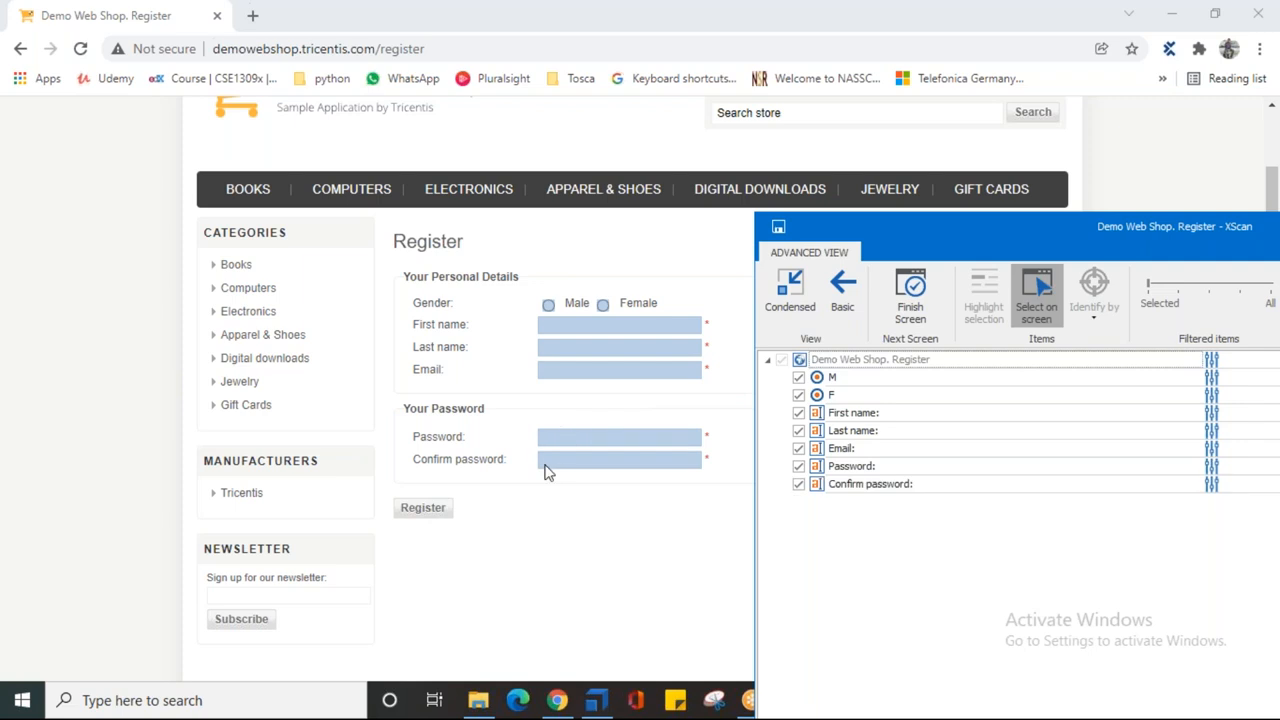
click(432, 511)
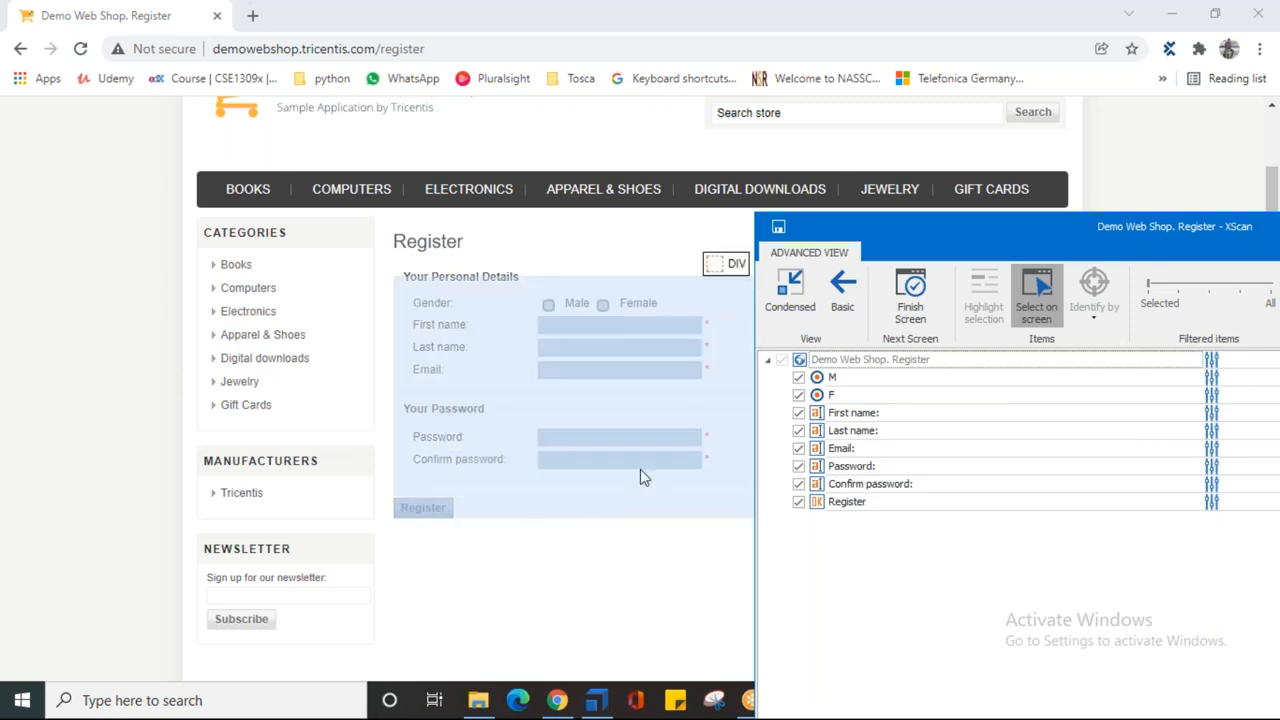
click(1031, 290)
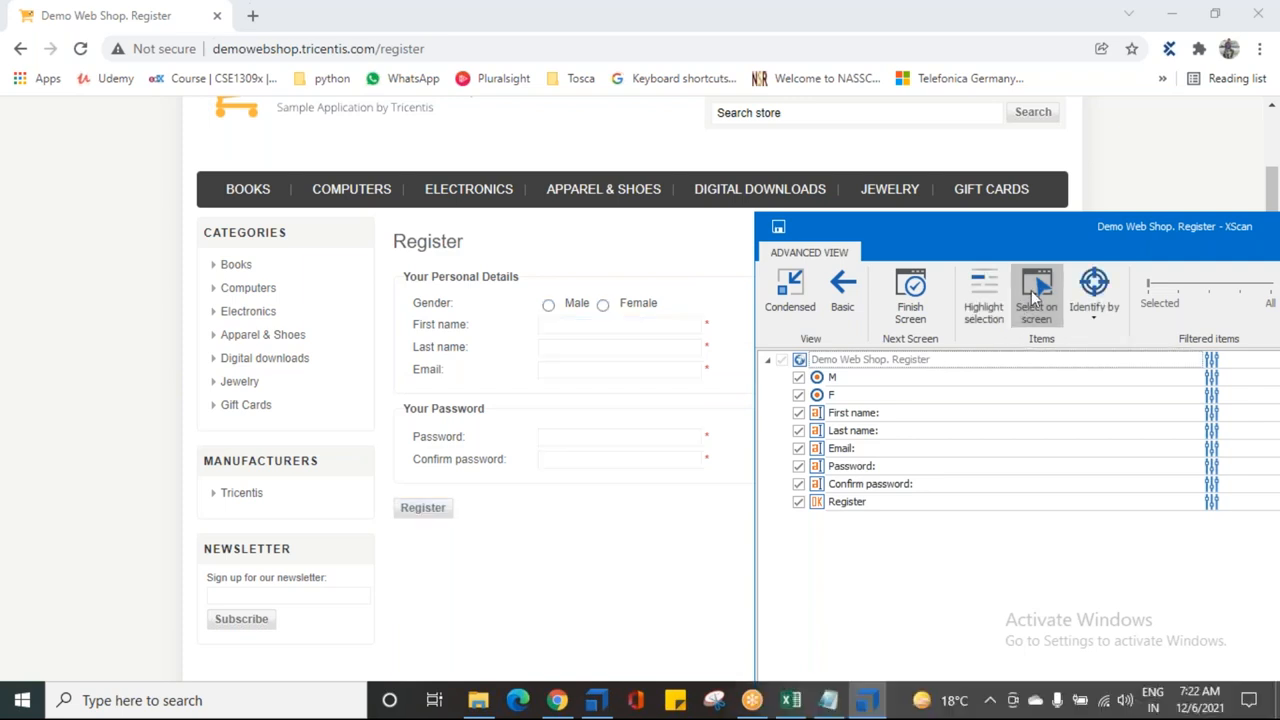
Step: Maximize XScan and also identify the Register button and Email field by ClassName
double_click(1031, 234)
drag(1003, 340, 754, 325)
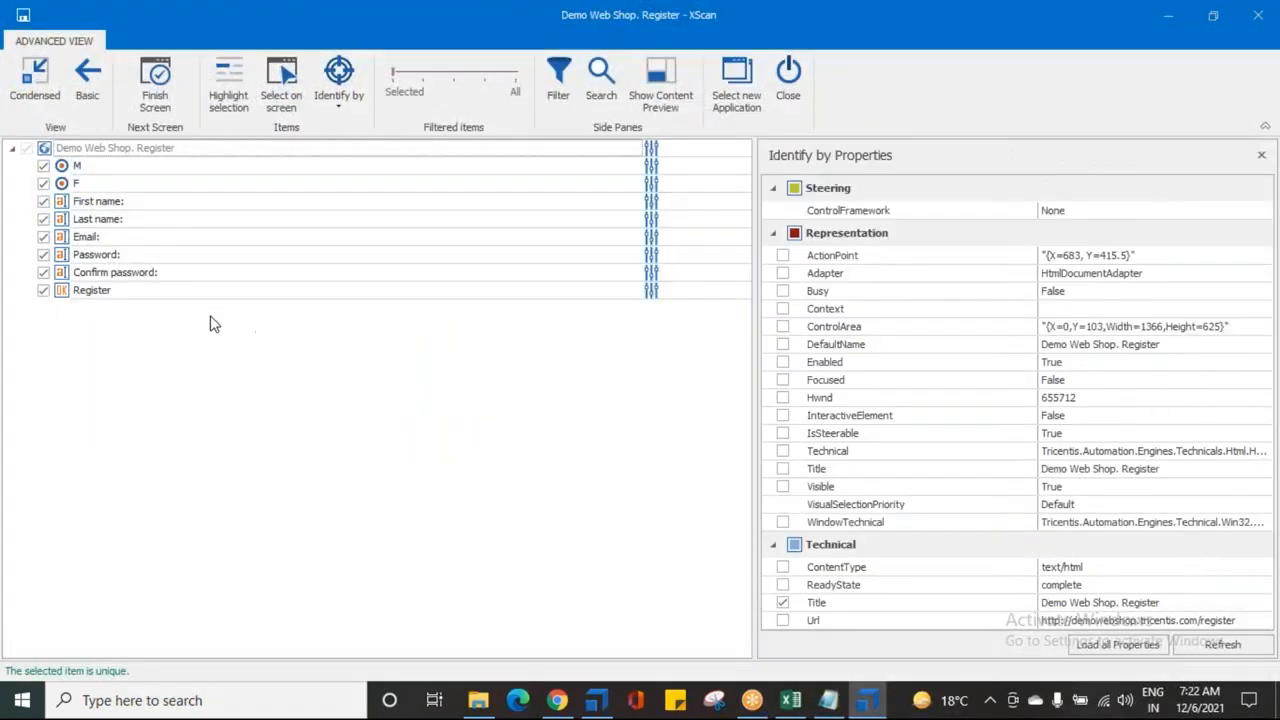
click(98, 236)
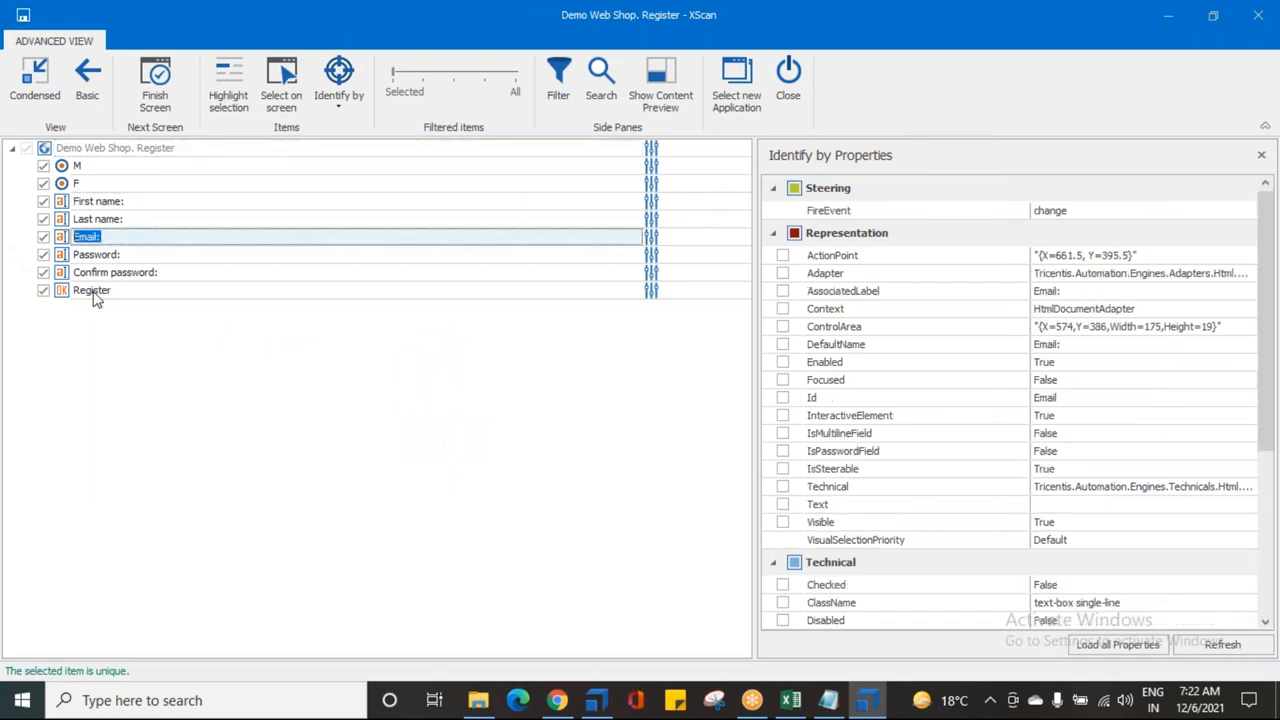
click(93, 294)
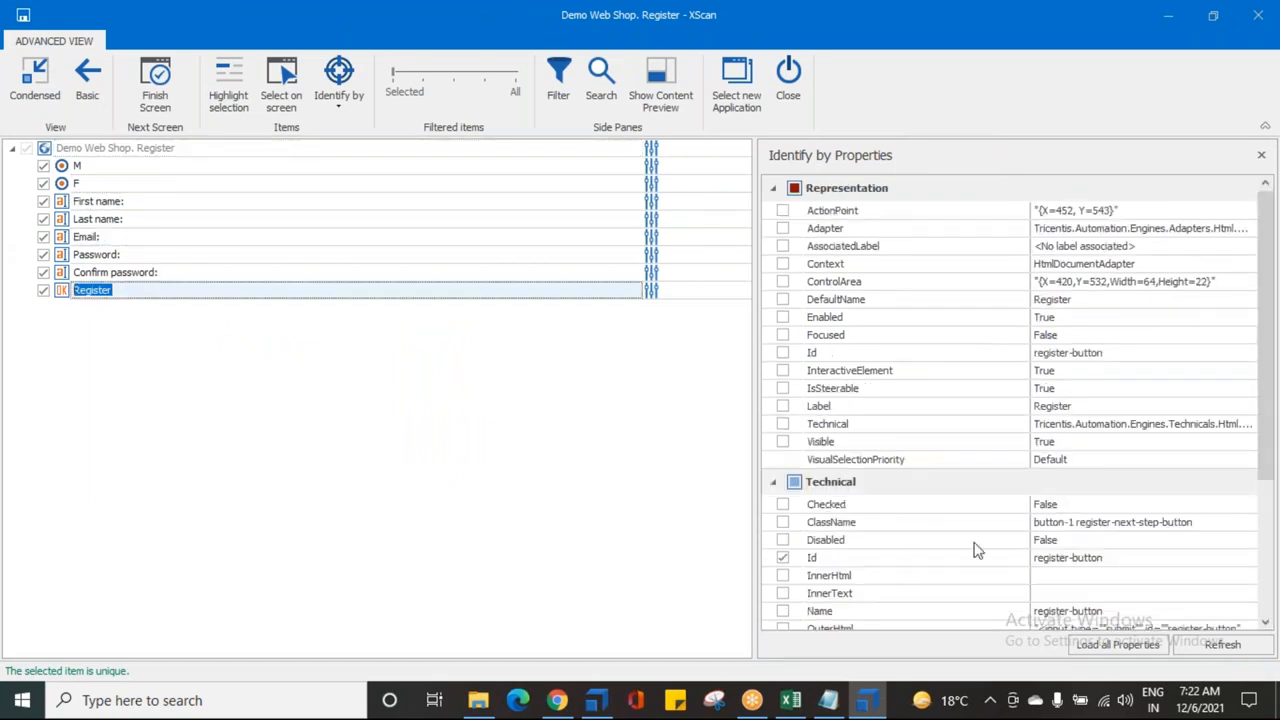
scroll(968, 546, down, 3)
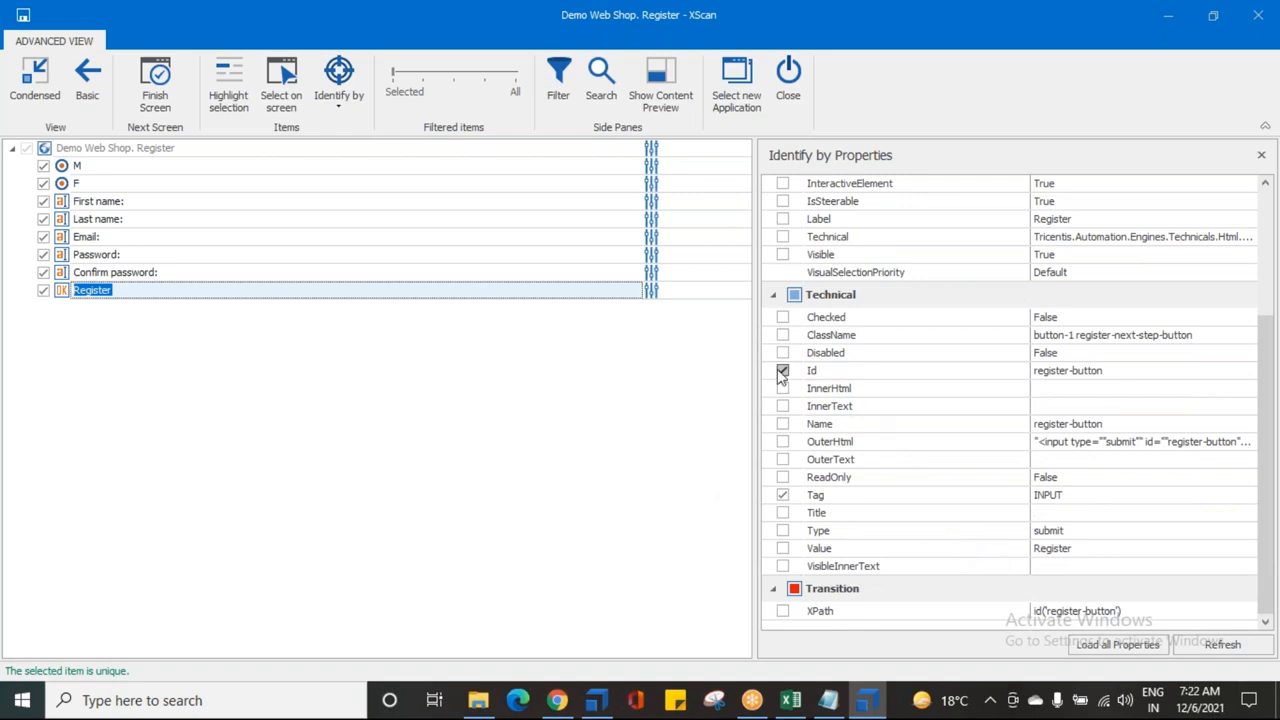
click(783, 336)
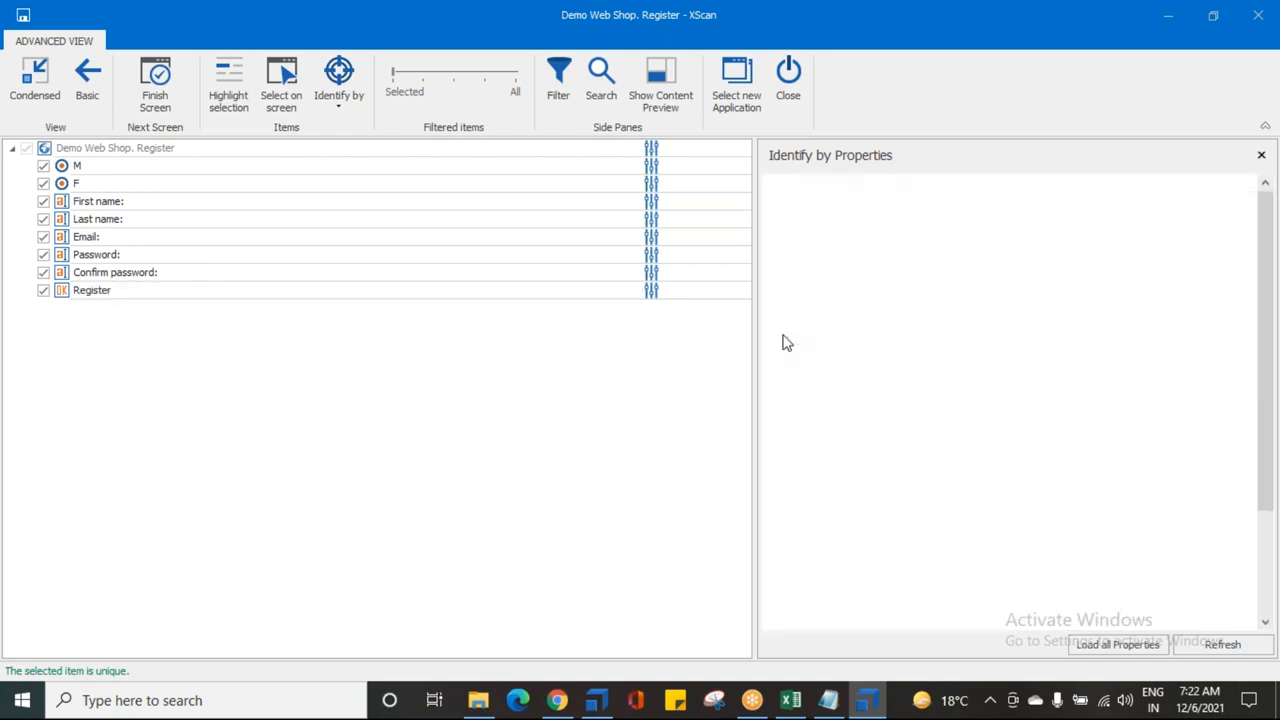
click(112, 240)
click(783, 407)
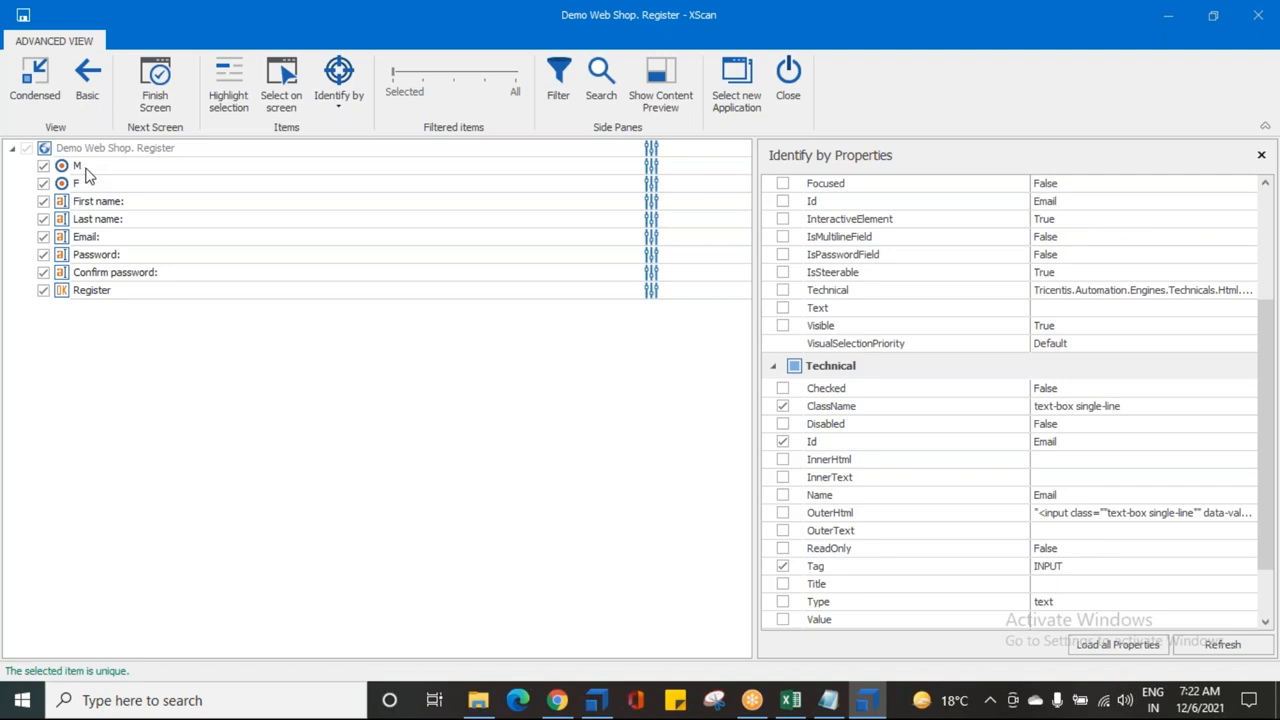
Step: Rename the gender entries M to Male and F to Female
click(88, 170)
click(95, 166)
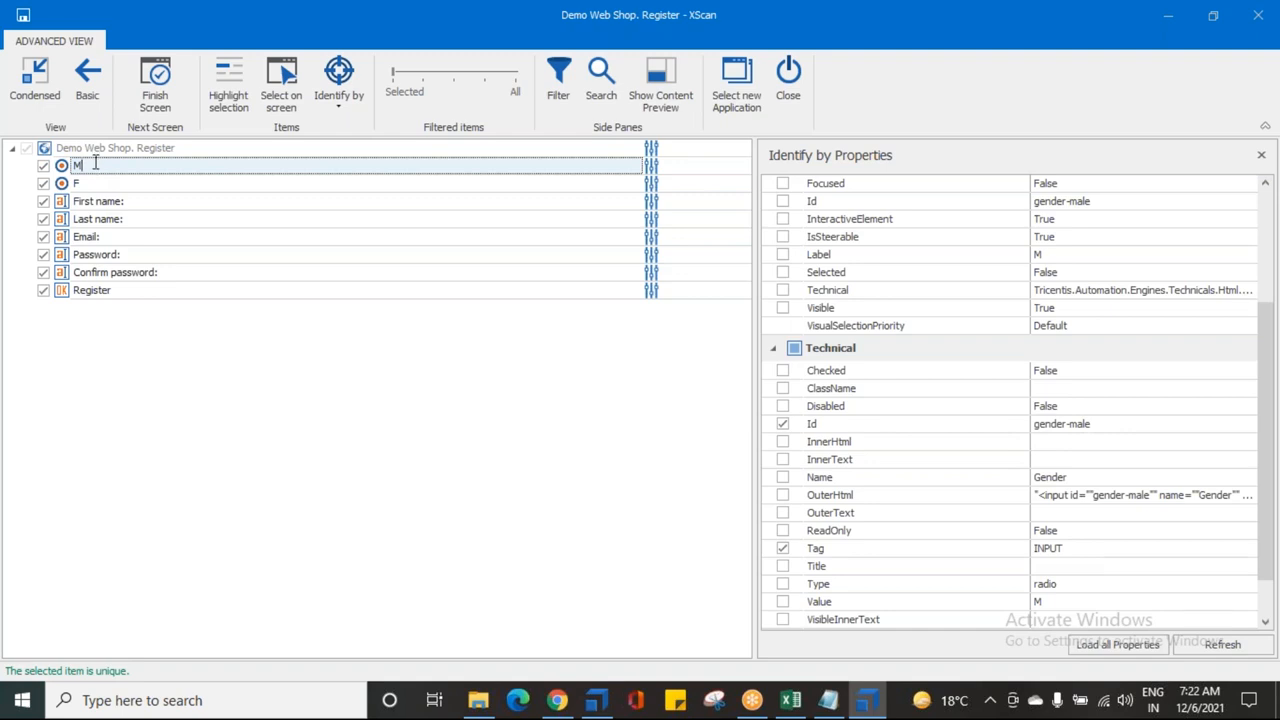
key(Return)
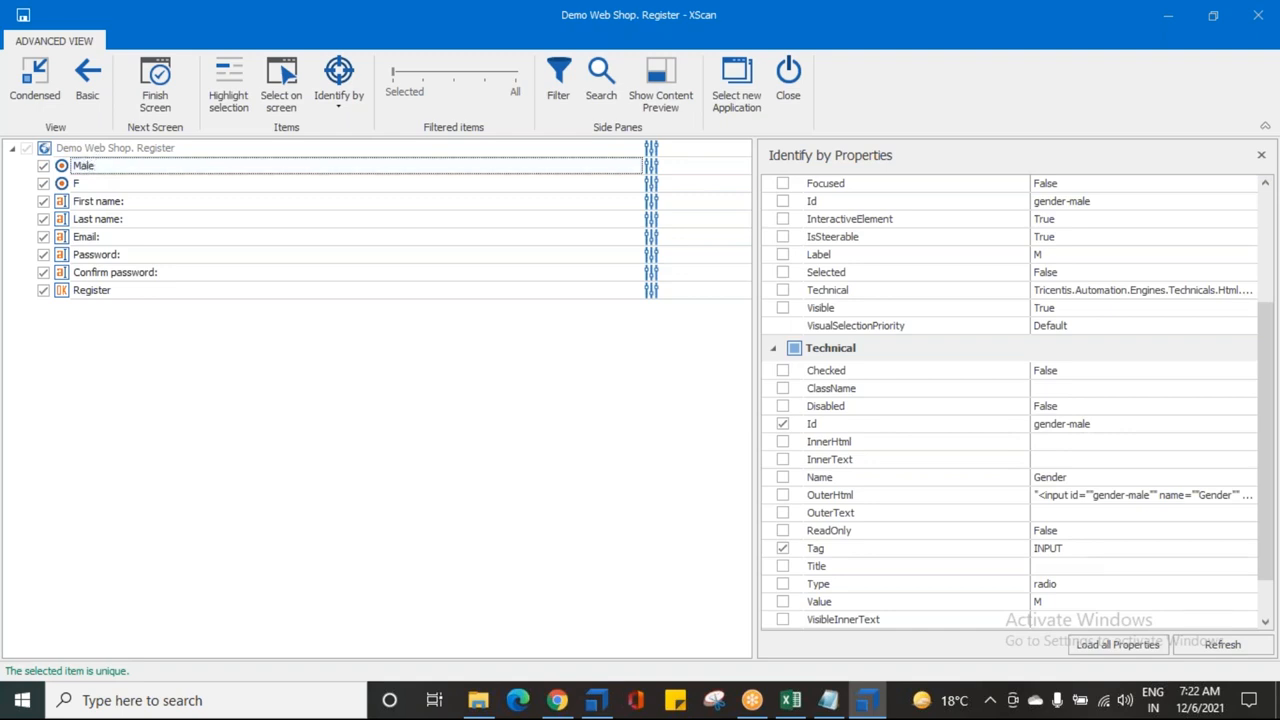
click(92, 185)
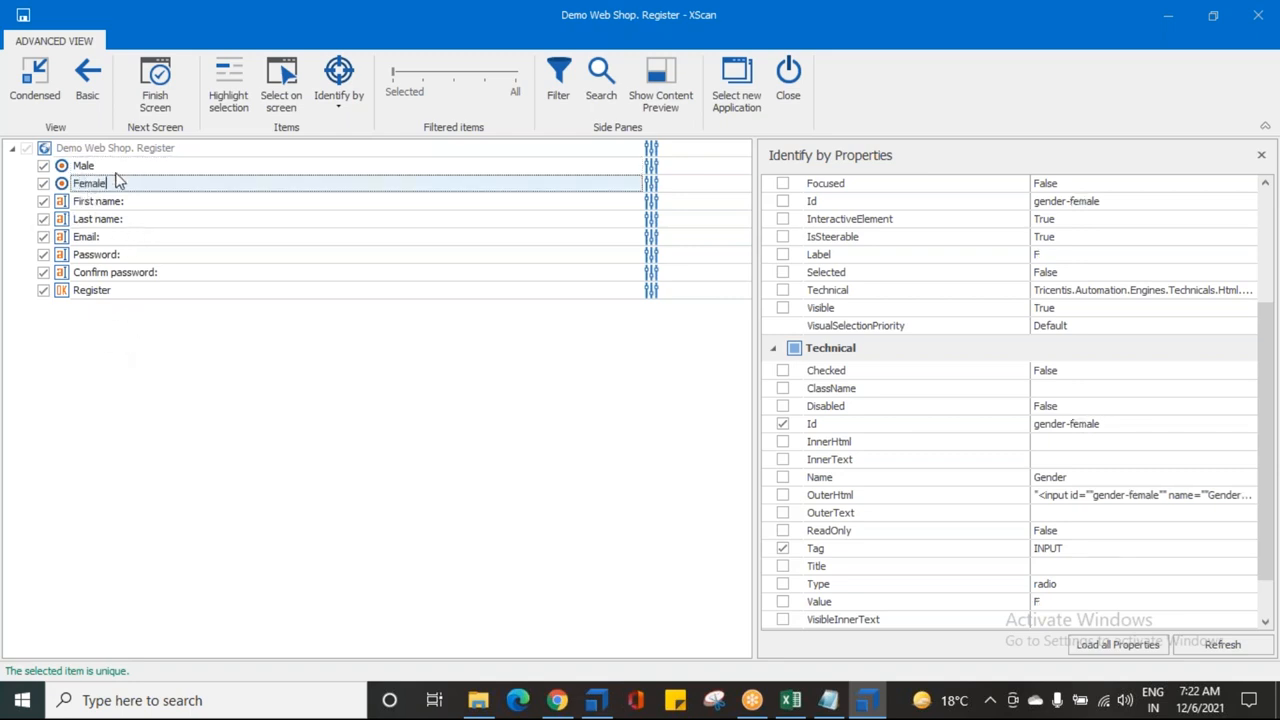
click(104, 203)
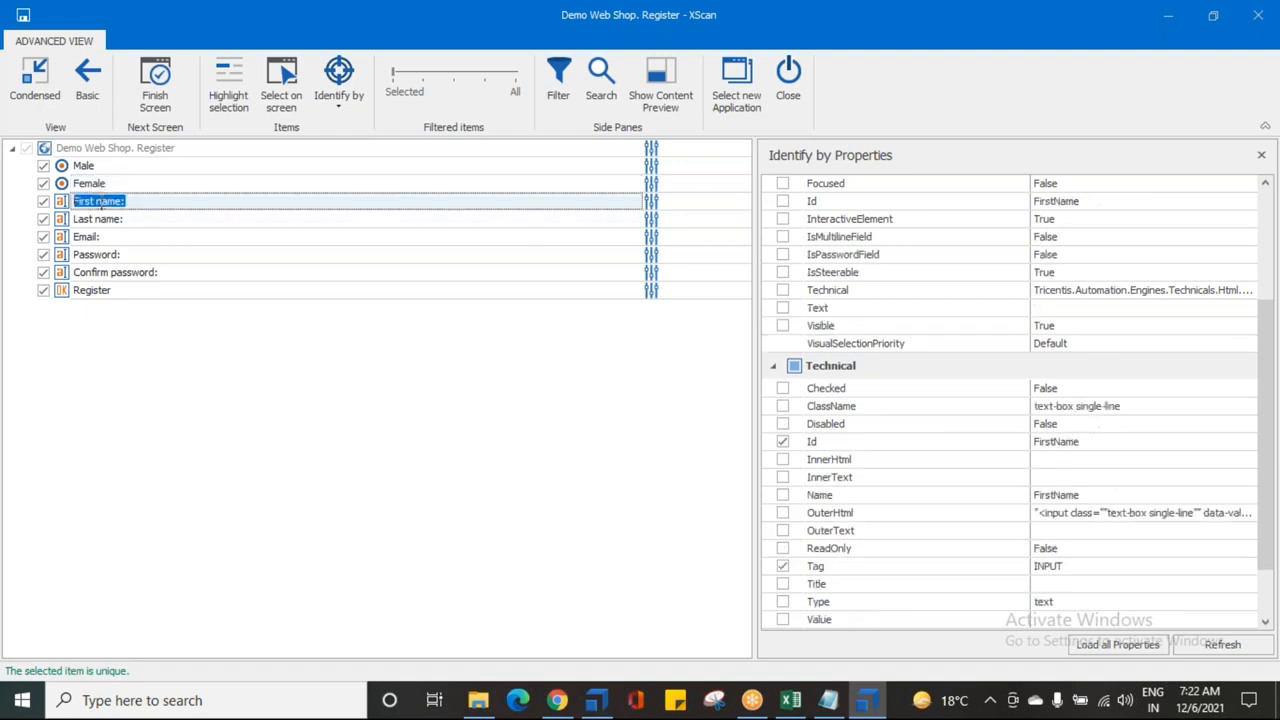
click(88, 184)
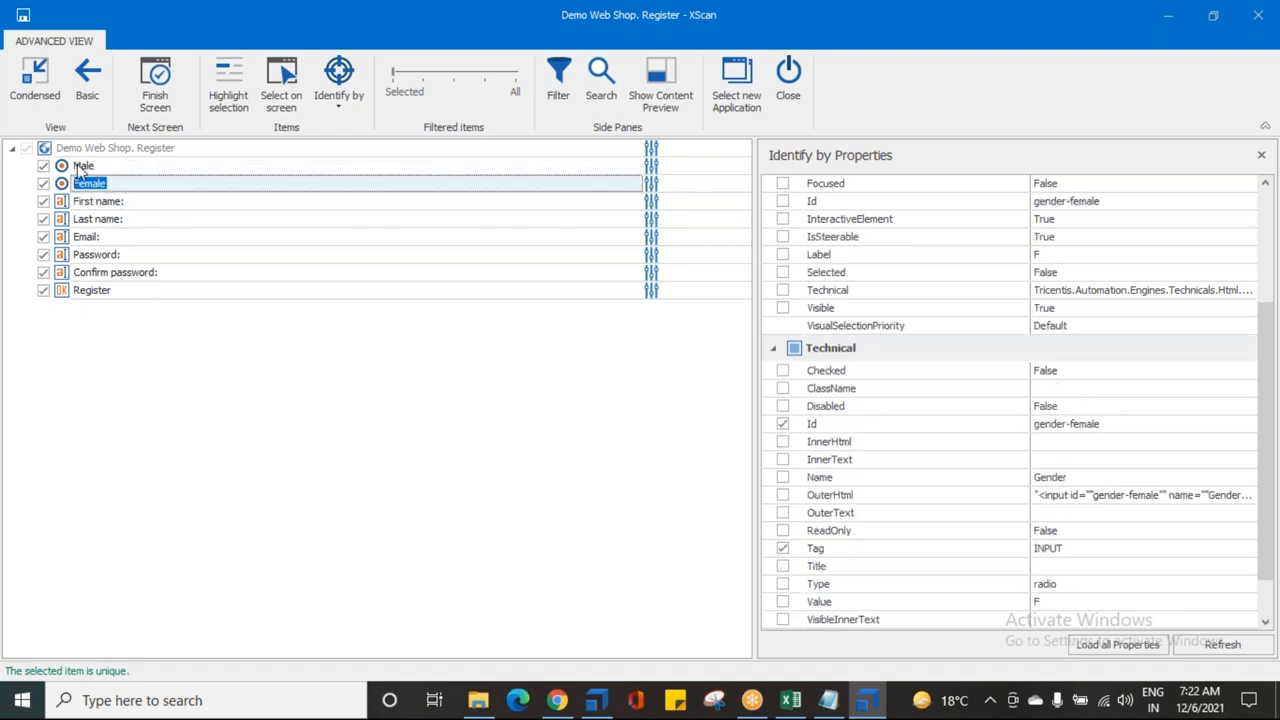
click(80, 203)
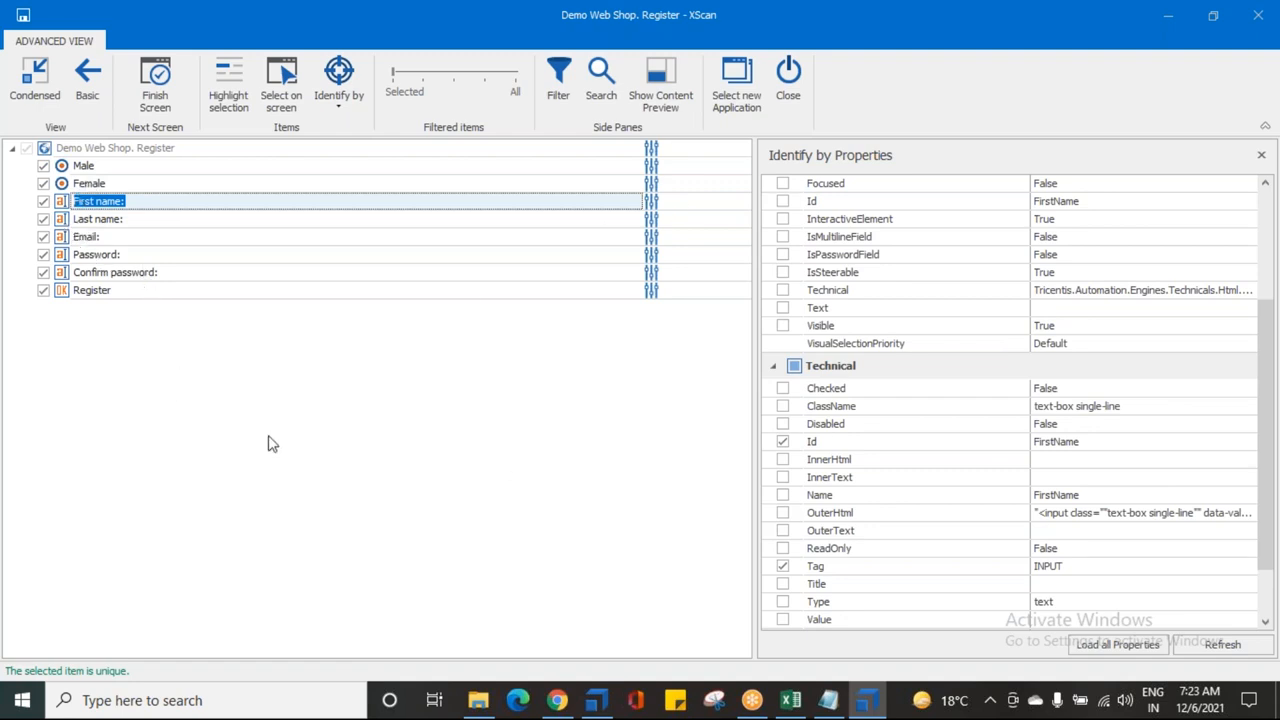
Step: Save and close the XScan module and return to Tosca Commander
click(23, 15)
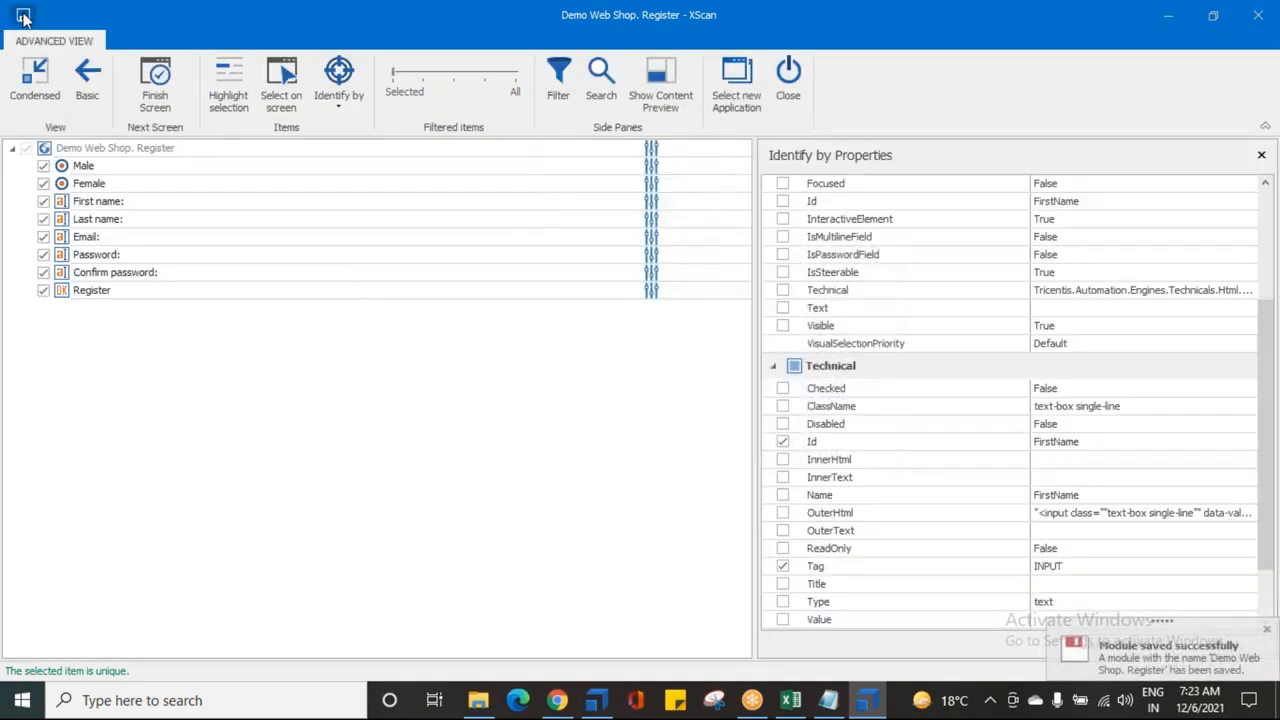
click(790, 90)
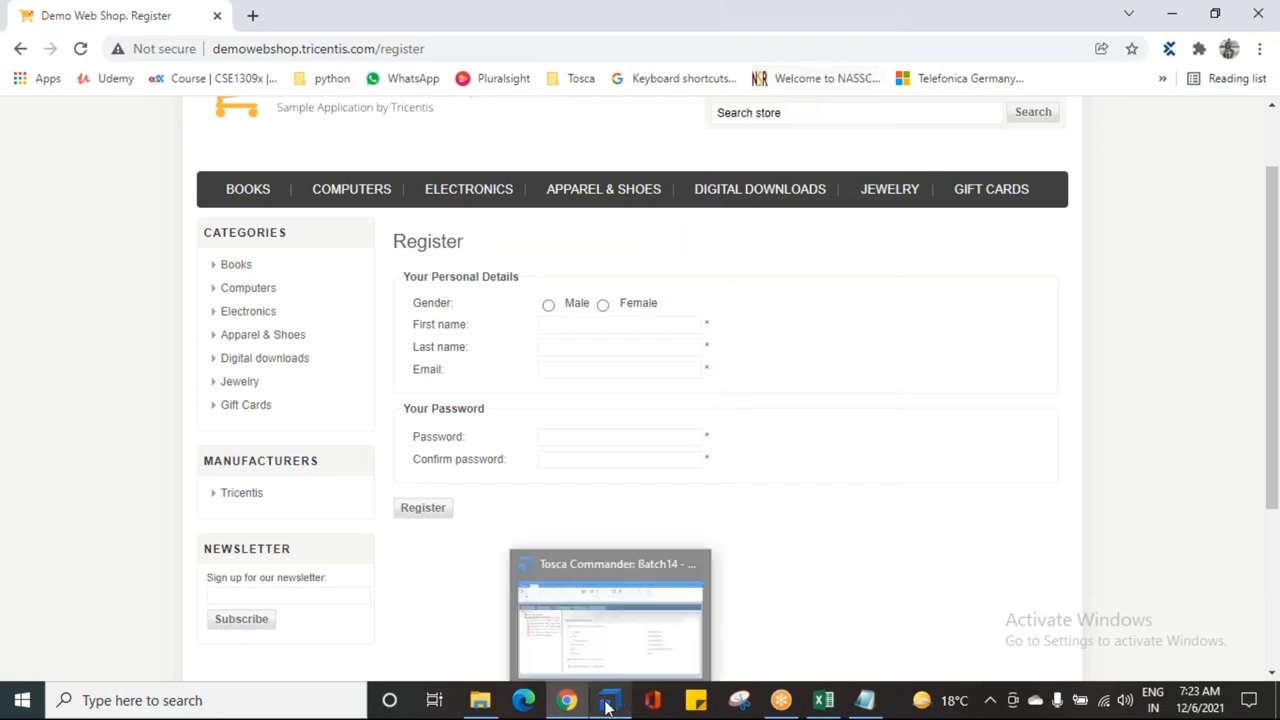
click(610, 610)
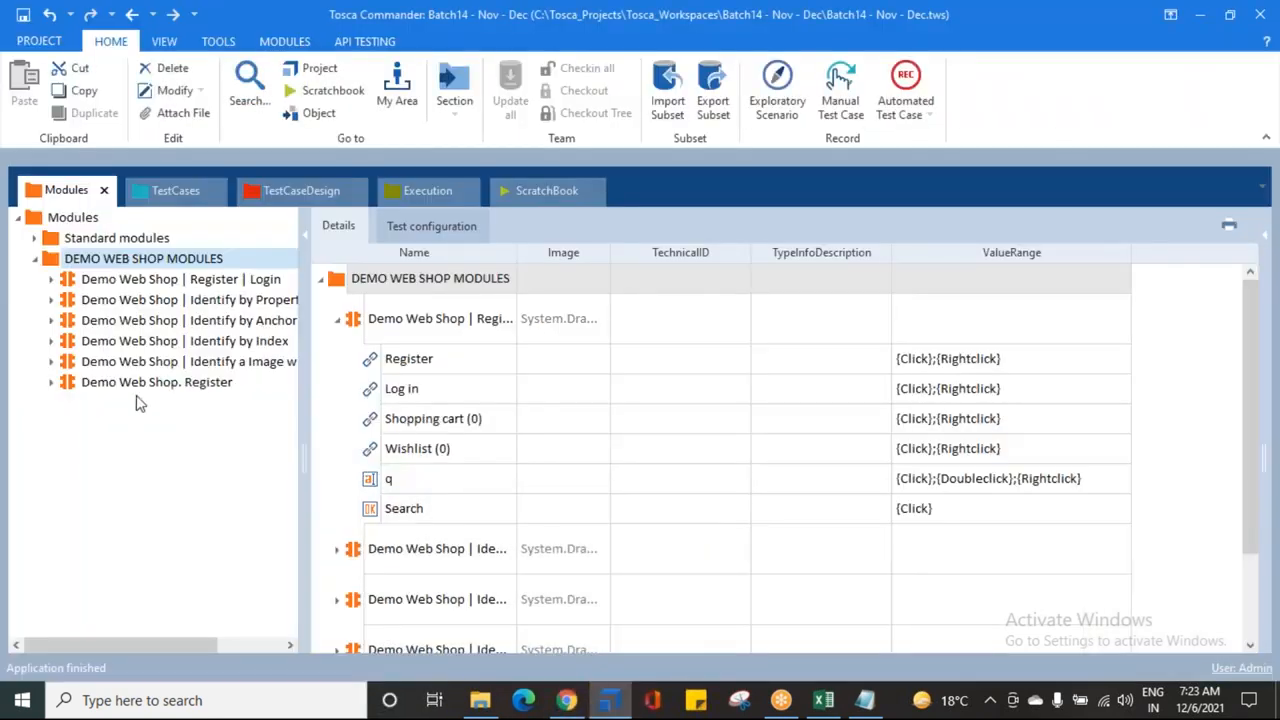
Step: Rename the new module to 'Demo Web Shop | Register Details'
click(145, 382)
click(145, 385)
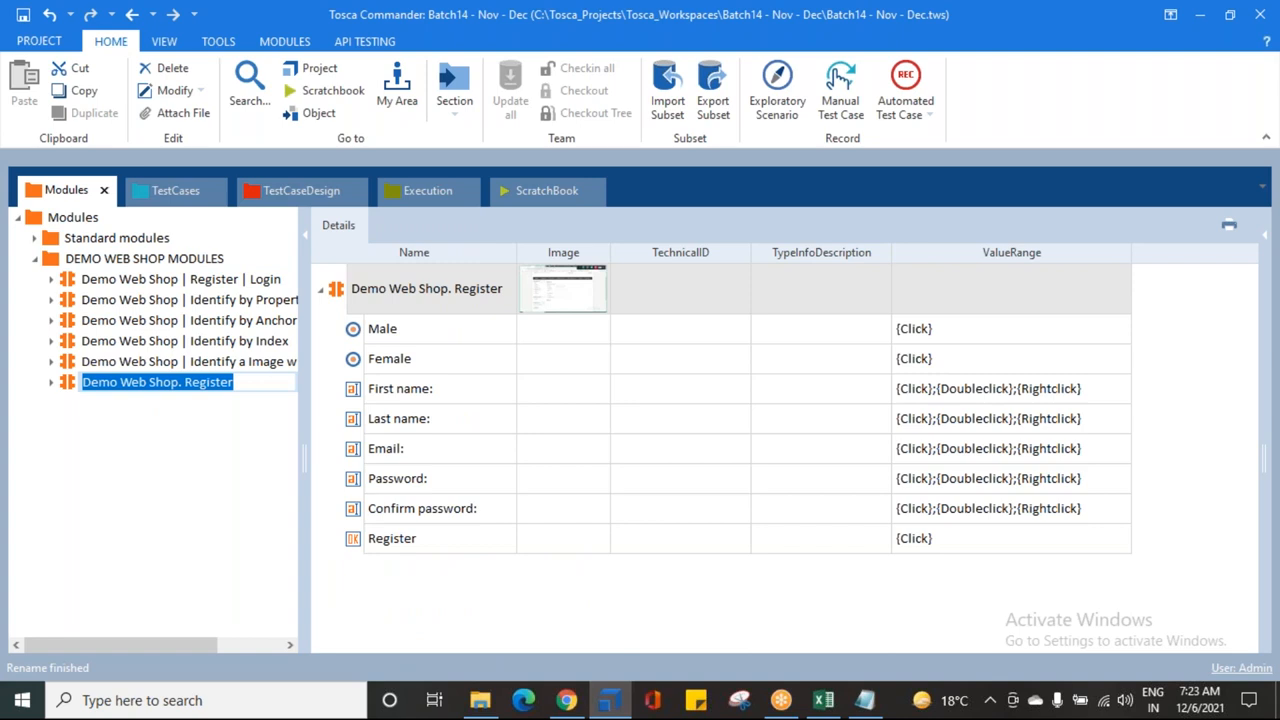
click(186, 382)
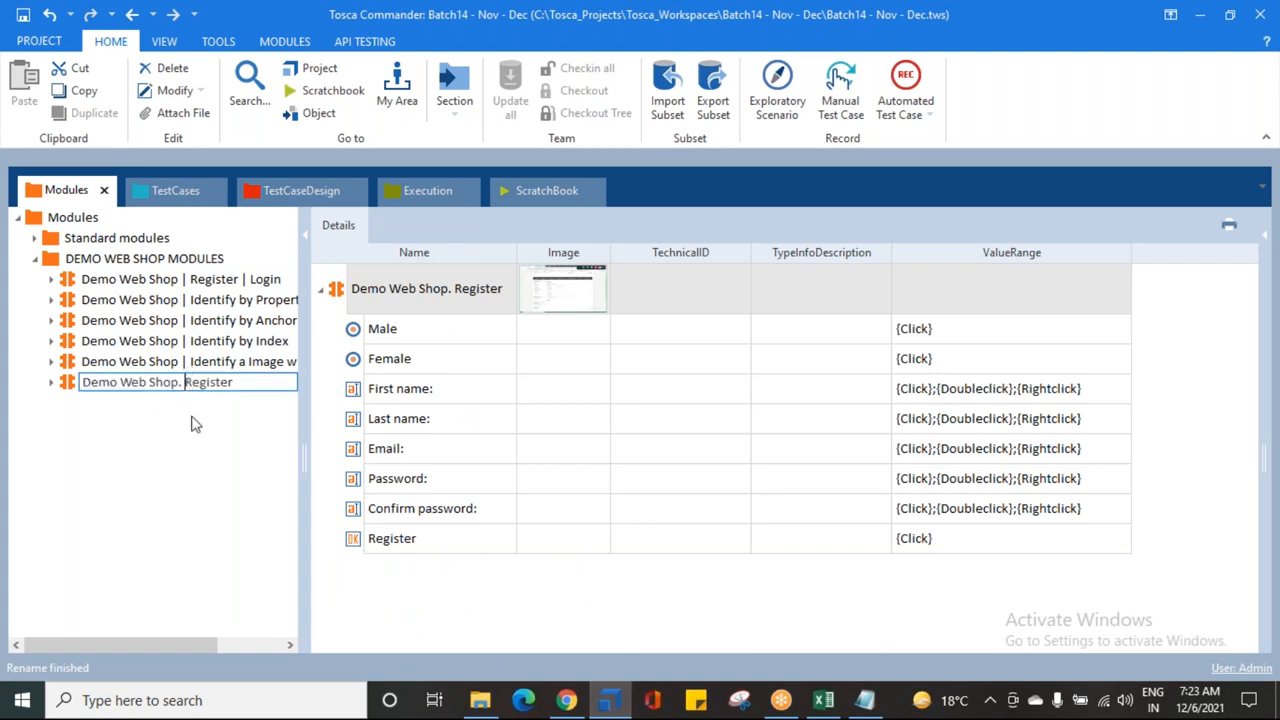
key(BackSpace)
text(|)
text( Details)
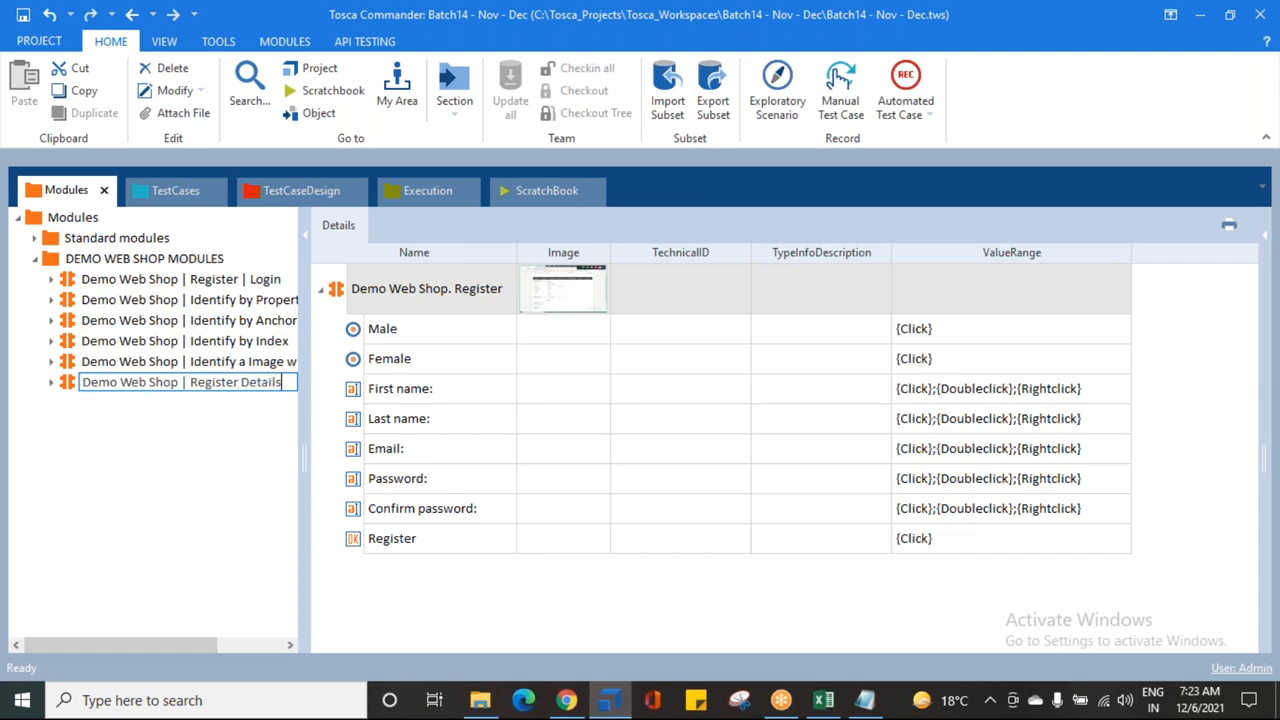
key(Return)
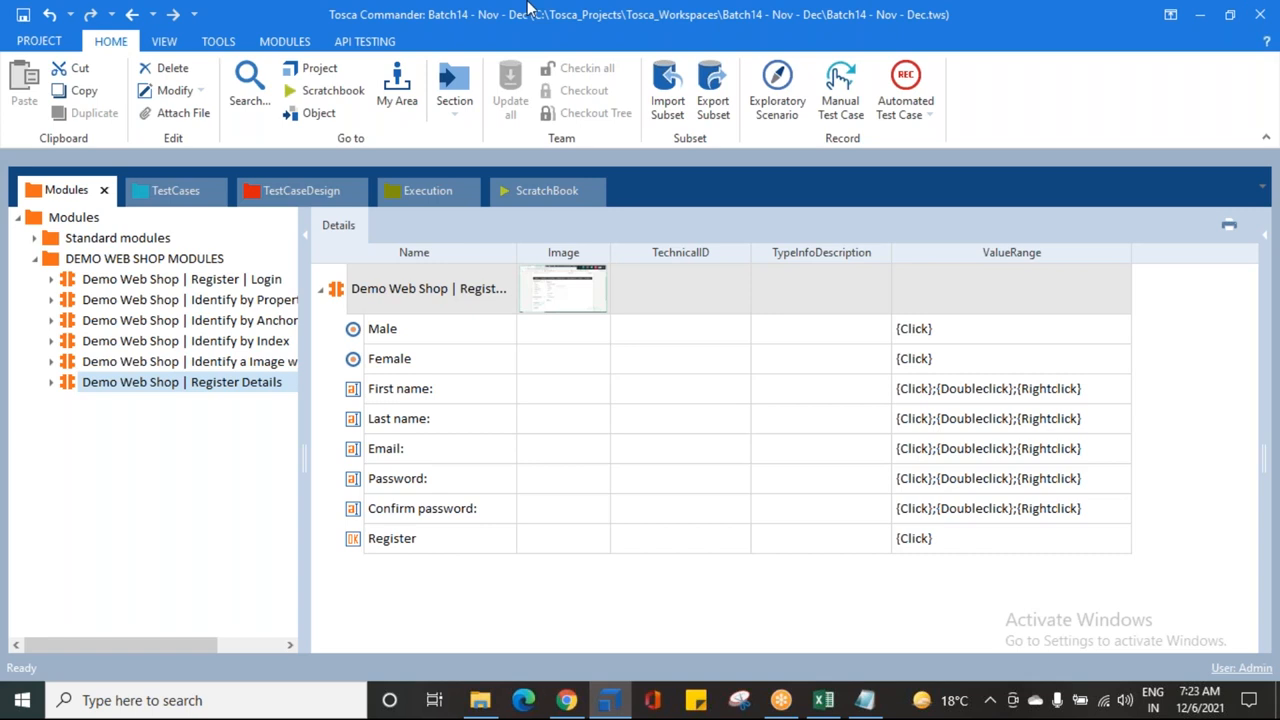
Step: Add the Register Details module to the test case as step 'Enter the Registration Details'
drag(70, 385, 88, 250)
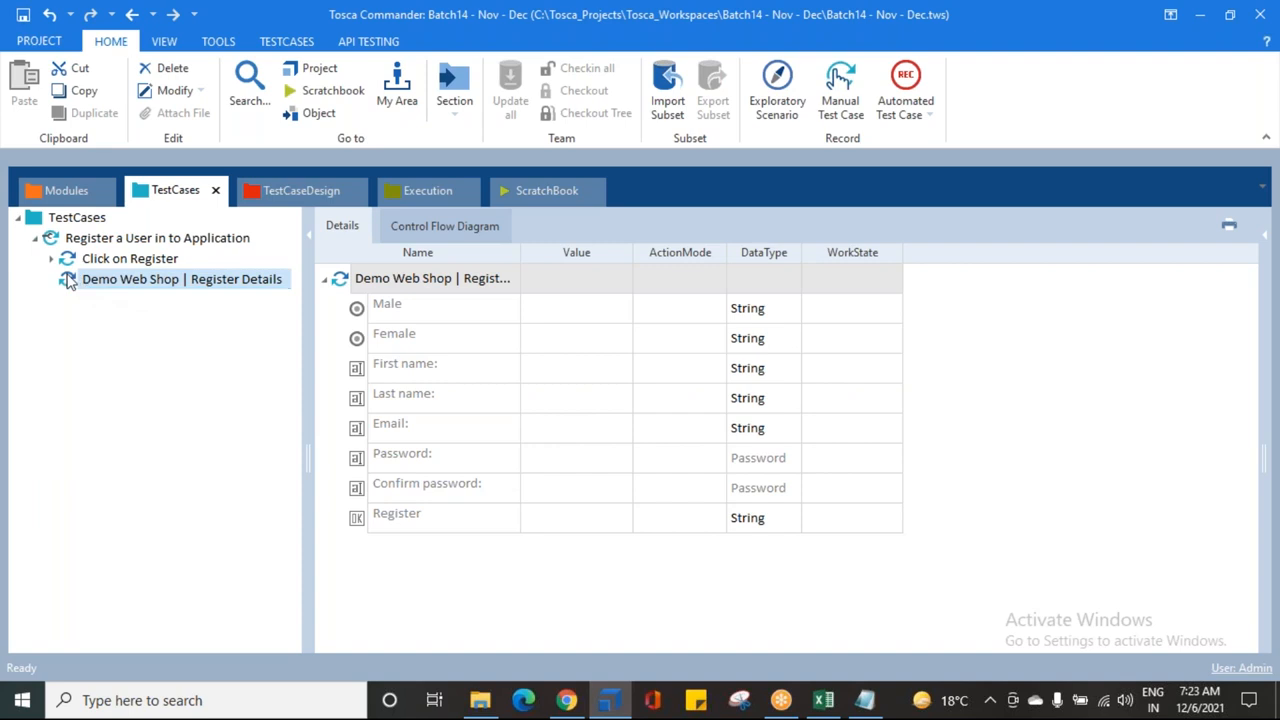
click(124, 286)
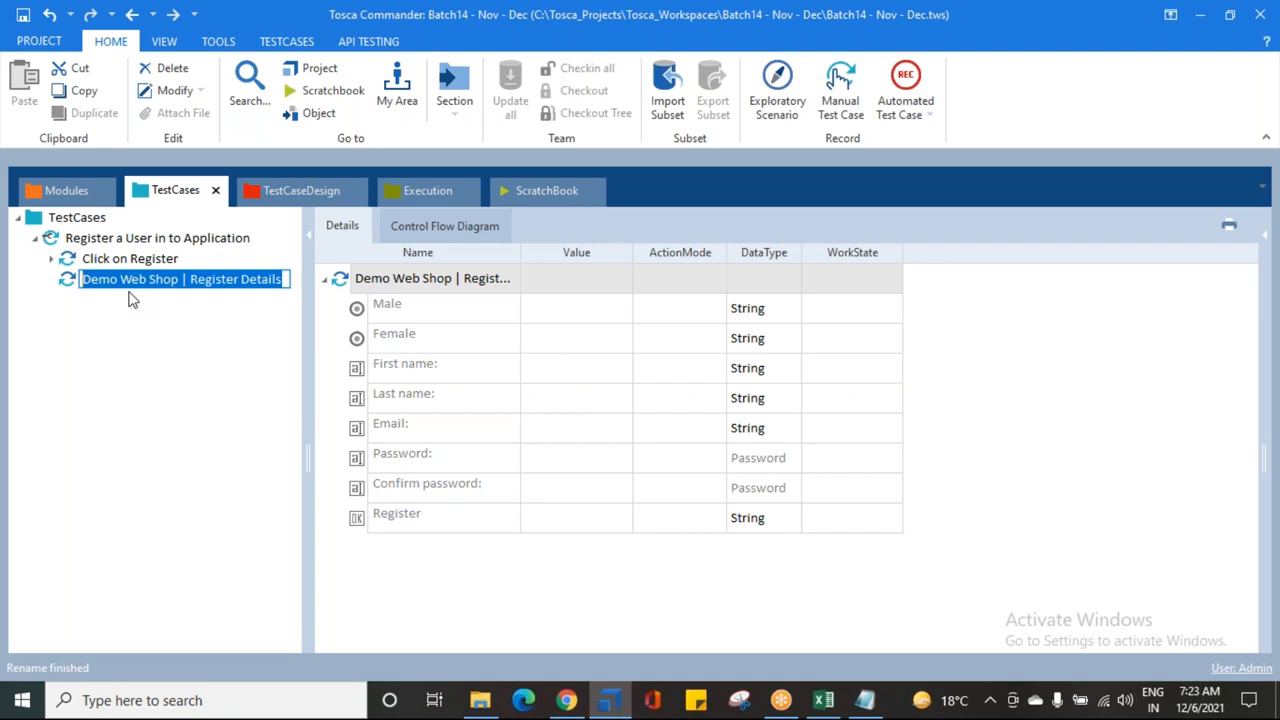
text(ENter)
key(BackSpace)
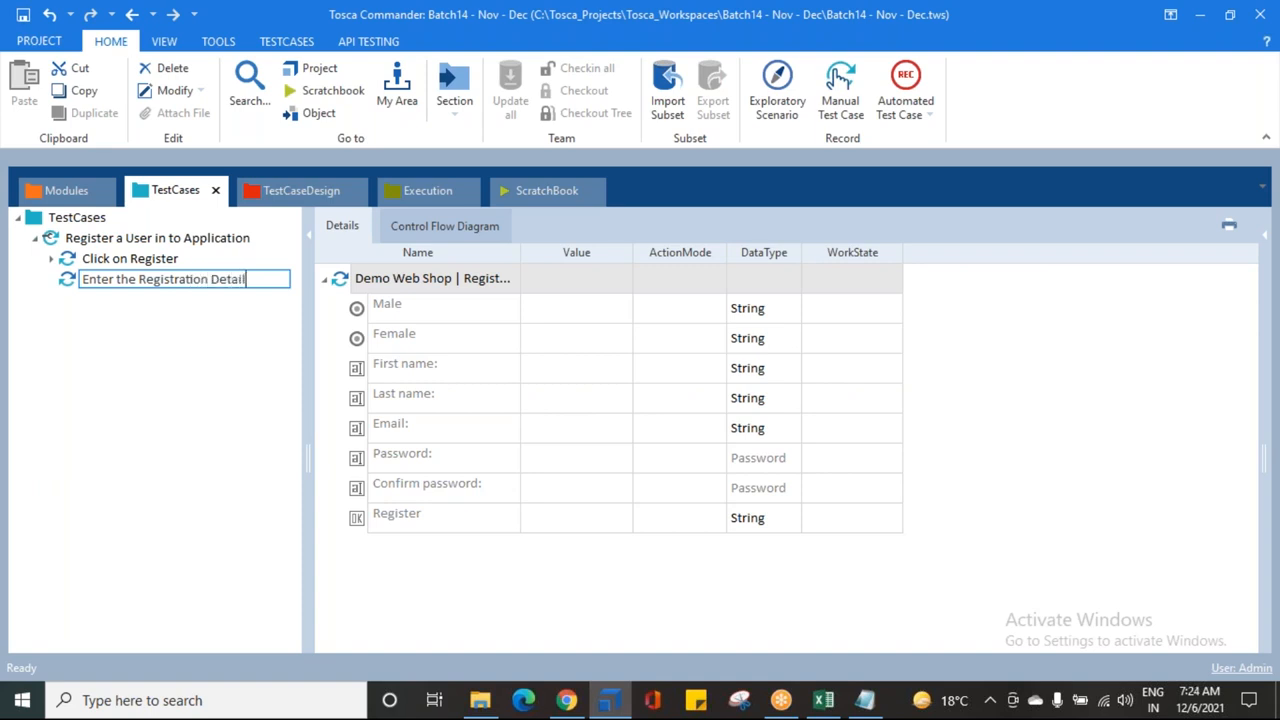
text(s)
key(Return)
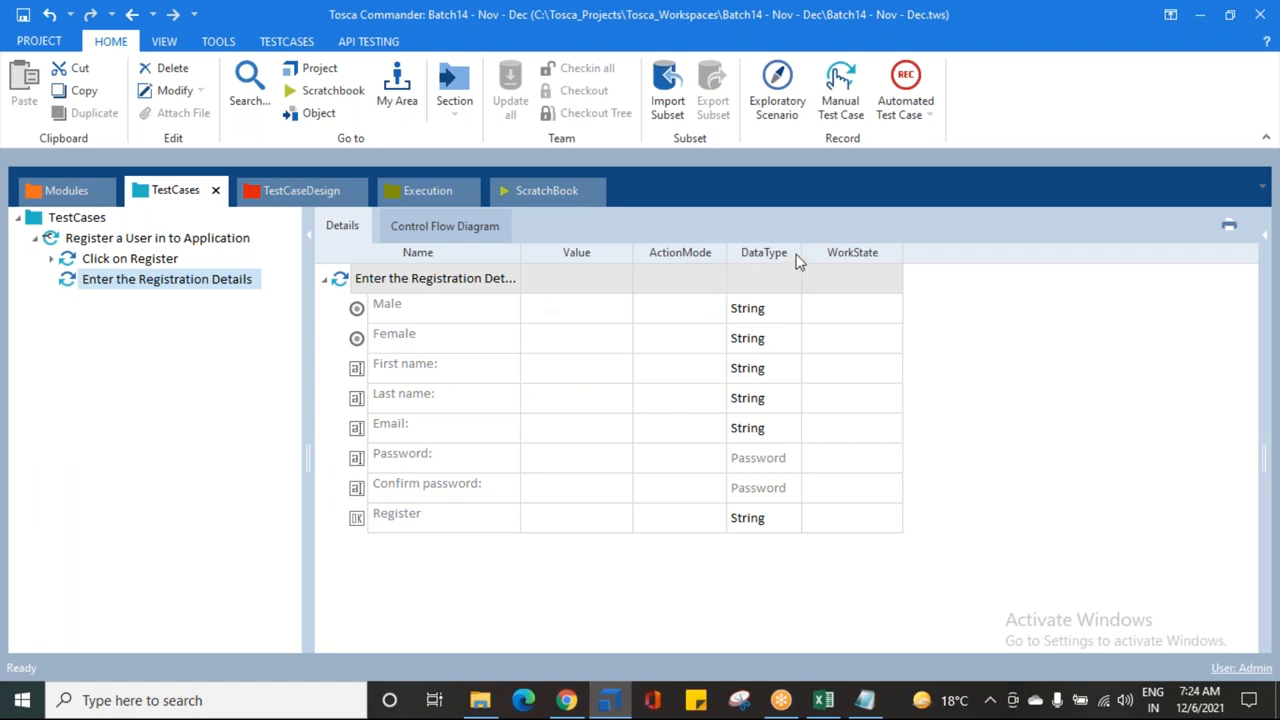
Step: Widen the DataType and Value columns and bring up the web shop registration page
drag(805, 252, 840, 252)
drag(631, 252, 687, 252)
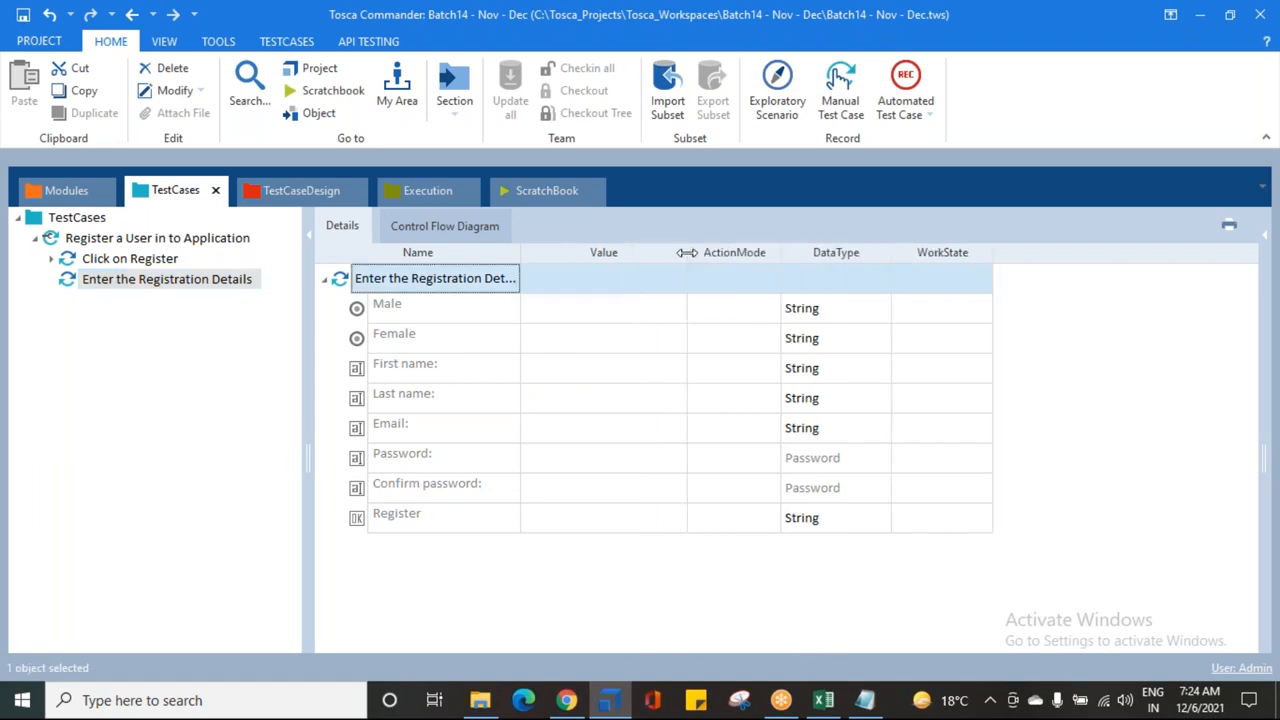
click(566, 700)
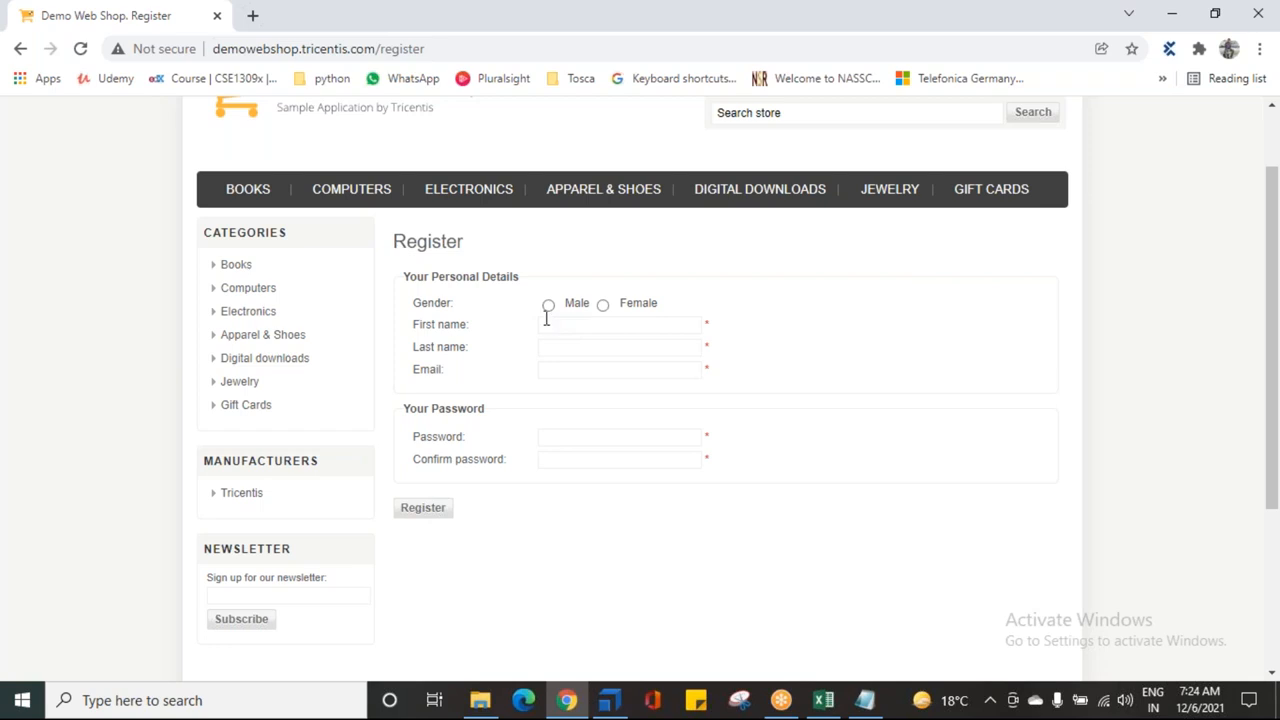
Step: Toggle the Male and Female options on the Register form, ending on Female, then return to Tosca
click(549, 305)
click(603, 306)
click(549, 305)
click(601, 308)
click(609, 700)
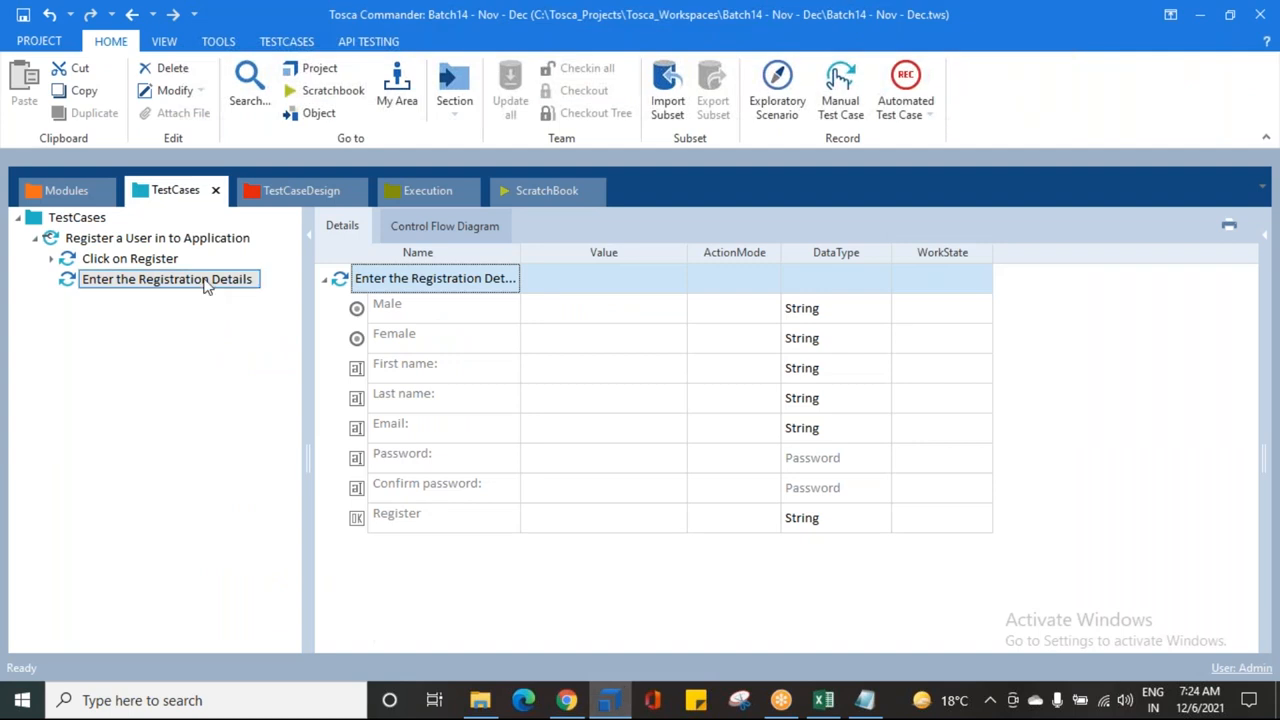
Step: Set the Male row's value to {Click}
click(565, 307)
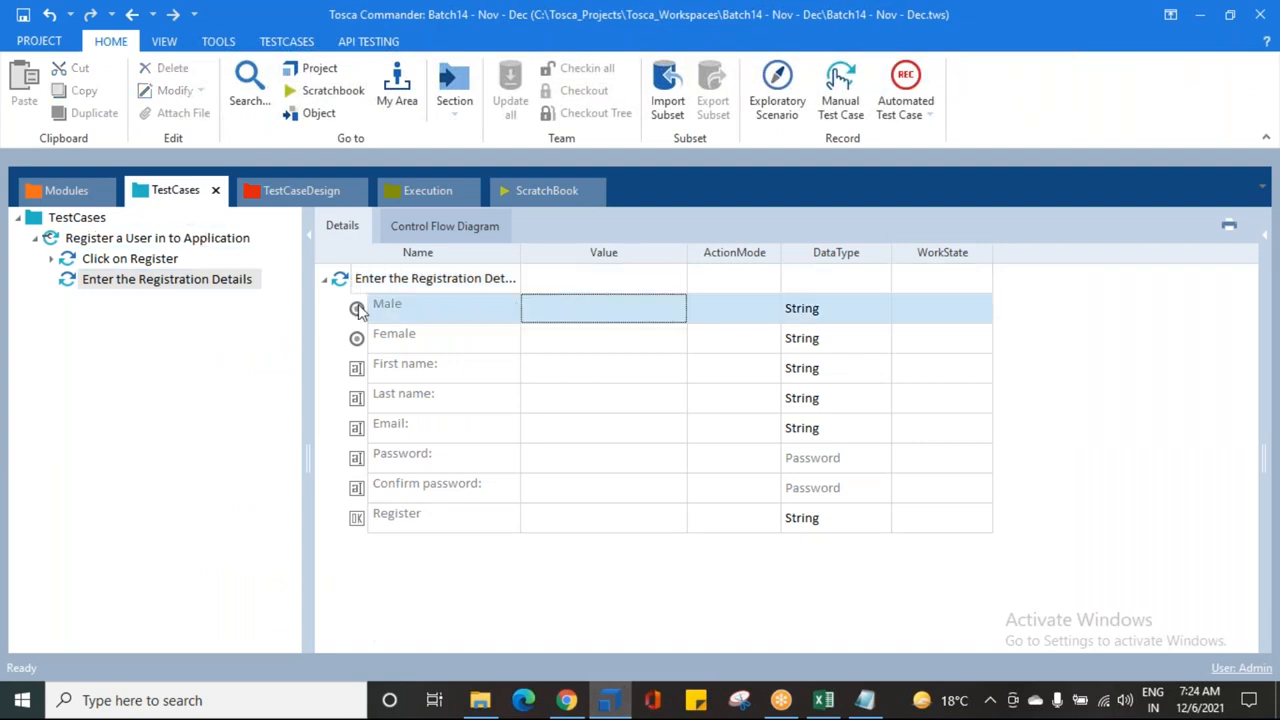
click(625, 318)
click(656, 309)
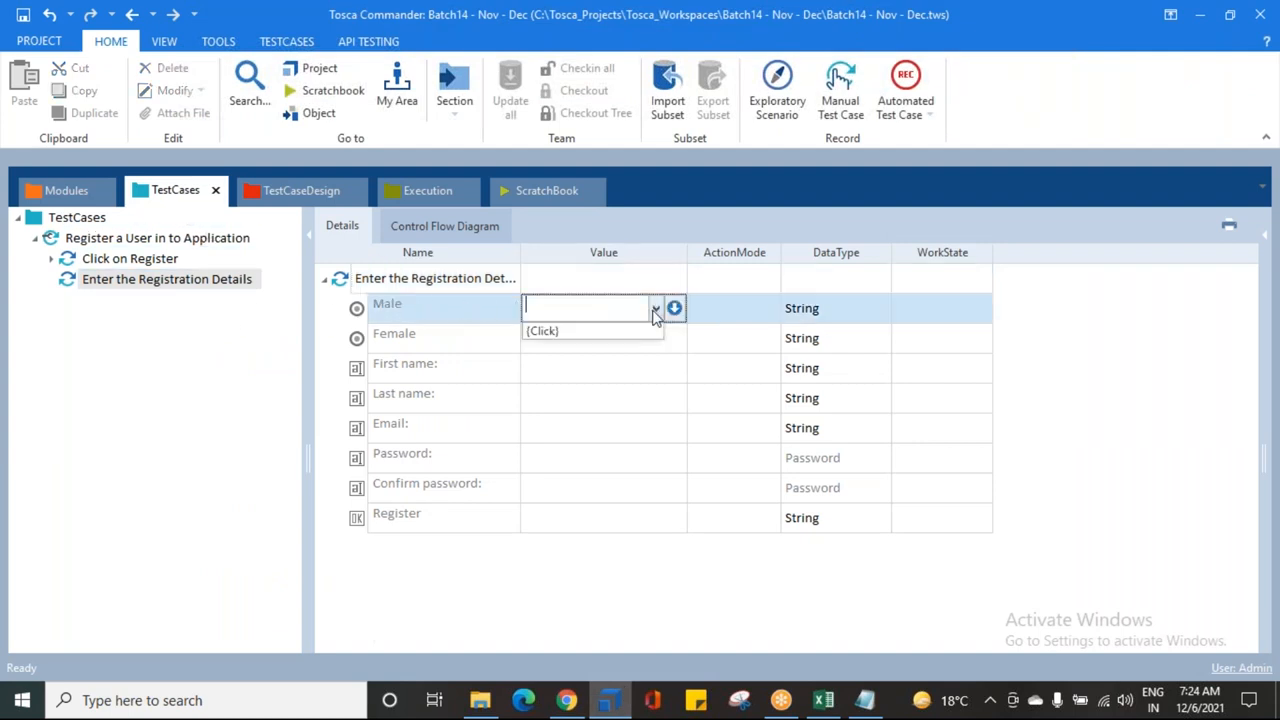
click(550, 333)
key(Return)
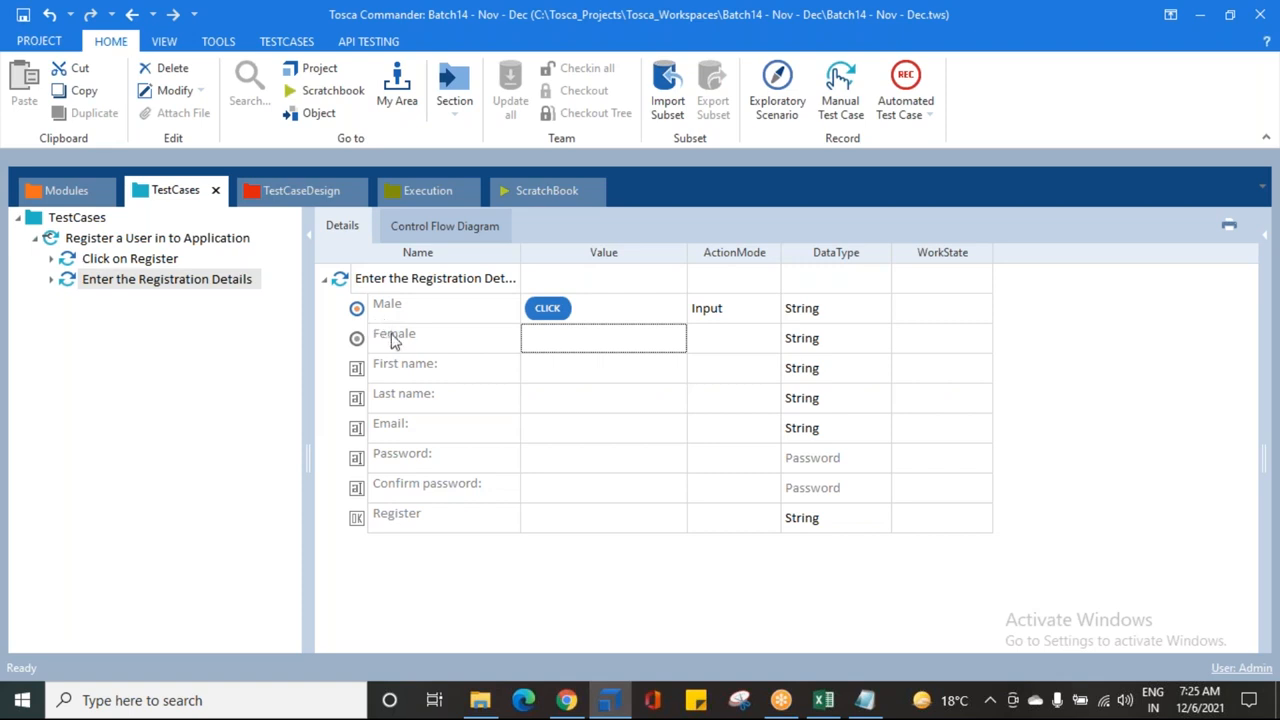
Step: Enter sample First name and Last name values in the registration step
click(428, 366)
click(551, 366)
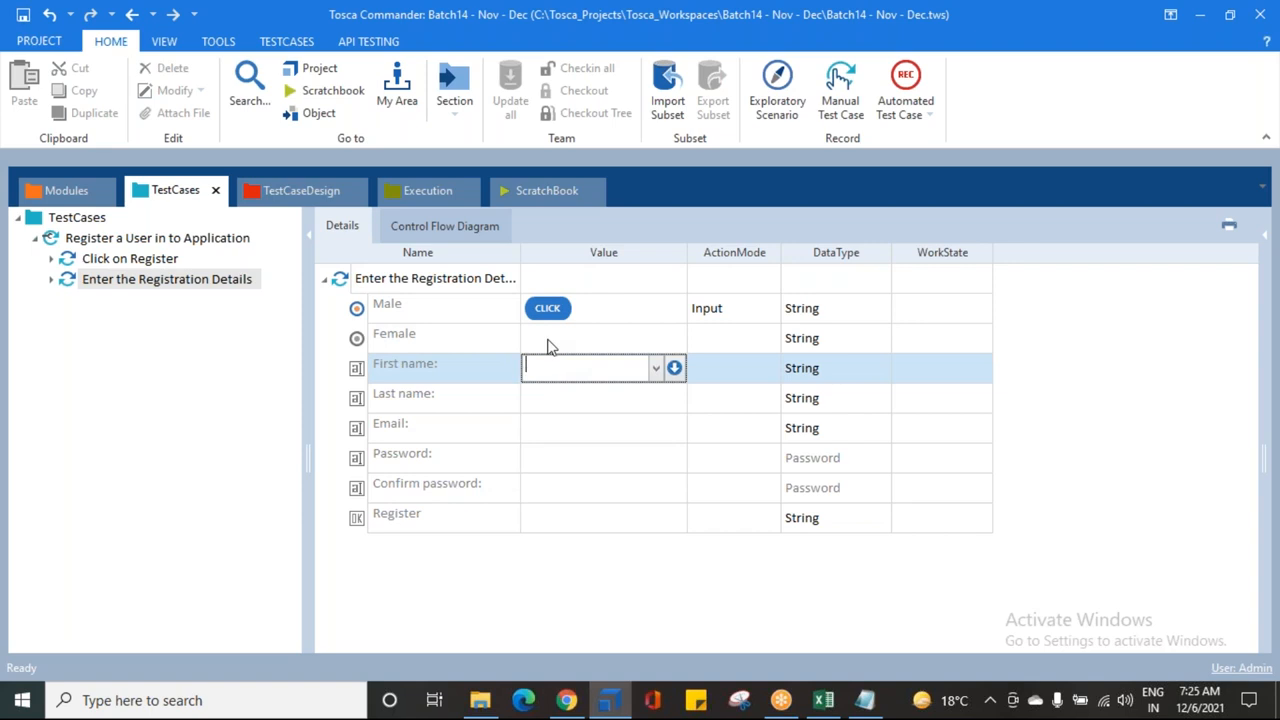
text(werdxfctgvyhbujn)
key(Tab)
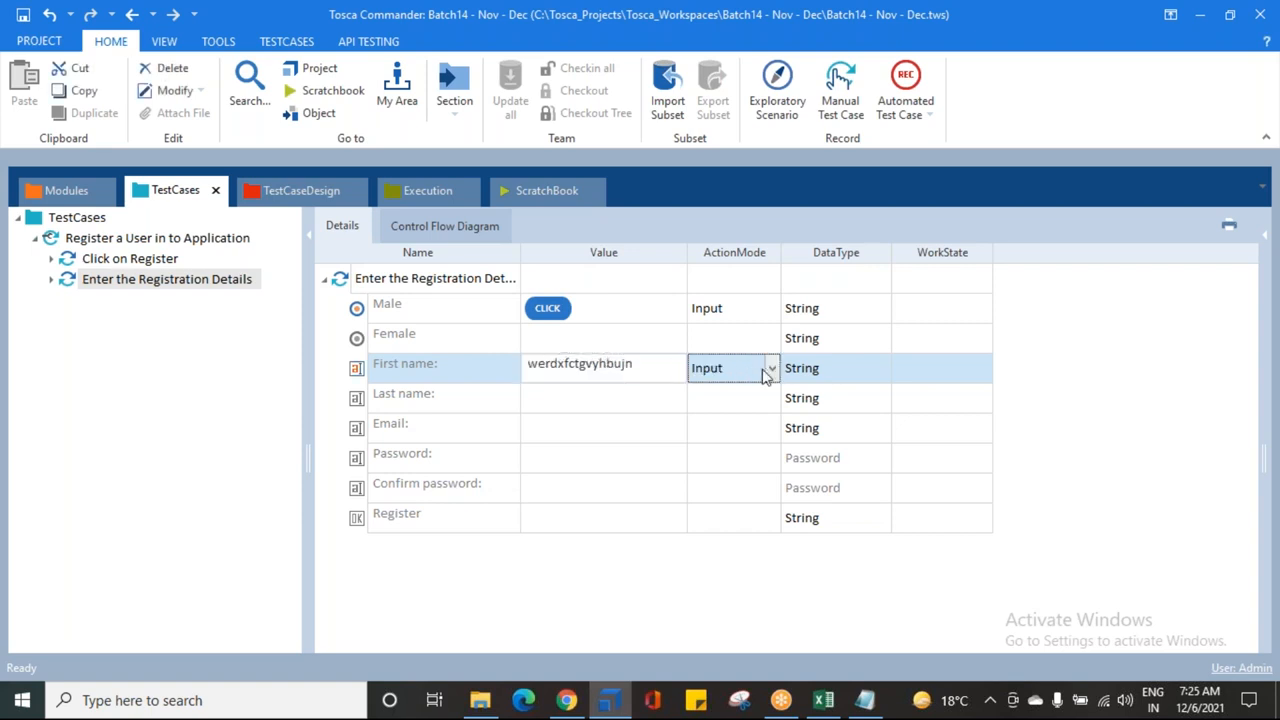
click(575, 382)
click(507, 398)
click(562, 402)
click(581, 402)
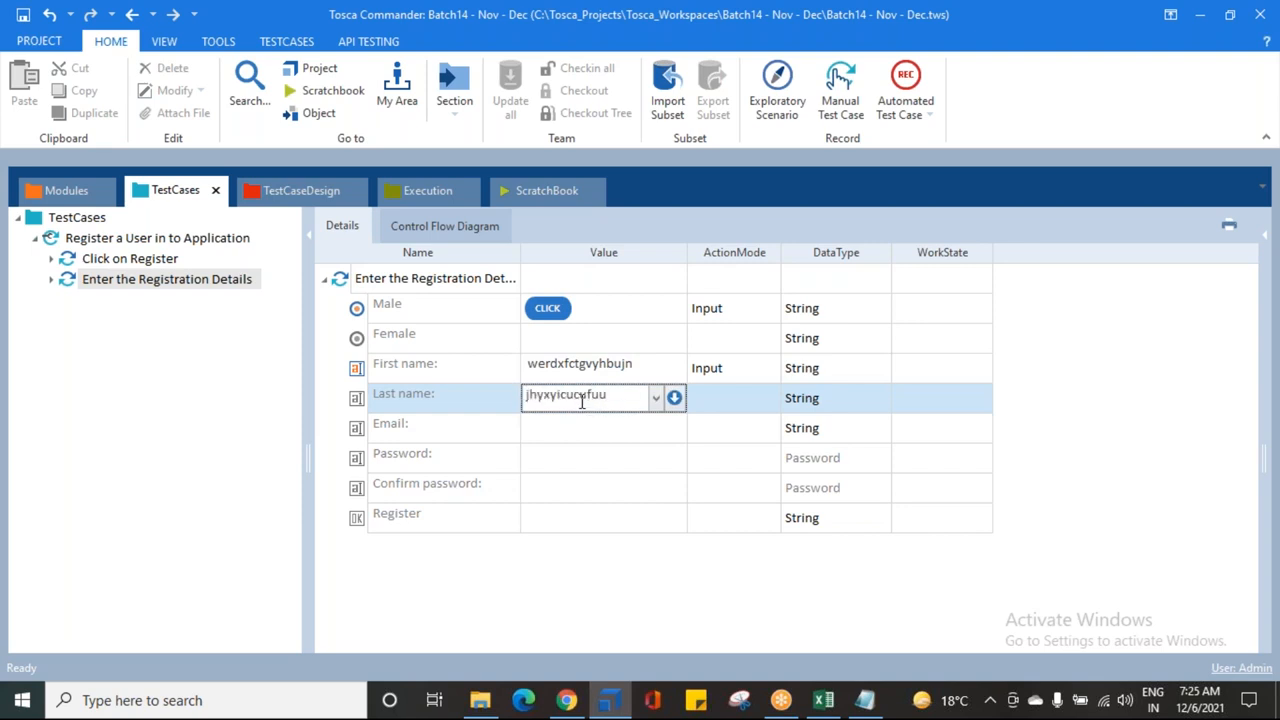
key(Return)
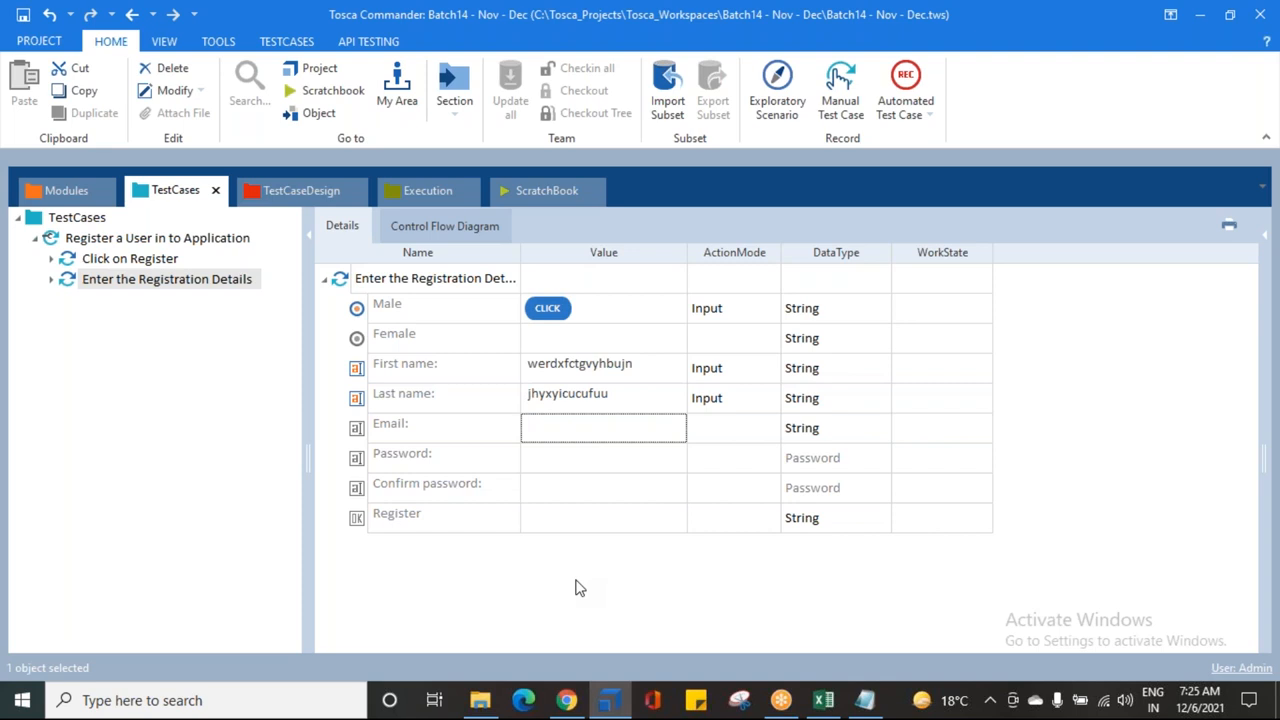
Step: Review the First name, Email, Password, Confirm password and Register rows of the step
click(615, 373)
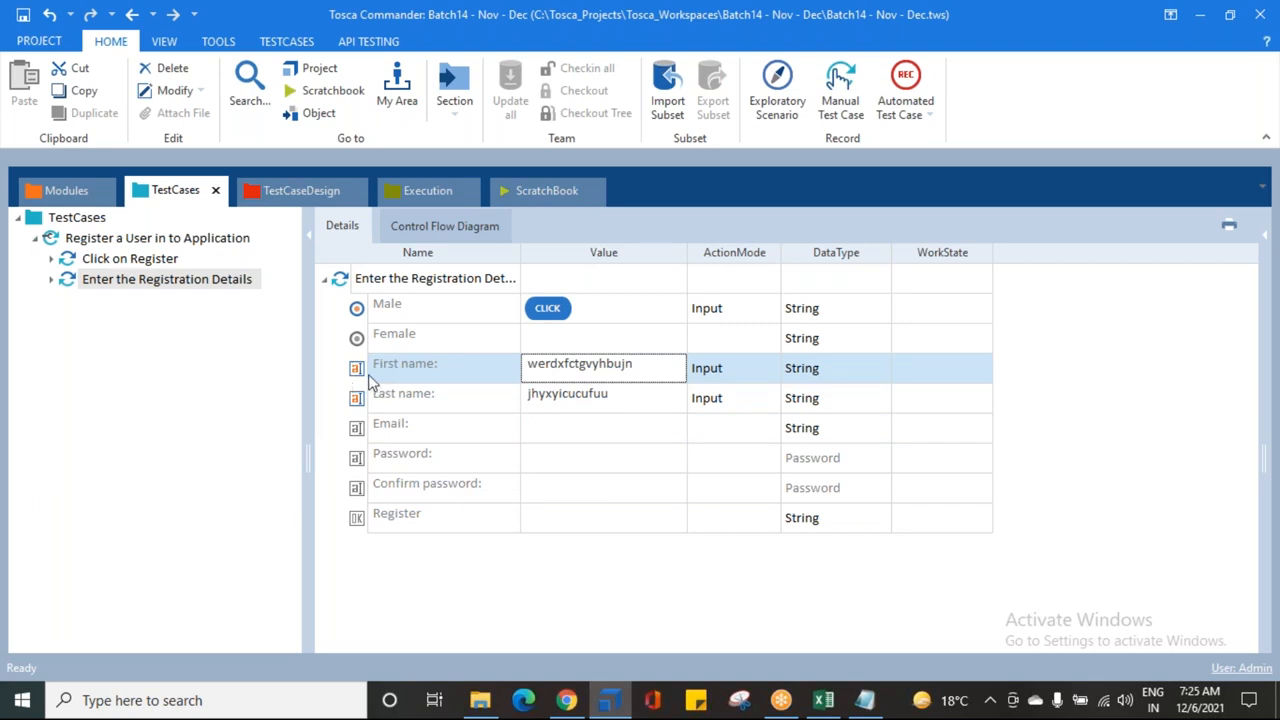
click(378, 436)
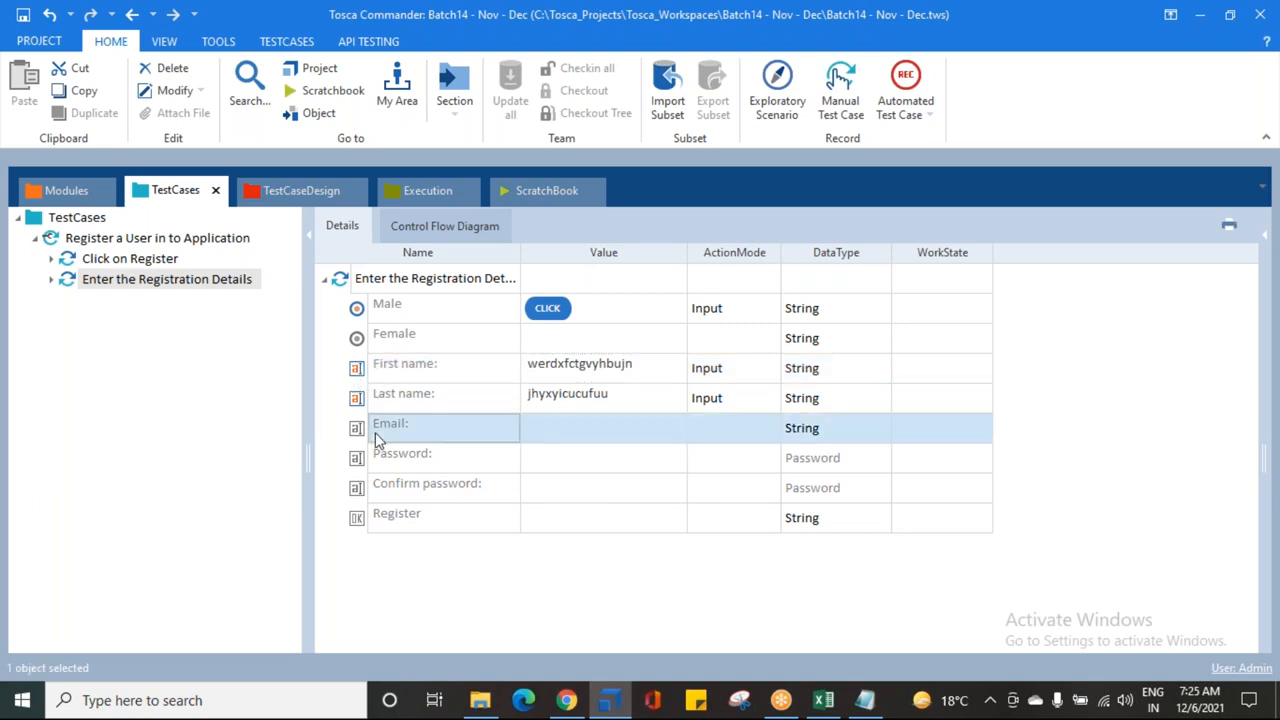
click(392, 462)
click(391, 488)
click(388, 517)
click(390, 490)
click(390, 458)
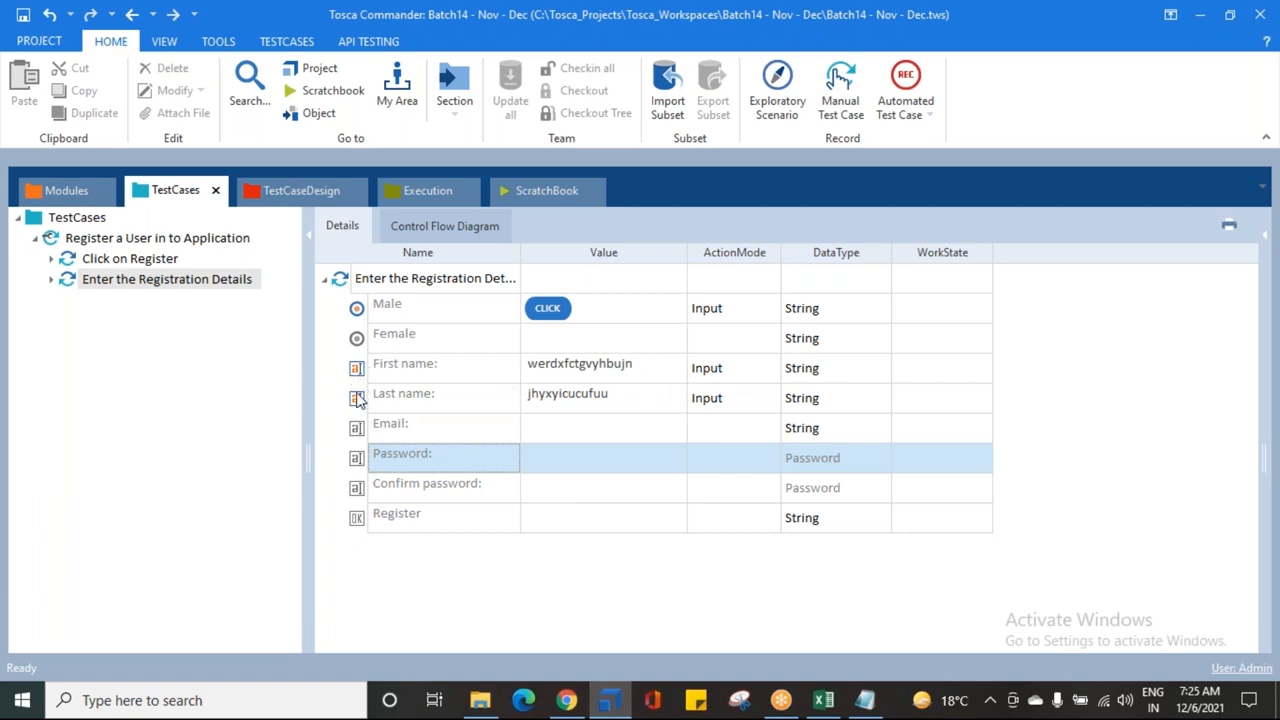
Step: Give the Email row a sample gmail address and widen the Value column to show it
click(542, 430)
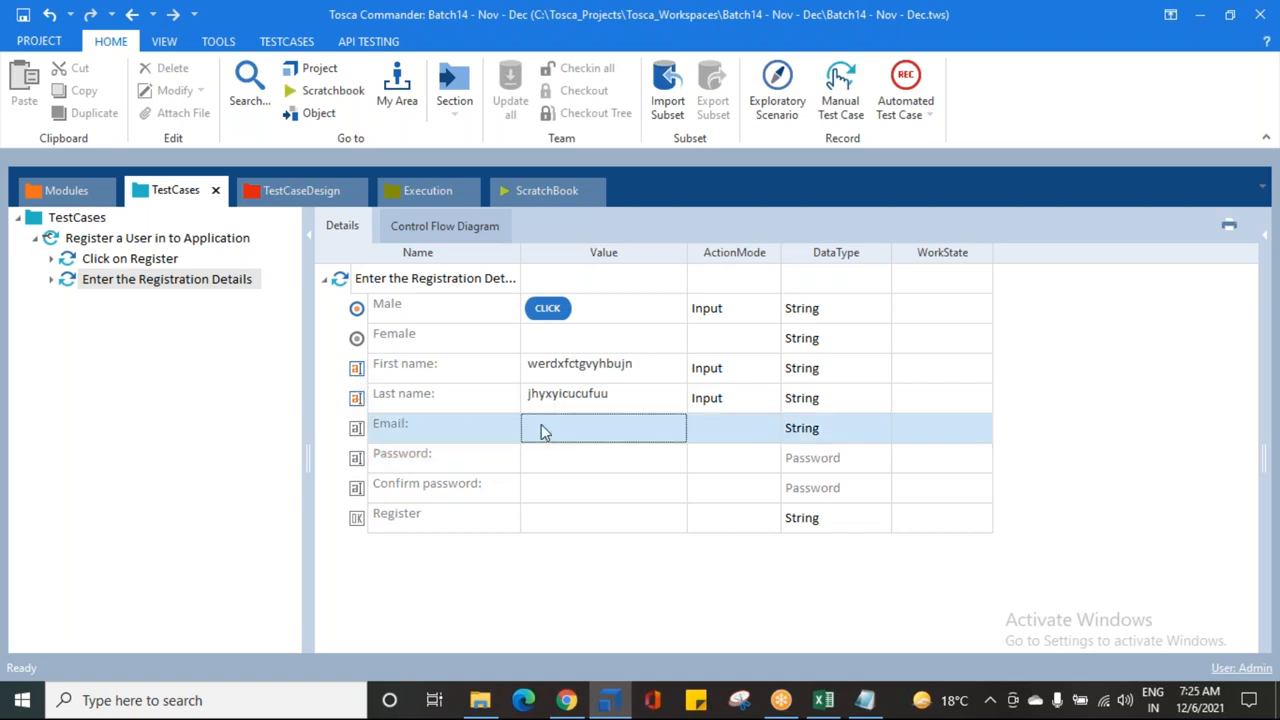
click(544, 428)
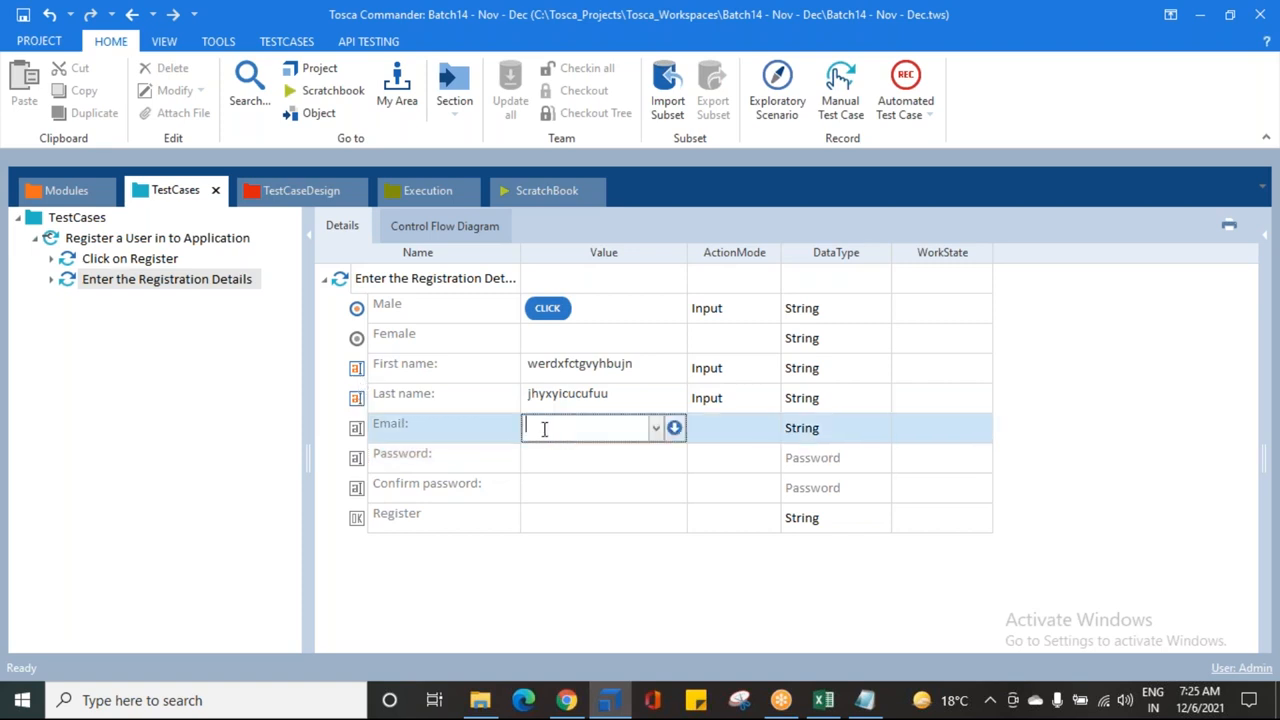
key(Return)
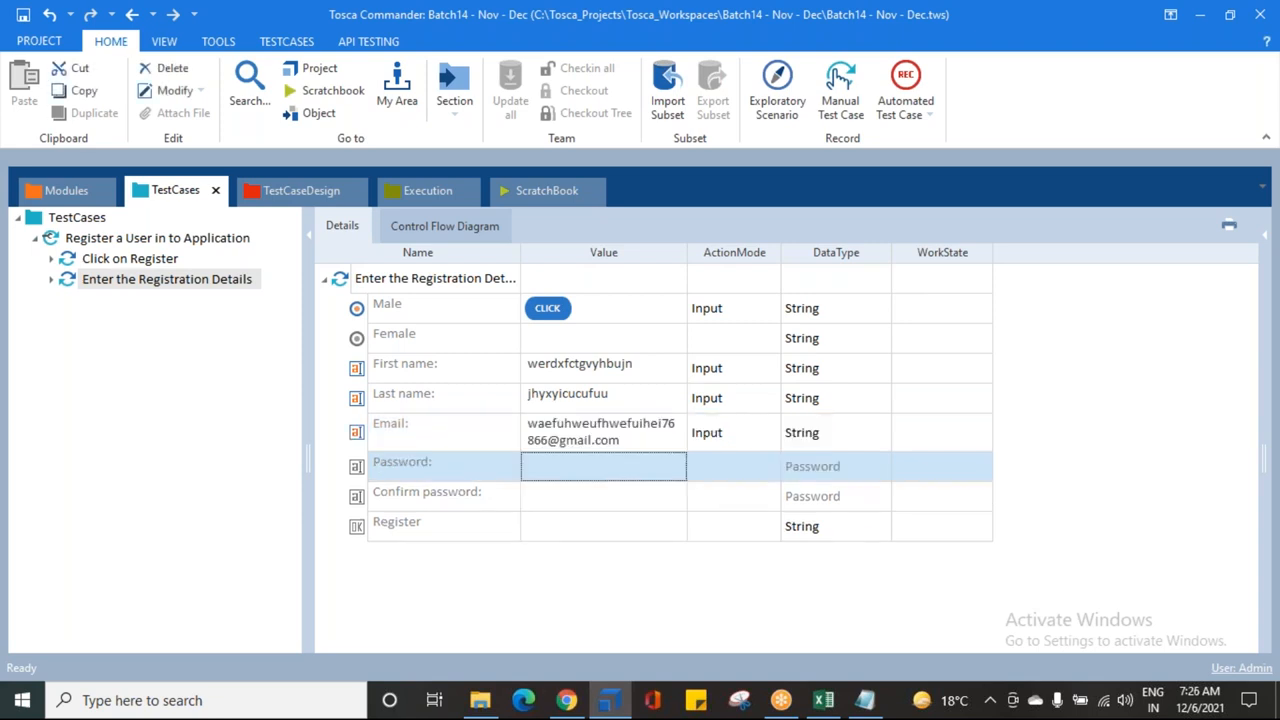
drag(688, 255, 820, 253)
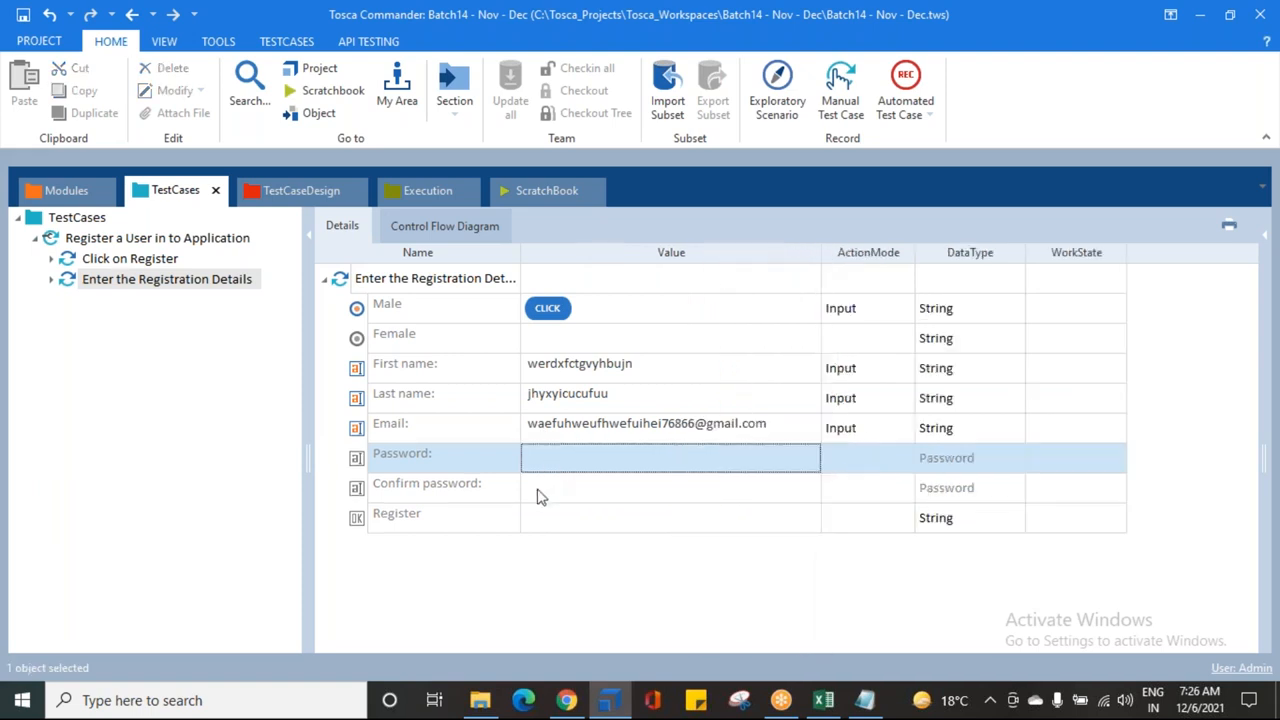
click(557, 457)
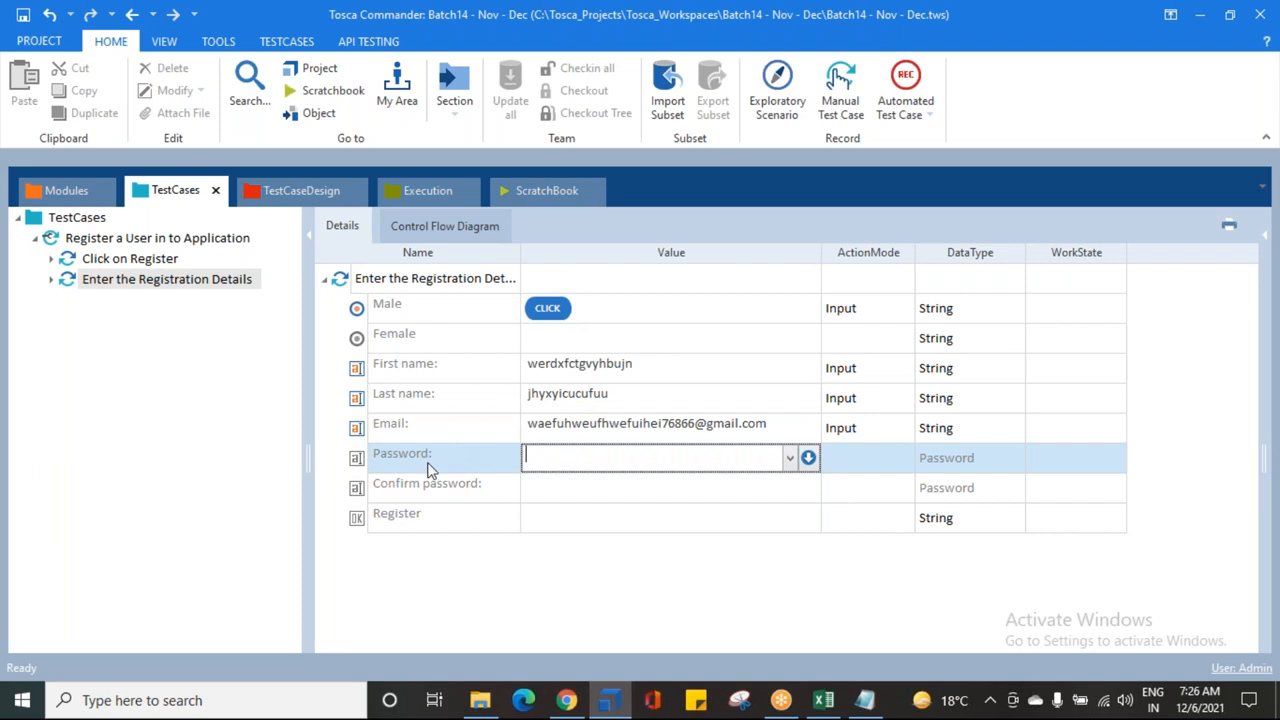
Step: Check the Password and Confirm password data types, then enter the sample password as the Password value
click(358, 495)
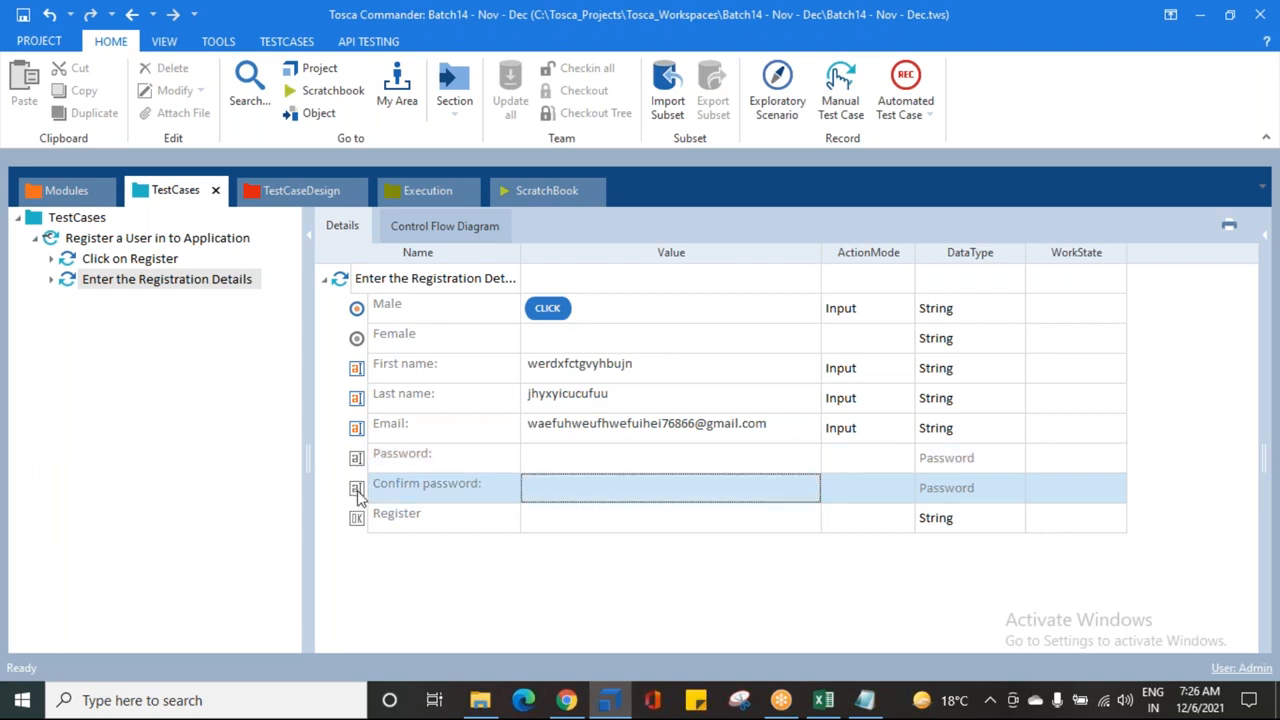
click(950, 458)
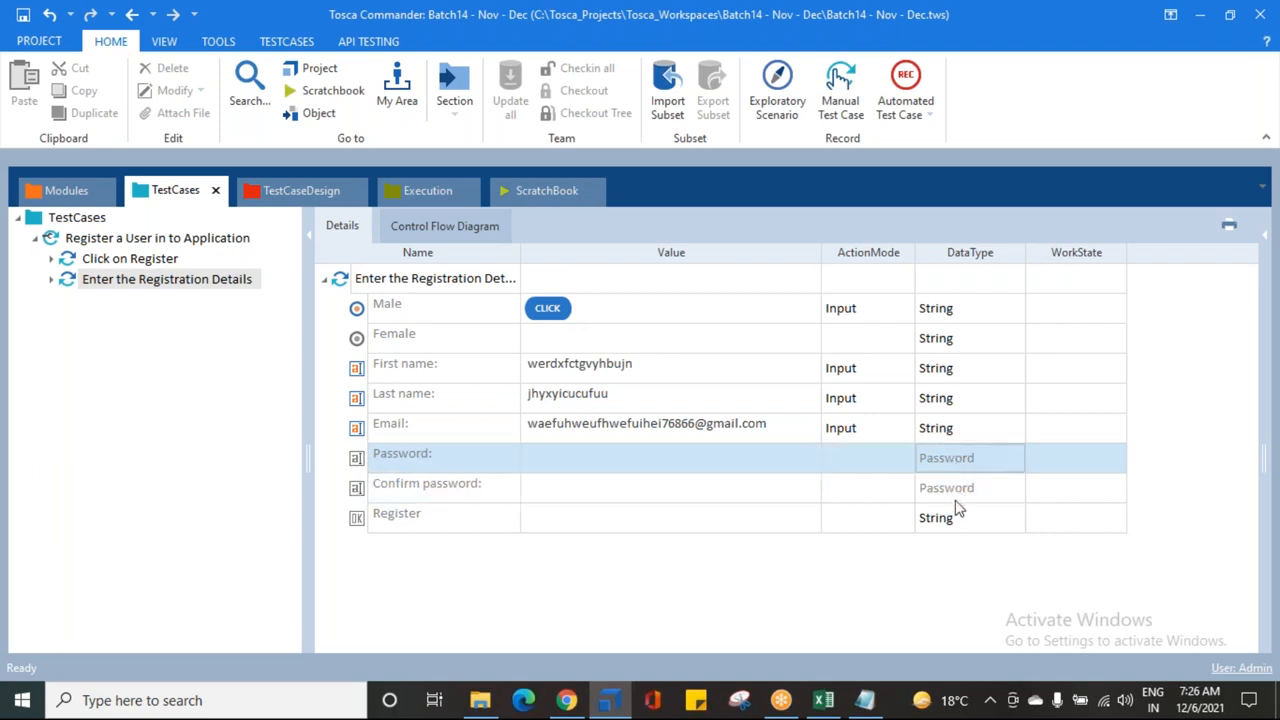
click(958, 490)
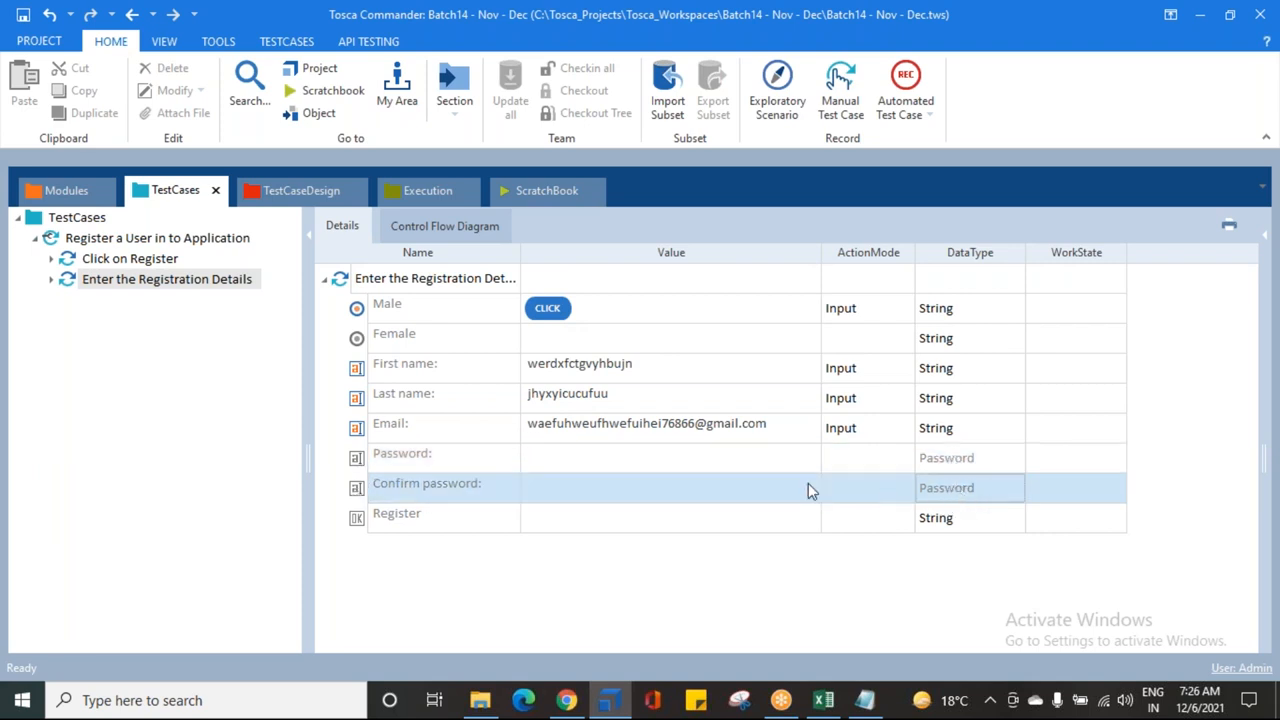
click(590, 458)
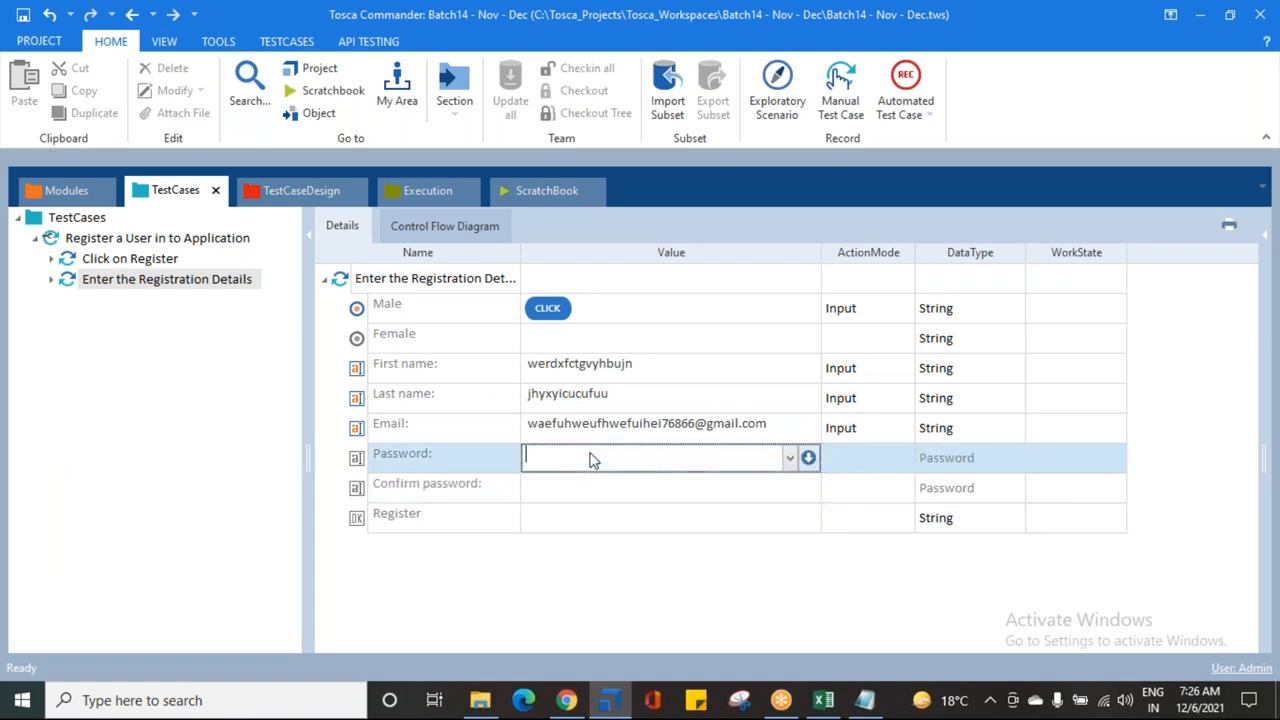
text(12345678q)
key(Return)
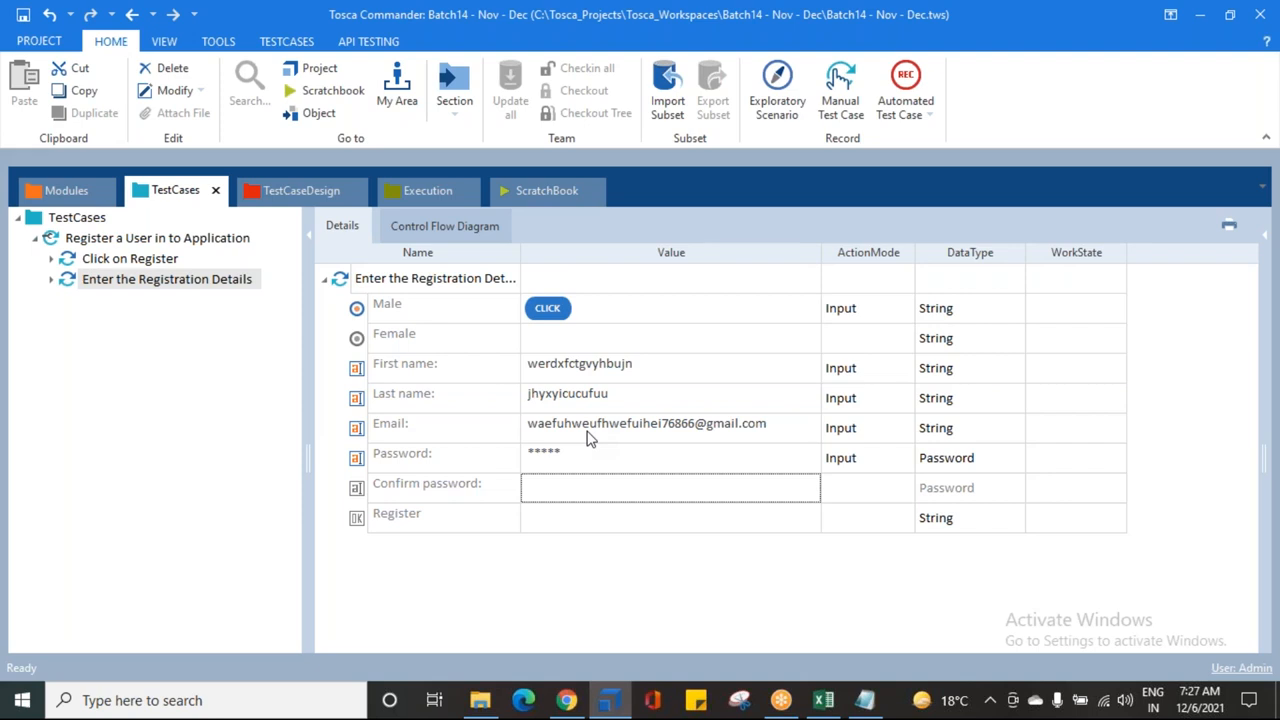
Step: Reopen the Password value and select its masked text
click(606, 465)
click(543, 454)
click(532, 453)
drag(526, 453, 580, 455)
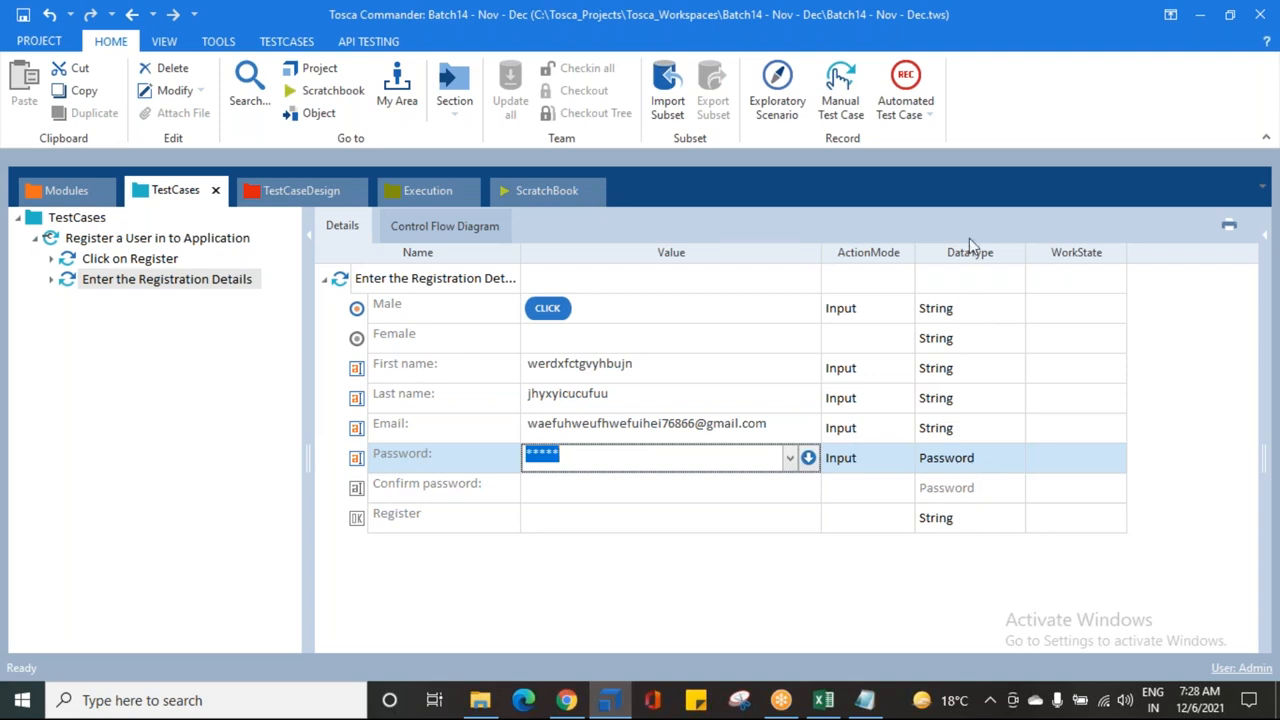
Step: Change the Password row's data type from Password to String
click(995, 462)
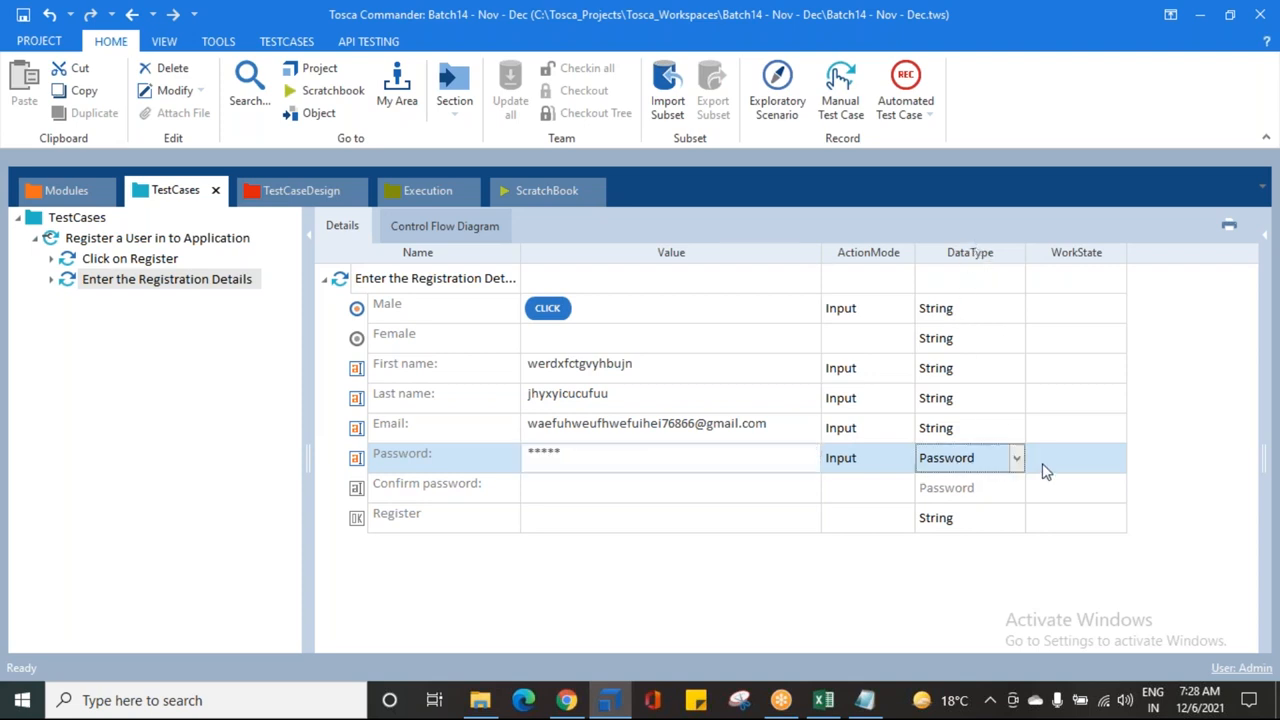
click(1016, 458)
click(964, 481)
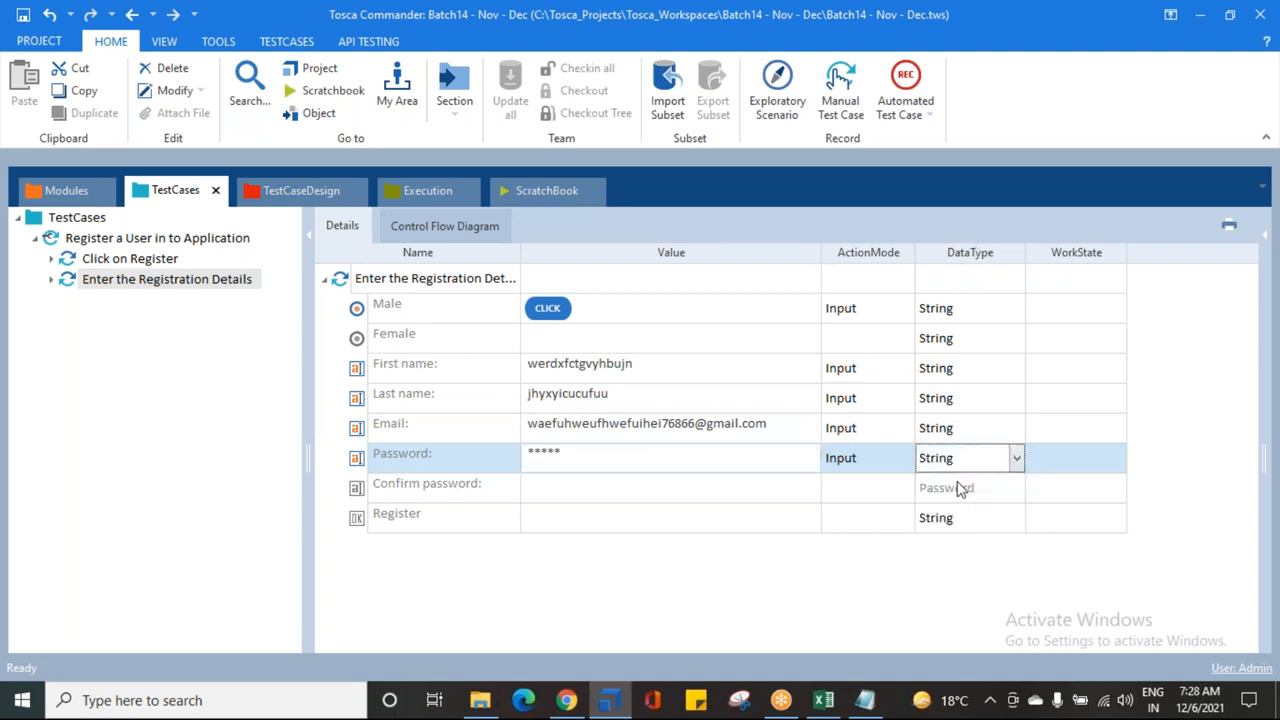
click(863, 586)
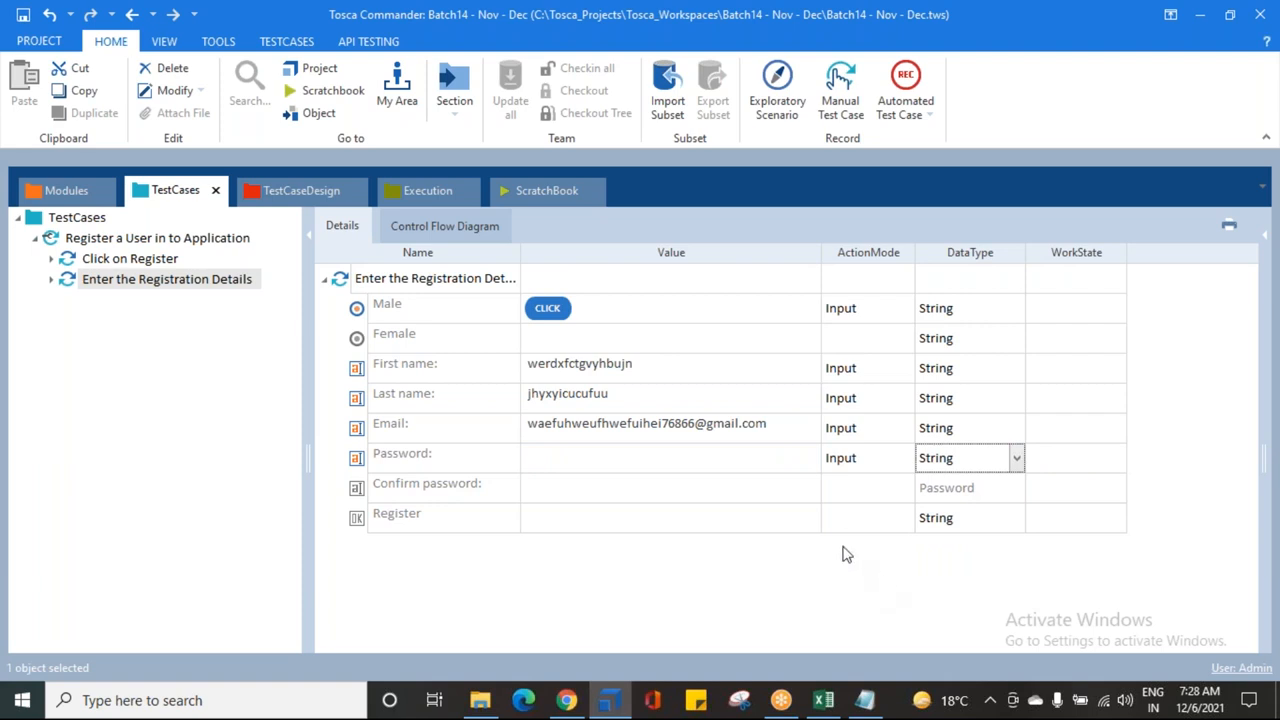
Step: Enter the sample password as plain text in the Password row's value
click(563, 461)
click(563, 459)
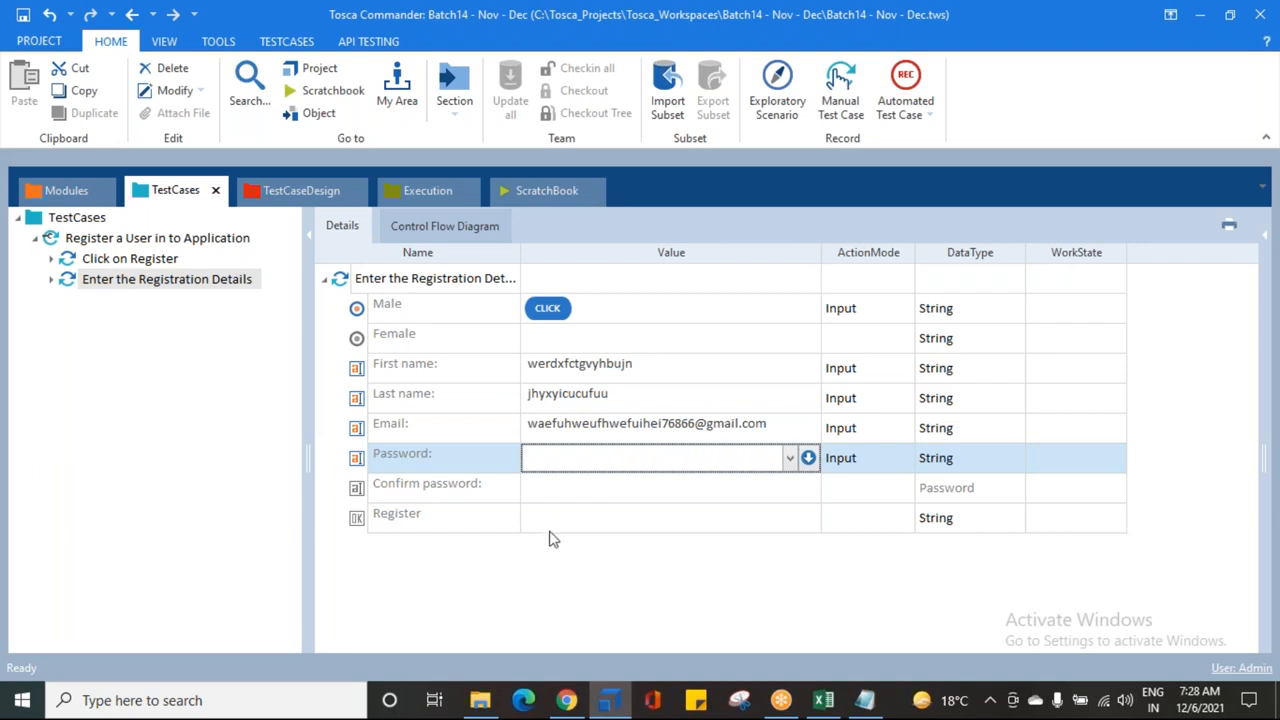
click(548, 569)
click(395, 460)
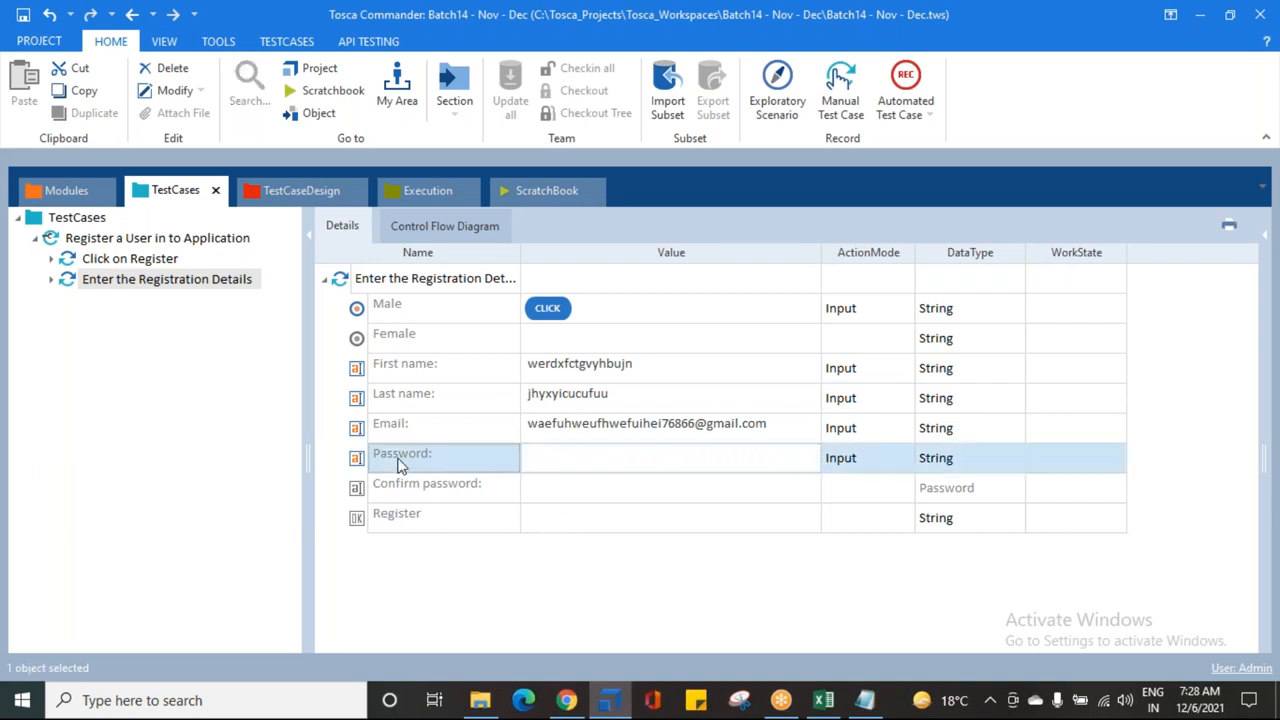
click(588, 468)
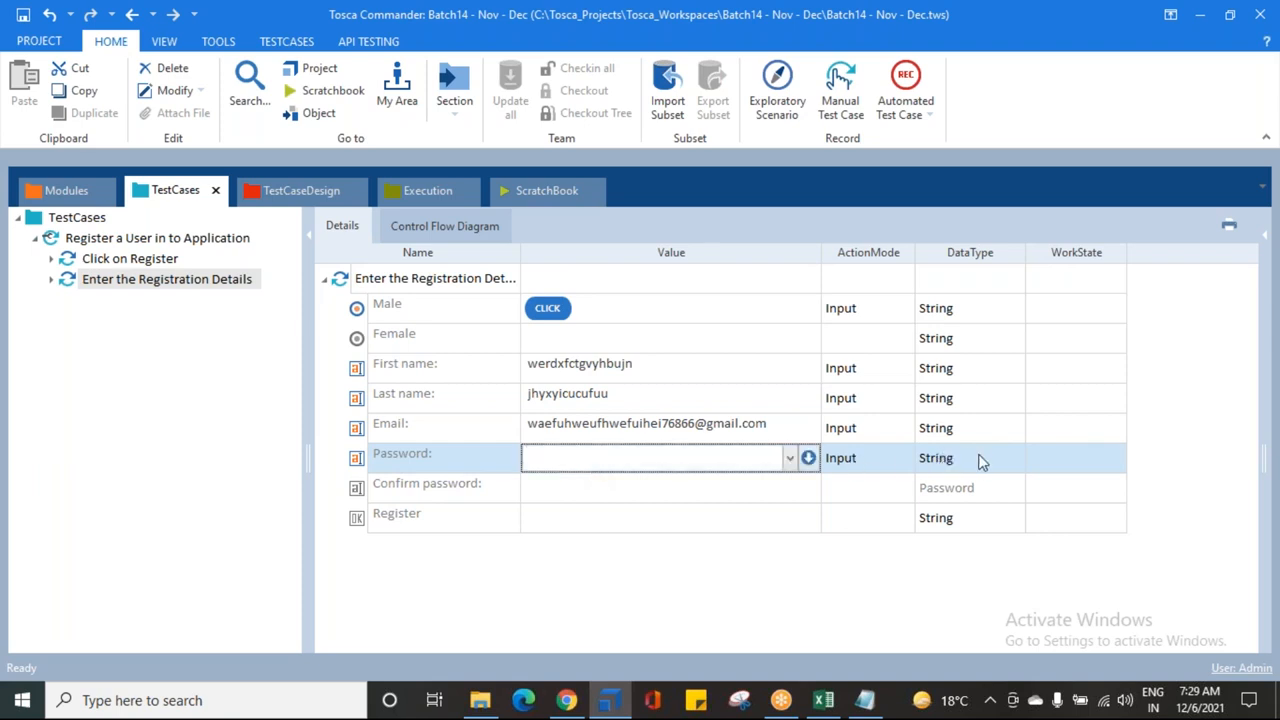
text(12345678q)
click(604, 564)
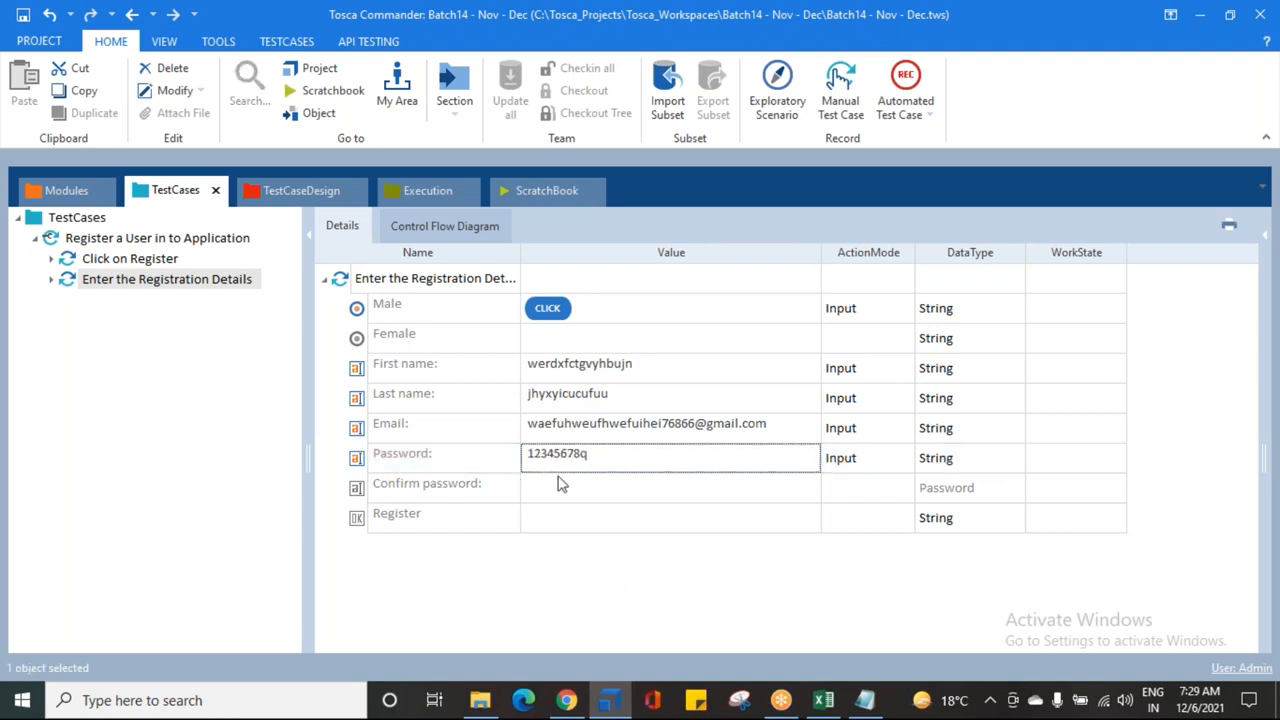
click(940, 491)
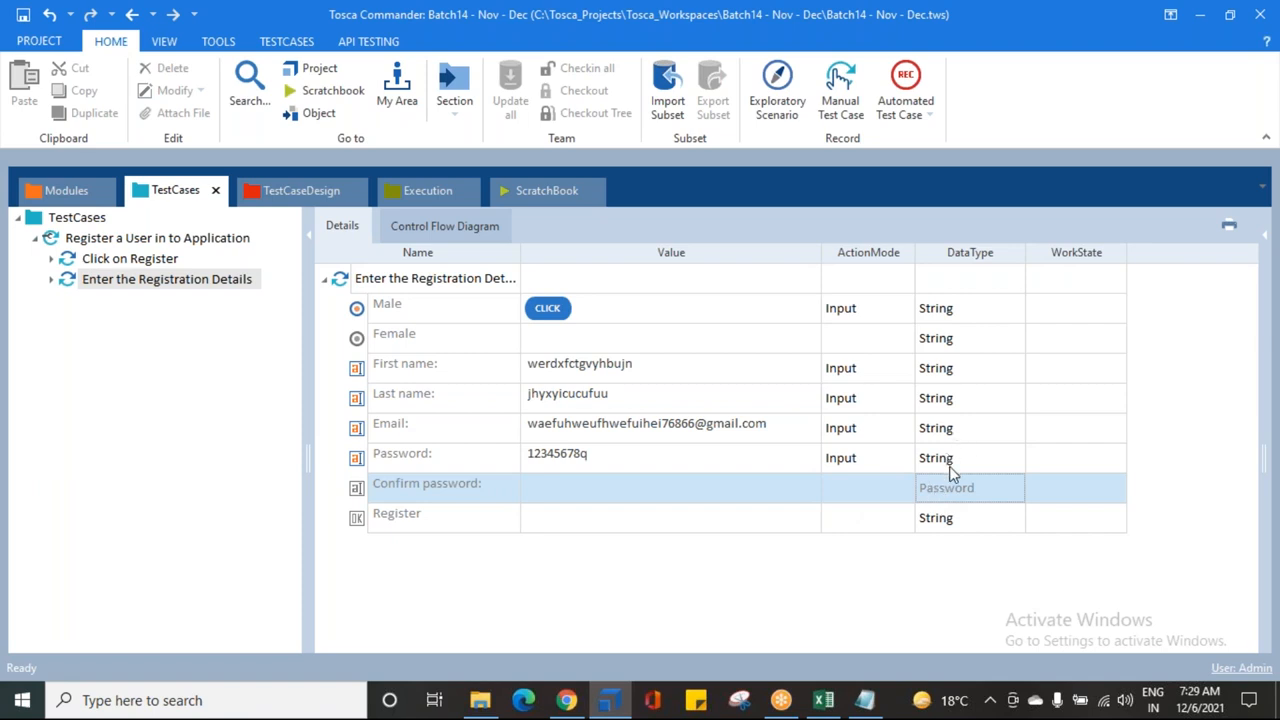
Step: Enter the same sample password as the Confirm password value
click(950, 466)
click(548, 462)
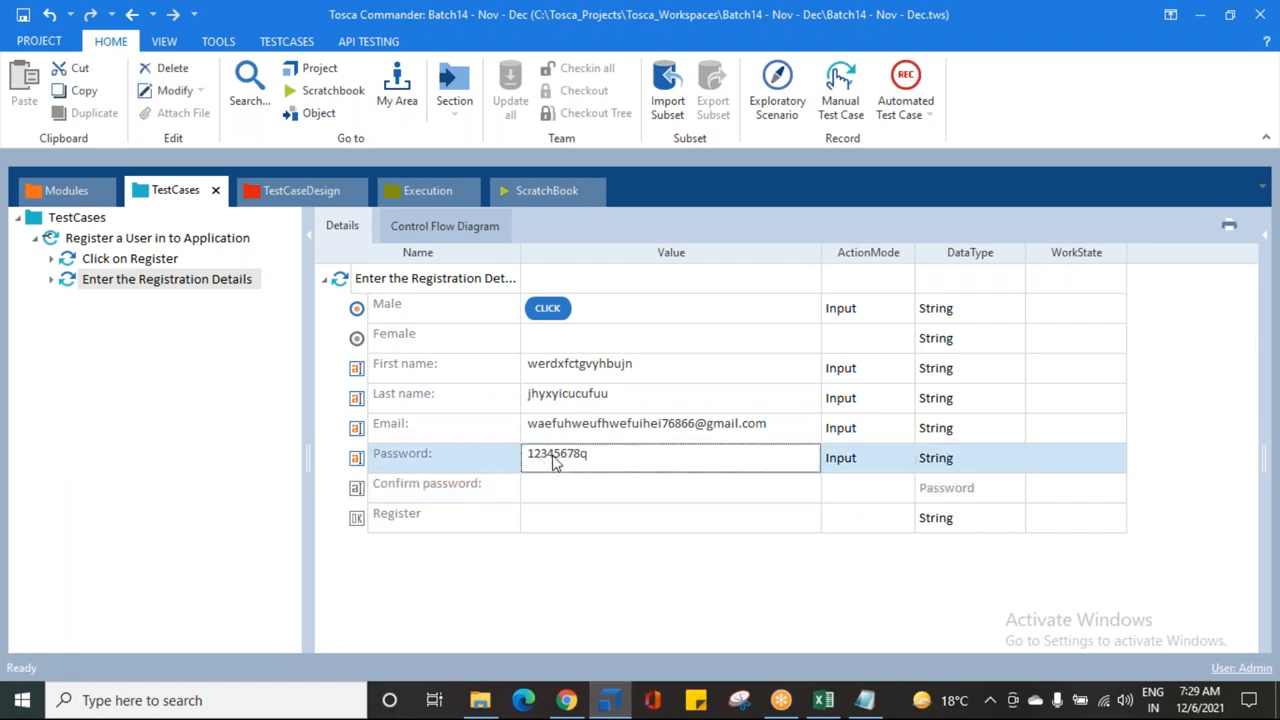
click(548, 490)
text(12345678q)
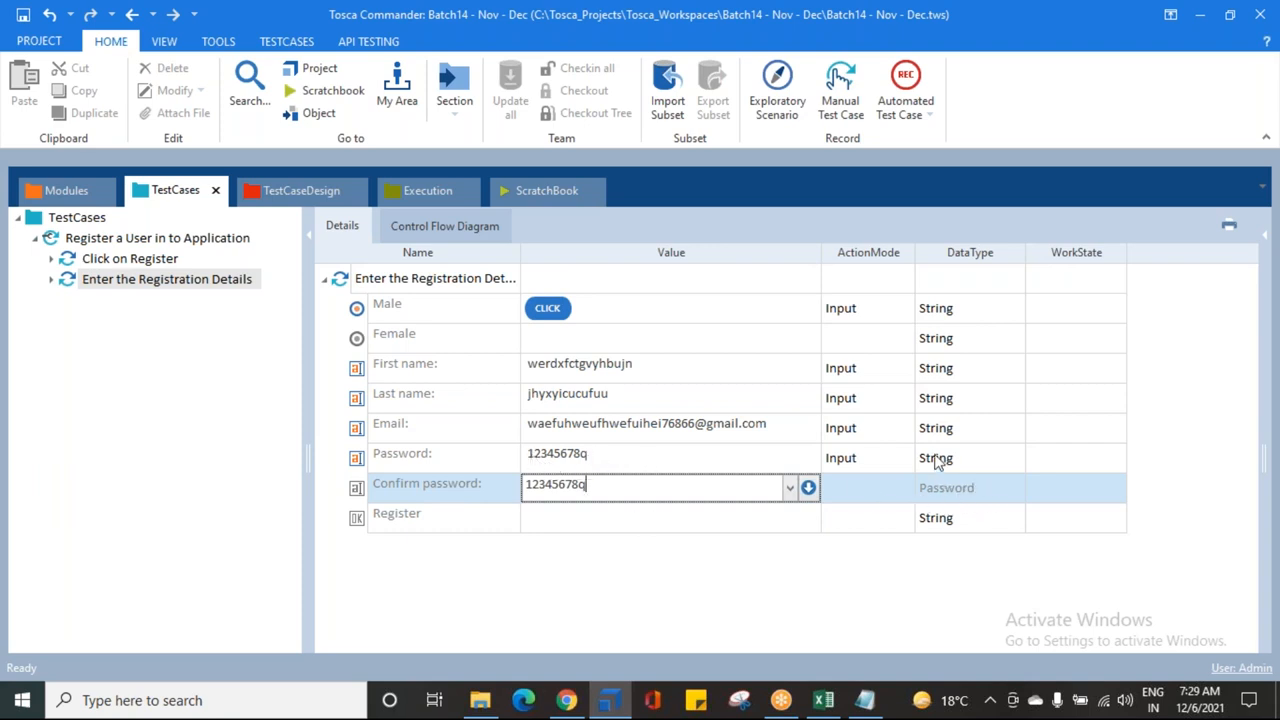
key(Return)
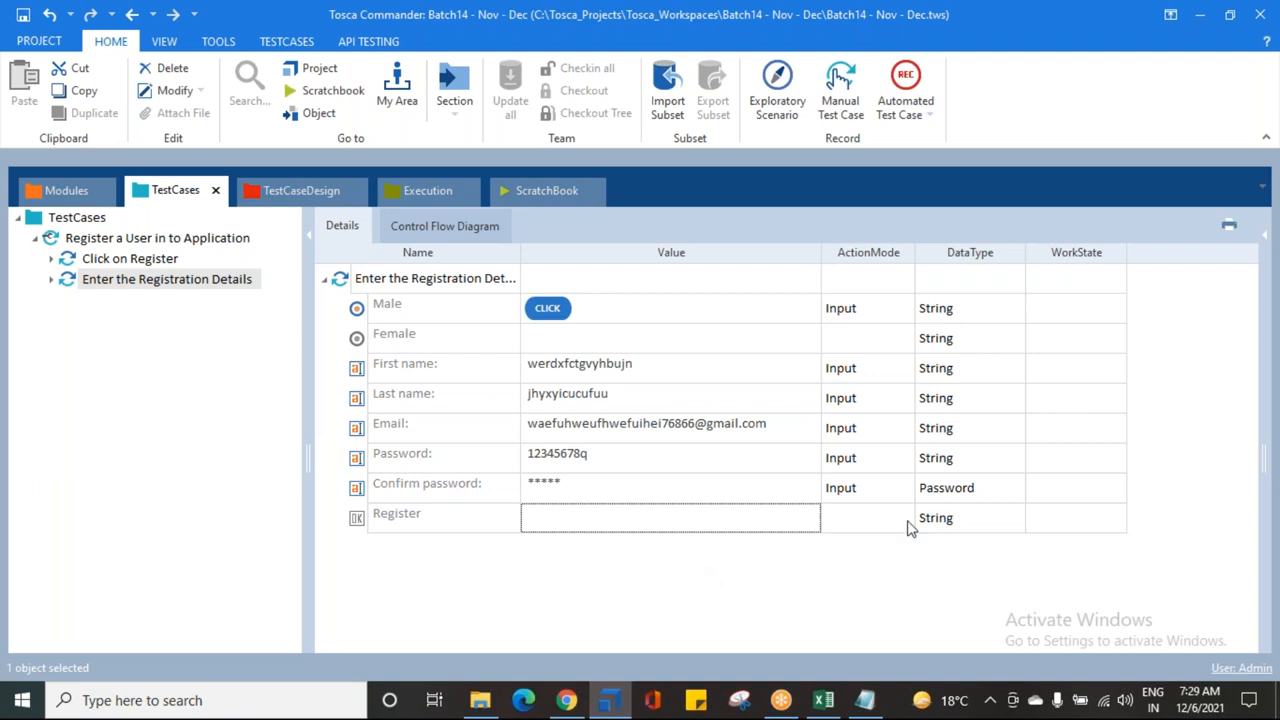
Step: Change the Confirm password data type to String
click(973, 491)
click(564, 492)
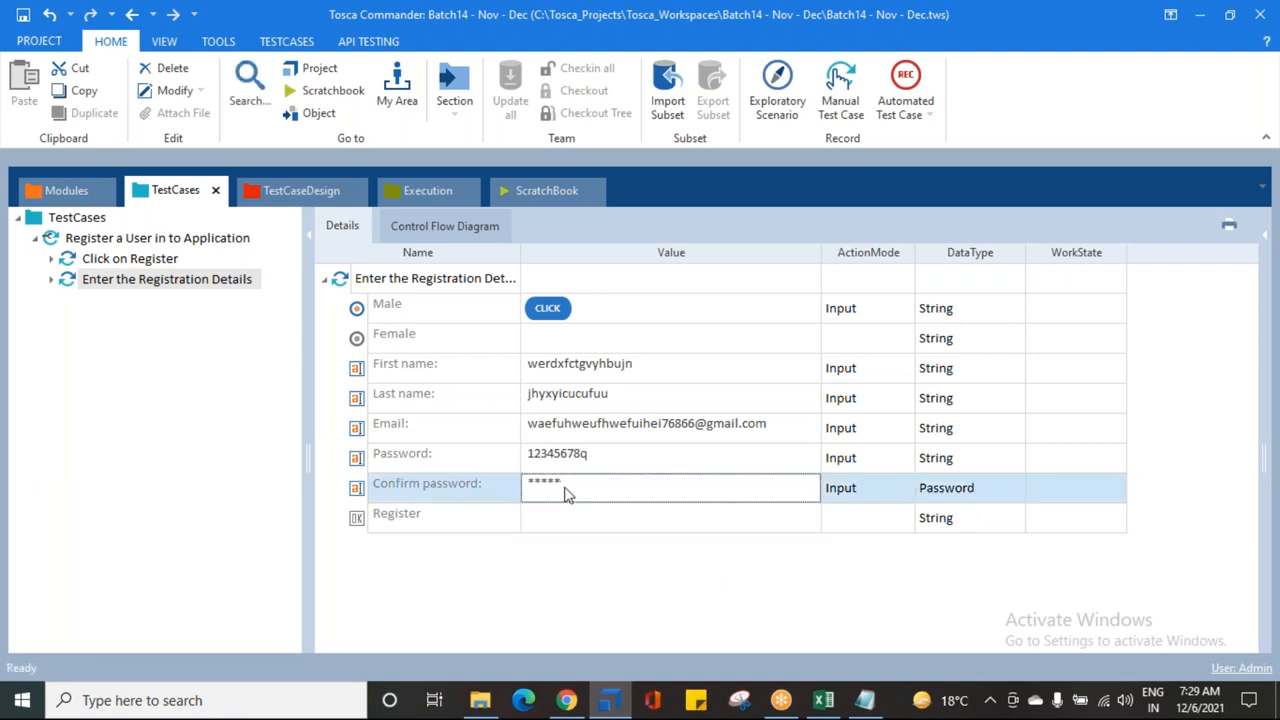
click(962, 459)
click(600, 458)
click(791, 494)
click(980, 496)
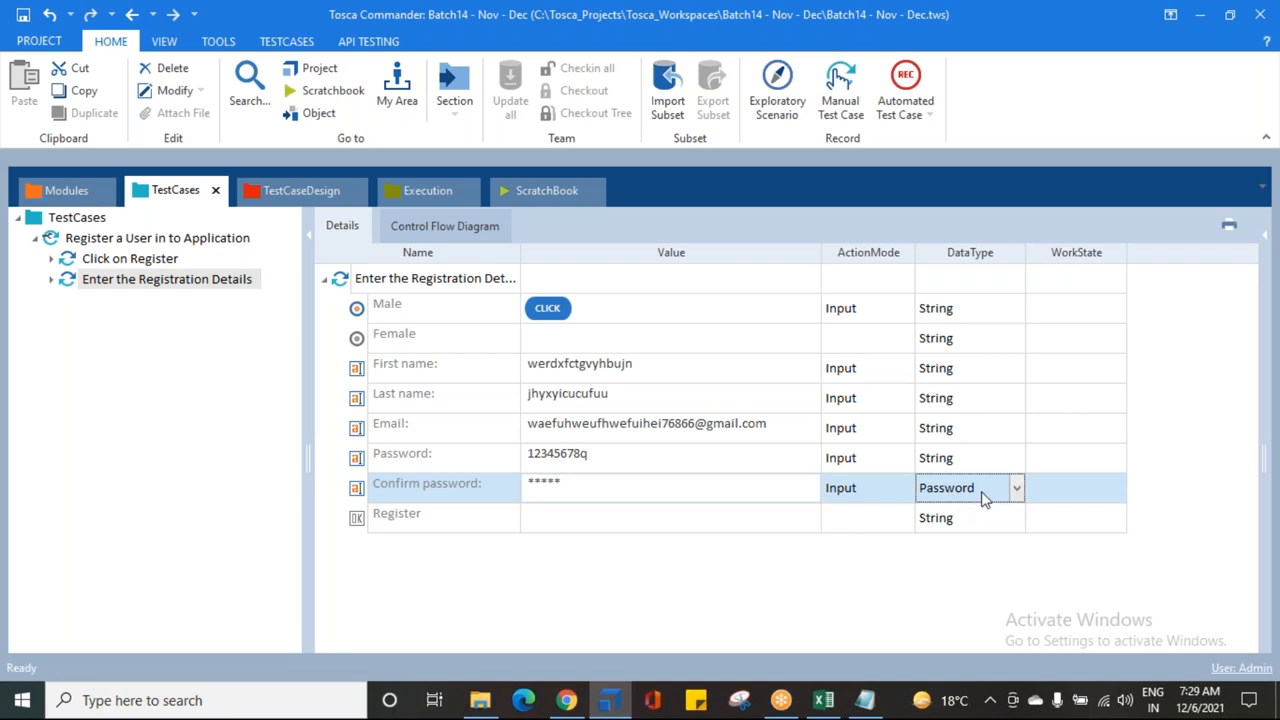
click(1015, 490)
click(958, 516)
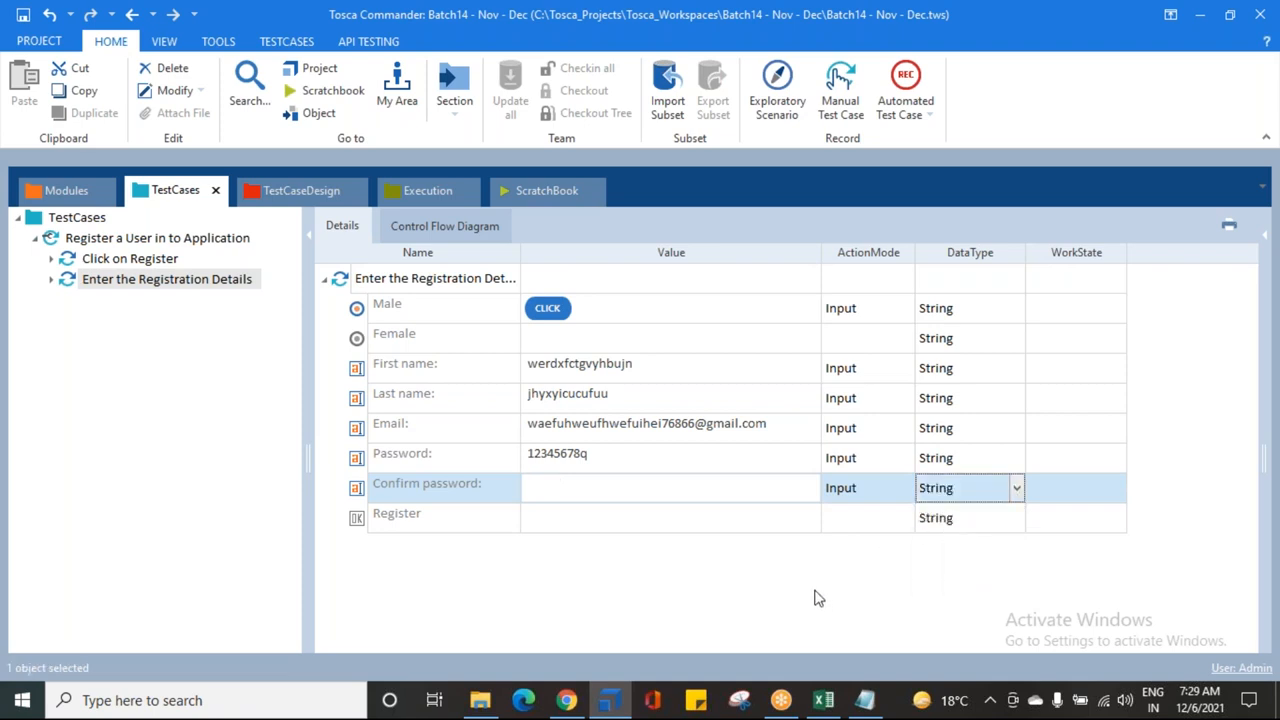
Step: Re-enter the sample password as plain text in Confirm password
click(624, 490)
text(12345678)
text(q)
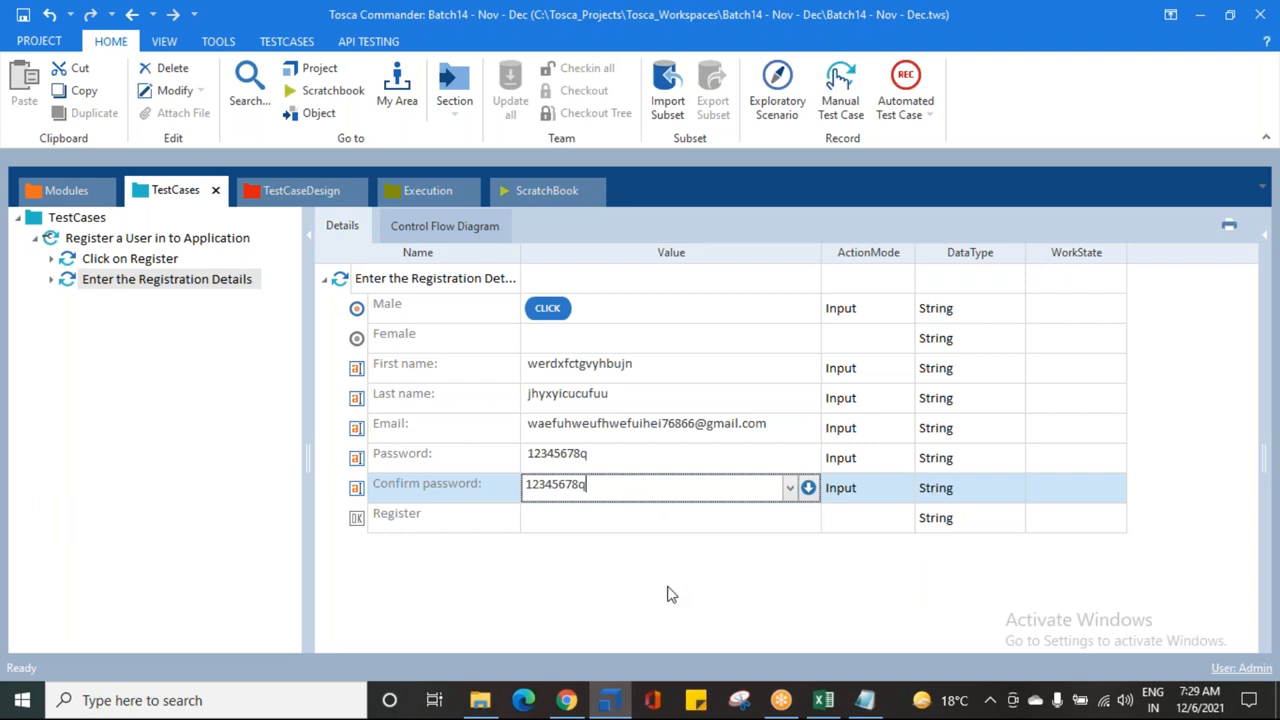
click(662, 596)
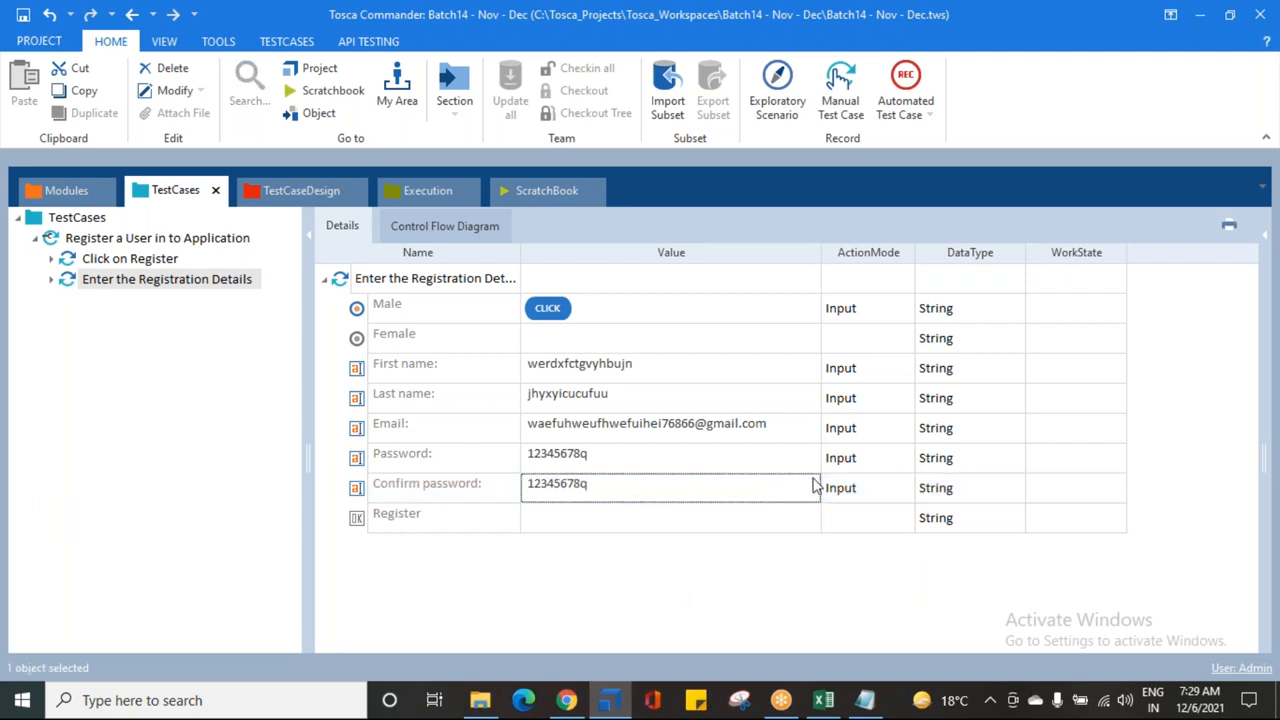
Step: Set the Register step's value to {Click}
click(551, 528)
click(646, 531)
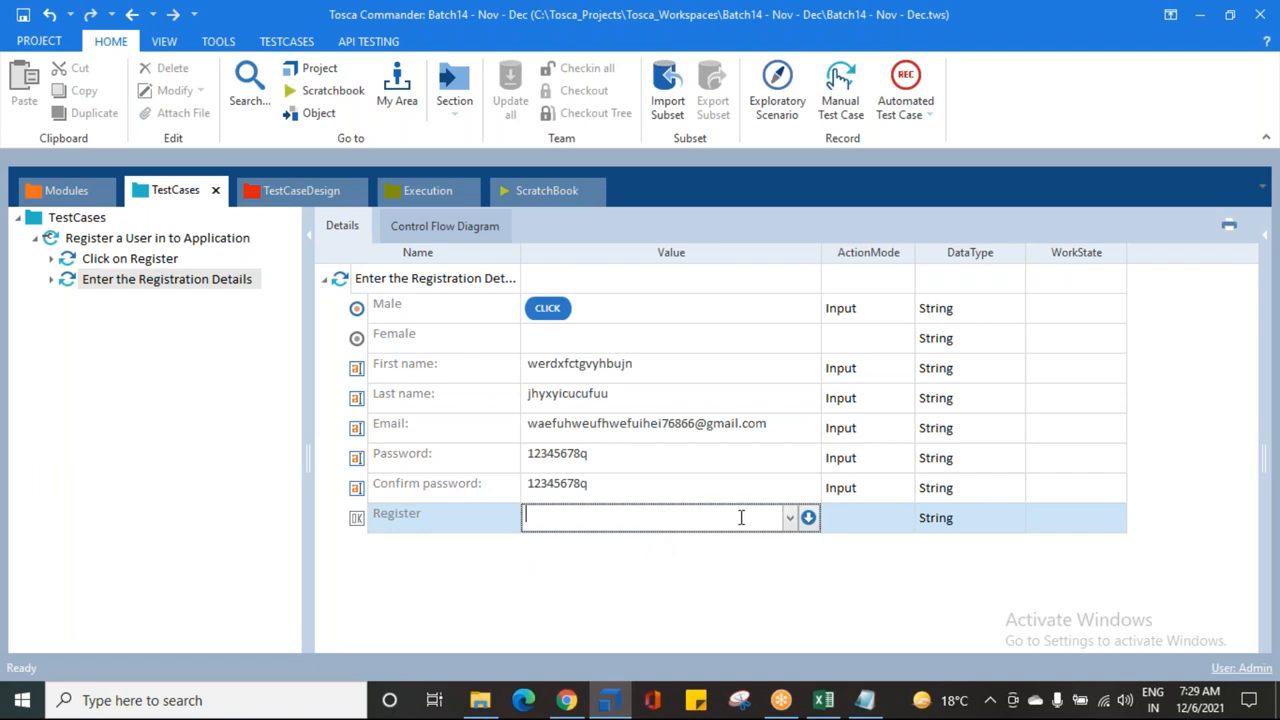
click(789, 517)
click(621, 546)
click(612, 606)
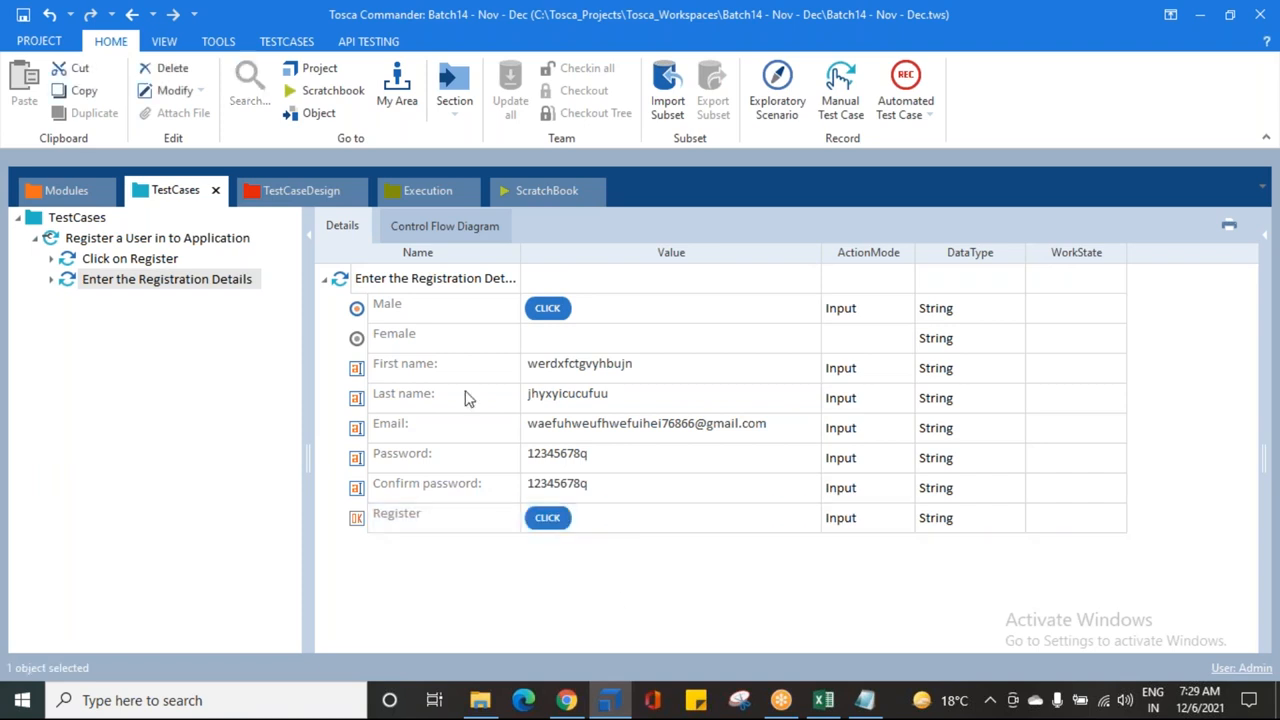
Step: Save the test case and show the Enter the Registration Details step again
click(28, 18)
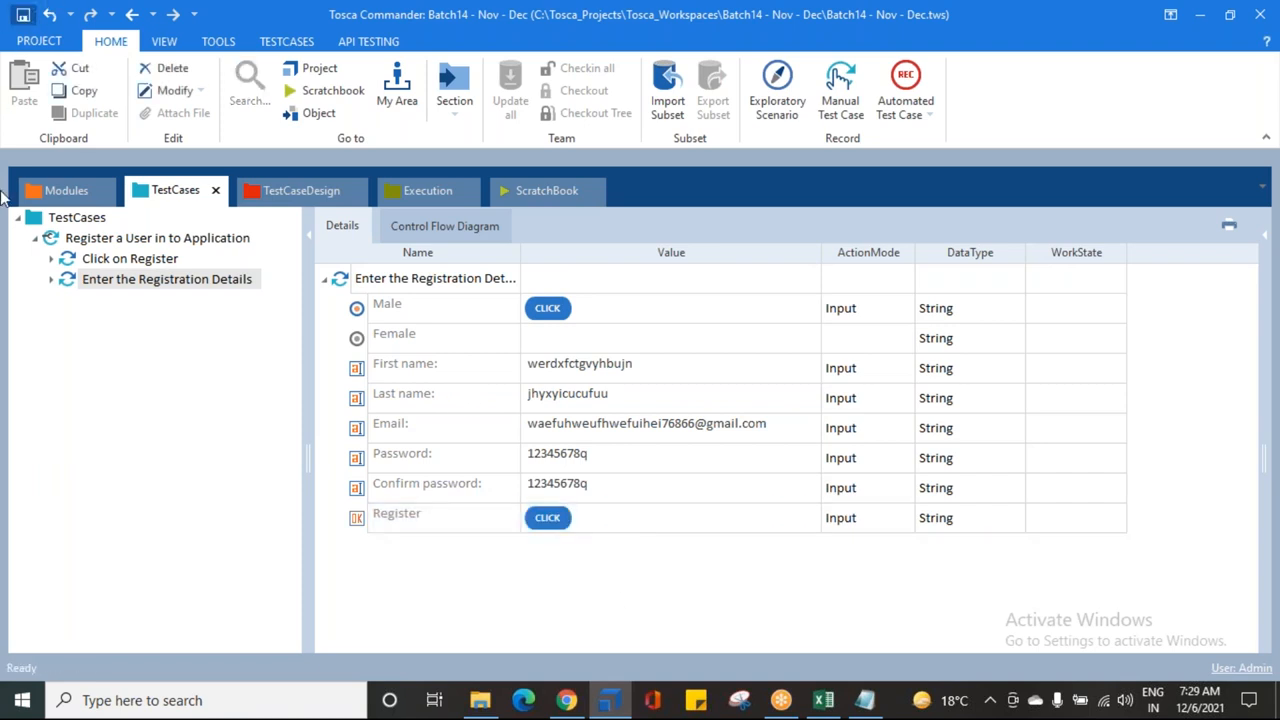
click(135, 262)
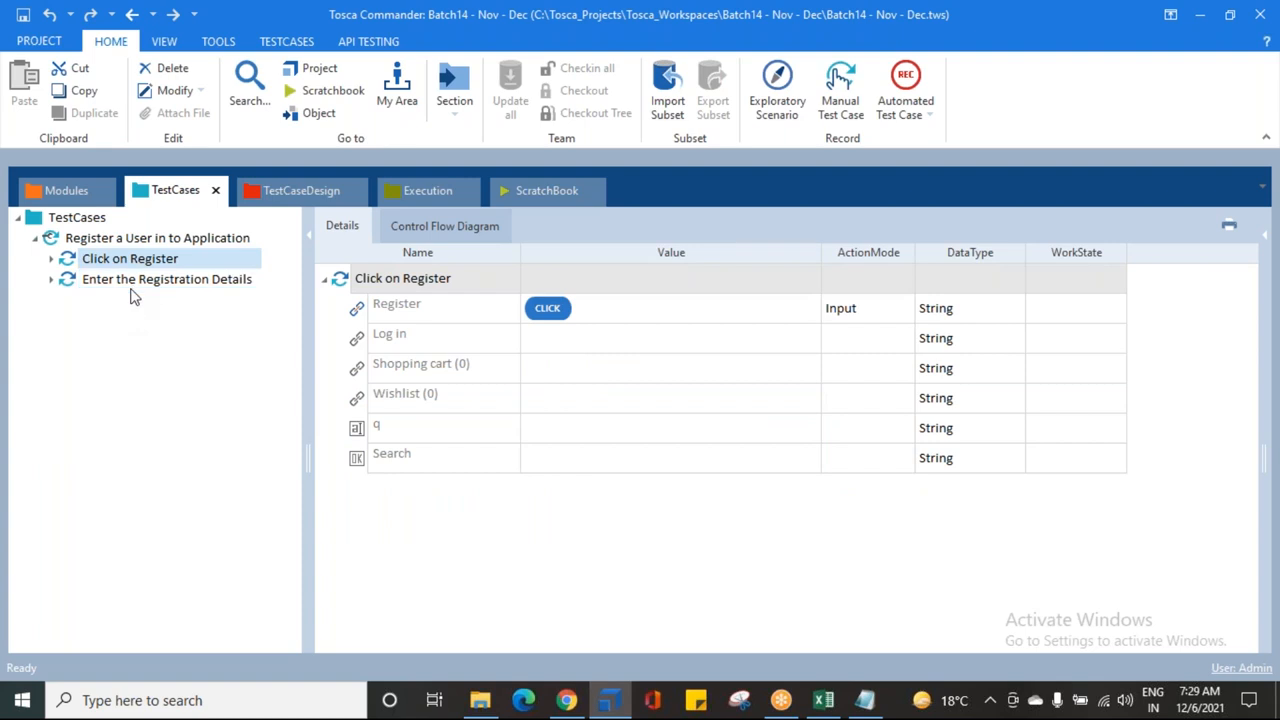
click(129, 285)
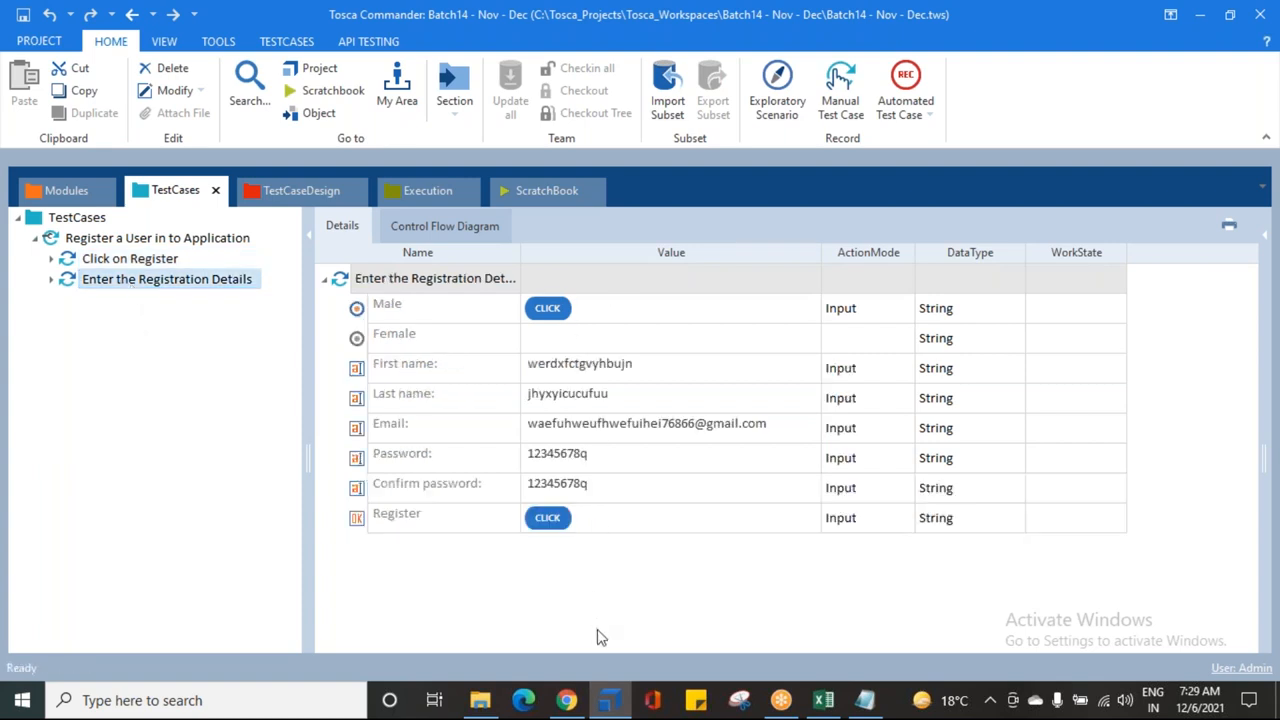
Step: Return Chrome to the Demo Web Shop home page, then go back to Tosca Commander
click(566, 700)
scroll(300, 320, up, 1)
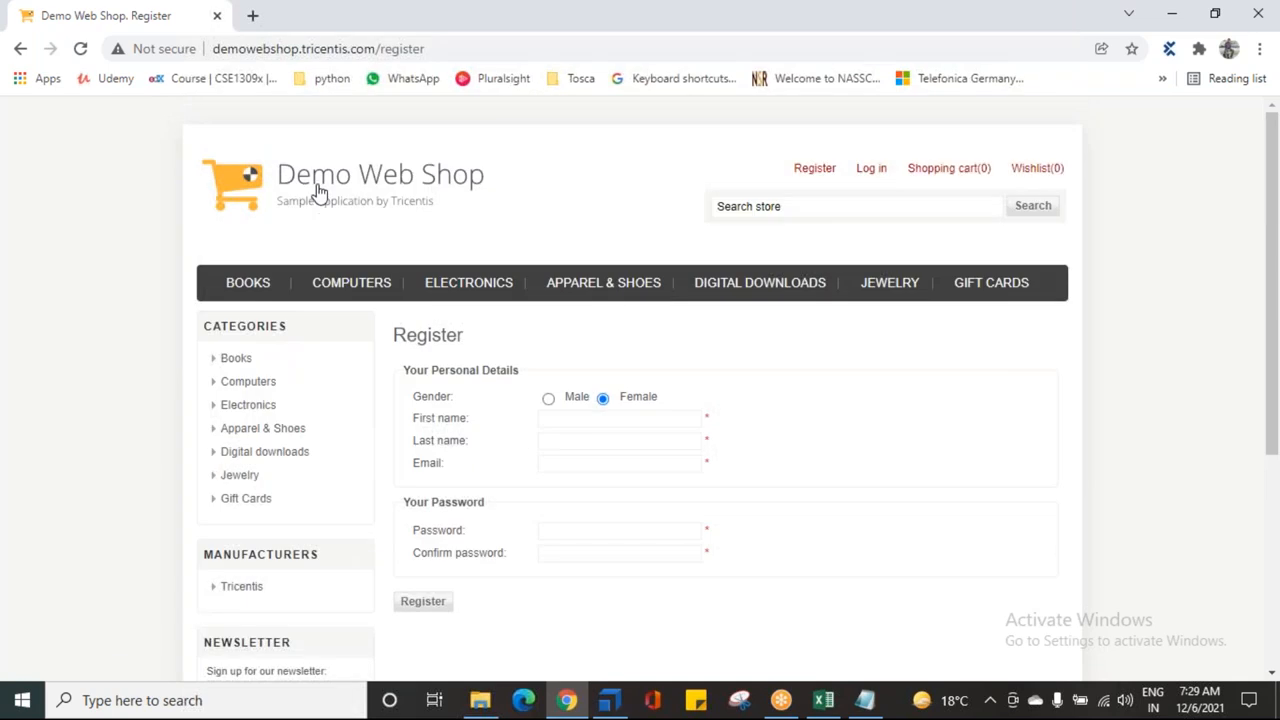
click(321, 198)
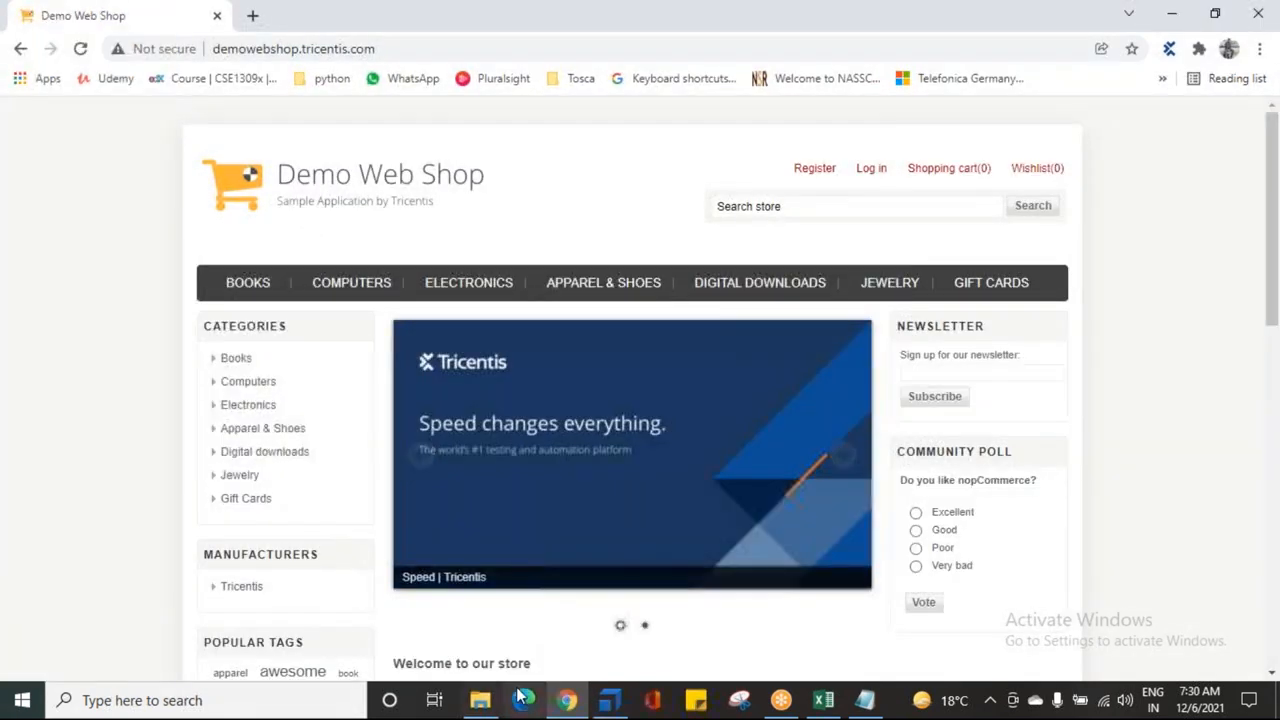
click(609, 700)
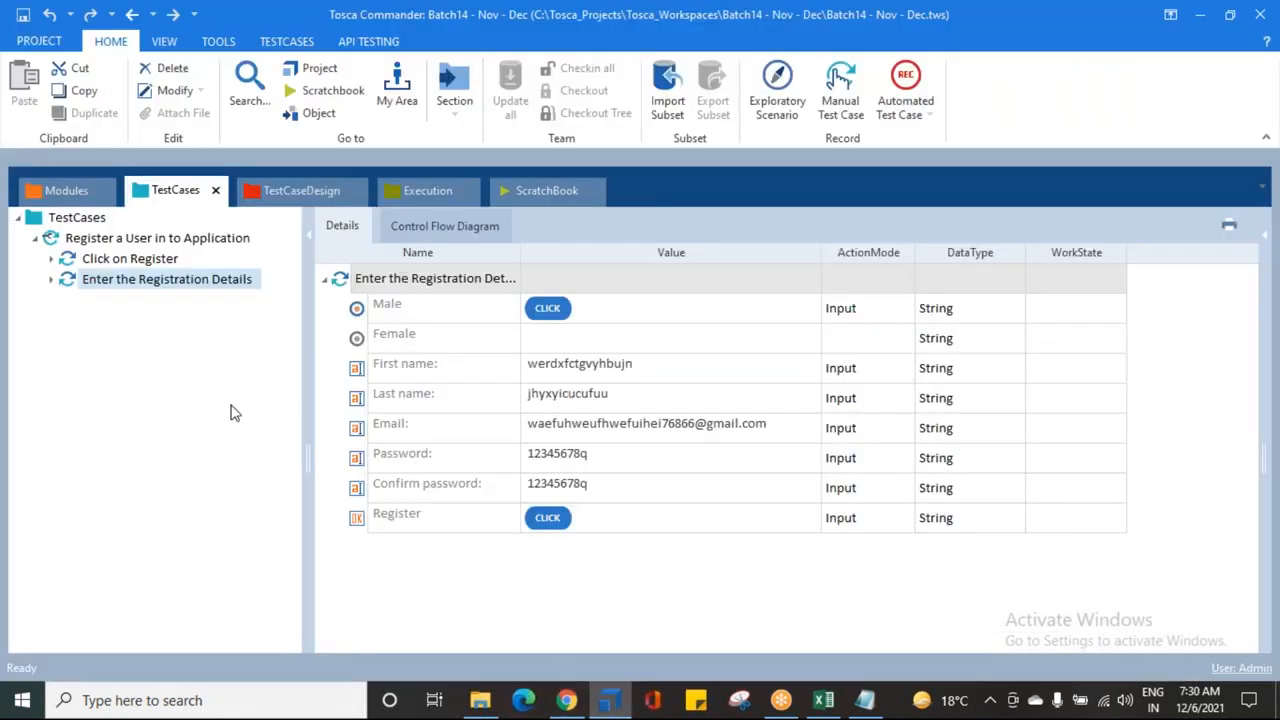
Step: Select Click on Register and Enter the Registration Details and run them in the ScratchBook
click(143, 259)
click(123, 281)
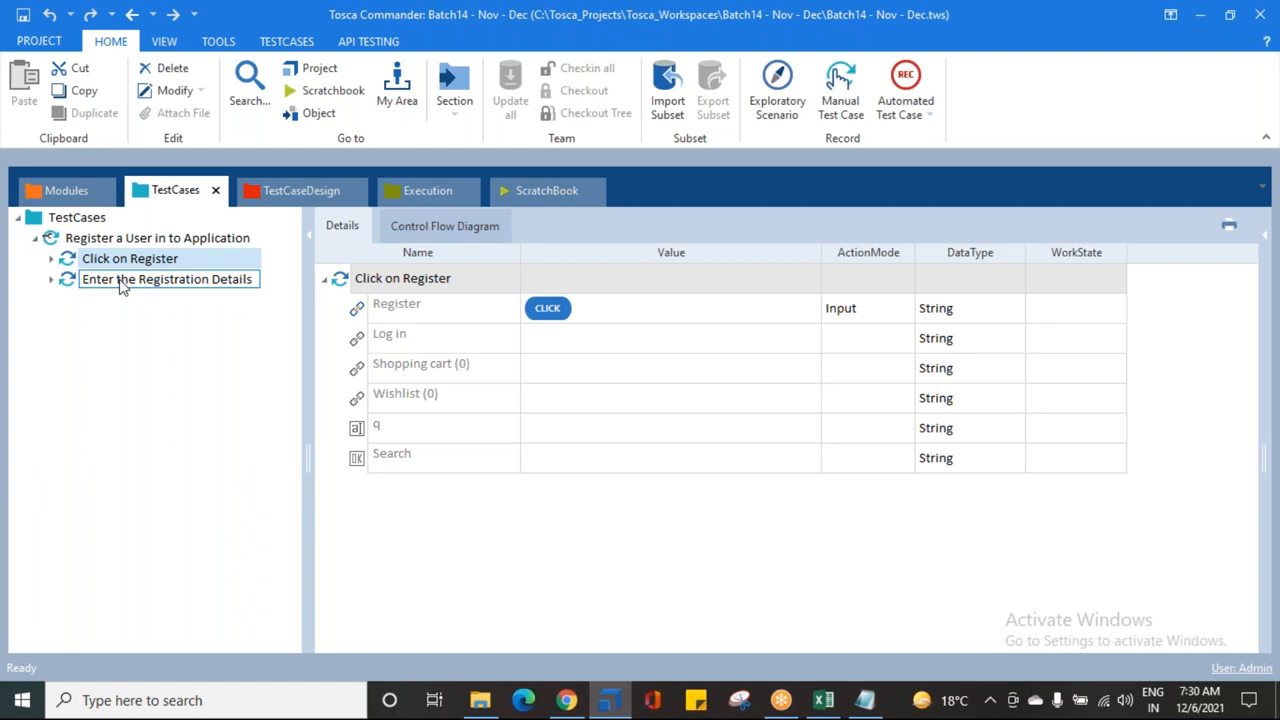
click(123, 281)
ctrl+click(160, 260)
click(108, 283)
click(107, 262)
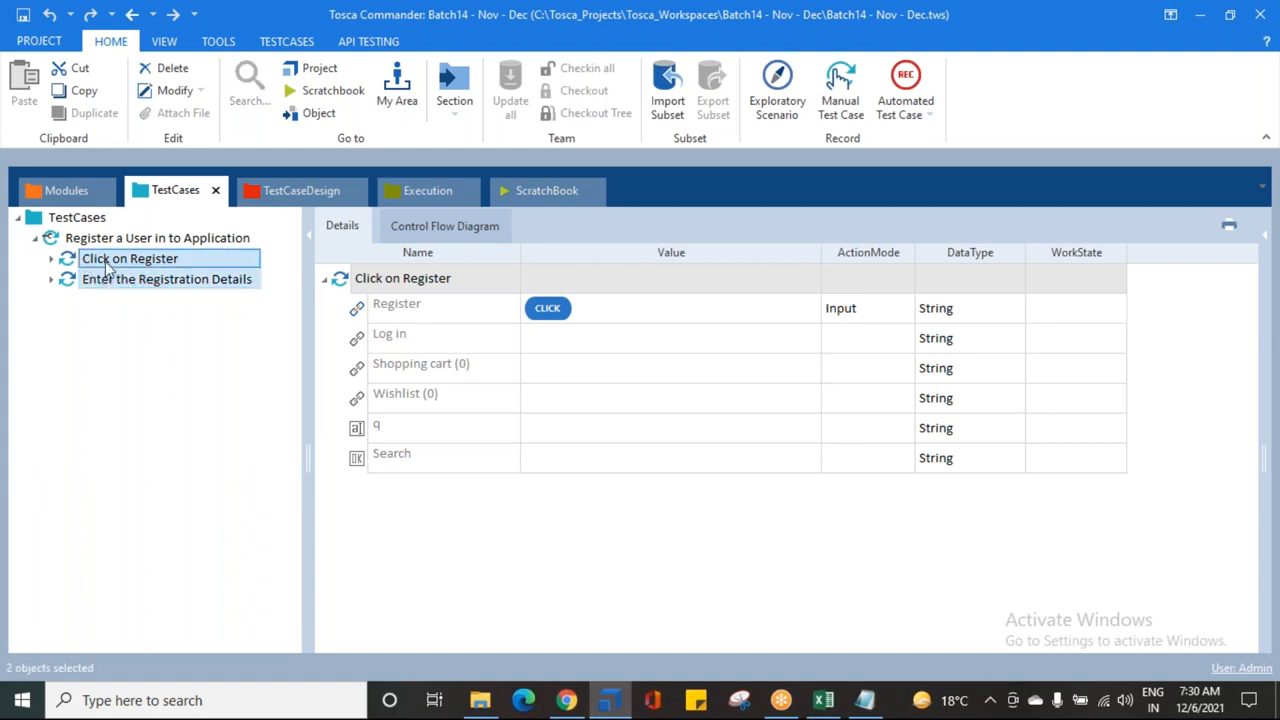
right_click(107, 262)
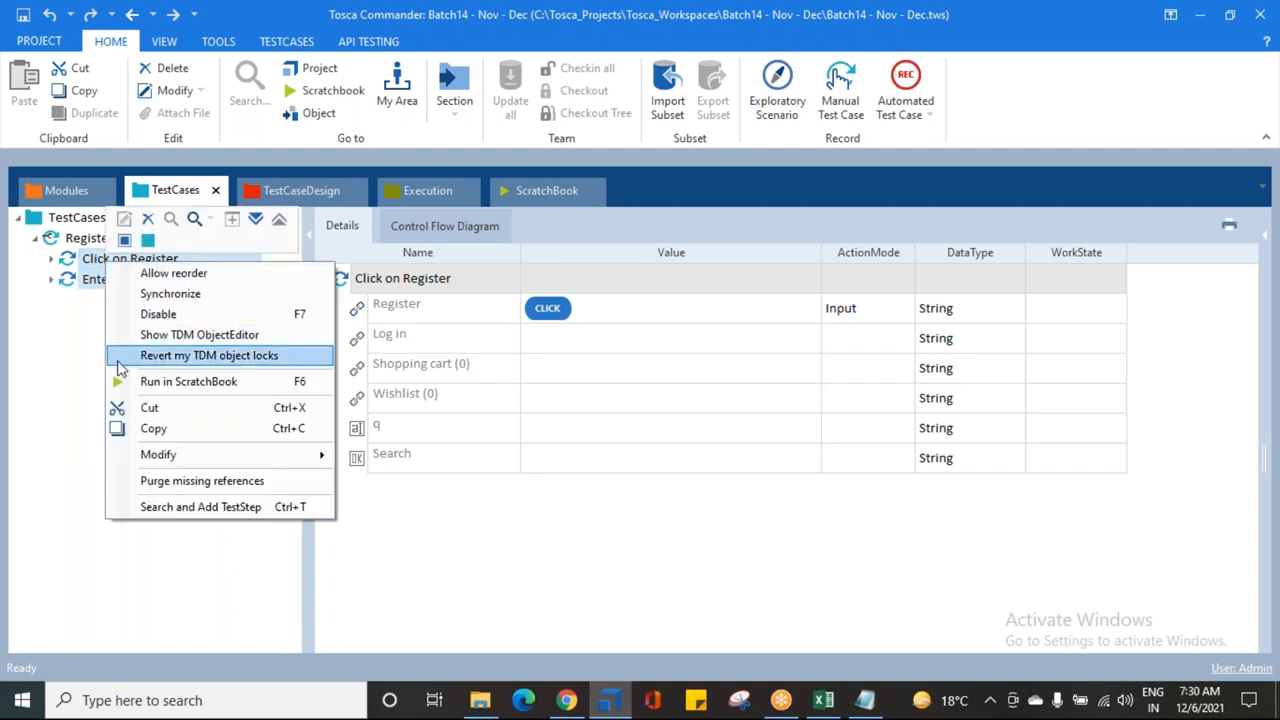
click(180, 382)
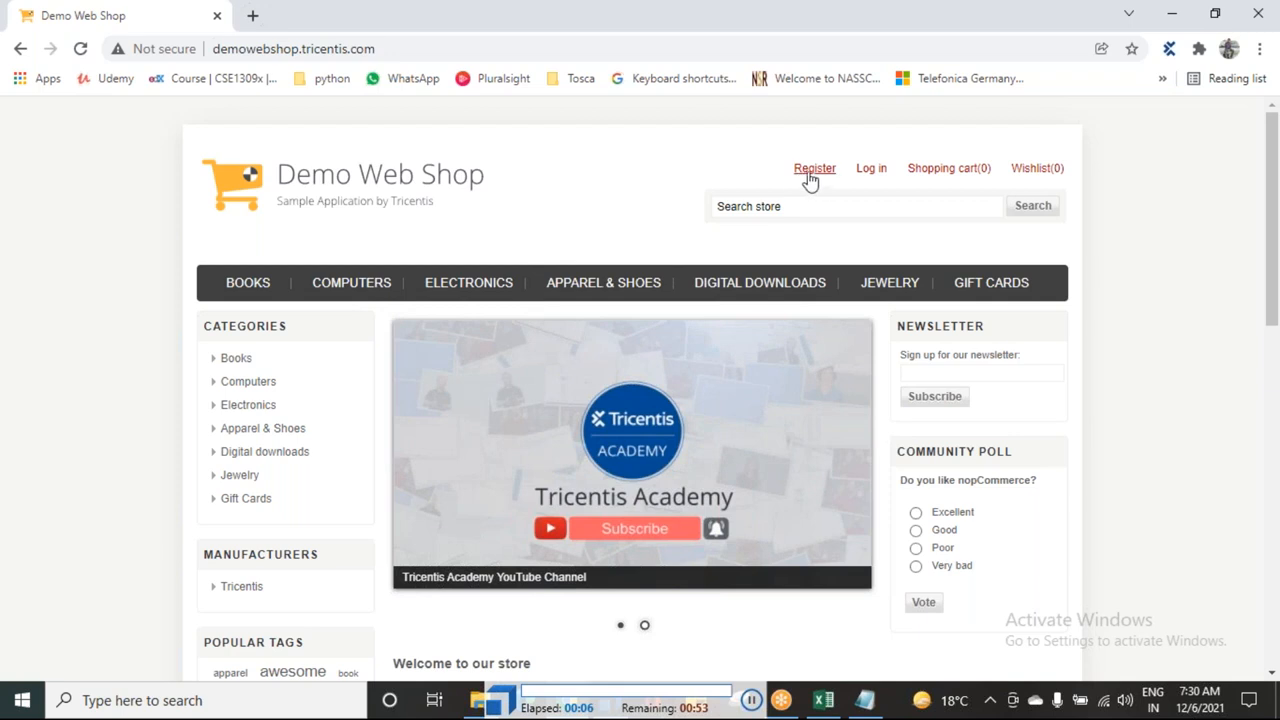
Step: Let the run reach 'Your registration completed' in Demo Web Shop, then return to Tosca Commander
click(811, 176)
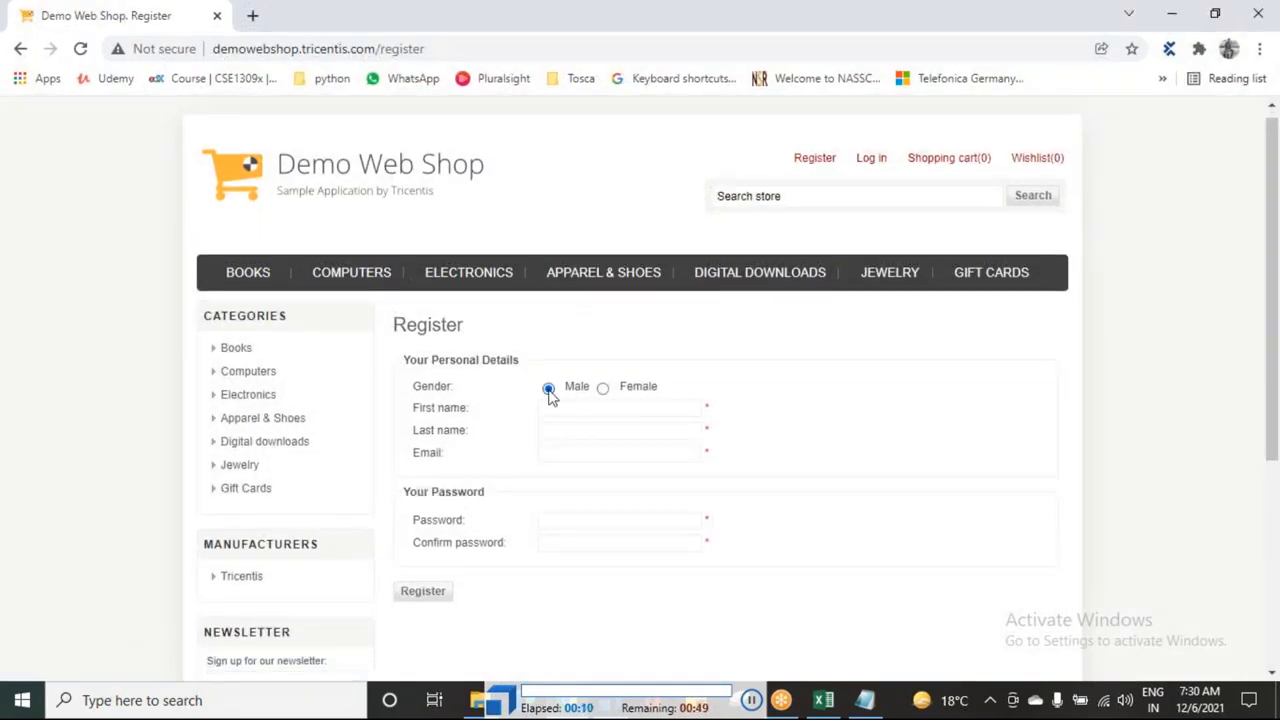
click(423, 390)
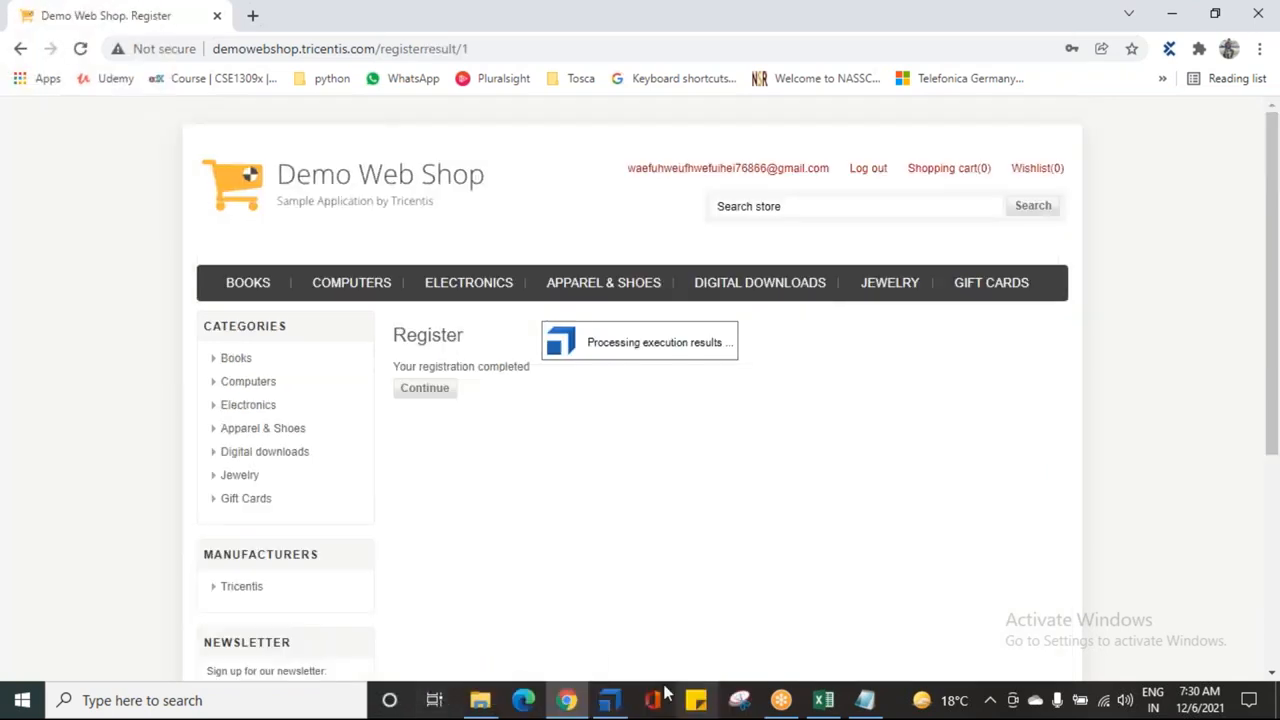
mouse_move(620, 697)
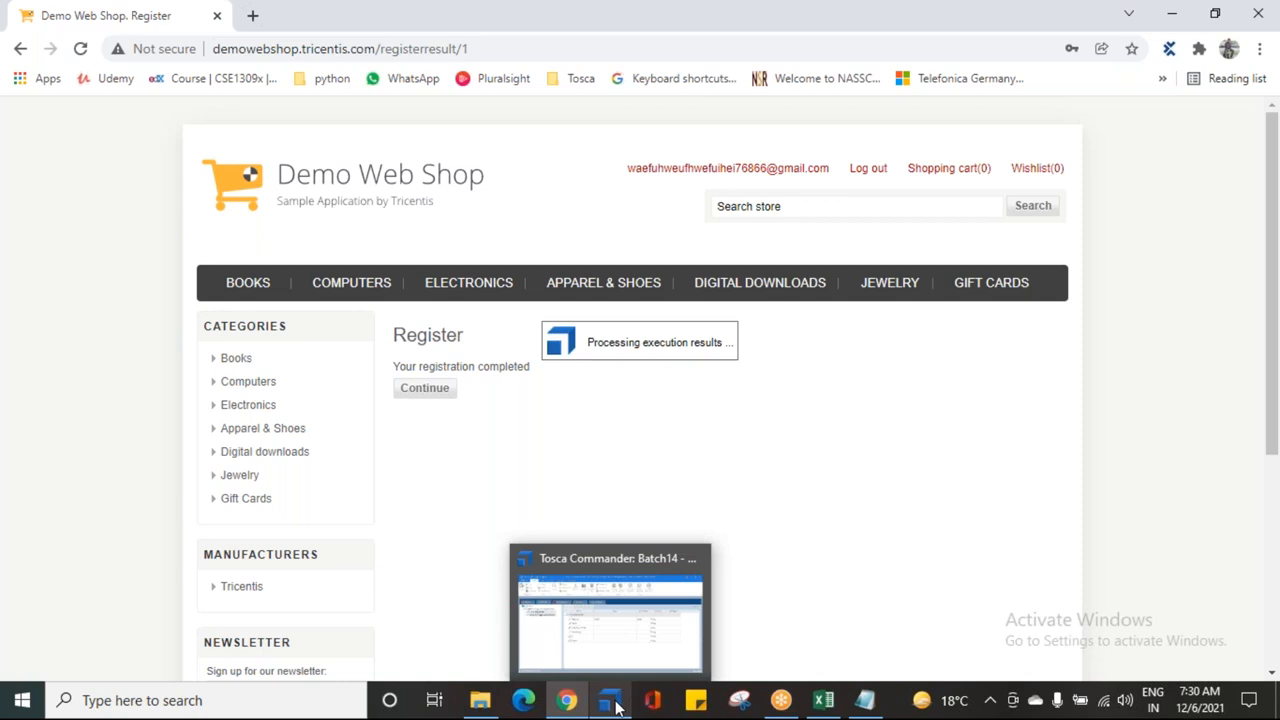
click(612, 640)
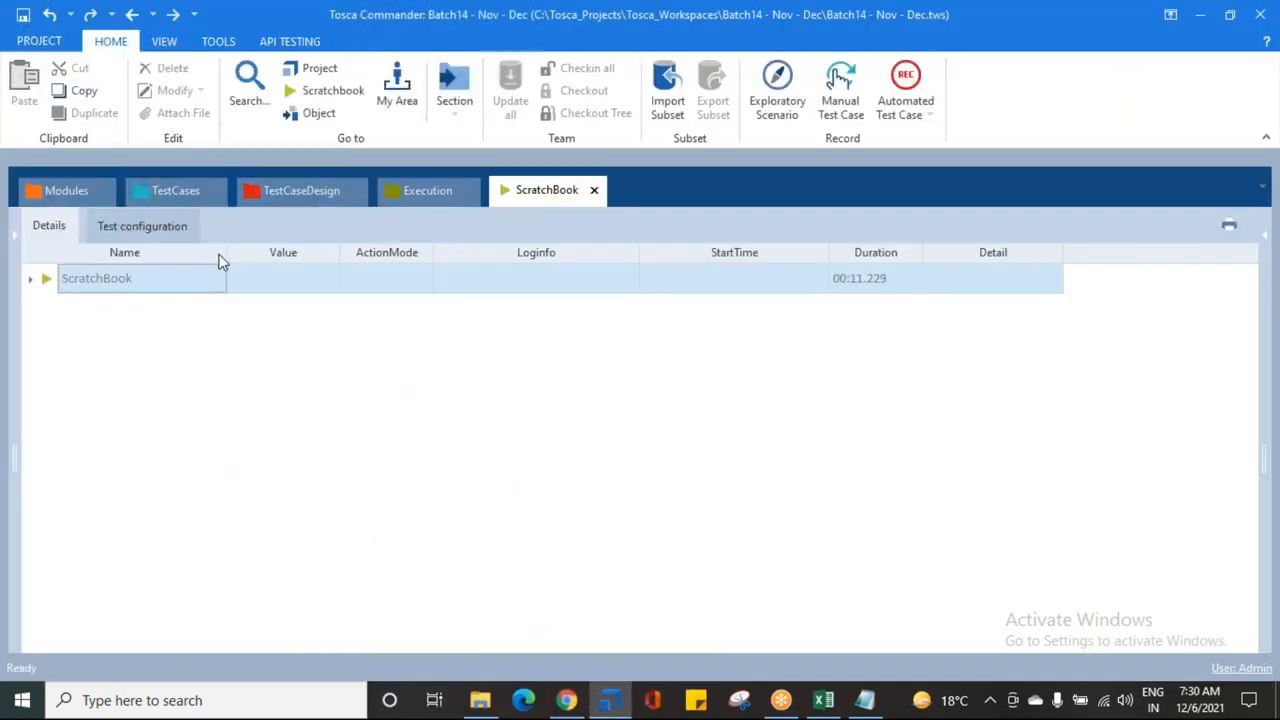
Step: Expand the ScratchBook results for both steps, check the Password result, then return to TestCases
click(30, 279)
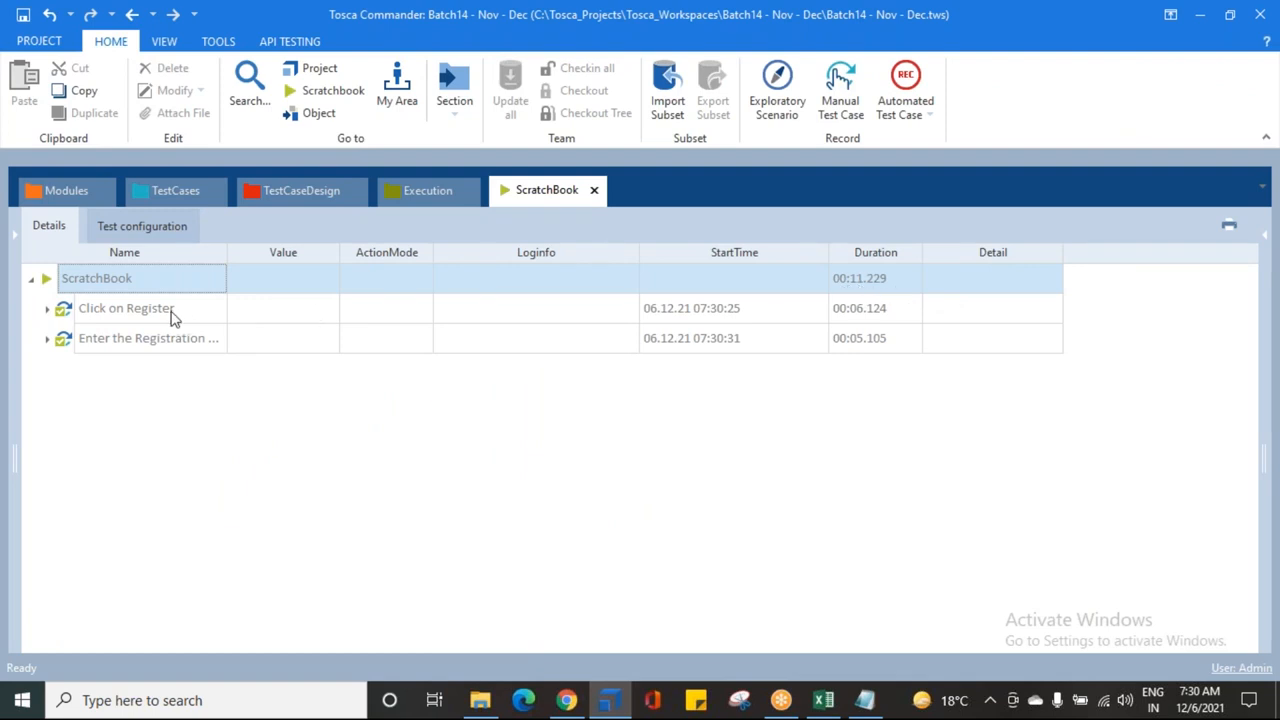
click(47, 309)
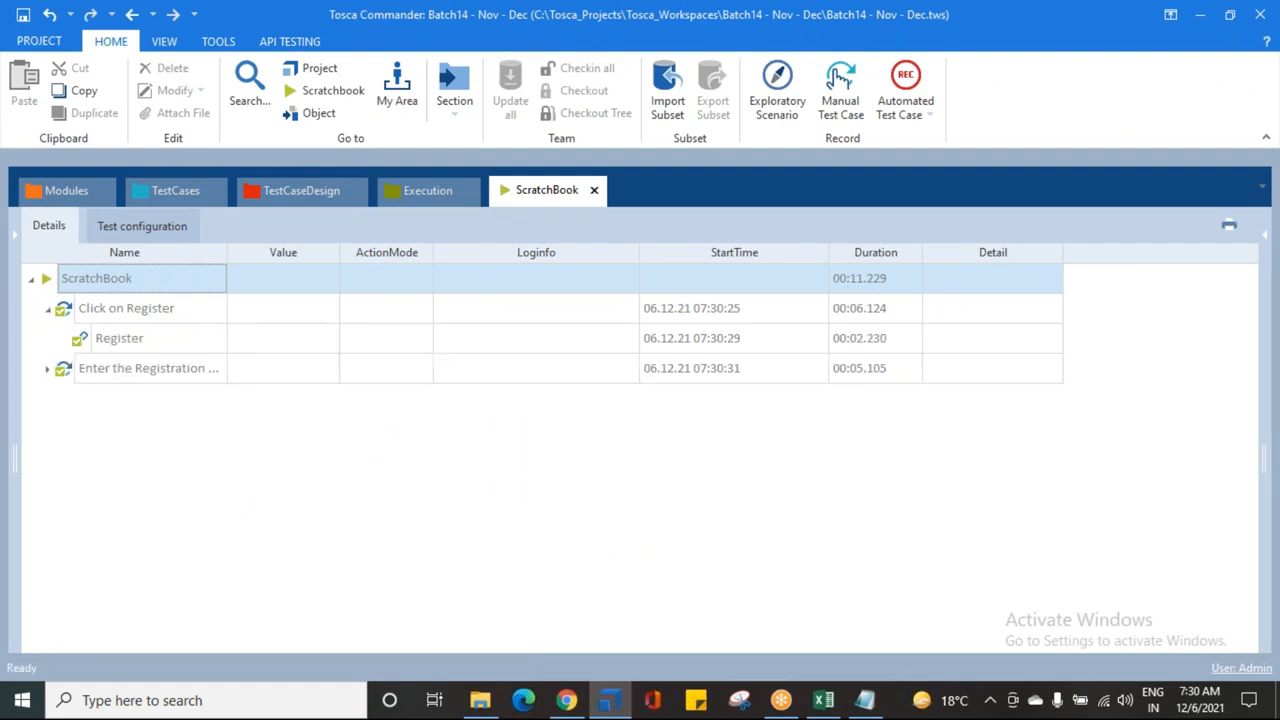
click(47, 368)
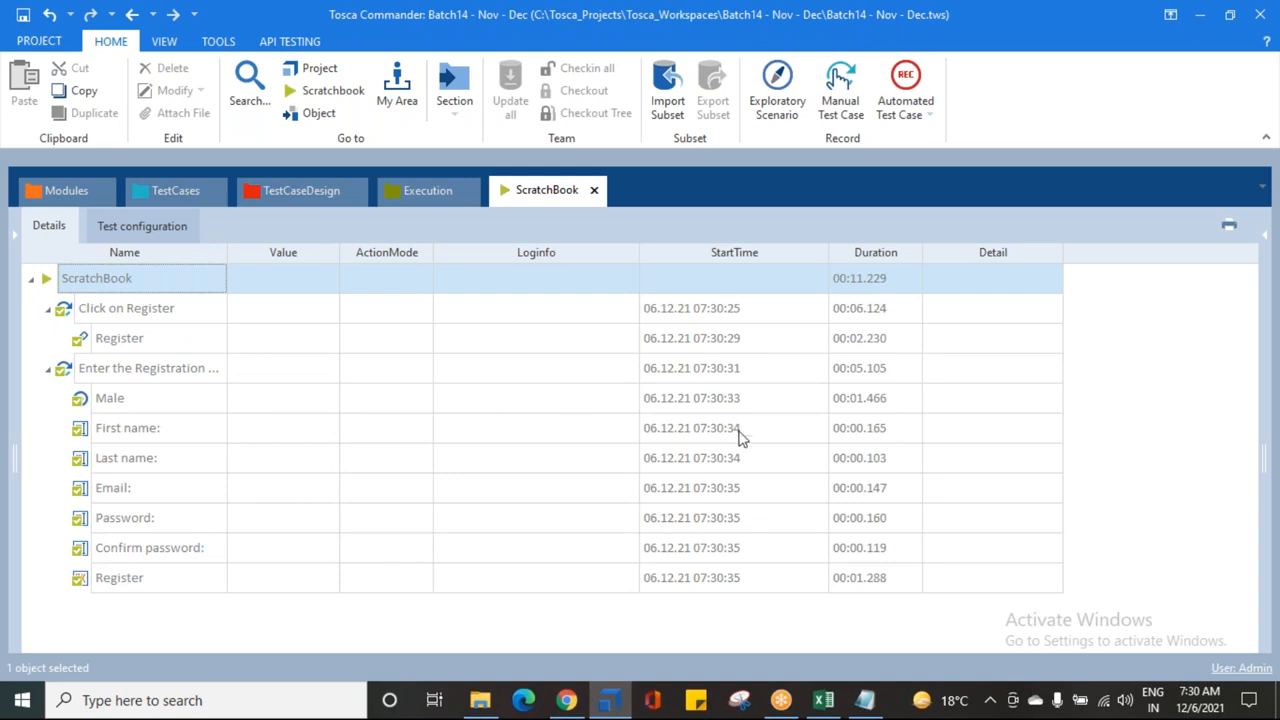
click(845, 520)
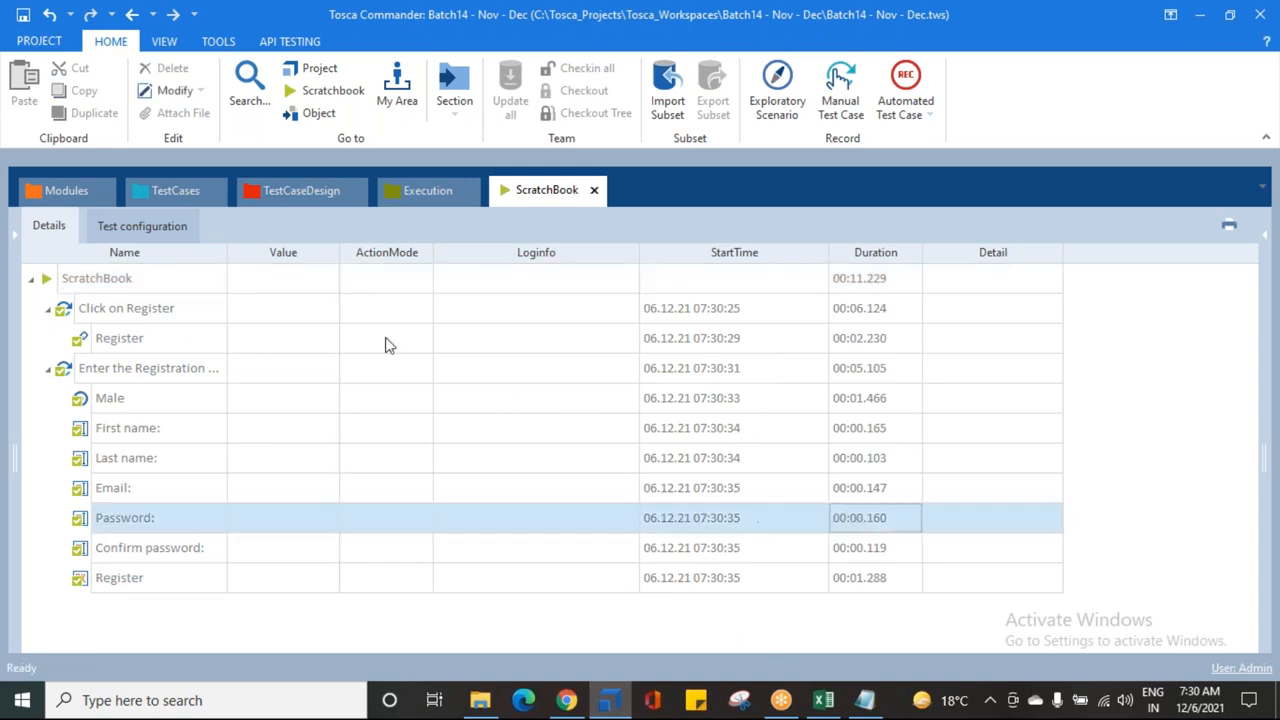
click(155, 192)
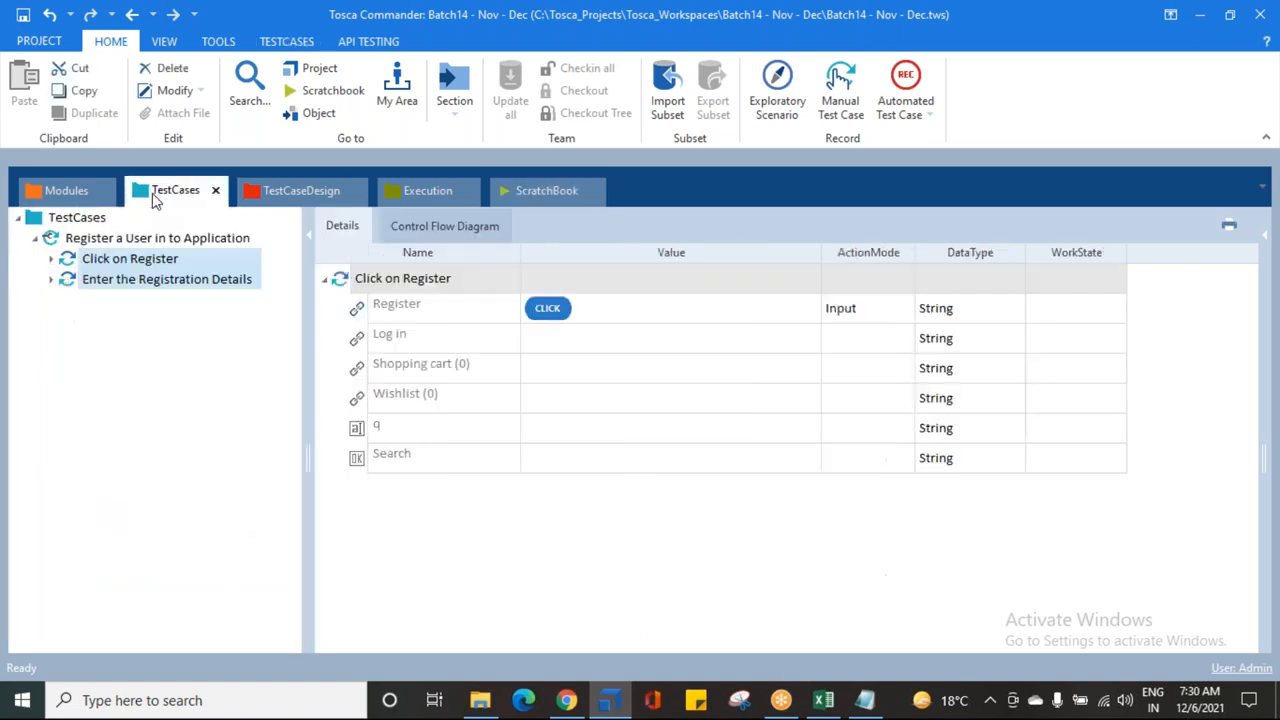
click(66, 283)
click(568, 700)
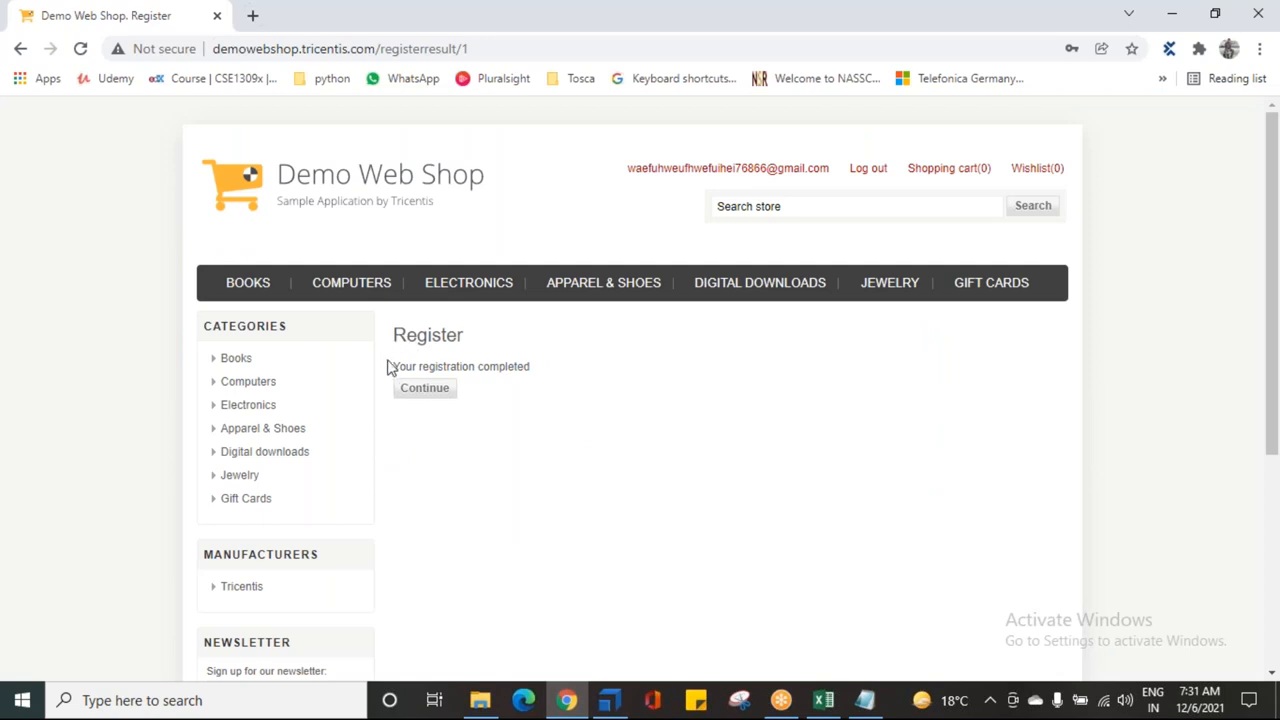
drag(391, 367, 532, 368)
click(495, 470)
click(609, 700)
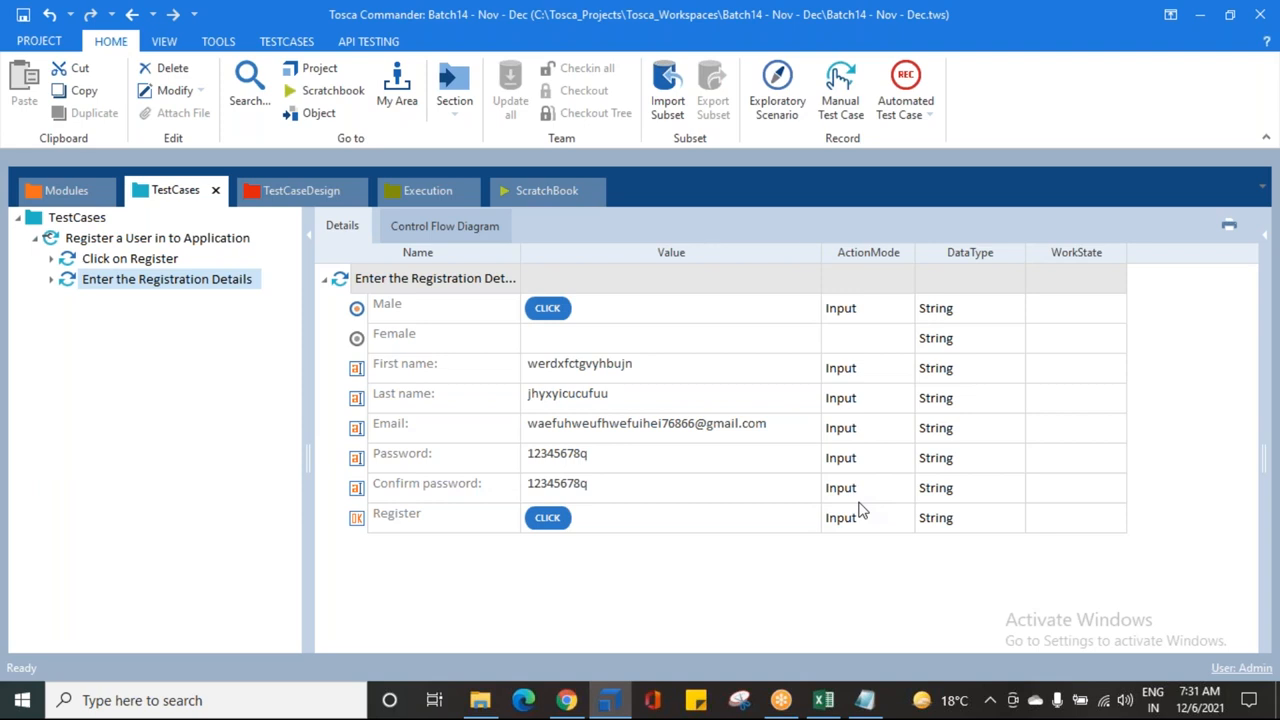
click(576, 706)
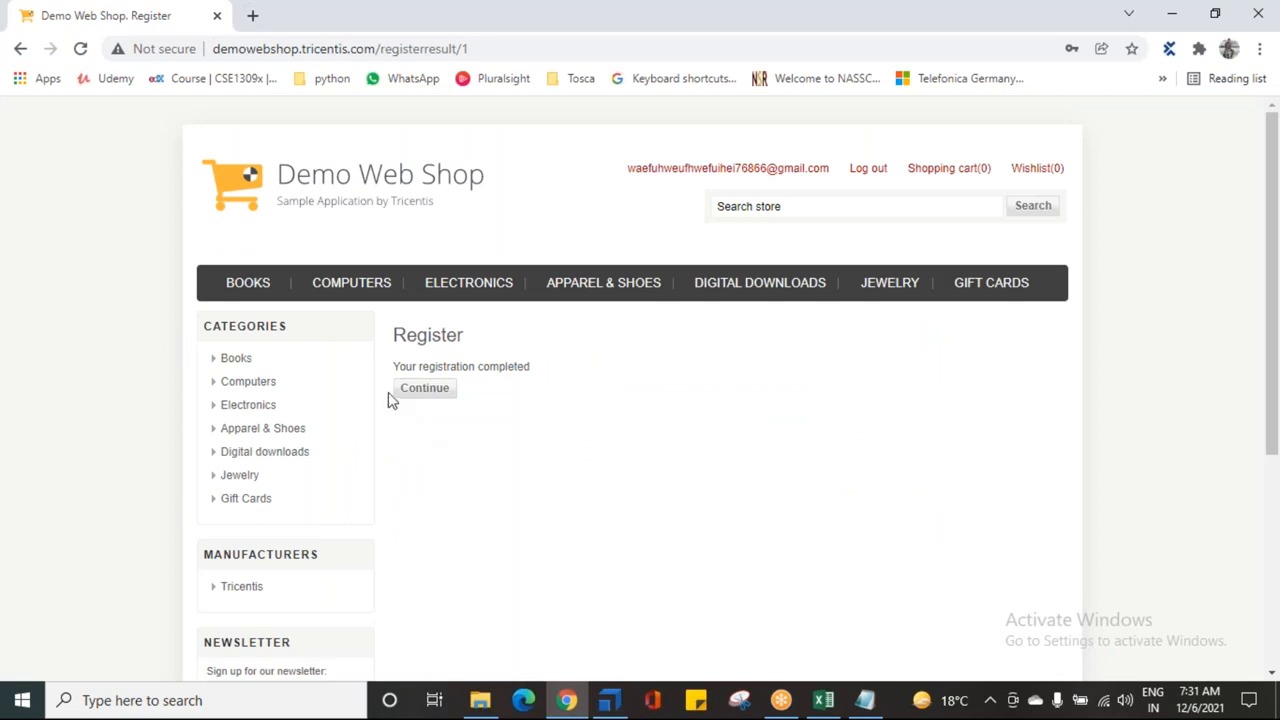
drag(393, 367, 530, 367)
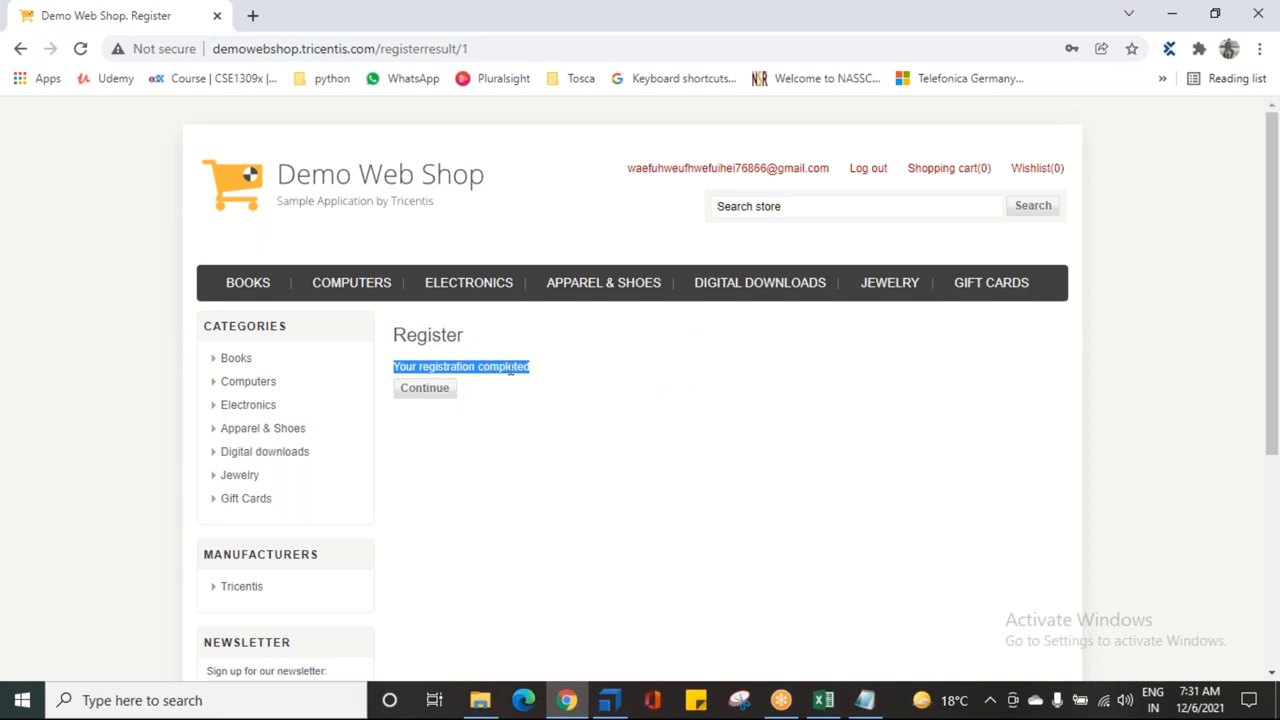
drag(535, 373, 403, 373)
click(642, 419)
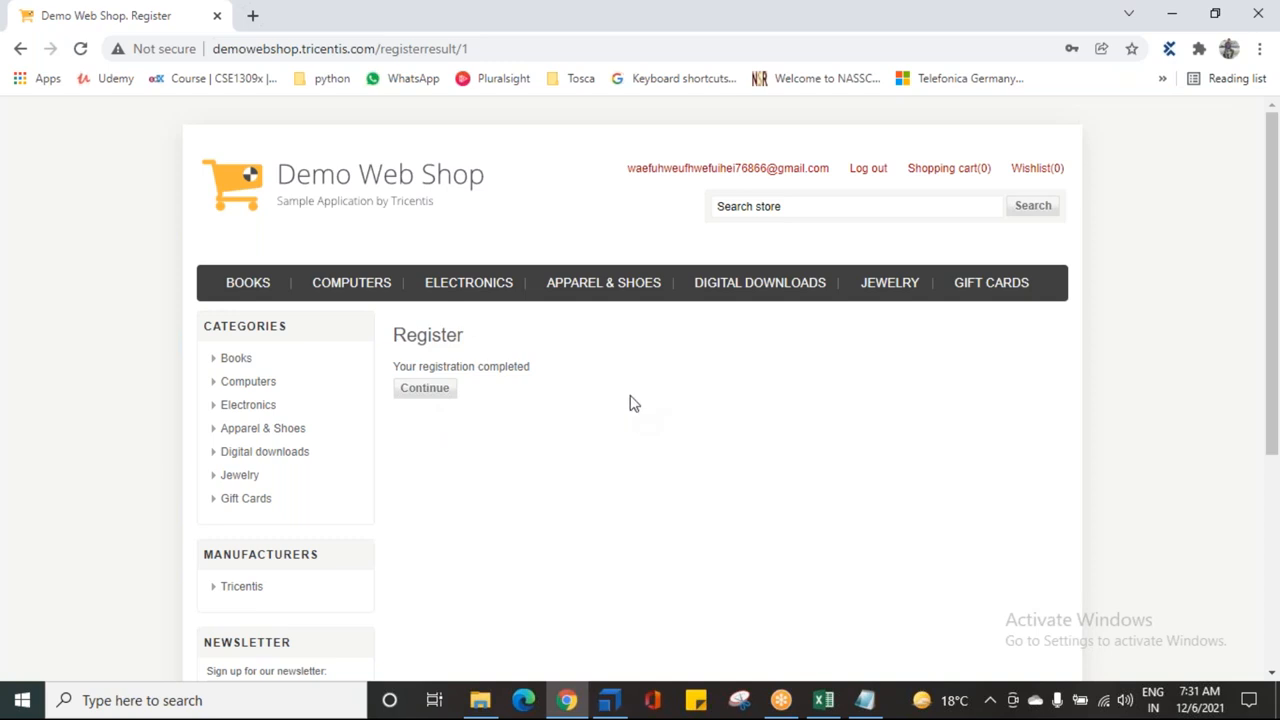
click(609, 700)
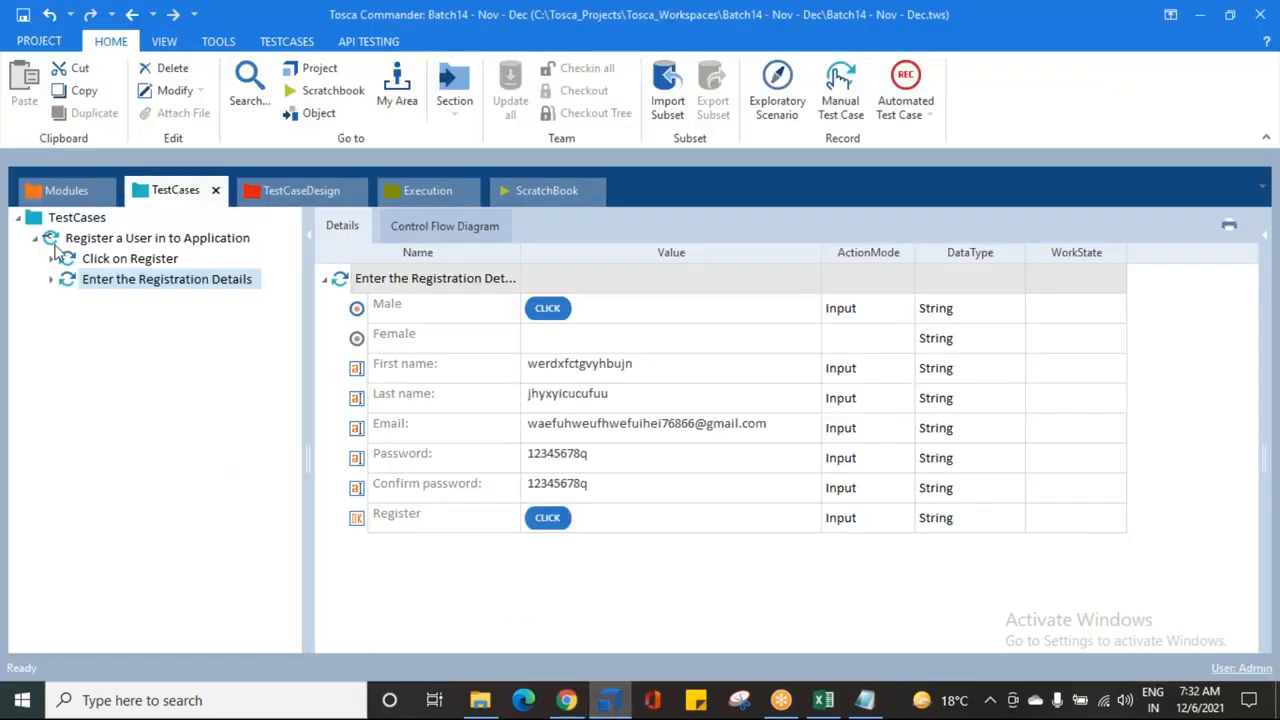
Step: In Modules, choose Scan > Application on the DEMO WEB SHOP MODULES folder
click(30, 188)
click(50, 262)
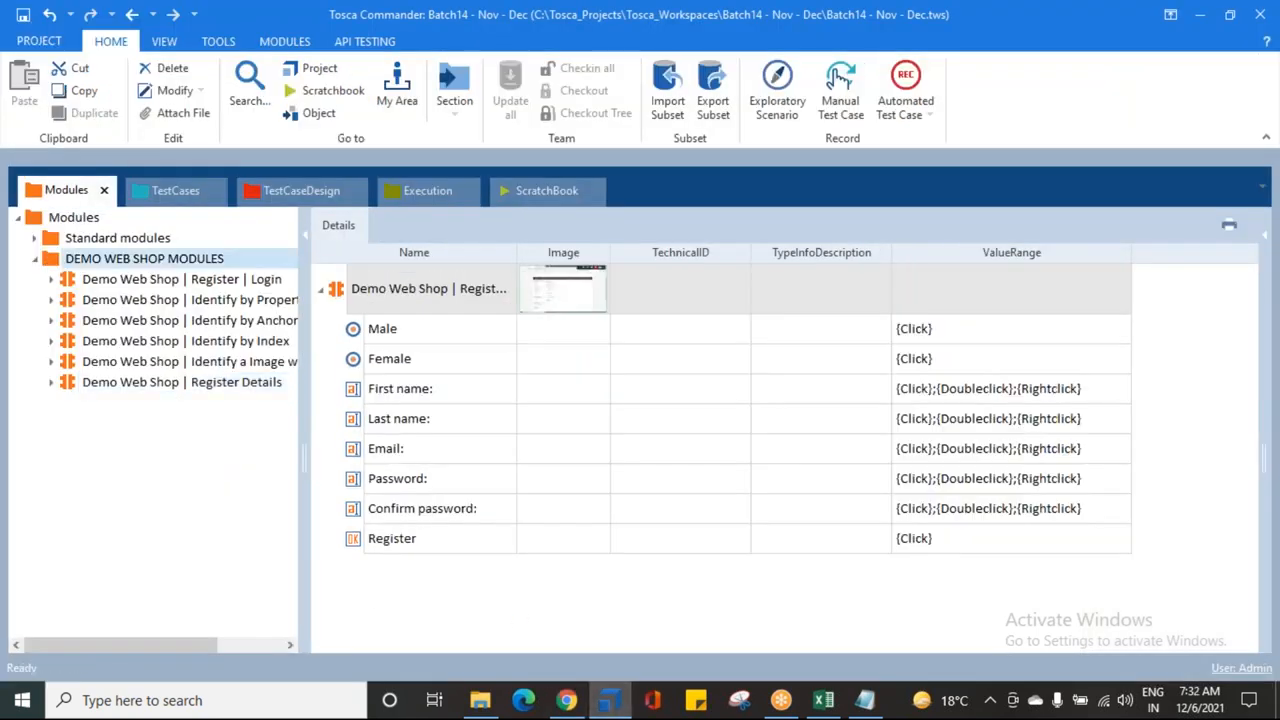
right_click(52, 260)
mouse_move(275, 369)
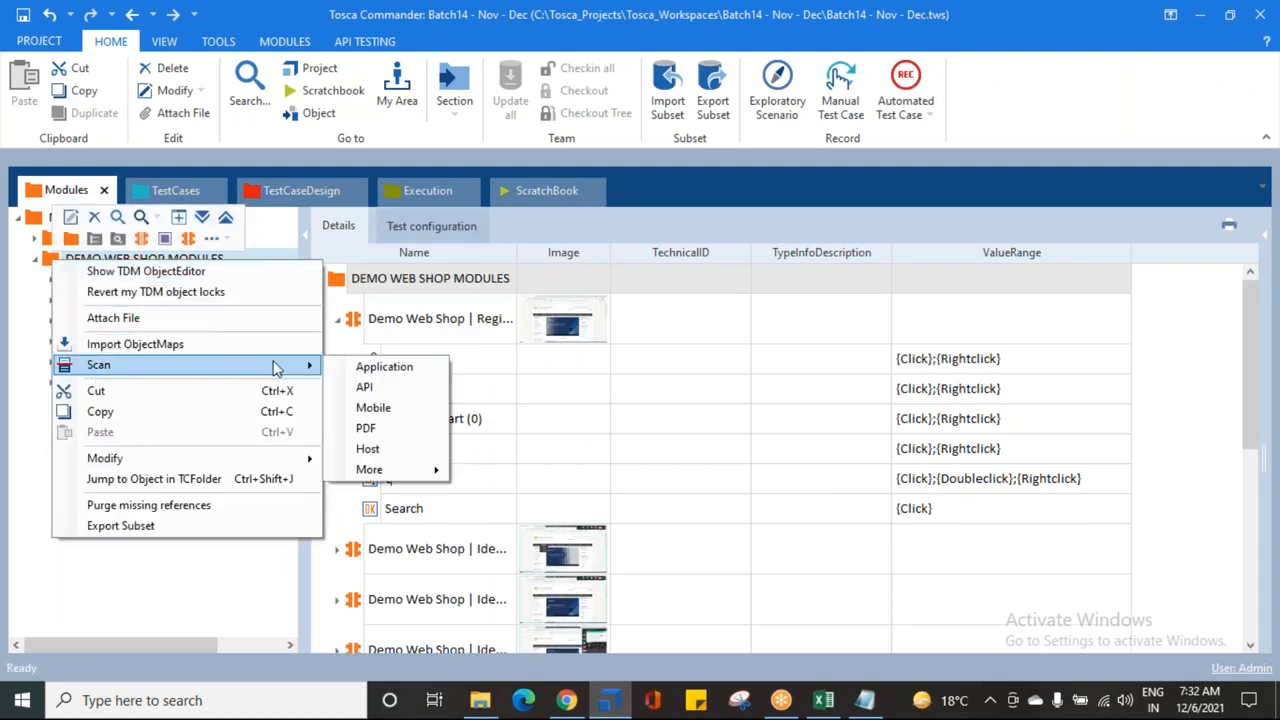
click(372, 366)
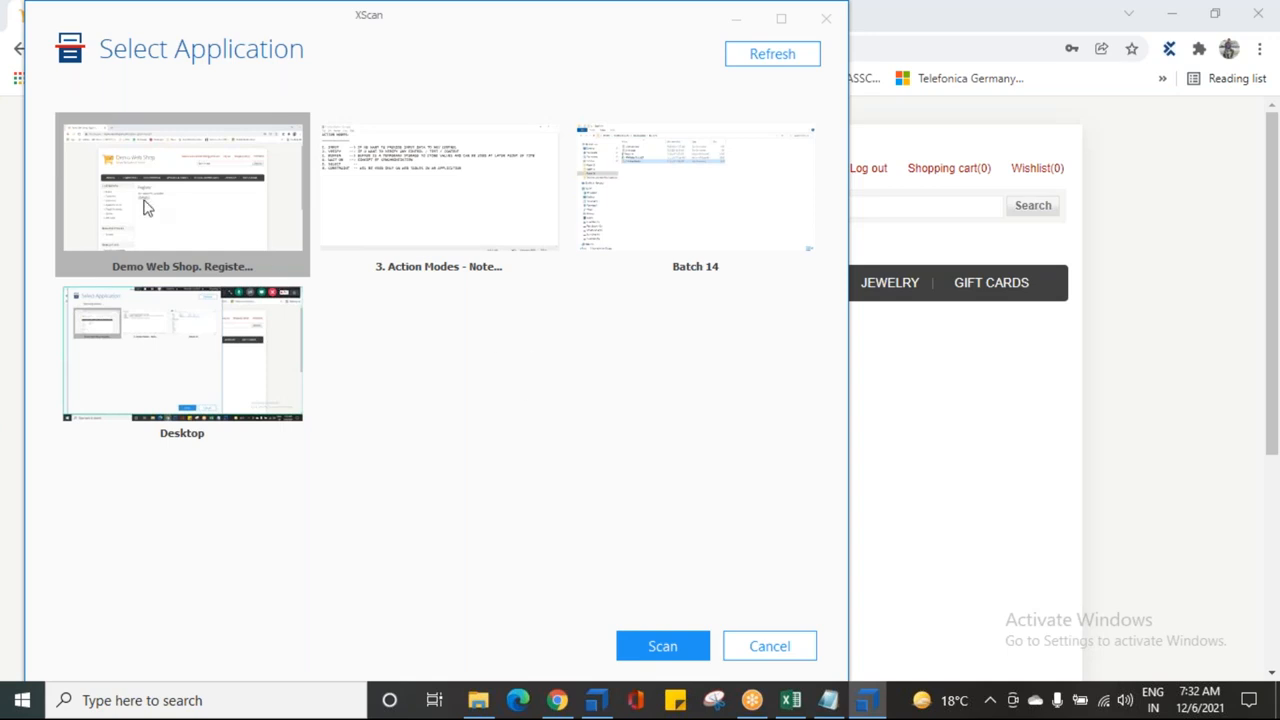
Step: Scan the Demo Web Shop page, picking the registration completed message and Continue button, then maximize XScan
click(660, 647)
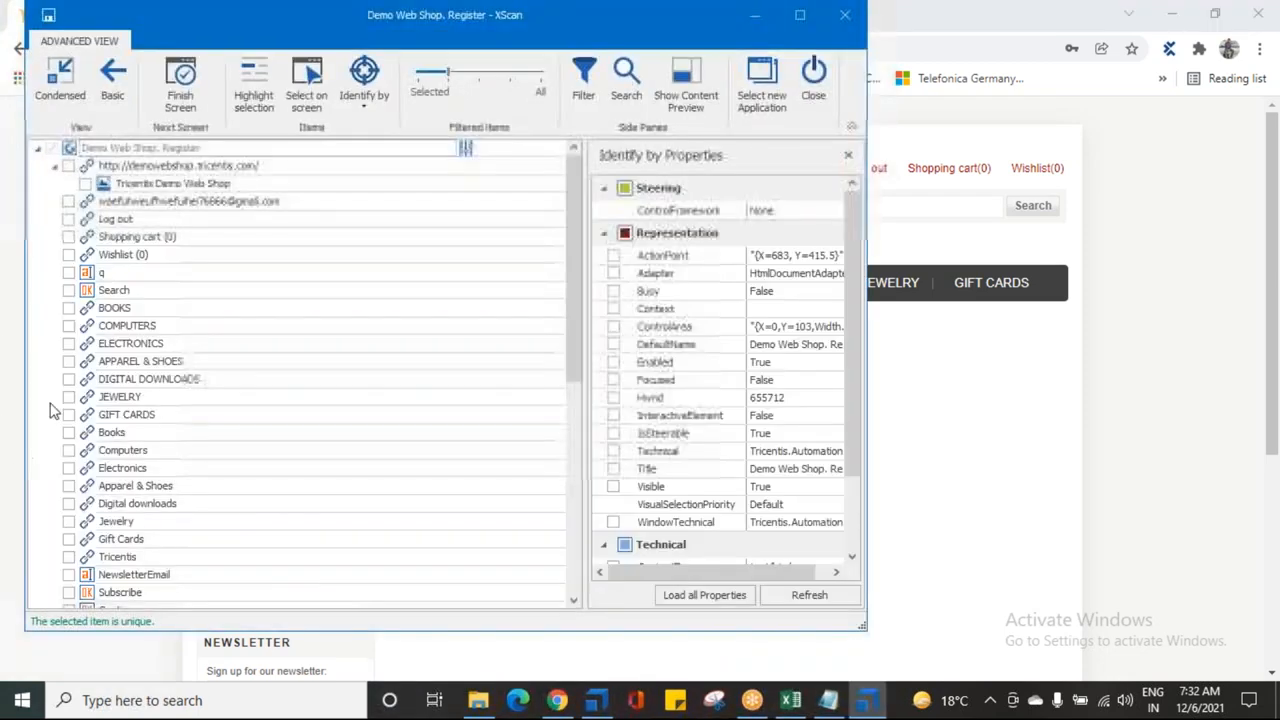
drag(177, 20, 786, 319)
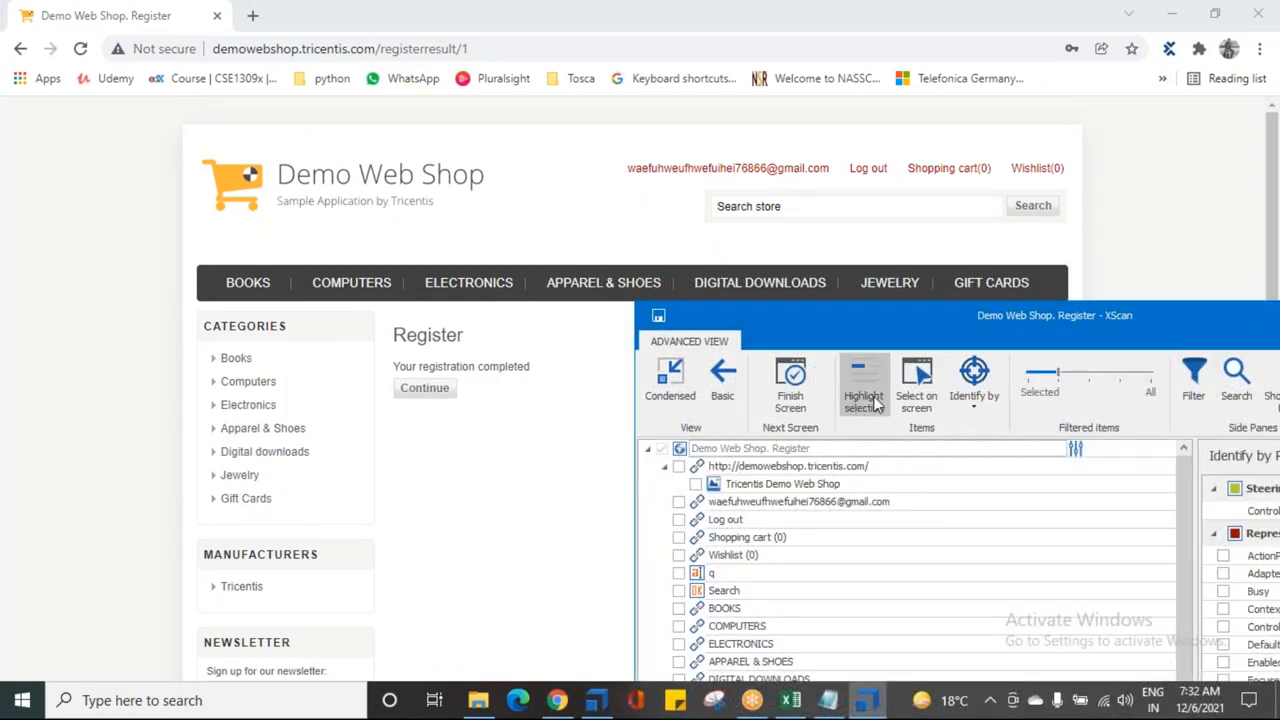
click(917, 378)
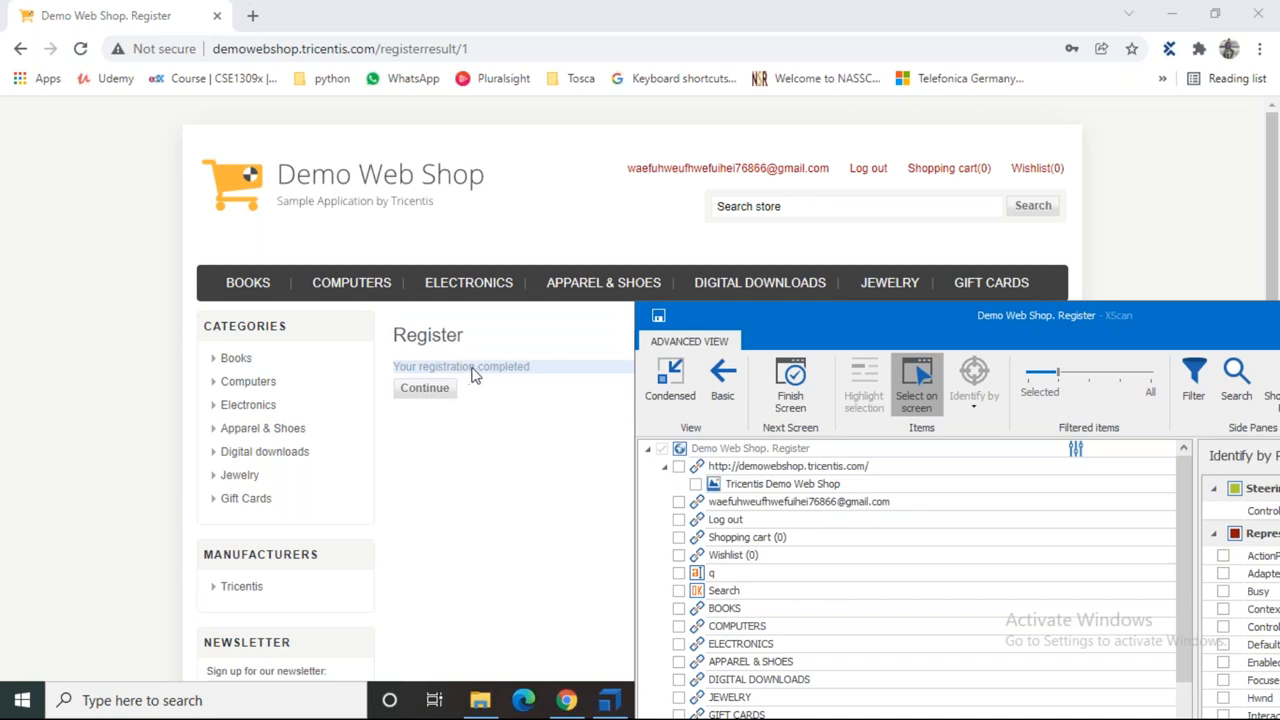
click(474, 370)
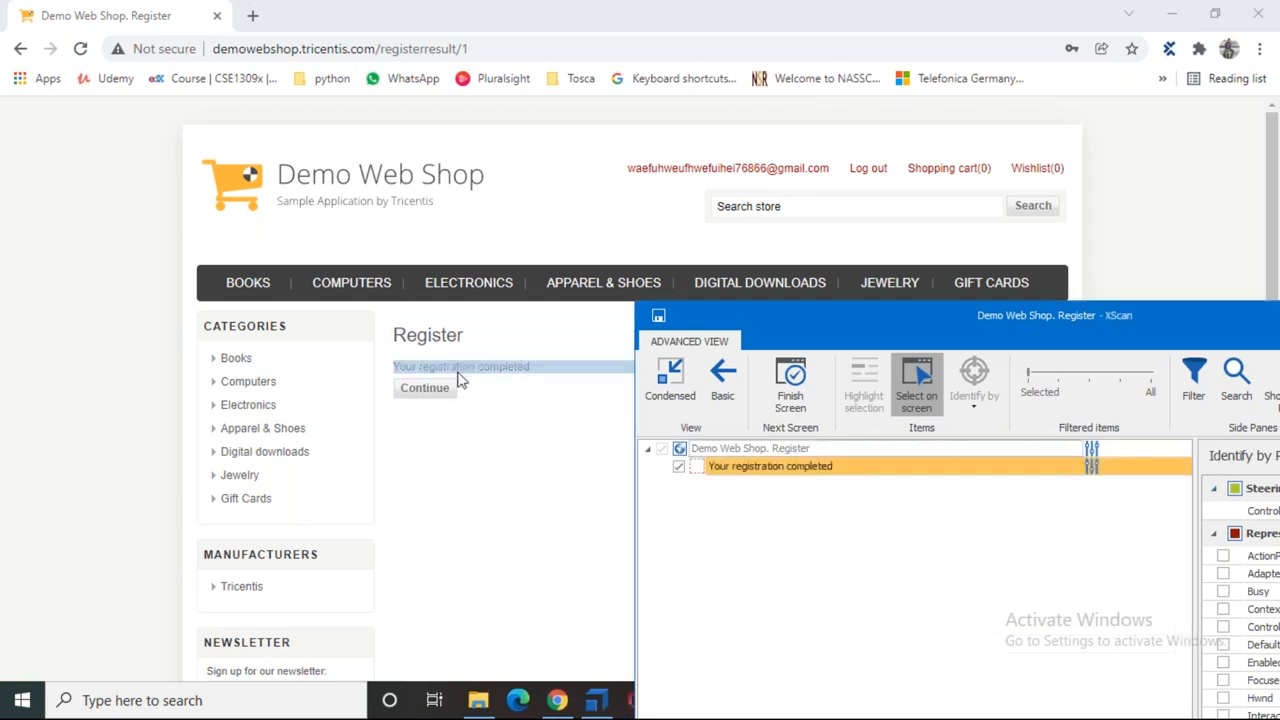
click(427, 392)
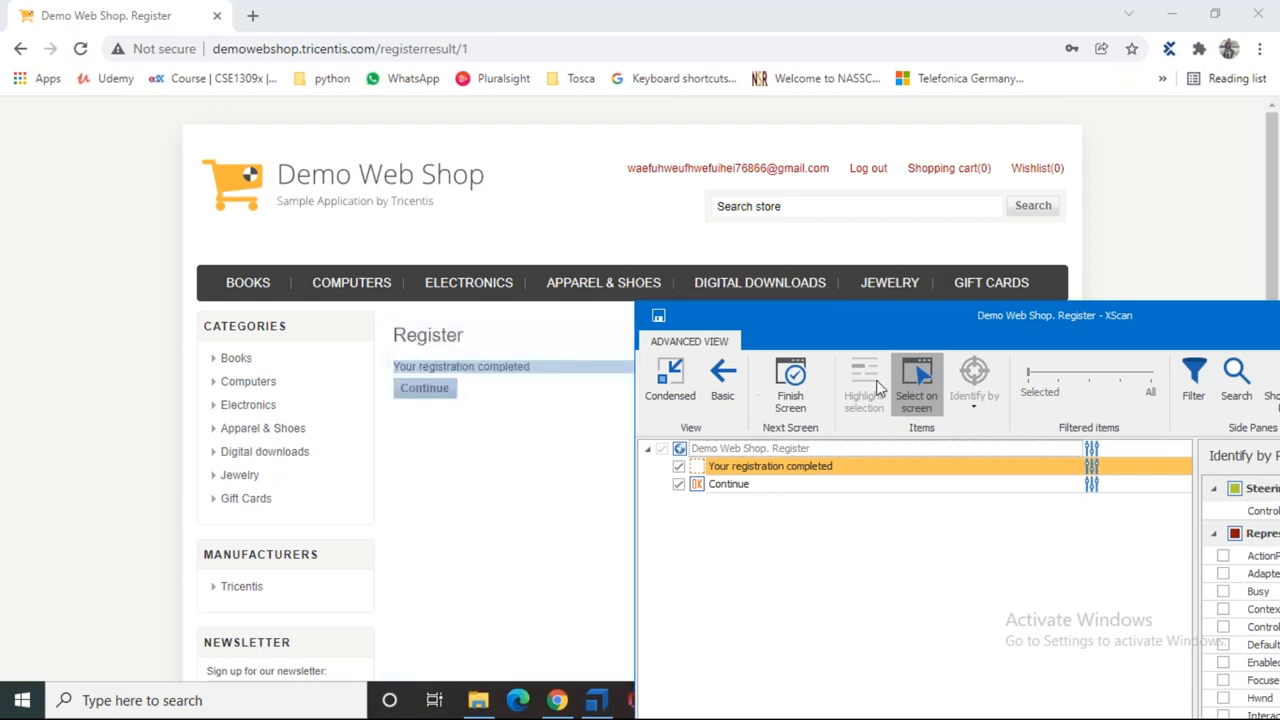
click(920, 385)
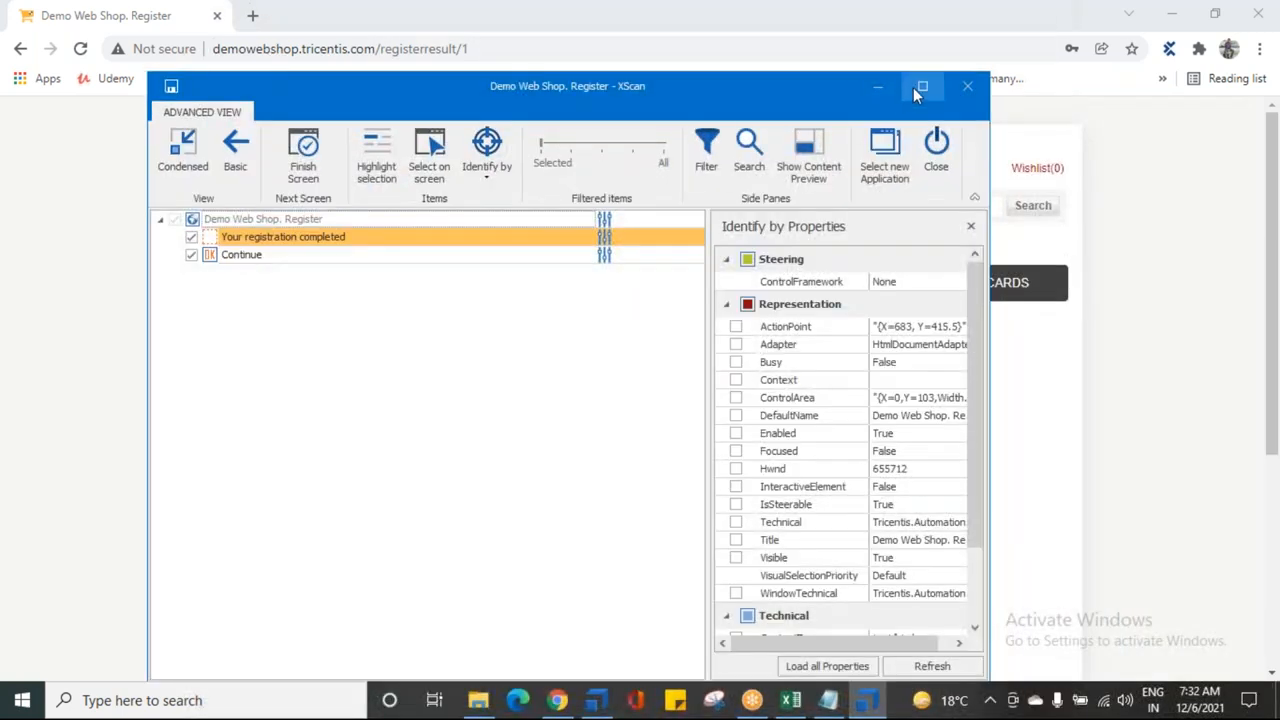
click(913, 87)
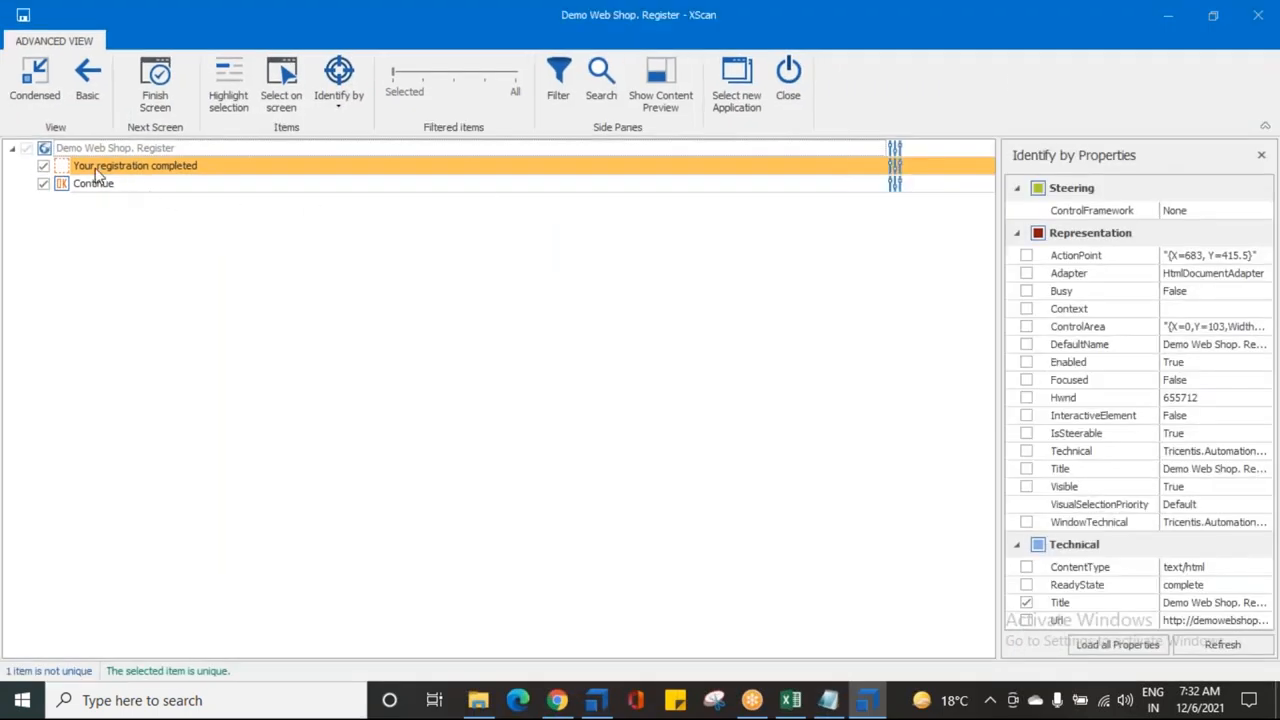
Step: Identify the registration message by OuterText and ClassName instead of InnerText
click(97, 170)
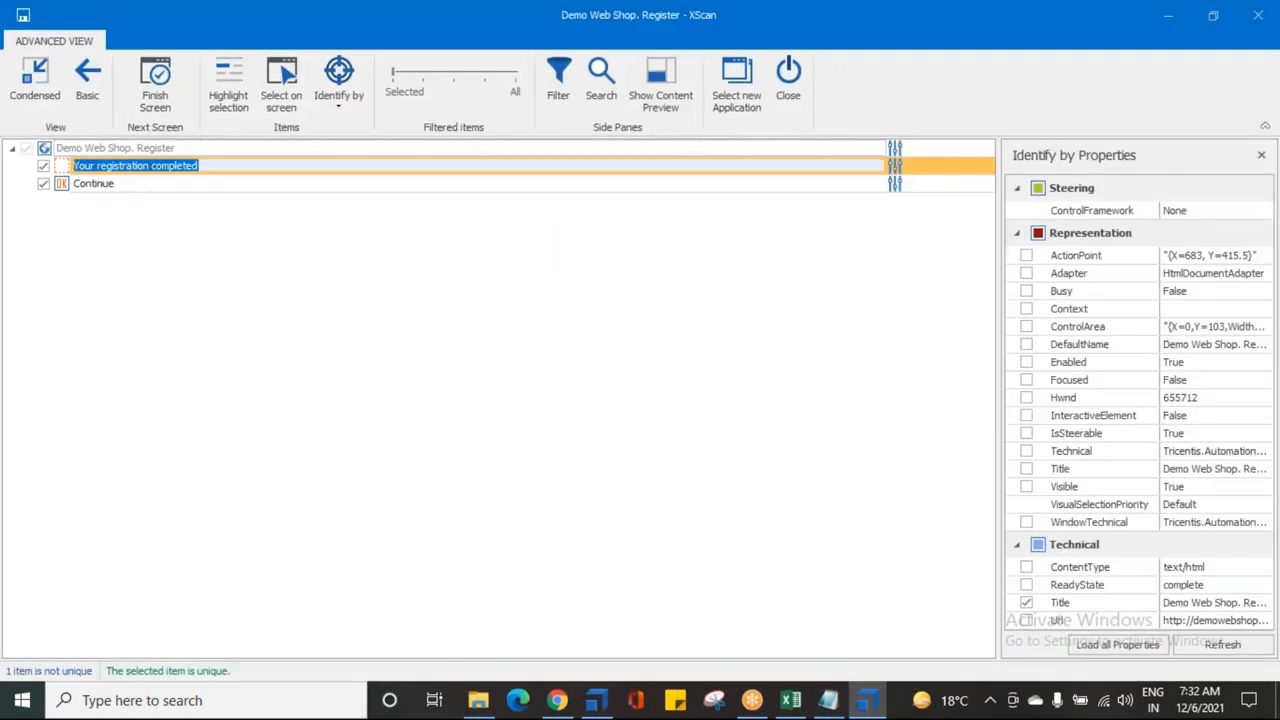
drag(1000, 368, 713, 372)
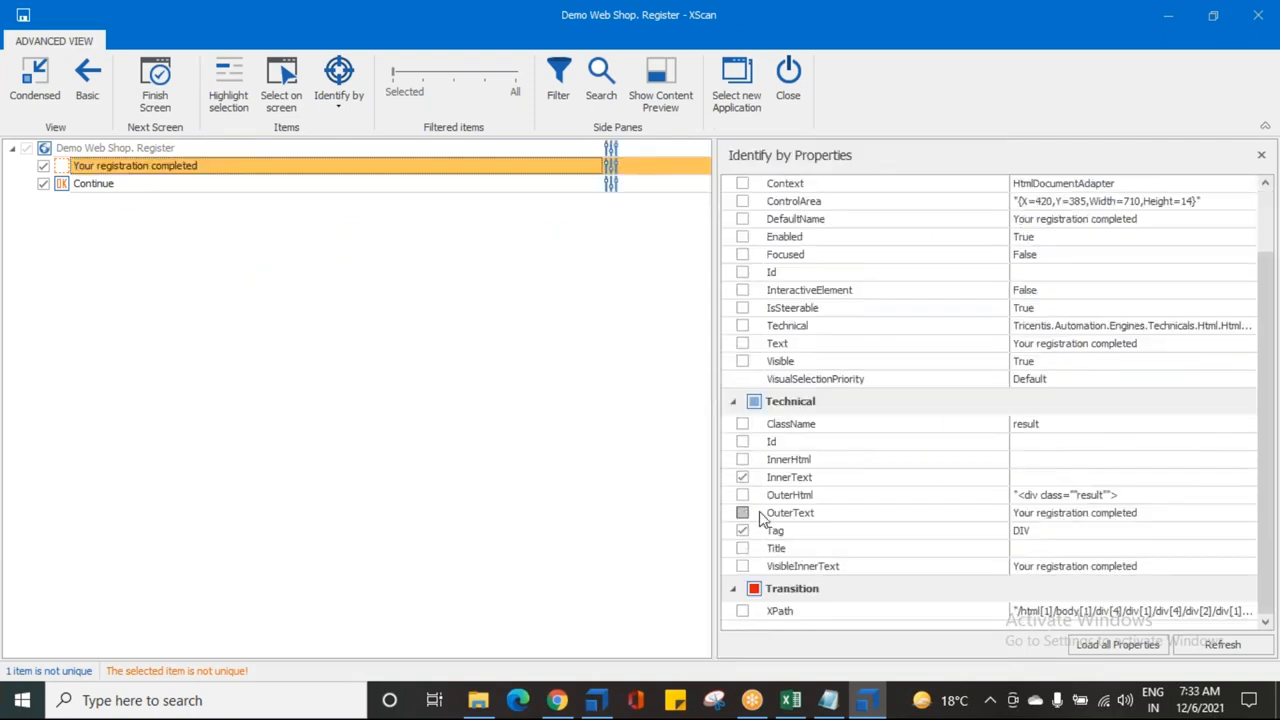
click(742, 512)
click(742, 480)
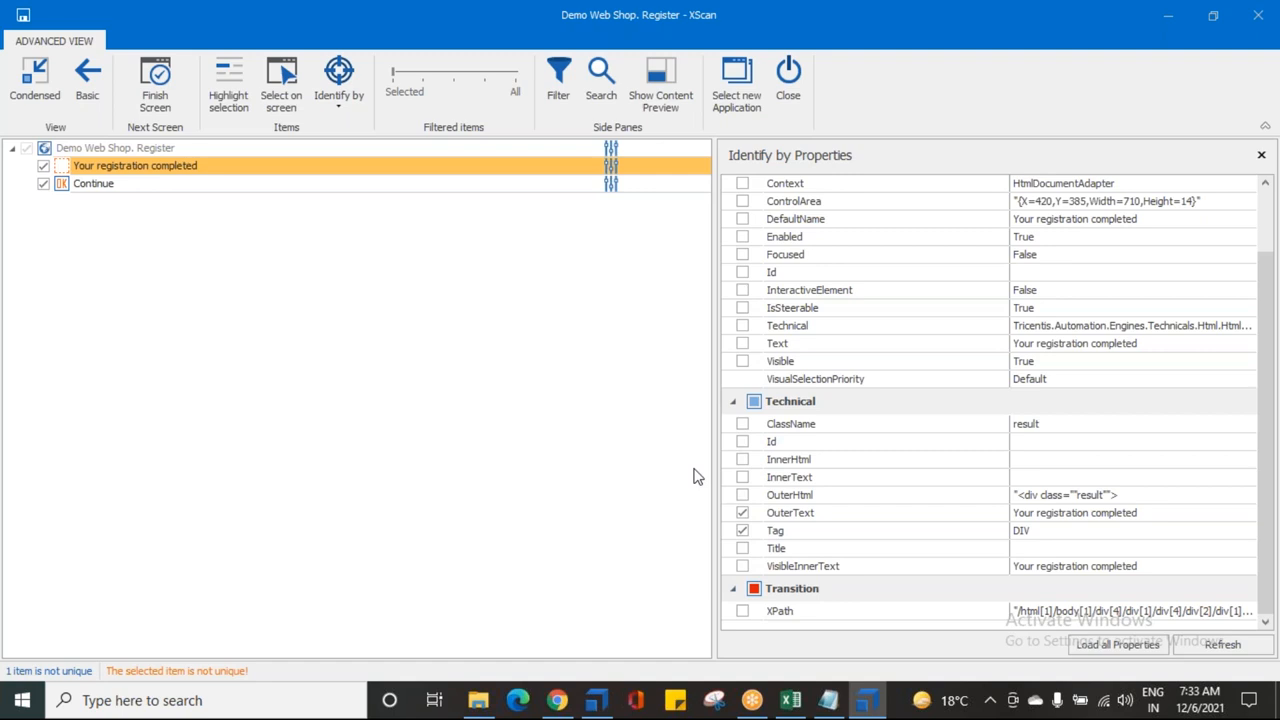
click(742, 423)
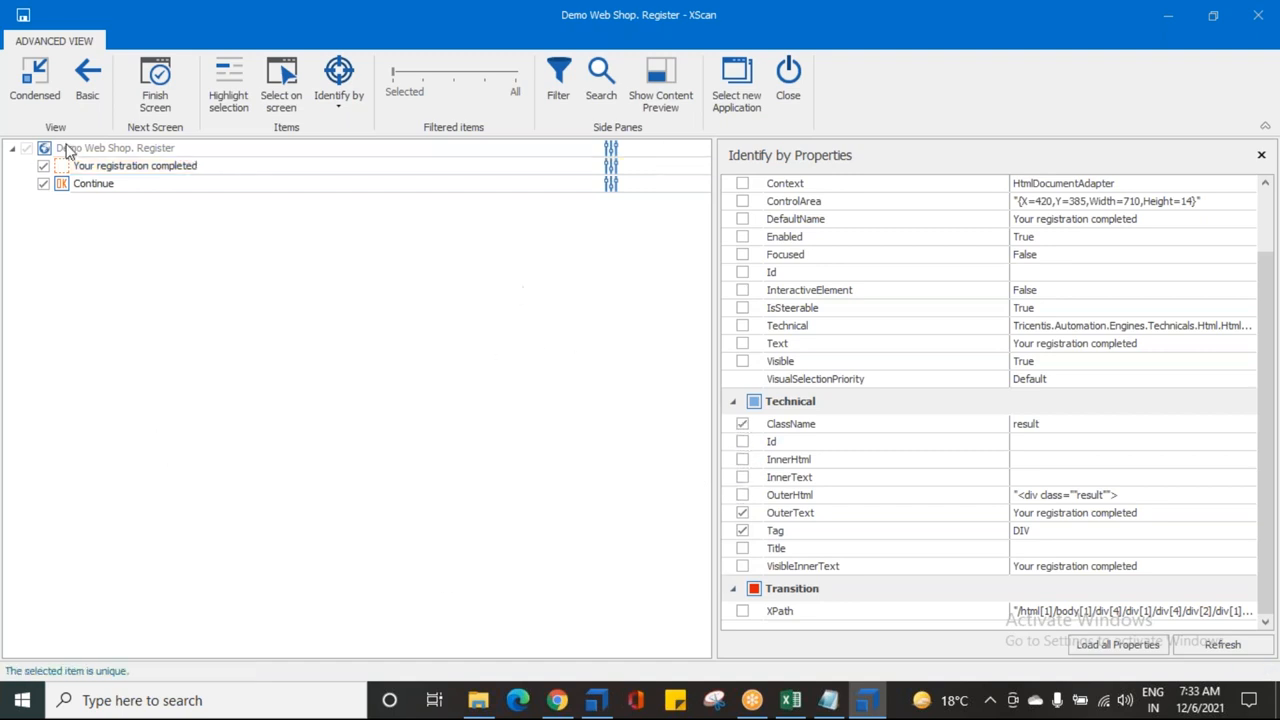
Step: Rename the message 'Your registration completed - Success Message', save the module and close XScan
click(142, 168)
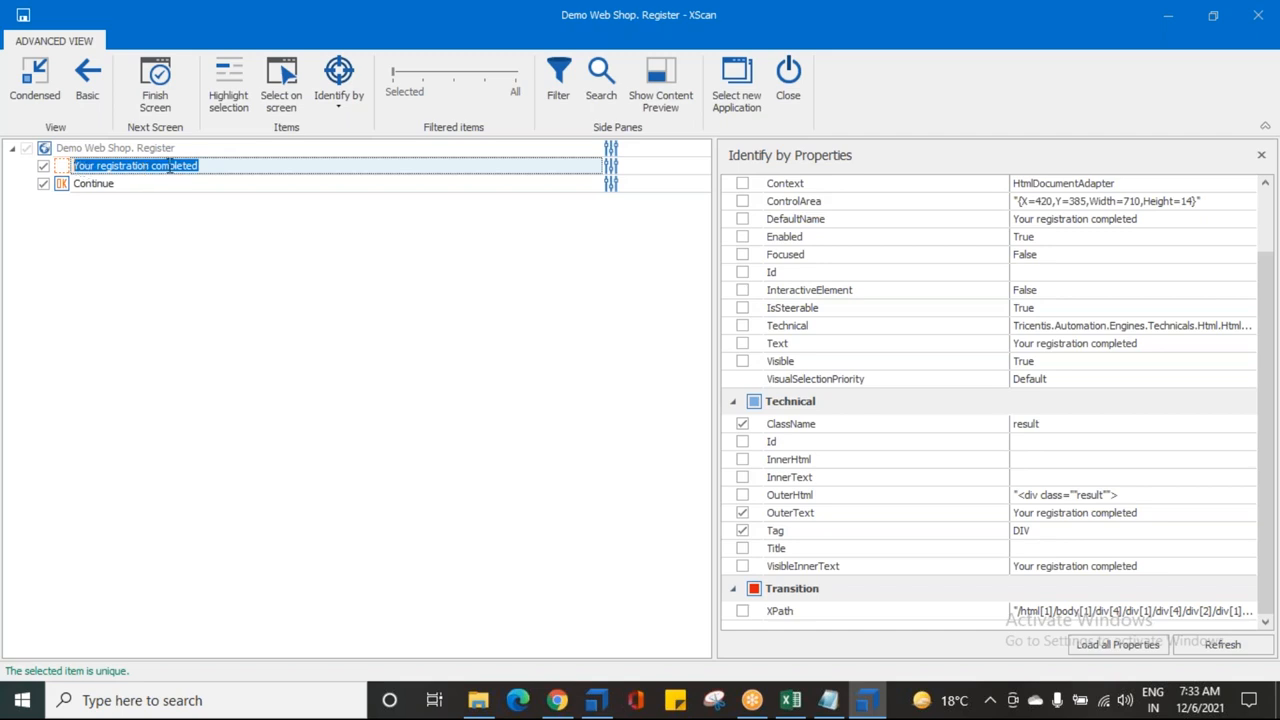
click(214, 166)
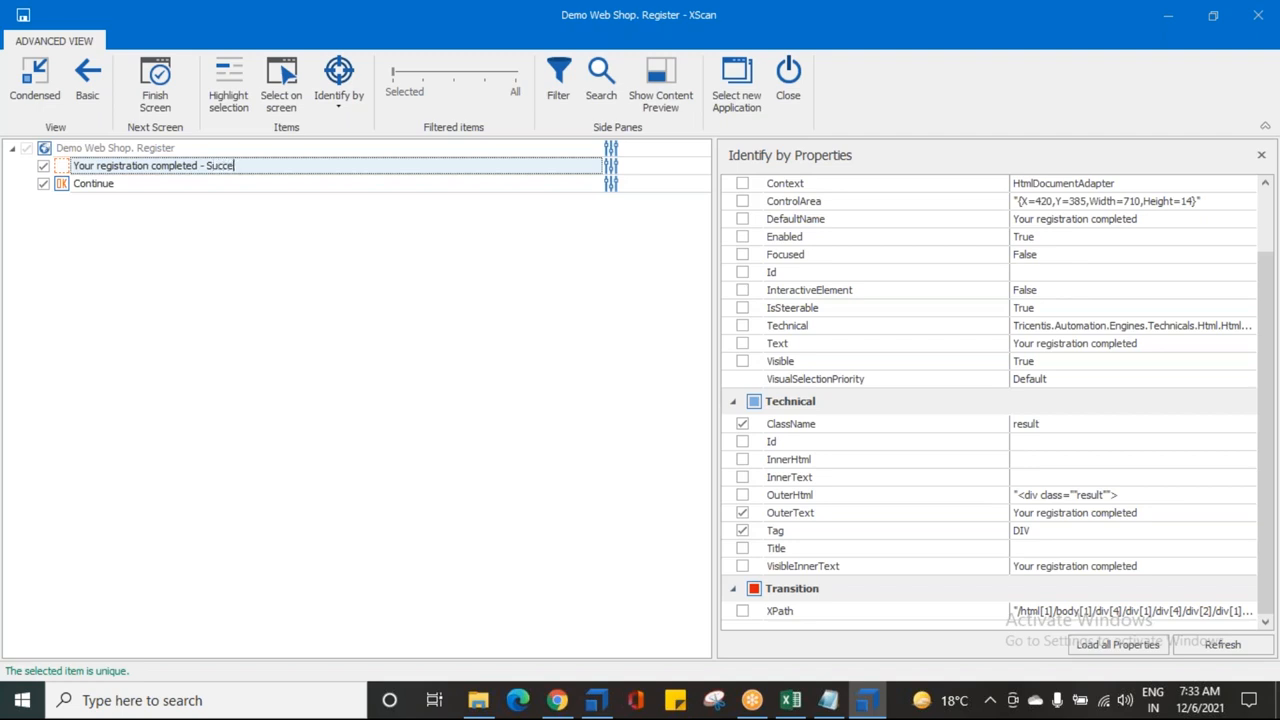
text(- Success Message)
key(Return)
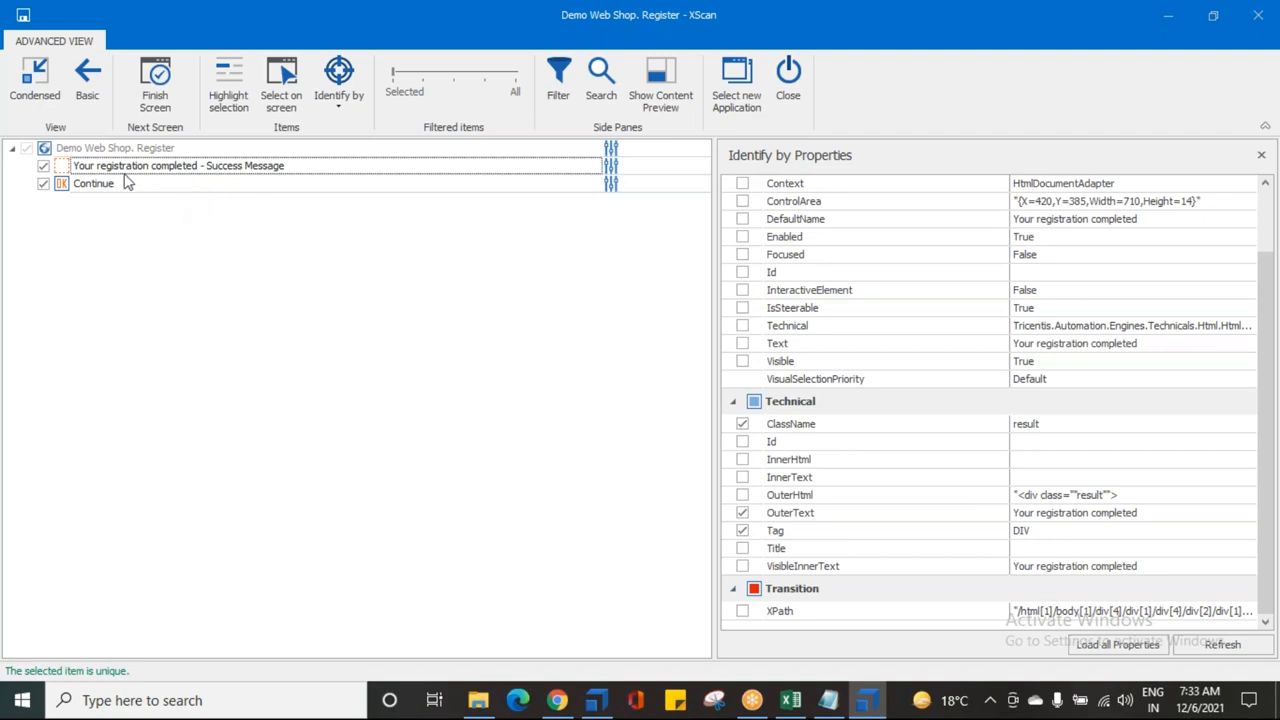
click(23, 15)
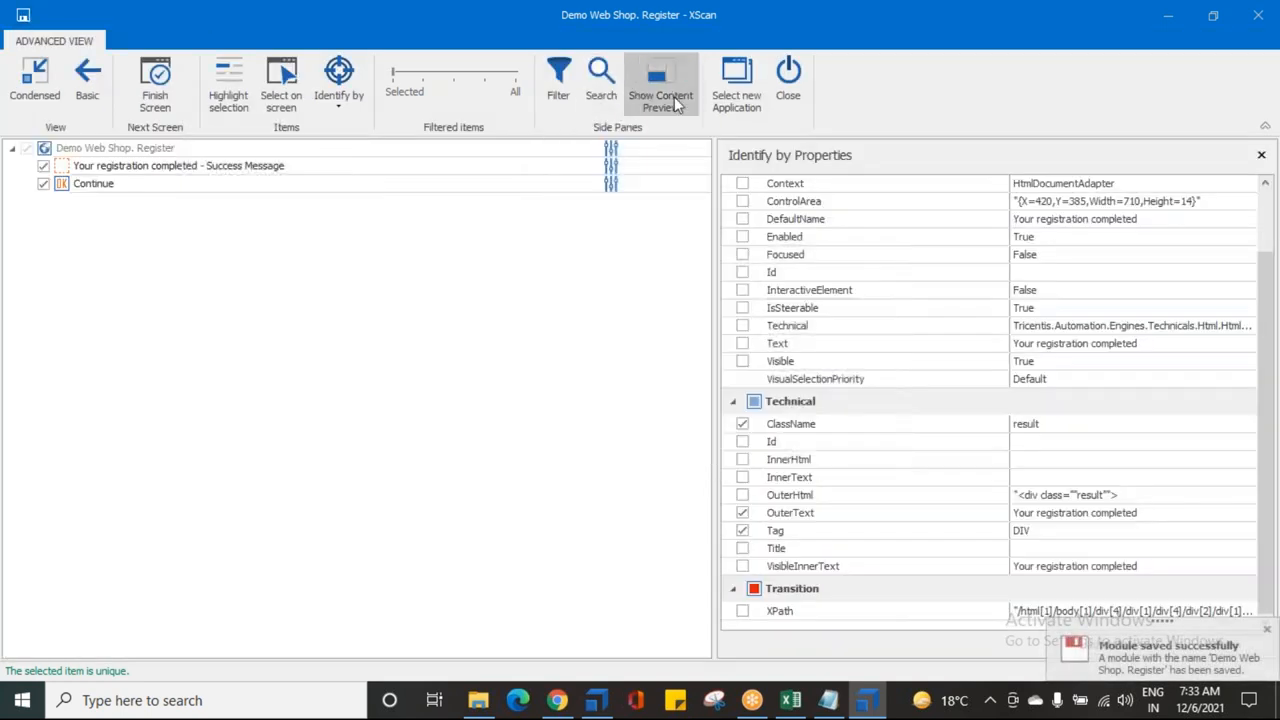
click(784, 85)
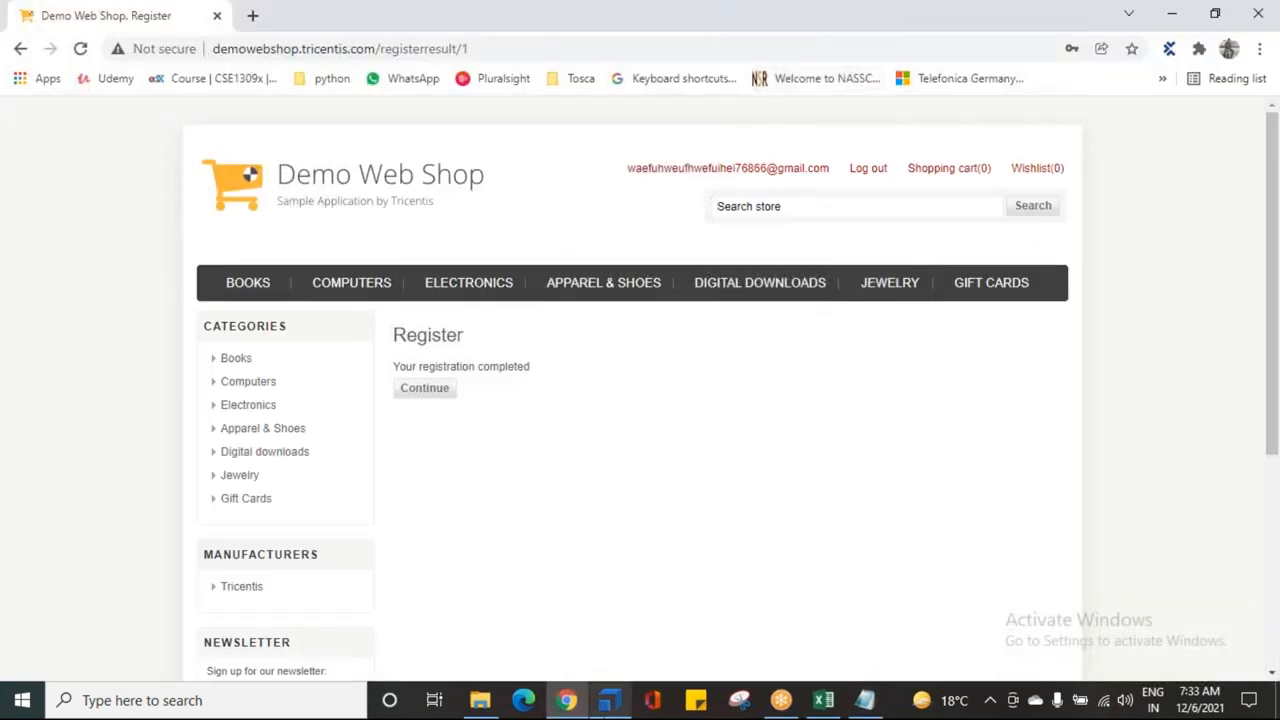
Step: Rename the module 'Demo Web Shop | Register Success Message' and drag it into the registration test case
mouse_move(609, 700)
click(629, 634)
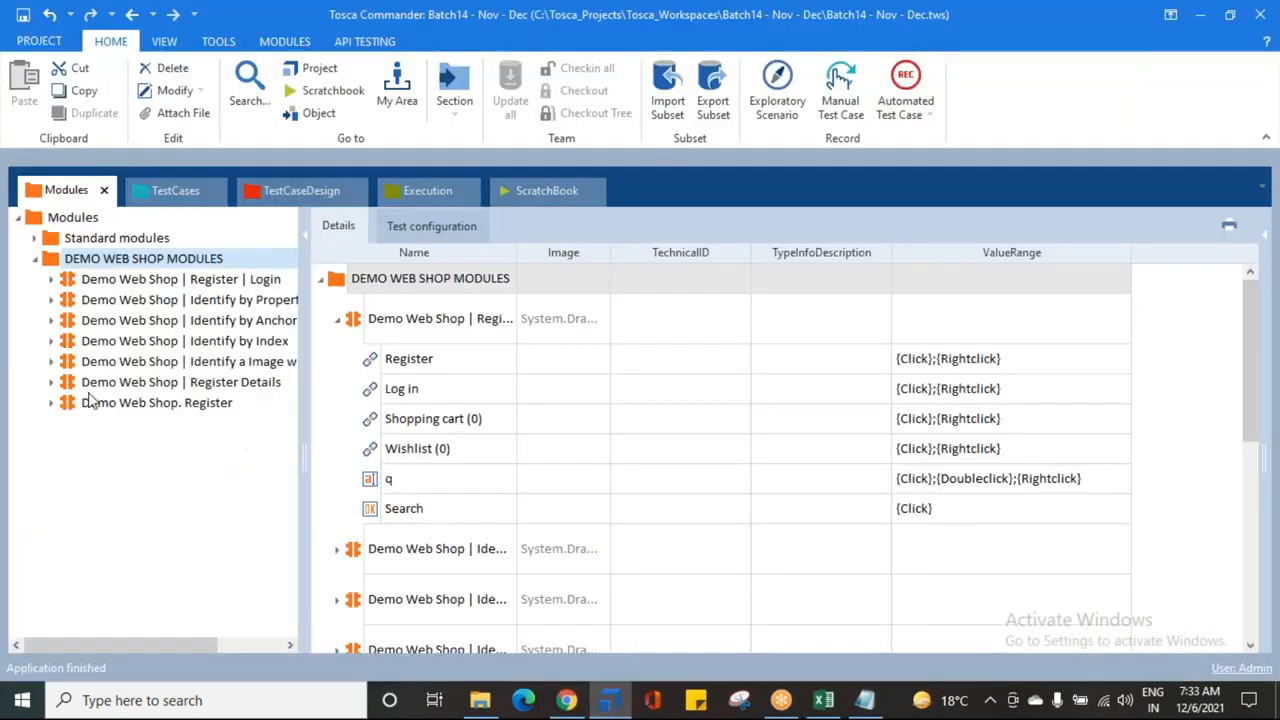
click(104, 401)
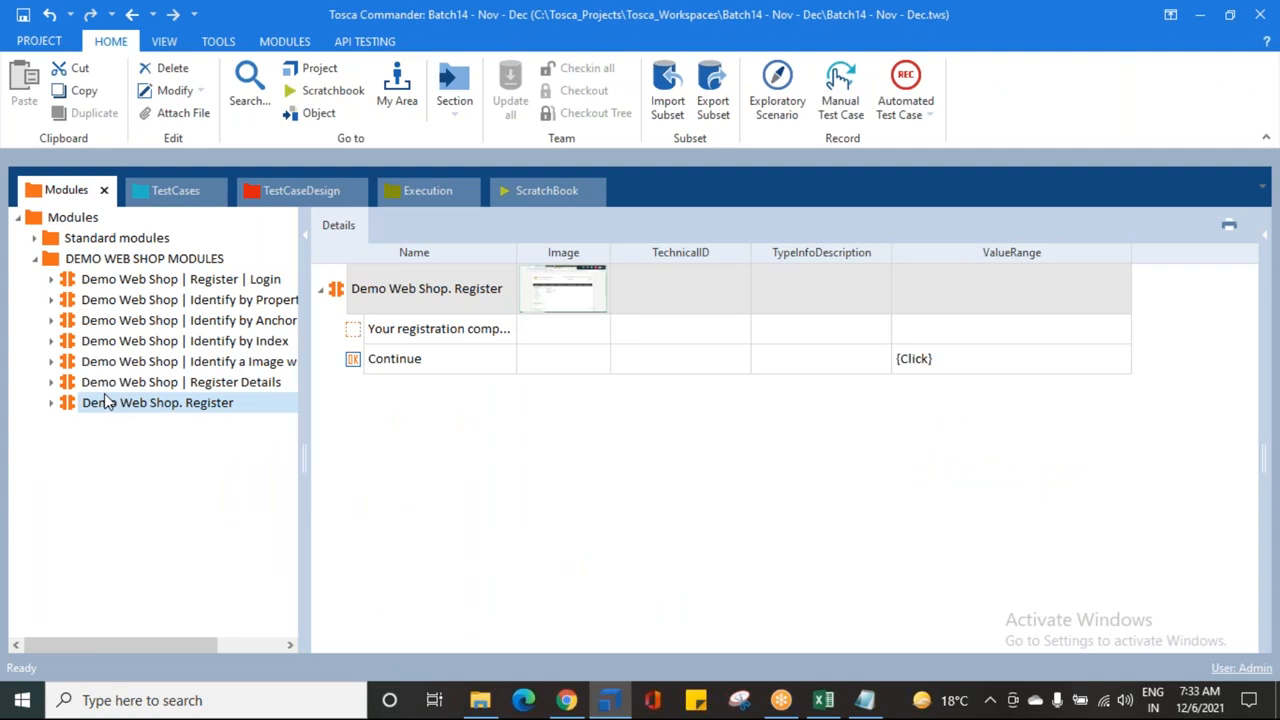
click(104, 393)
click(182, 402)
key(BackSpace)
text(|)
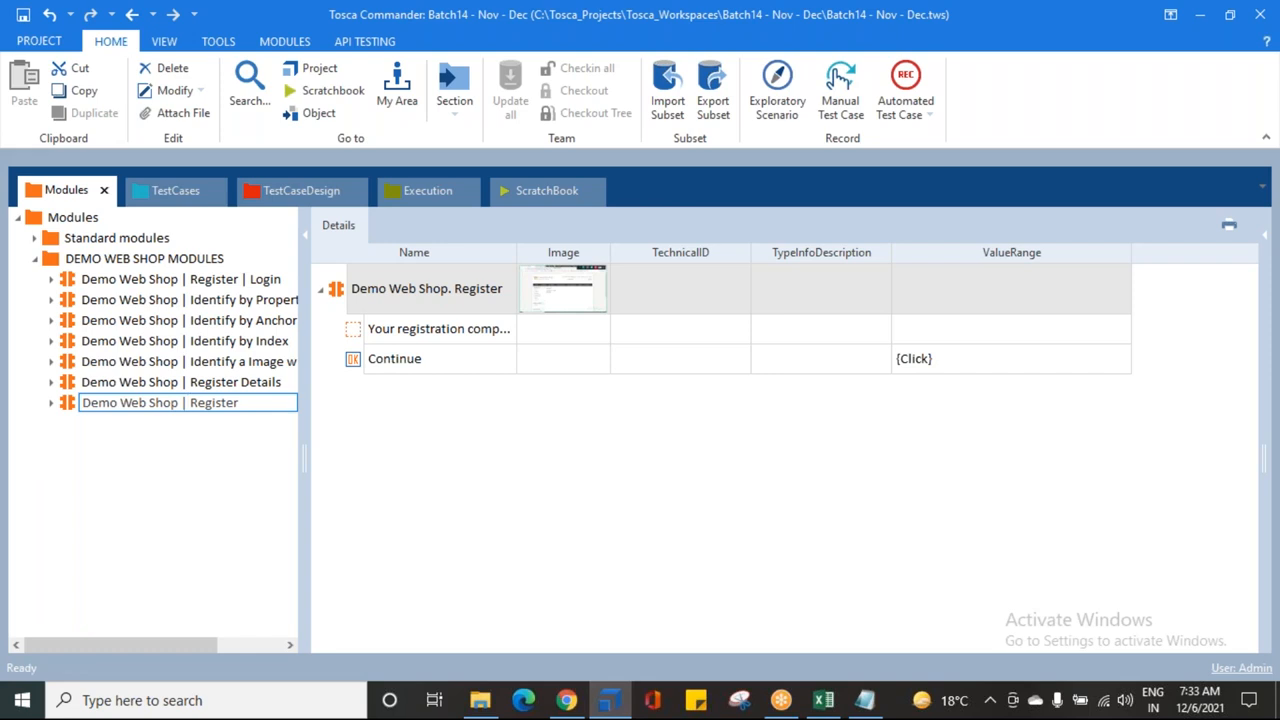
text( Register Success Message)
key(Return)
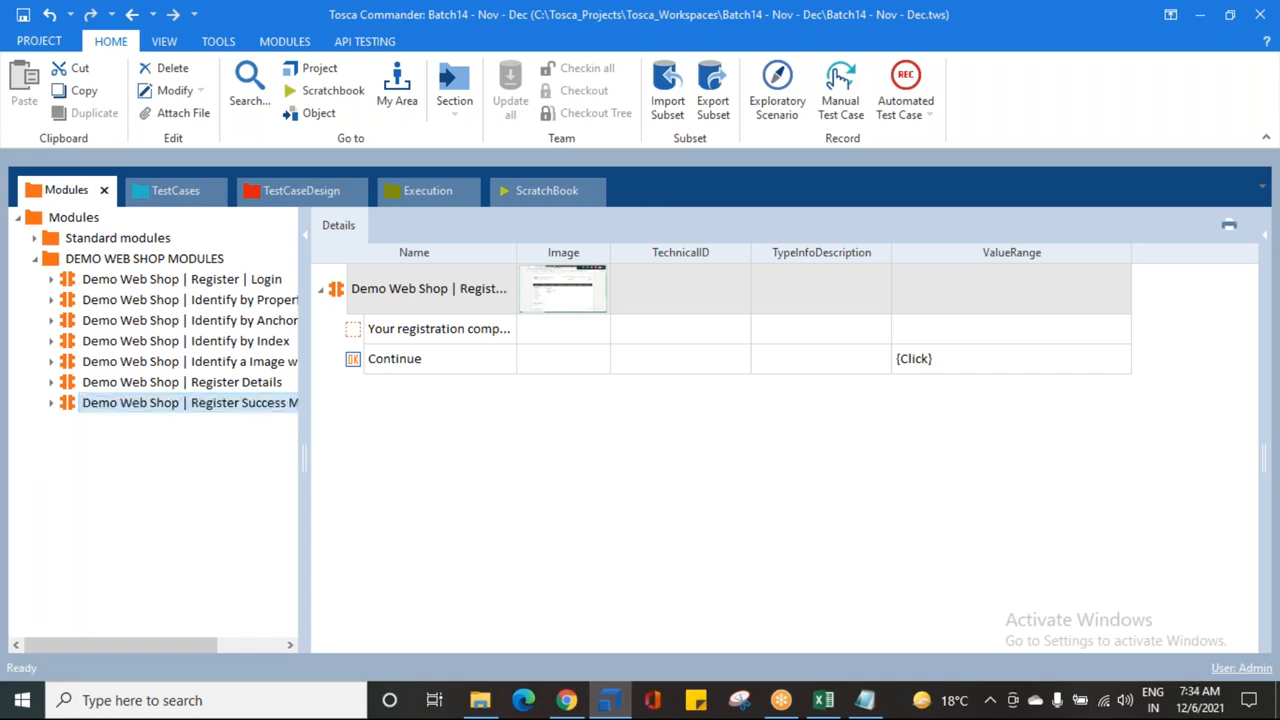
drag(303, 359, 405, 360)
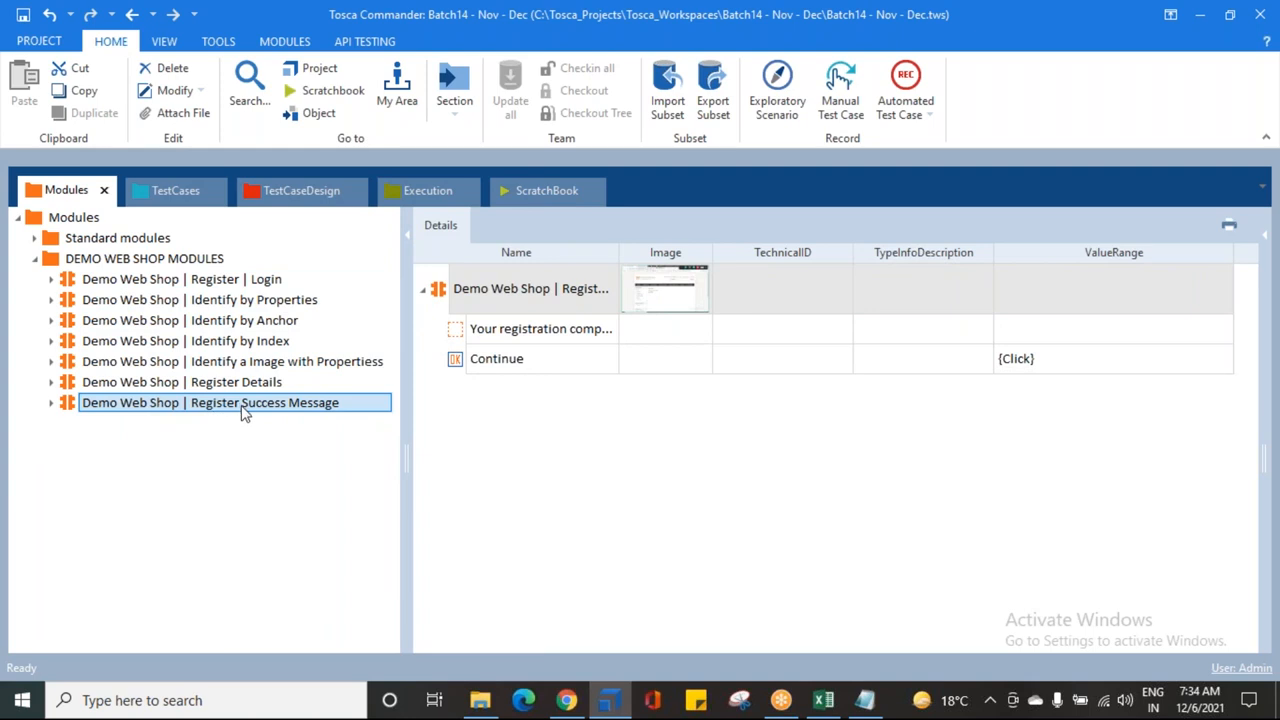
drag(95, 404, 90, 244)
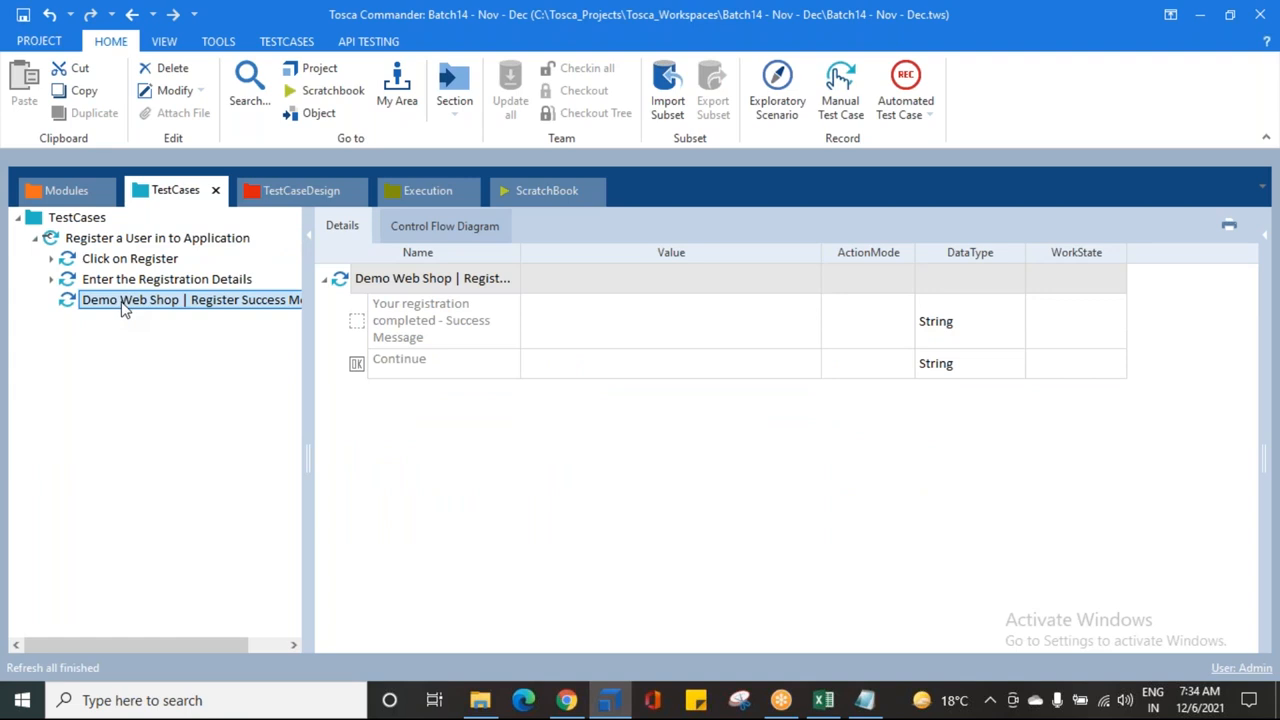
Step: Rename the new test step to 'Verify the Success Message and Continue'
click(123, 305)
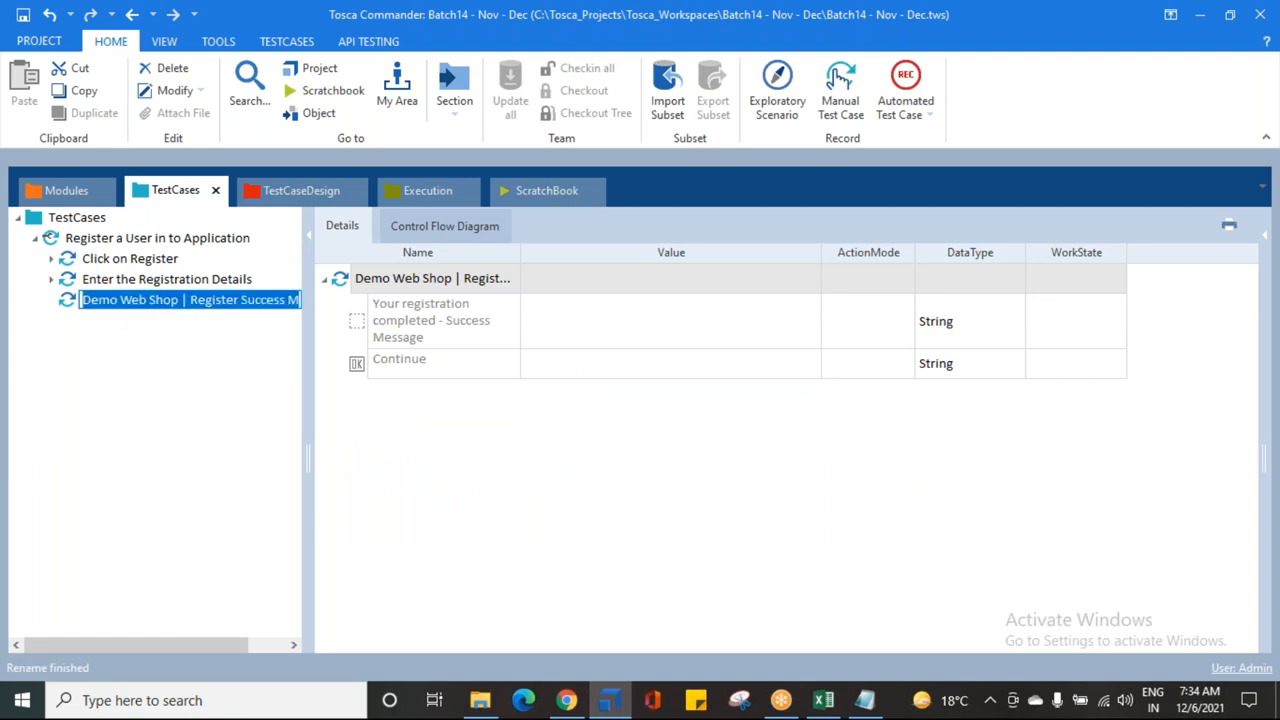
text(Verify the Success Message and Contiu)
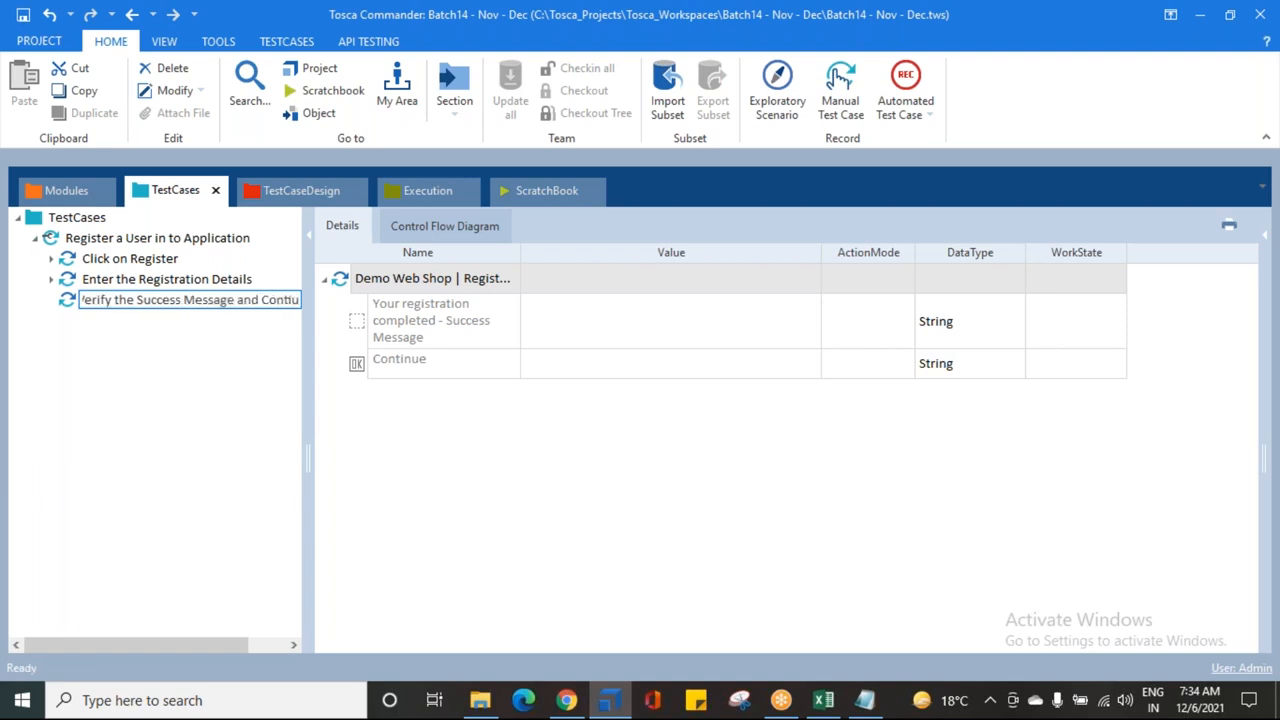
key(BackSpace)
text(nue)
key(Return)
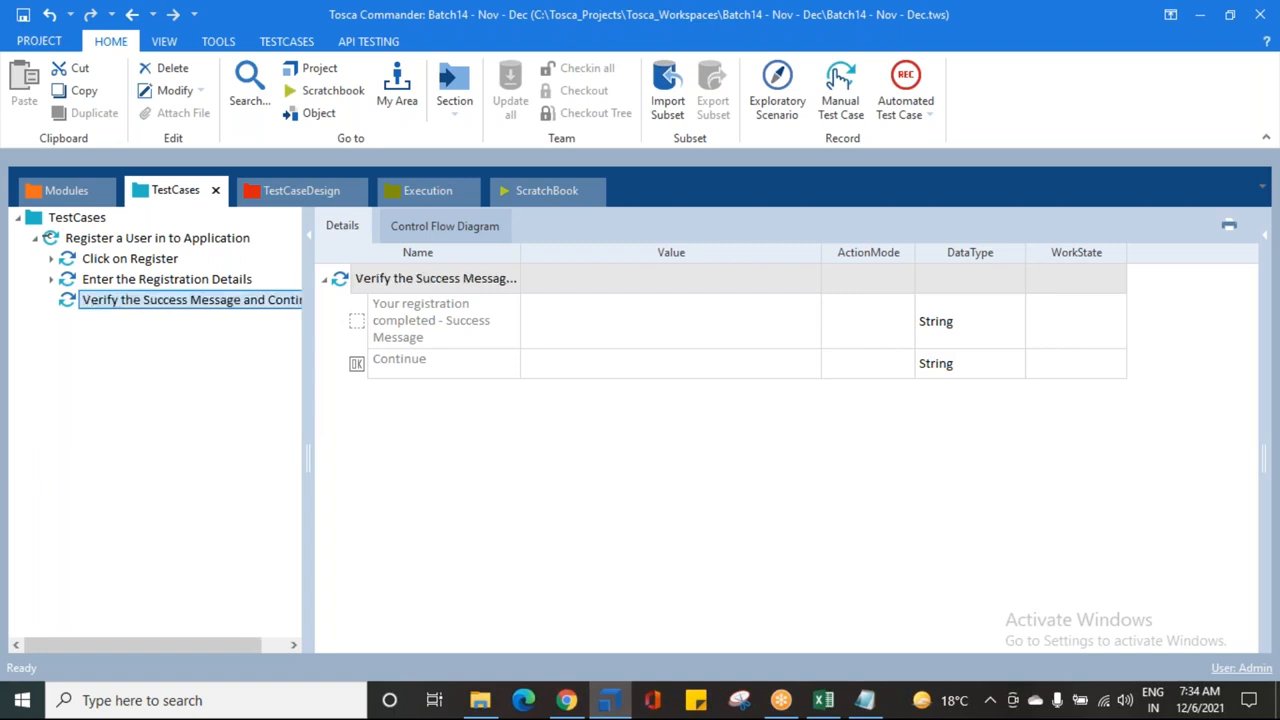
Step: Review the three test steps against the Demo Web Shop page, widening then narrowing the tree panel
click(130, 258)
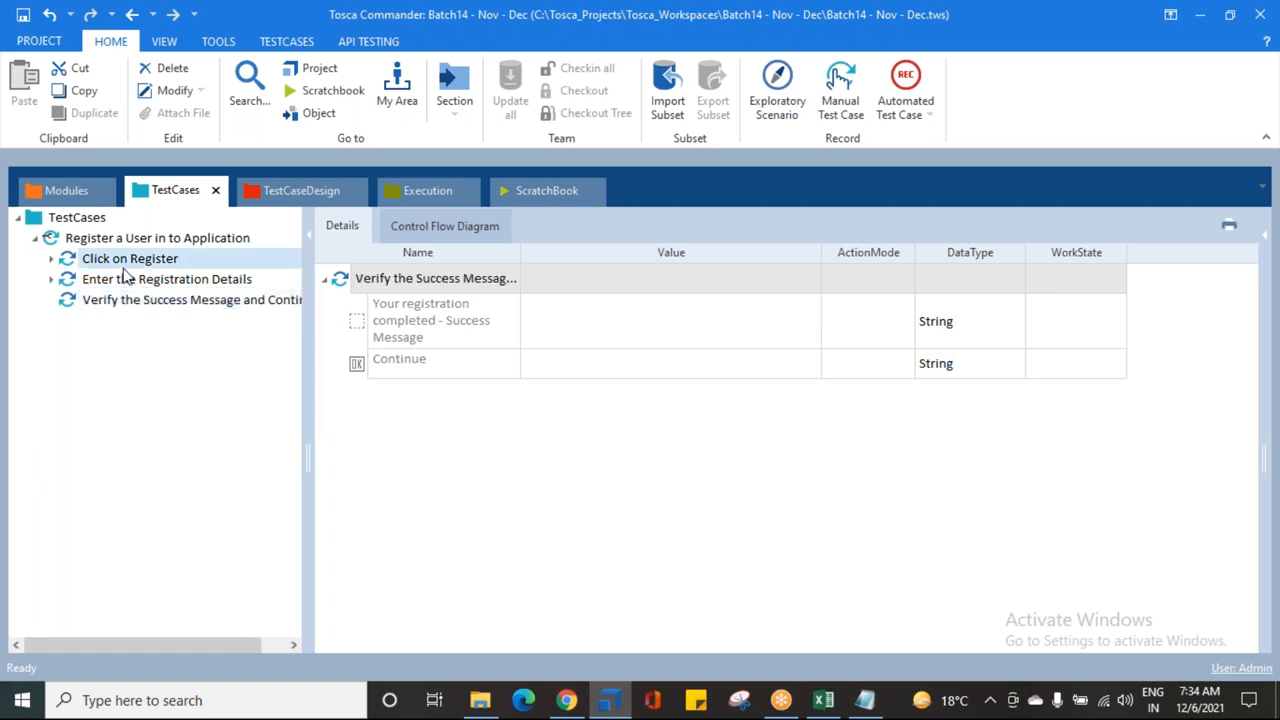
drag(312, 309, 428, 336)
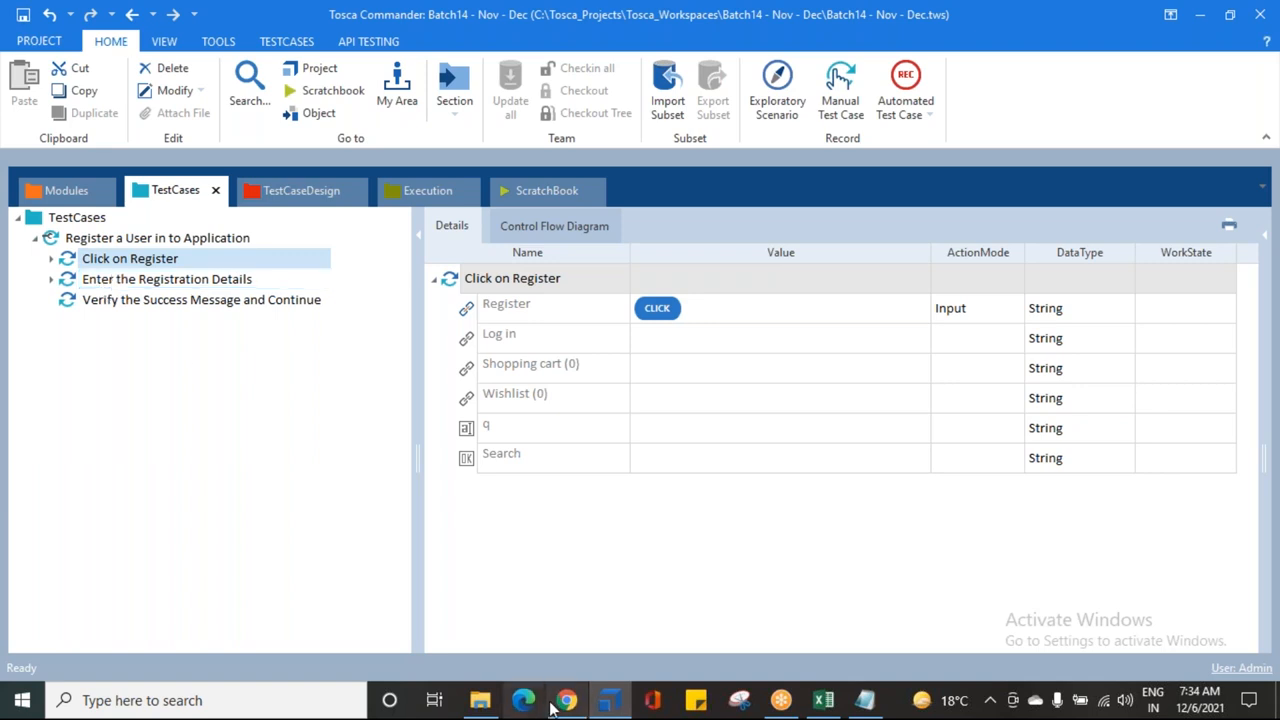
mouse_move(562, 703)
click(566, 505)
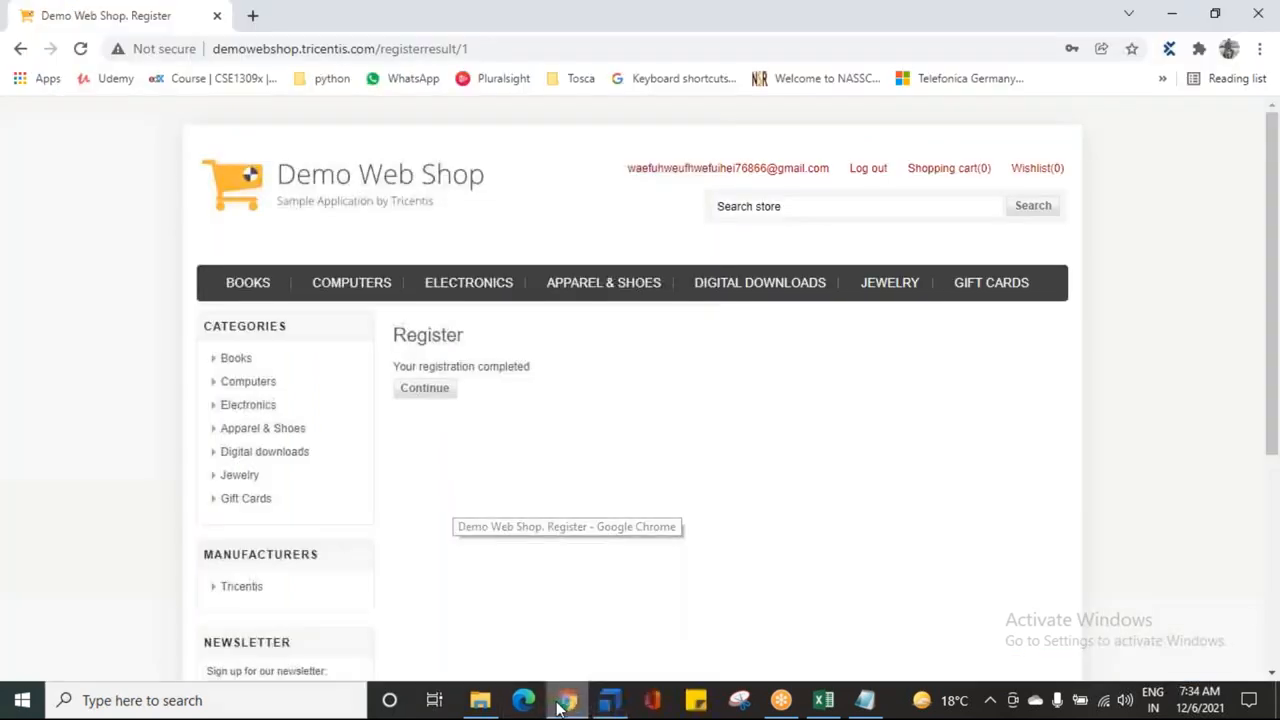
click(612, 703)
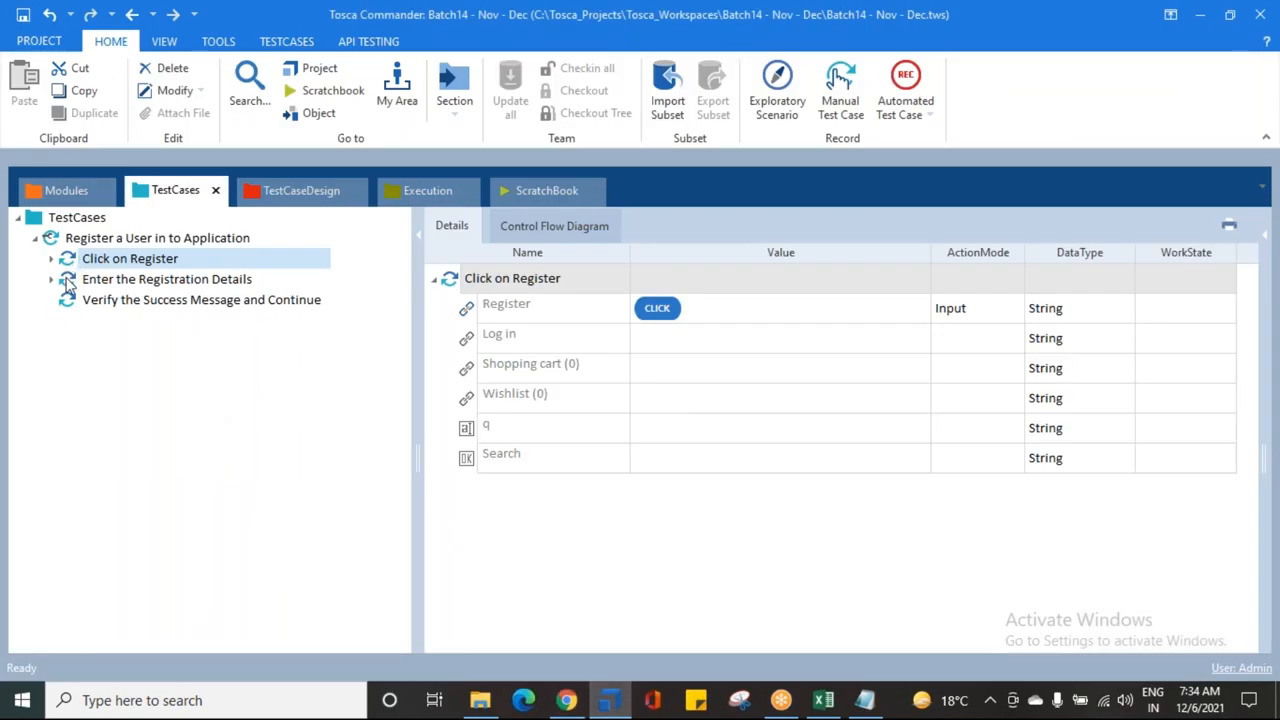
click(68, 284)
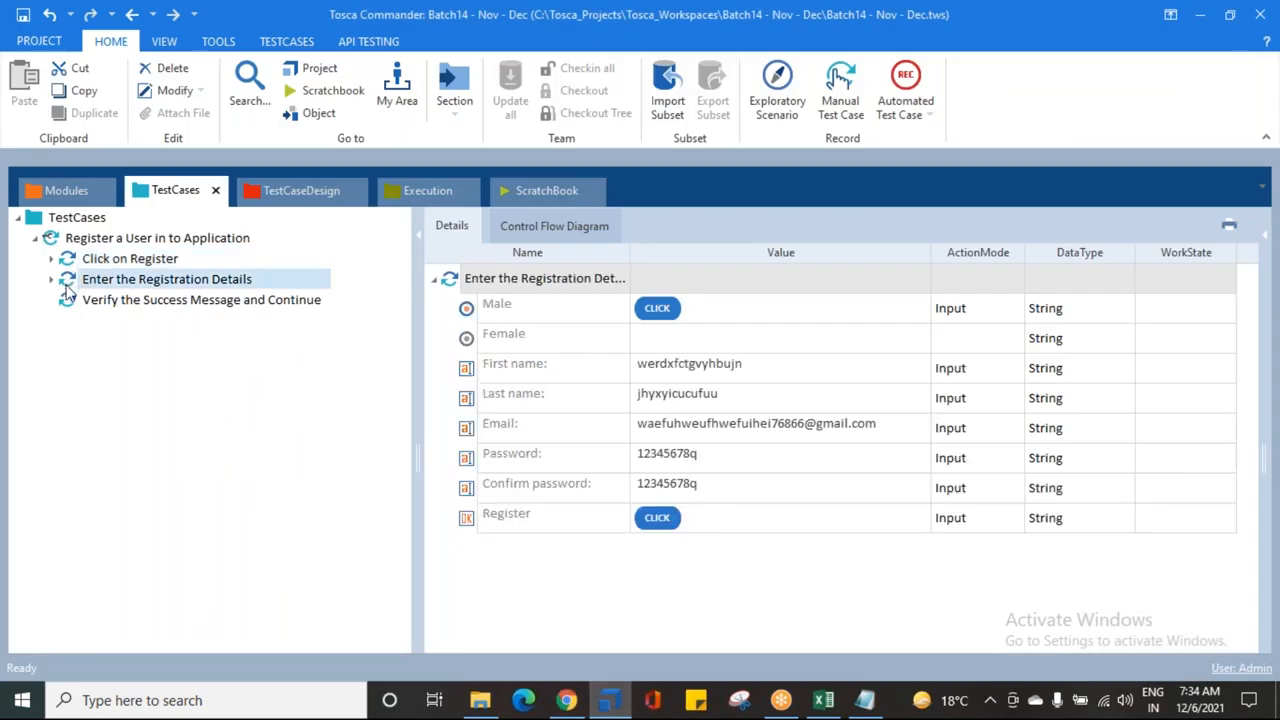
click(104, 304)
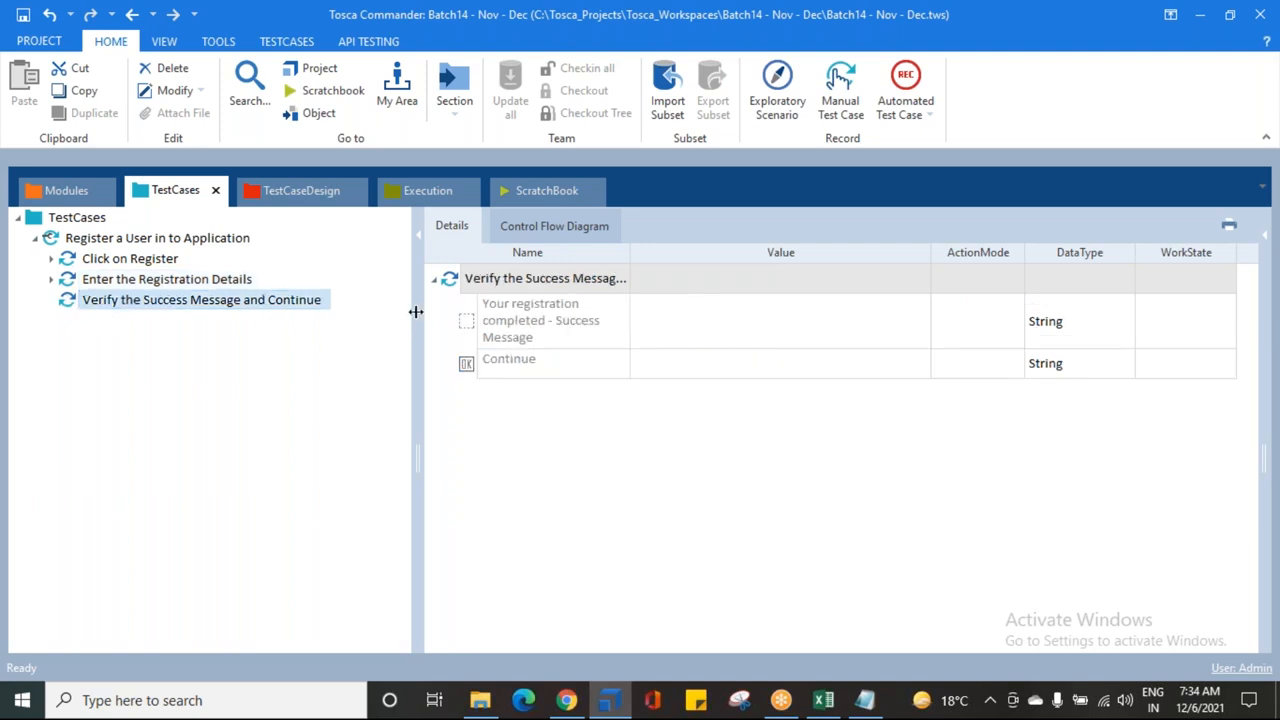
drag(412, 320, 290, 320)
click(85, 304)
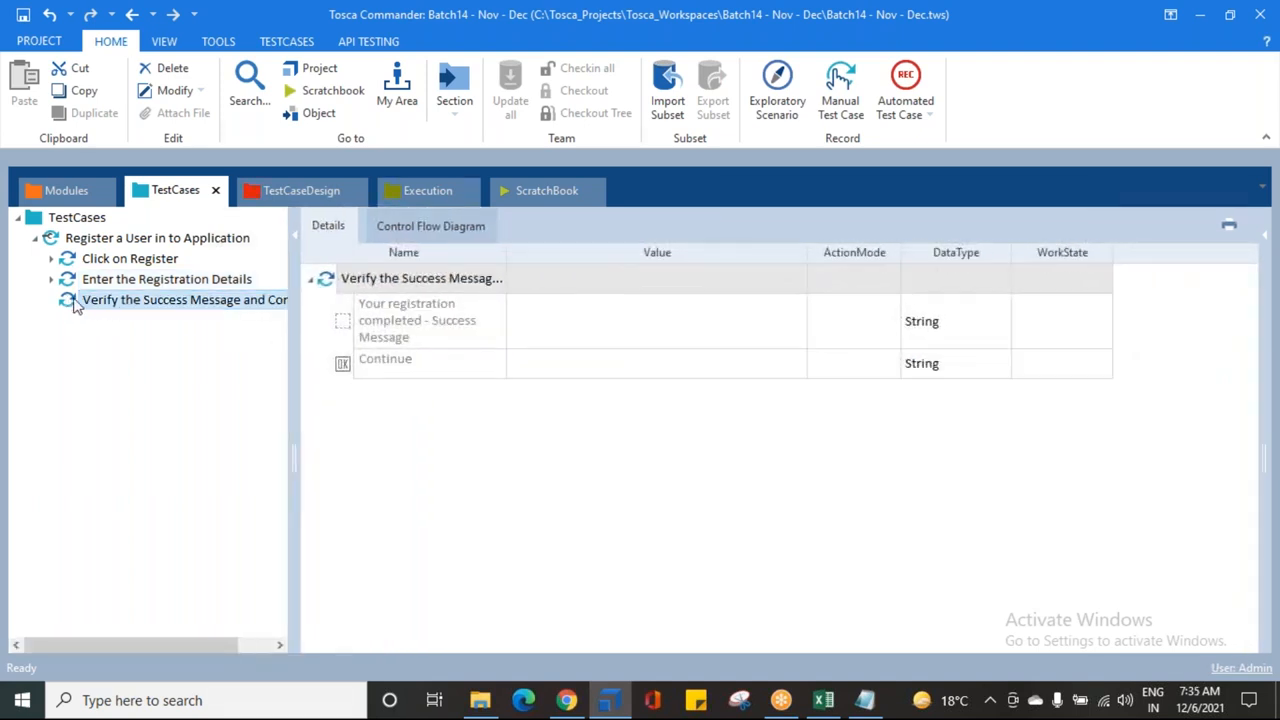
Step: Open the success message row's property condition editor, after briefly trying the Continue row
click(689, 335)
click(709, 337)
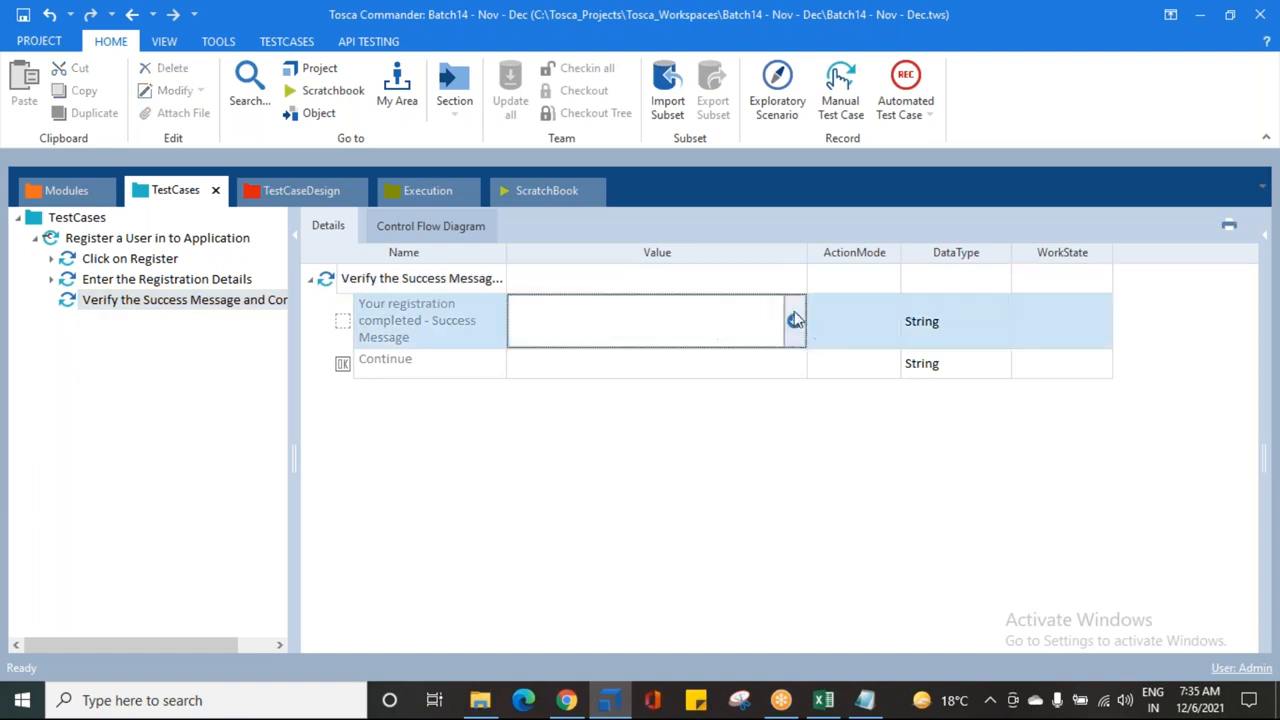
click(779, 372)
click(780, 371)
click(774, 367)
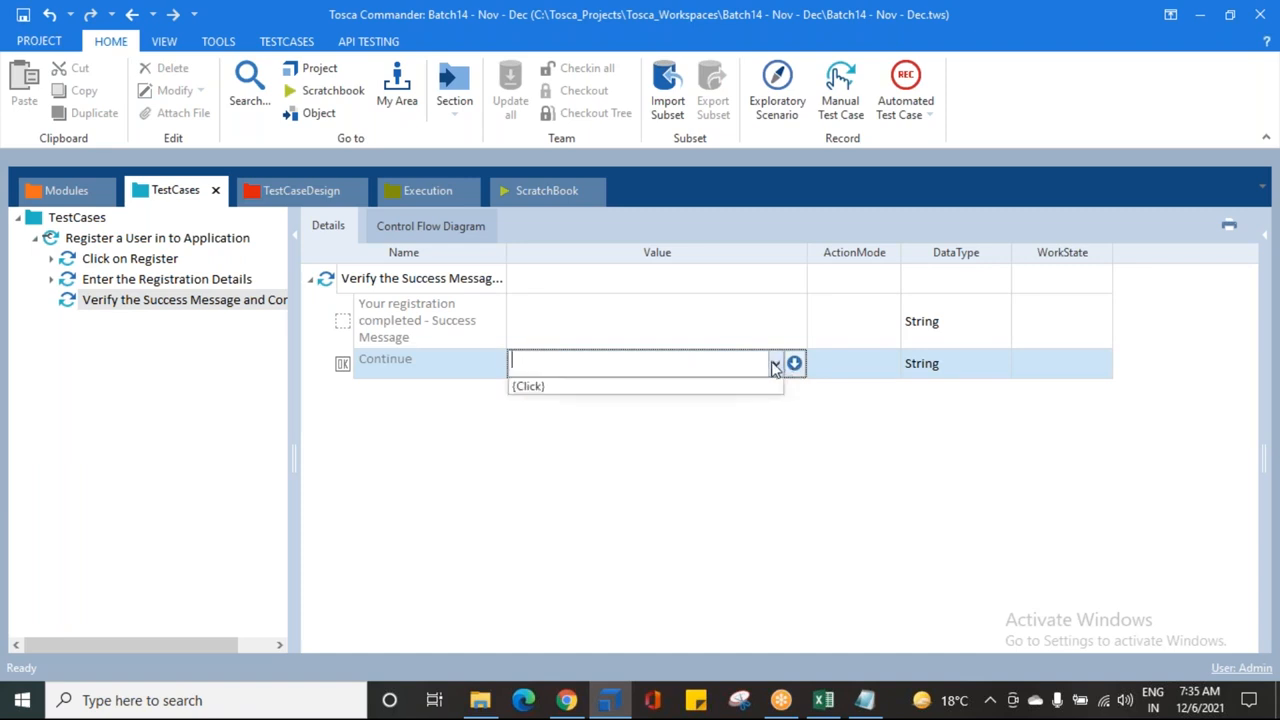
click(716, 430)
click(785, 372)
click(787, 321)
click(794, 321)
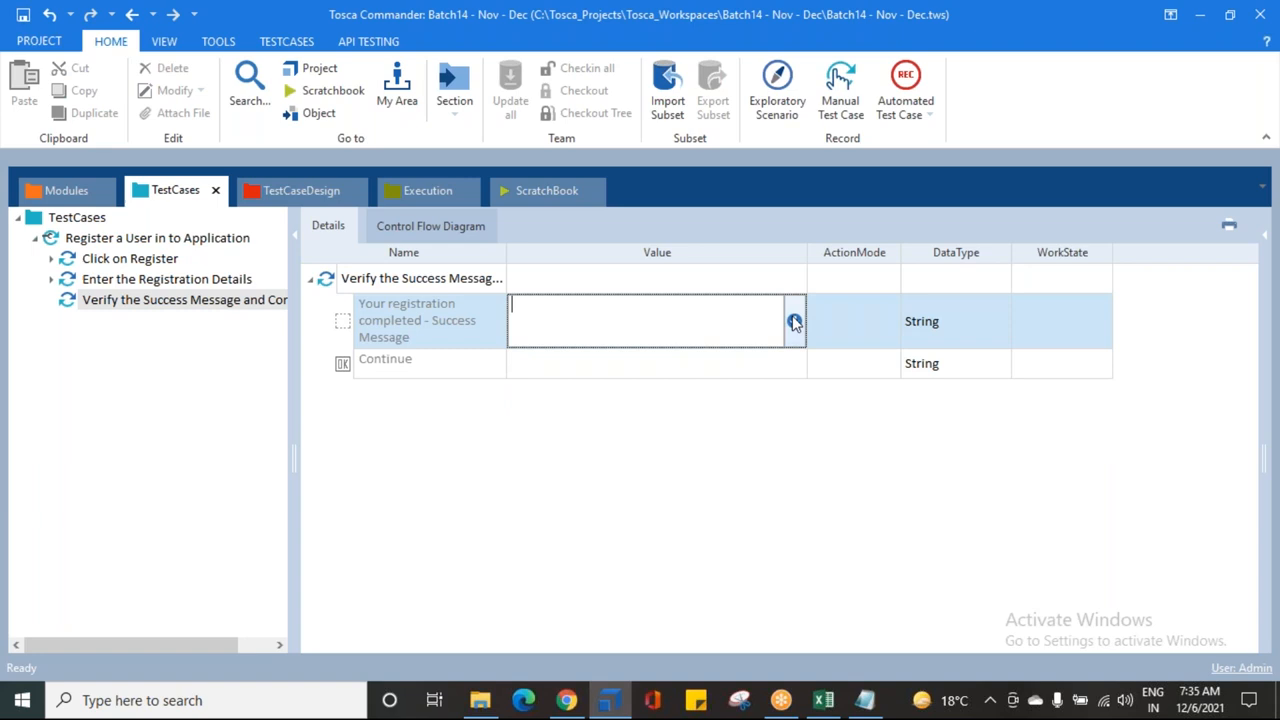
click(794, 321)
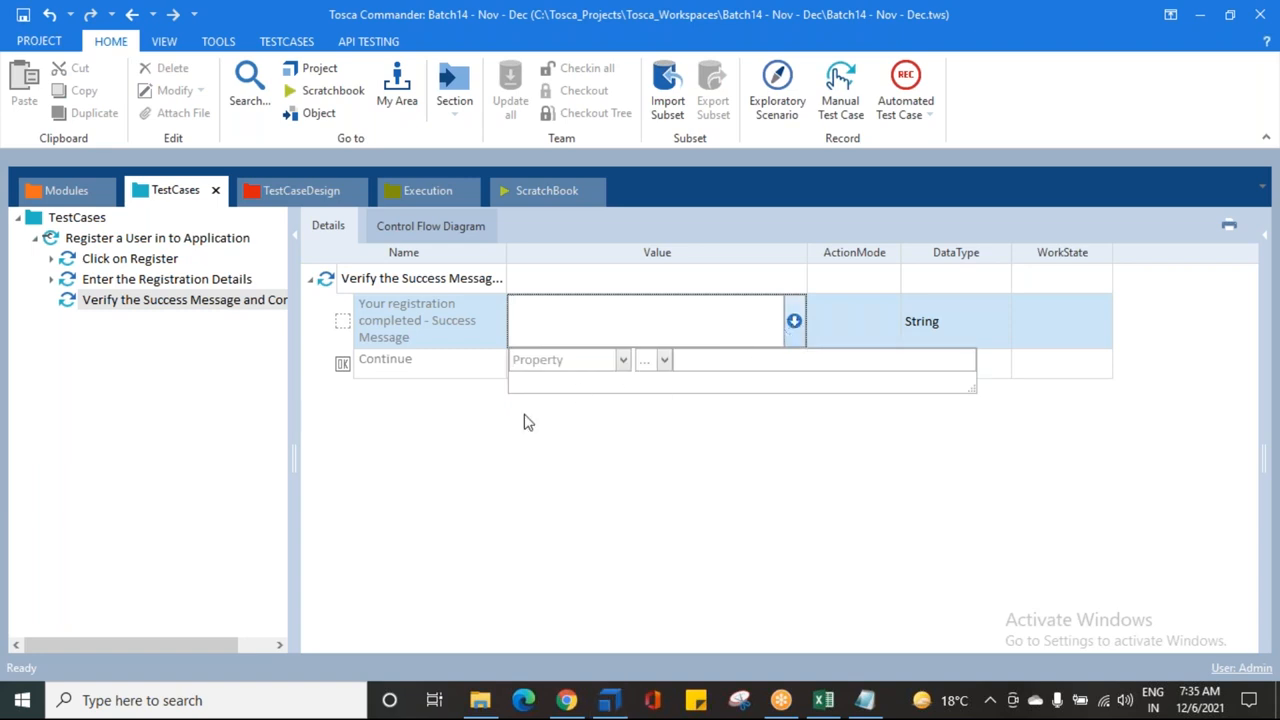
Step: Set the success message condition to Visible == True
click(623, 360)
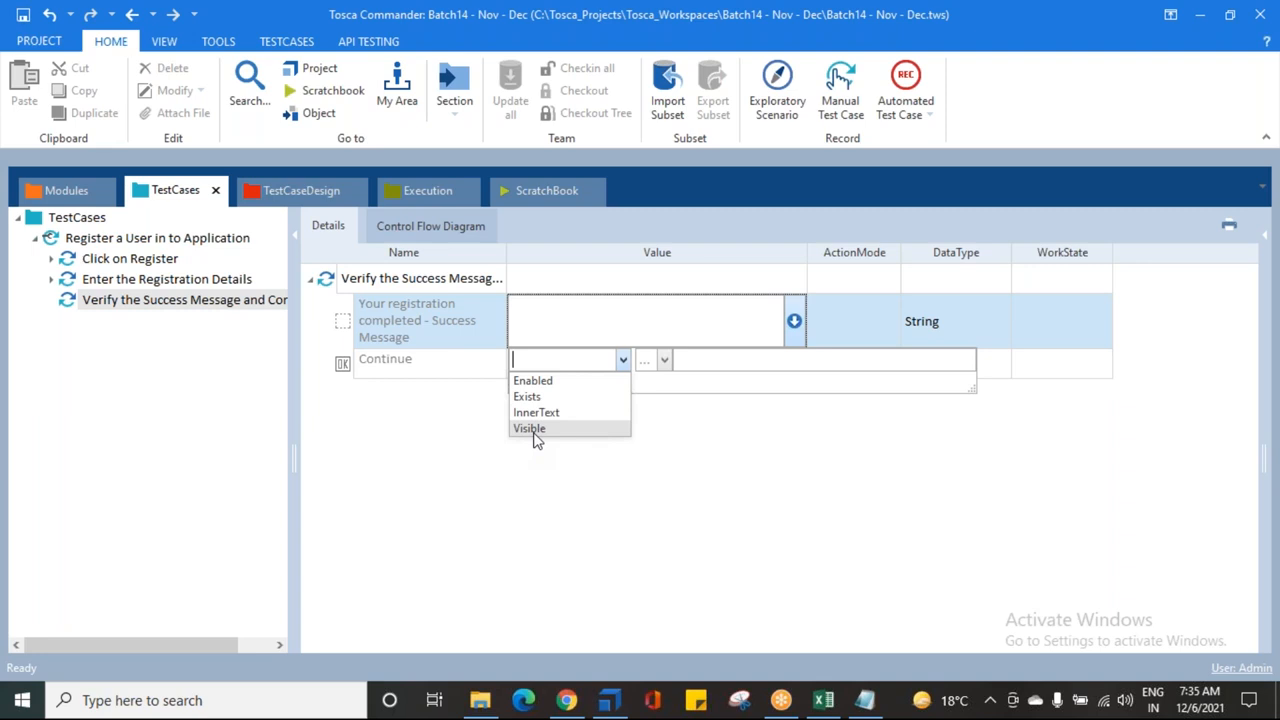
click(530, 429)
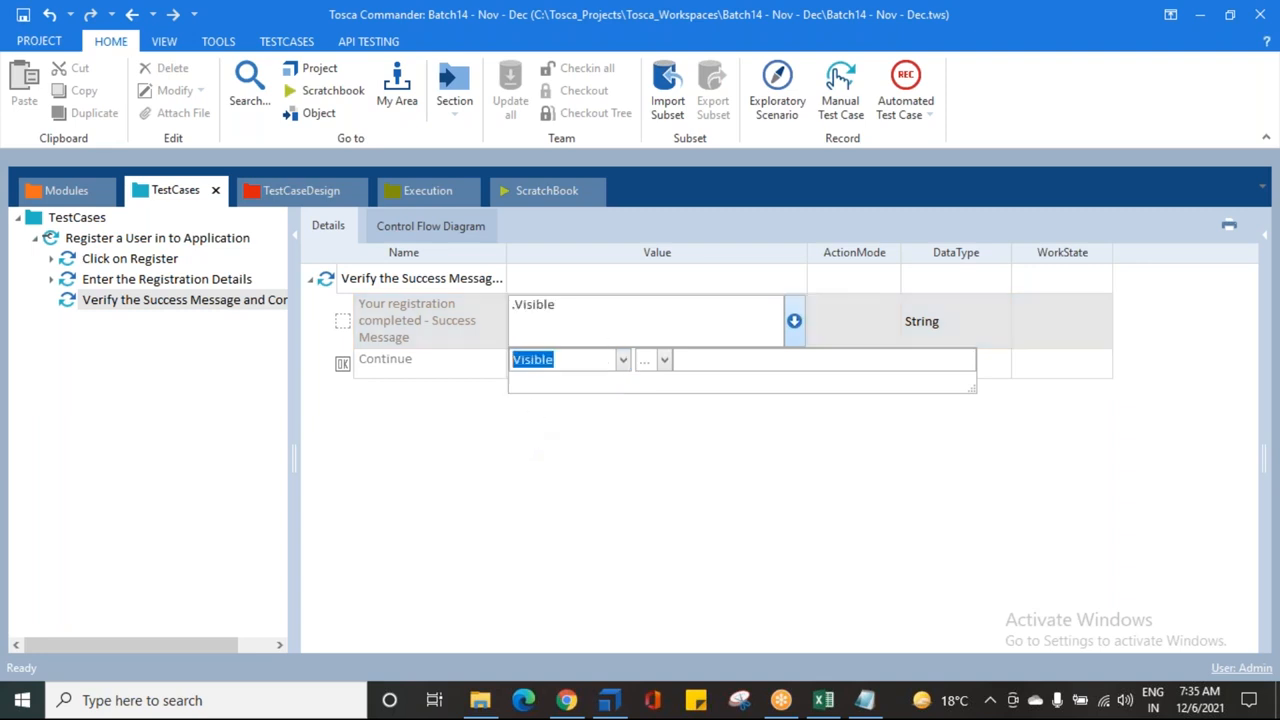
click(664, 360)
click(663, 384)
click(694, 362)
text(True)
key(Return)
Step: Set the success message row's ActionMode to Verify
click(860, 318)
text(v)
click(795, 437)
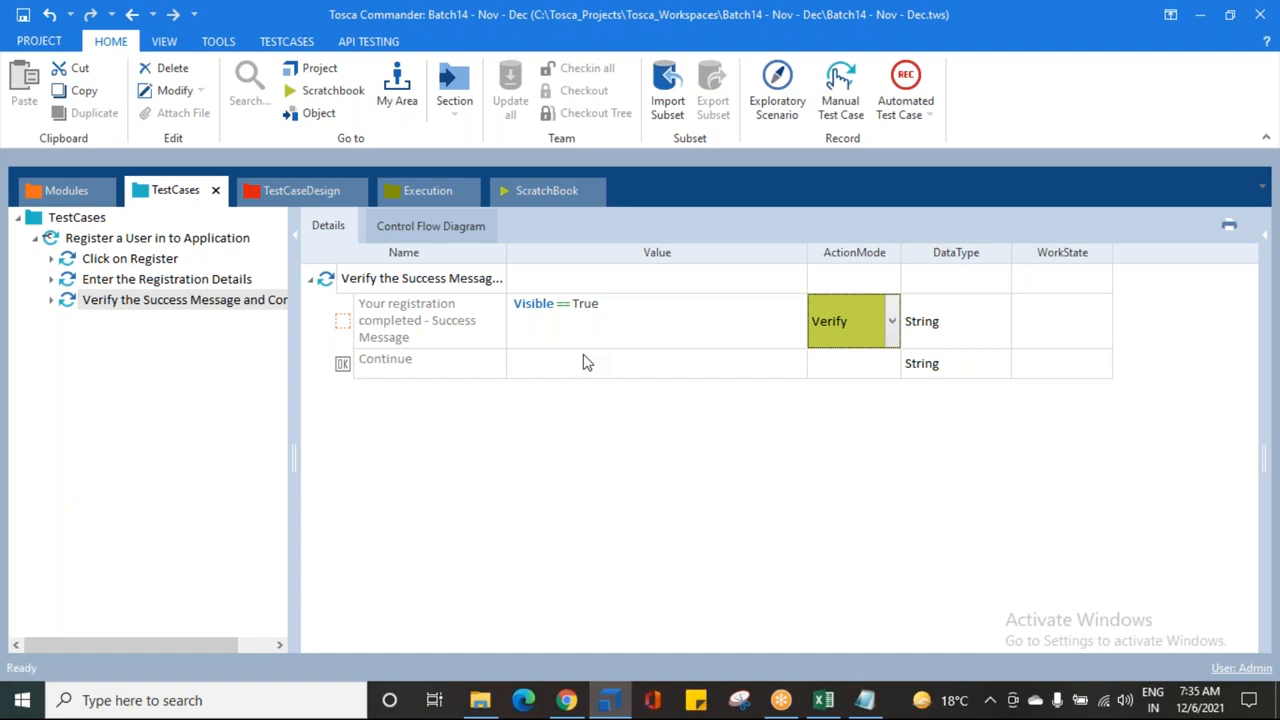
click(856, 335)
click(605, 484)
click(393, 319)
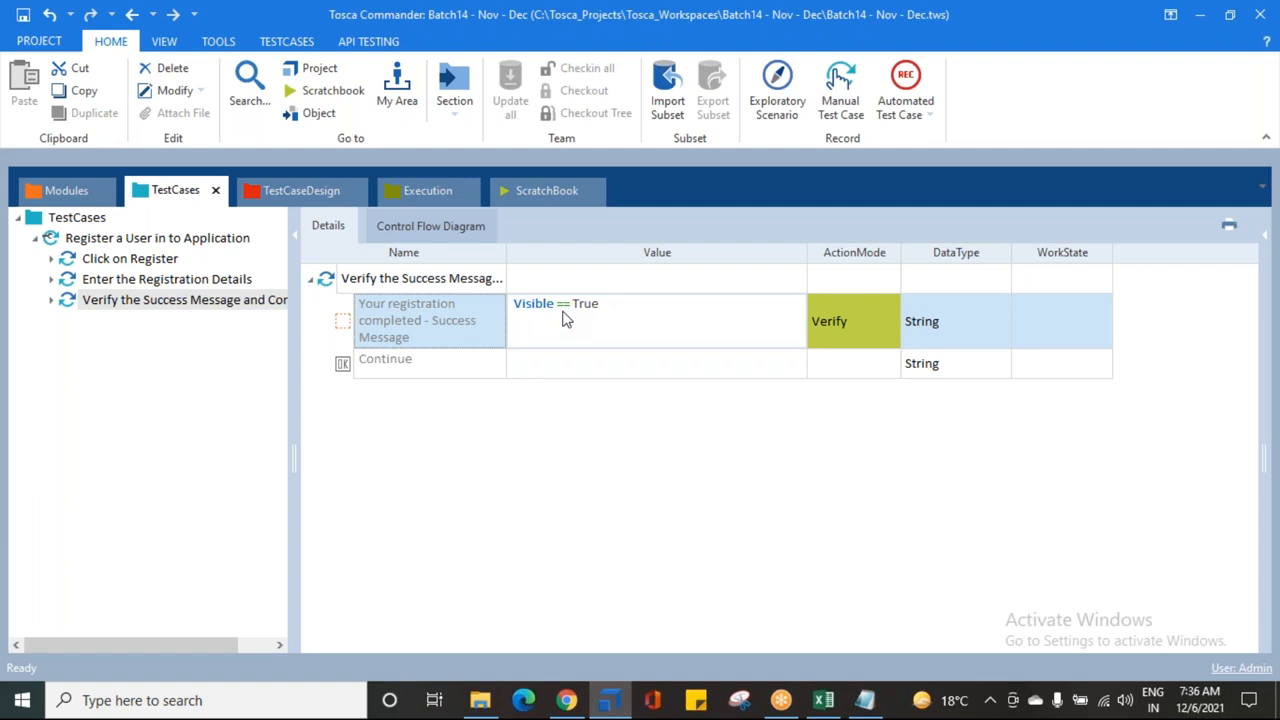
Step: Run the success-message Verify step in ScratchBook and return to Tosca Commander
right_click(88, 301)
click(130, 444)
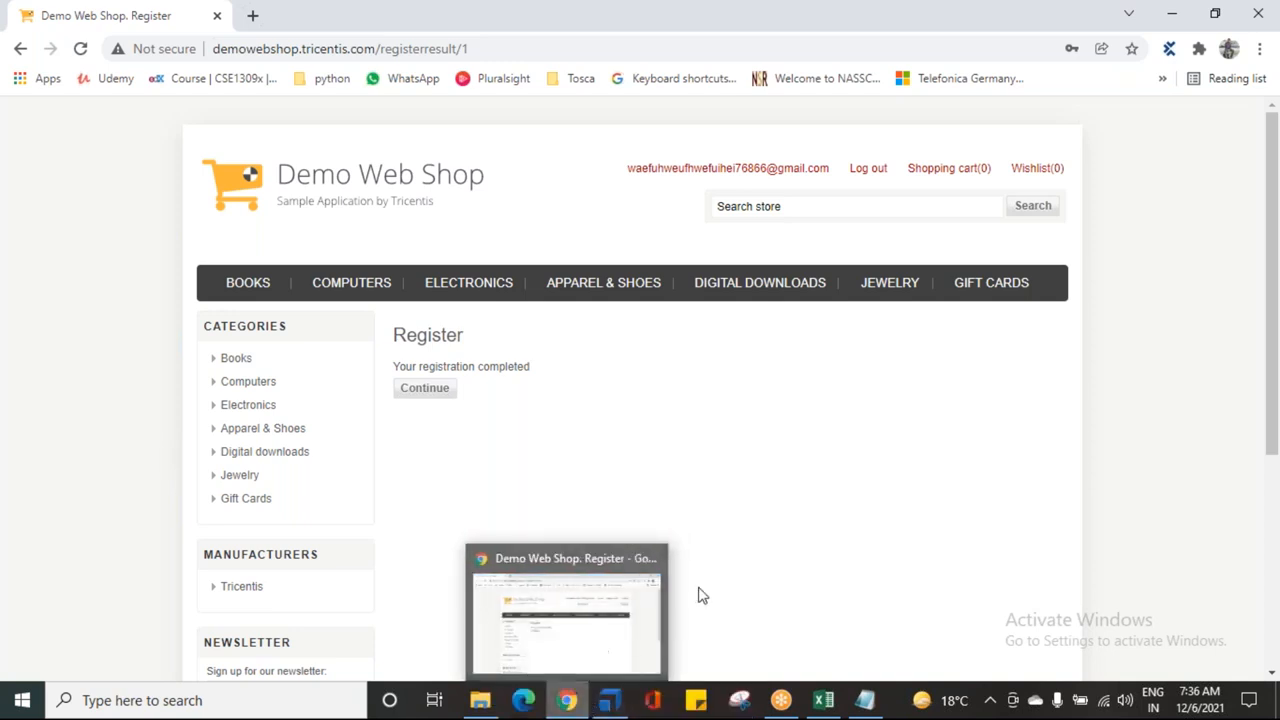
click(612, 700)
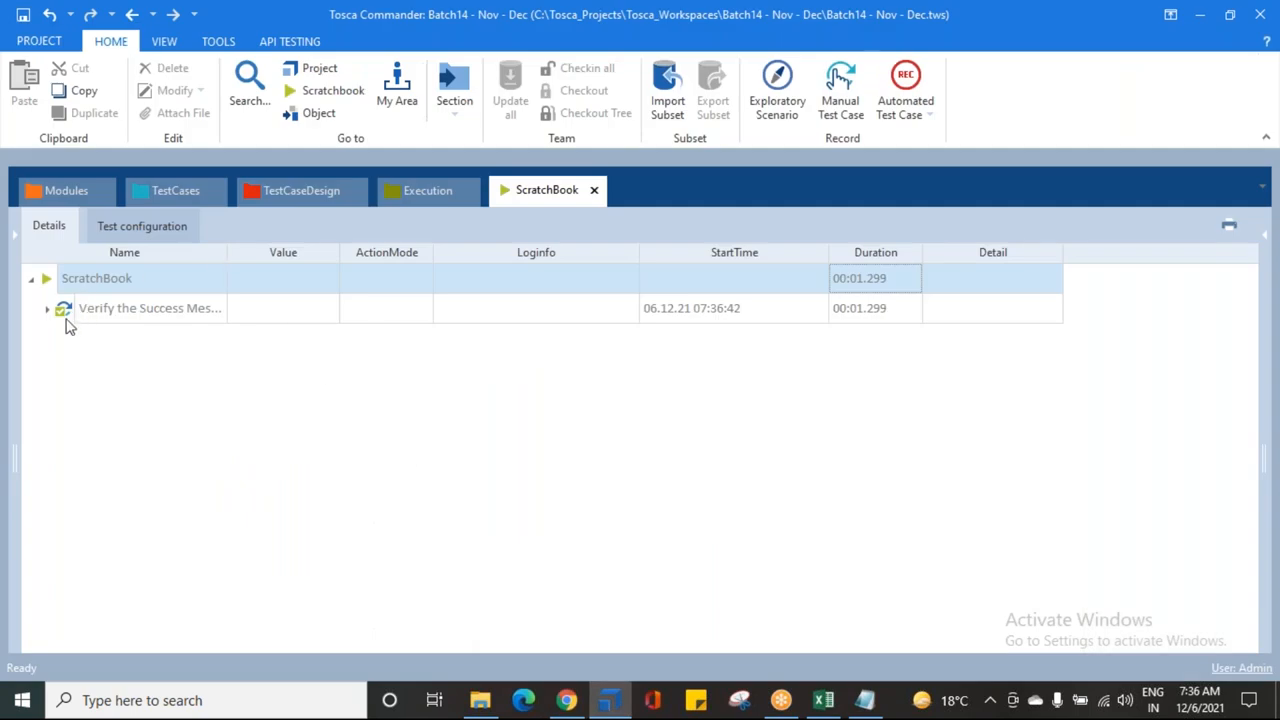
Step: Expand the run result and check the Loginfo: expected and actual value are both True
right_click(55, 314)
click(197, 274)
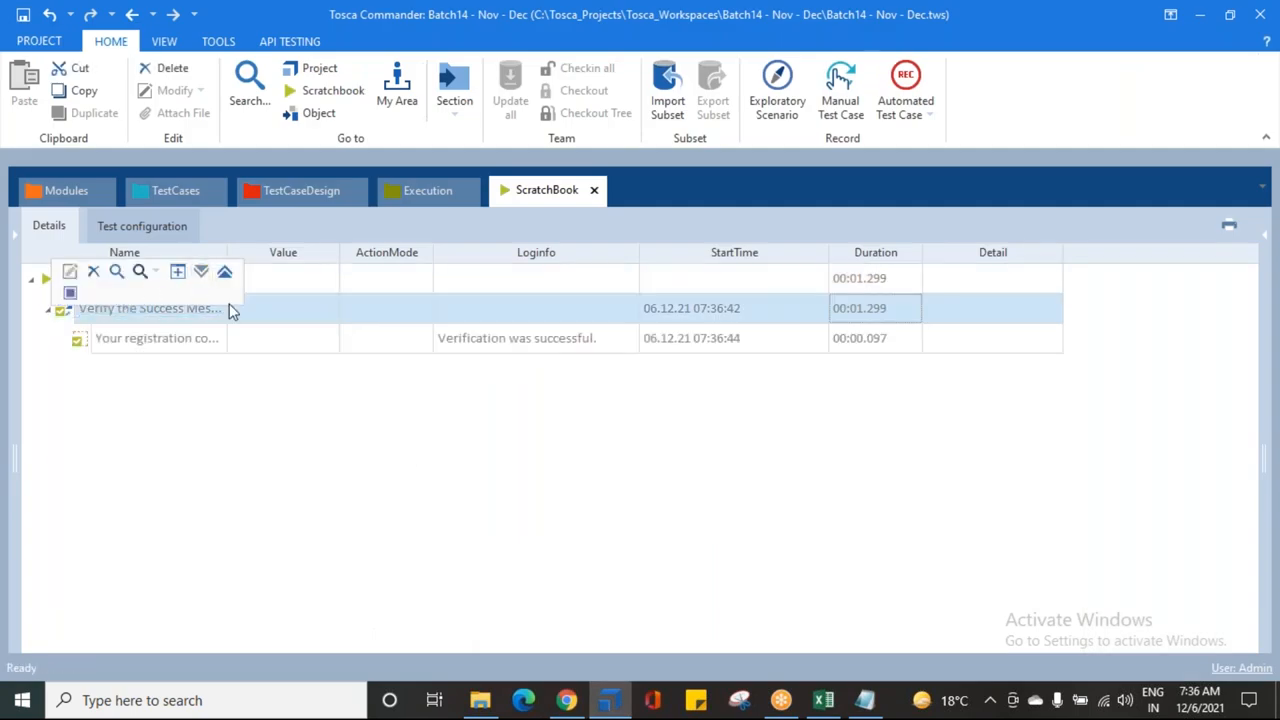
click(485, 343)
click(630, 338)
drag(440, 379, 583, 380)
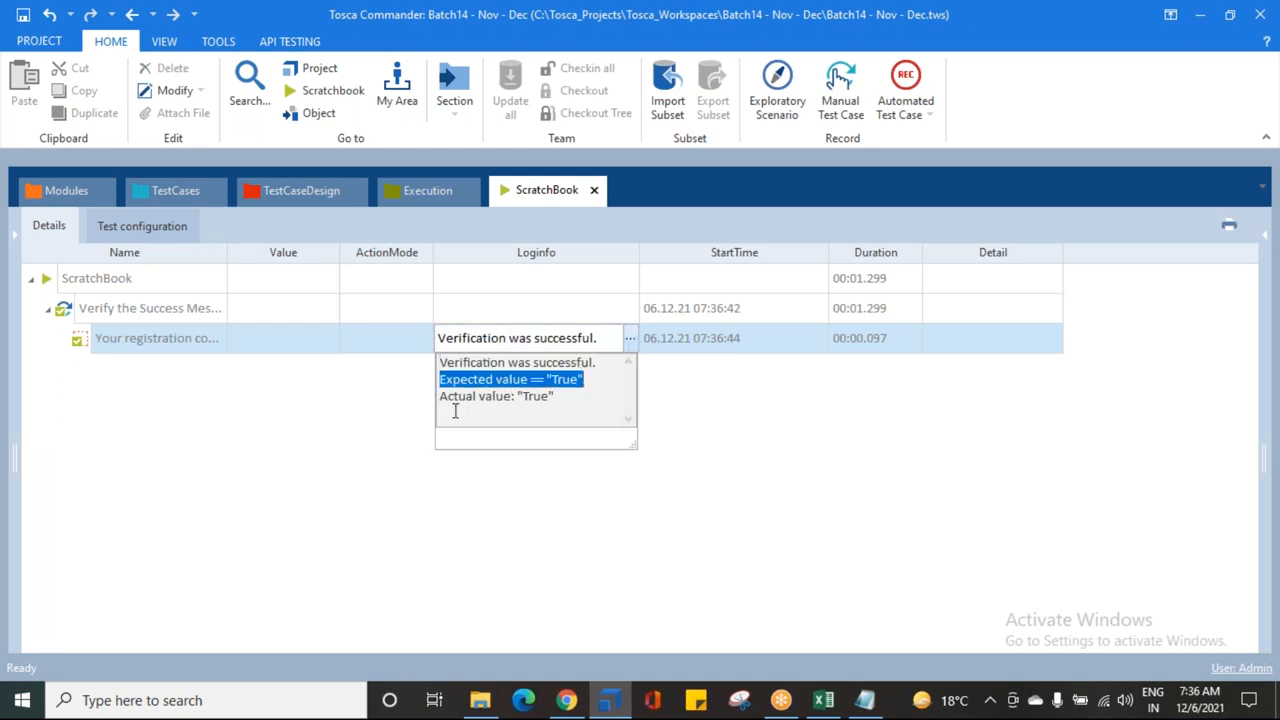
drag(441, 396, 556, 397)
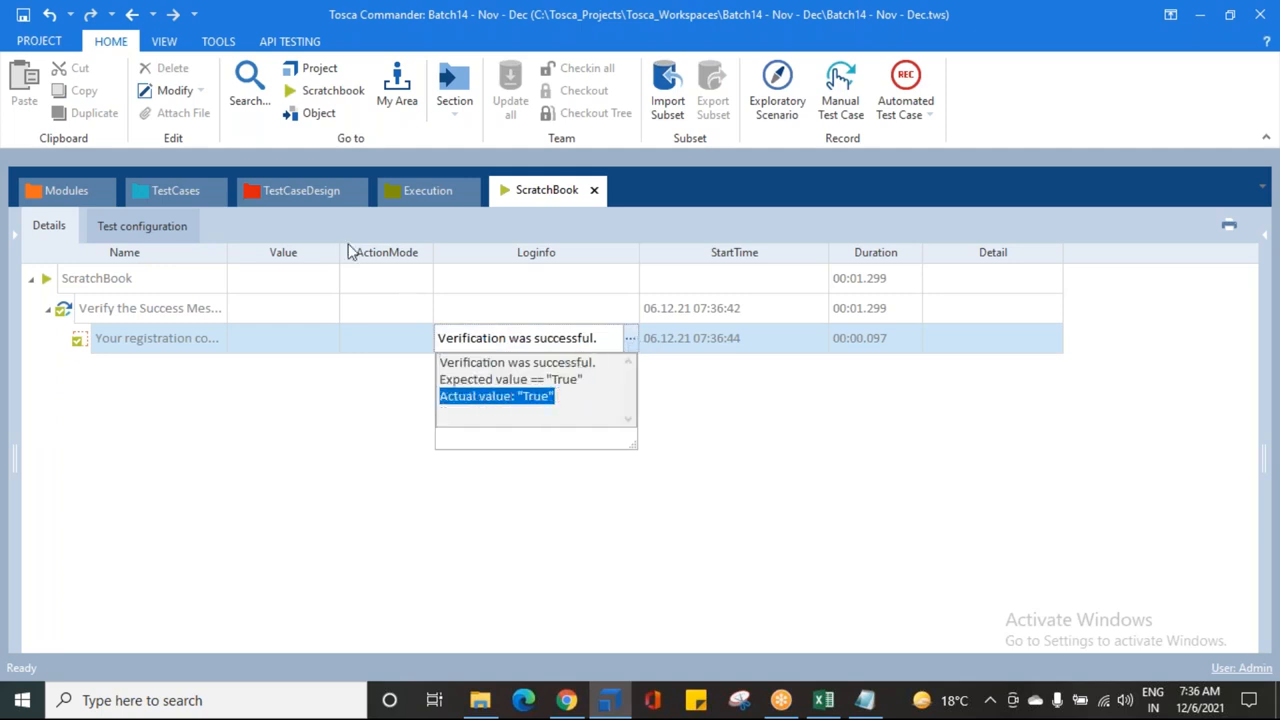
click(175, 193)
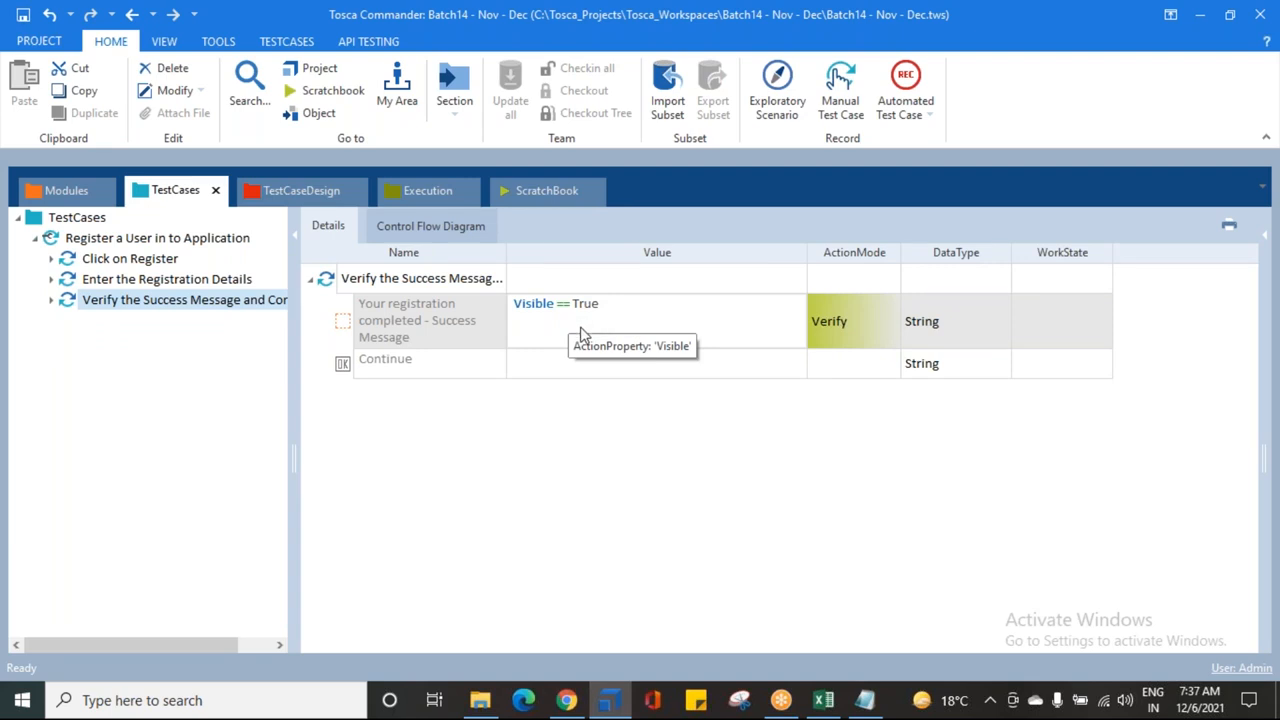
Step: Re-examine the ScratchBook log text showing expected and actual values True
click(518, 190)
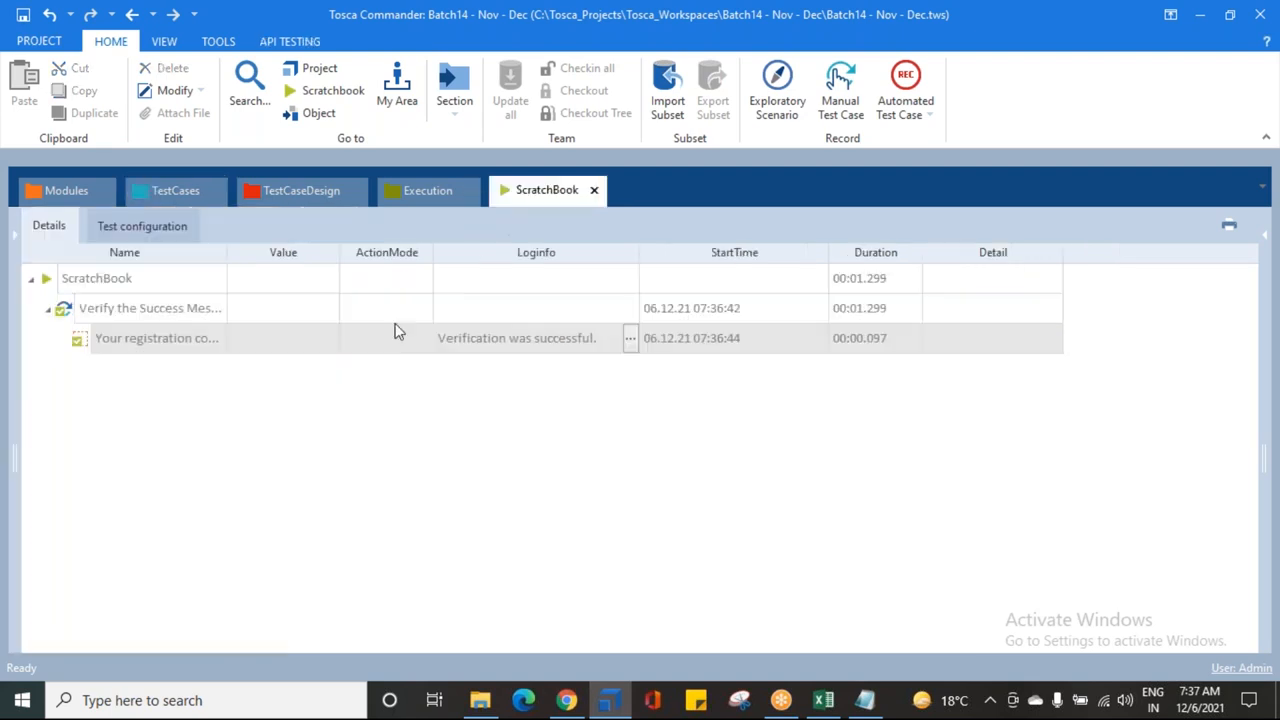
click(568, 344)
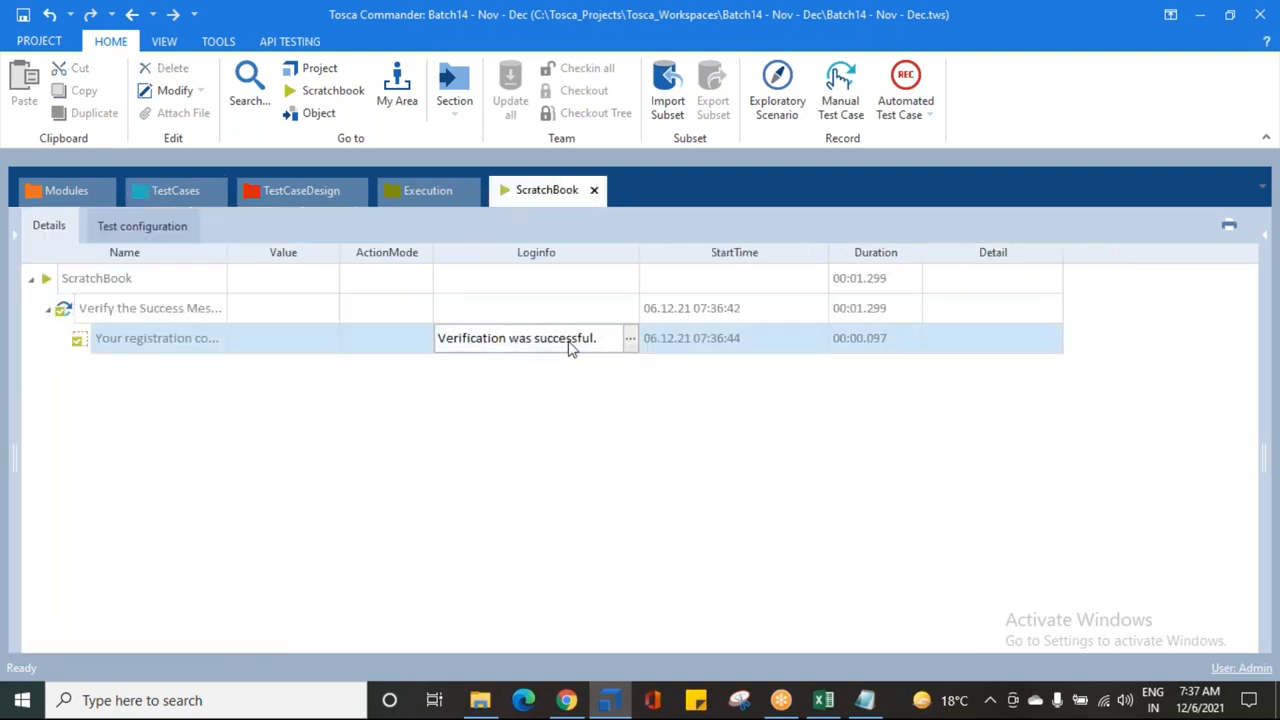
click(630, 339)
drag(640, 446, 745, 446)
click(490, 380)
drag(447, 381, 598, 392)
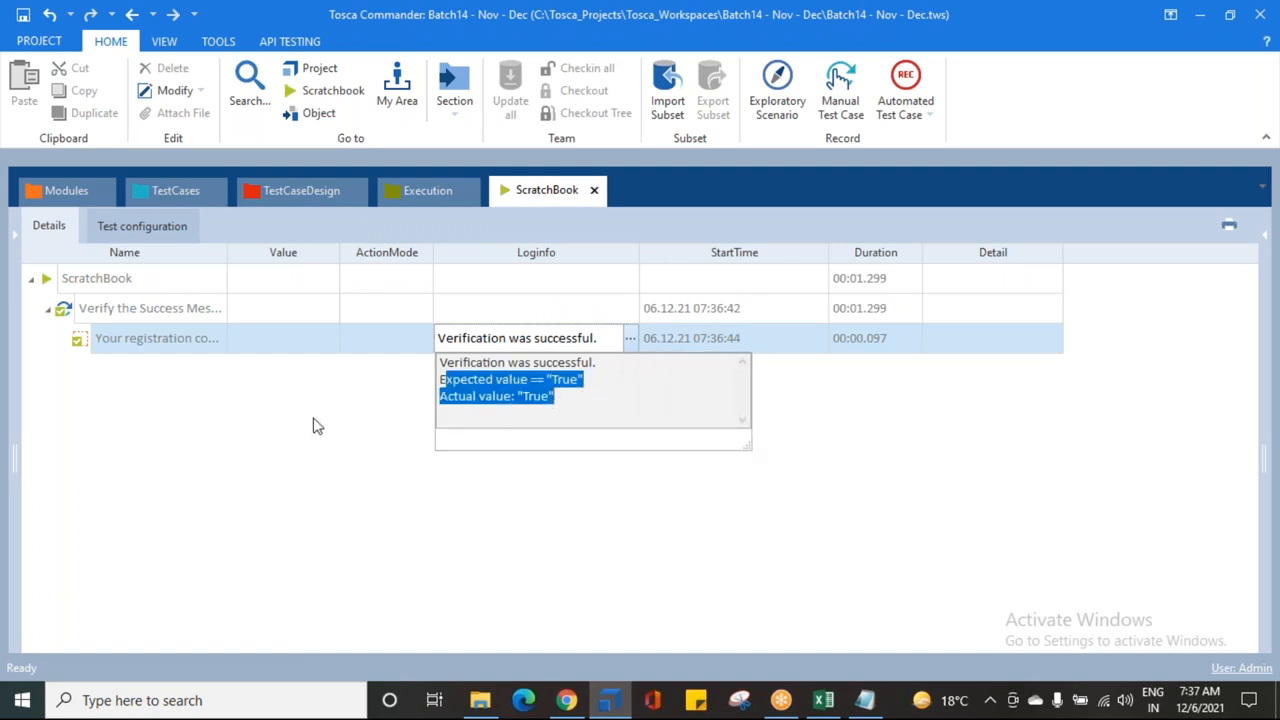
click(151, 184)
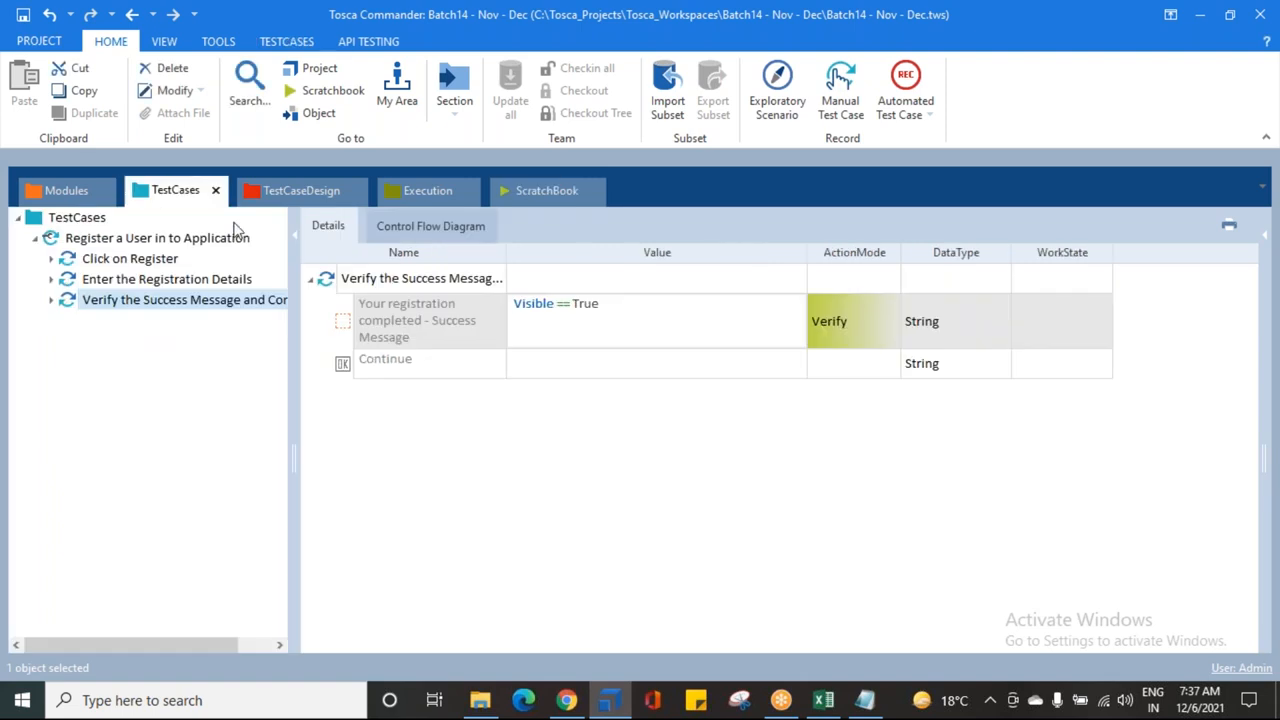
Step: Change the success-message condition's property from Visible to Exists, keeping == True
click(617, 337)
click(793, 321)
click(622, 359)
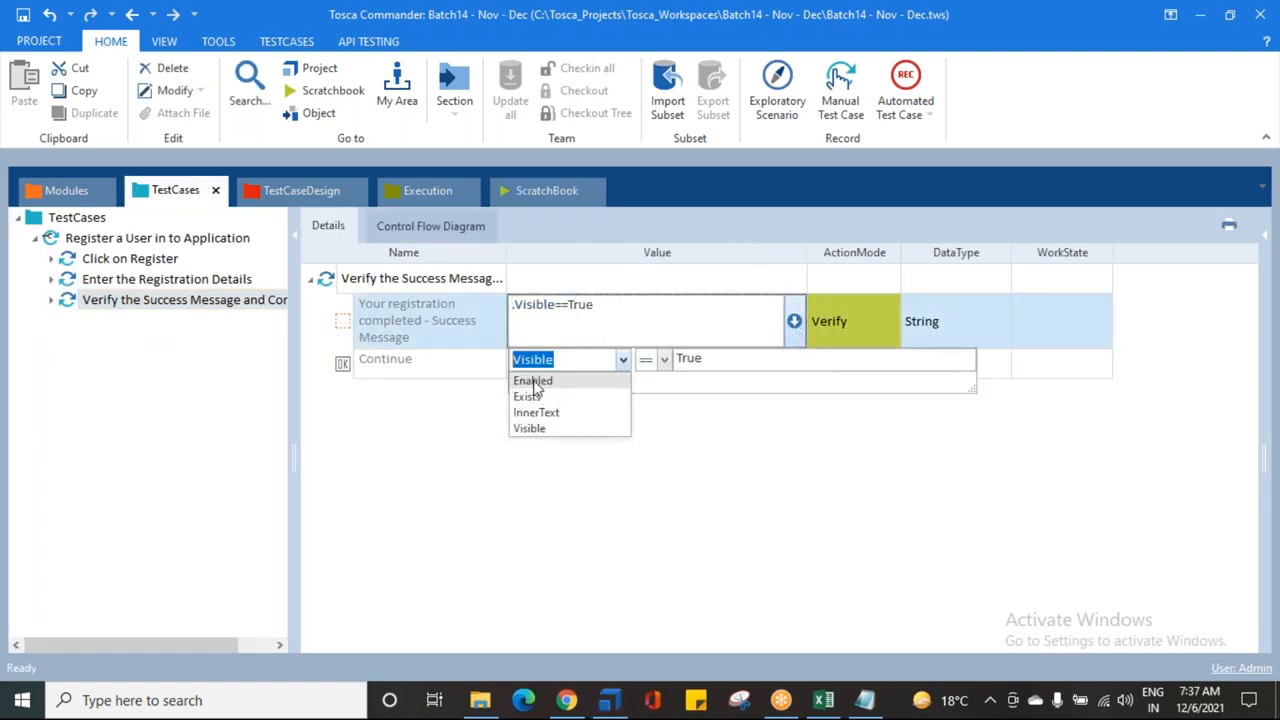
click(524, 397)
click(433, 447)
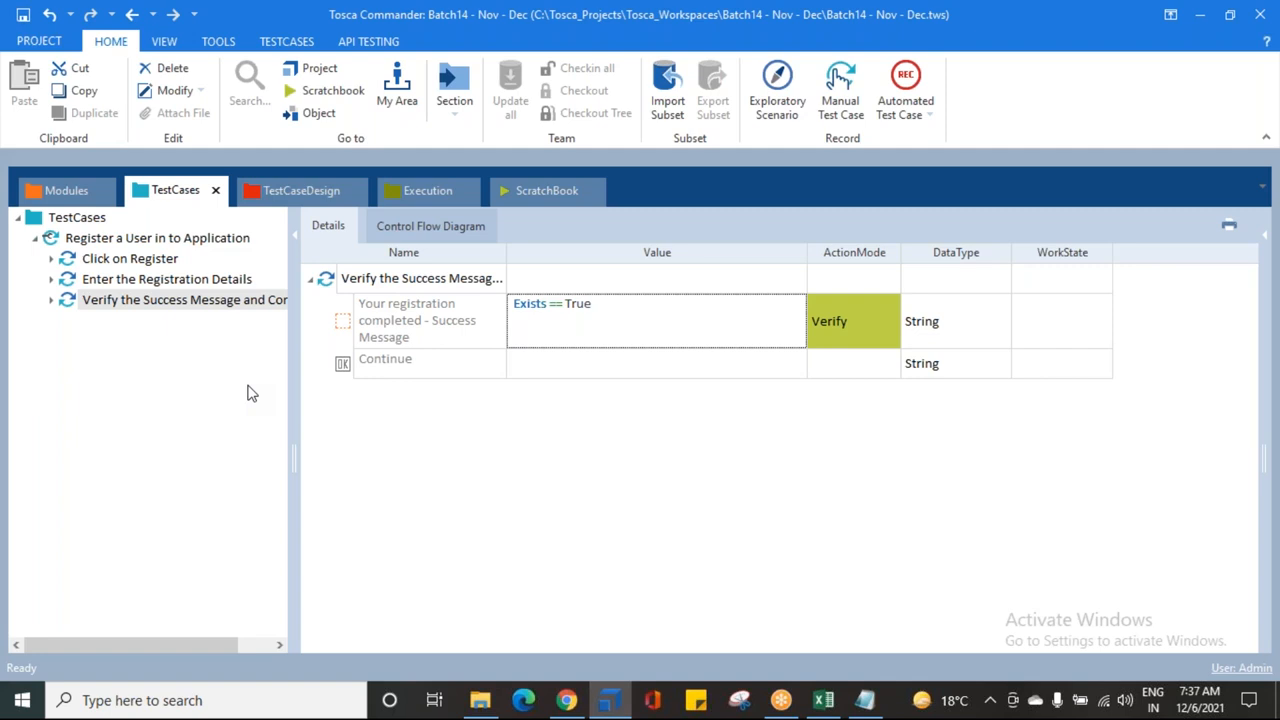
Step: Rerun the success-message Verify step in ScratchBook and return to Tosca Commander
right_click(123, 302)
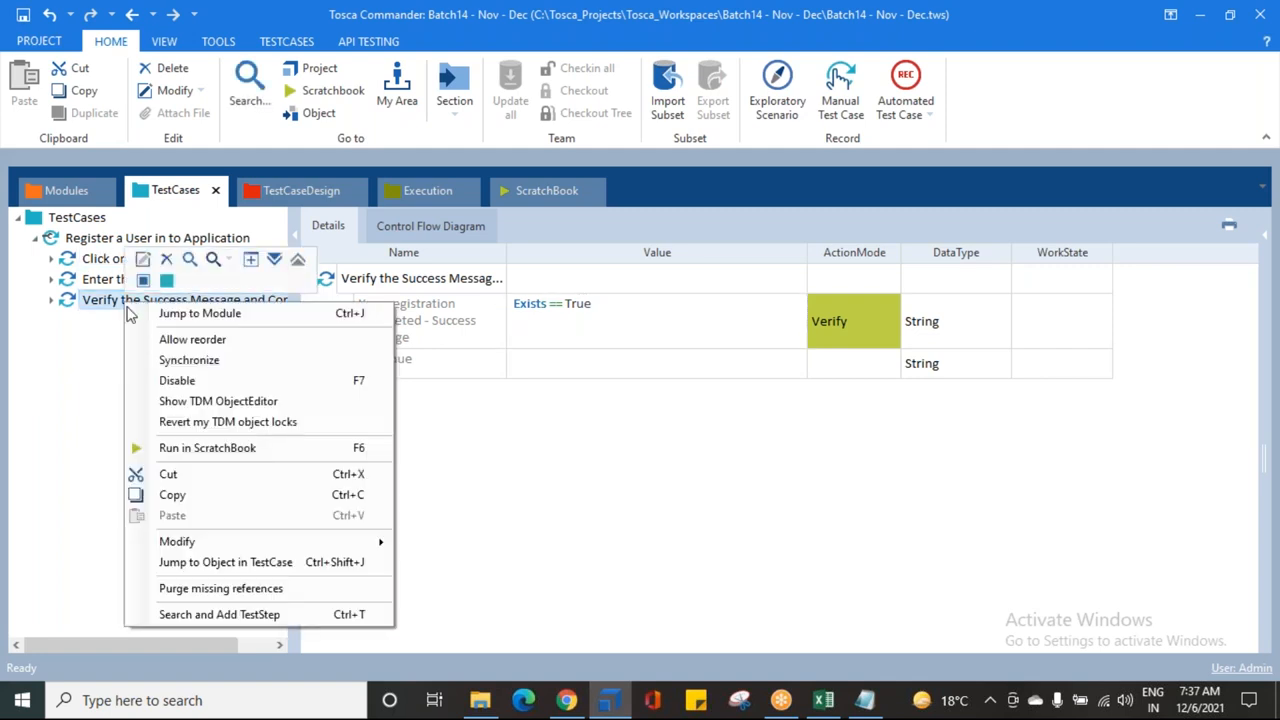
click(189, 449)
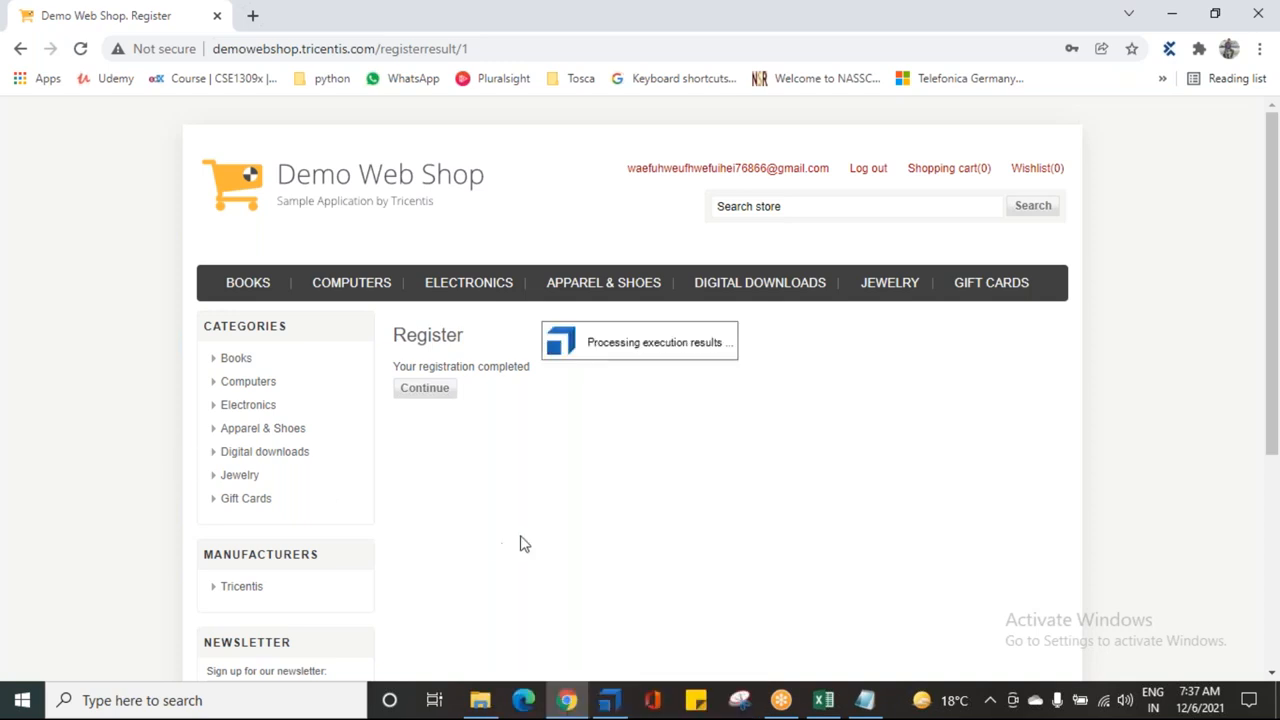
mouse_move(612, 703)
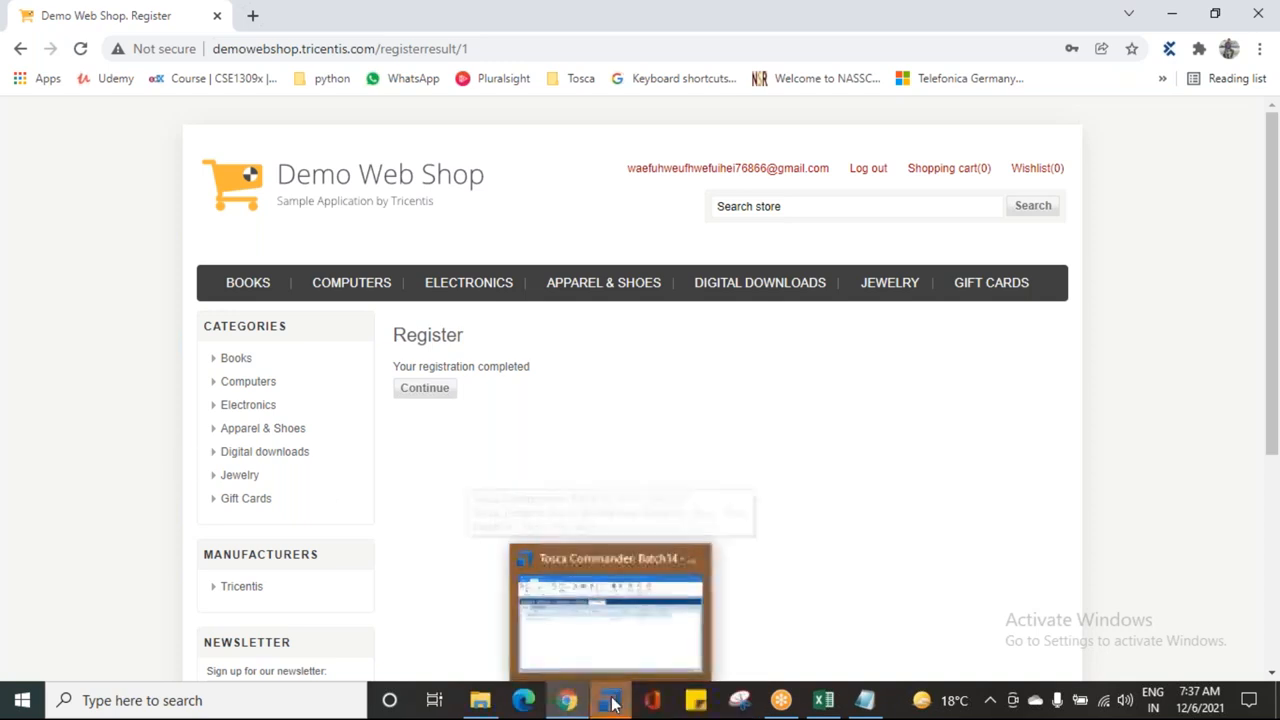
click(611, 667)
Step: Open the new run's Loginfo and confirm expected and actual values are both True
right_click(125, 310)
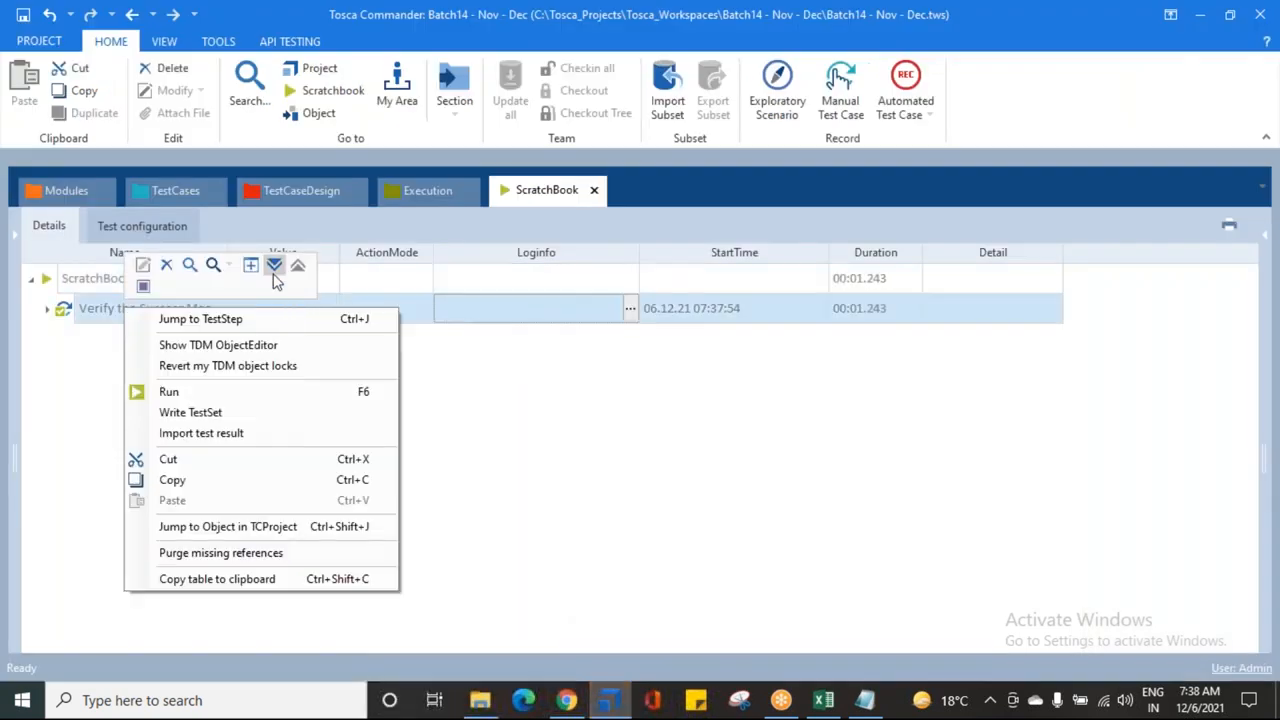
click(271, 265)
click(630, 342)
click(630, 342)
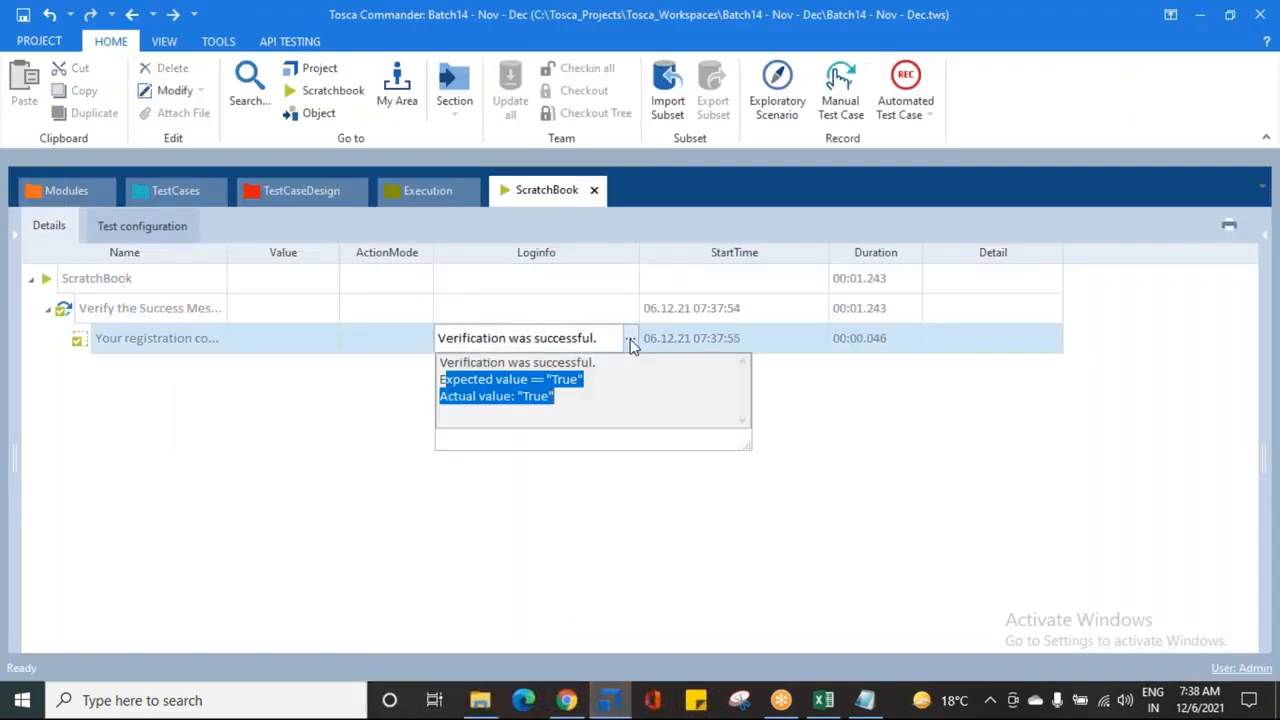
click(579, 400)
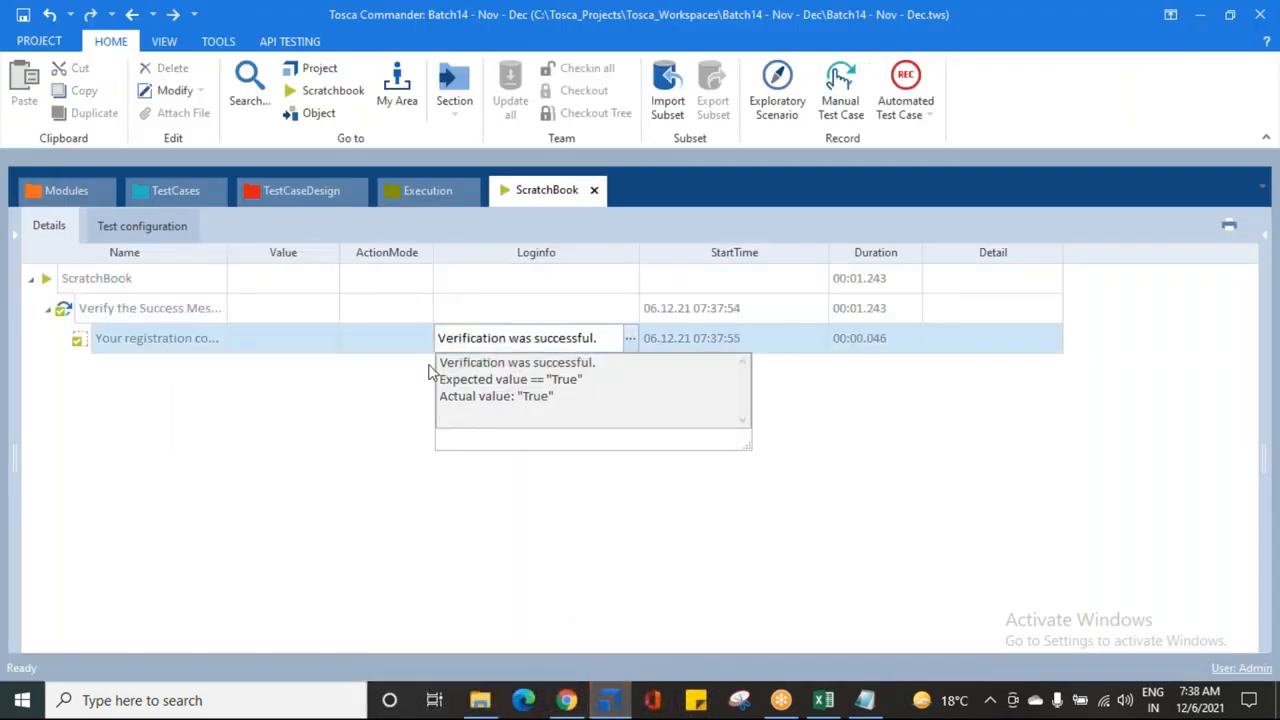
drag(441, 377, 757, 380)
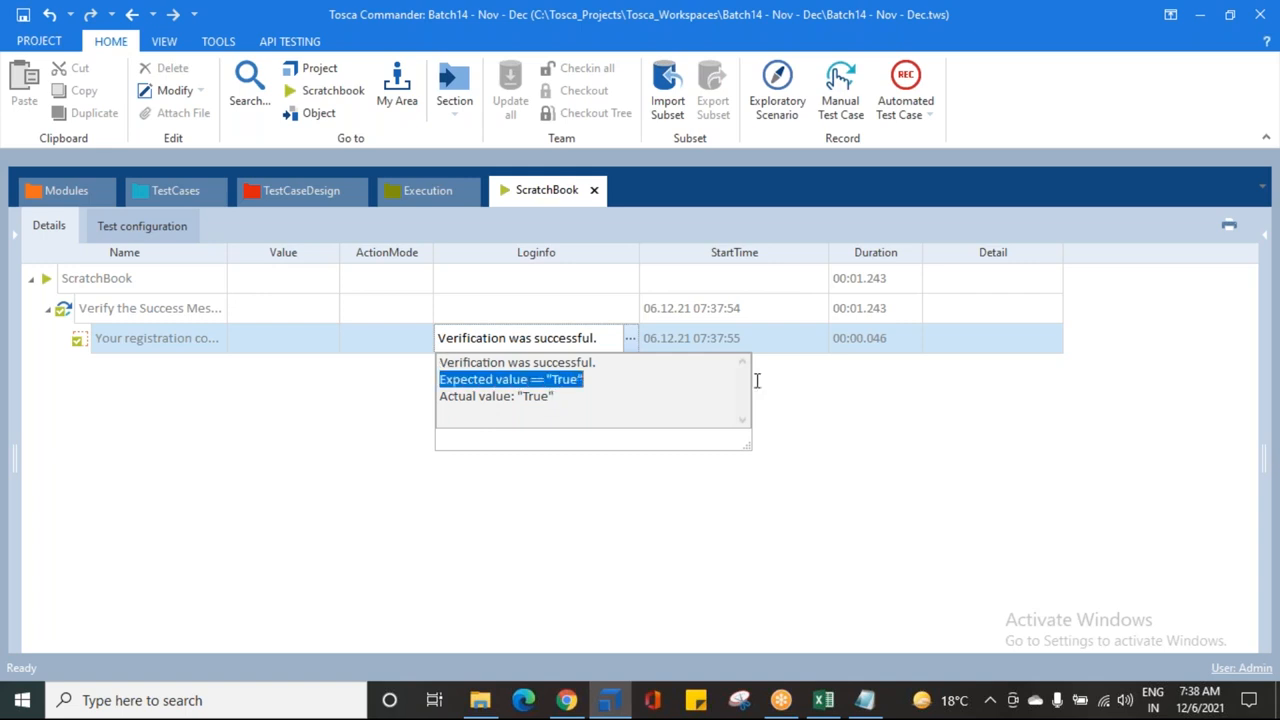
drag(443, 401, 620, 386)
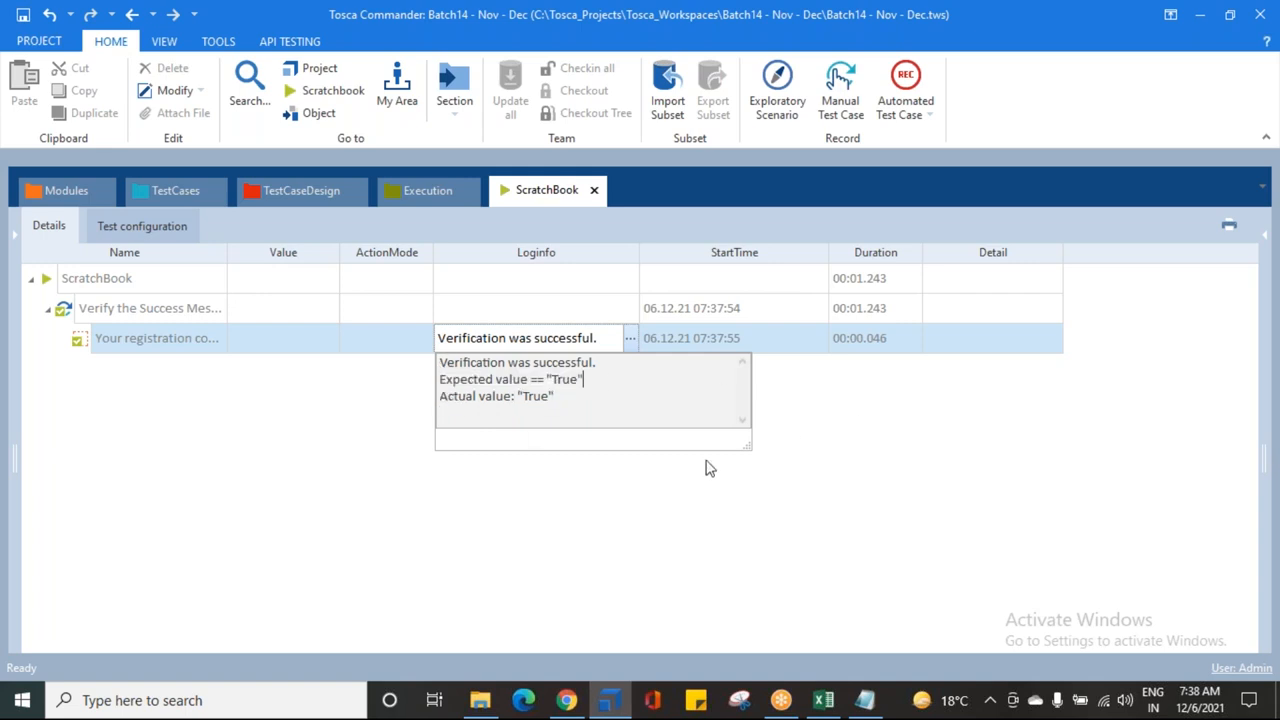
click(285, 461)
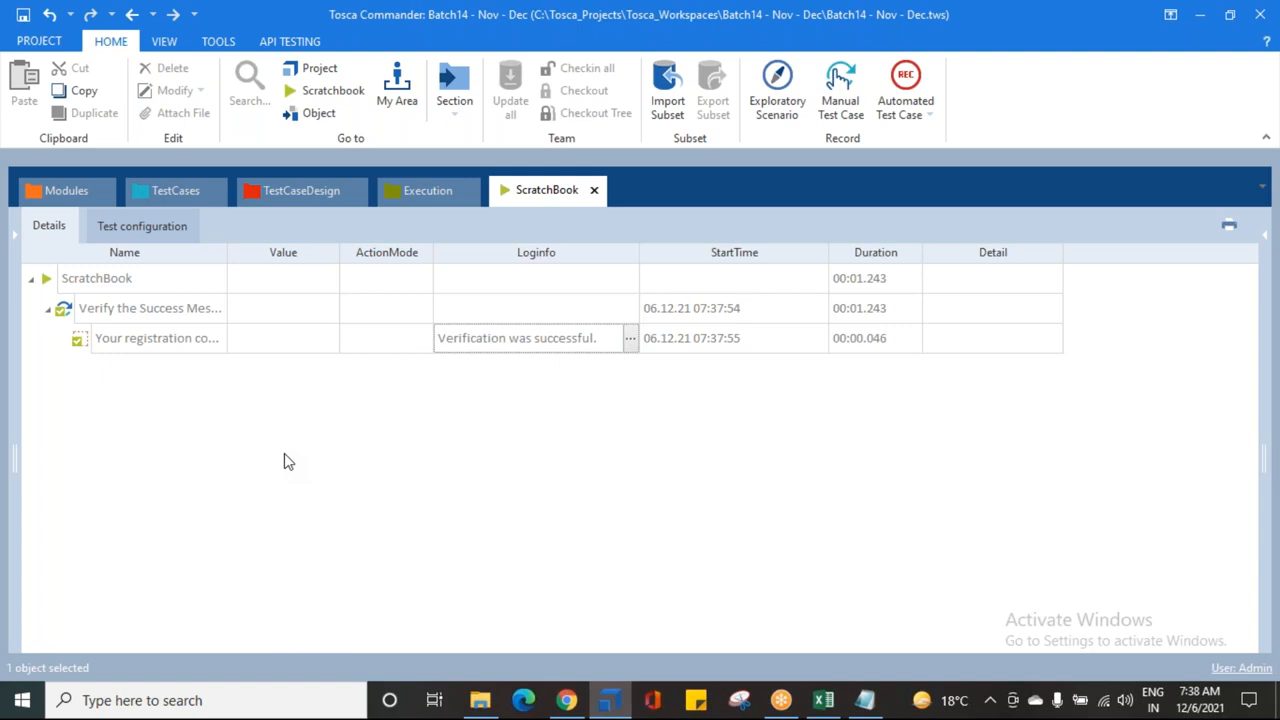
Step: Reopen the success-message condition editor and leave Exists == True unchanged
click(189, 195)
click(724, 328)
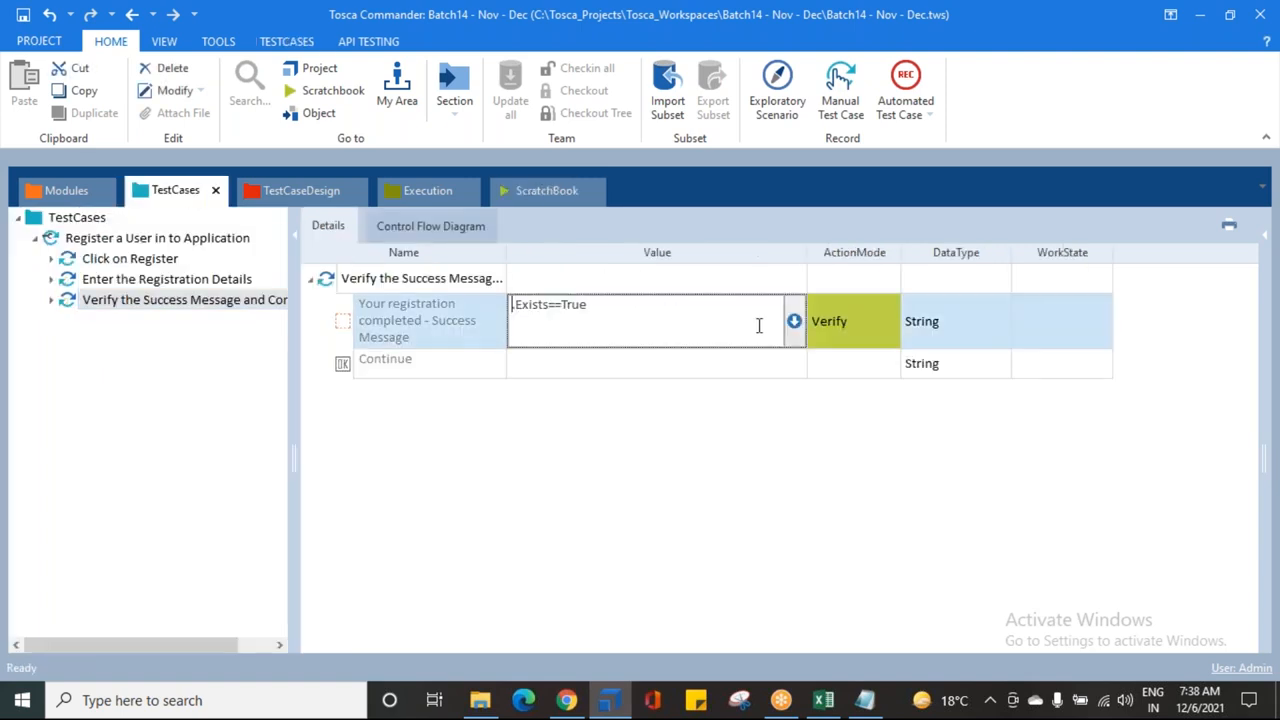
click(793, 321)
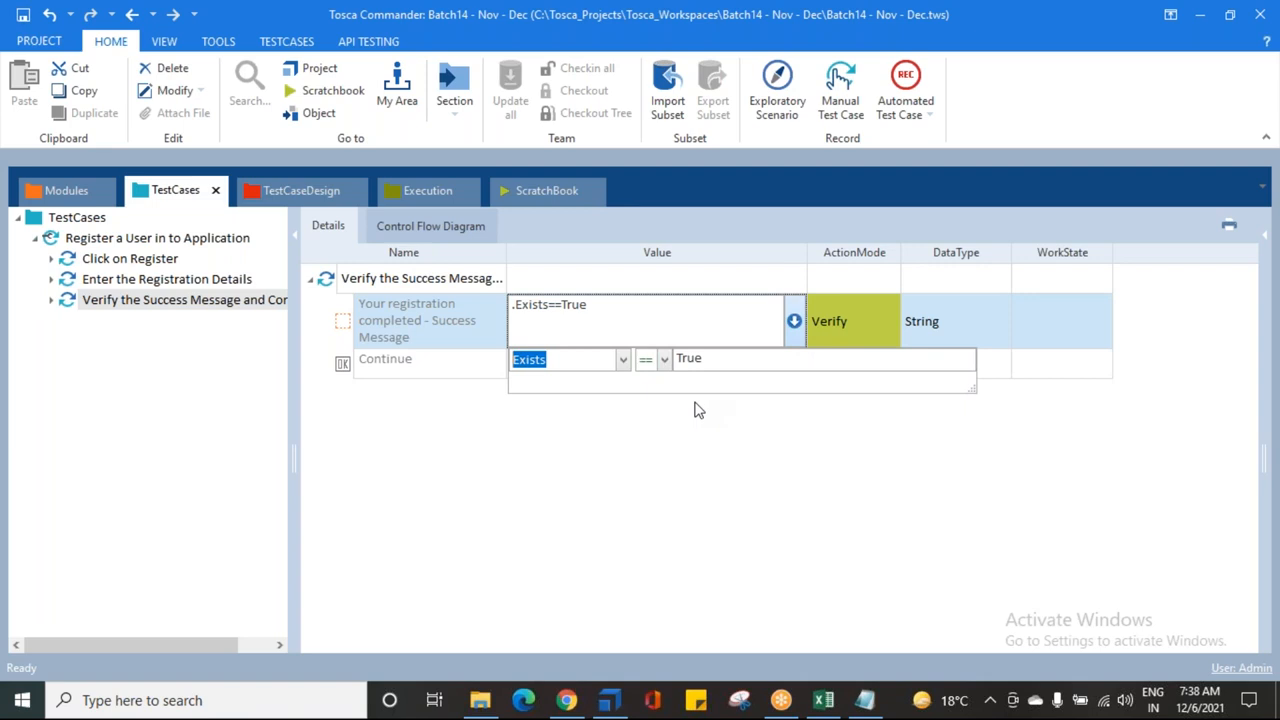
click(623, 359)
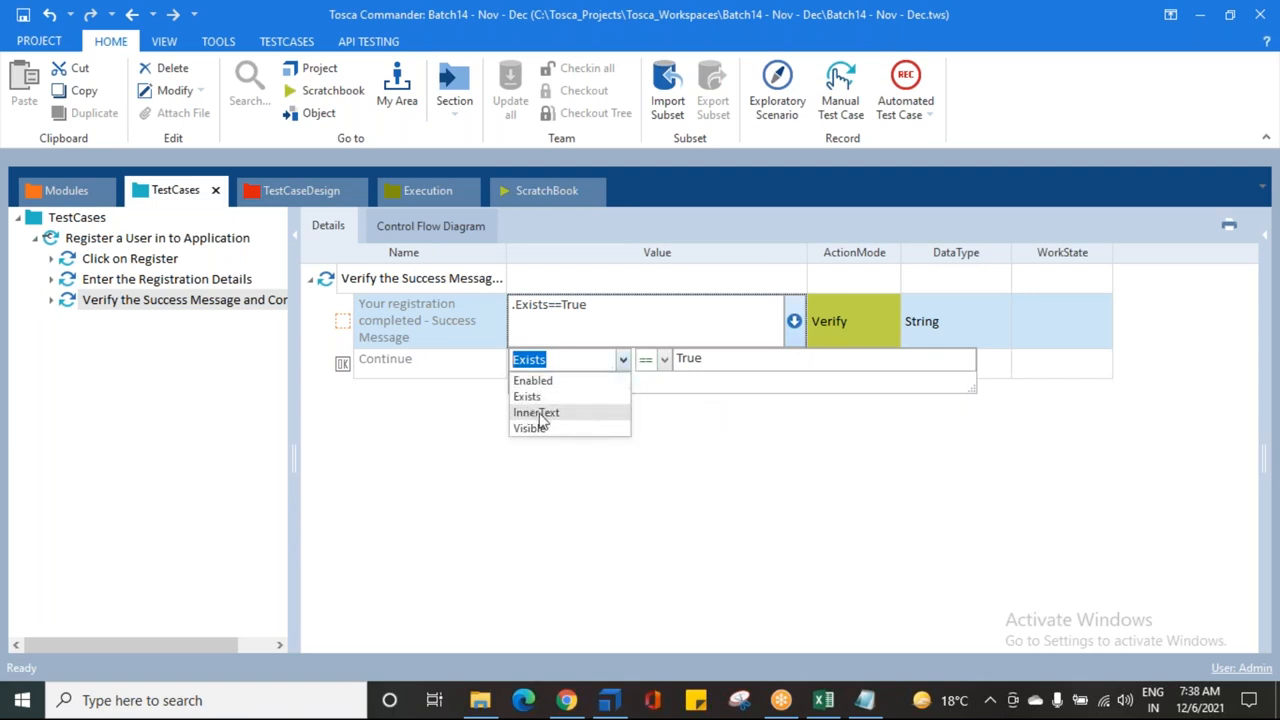
click(430, 448)
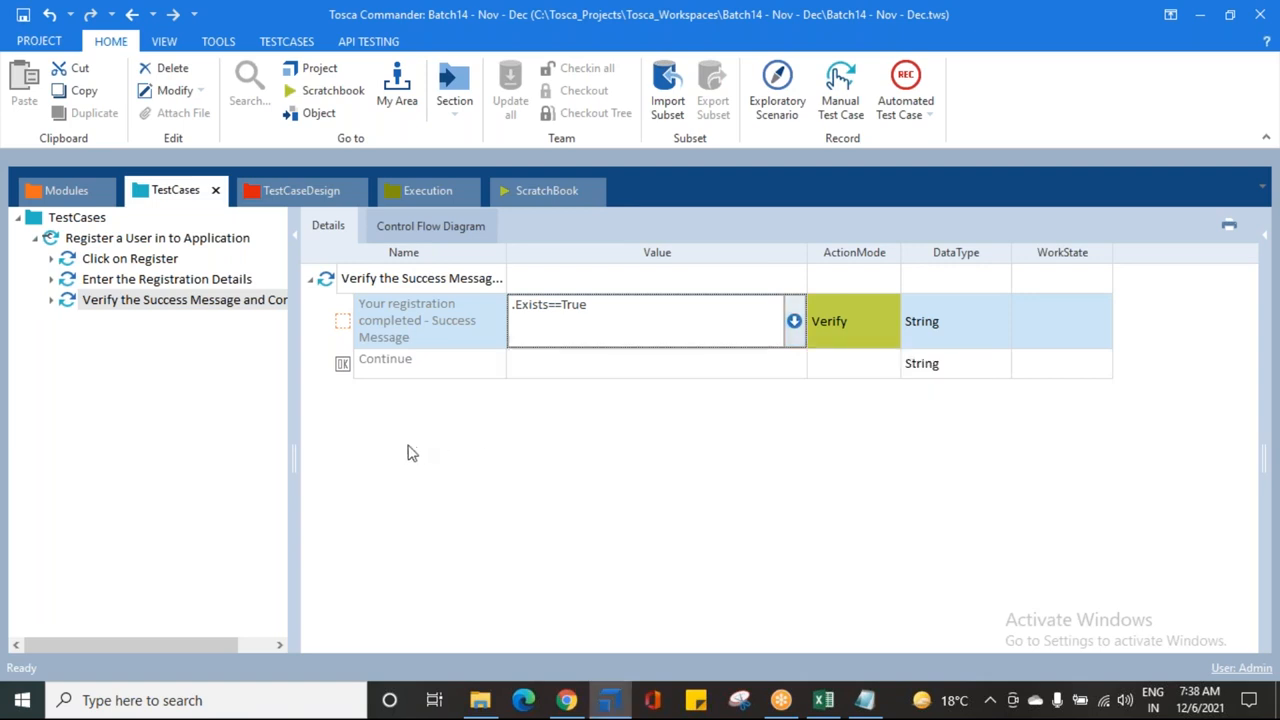
Step: In Chrome's Demo Web Shop result page, select the text 'Your registration completed'
click(566, 700)
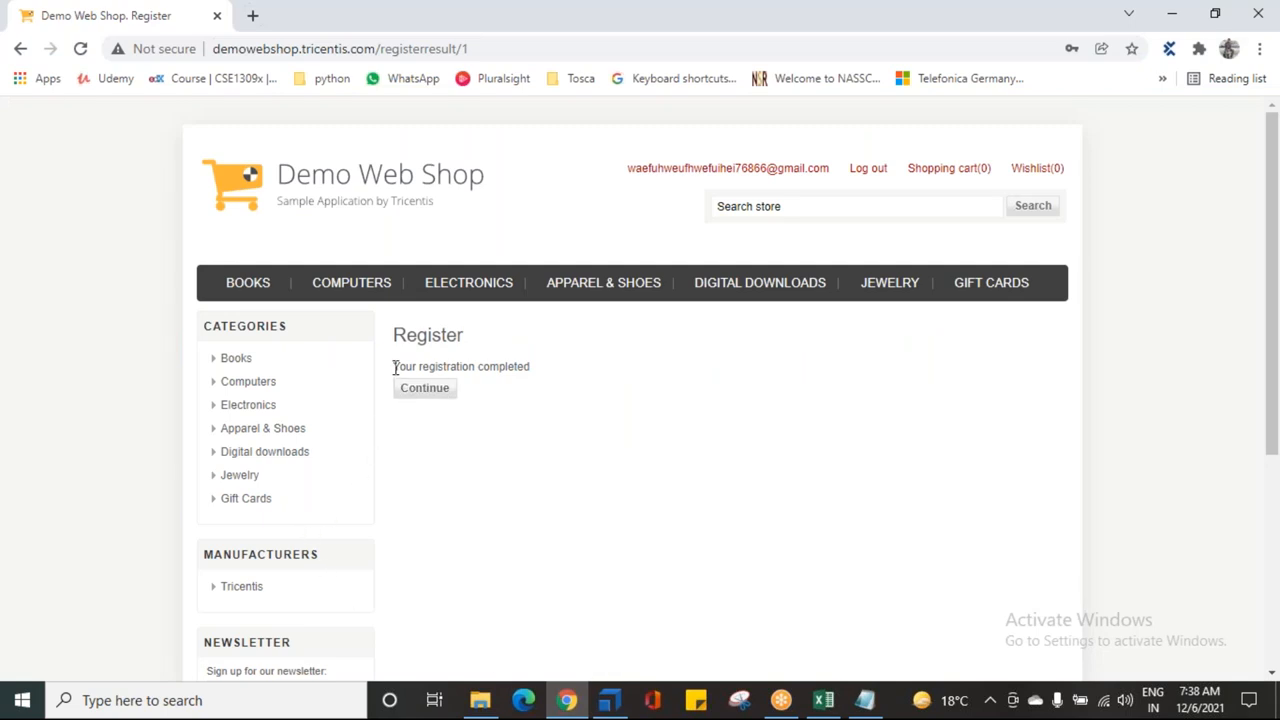
drag(394, 367, 531, 364)
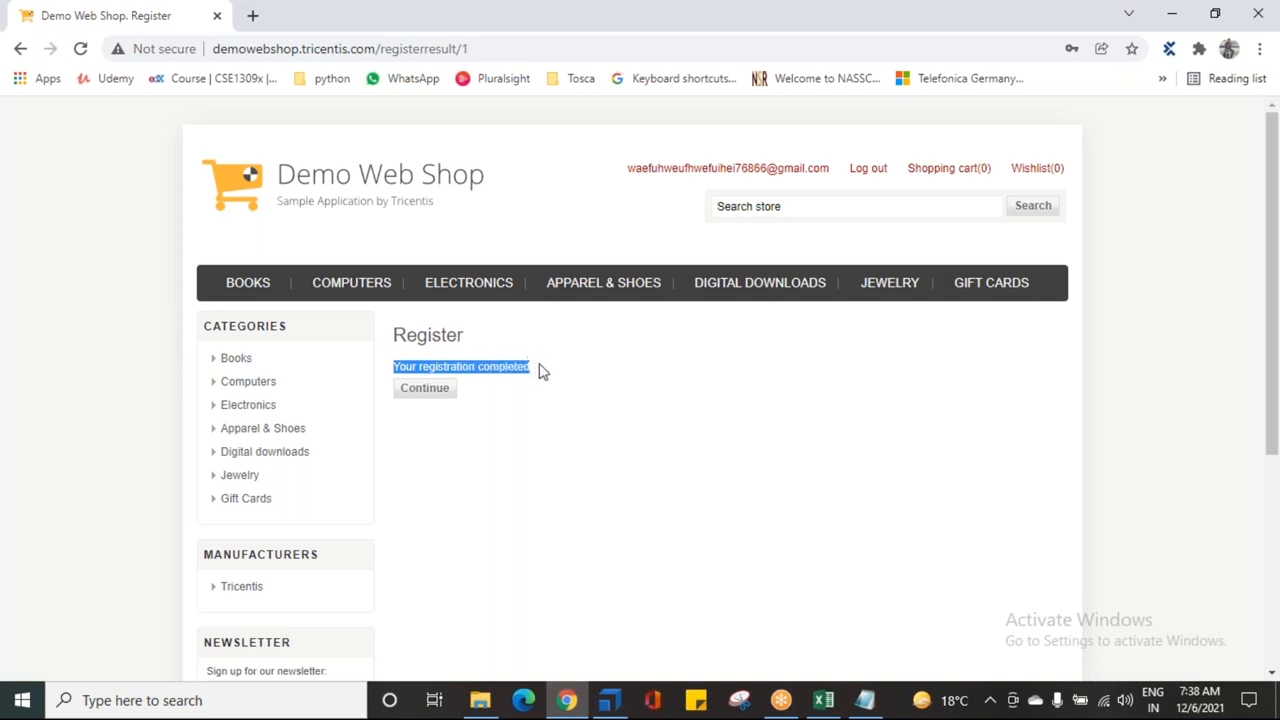
click(542, 374)
drag(524, 366, 391, 366)
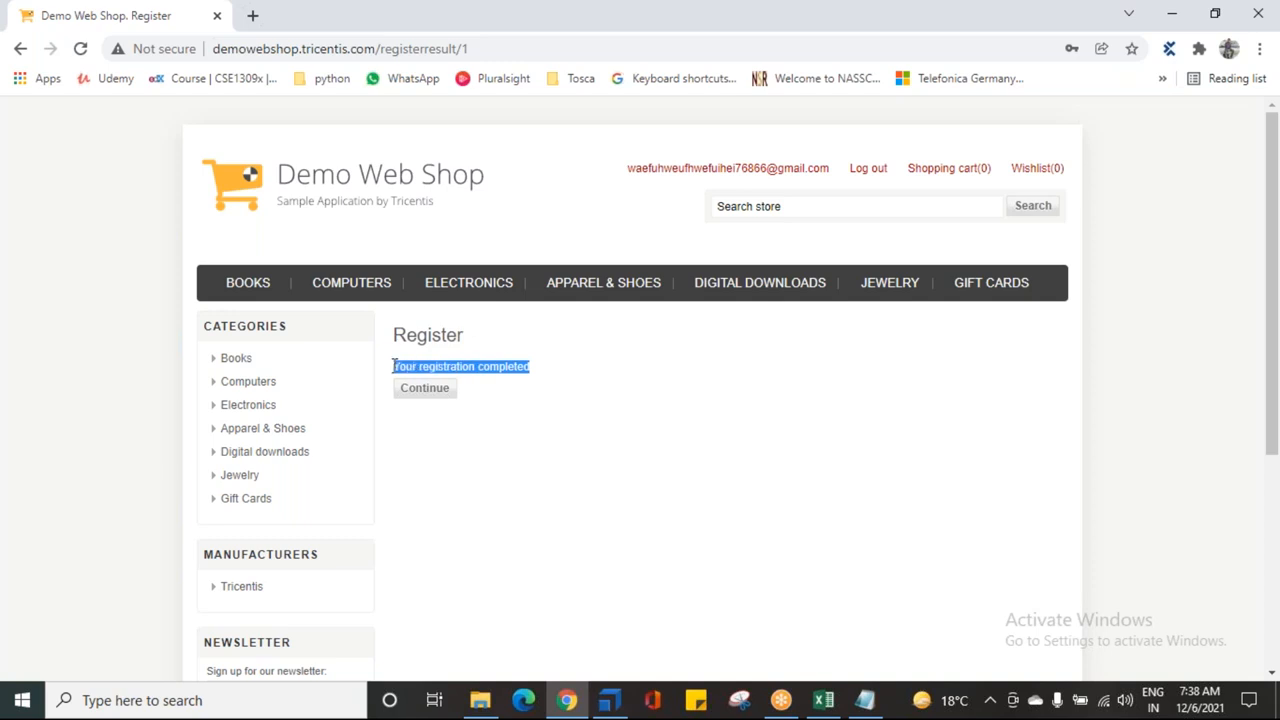
click(539, 373)
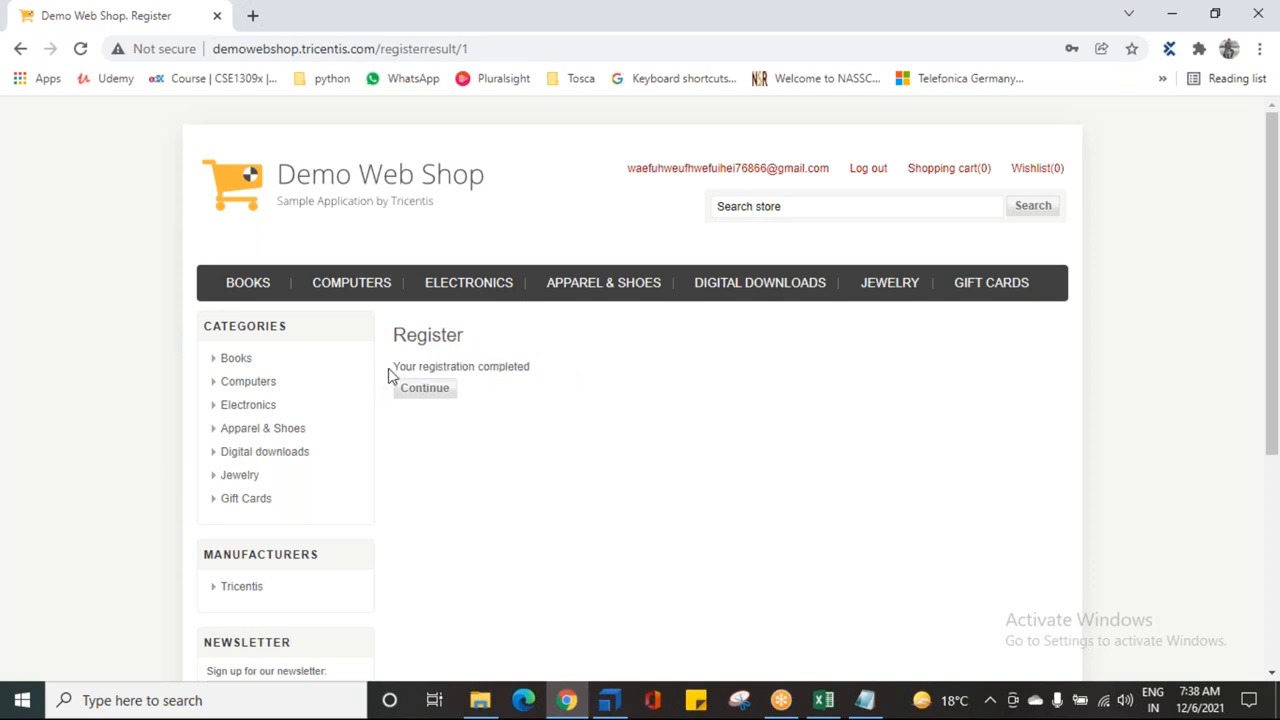
drag(395, 367, 534, 371)
key(ctrl+c)
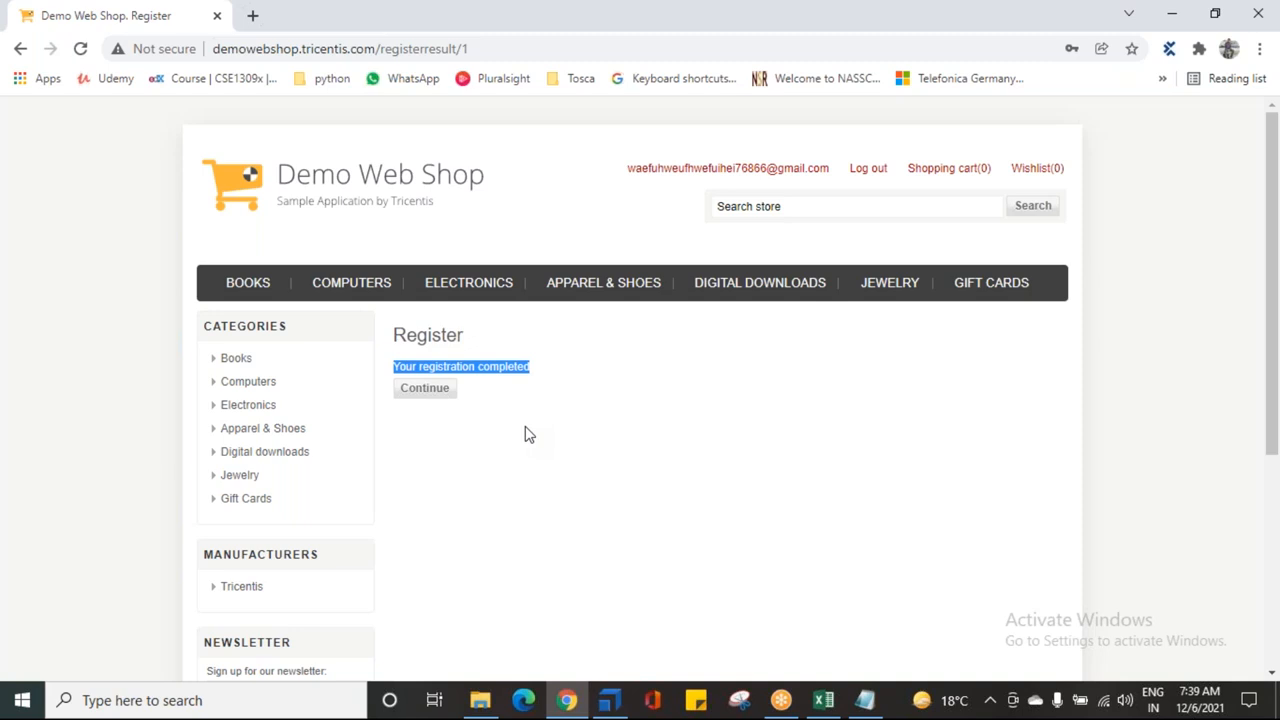
Step: Return from Chrome to Tosca Commander's test case view
click(609, 700)
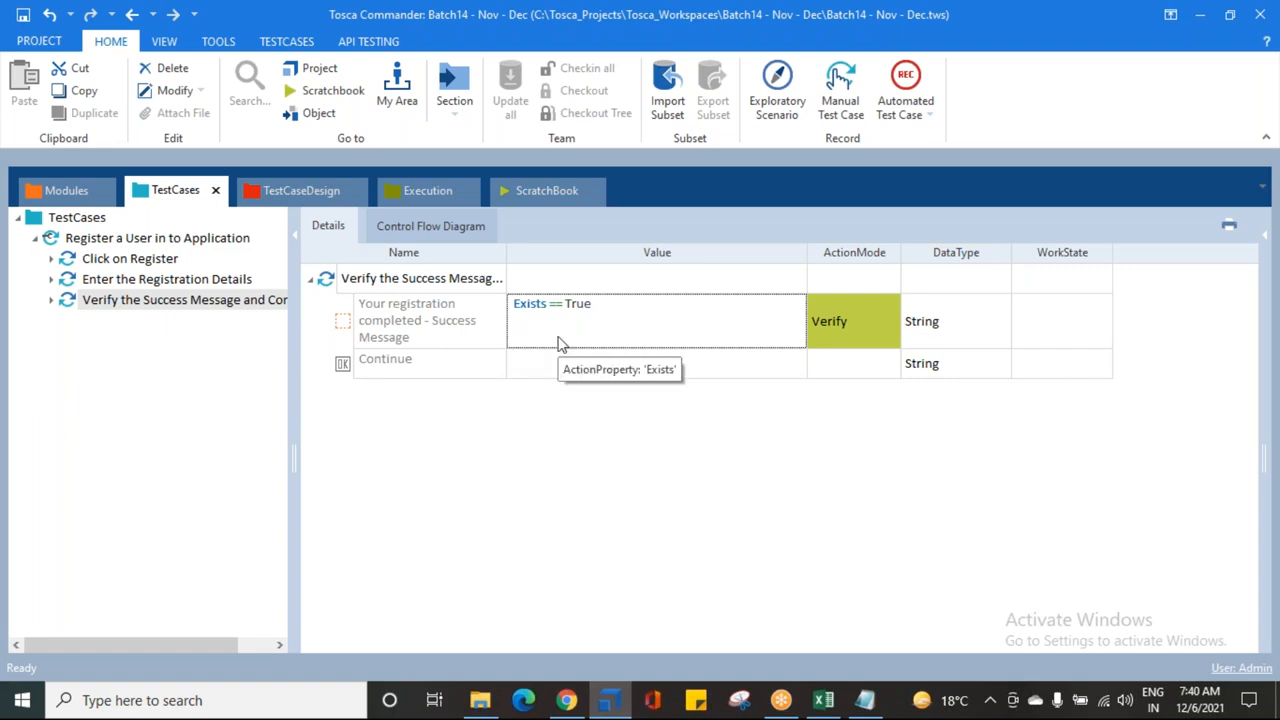
Step: Switch the success-message condition's property from Exists to InnerText
click(793, 330)
click(793, 324)
click(623, 360)
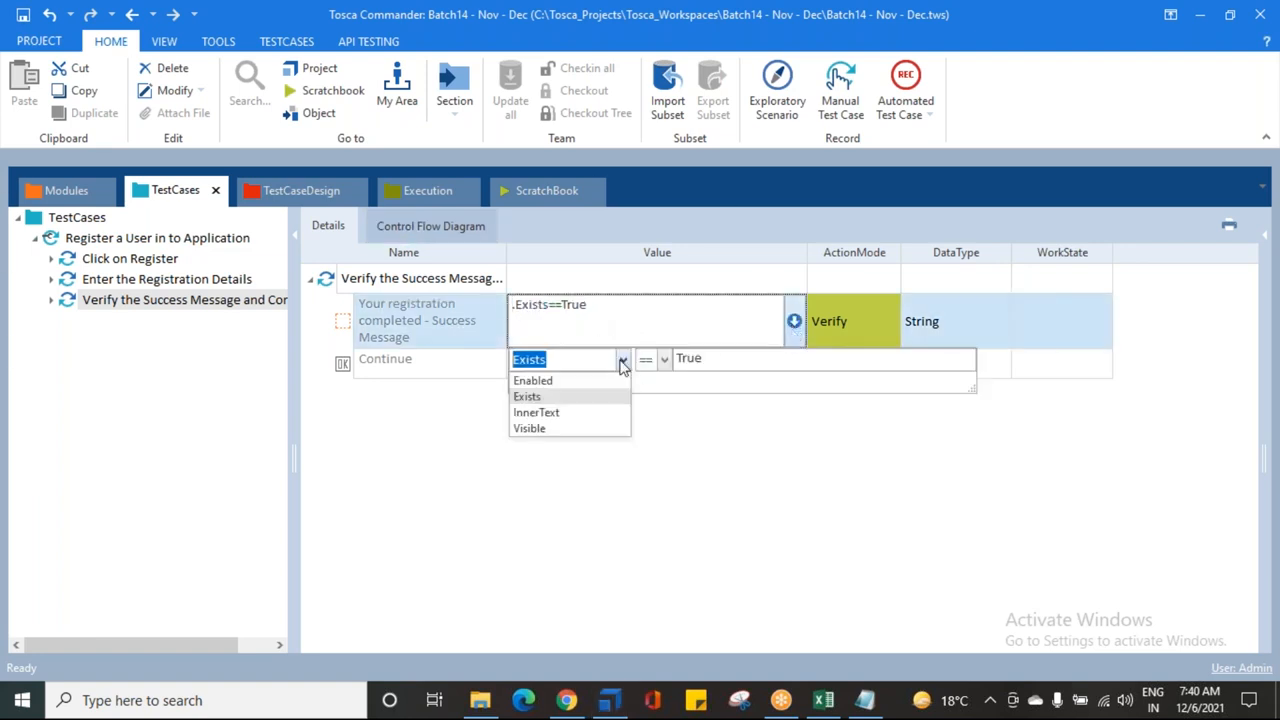
click(550, 416)
click(564, 436)
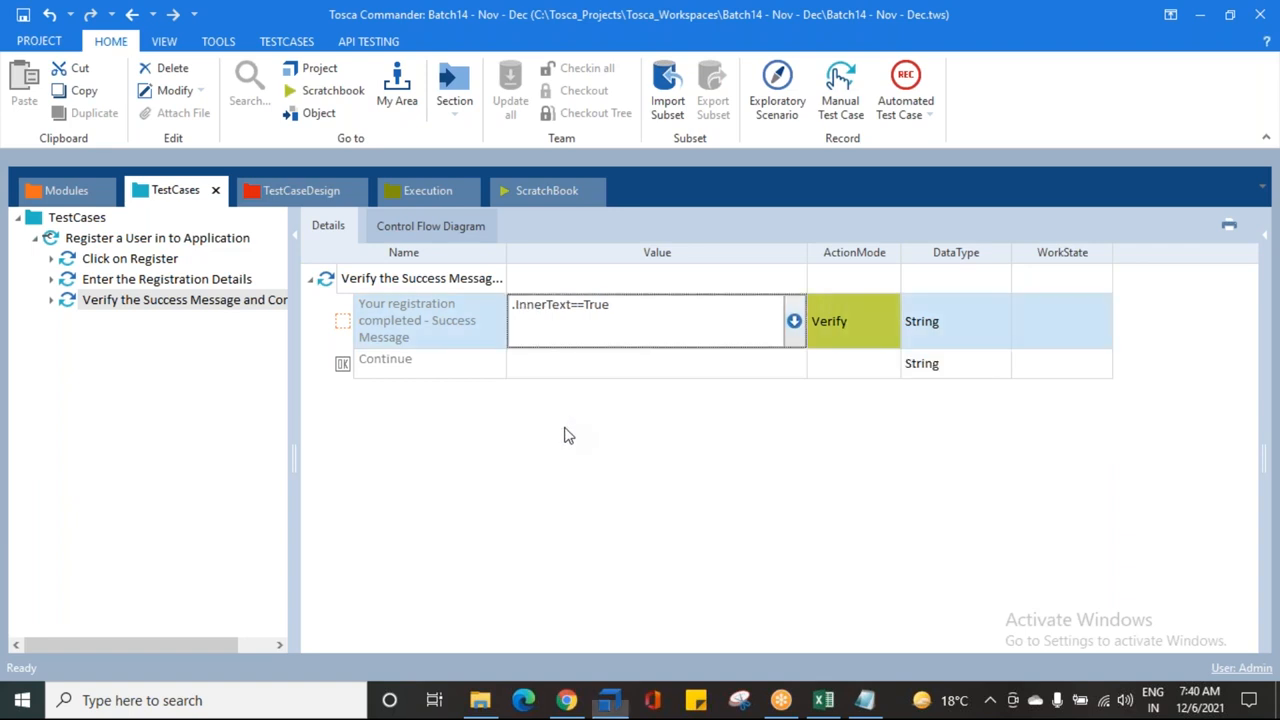
Step: Replace True with the pasted text 'Your registration completed' as the expected value
click(575, 700)
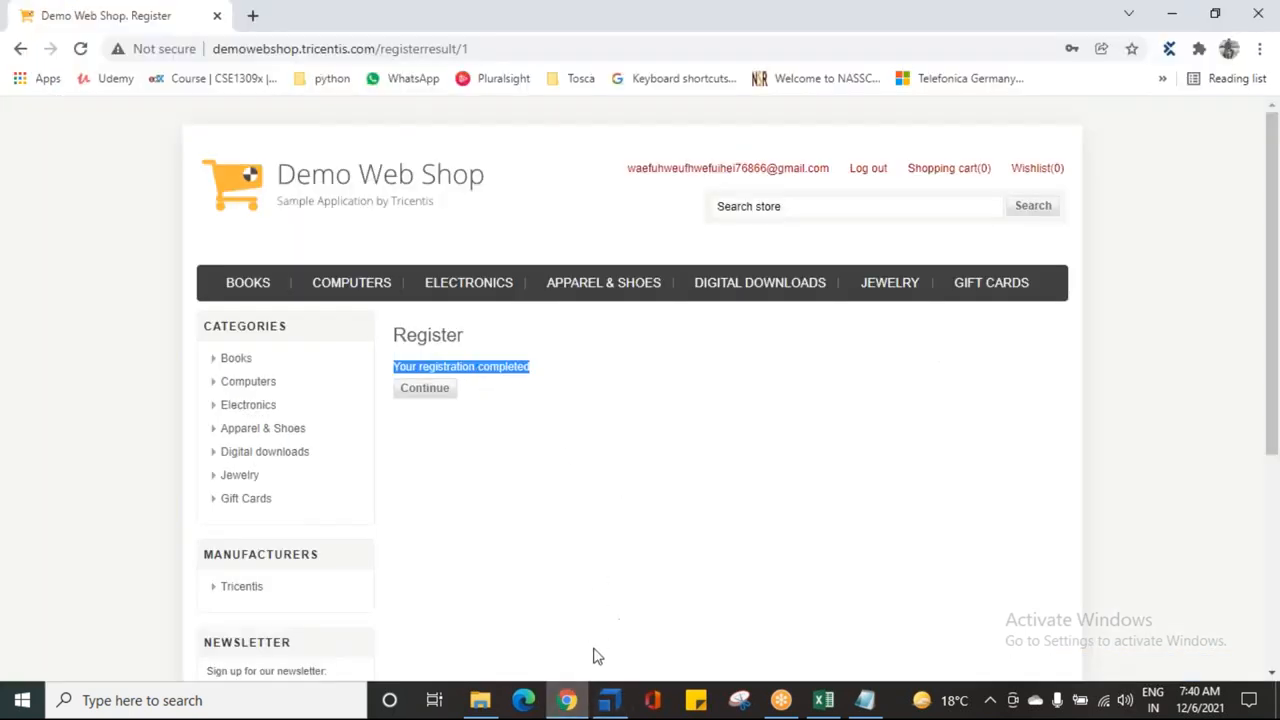
click(606, 702)
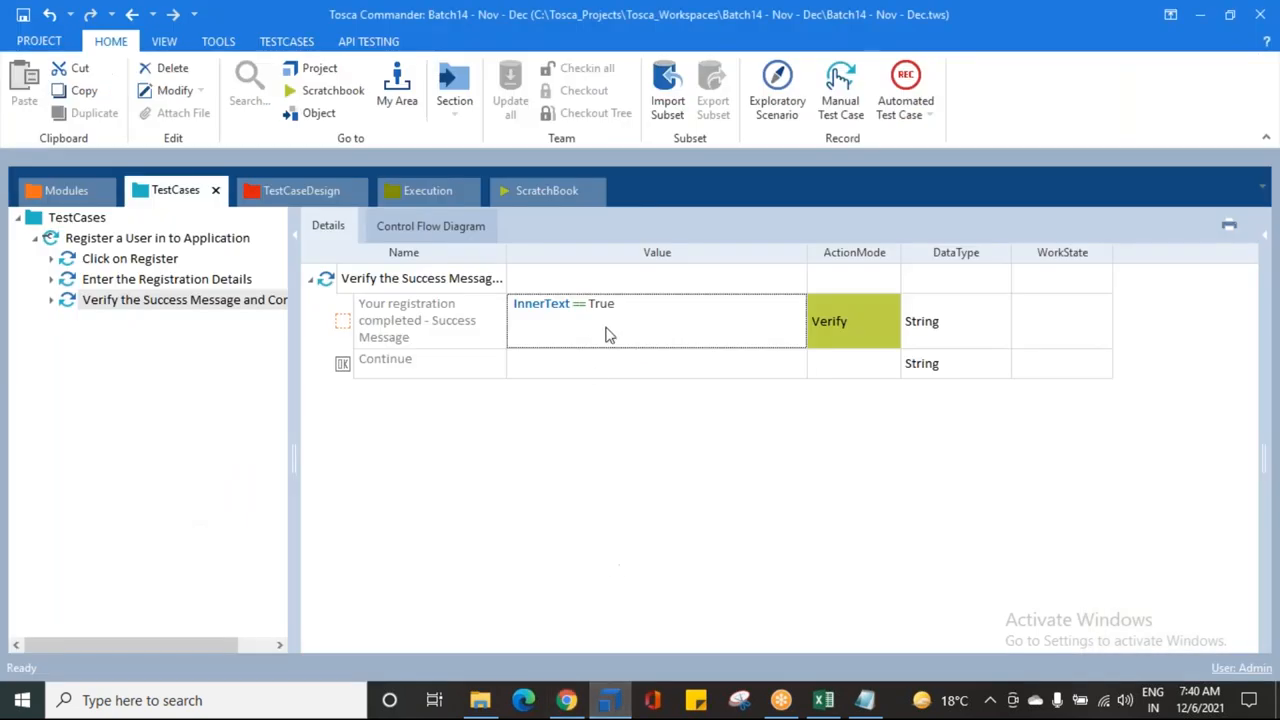
click(791, 326)
click(793, 321)
double_click(717, 358)
key(ctrl+v)
click(660, 491)
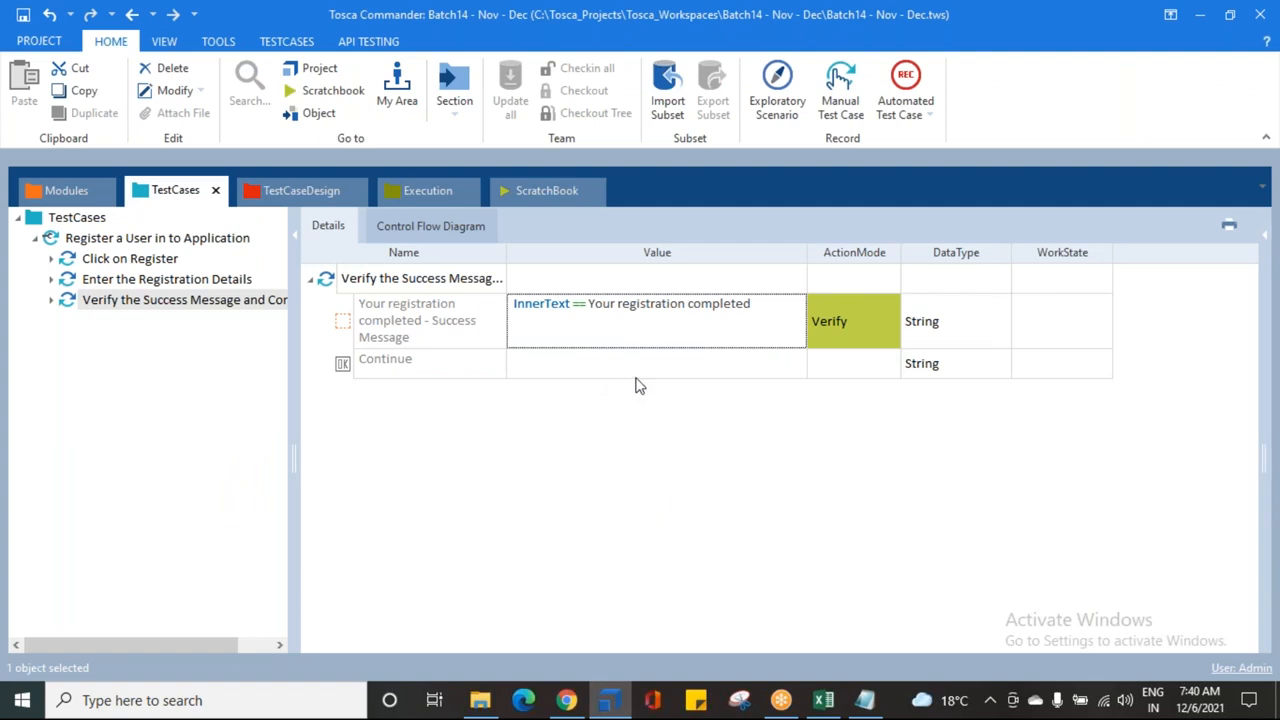
click(843, 323)
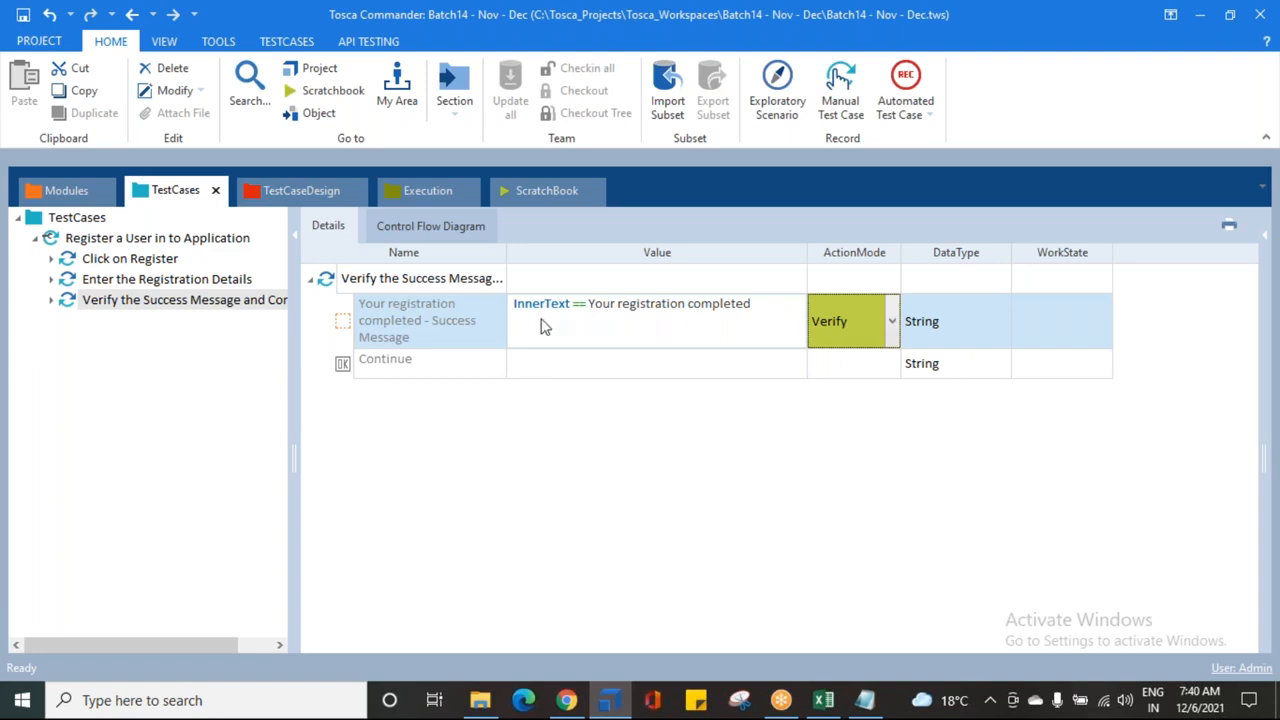
click(394, 325)
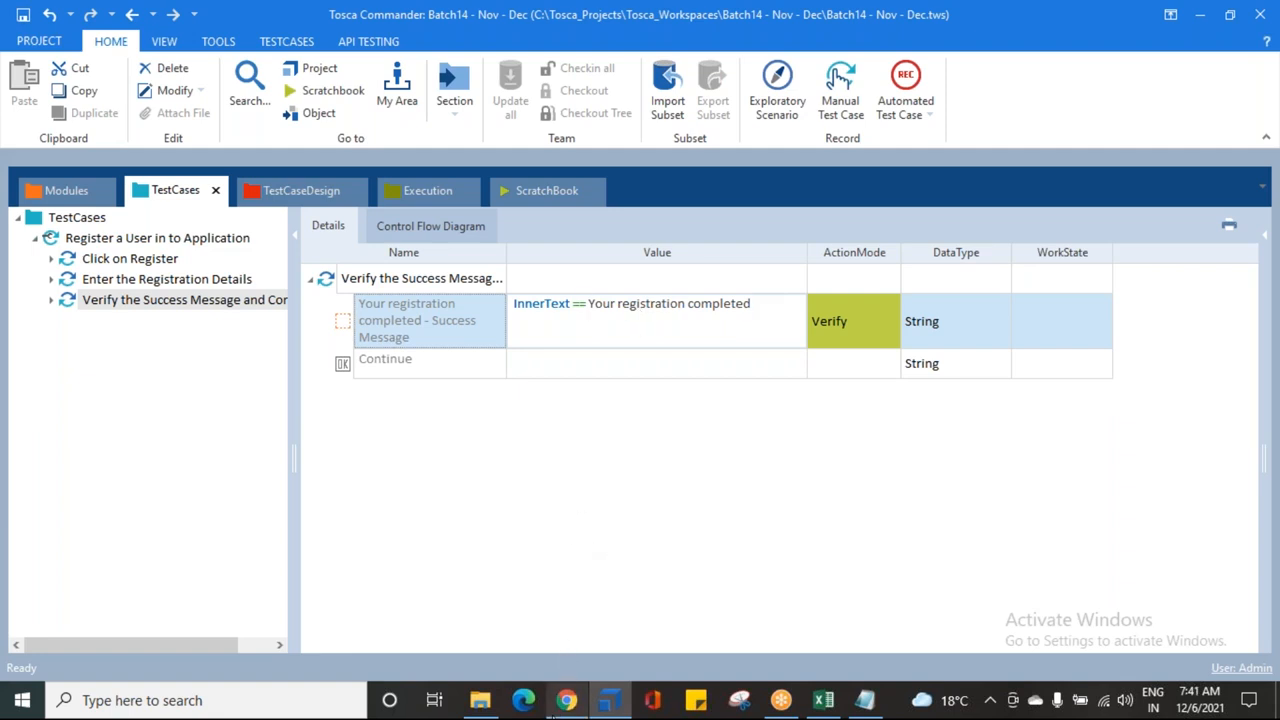
click(567, 700)
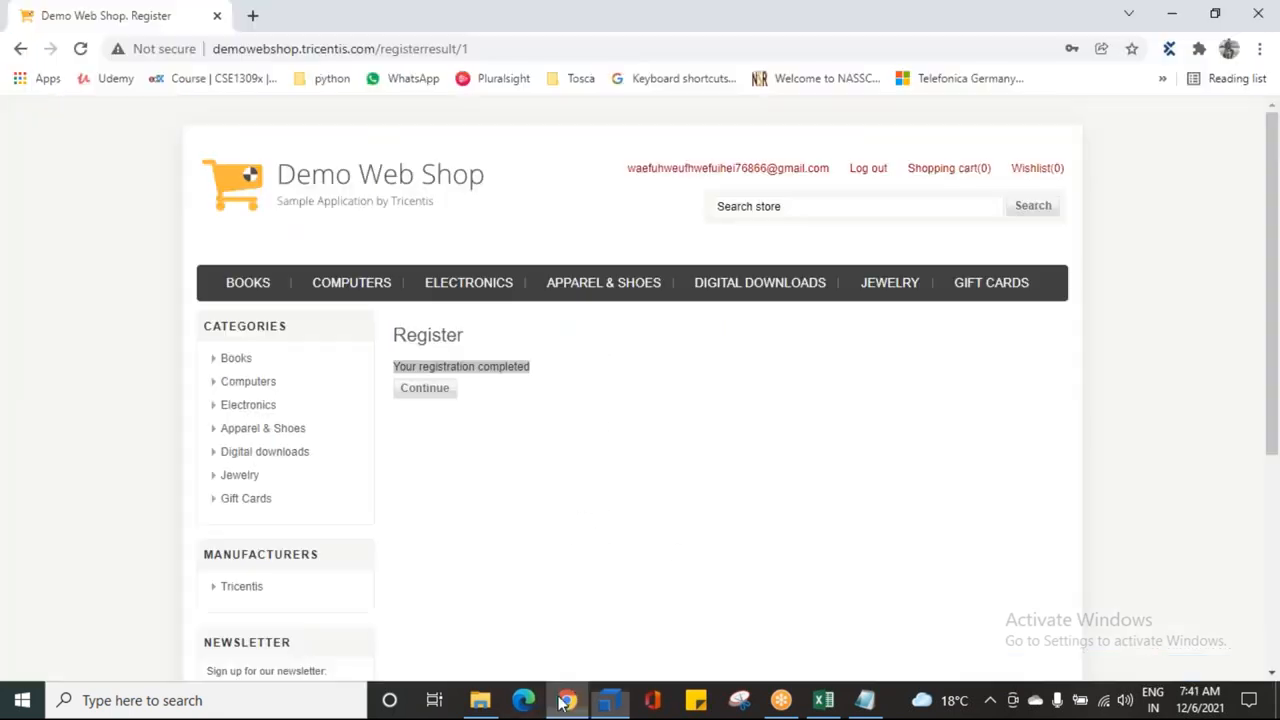
Step: Run the 'Verify the Success Message' folder in ScratchBook and return to Tosca
click(609, 700)
right_click(105, 299)
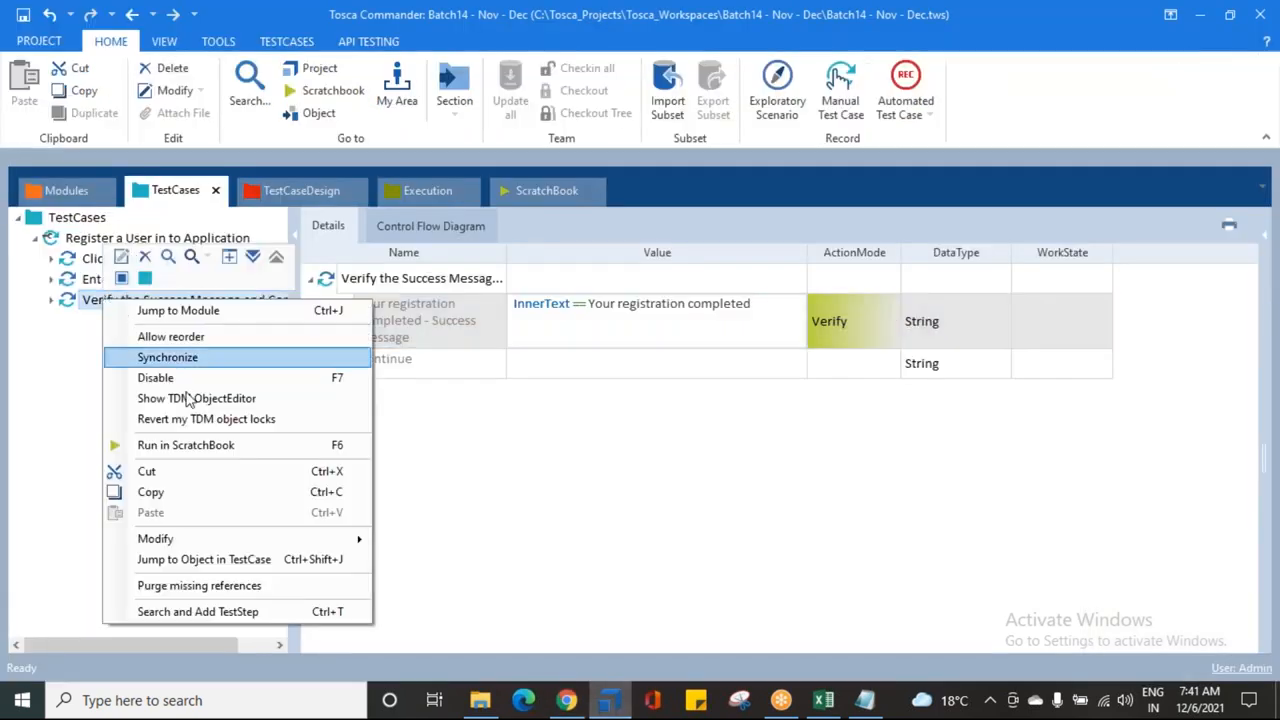
click(215, 445)
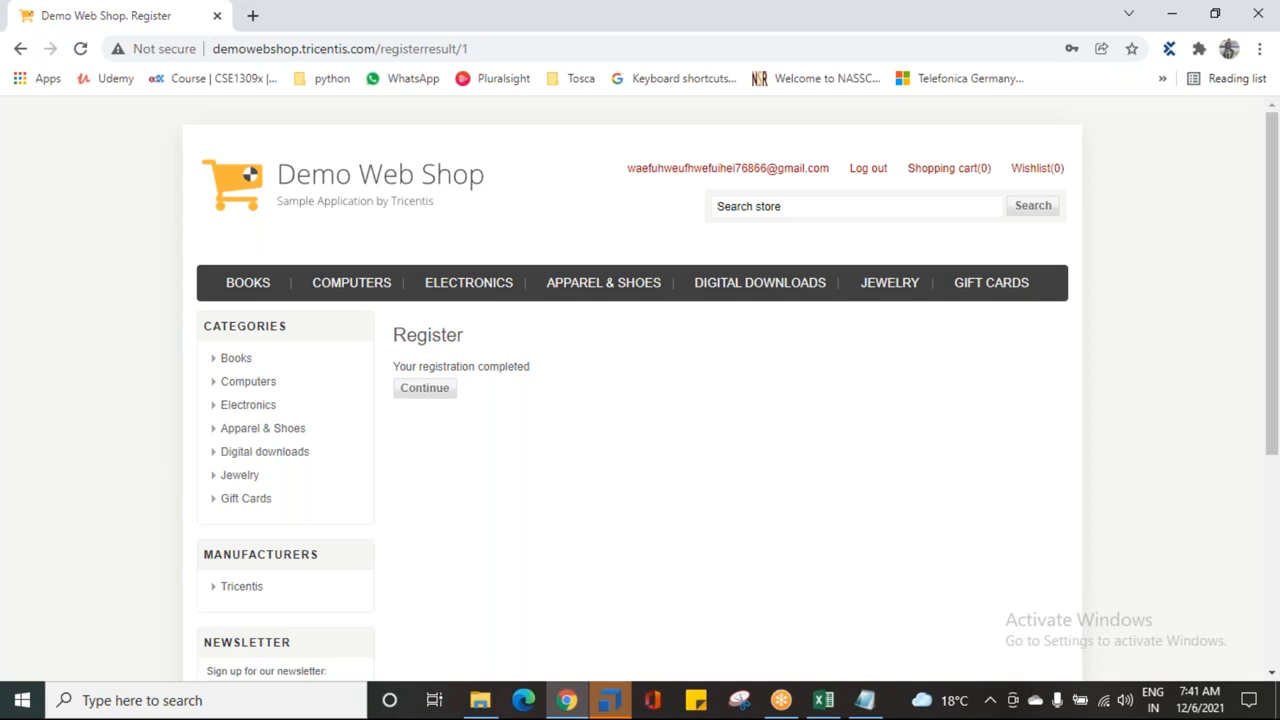
click(612, 702)
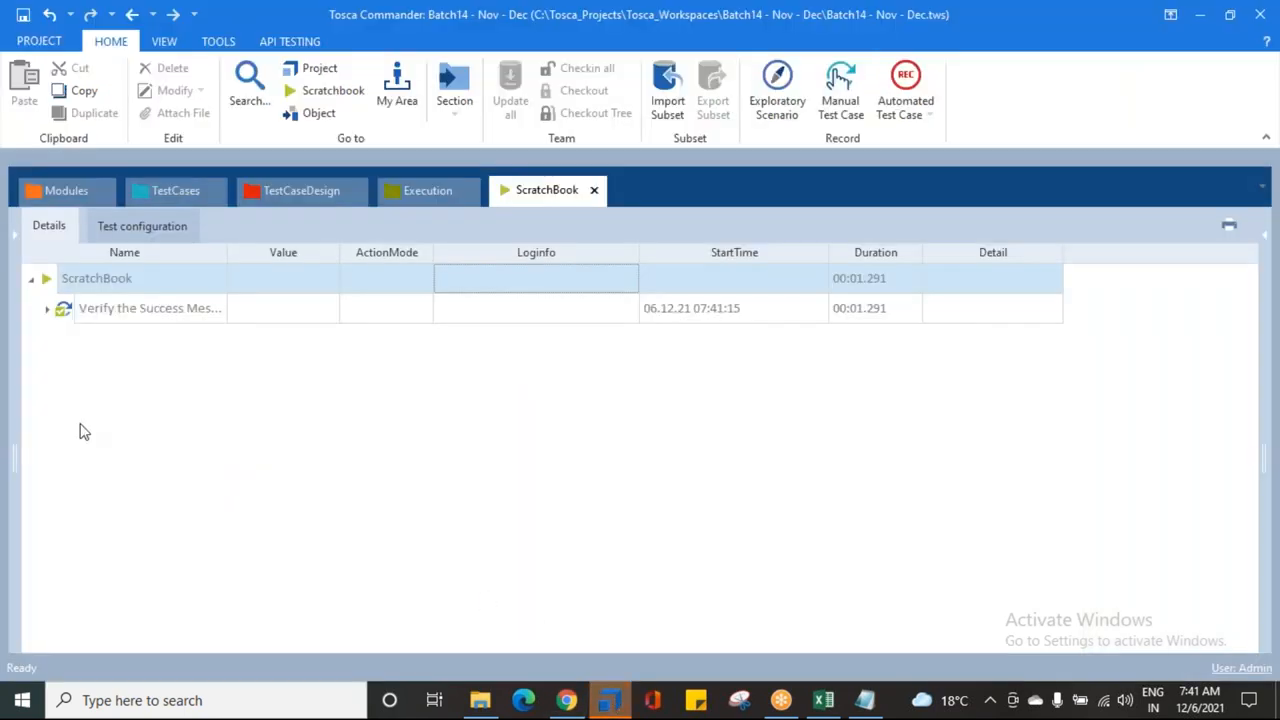
Step: Check the run's Loginfo: expected and actual are both 'Your registration completed'
right_click(90, 315)
click(240, 265)
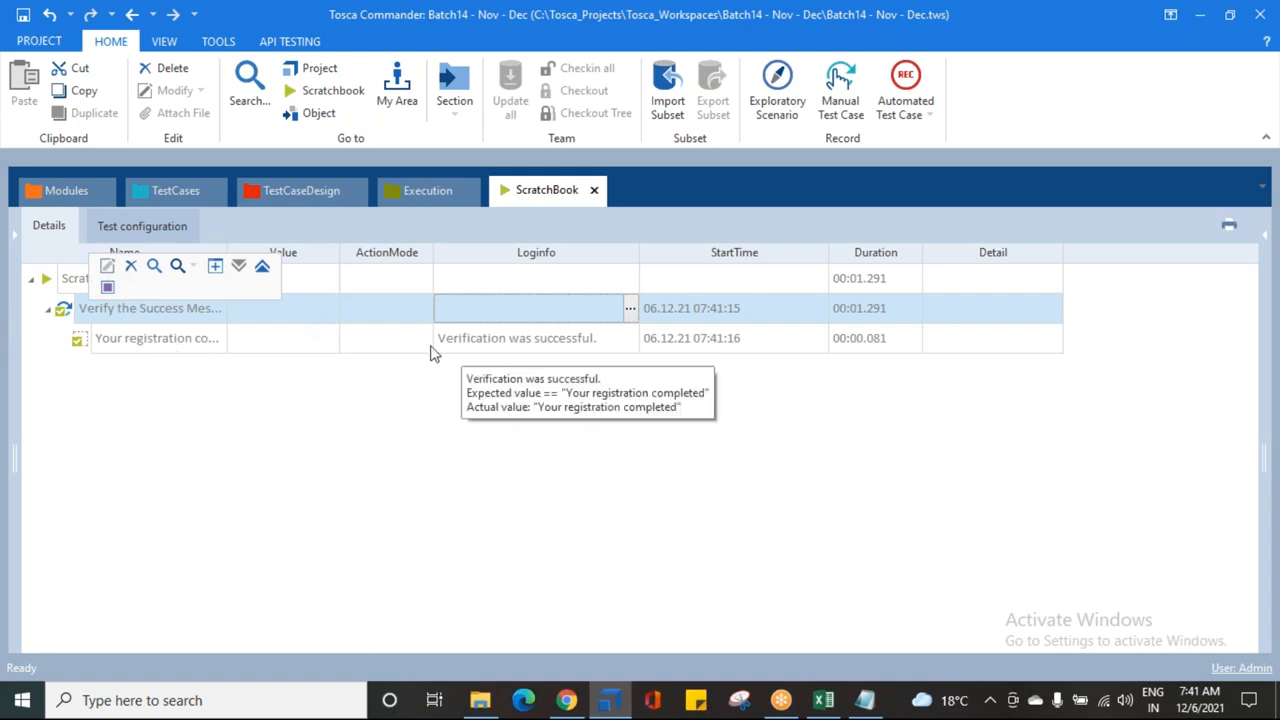
click(555, 338)
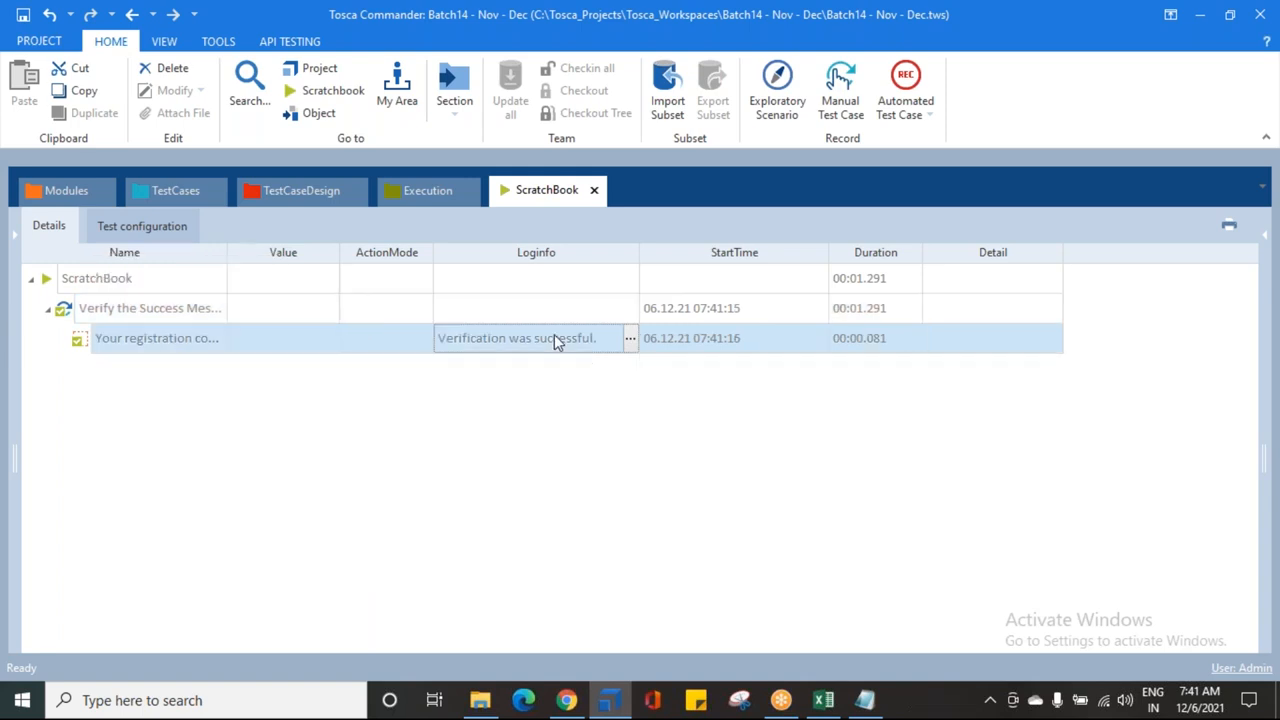
click(630, 340)
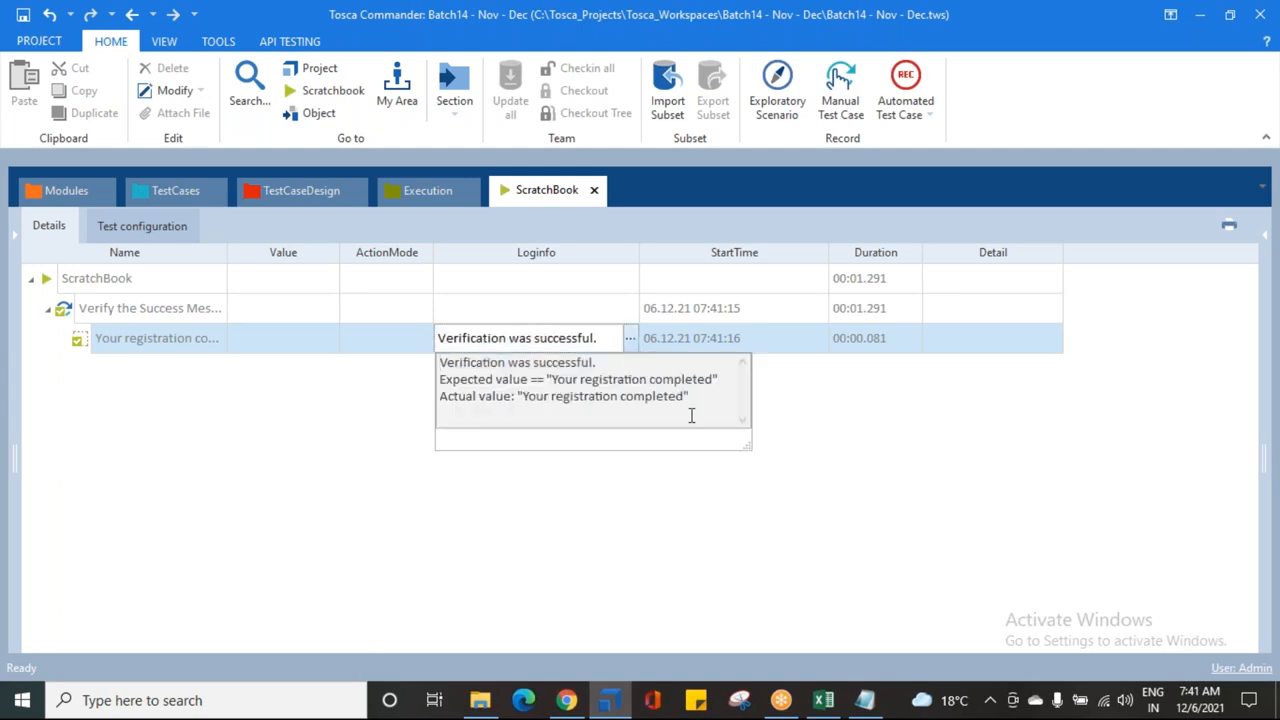
drag(551, 381, 710, 385)
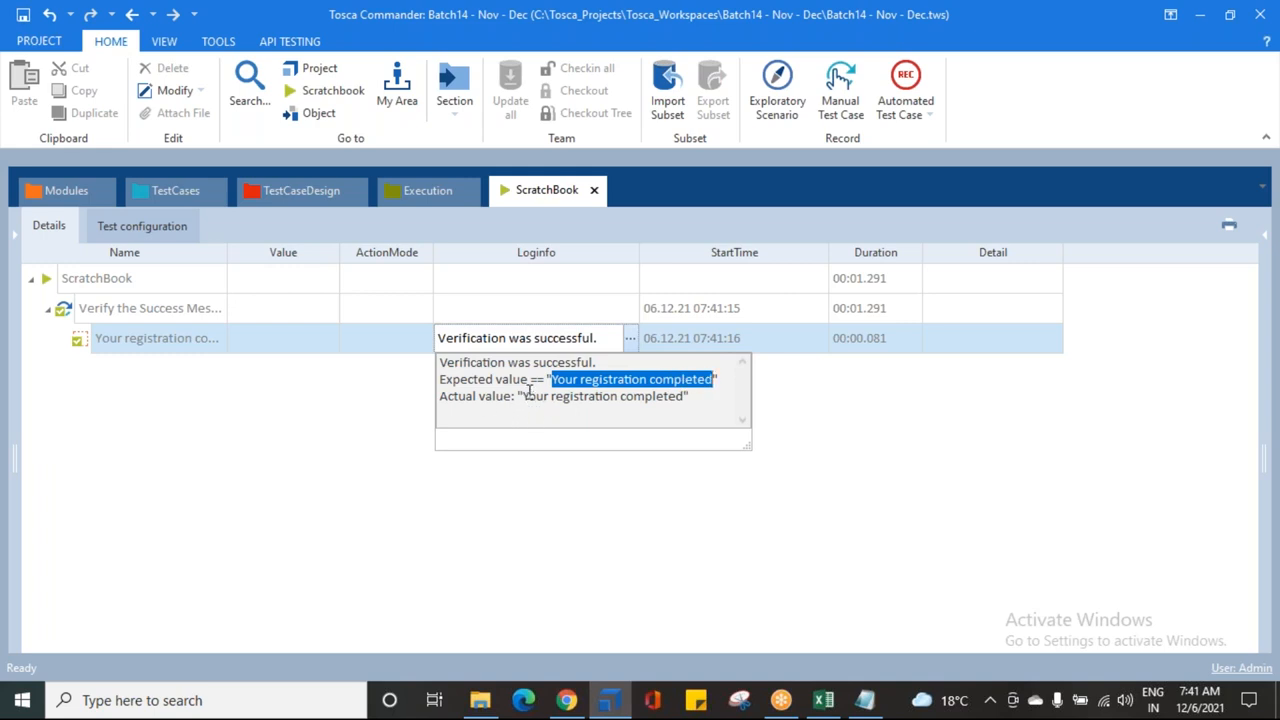
drag(524, 396, 688, 396)
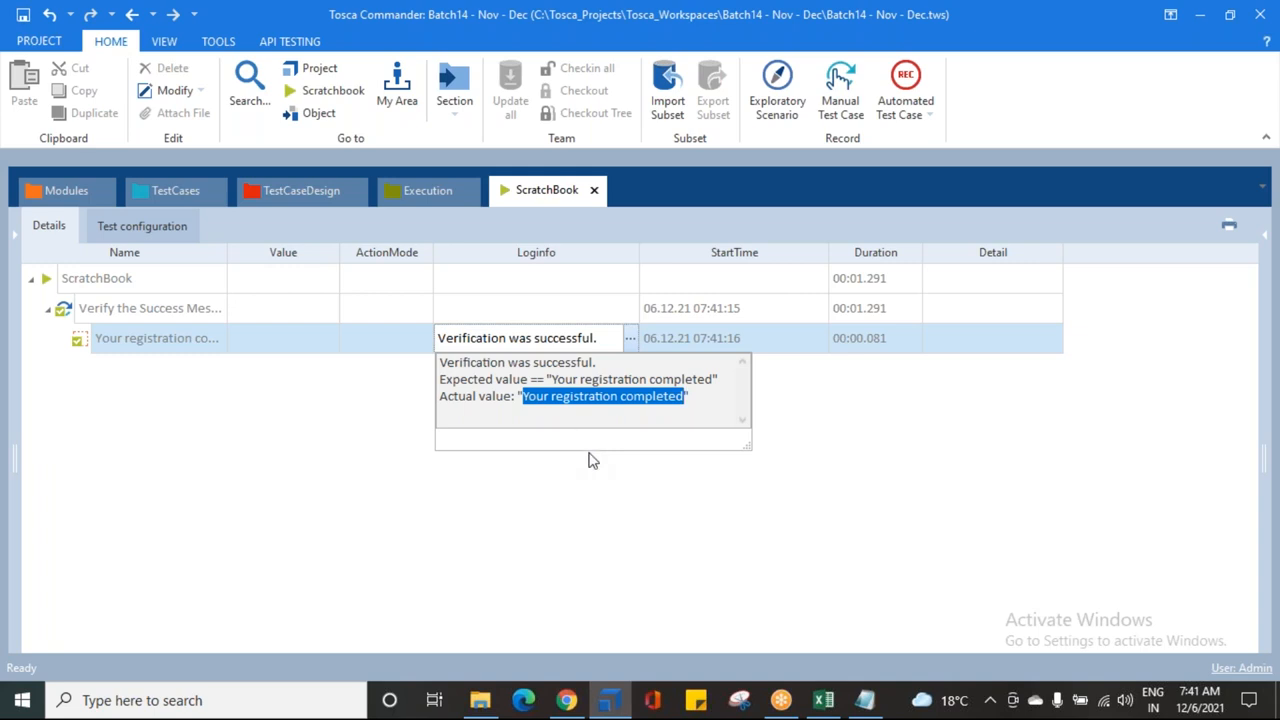
click(574, 706)
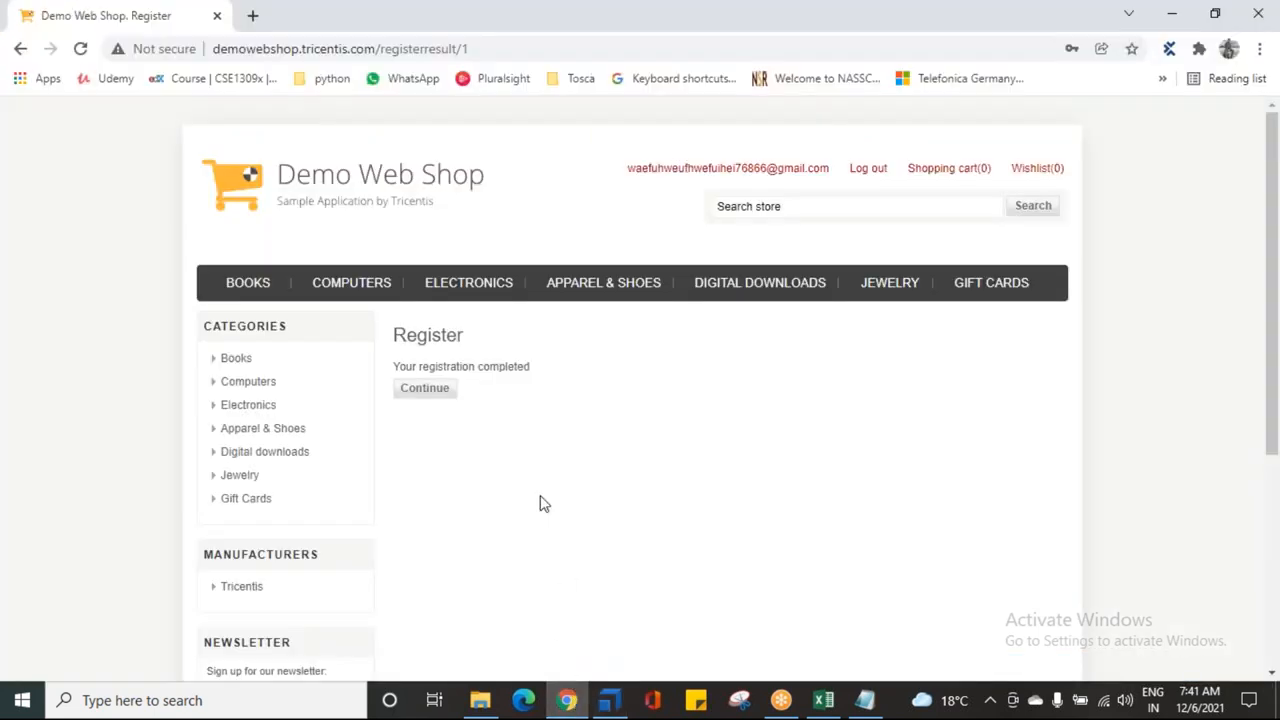
drag(395, 367, 531, 370)
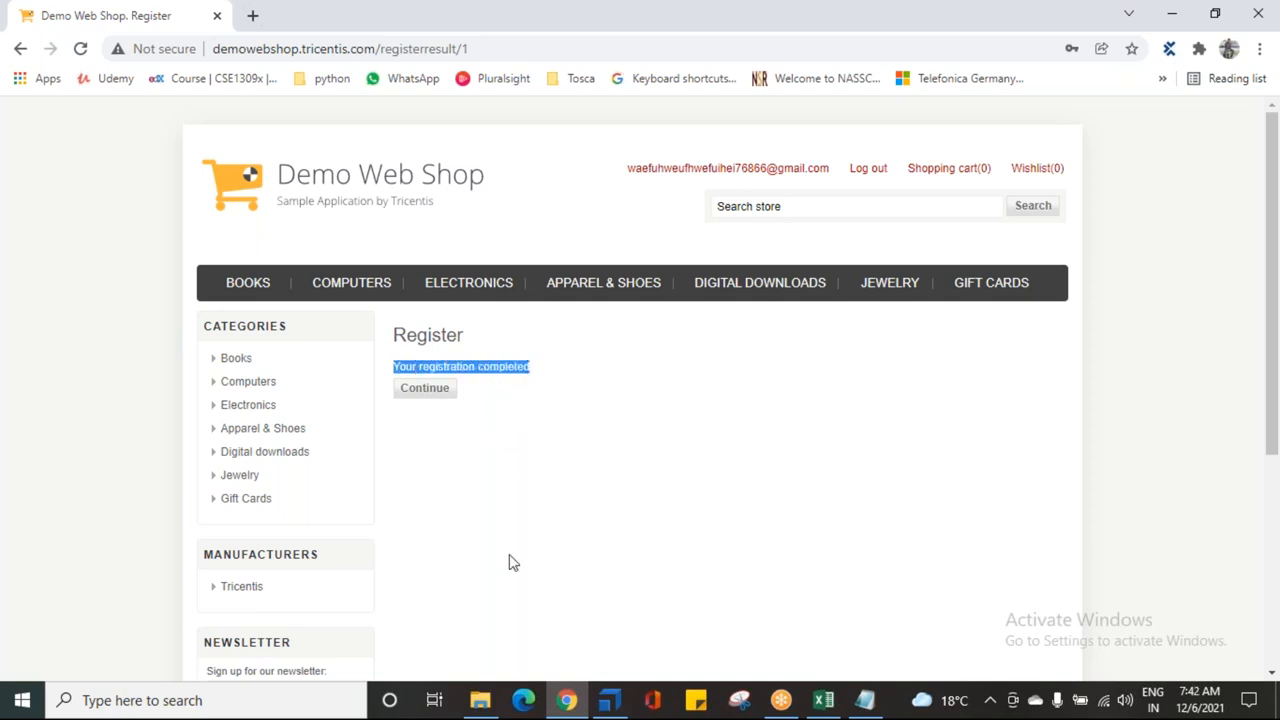
click(609, 700)
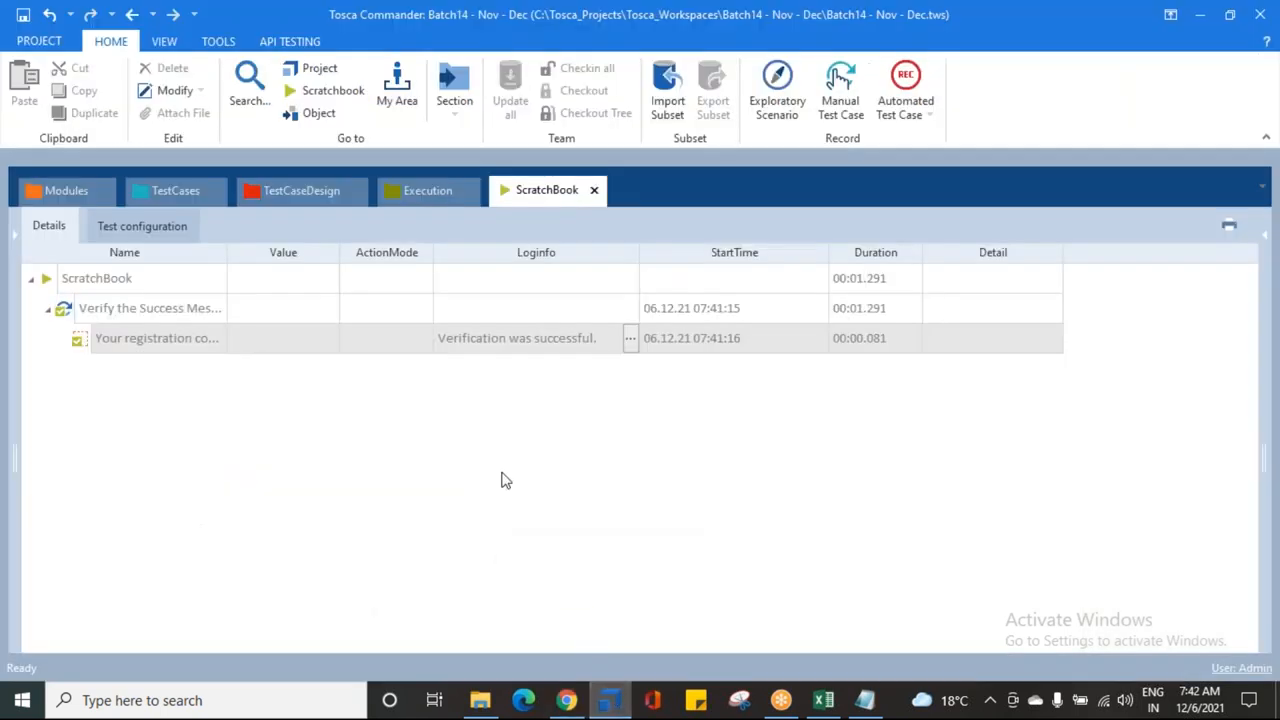
Step: Append a period so the expected text reads 'Your registration completed.'
click(200, 190)
click(760, 320)
click(755, 310)
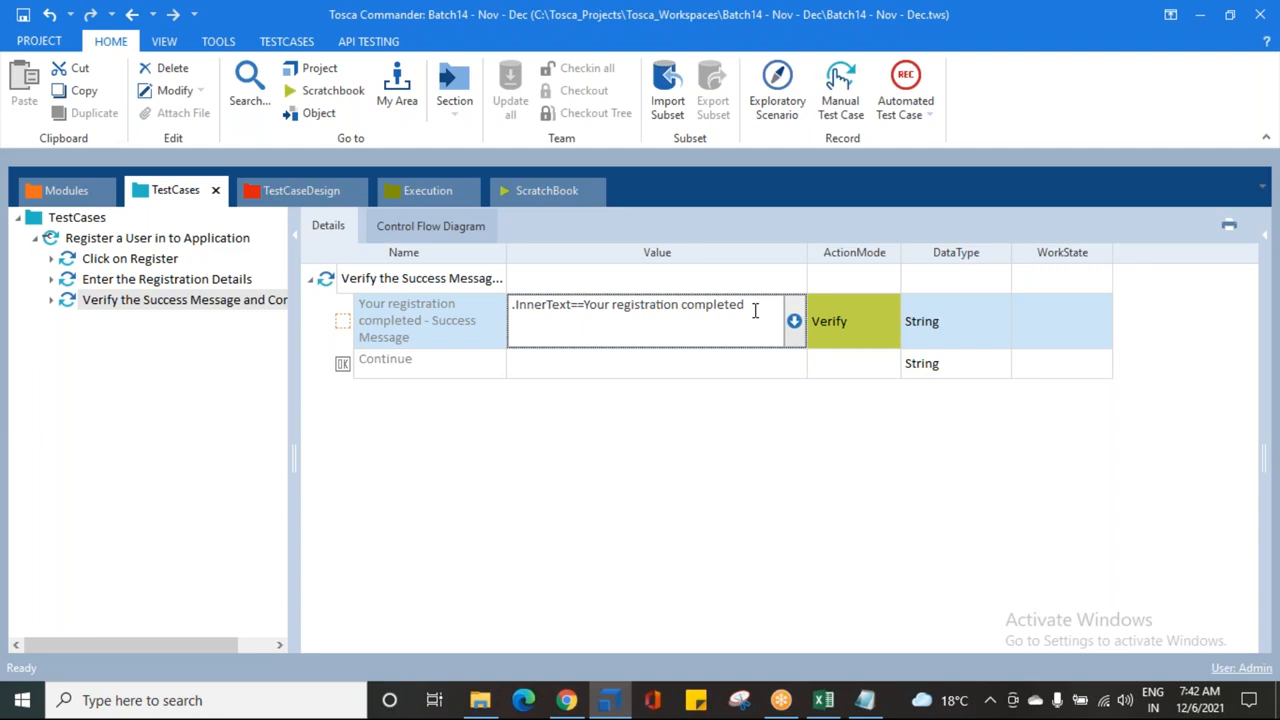
text(.)
click(678, 536)
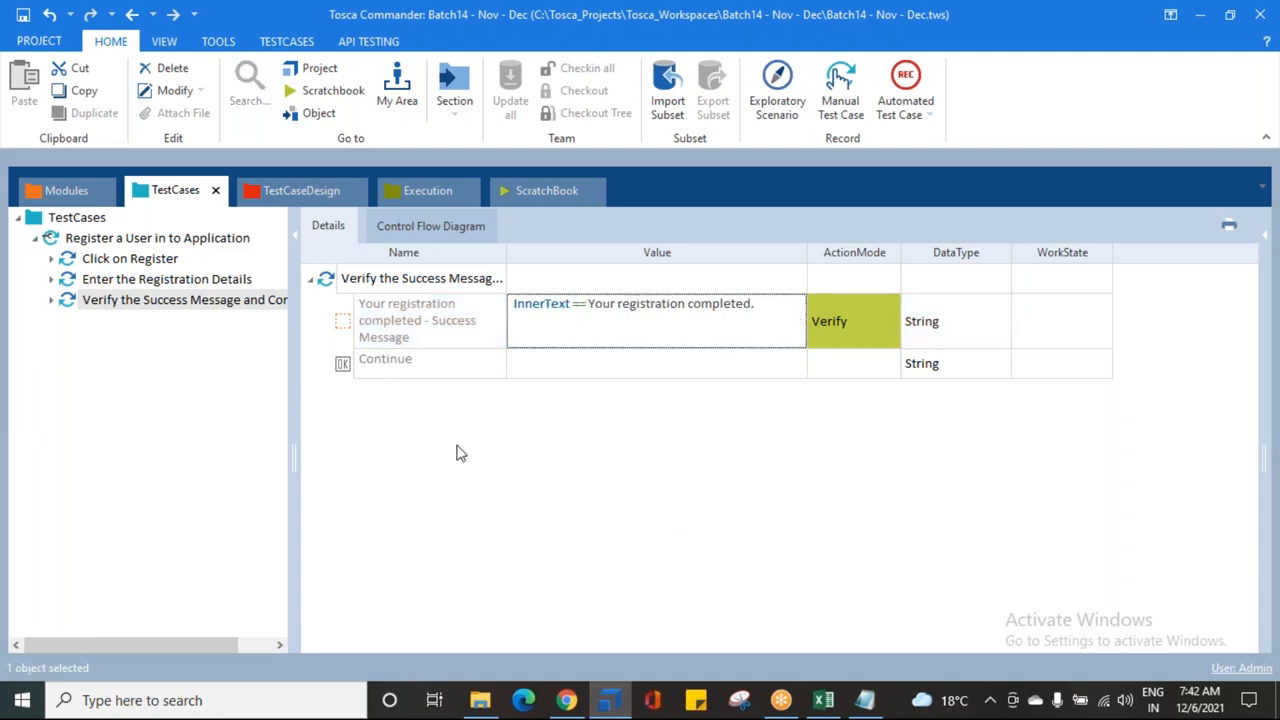
Step: Run the success-message verification in ScratchBook again
right_click(155, 300)
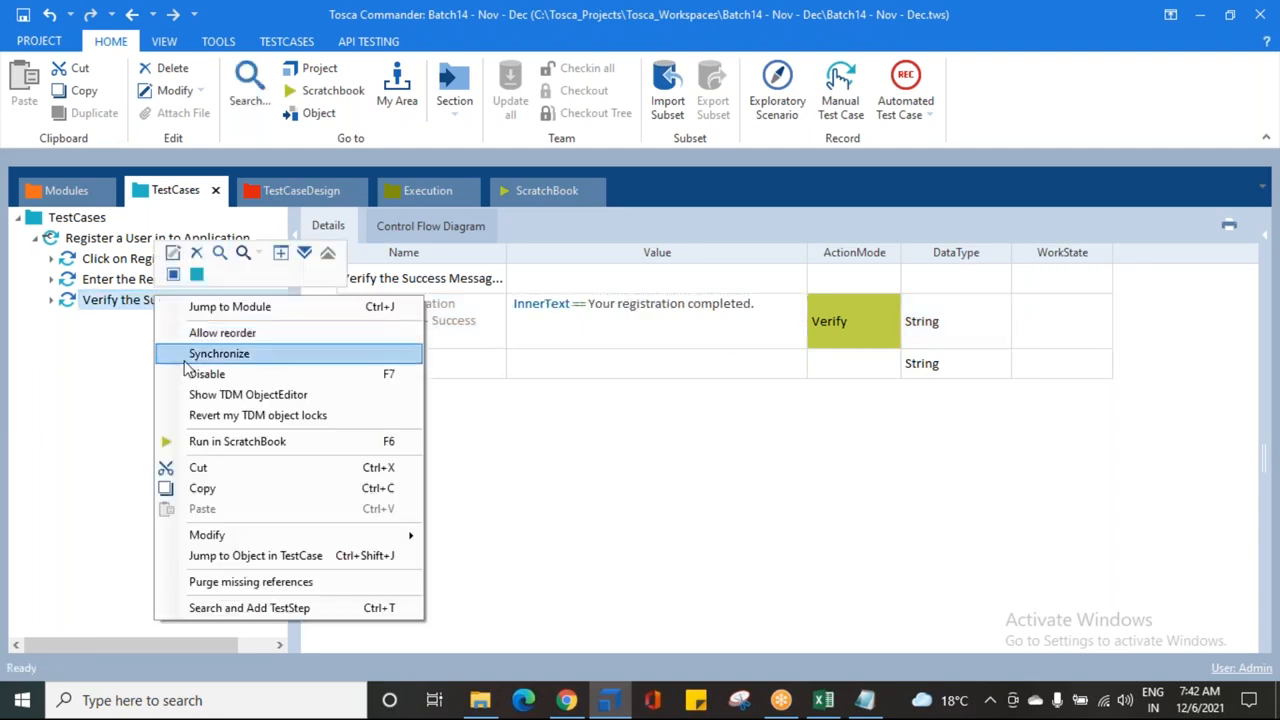
click(215, 441)
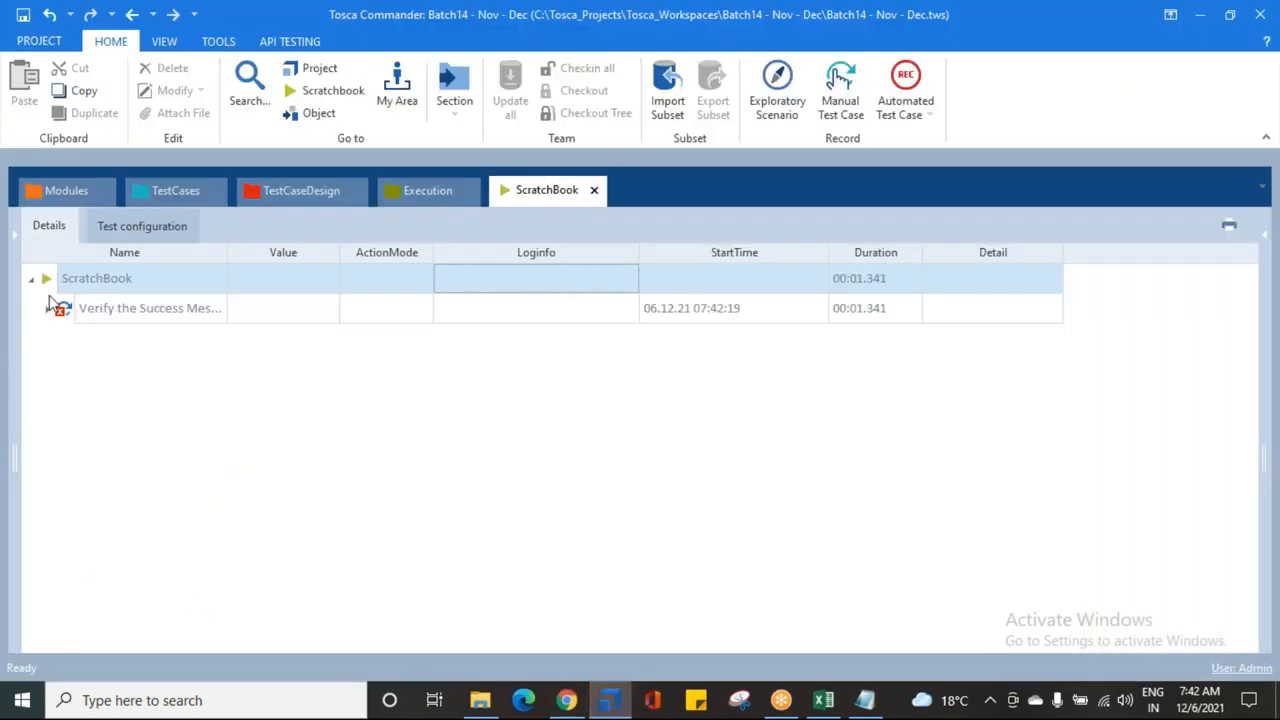
right_click(86, 306)
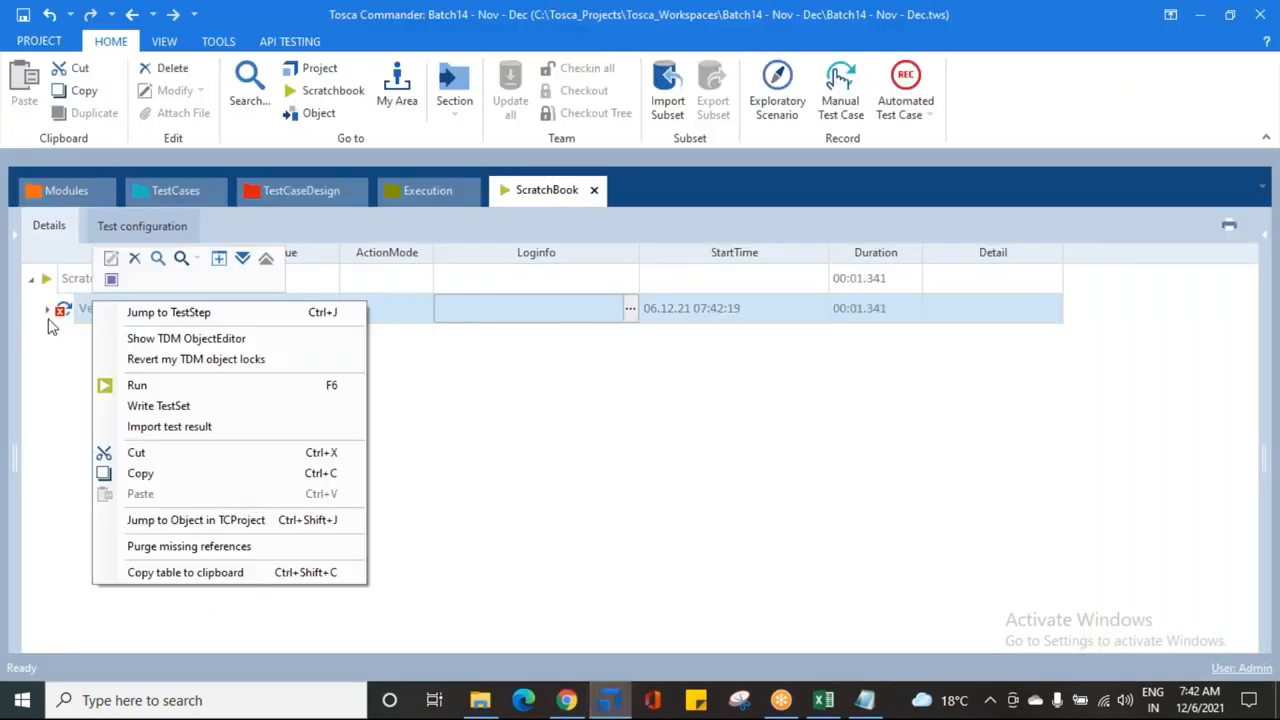
Step: Open the failed run's log and compare expected 'Your registration completed.' against the period-less actual text
click(218, 260)
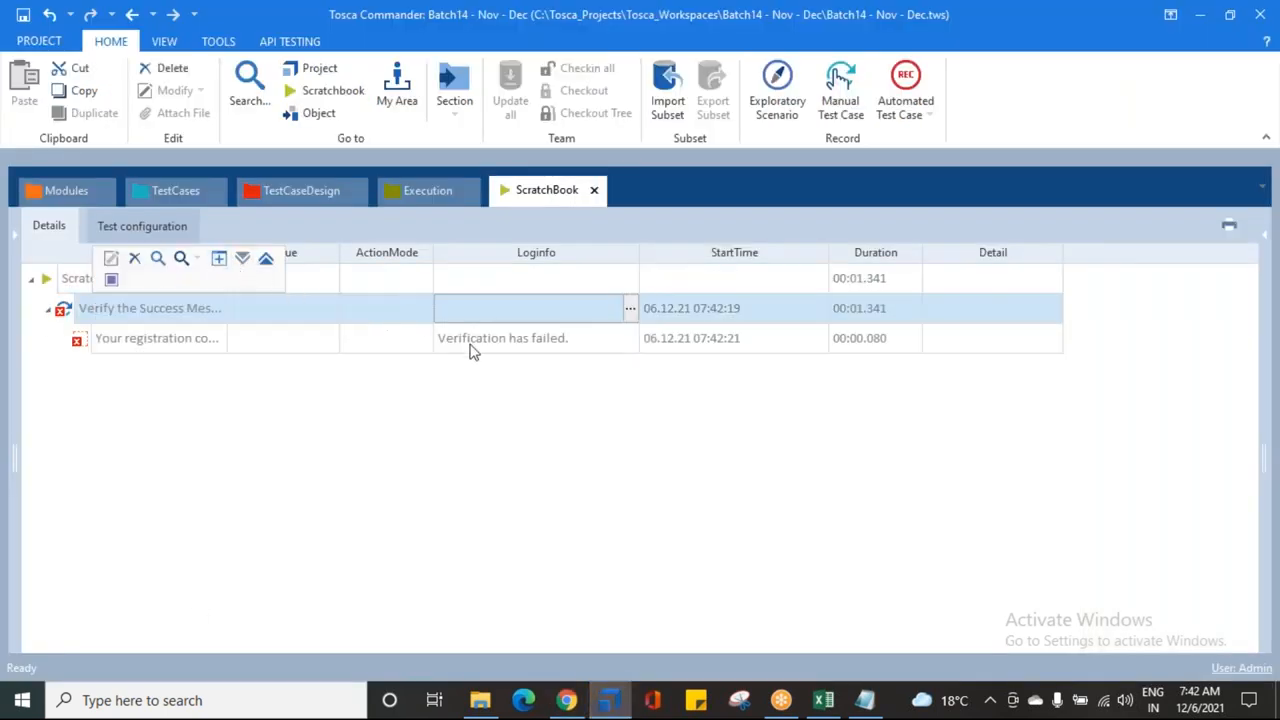
click(593, 337)
click(630, 338)
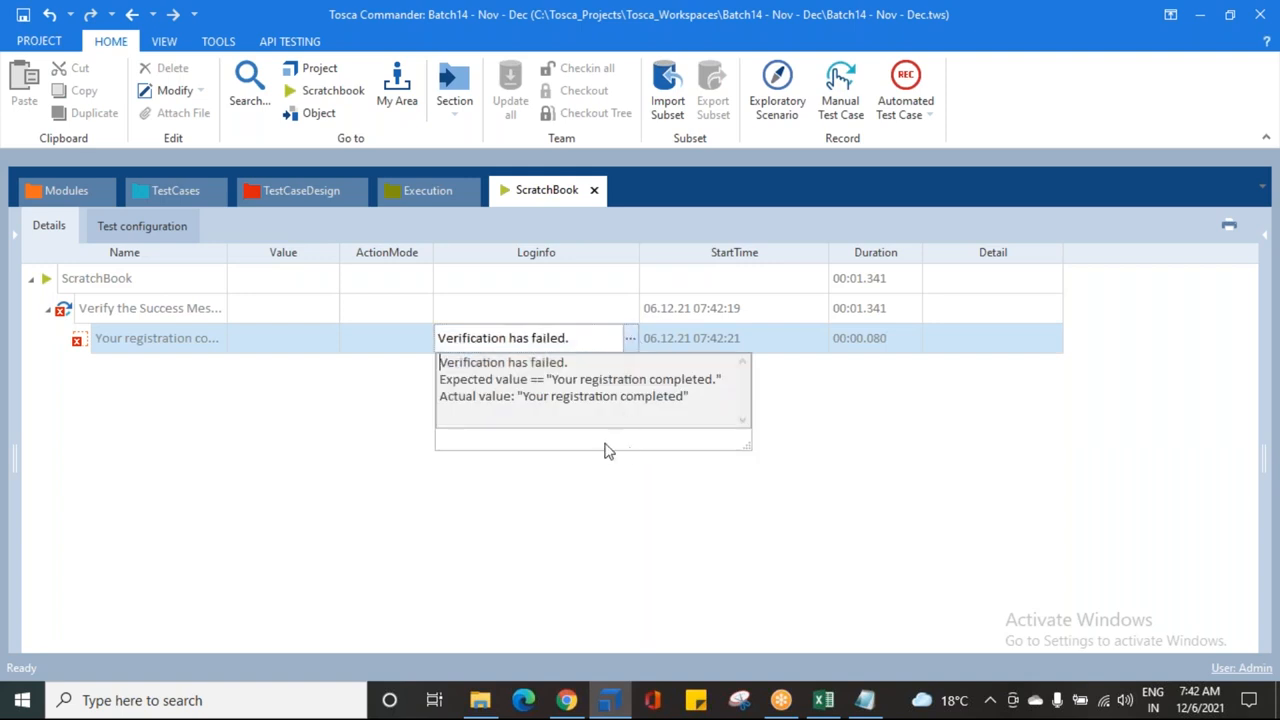
drag(749, 441, 912, 450)
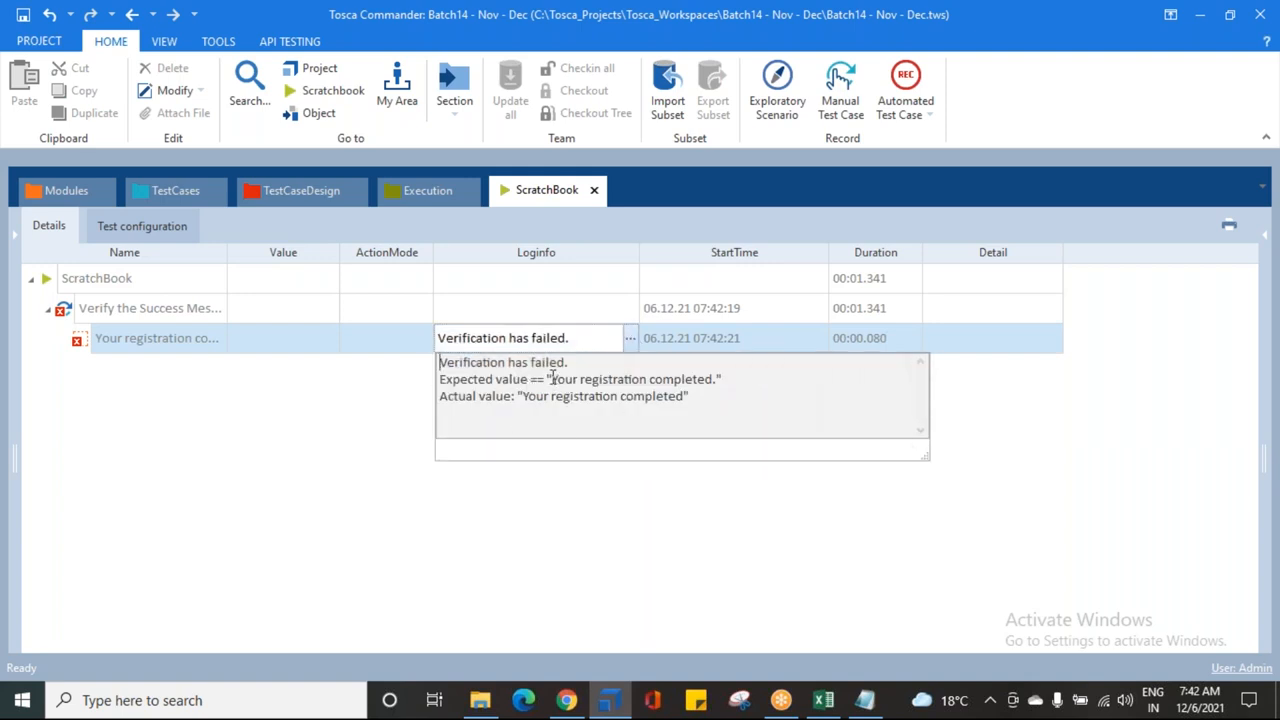
drag(553, 380, 714, 378)
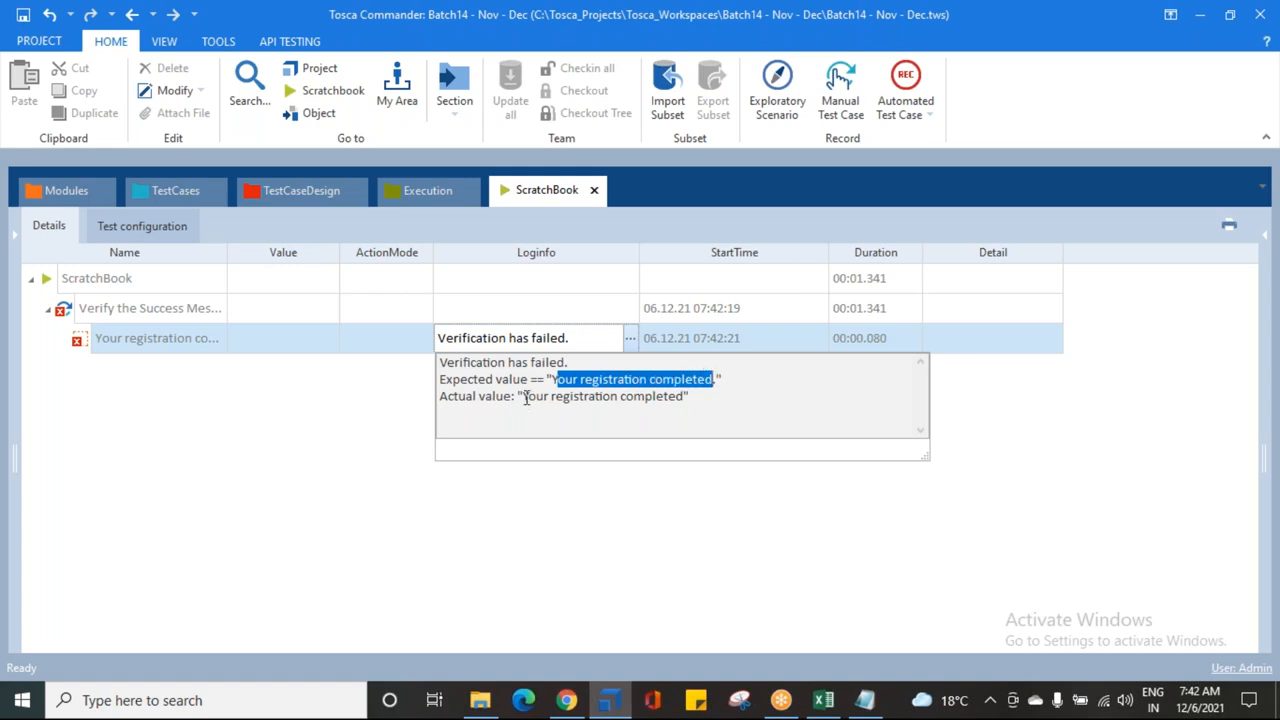
drag(524, 396, 684, 396)
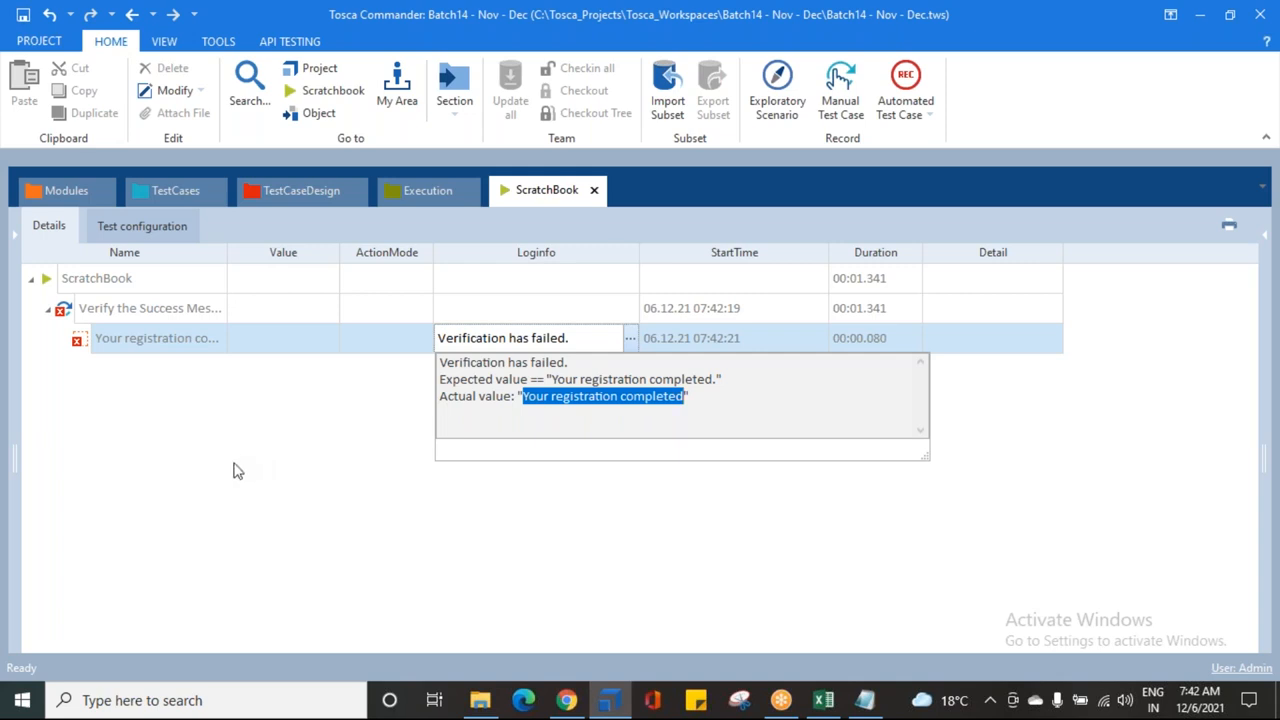
click(186, 198)
click(792, 333)
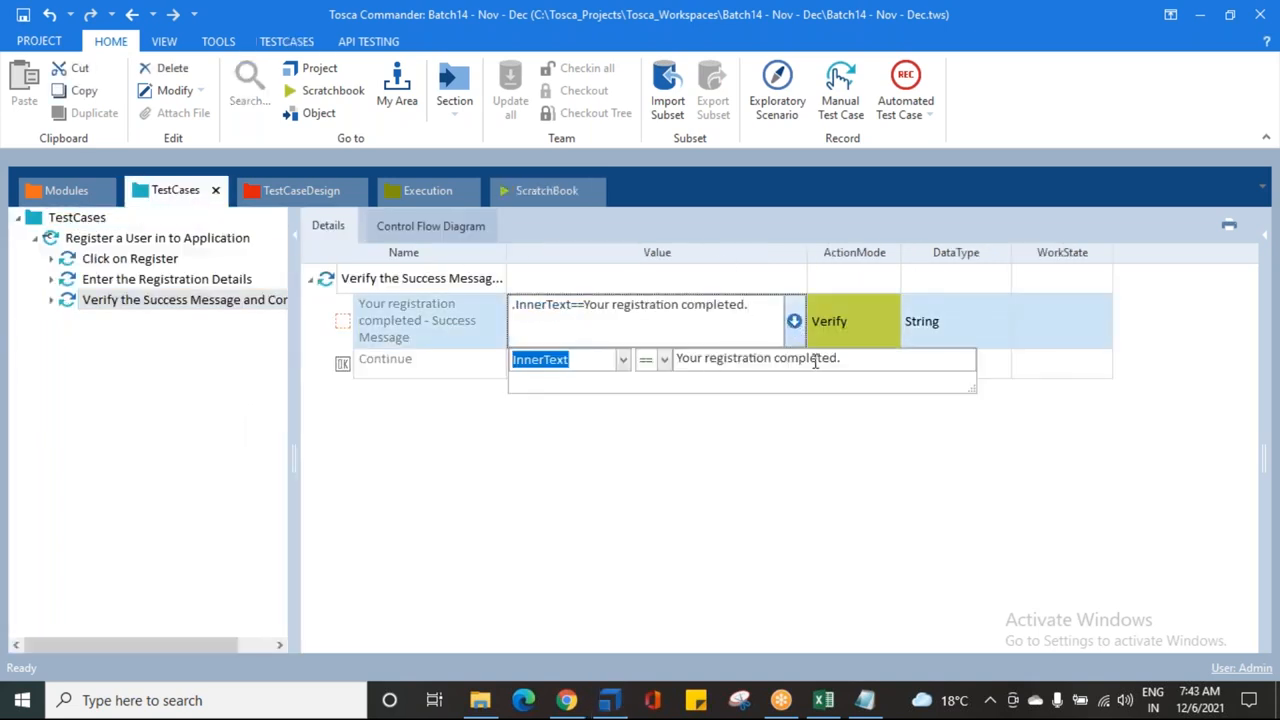
click(862, 357)
key(BackSpace)
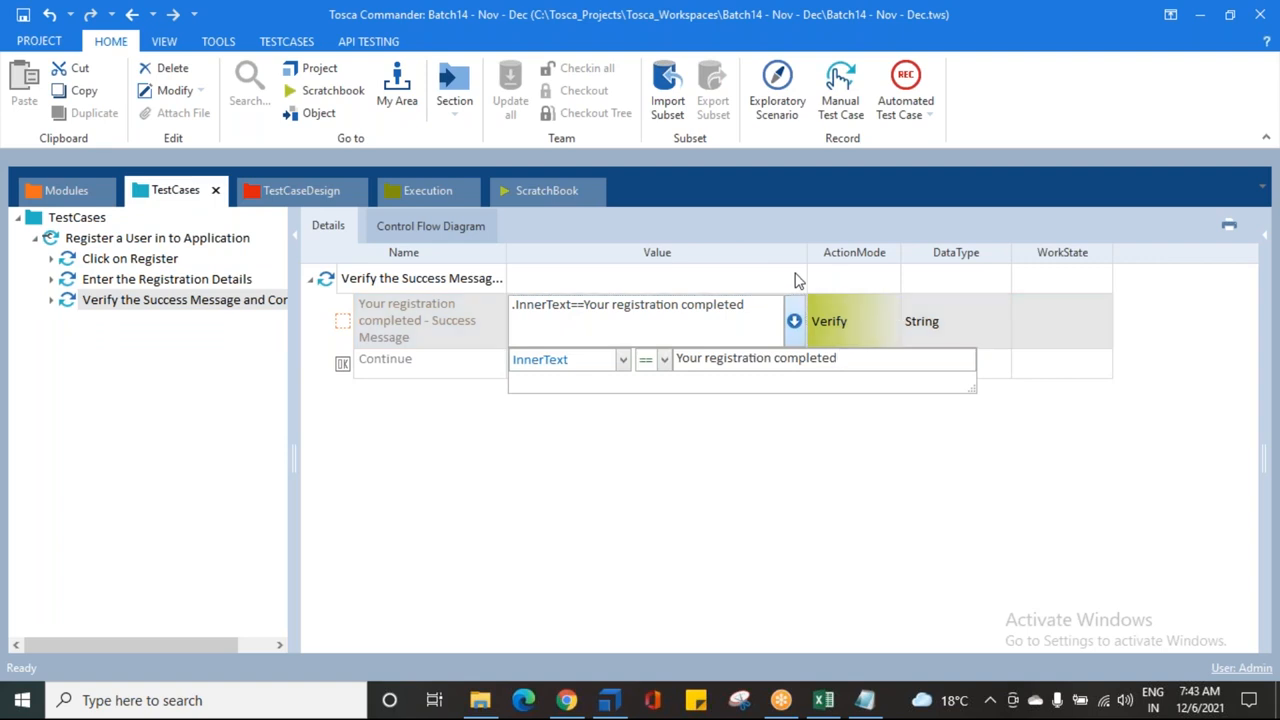
click(597, 503)
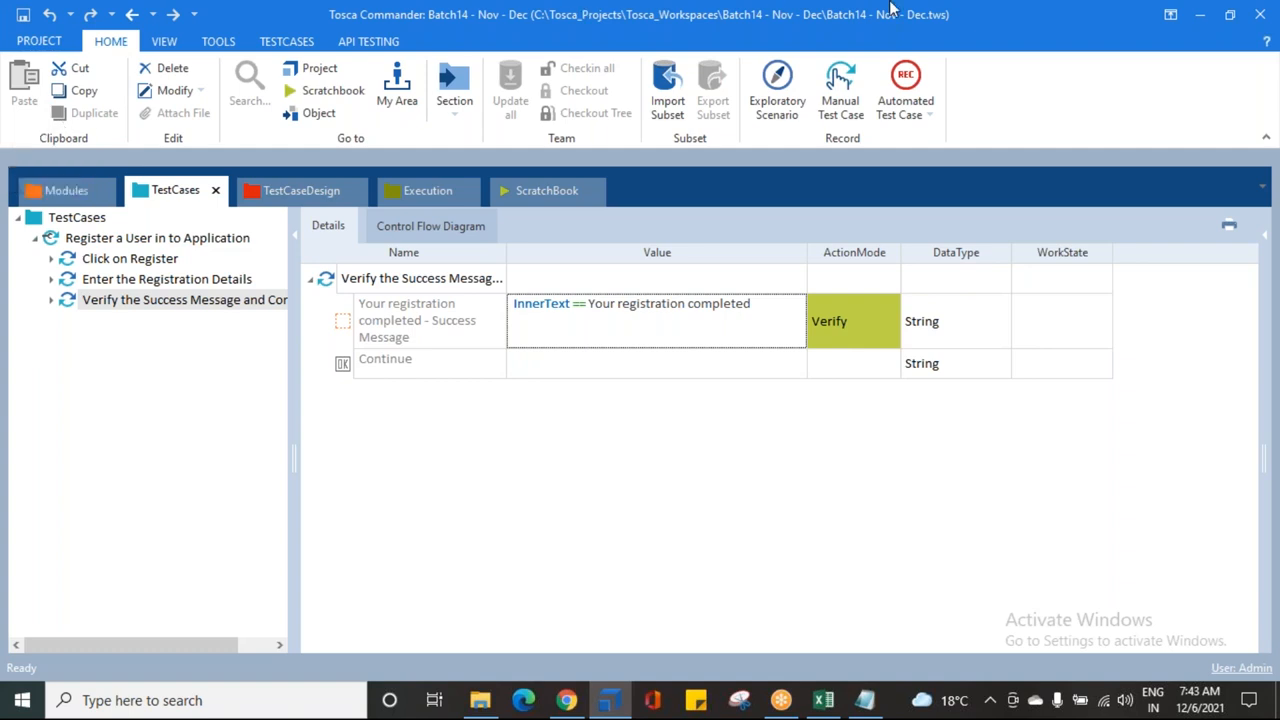
click(884, 30)
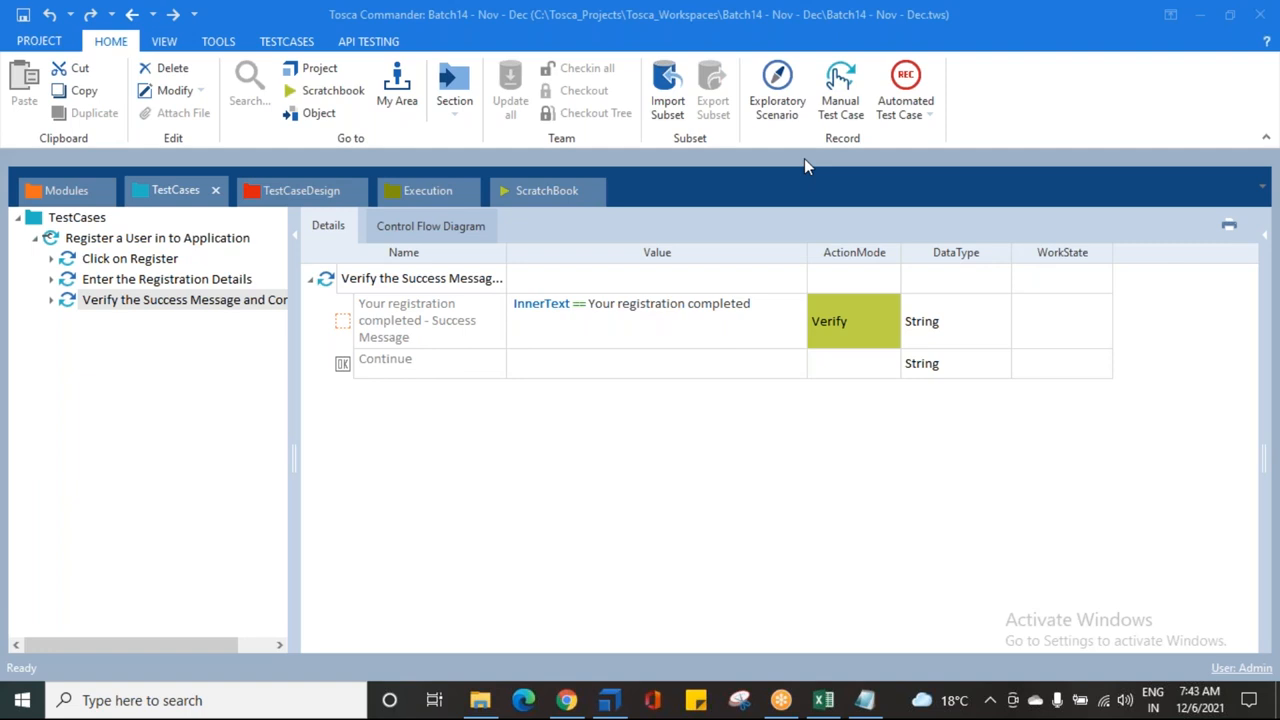
click(769, 340)
click(793, 322)
click(623, 359)
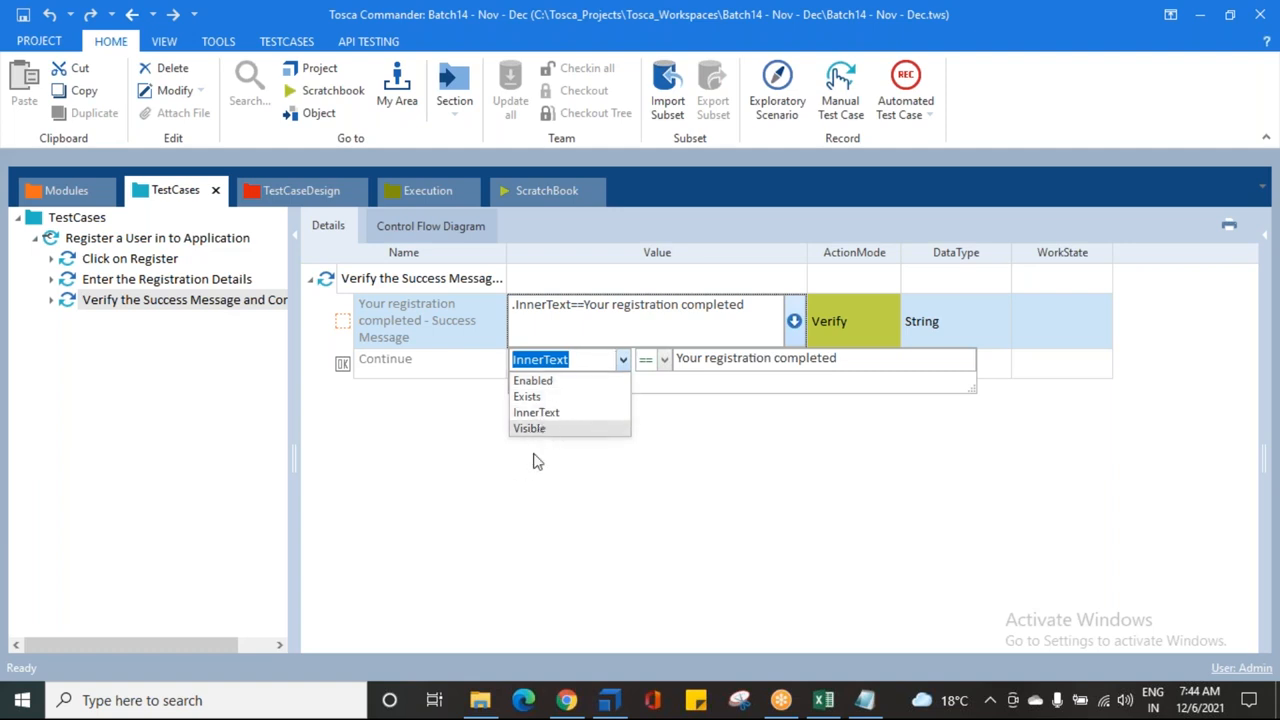
click(535, 505)
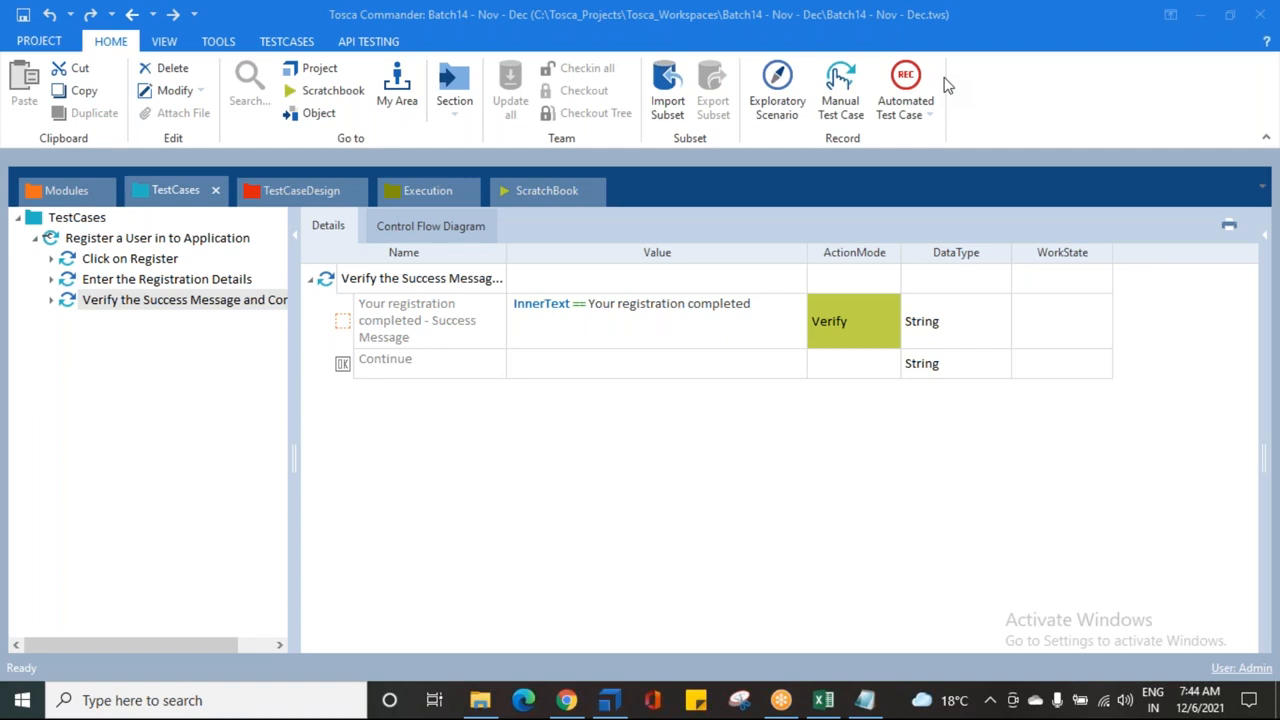
Step: Set the Continue step's value to {Click}, then run the Verify step in ScratchBook
click(366, 371)
click(774, 362)
click(776, 364)
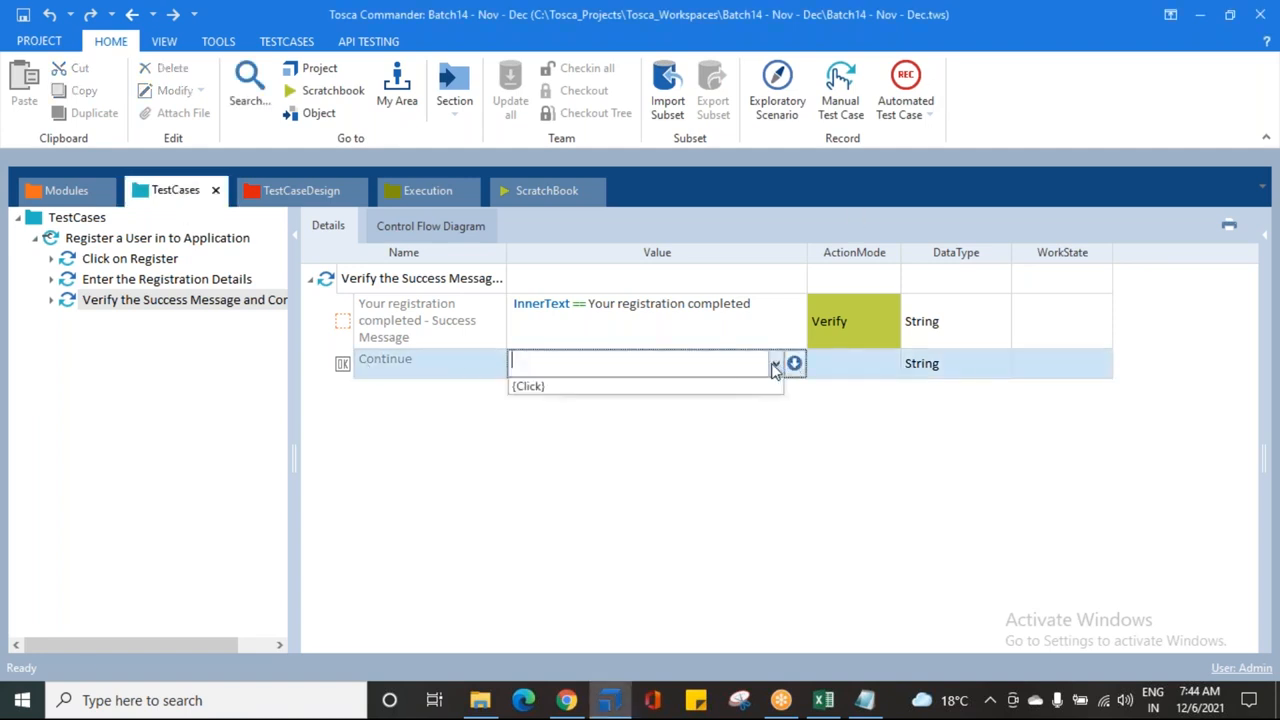
click(680, 390)
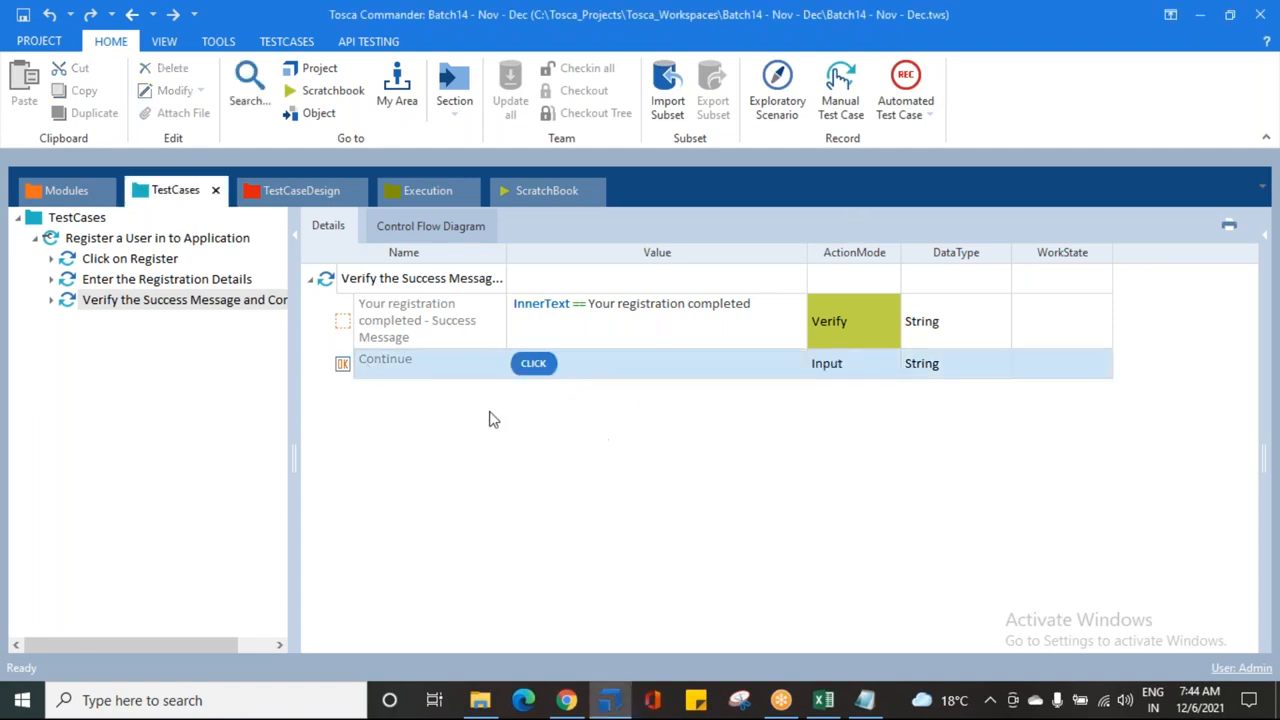
right_click(95, 300)
click(168, 441)
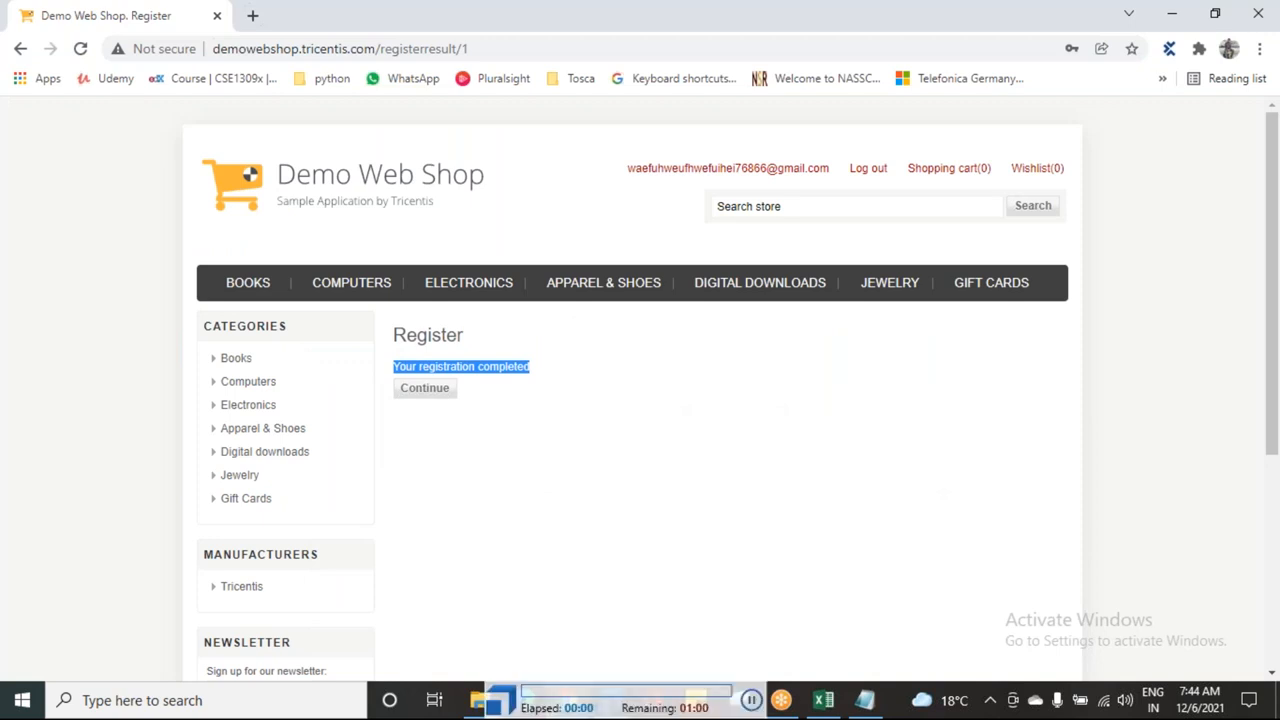
Step: Check the run's Loginfo to confirm the expected and actual success messages match, then save the project
click(427, 396)
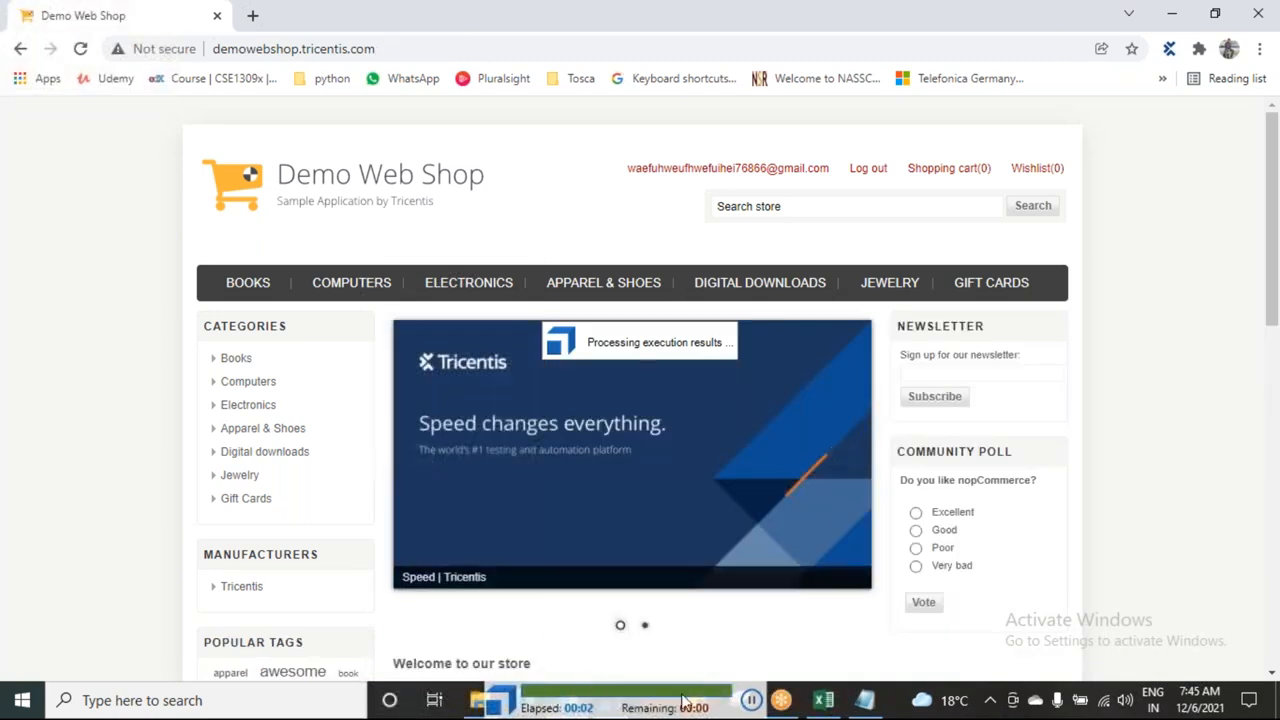
click(609, 700)
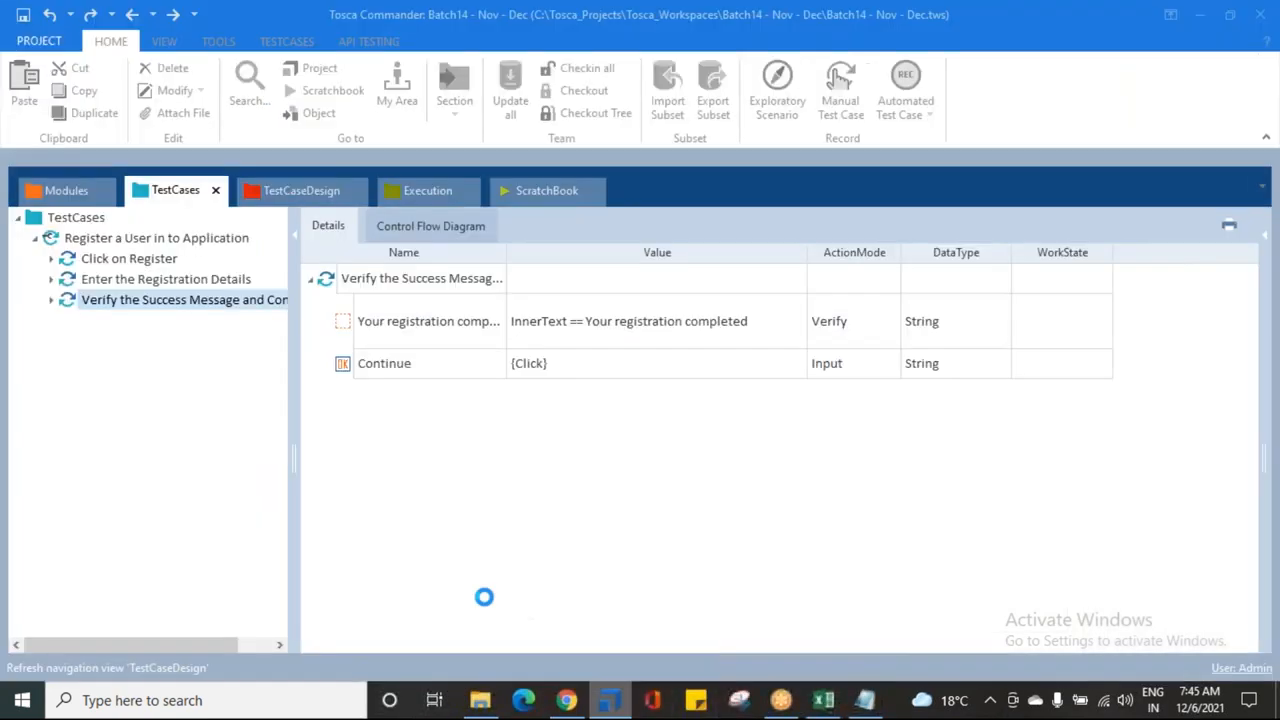
right_click(76, 310)
click(217, 267)
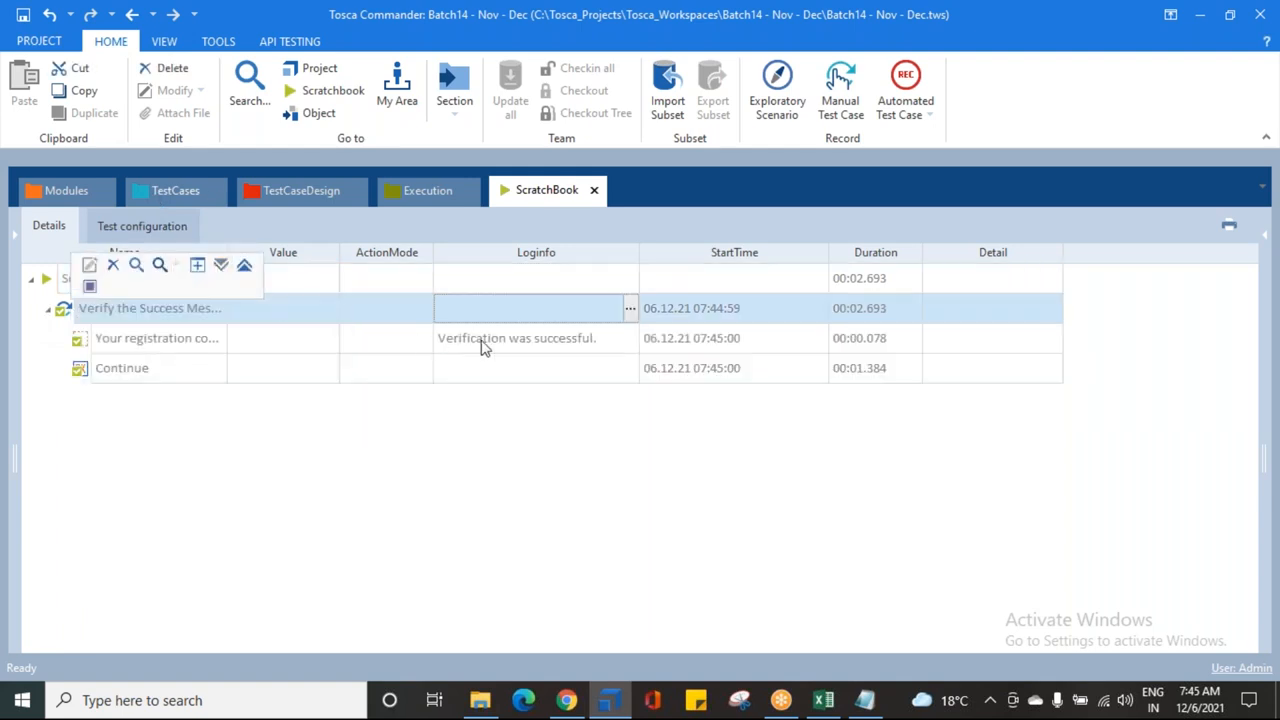
click(610, 338)
click(630, 338)
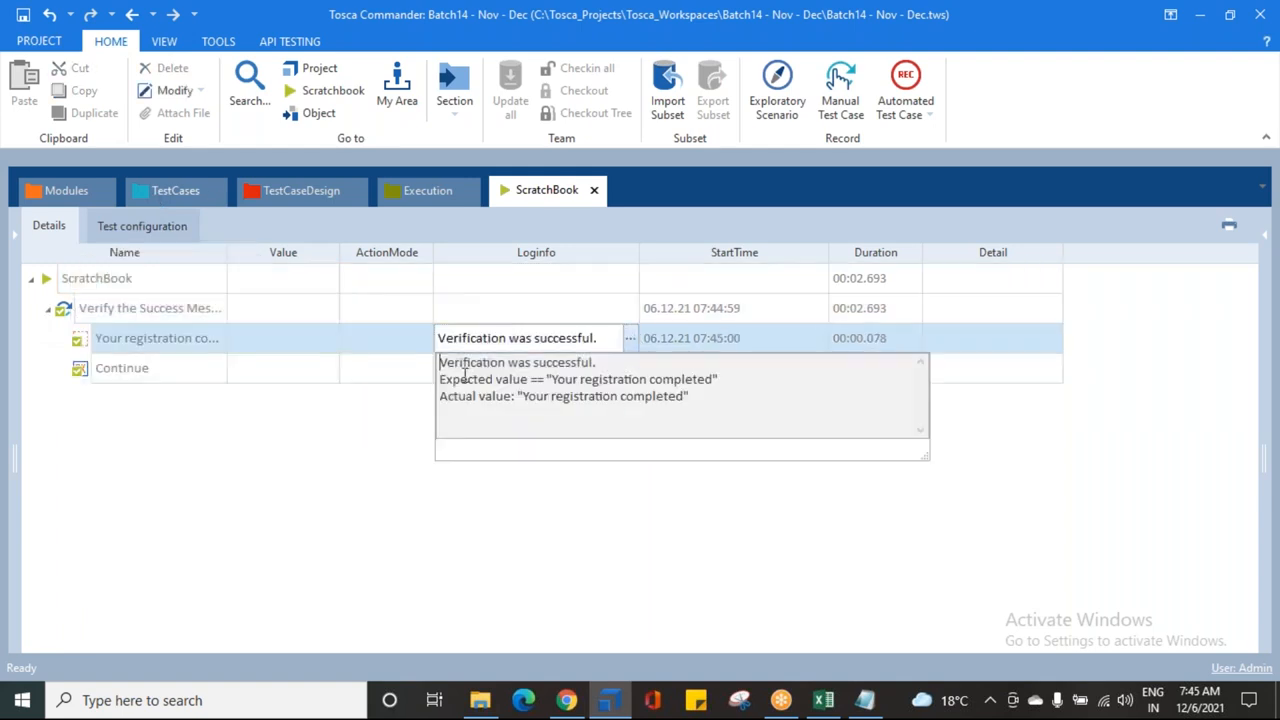
drag(460, 379, 744, 419)
click(23, 16)
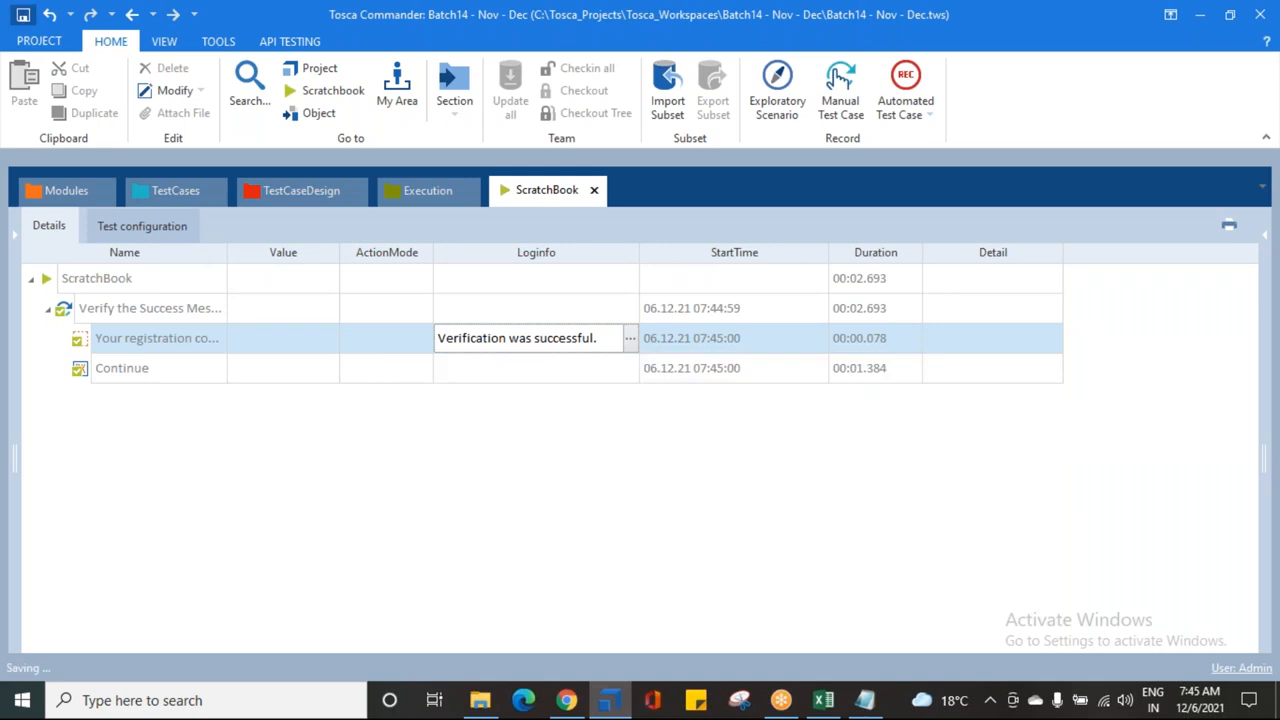
click(176, 190)
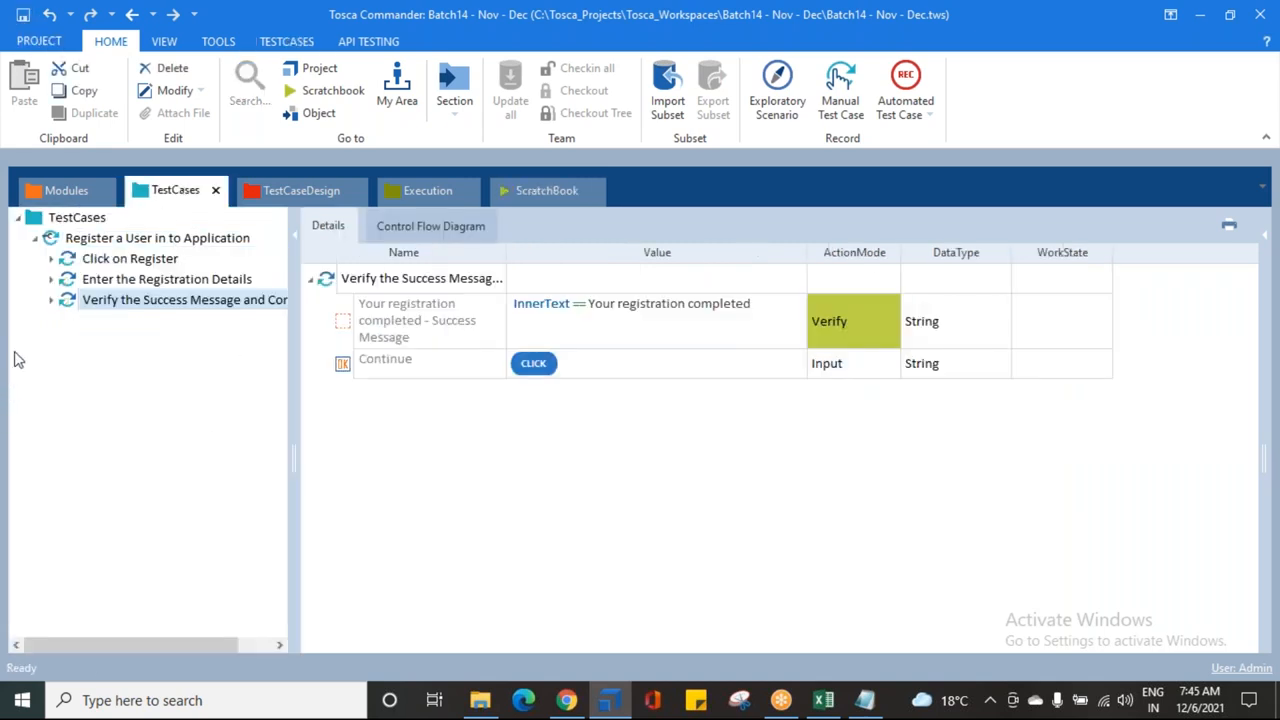
Step: Launch XScan on the DEMO WEB SHOP MODULES folder via Scan > Application
click(566, 700)
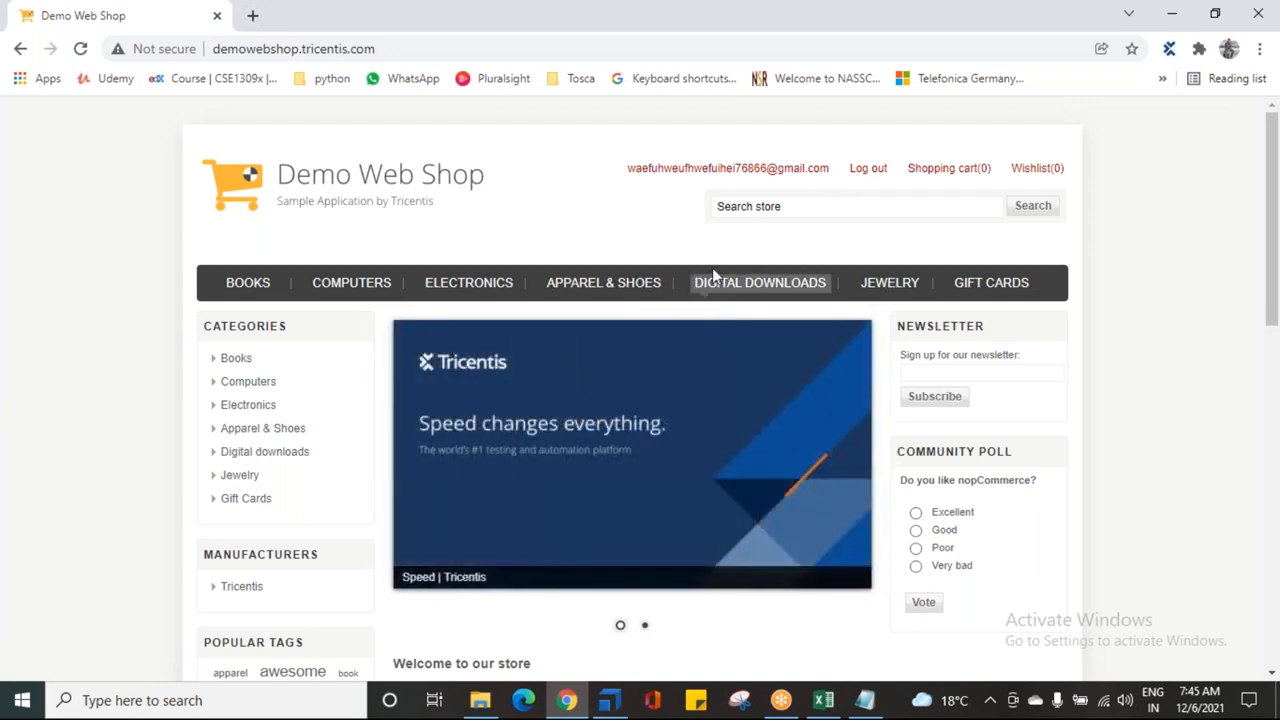
key(alt+Tab)
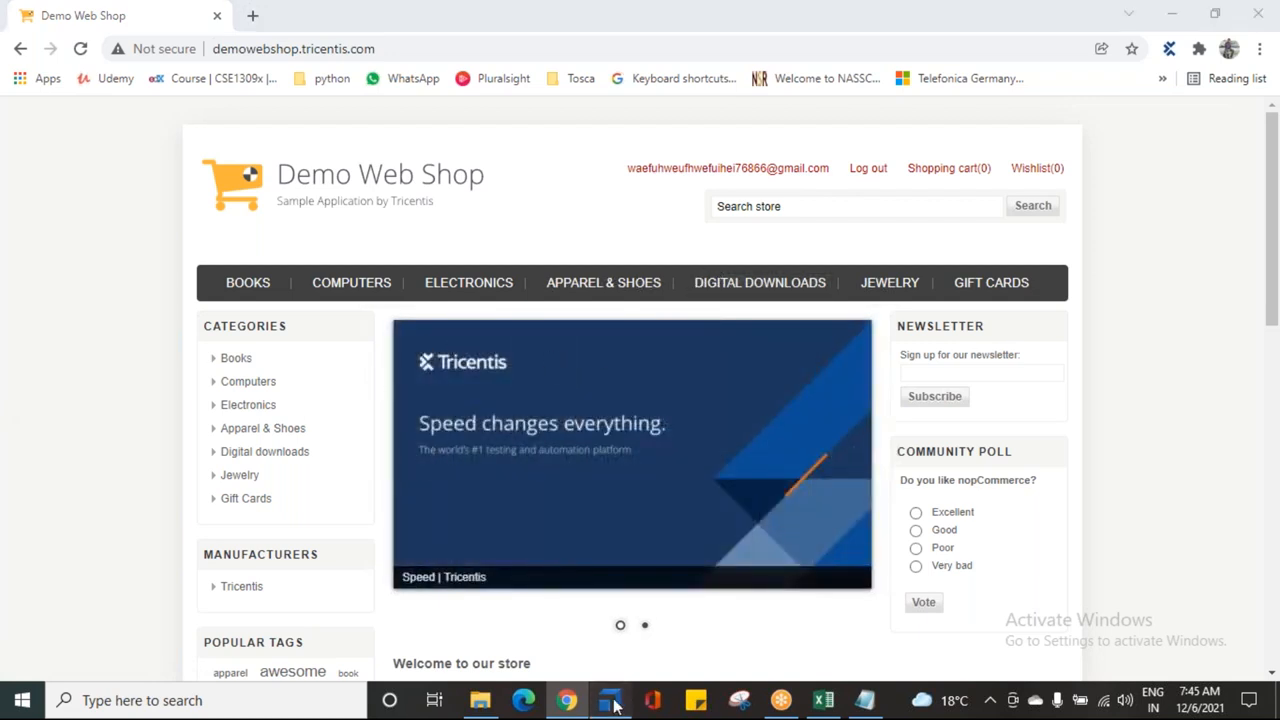
click(66, 190)
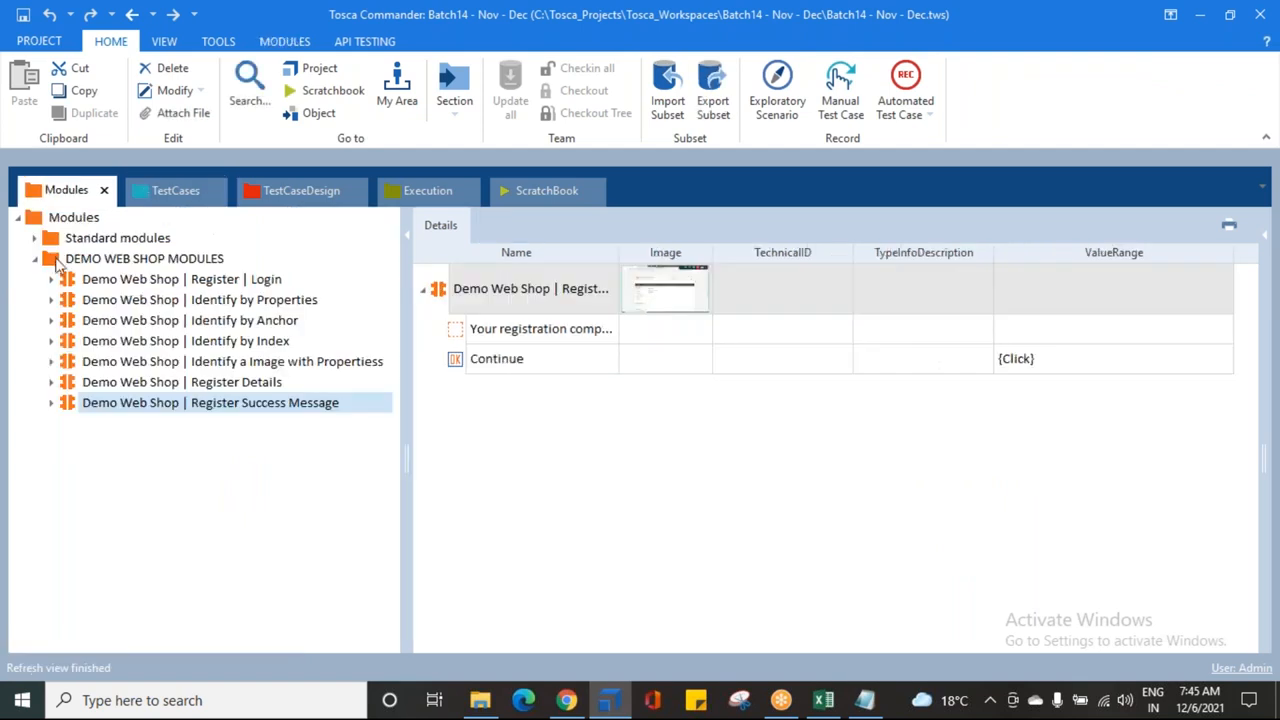
click(52, 260)
right_click(54, 262)
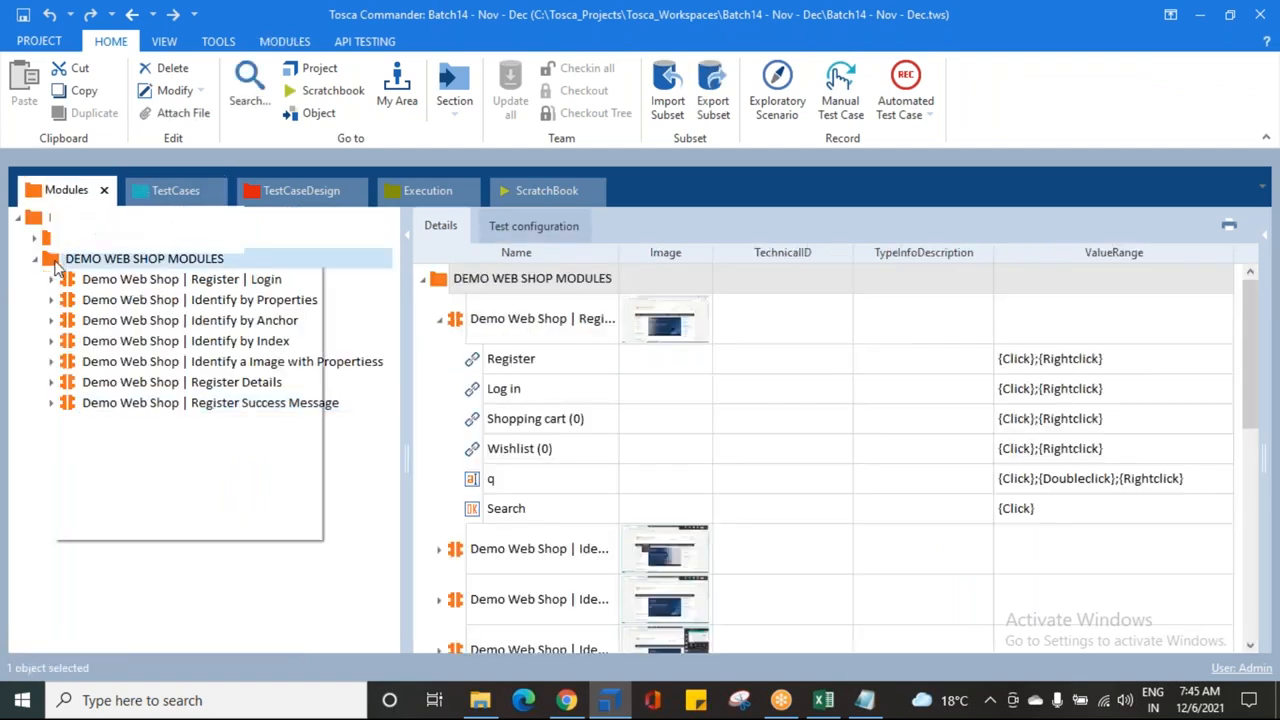
mouse_move(120, 368)
click(383, 367)
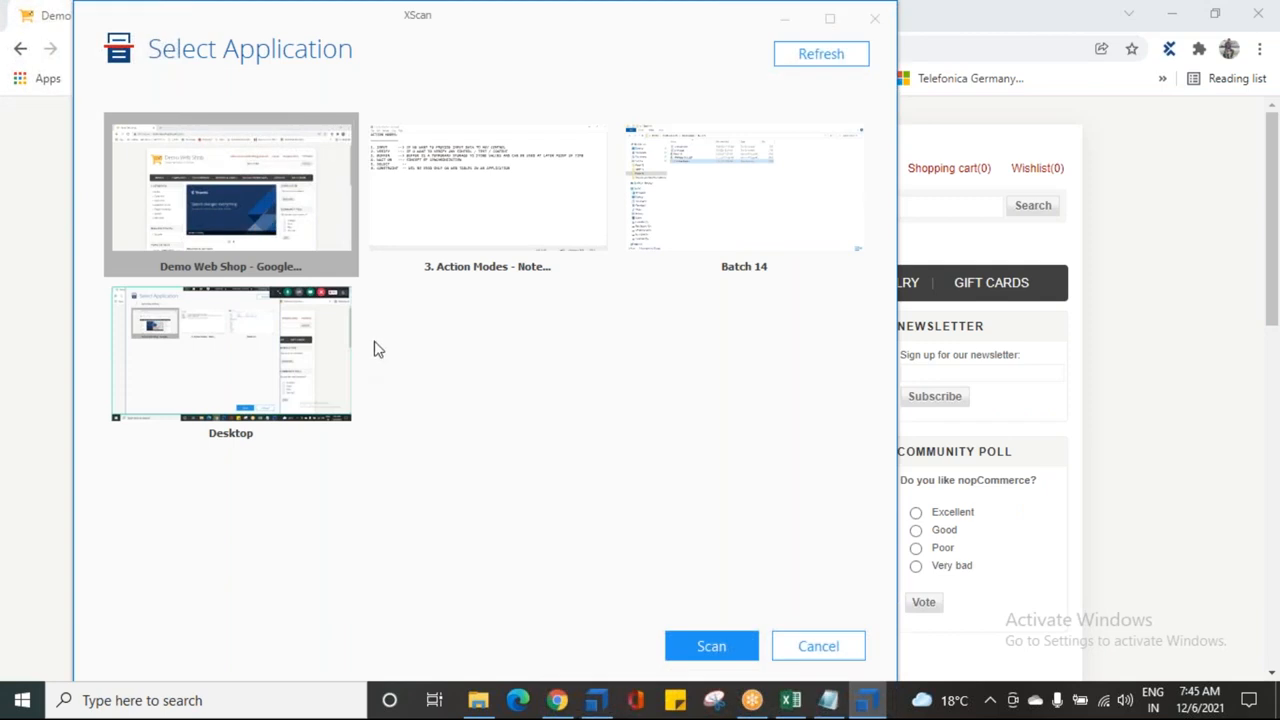
Step: Scan the Demo Web Shop window, pick the Log out link on screen, and save it
click(745, 652)
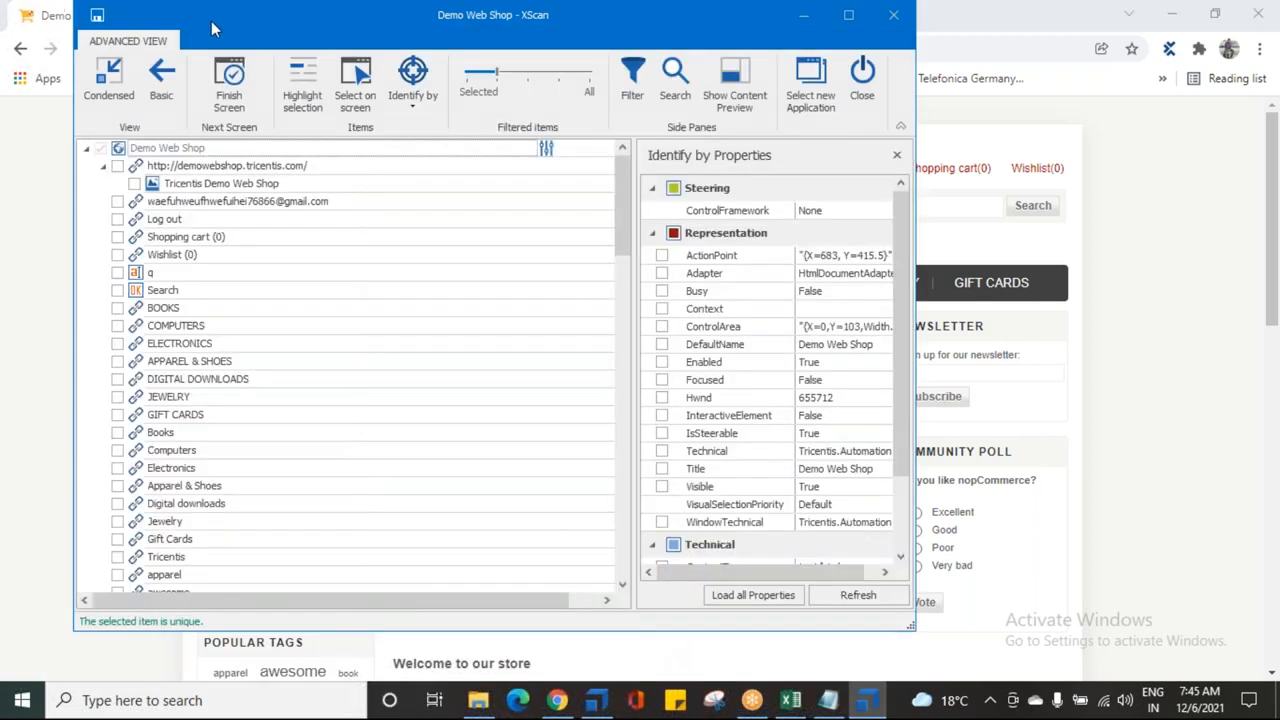
drag(211, 21, 698, 236)
click(848, 304)
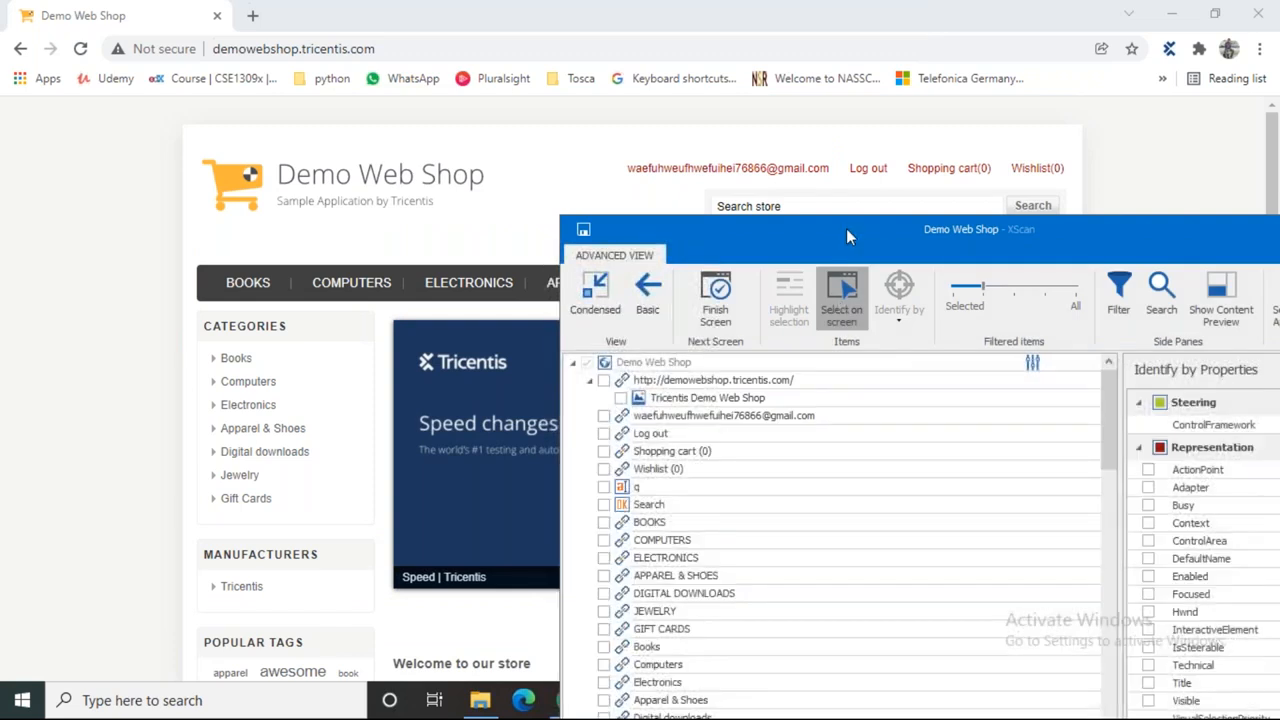
click(866, 168)
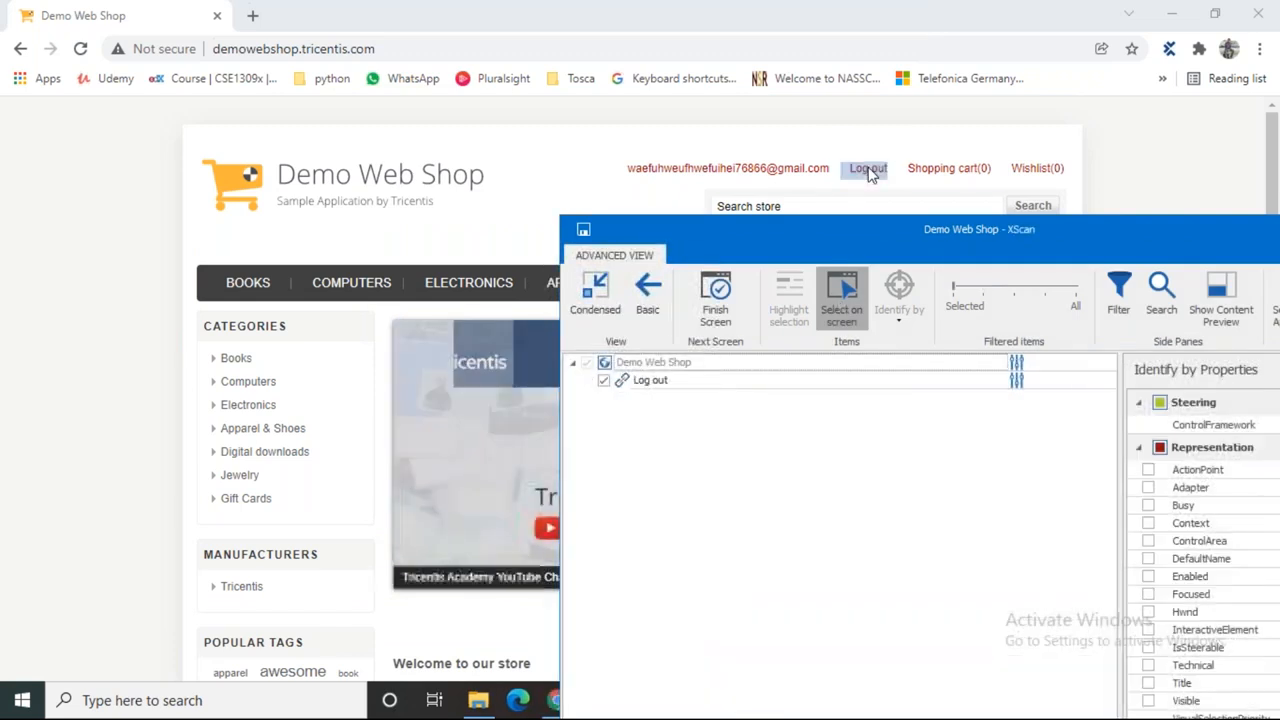
click(845, 290)
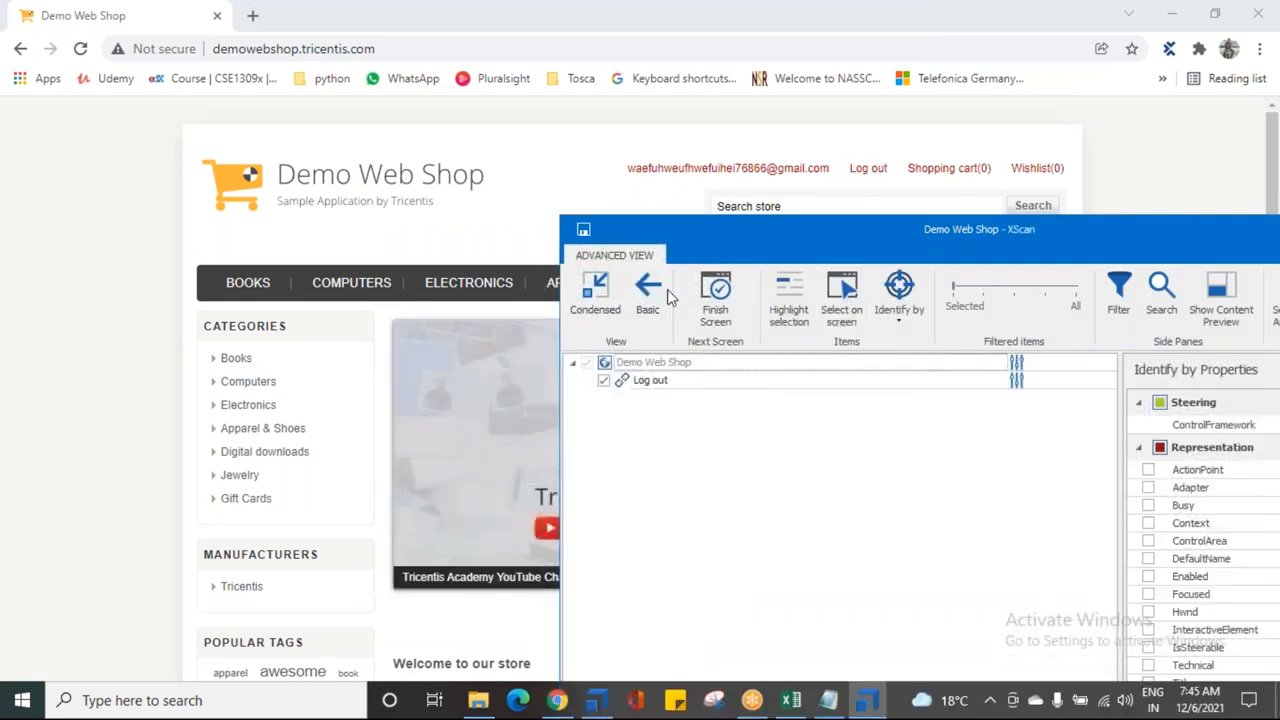
click(585, 231)
Step: Close XScan and select the new Demo Web Shop module in Tosca Commander
drag(779, 232, 278, 92)
click(935, 170)
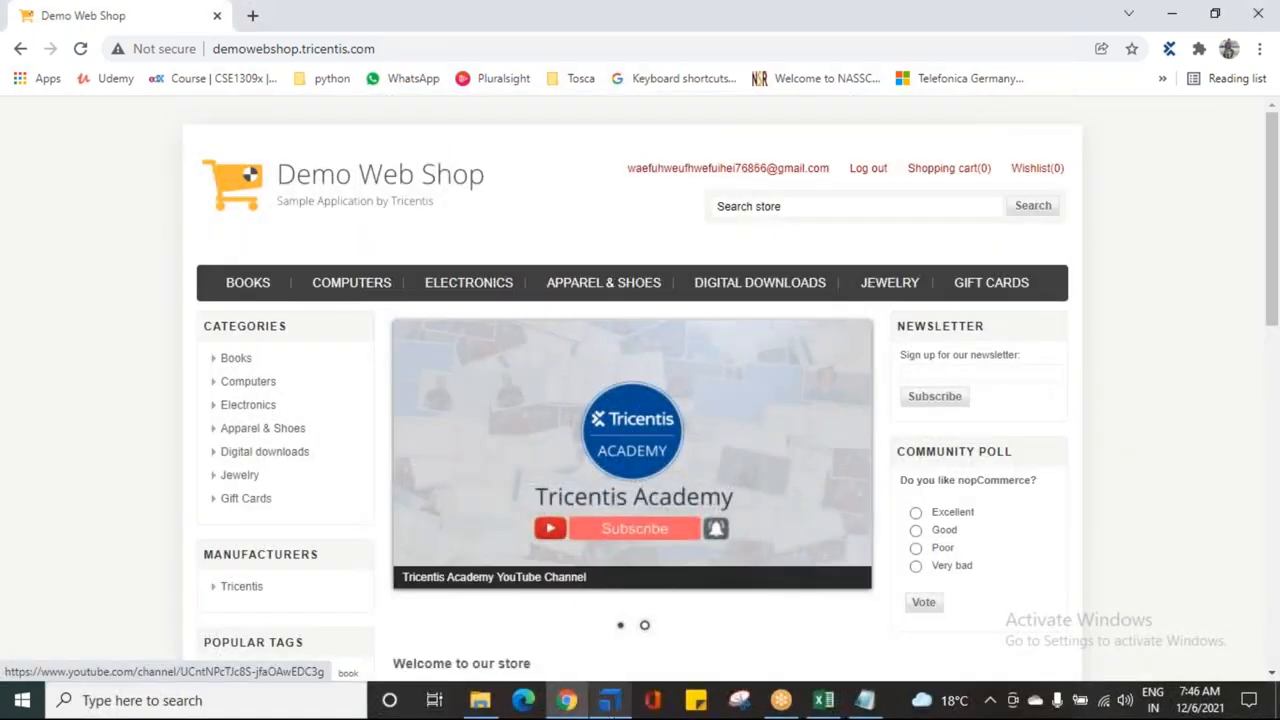
click(609, 700)
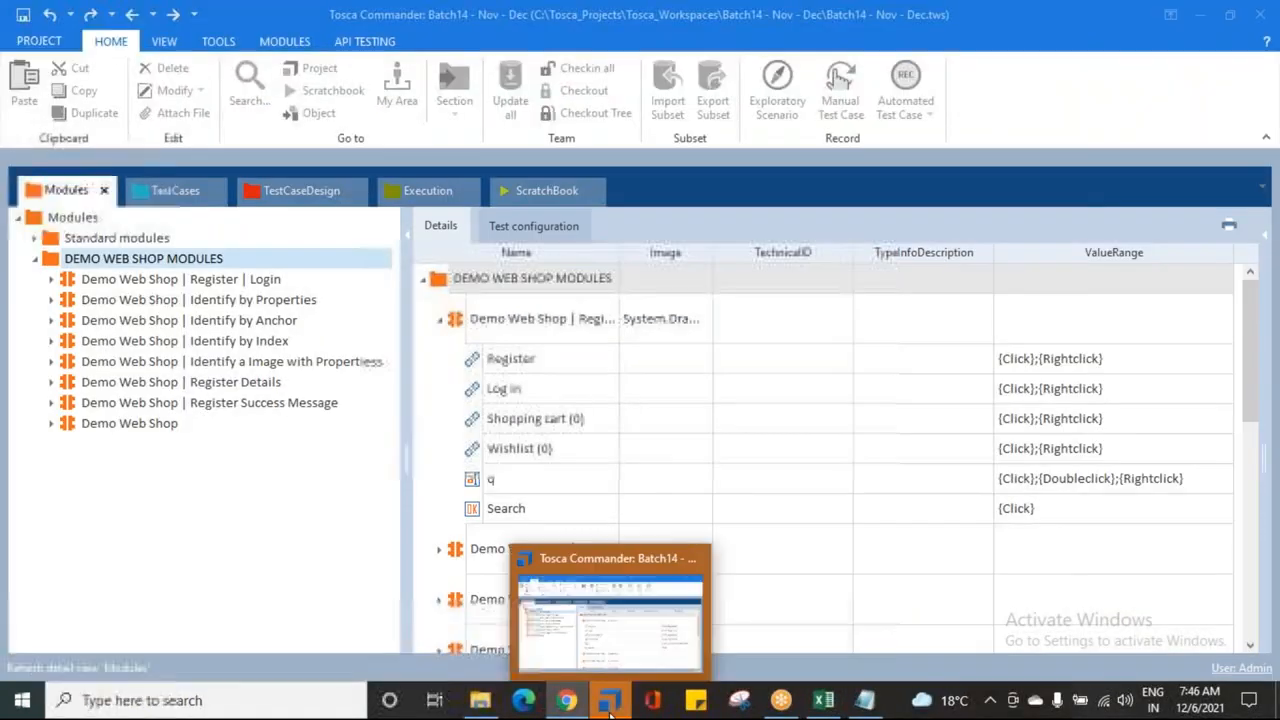
click(147, 425)
Step: Rename the new module to 'Demo Web Shop | Logout'
click(152, 428)
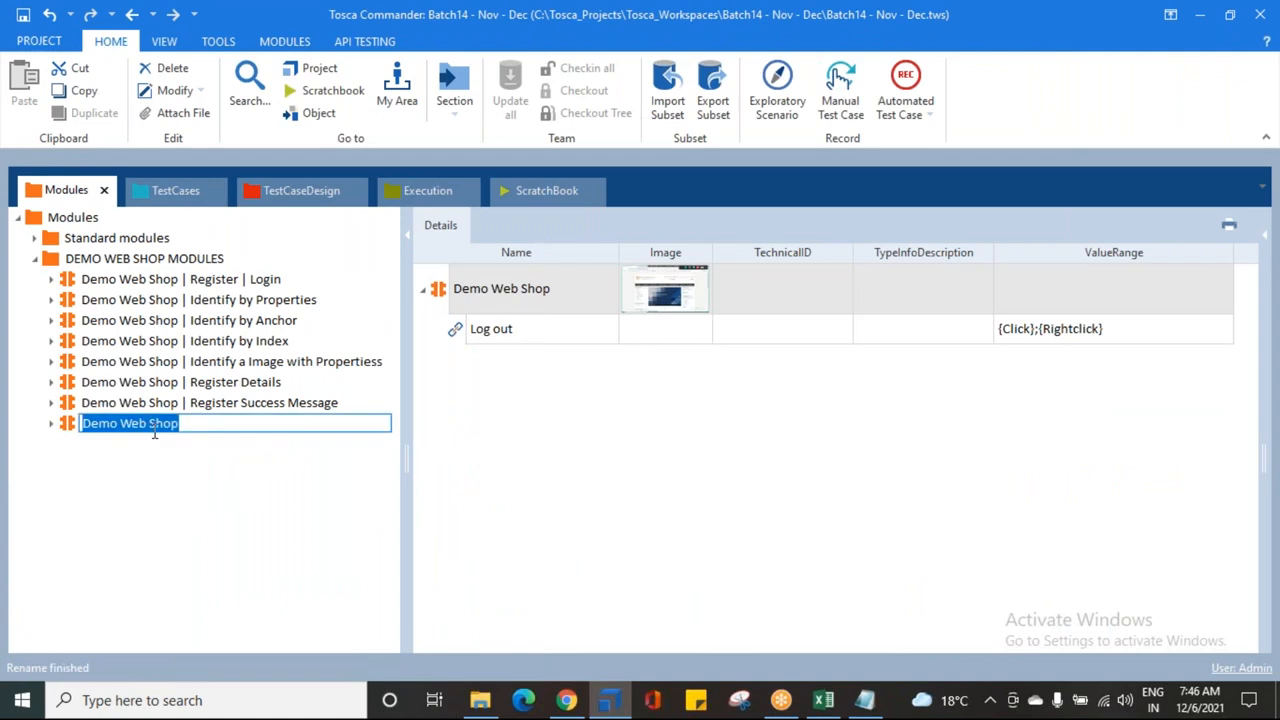
key(End)
text(| Logout)
key(Return)
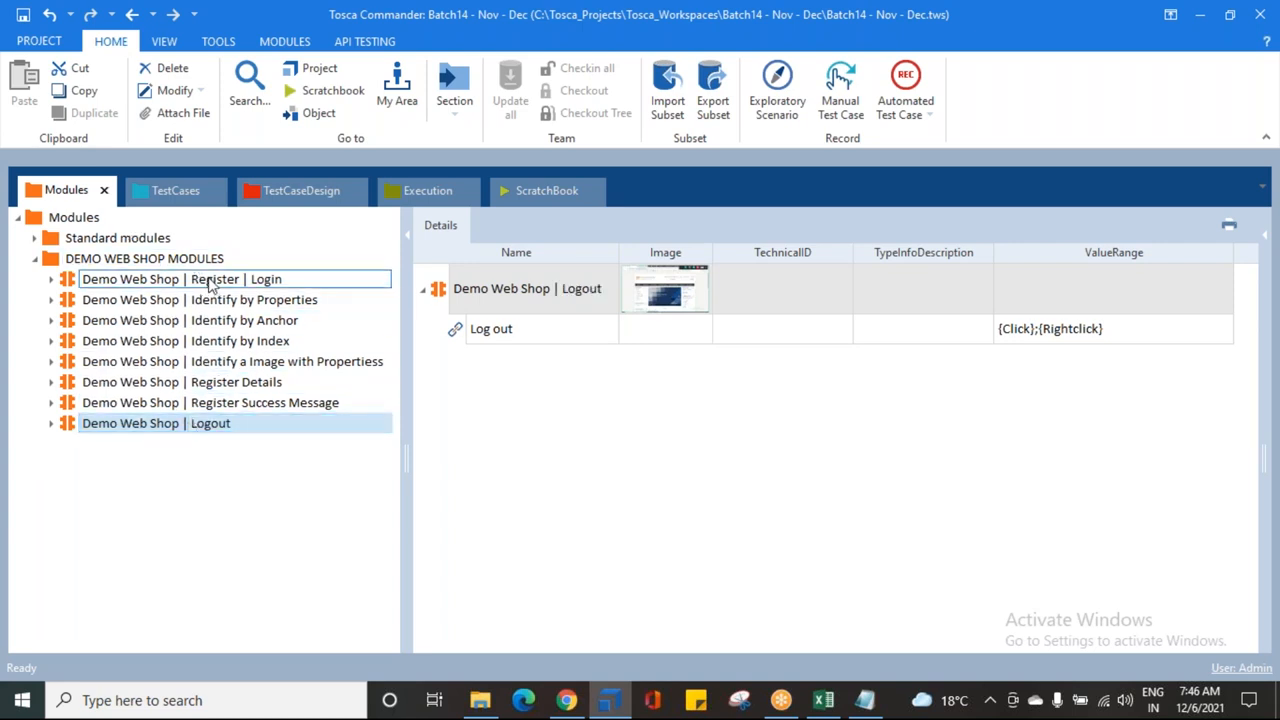
Step: Add the Logout module to the test case as a step named 'Click on Logout'
drag(65, 427, 62, 248)
drag(60, 245, 62, 247)
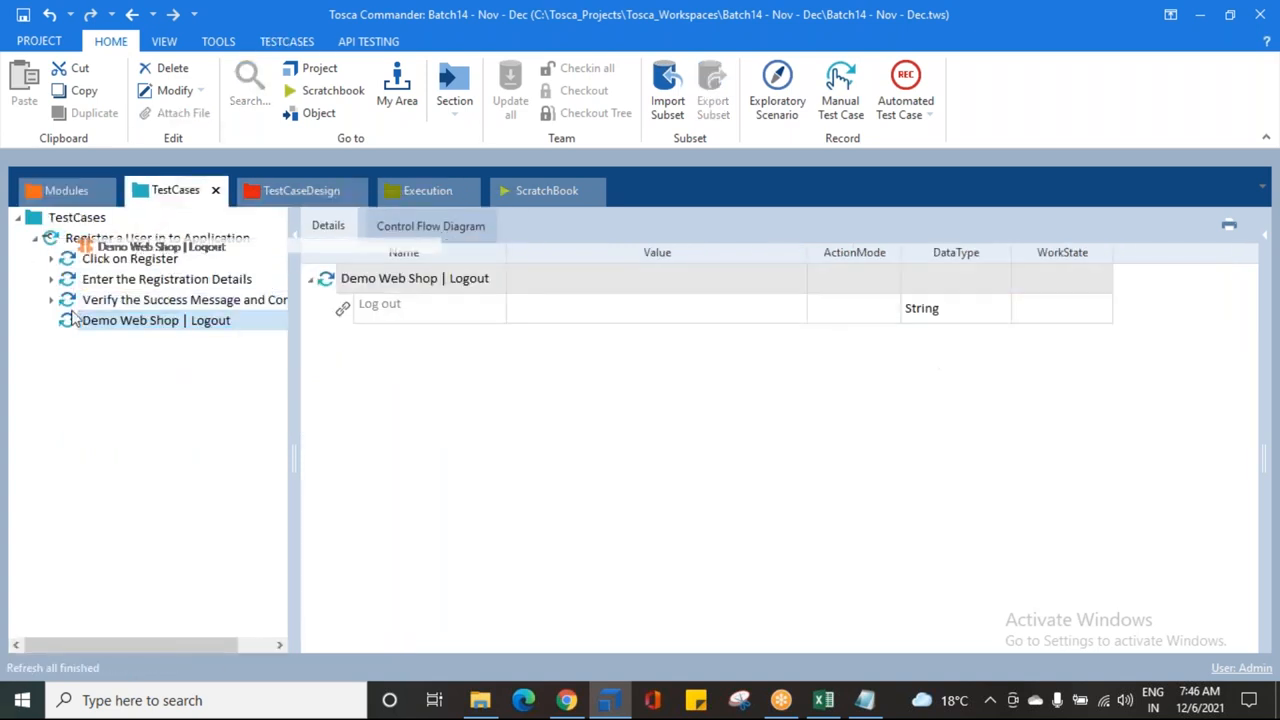
click(113, 322)
text(Click on)
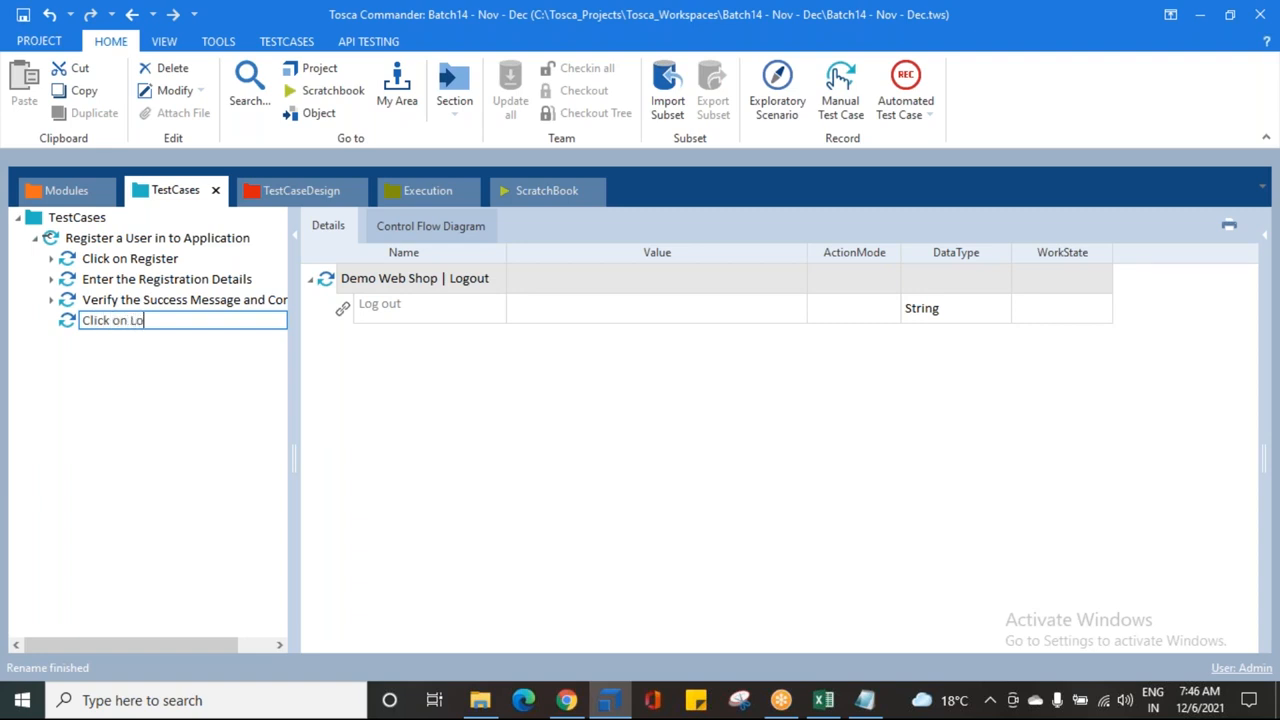
key(Return)
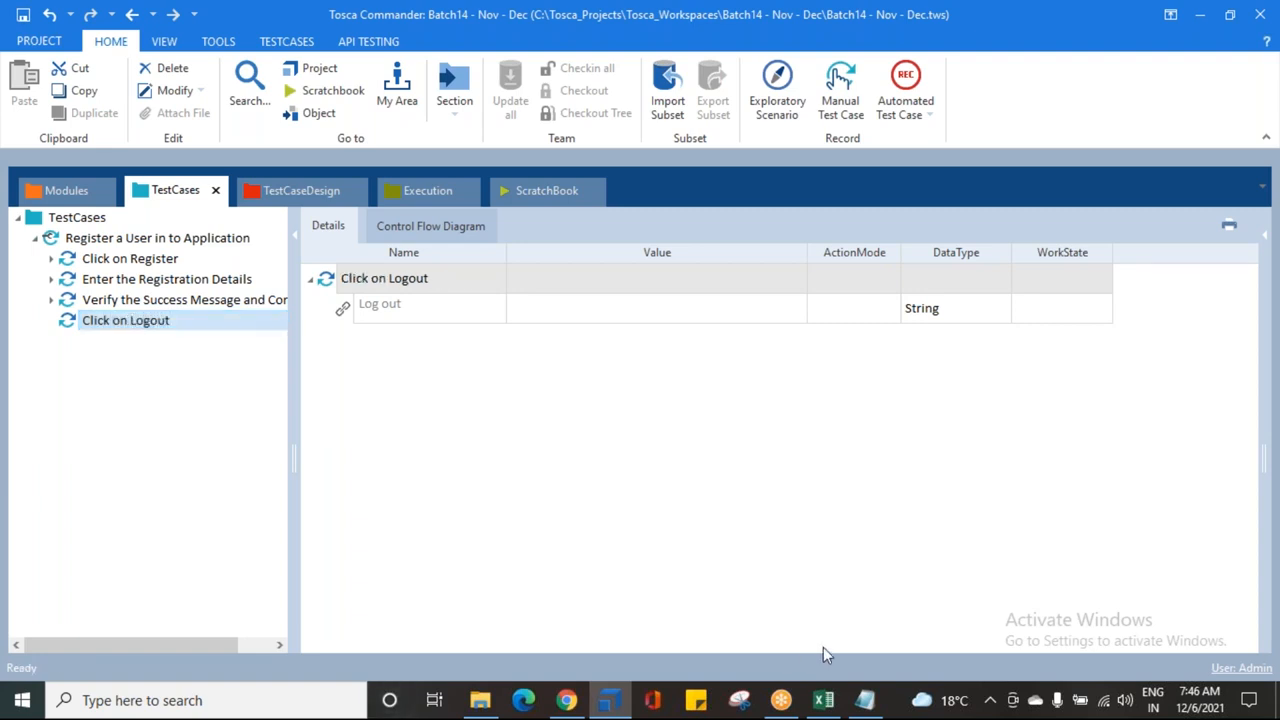
Step: Set the Log out link's value to {Click} in the Click on Logout step
click(740, 318)
click(754, 310)
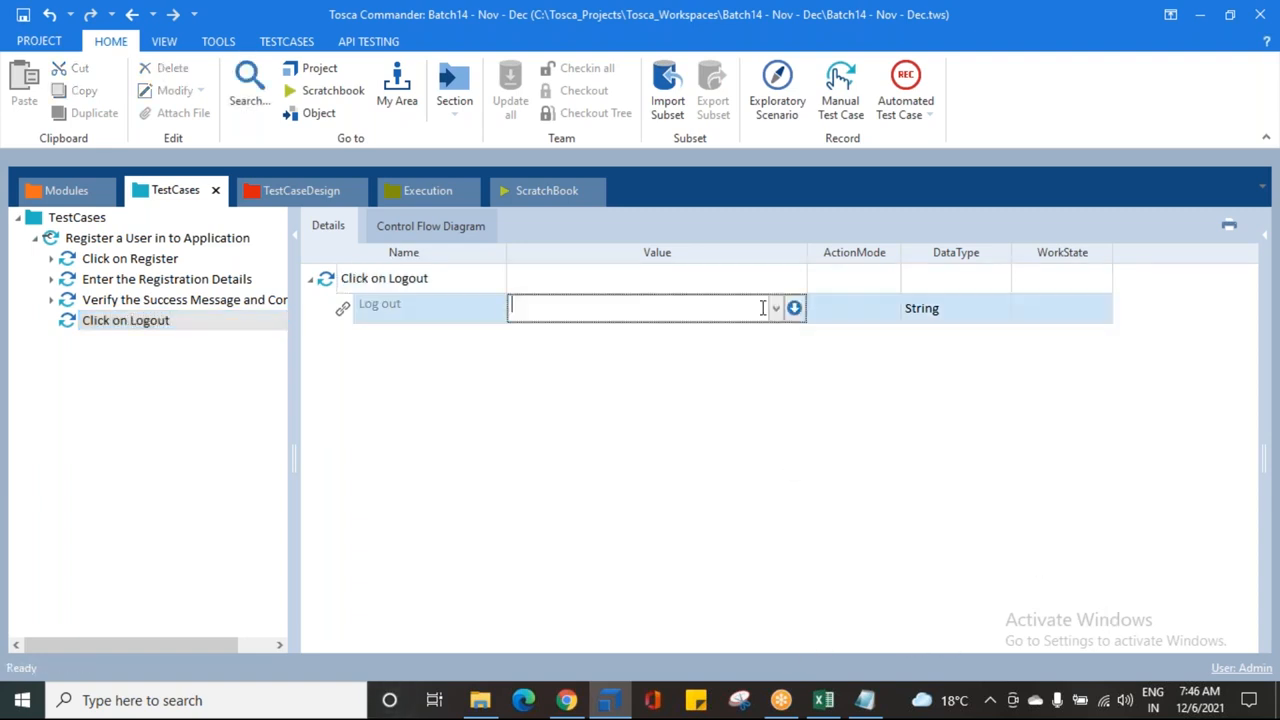
click(777, 311)
click(530, 328)
click(534, 360)
click(120, 323)
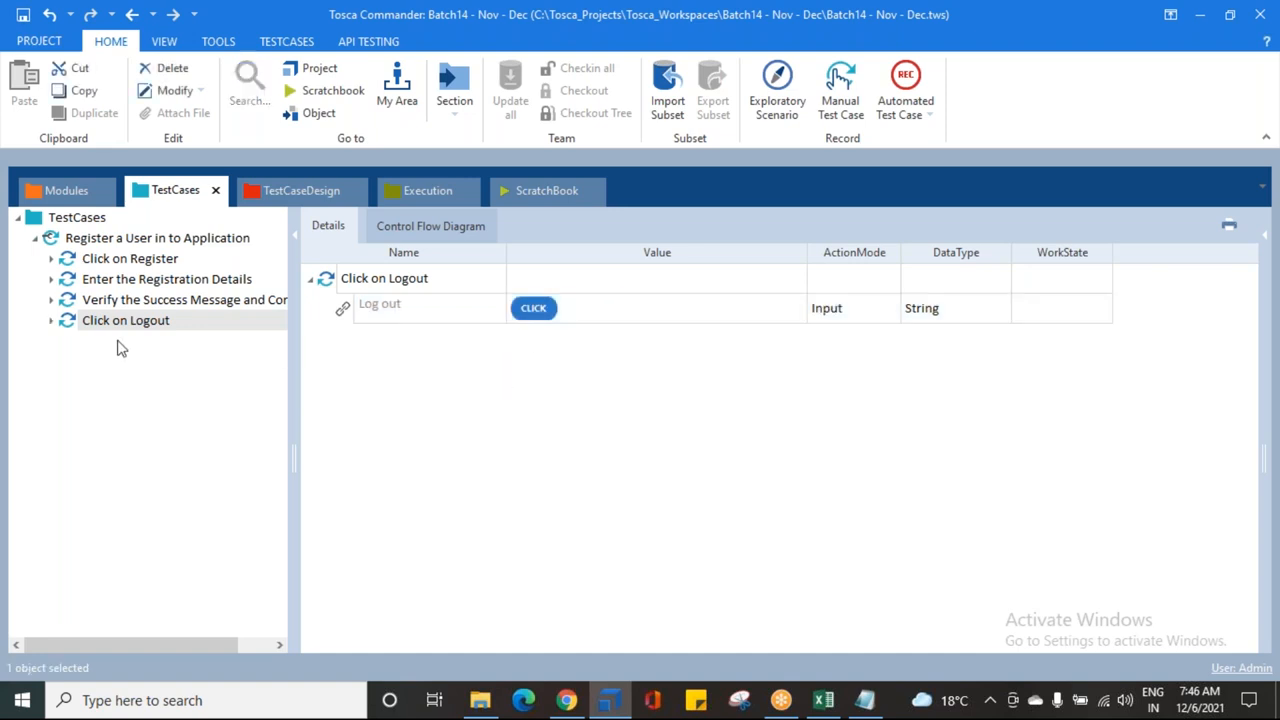
right_click(120, 330)
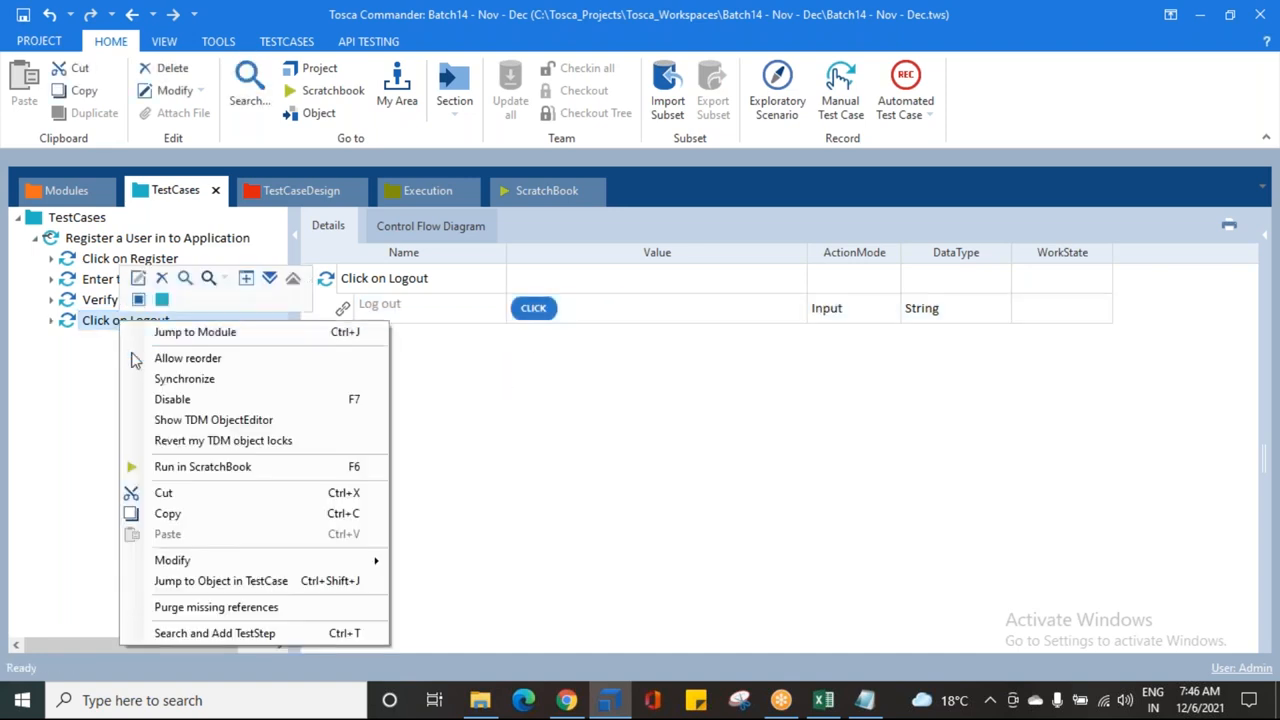
Step: Run Click on Logout in ScratchBook, confirm the shop shows logged out, and save
click(188, 466)
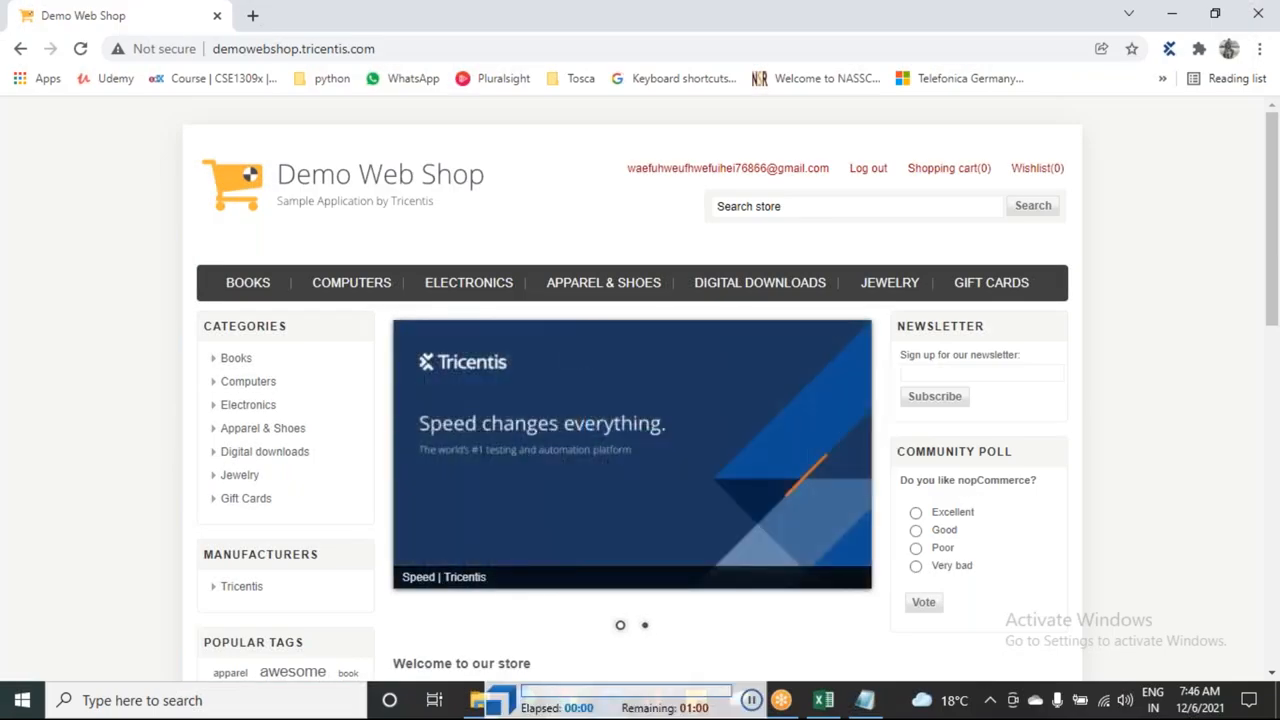
click(866, 172)
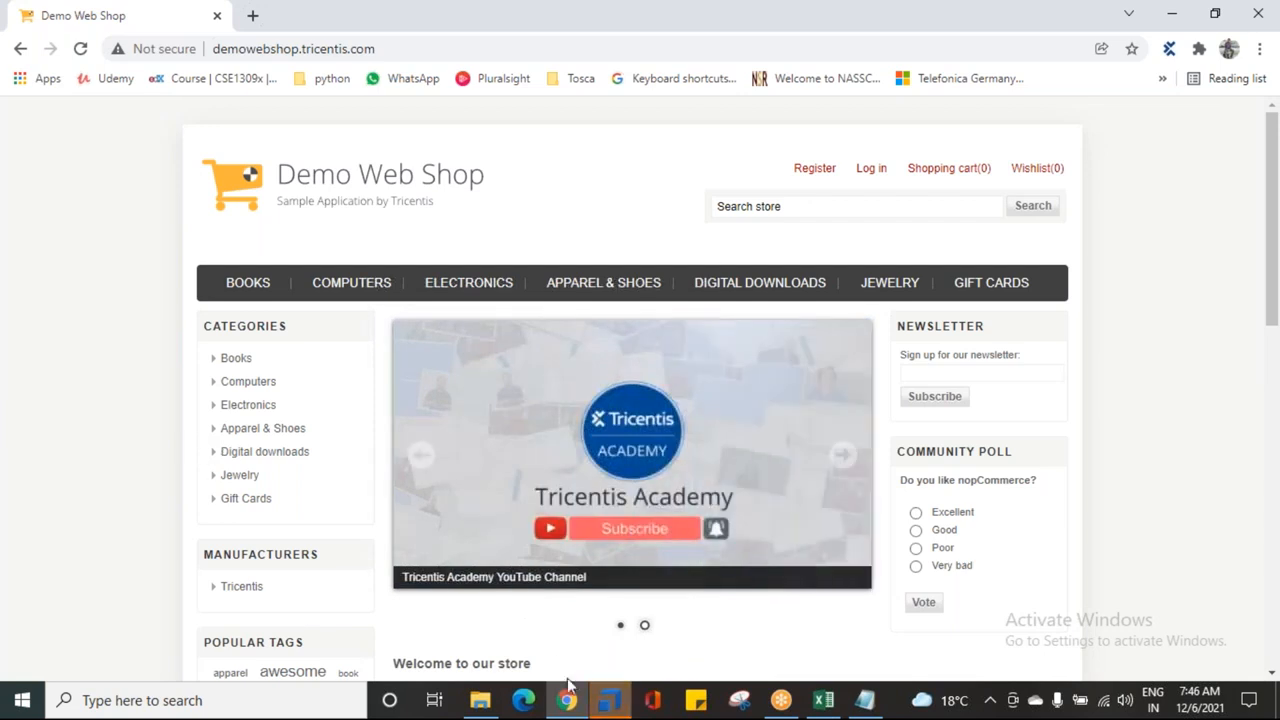
click(609, 700)
click(22, 14)
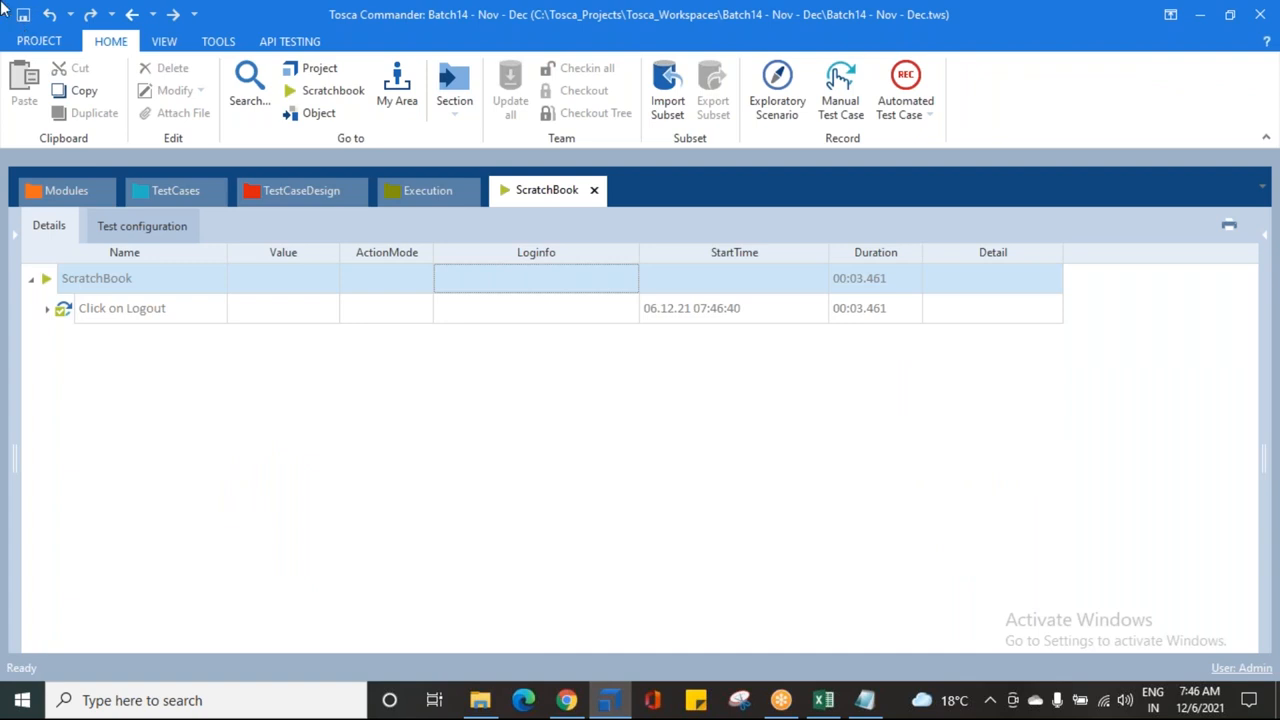
click(152, 192)
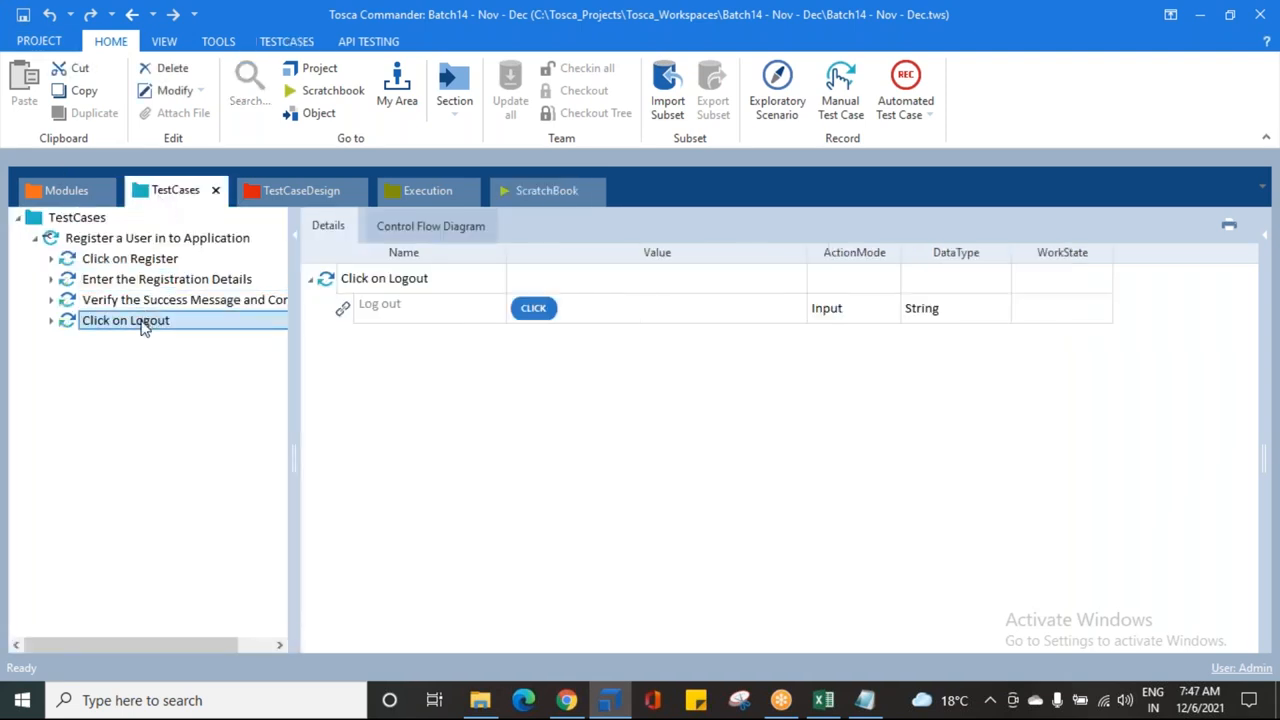
Step: Show the Control Flow Diagram linking Click on Register through Click on Logout
click(68, 239)
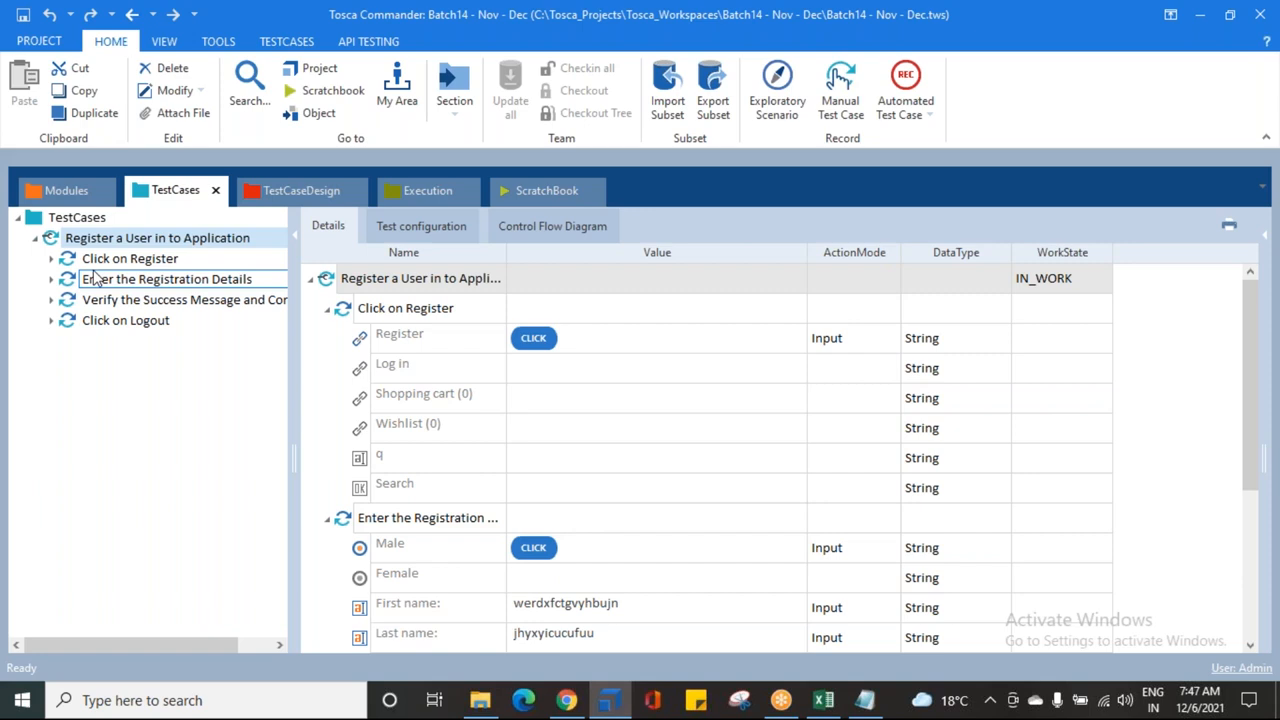
click(540, 230)
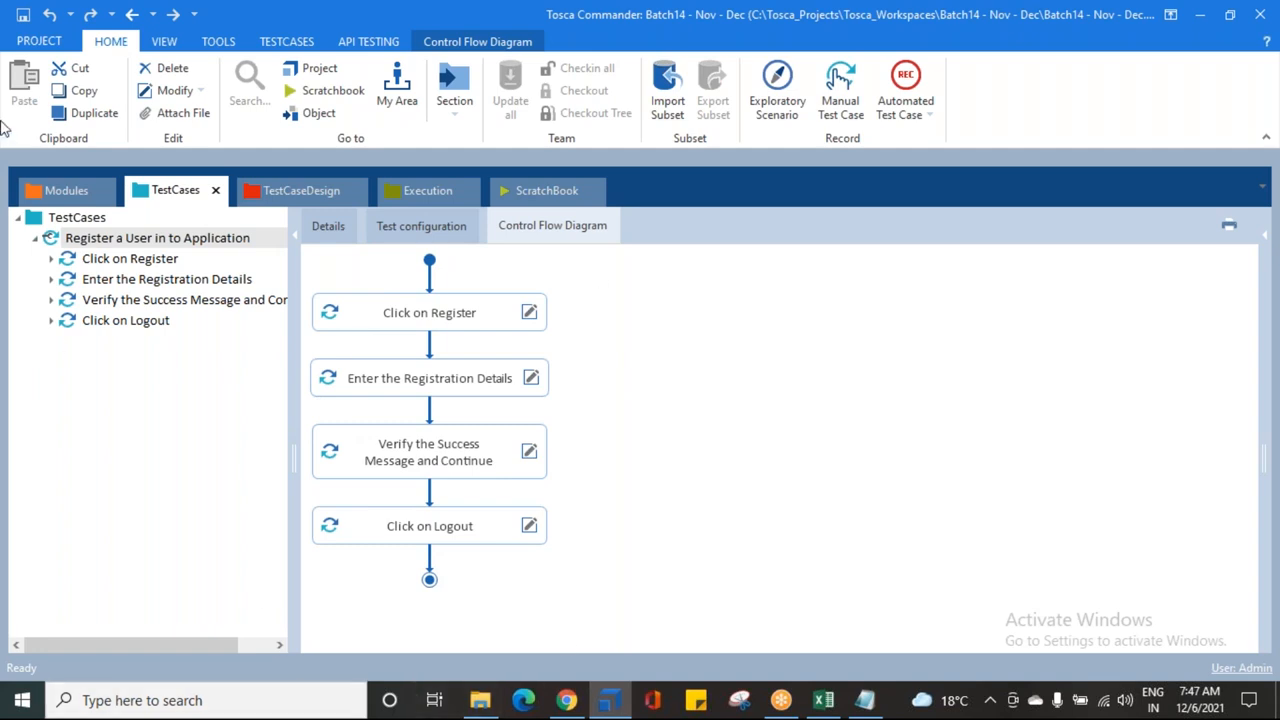
click(50, 241)
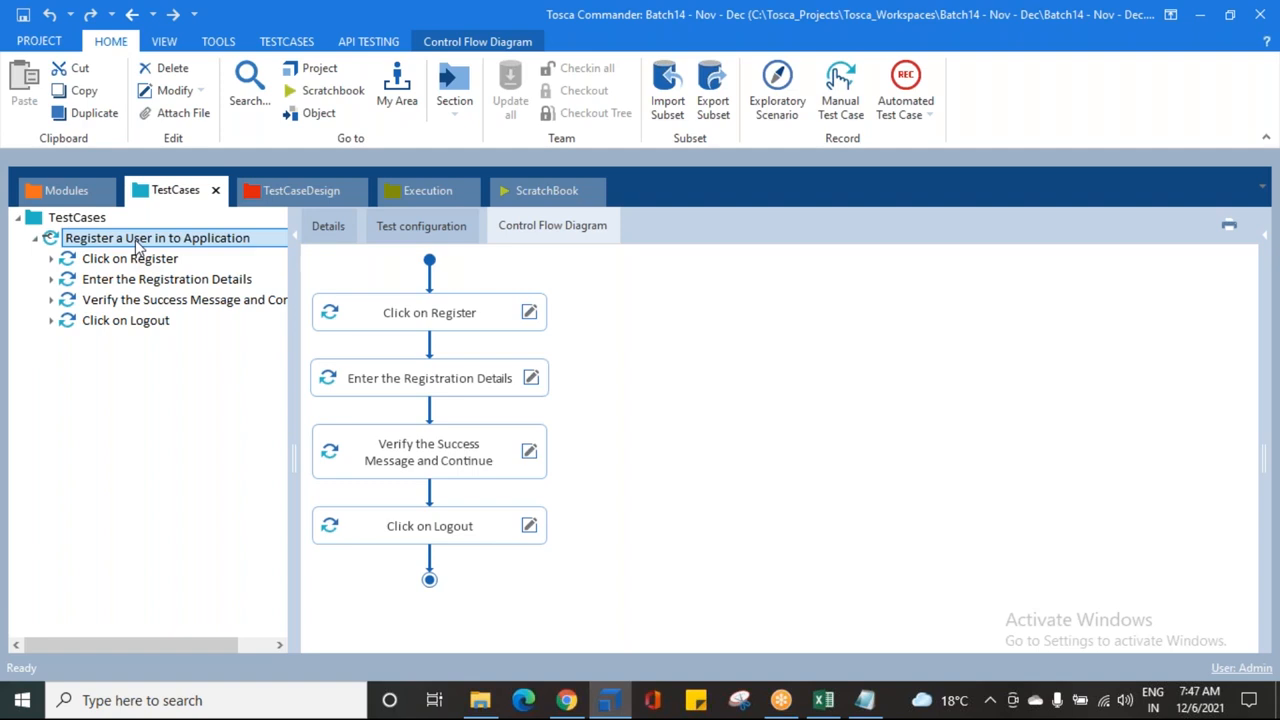
Step: Return to the Details grid and collapse all four test steps
click(324, 232)
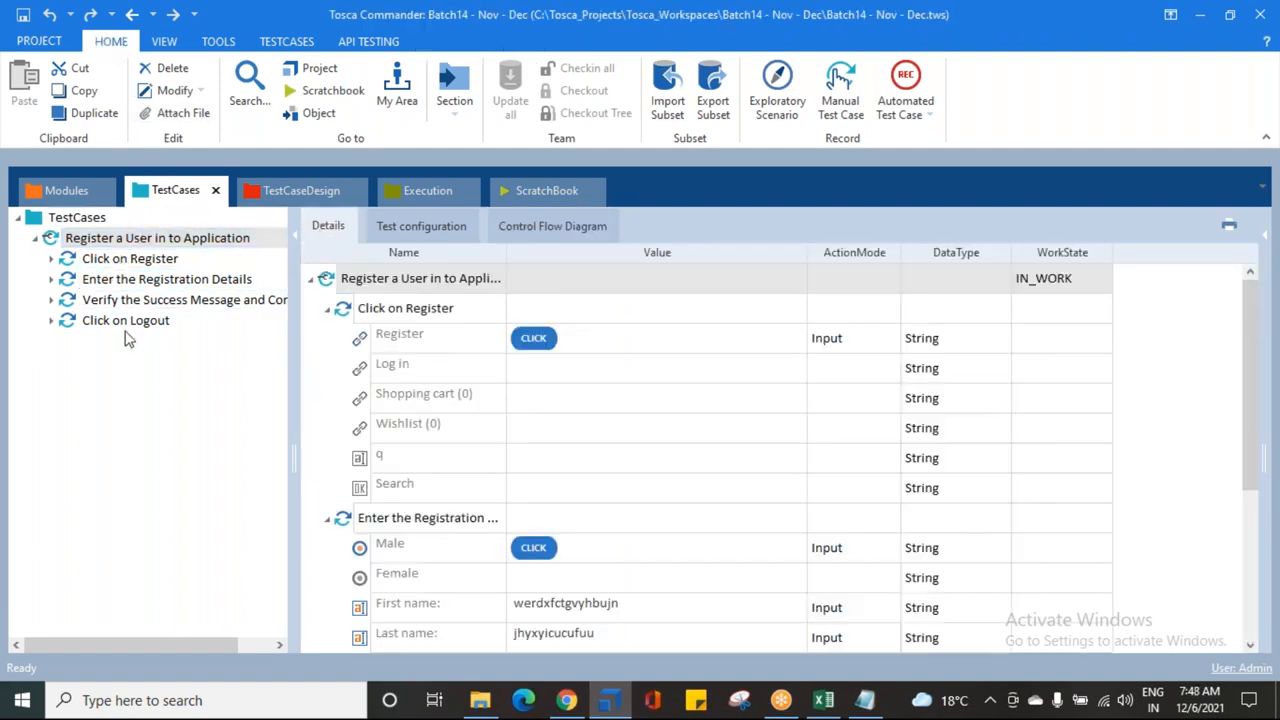
click(326, 311)
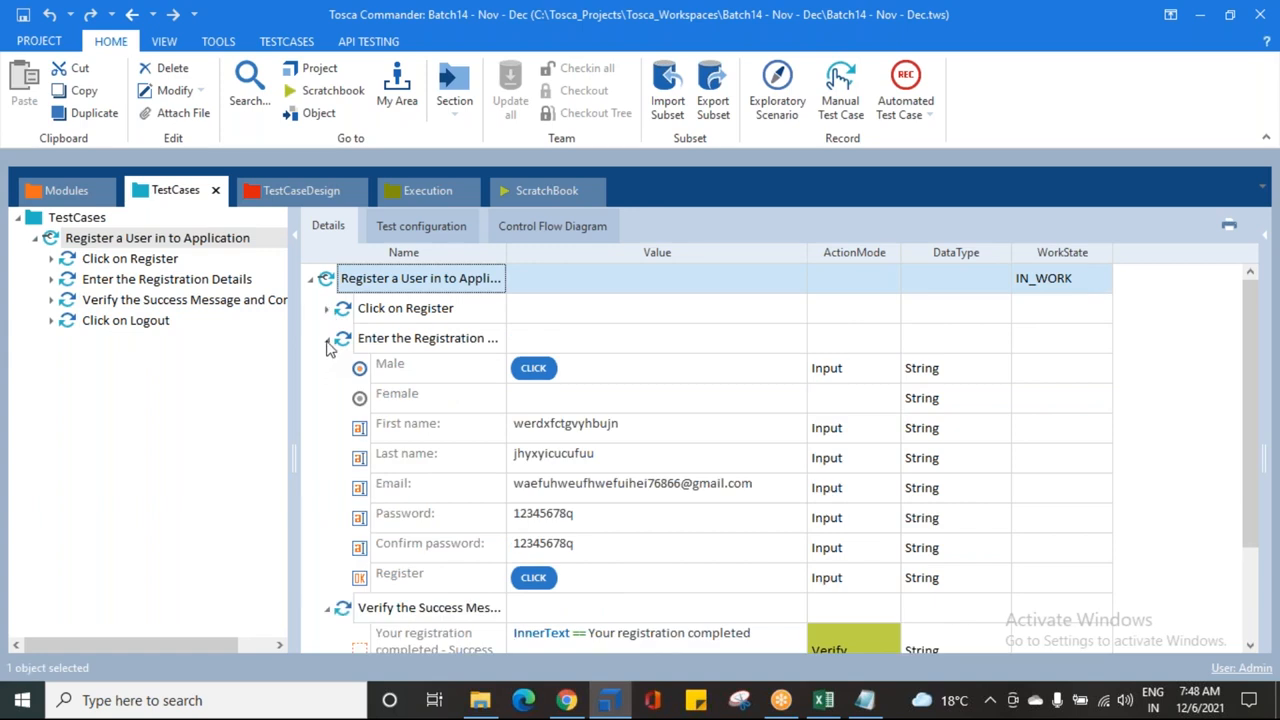
click(326, 338)
click(326, 368)
click(326, 398)
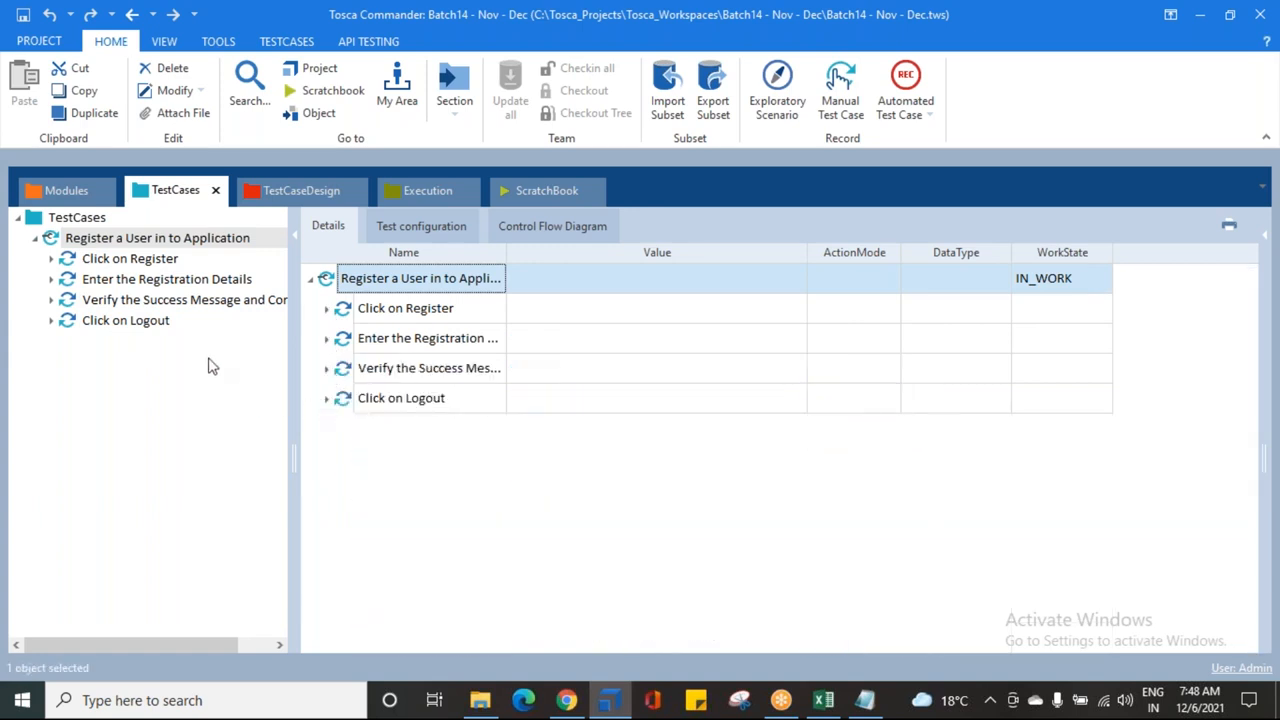
Step: Select Click on Register, check the web shop in Chrome, then open the Modules section
click(100, 258)
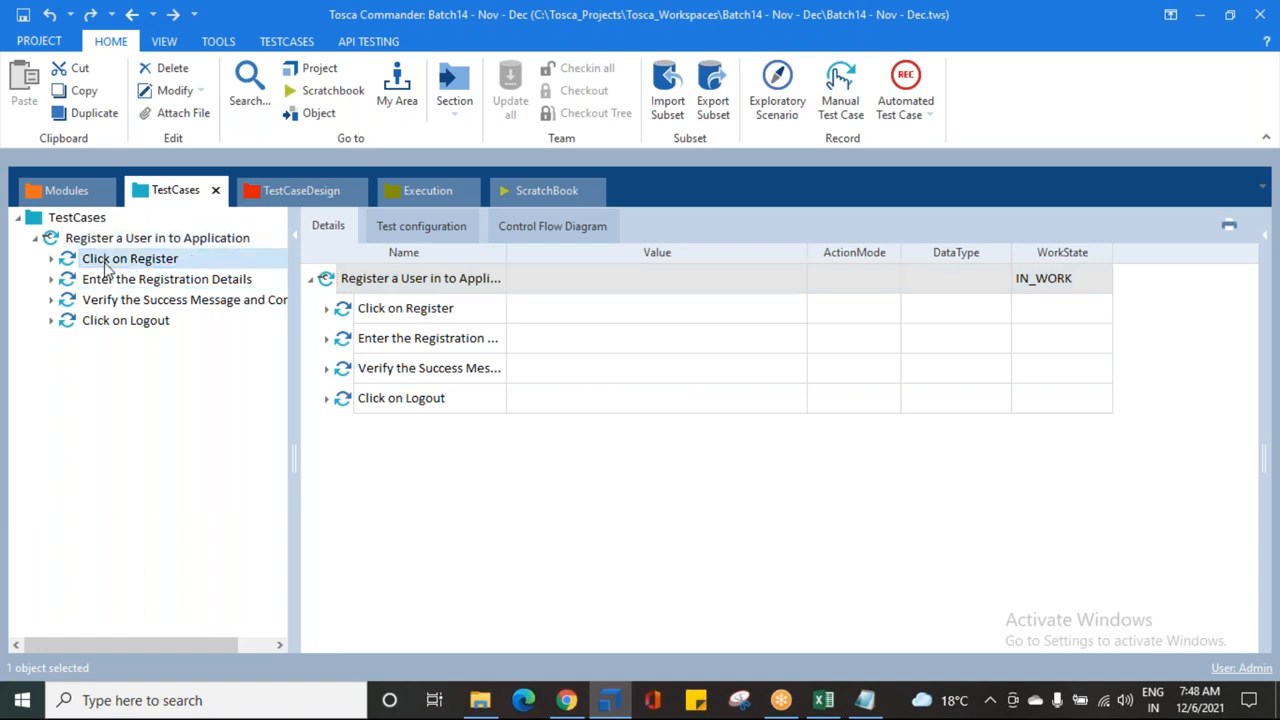
click(566, 700)
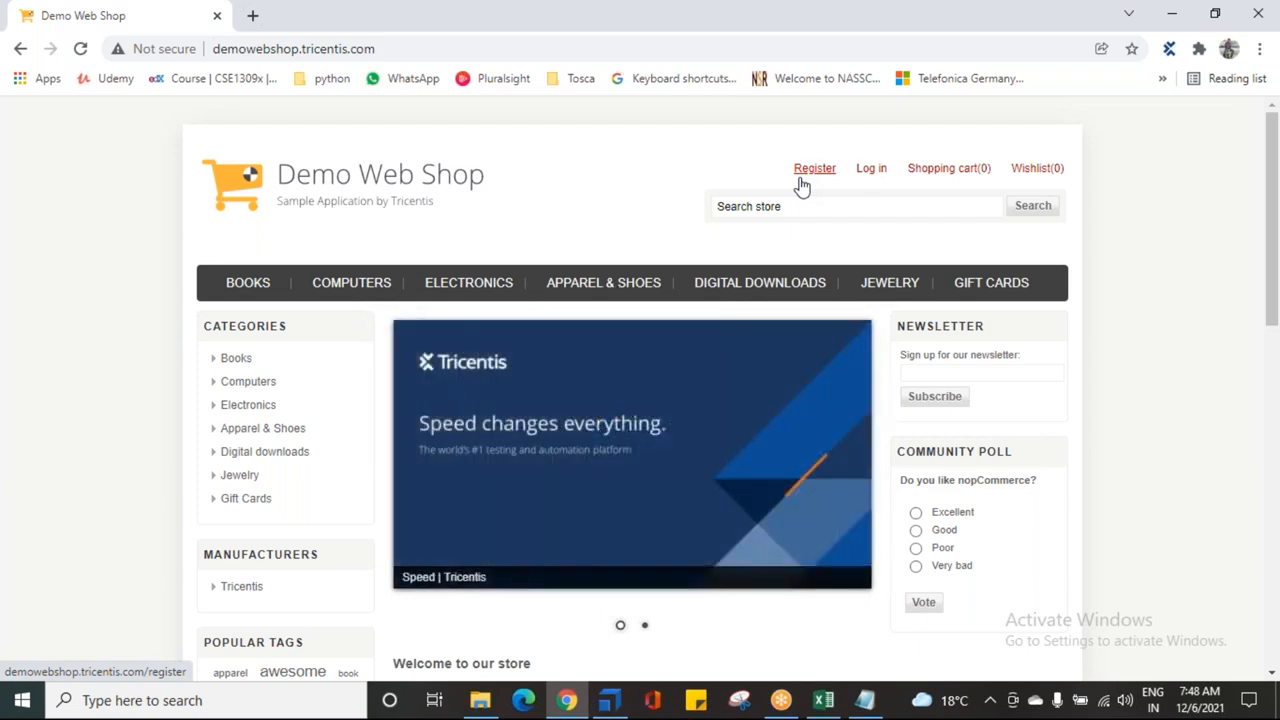
click(612, 703)
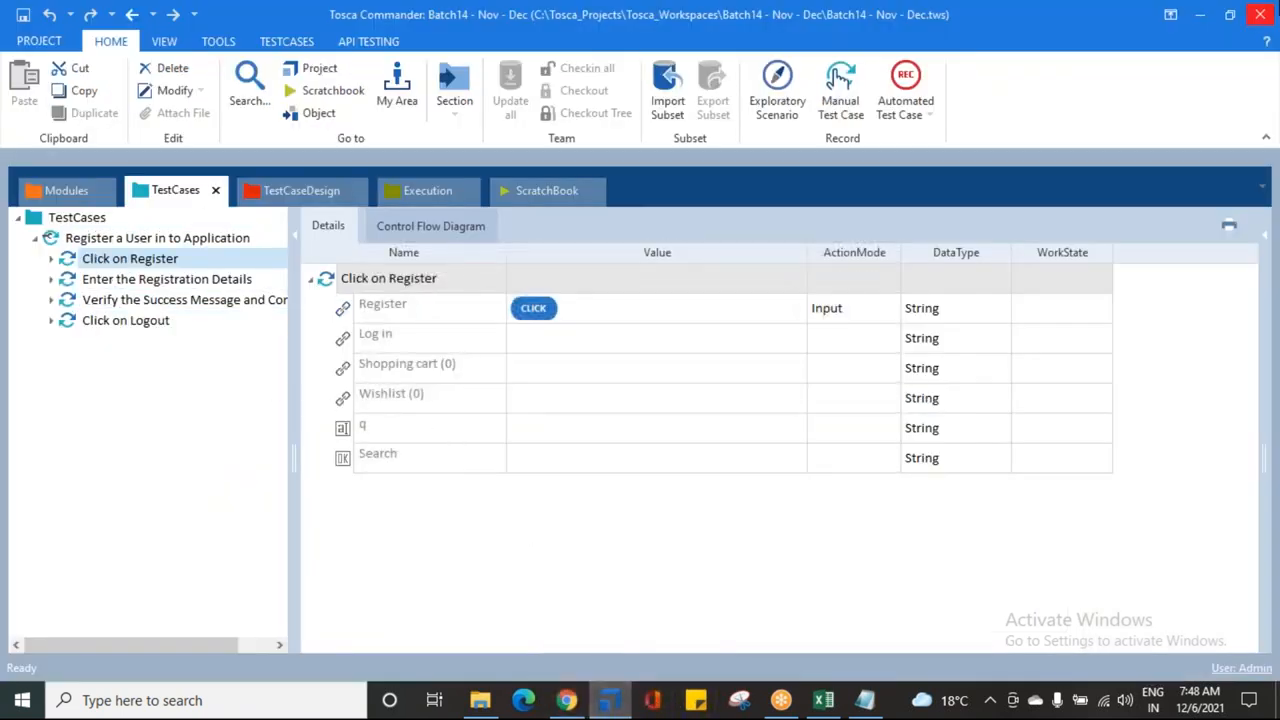
click(40, 194)
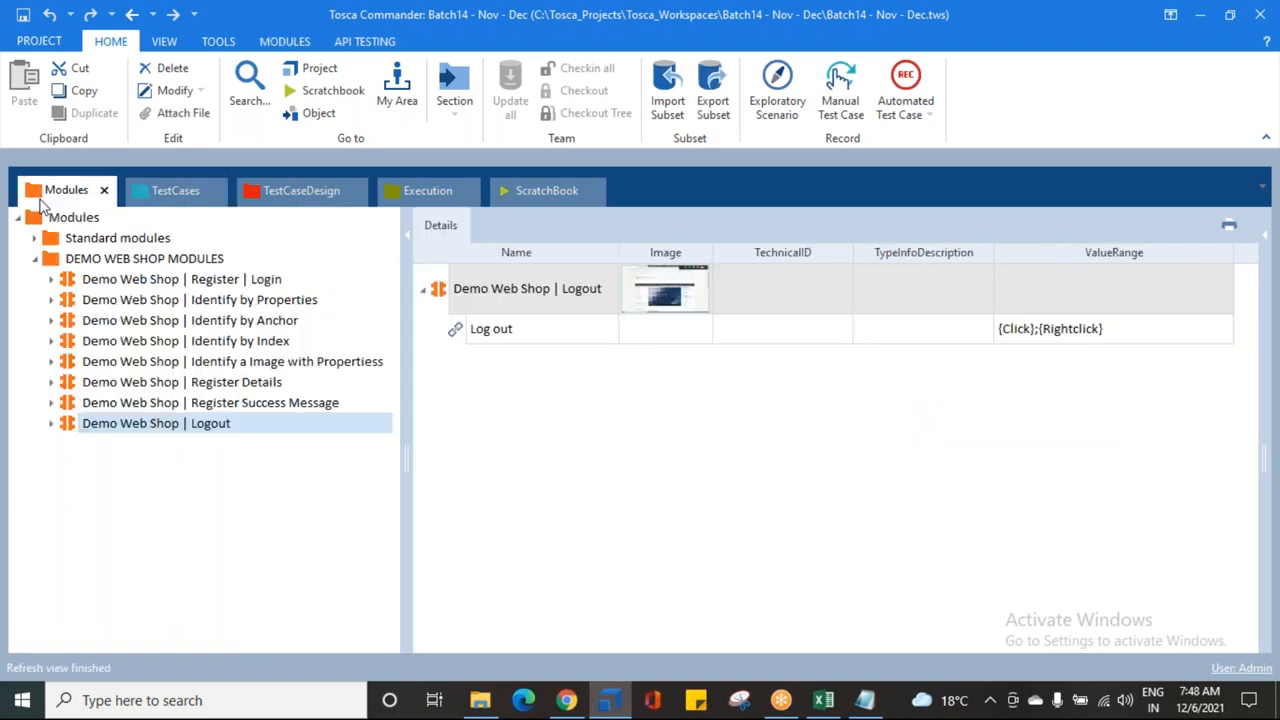
Step: Inspect the OpenUrl module under Standard modules > TBox XEngines > Html
click(34, 238)
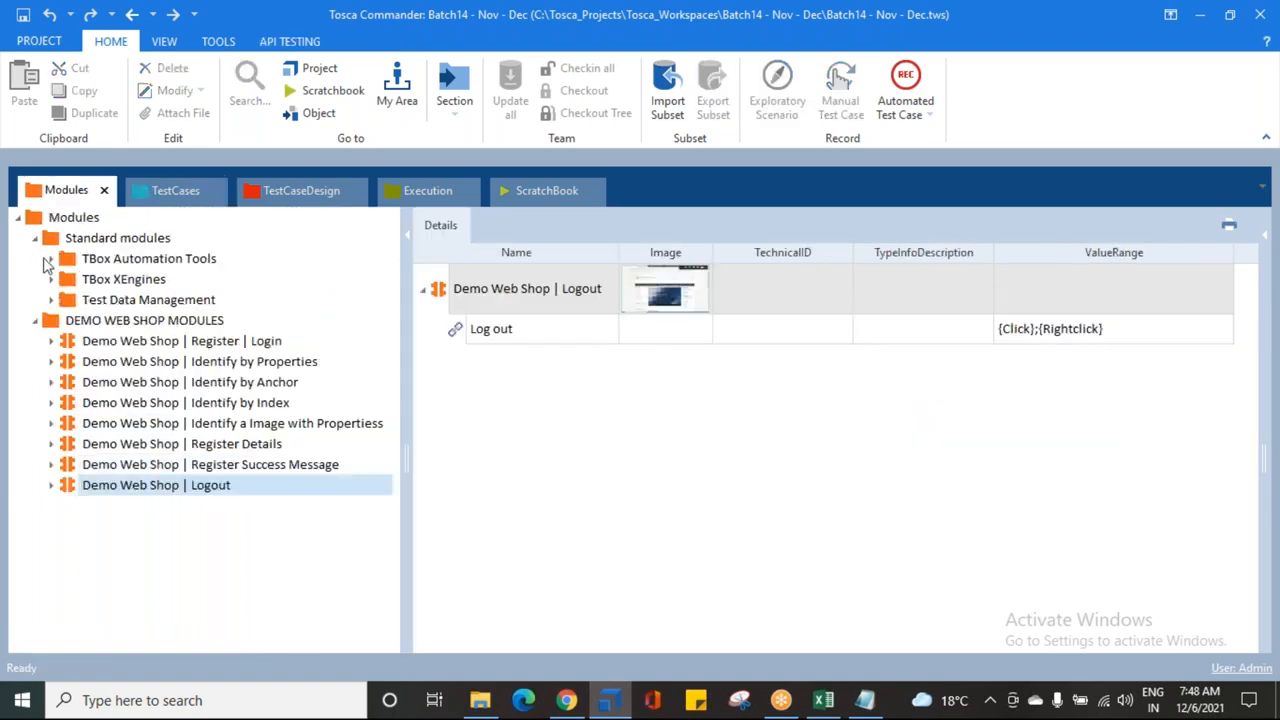
click(52, 280)
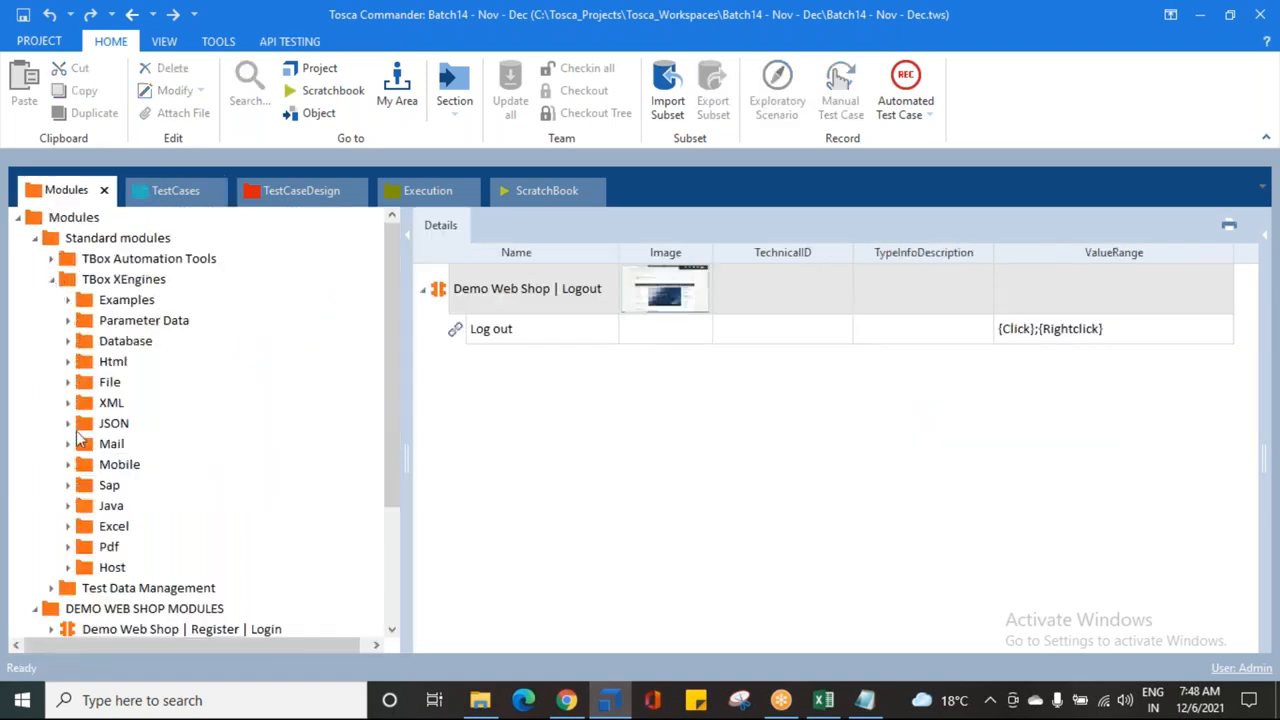
click(68, 361)
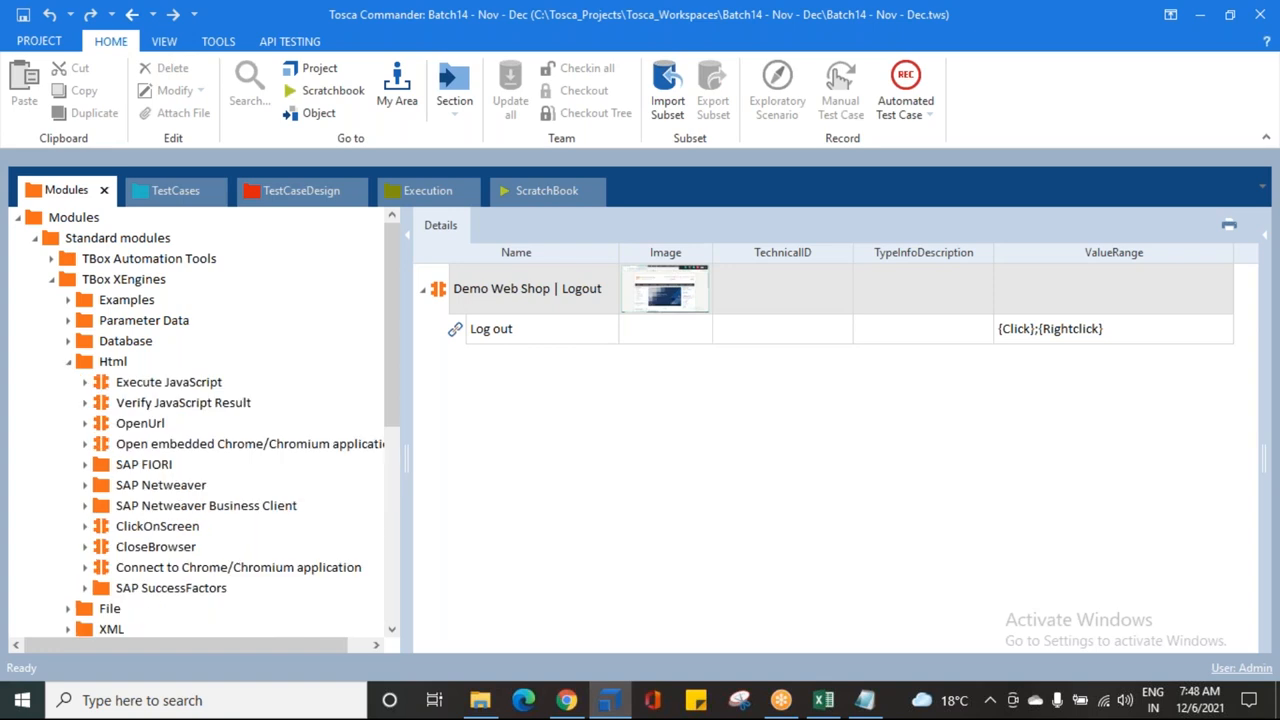
click(112, 424)
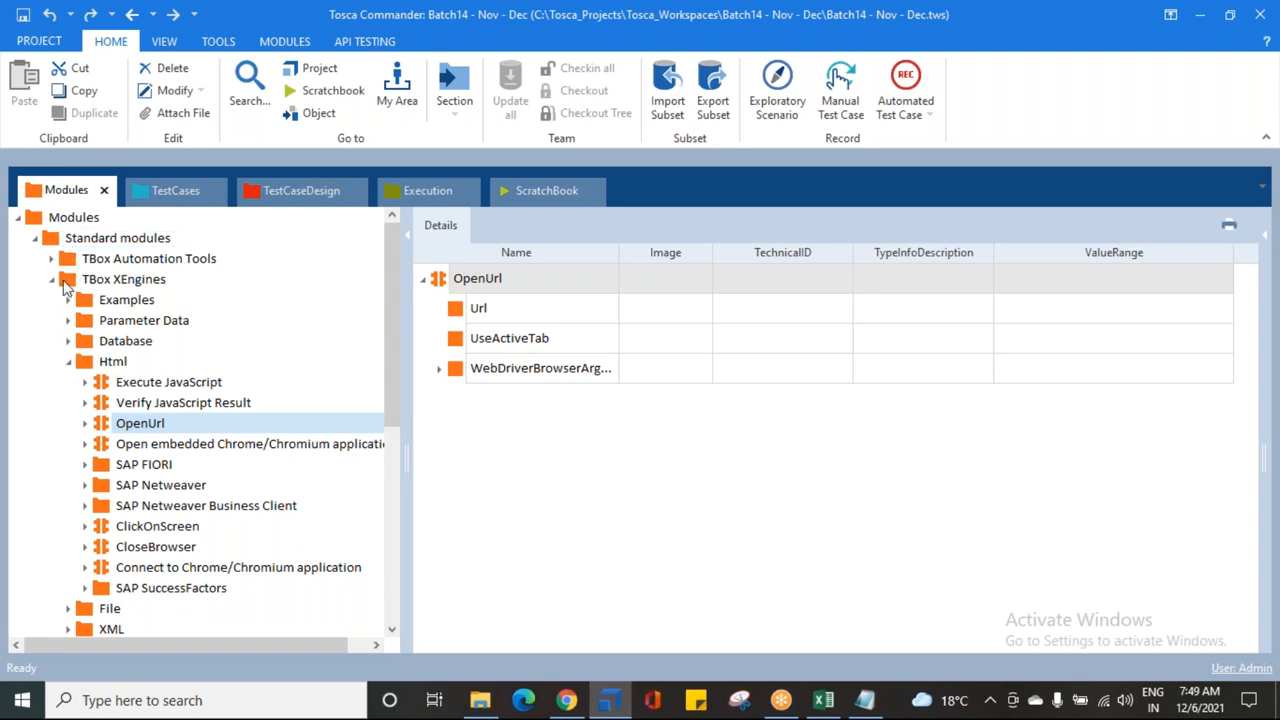
click(74, 282)
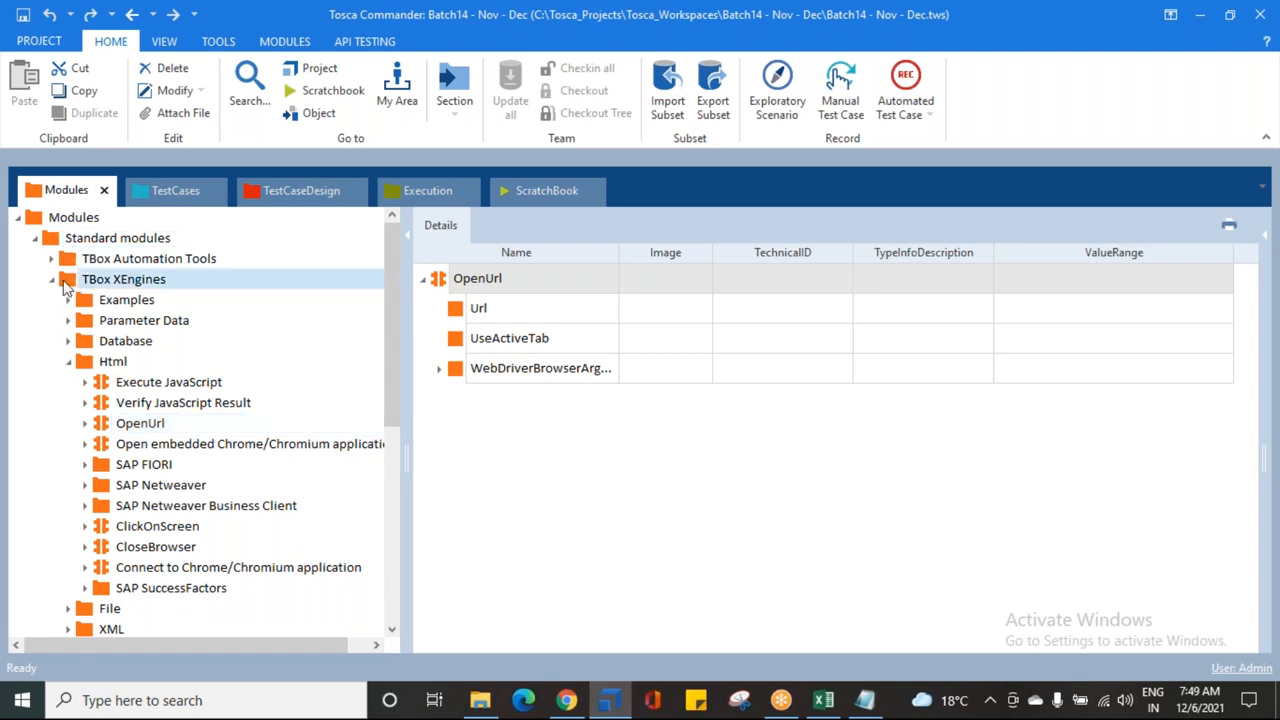
click(86, 364)
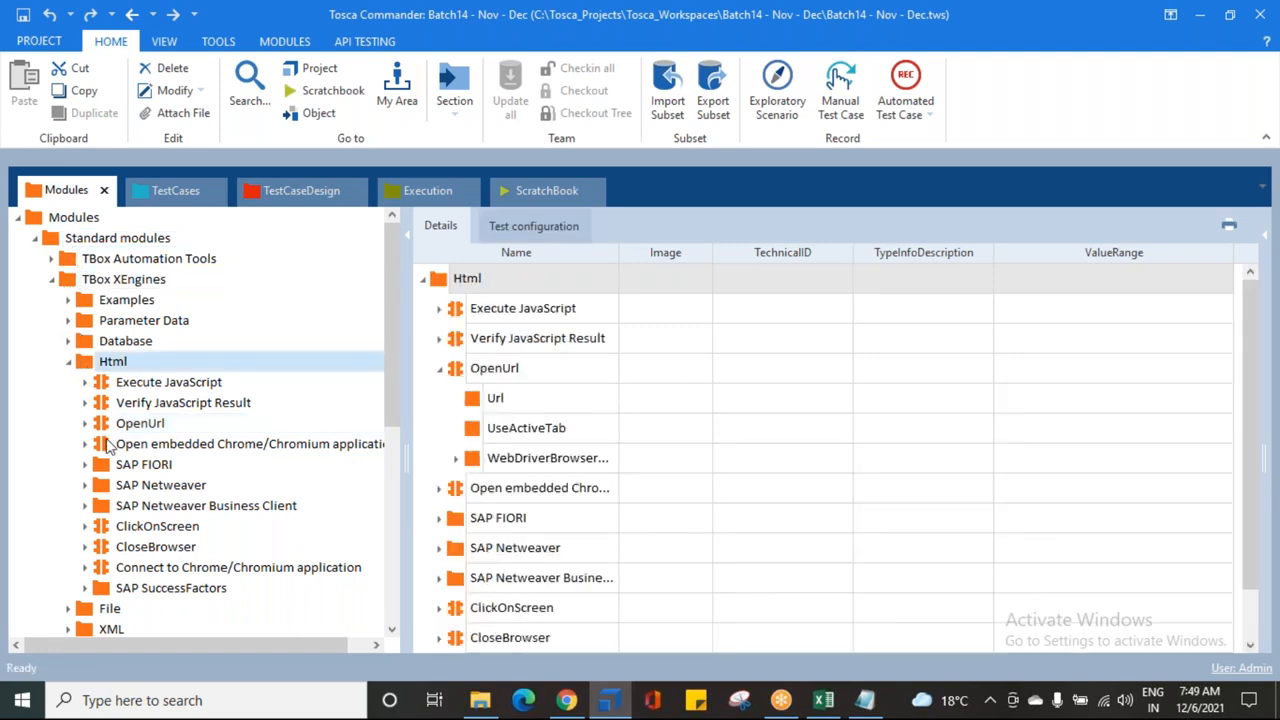
click(105, 428)
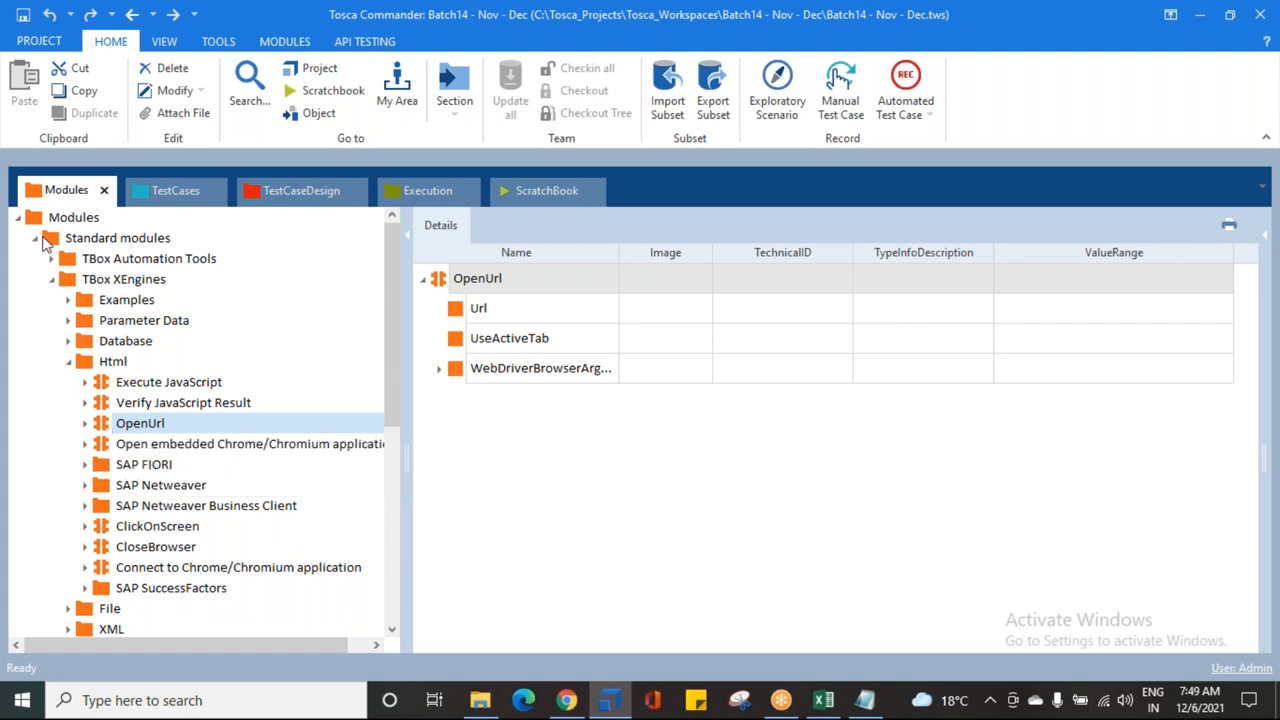
Step: Collapse the Html, TBox XEngines and Standard modules folders and return to TestCases
click(68, 363)
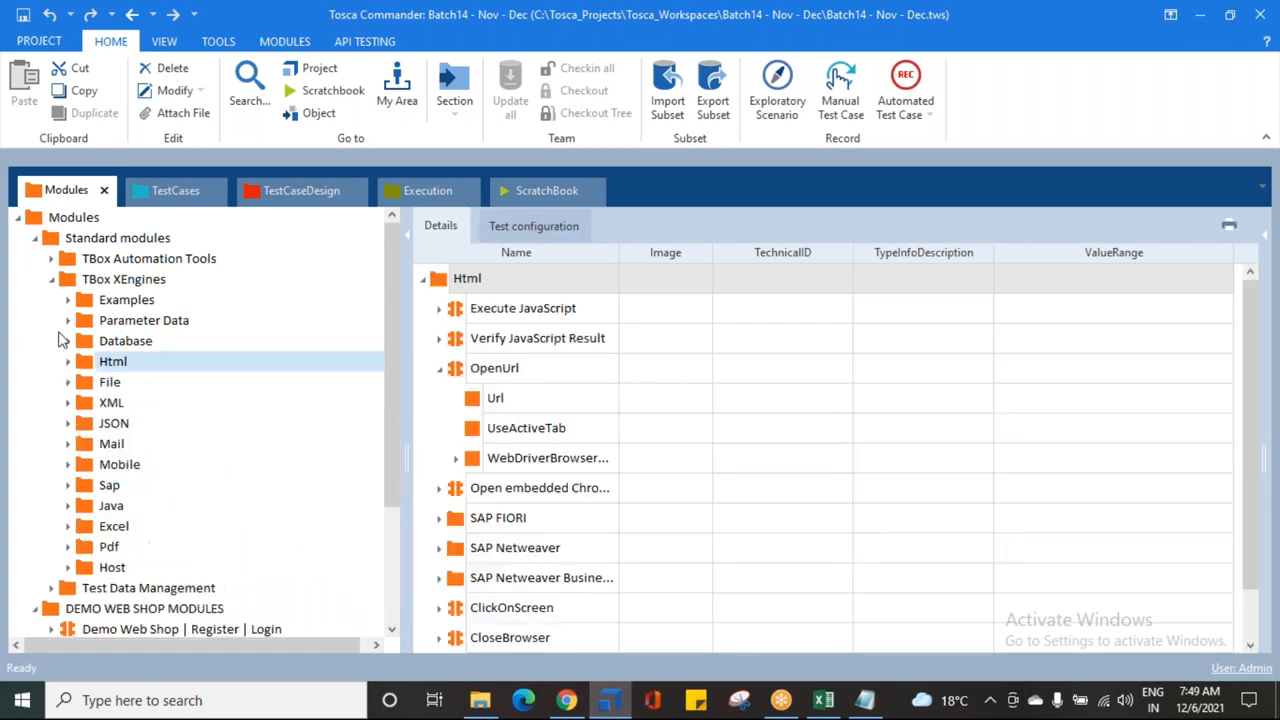
click(50, 280)
click(34, 240)
click(170, 190)
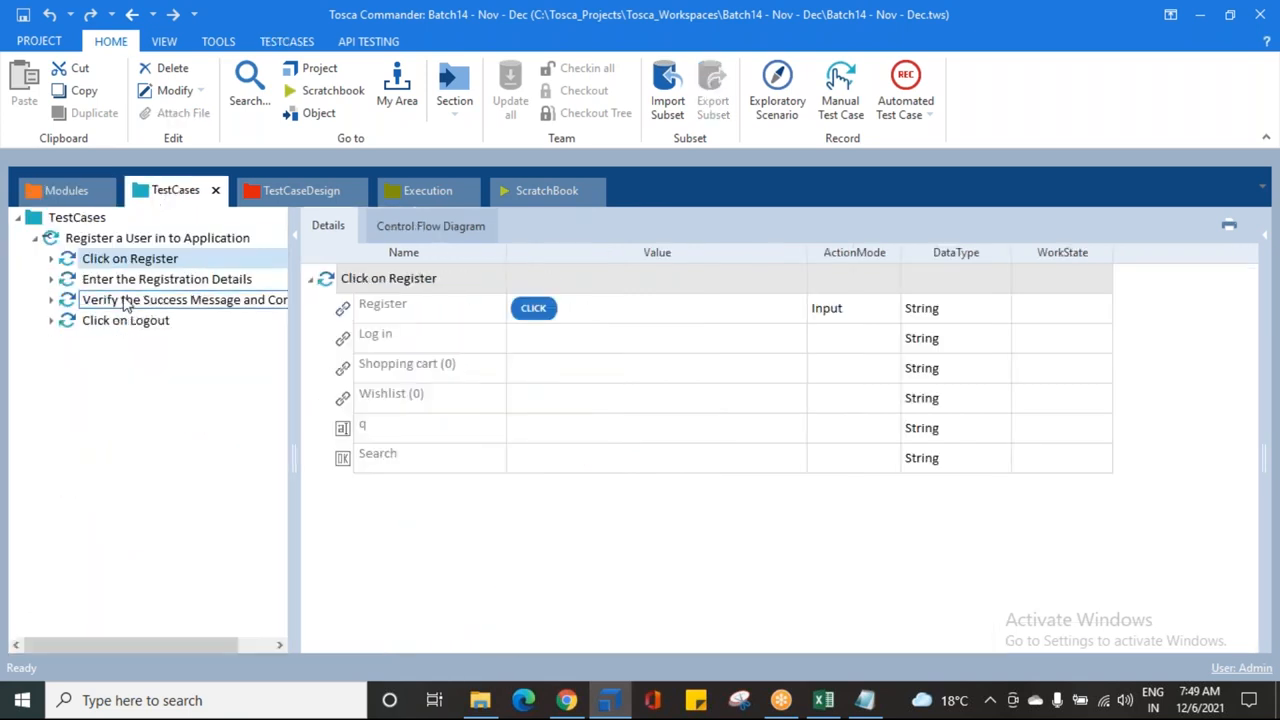
Step: Add an OpenUrl step to the test case via Search and Add TestStep using 'Open'
click(55, 240)
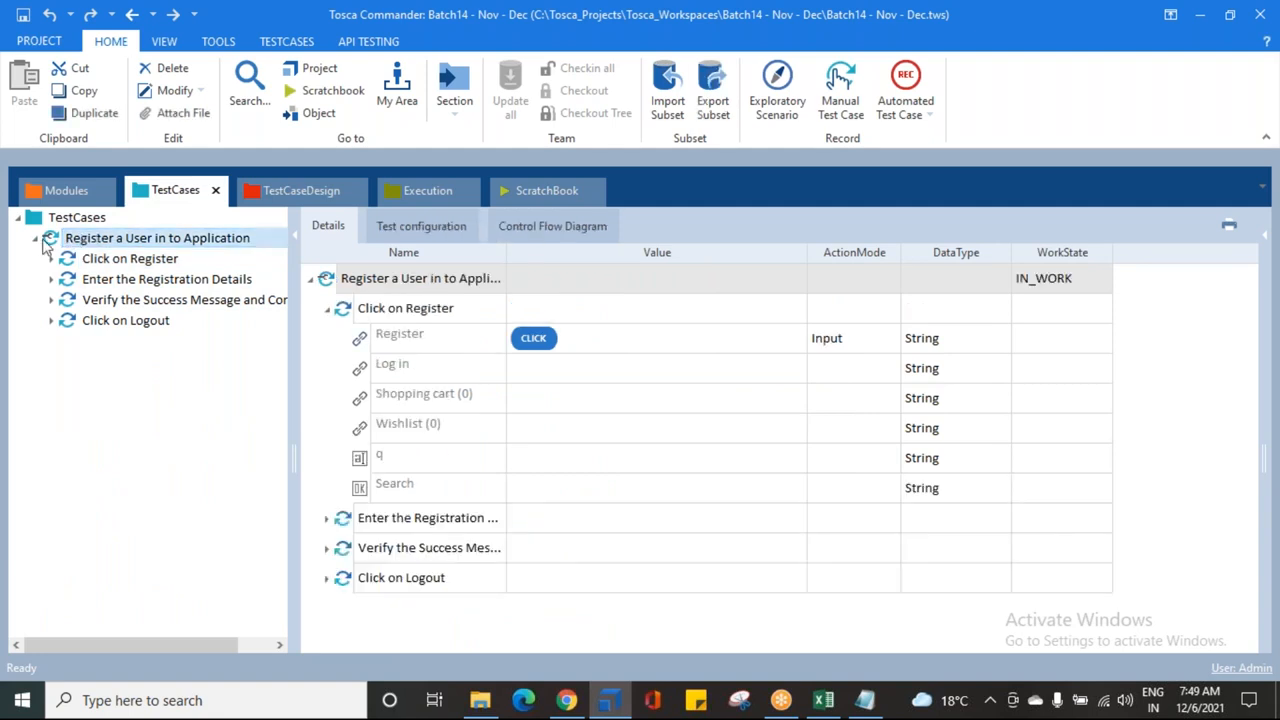
click(76, 242)
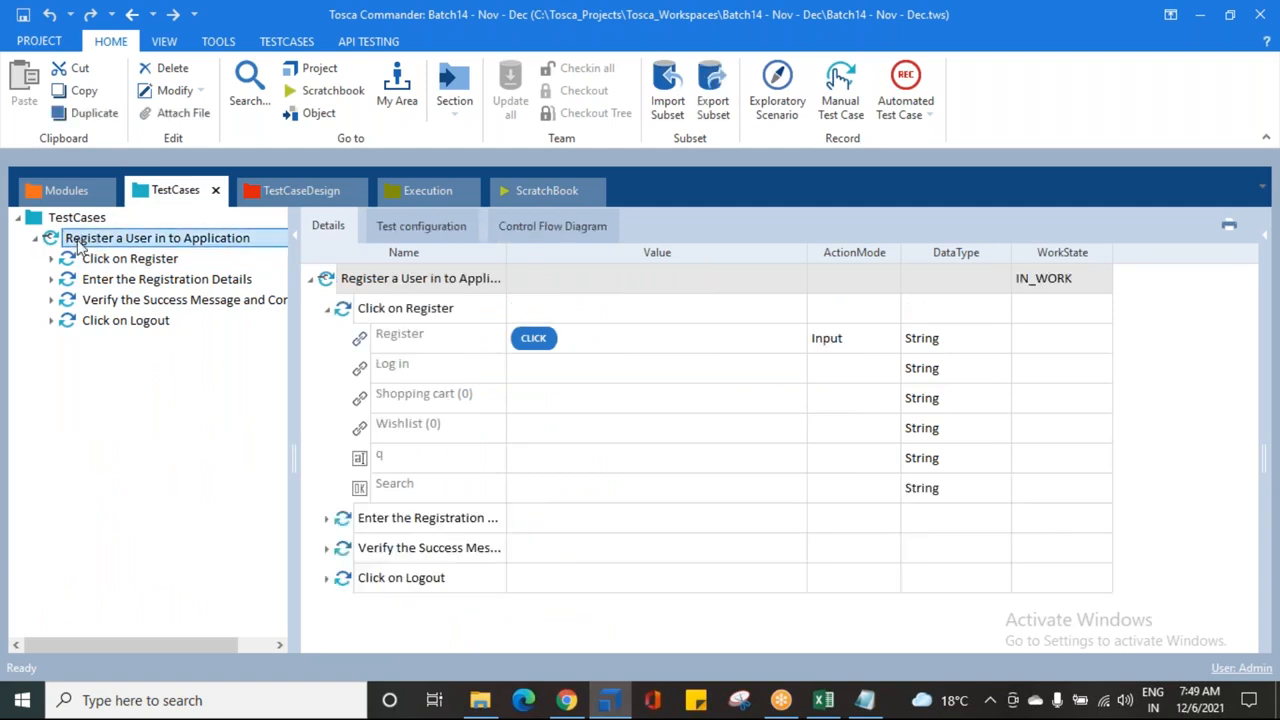
right_click(77, 245)
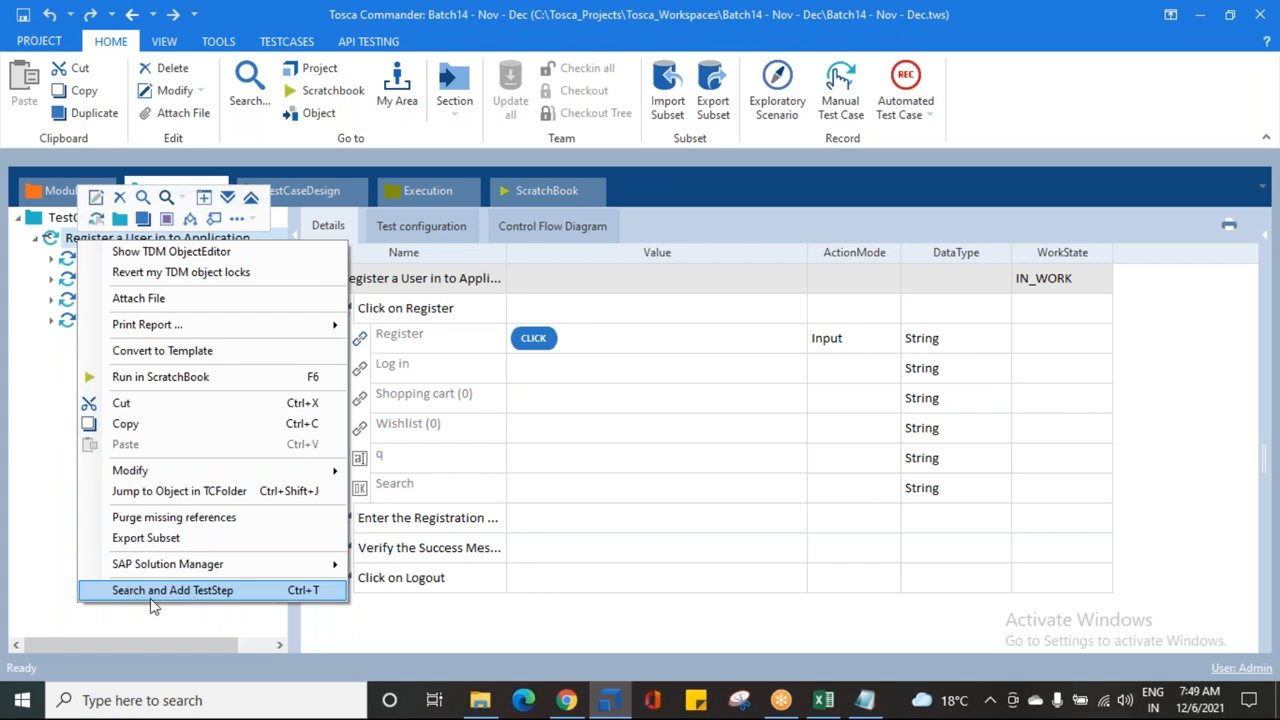
click(220, 591)
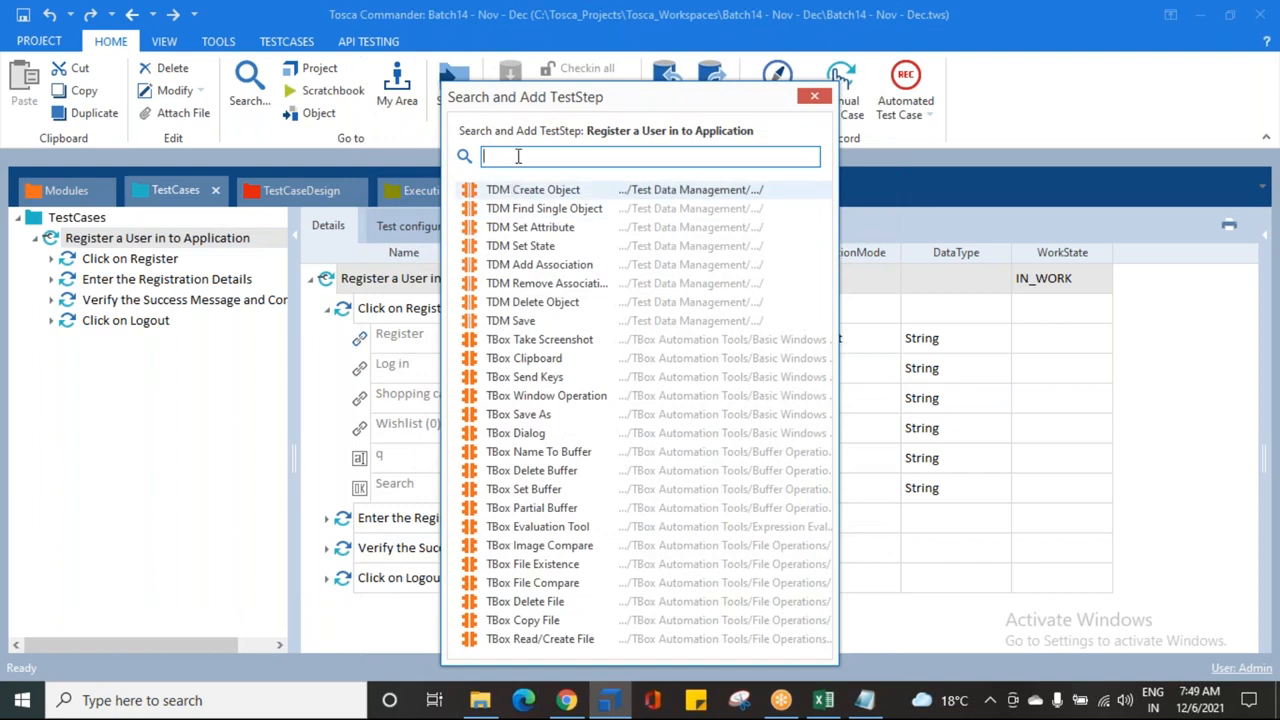
text(Open)
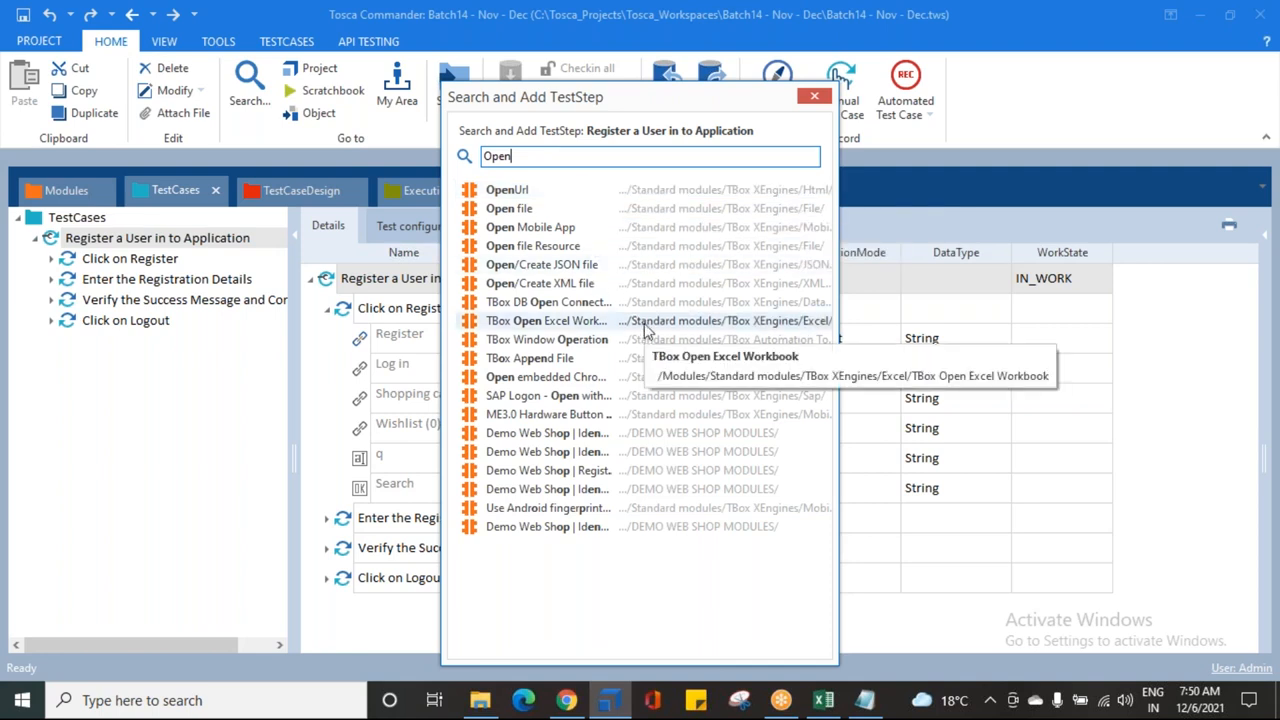
key(Up)
key(Up)
key(Up)
key(Up)
key(Up)
key(Up)
key(Up)
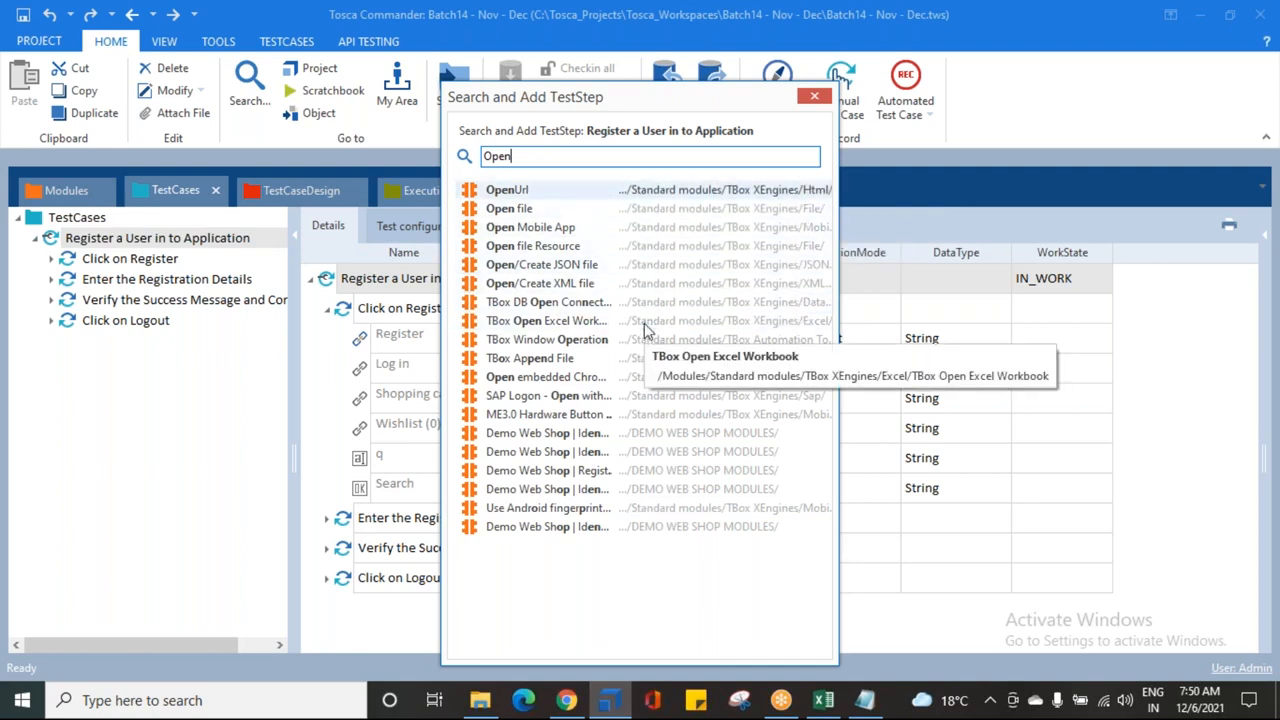
key(Return)
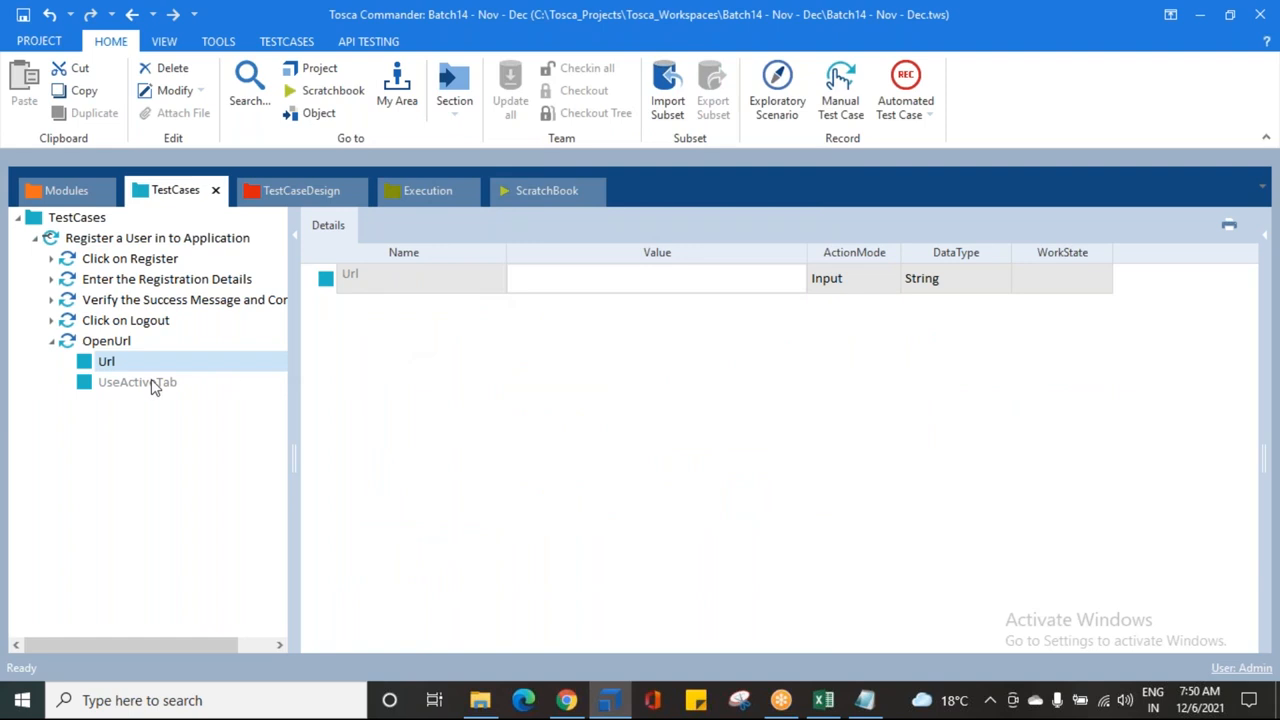
Step: Move the OpenUrl step above Click on Register so it runs first
click(52, 344)
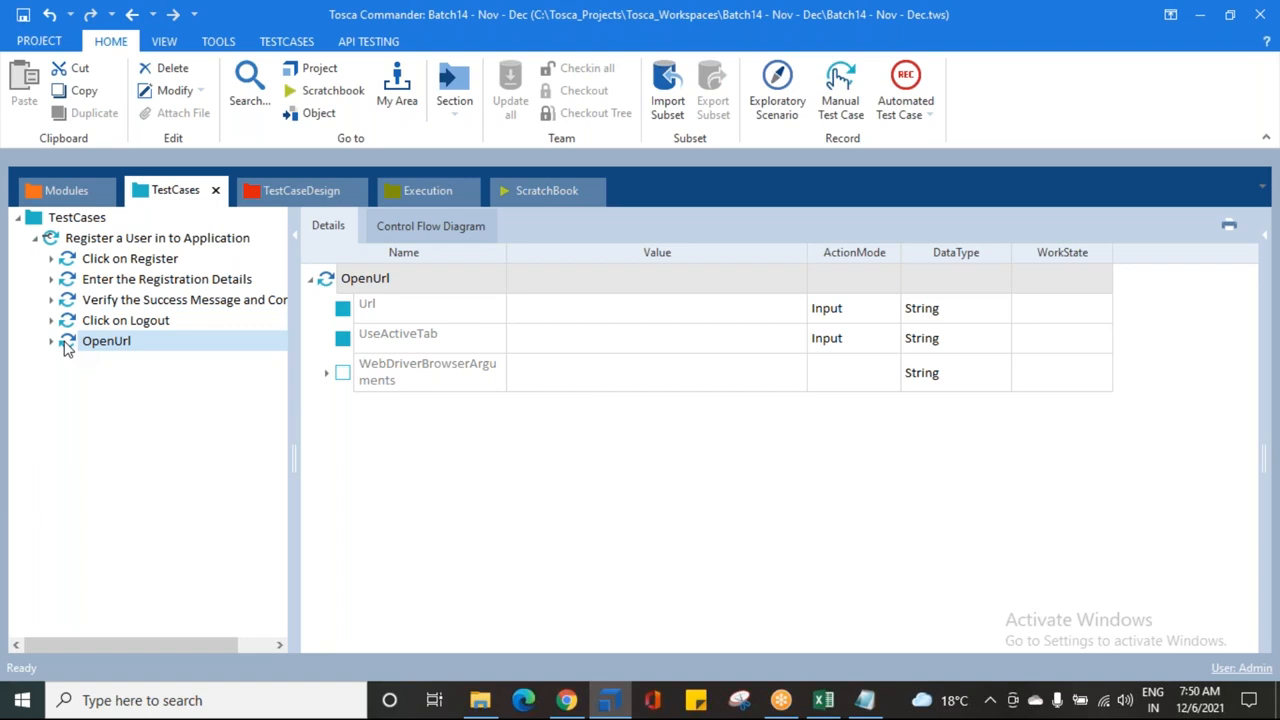
drag(64, 341, 45, 254)
drag(66, 341, 52, 262)
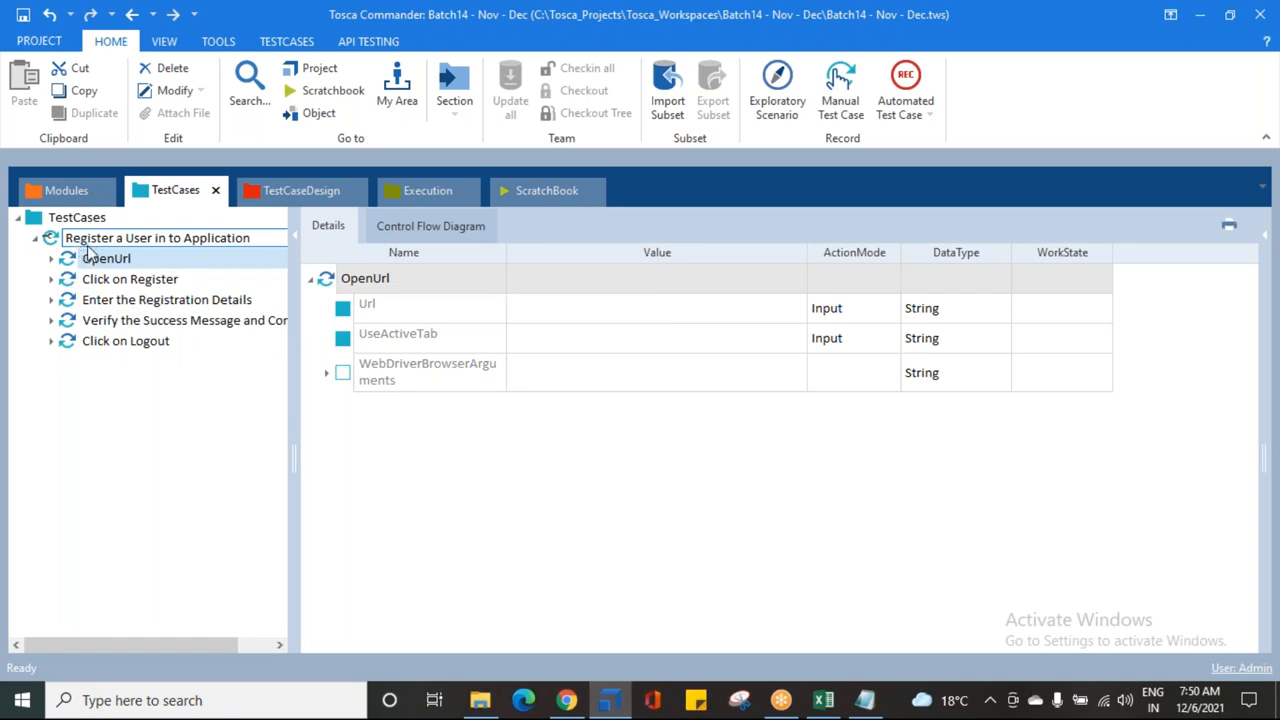
click(87, 243)
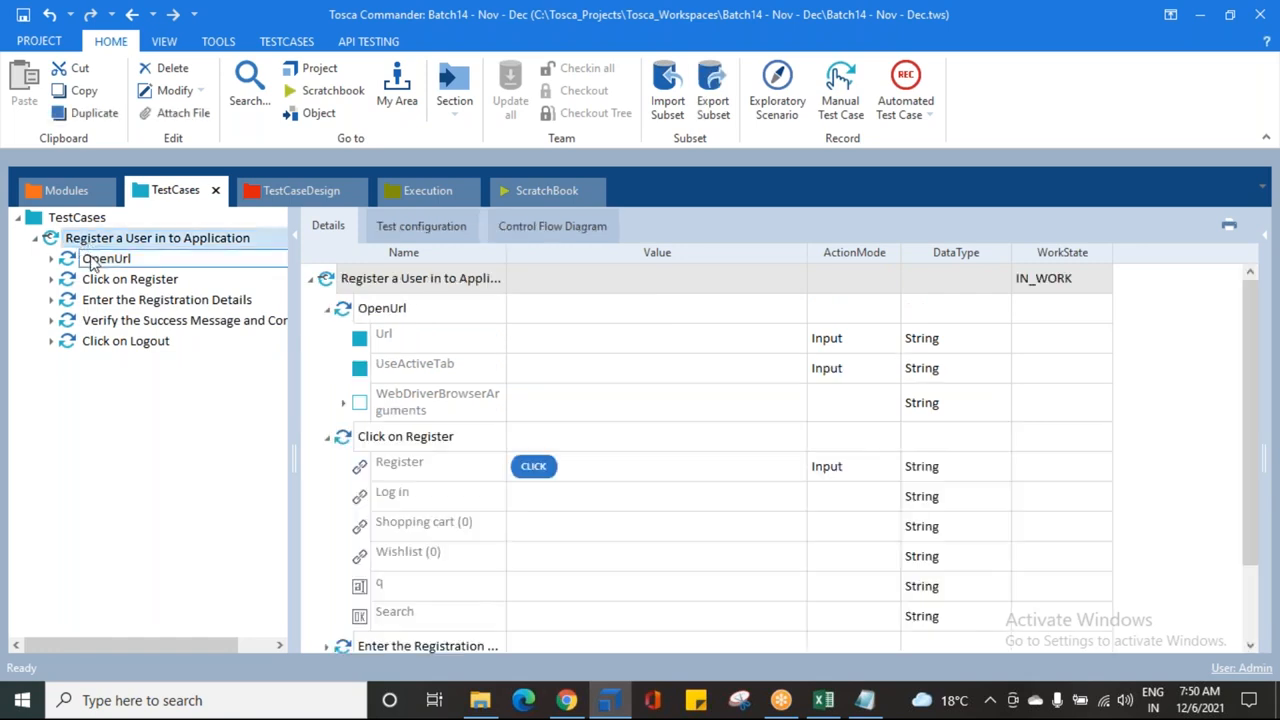
click(92, 259)
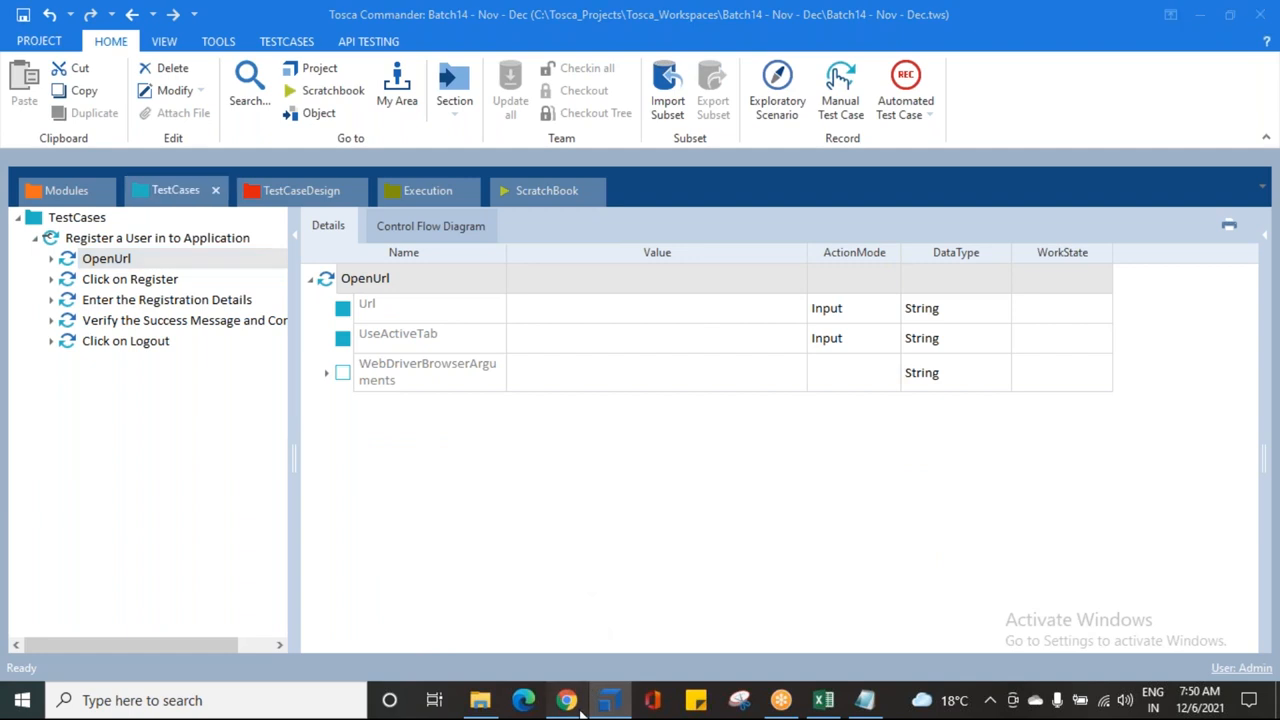
click(566, 700)
click(381, 49)
key(ctrl+c)
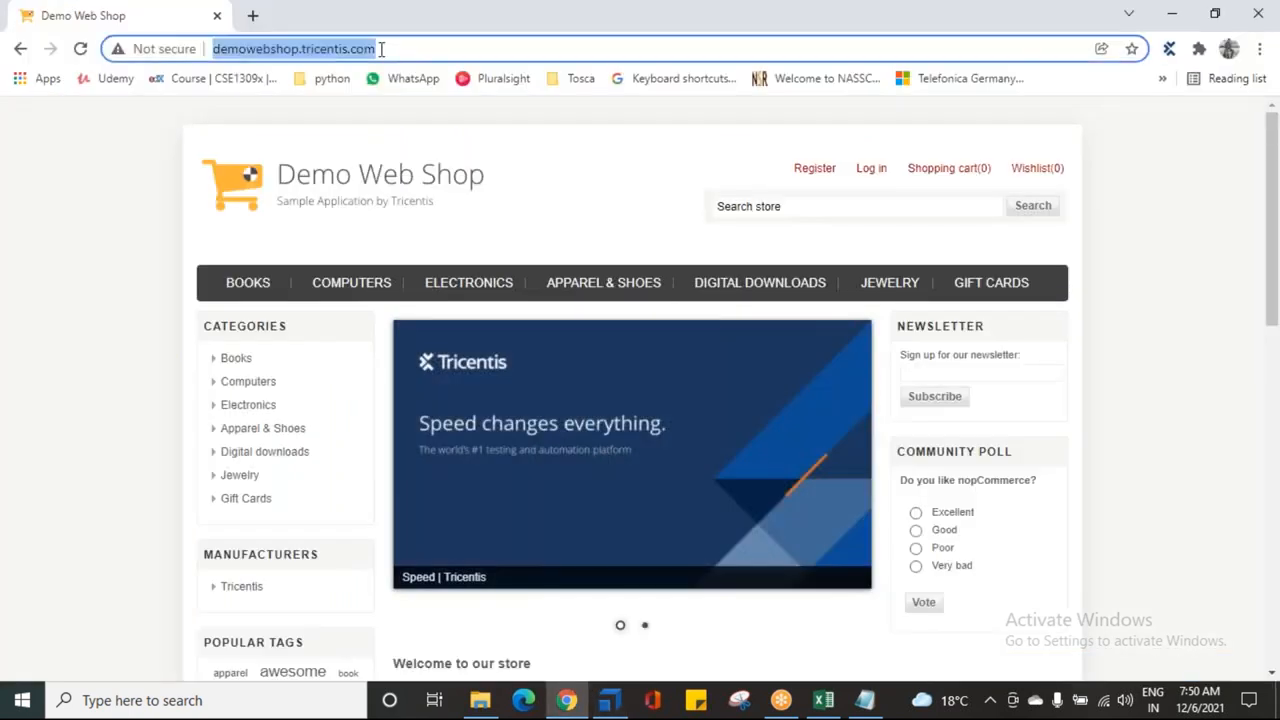
click(609, 700)
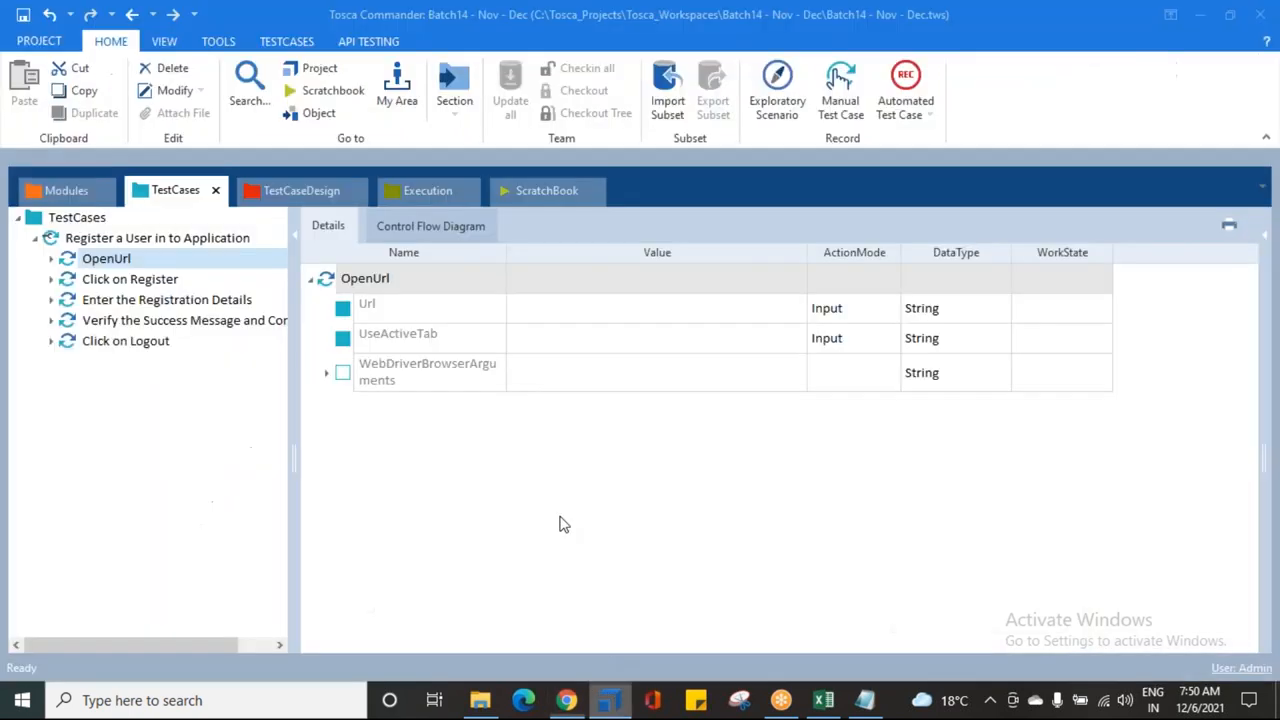
click(552, 310)
key(ctrl+v)
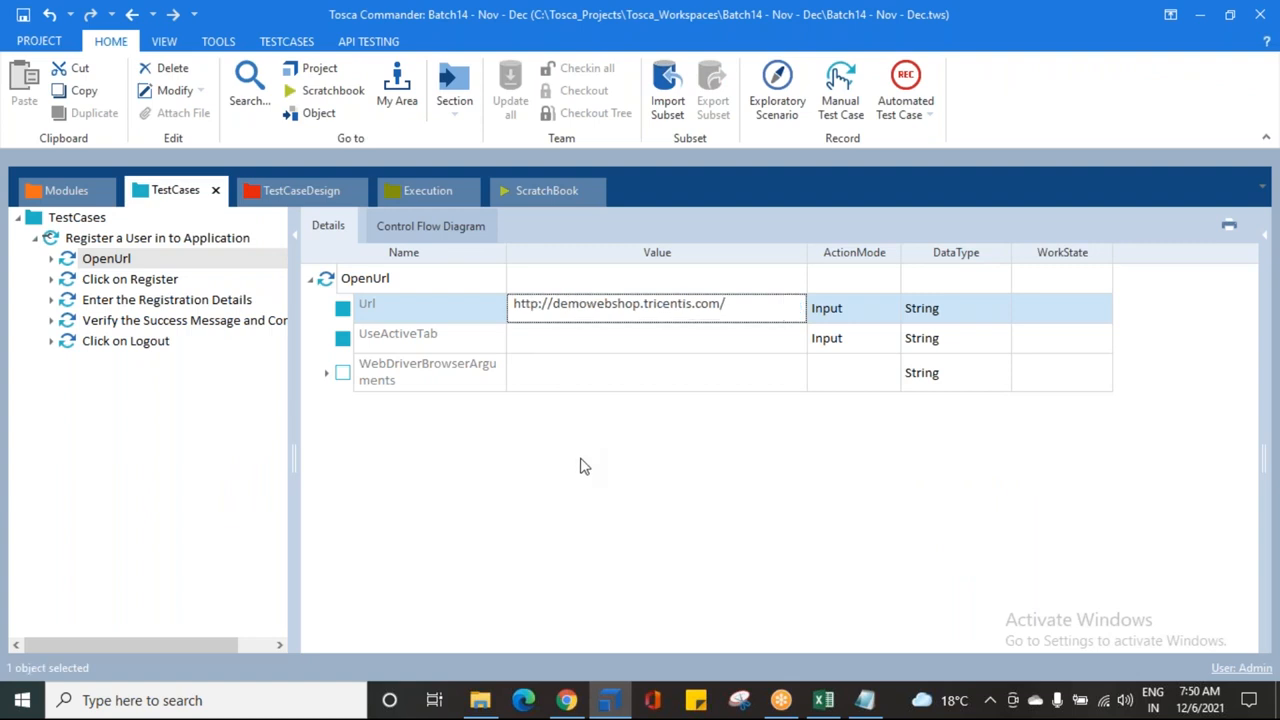
click(585, 465)
click(366, 308)
click(737, 312)
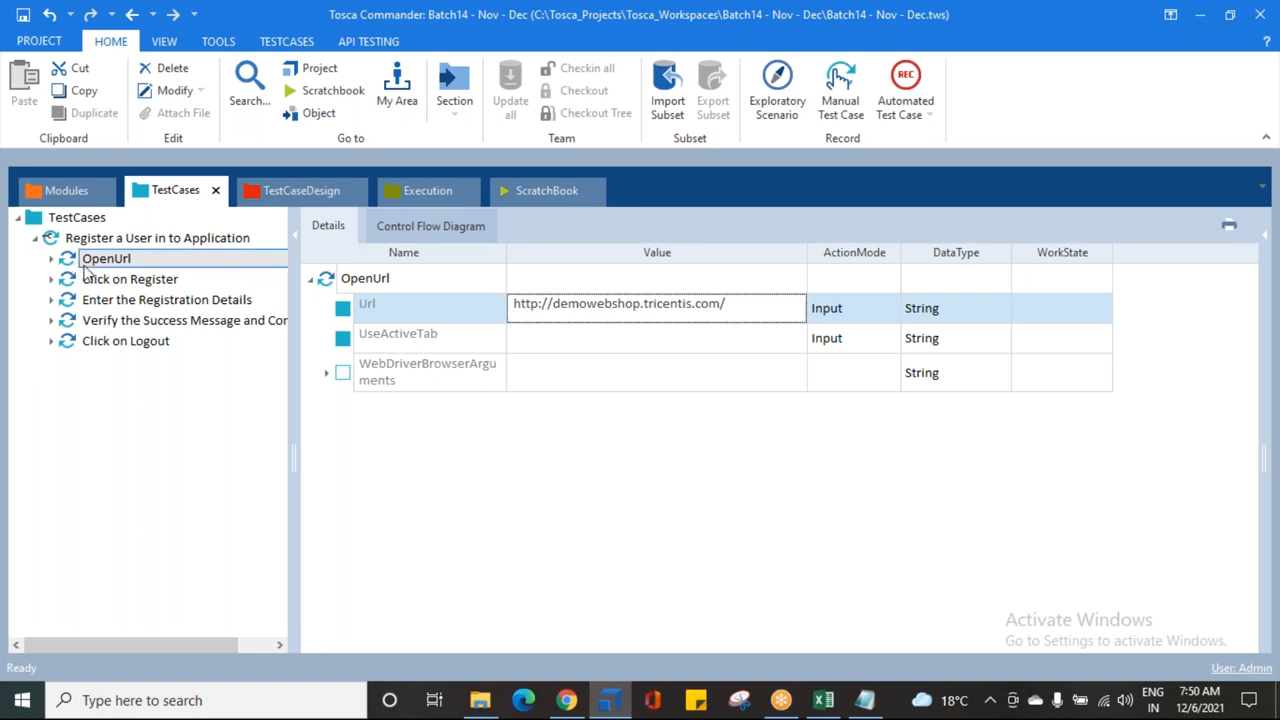
Step: Review the four remaining steps and the open Demo Web Shop page
click(135, 282)
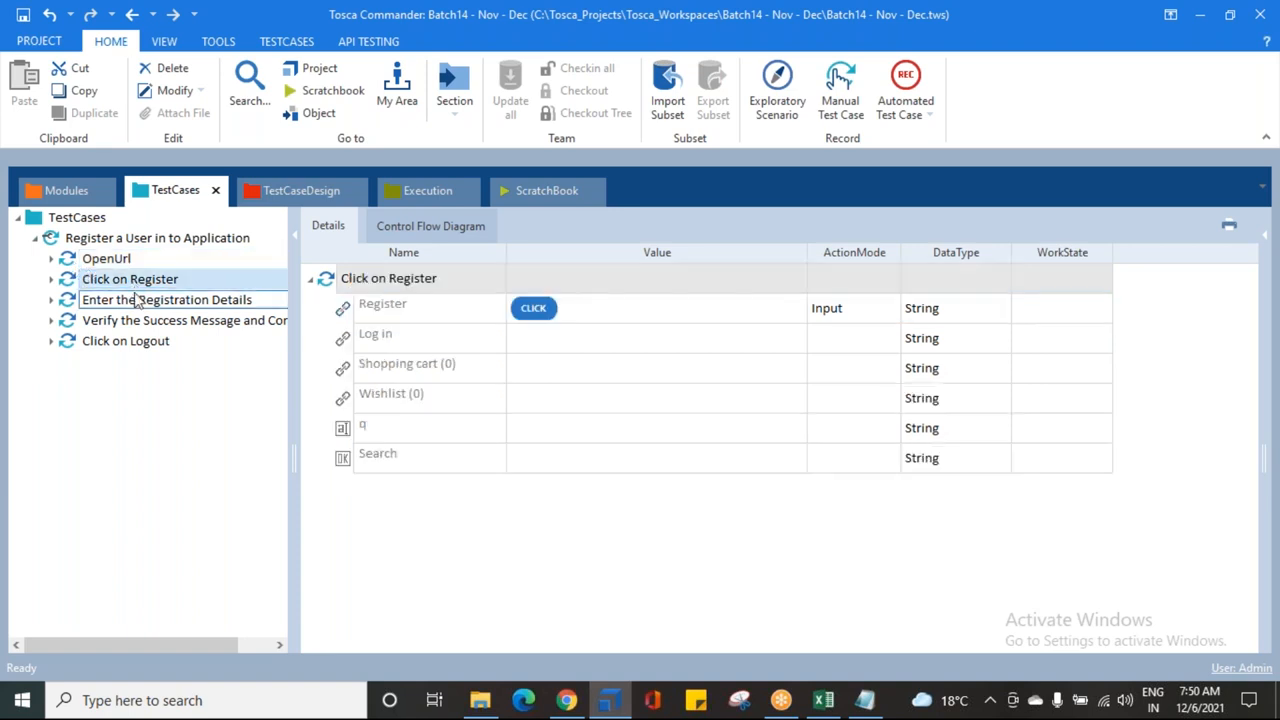
click(150, 302)
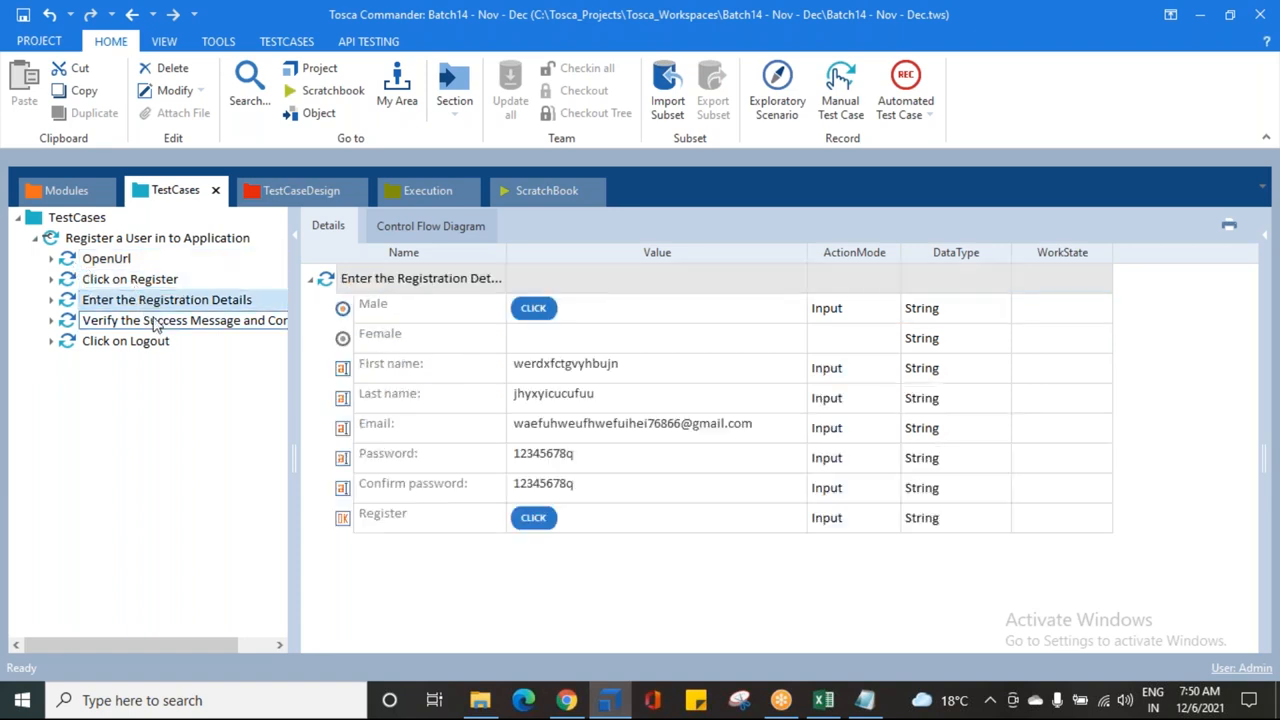
click(155, 323)
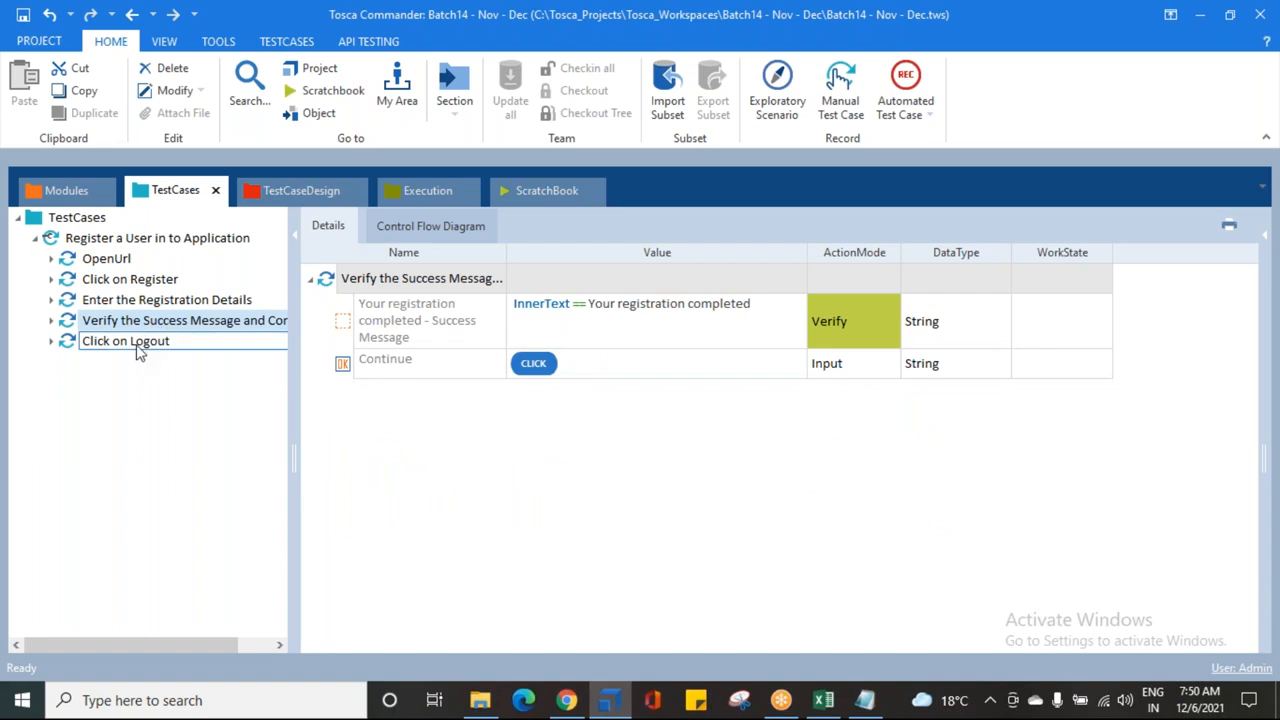
click(137, 344)
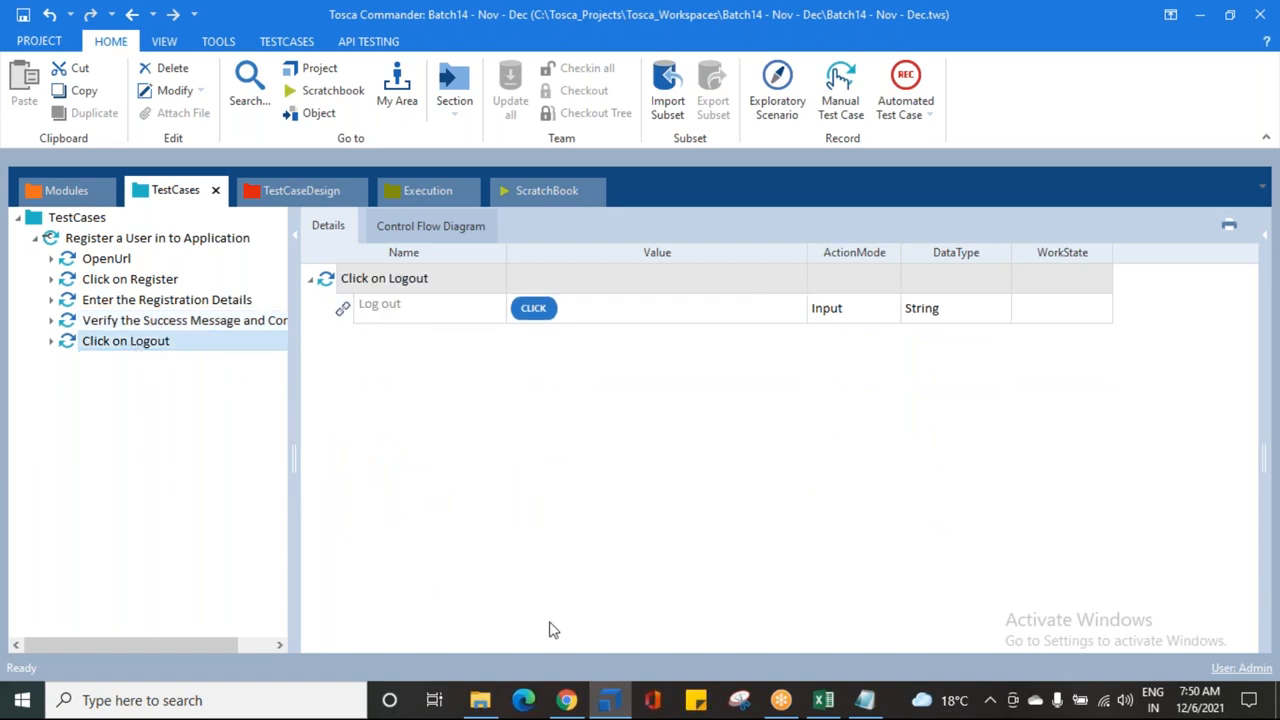
click(566, 700)
click(86, 309)
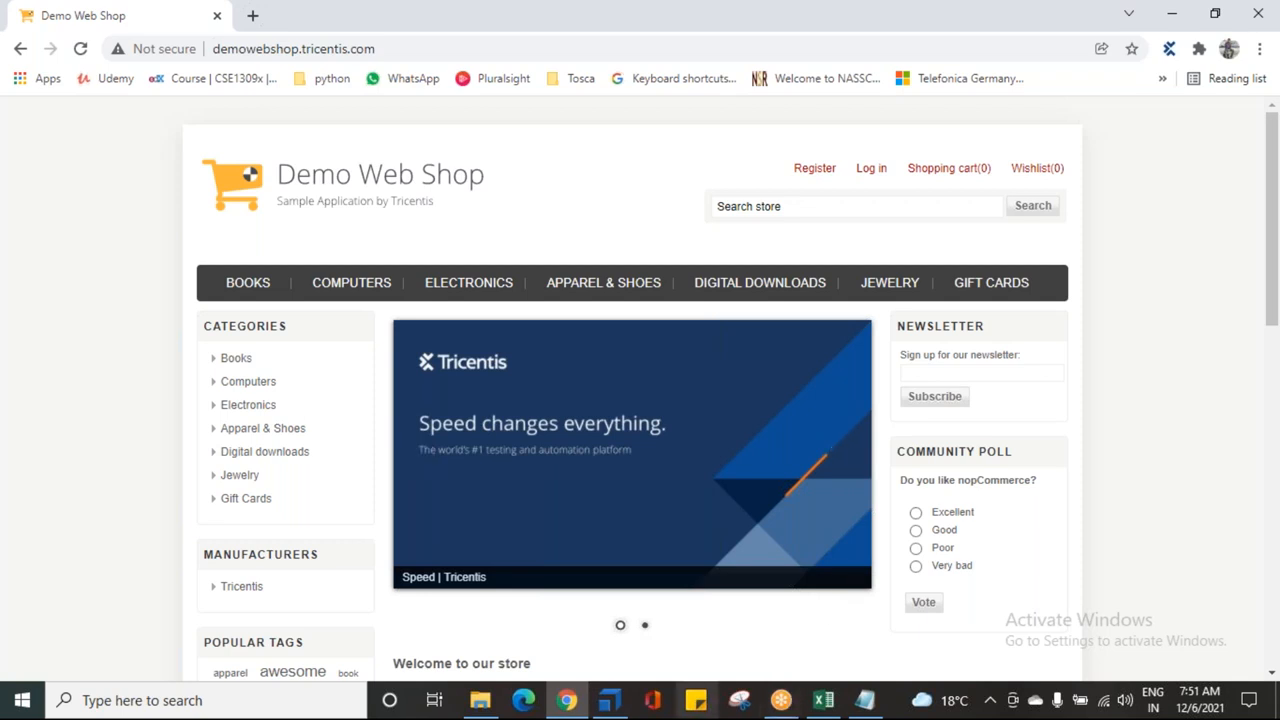
click(609, 700)
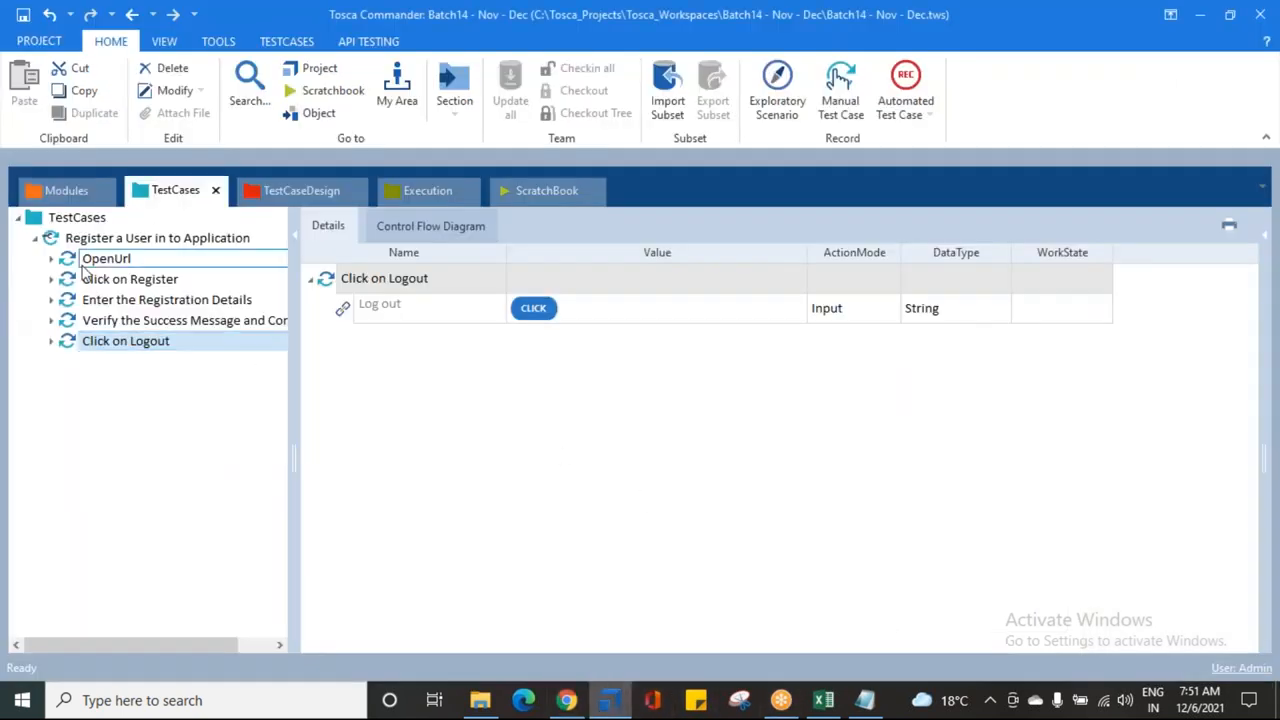
click(100, 240)
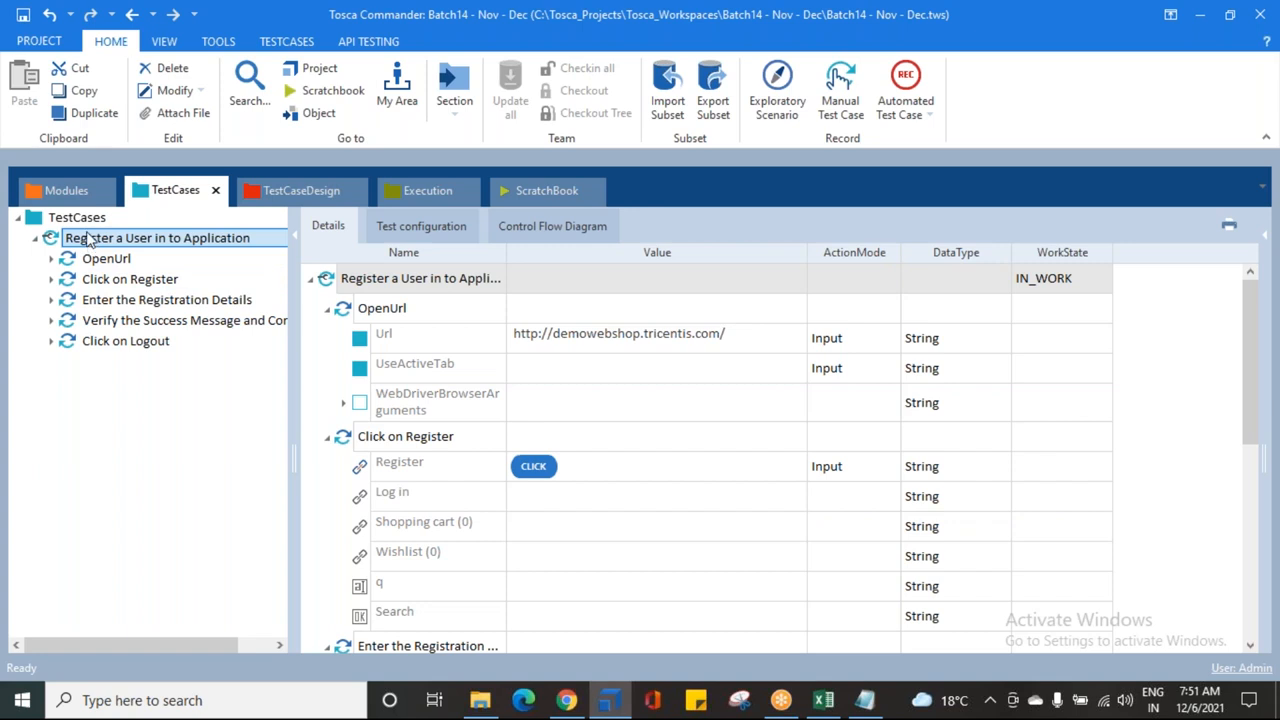
Step: Append the CloseBrowser module as the last step of Register a User in to Application and show its Title parameter
right_click(88, 240)
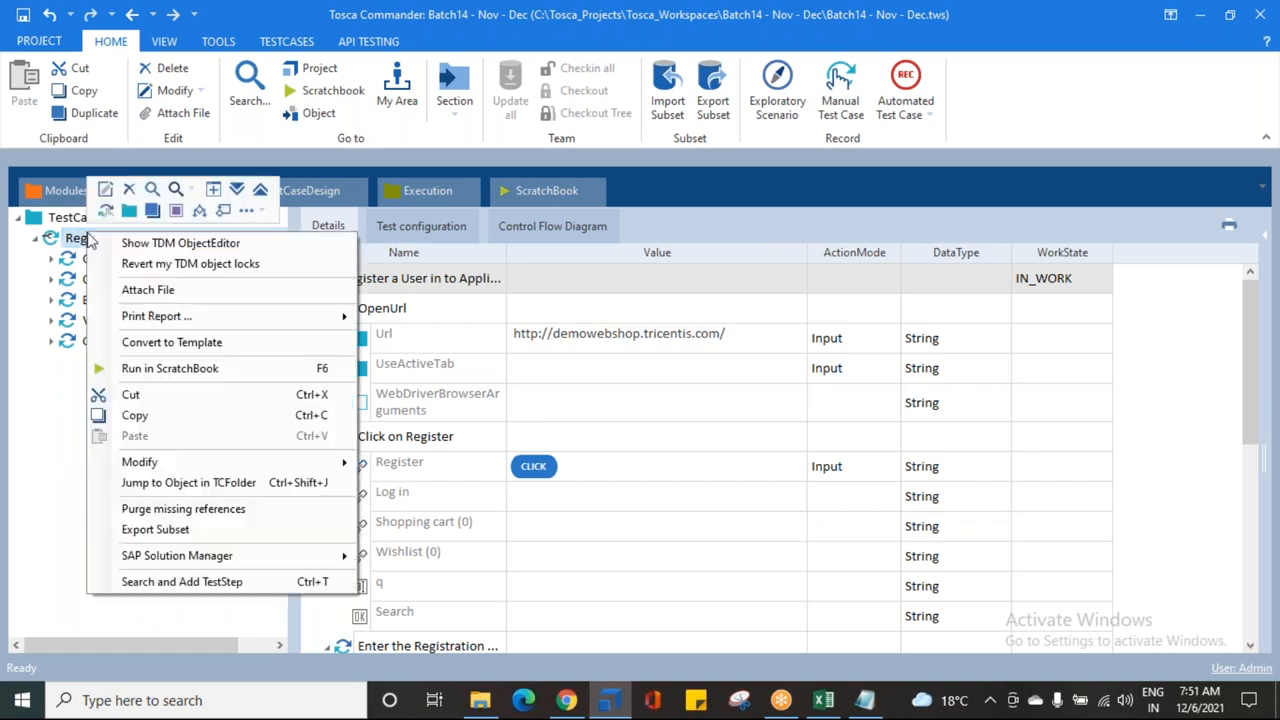
click(172, 586)
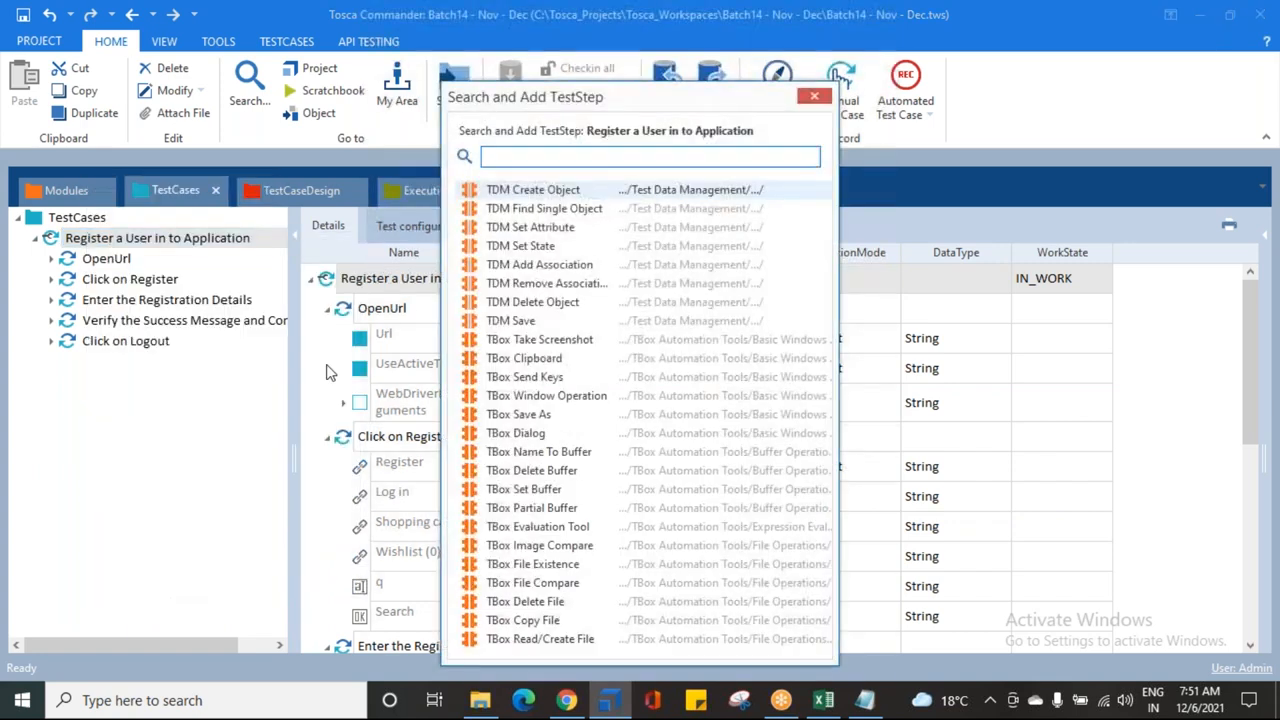
text(Close)
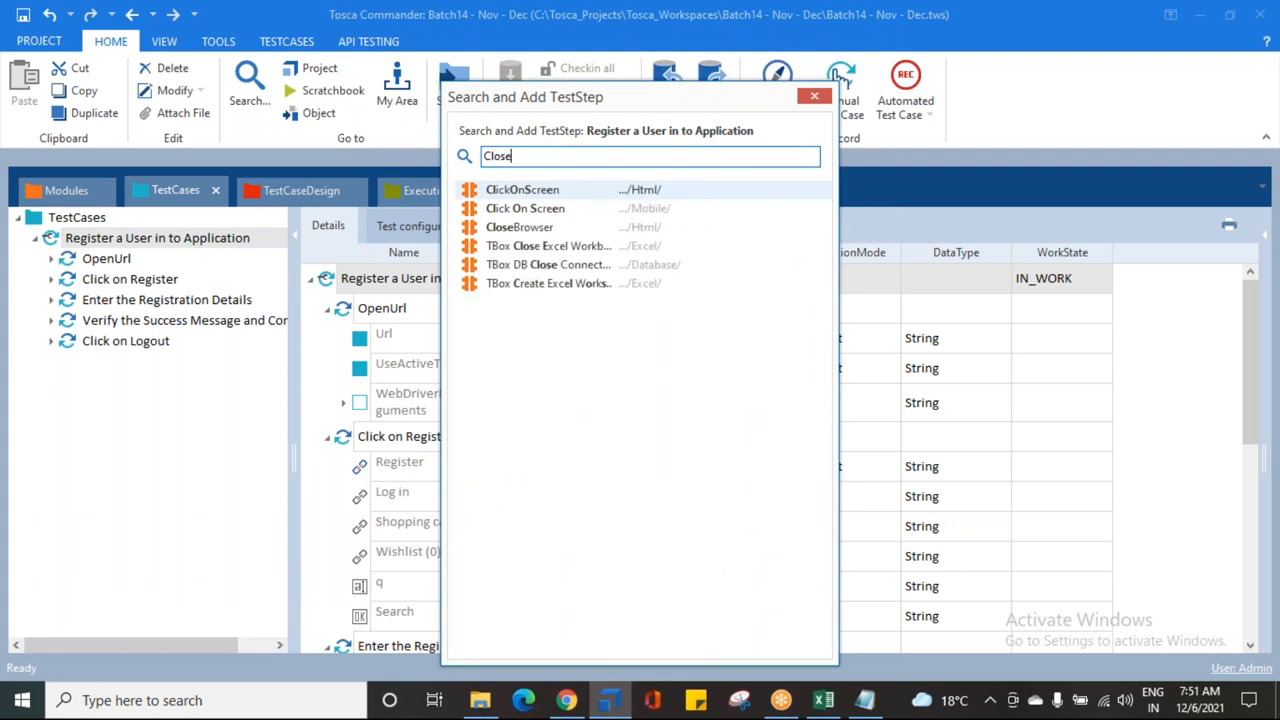
key(Down)
key(Down)
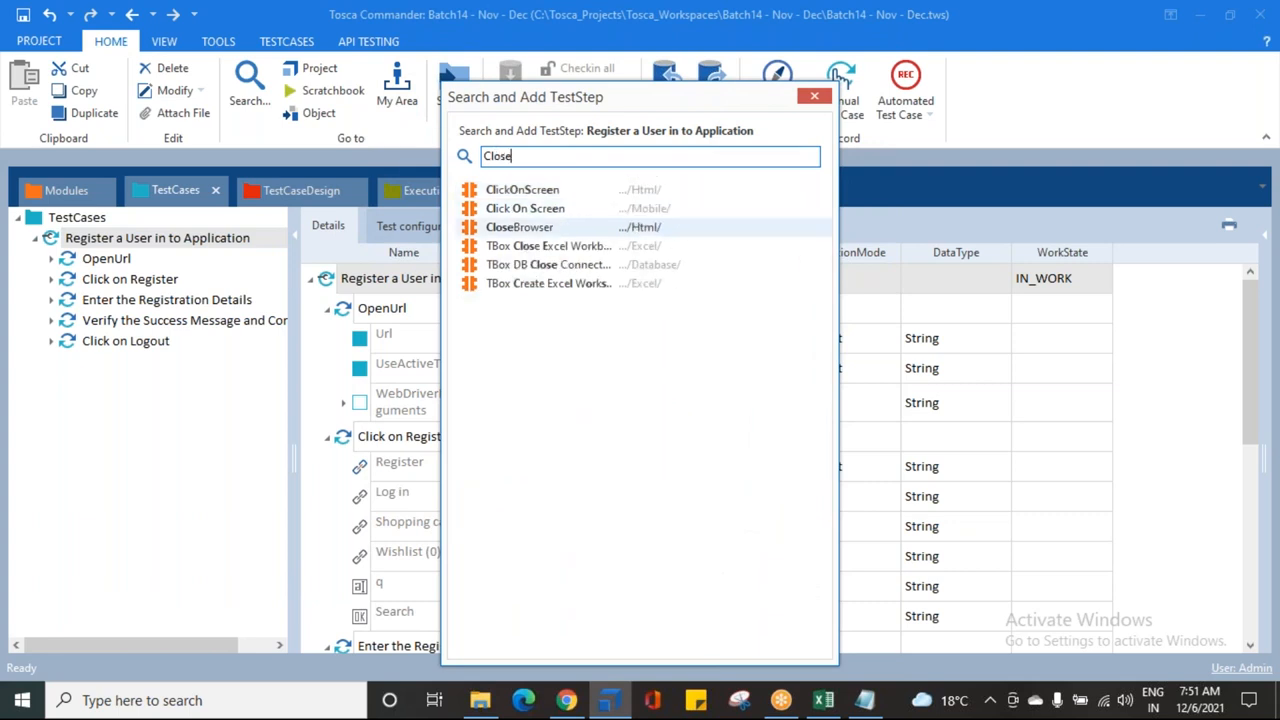
key(Return)
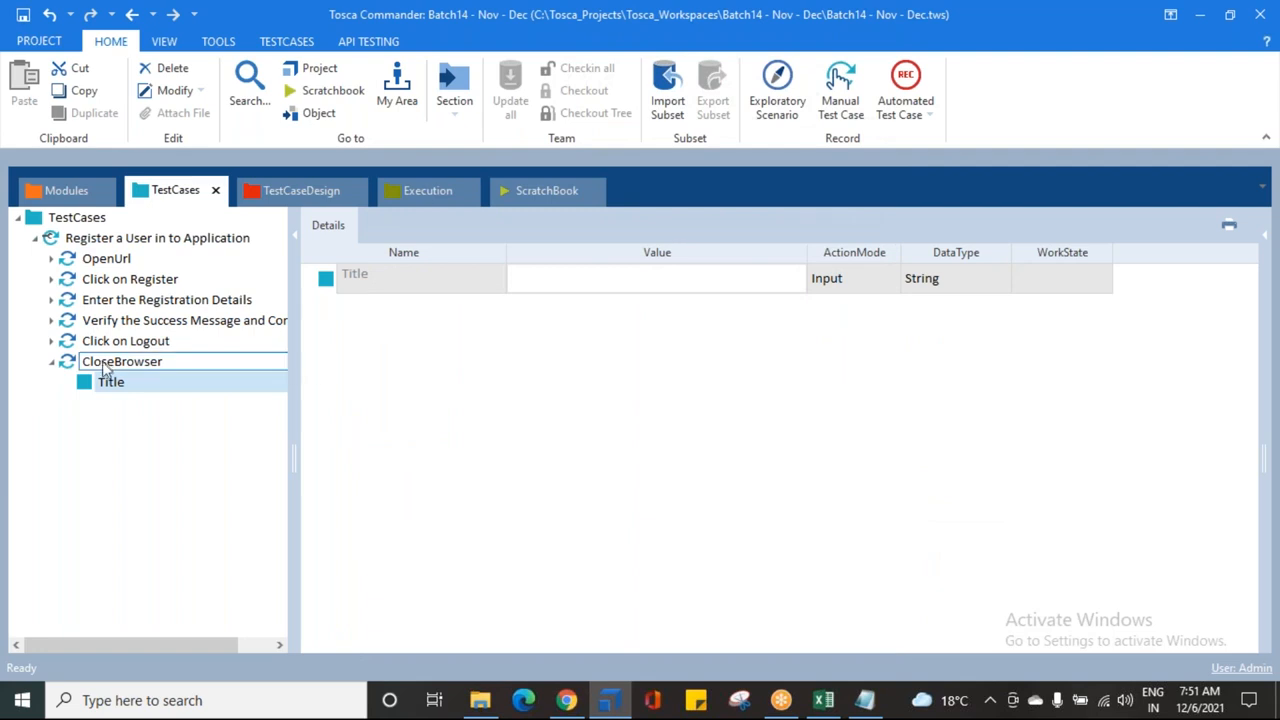
click(90, 366)
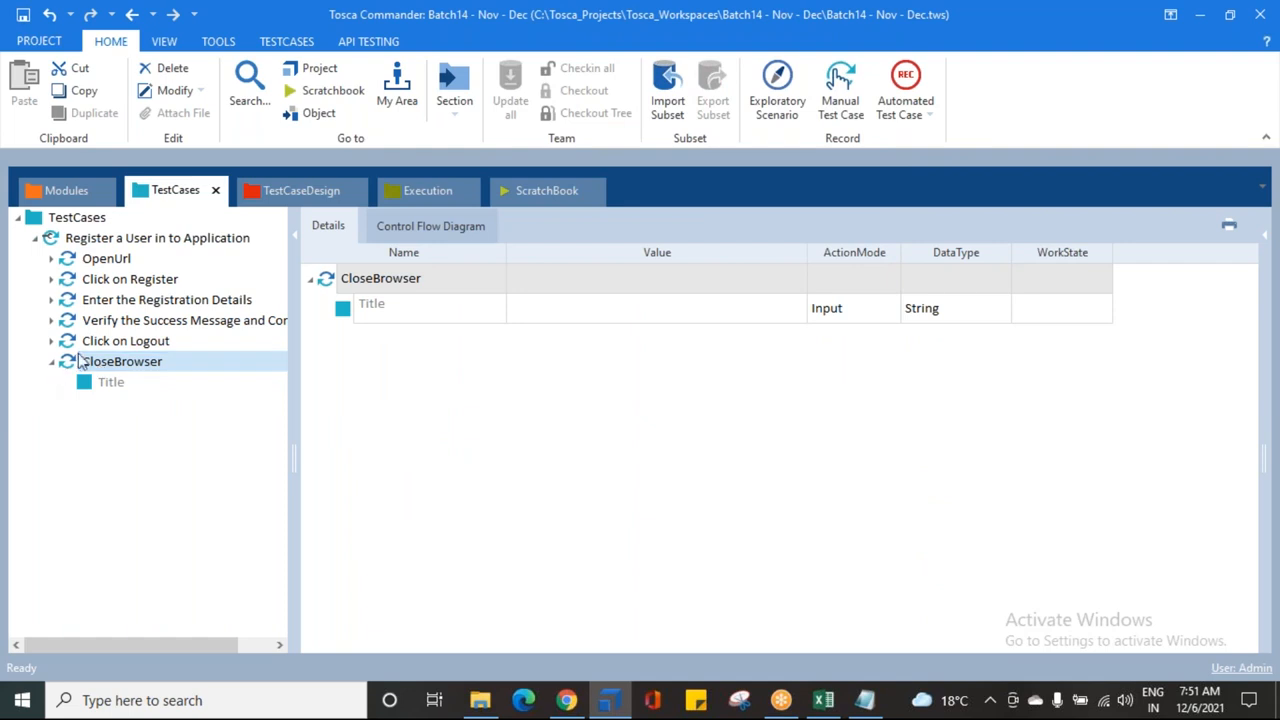
Step: Set CloseBrowser's Title value to 'Demo Web Shop', matching the browser window's title
click(352, 315)
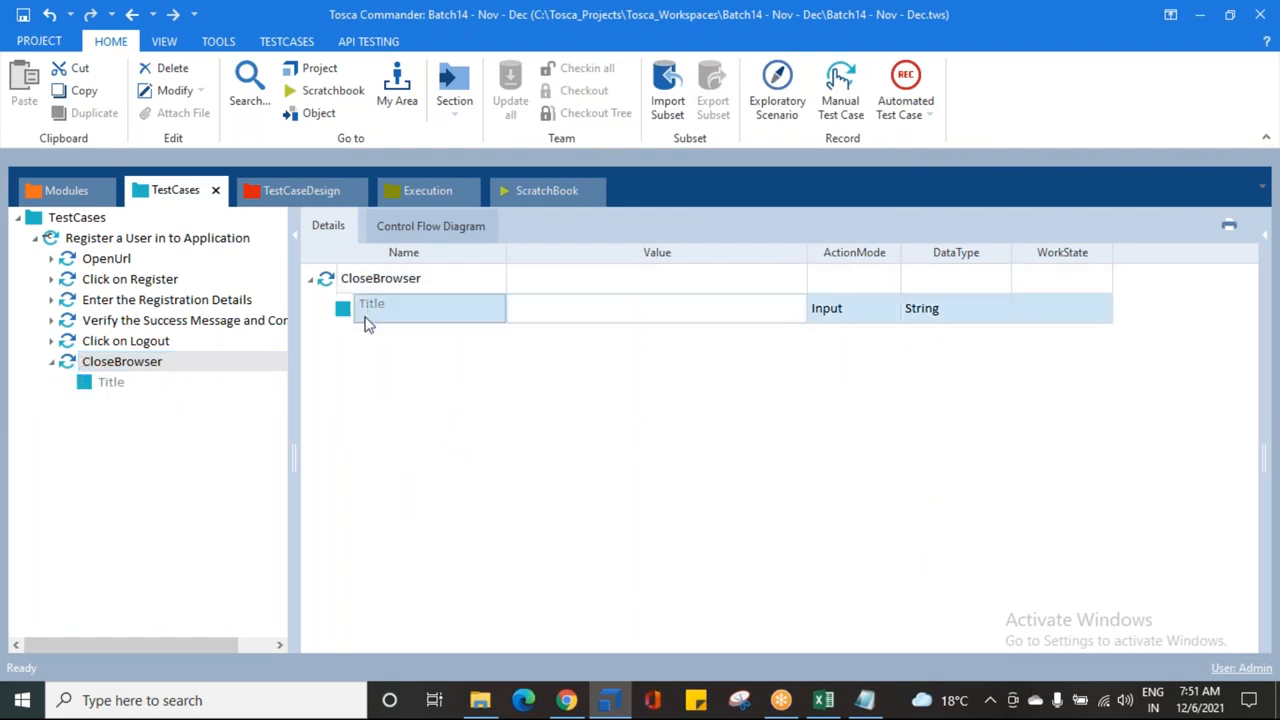
click(566, 700)
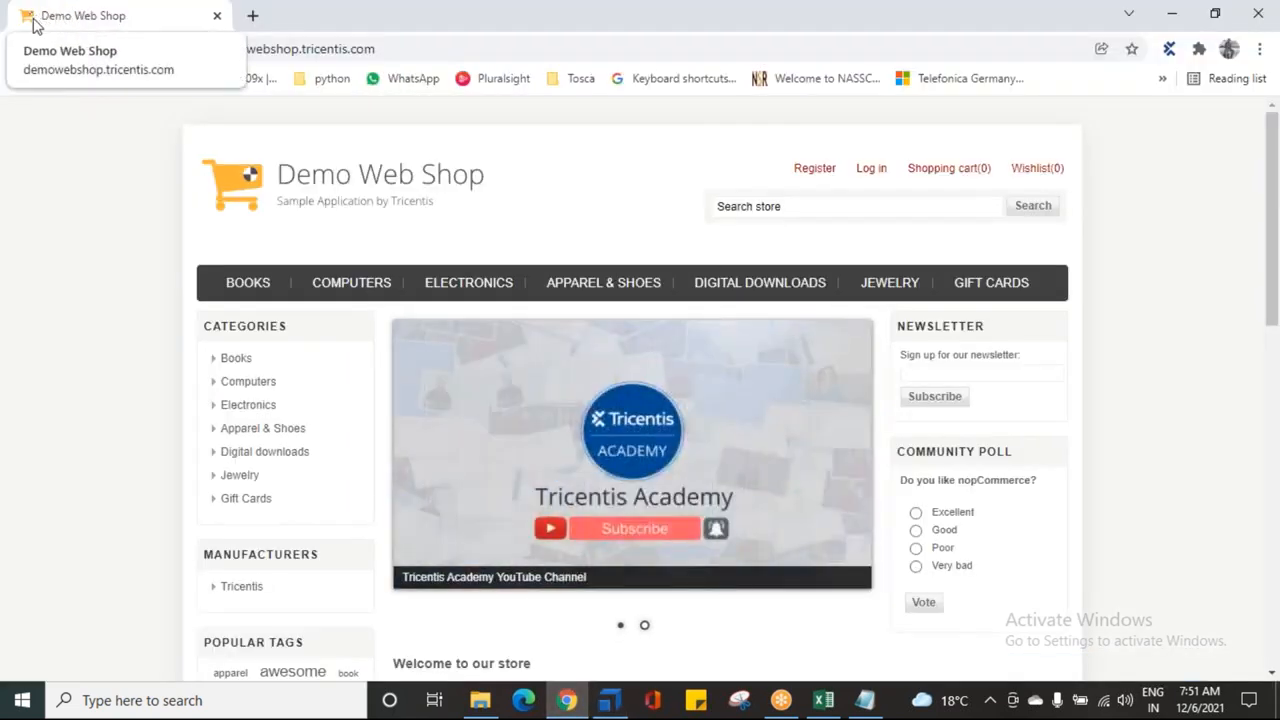
click(609, 700)
click(565, 312)
text(Demo Web Sho)
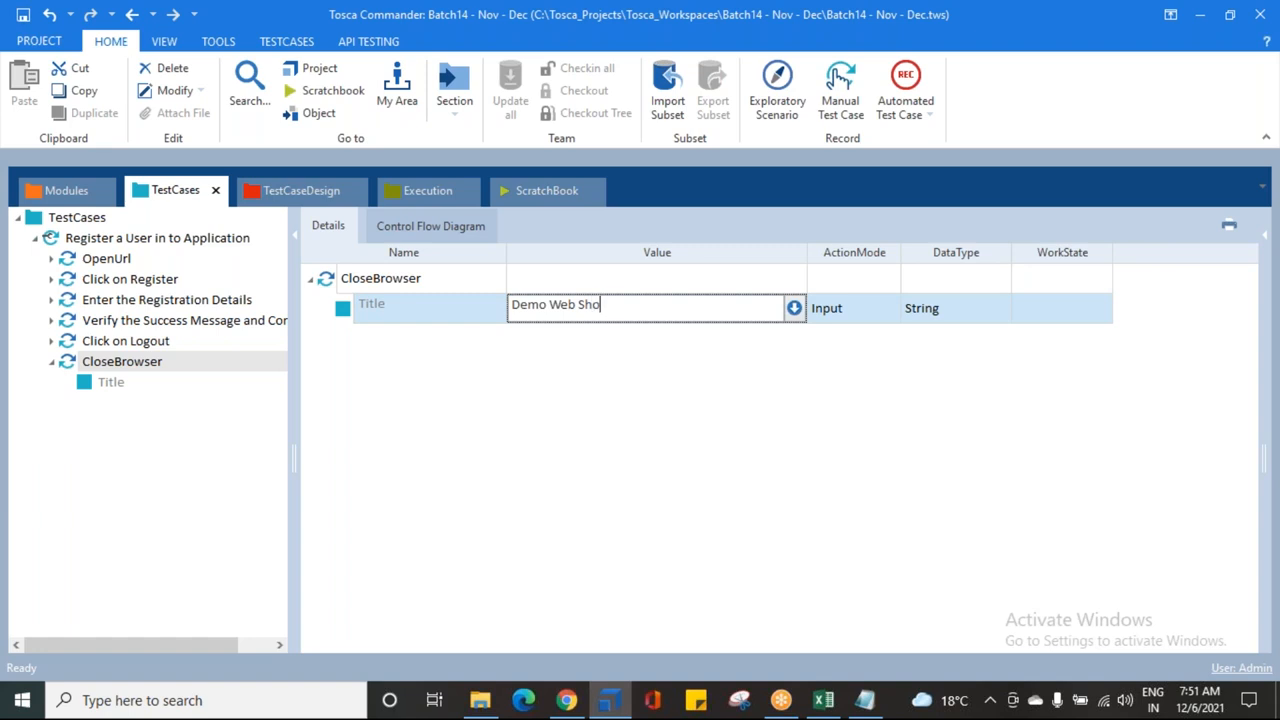
text(p)
key(Return)
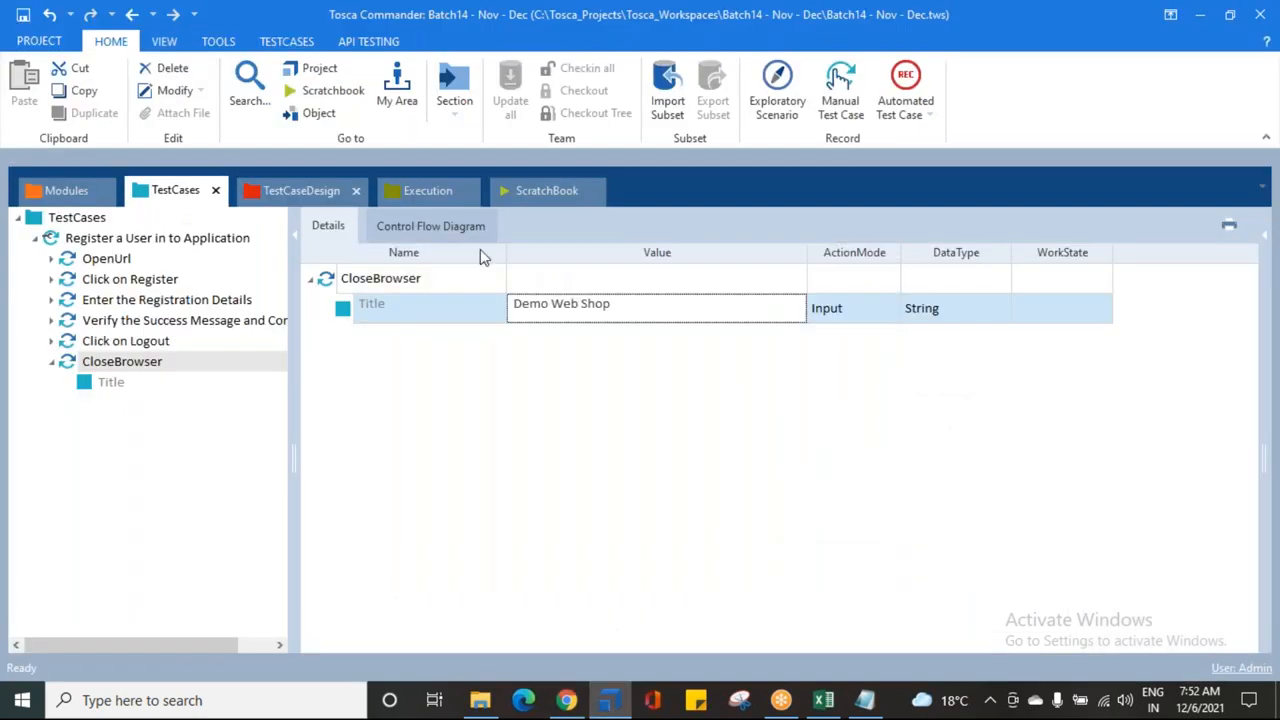
Step: Replace 'Web Shop' with a wildcard so the Title value reads 'Demo *'
click(640, 305)
drag(646, 300, 549, 296)
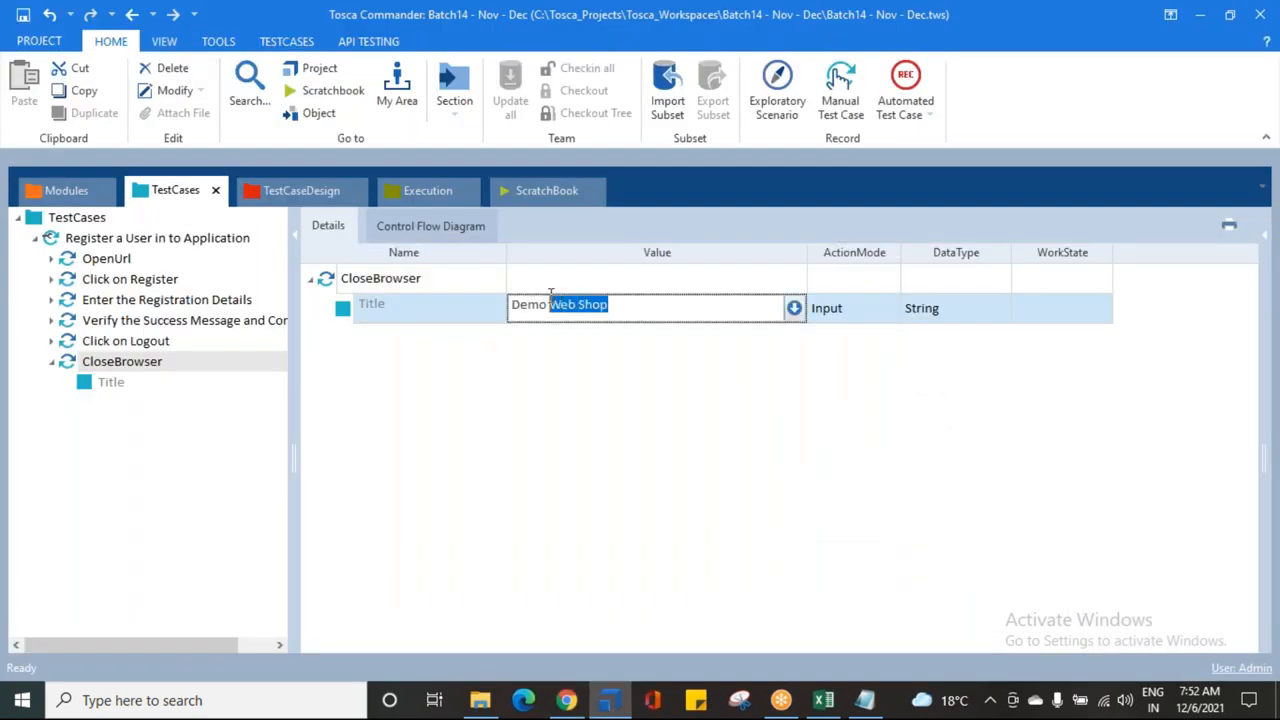
text(*)
click(554, 422)
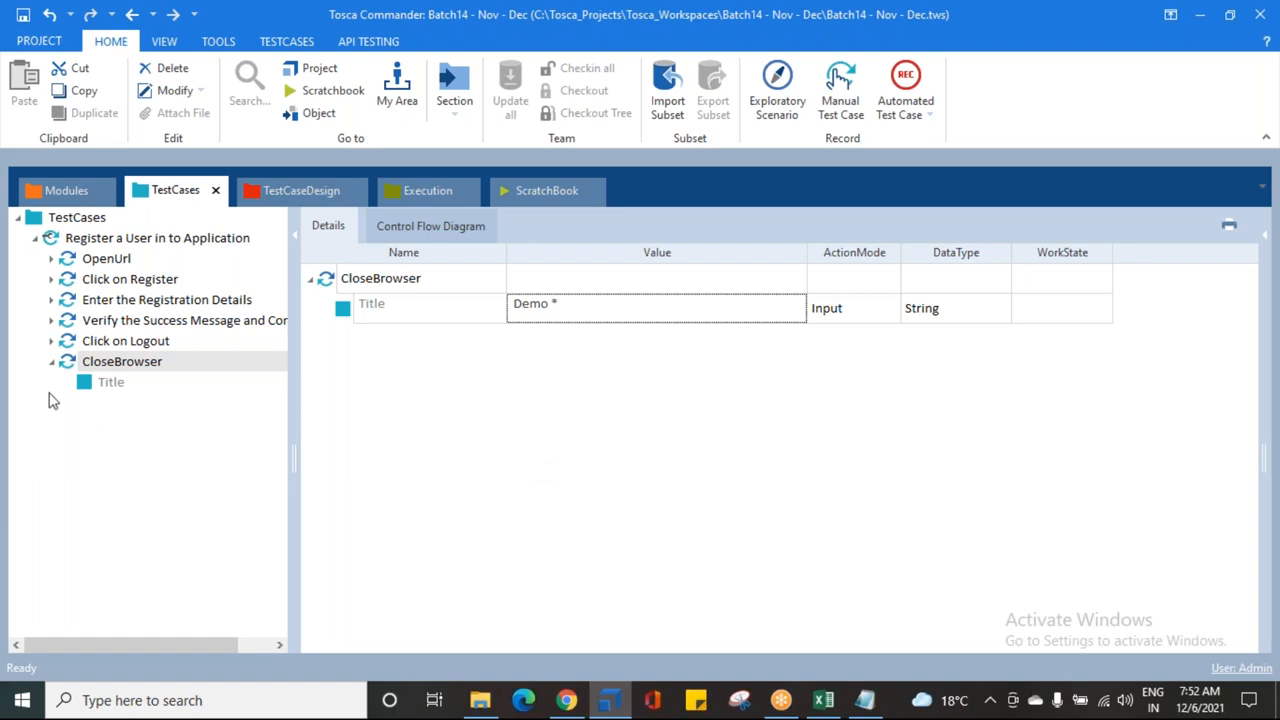
click(51, 362)
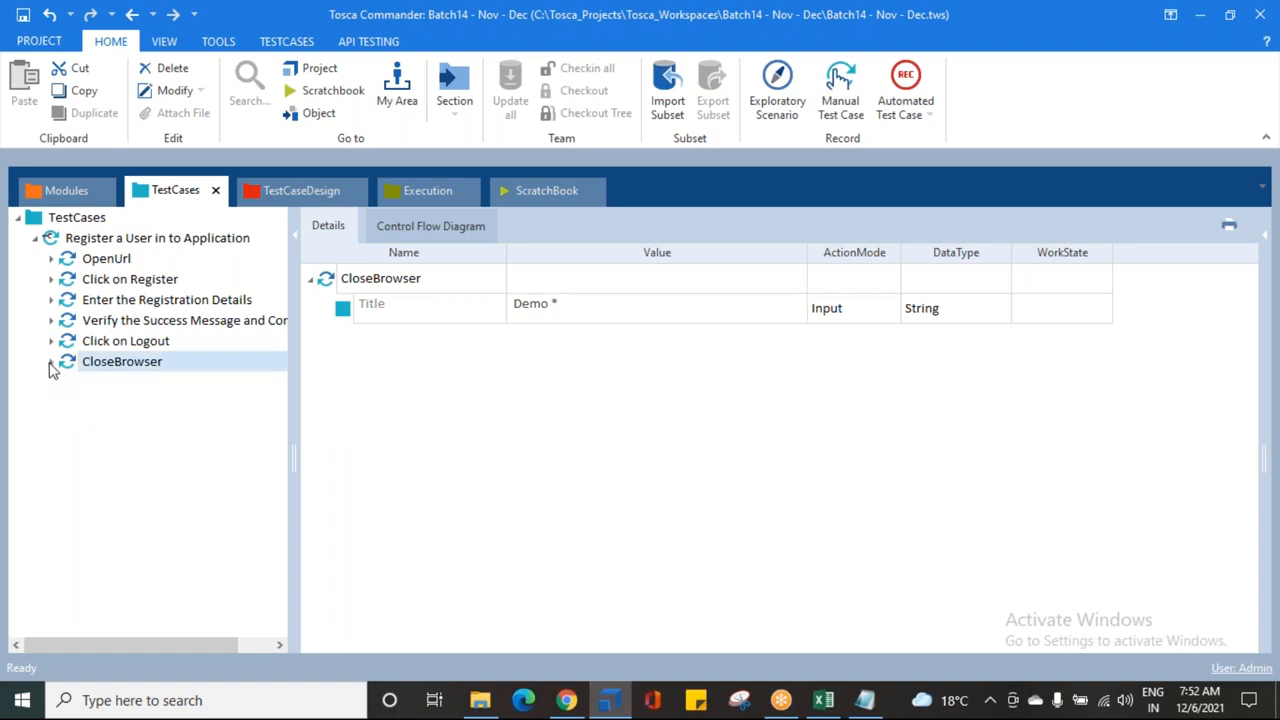
Step: Expand the test case in the details grid to list its six steps
click(88, 238)
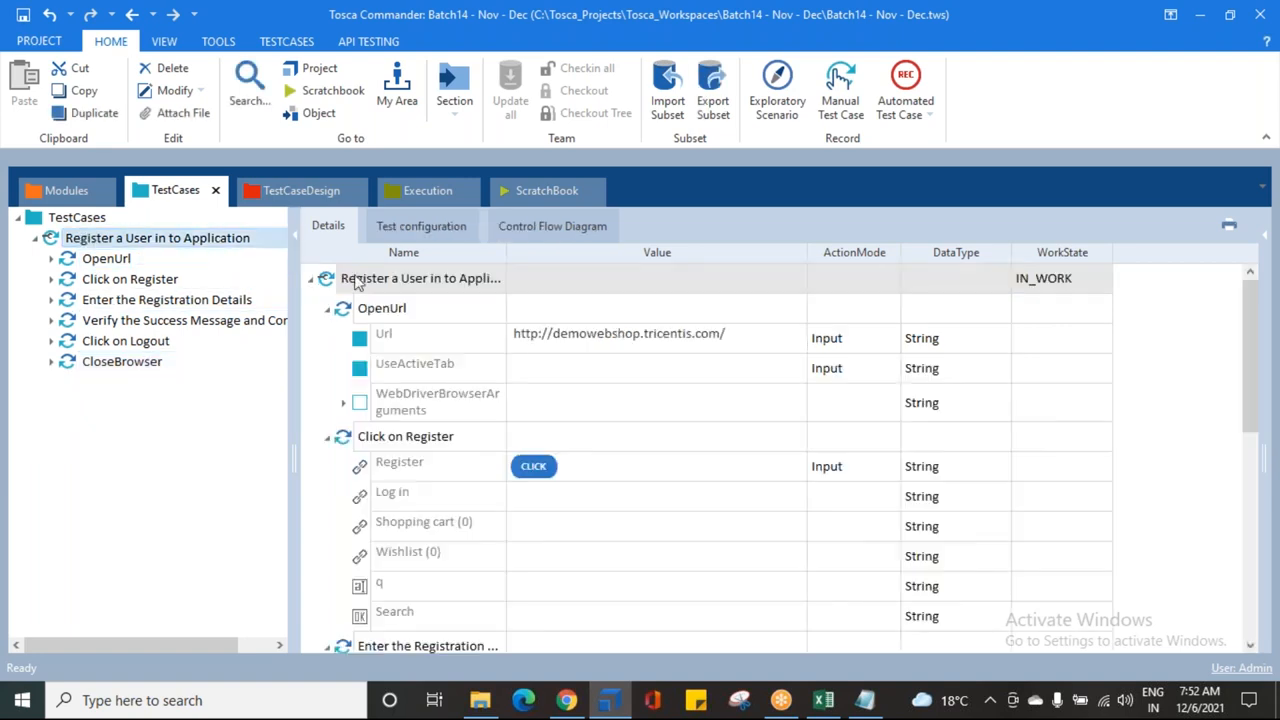
drag(352, 279, 357, 282)
click(528, 234)
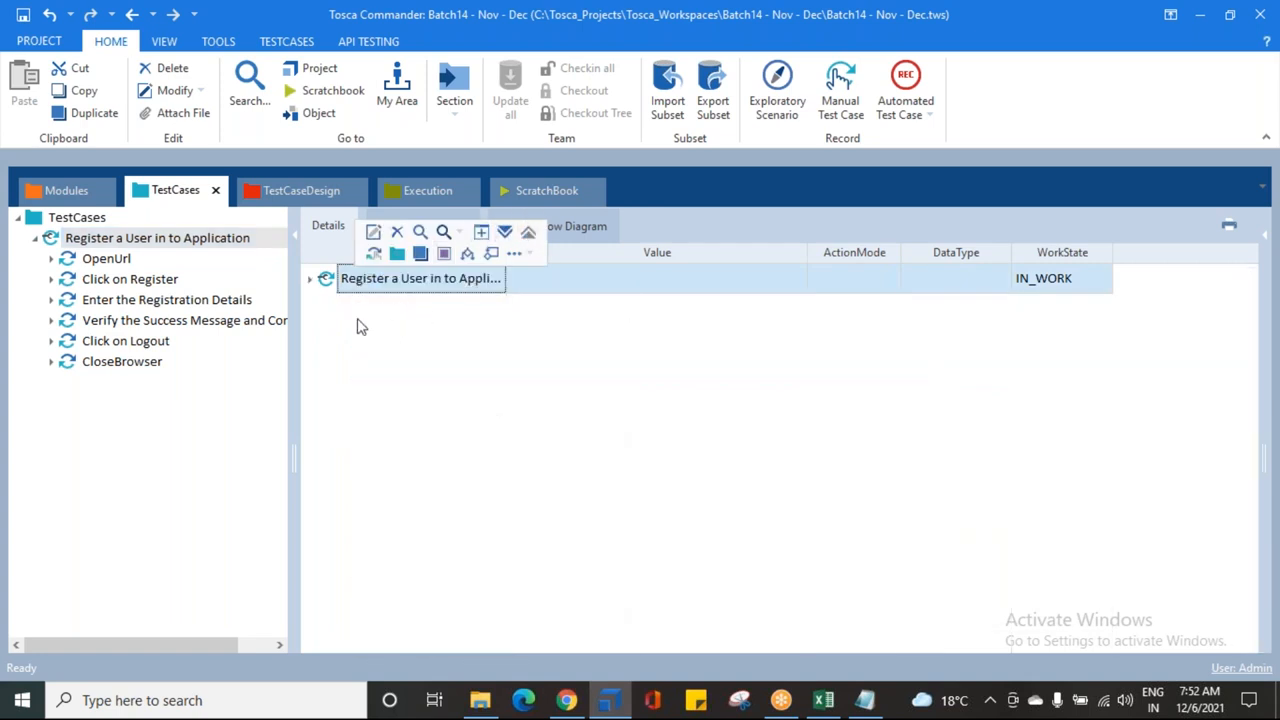
click(310, 281)
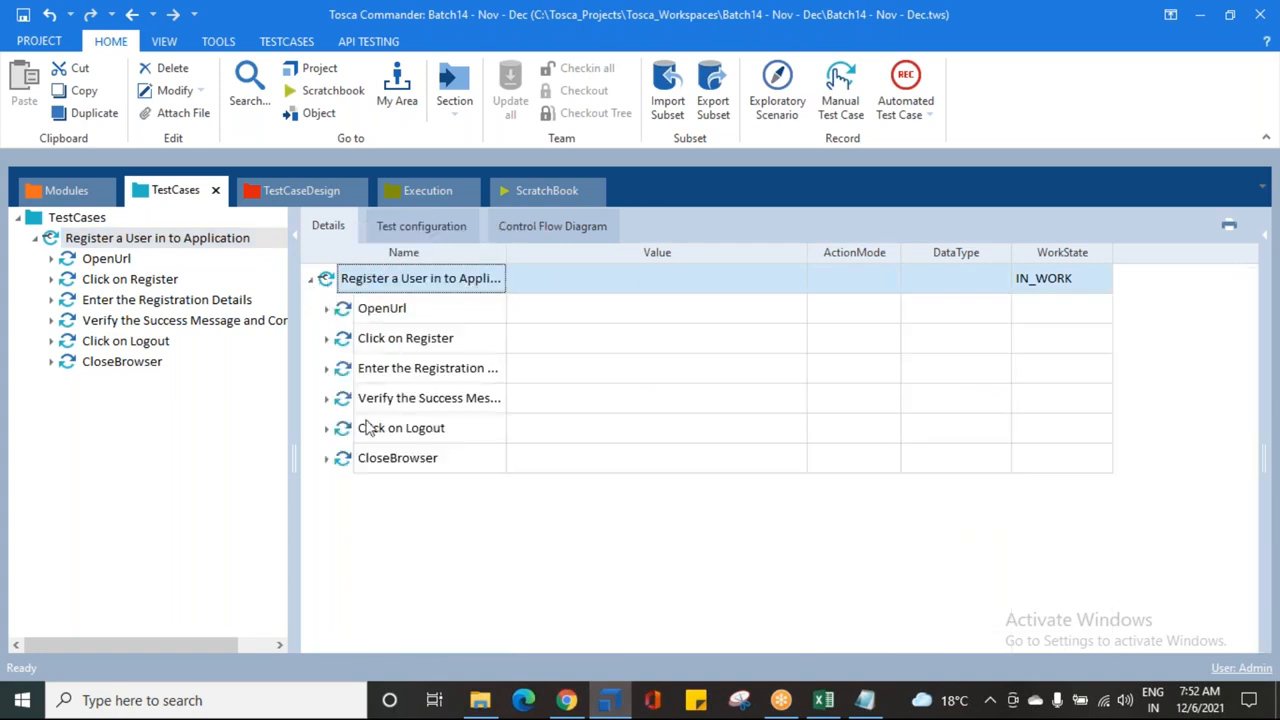
Step: Set the test case's WorkState to COMPLETED, keeping its original name unchanged
click(1055, 293)
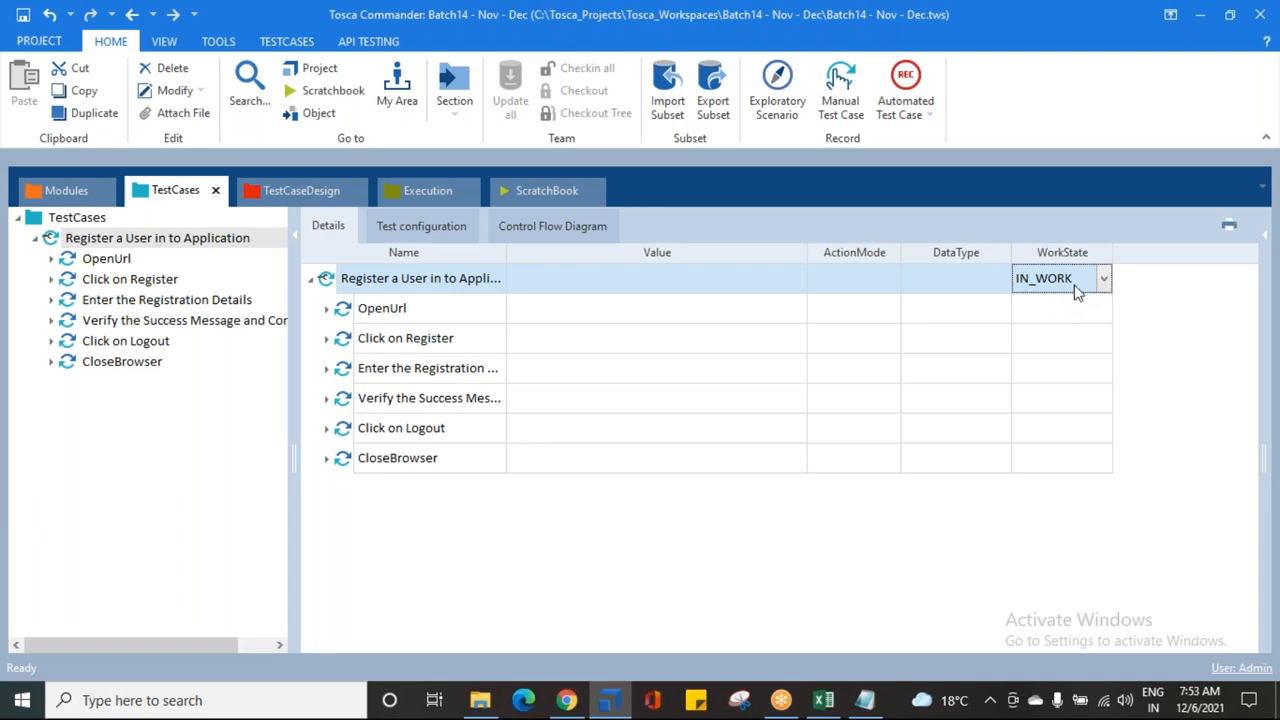
click(1104, 281)
click(1075, 341)
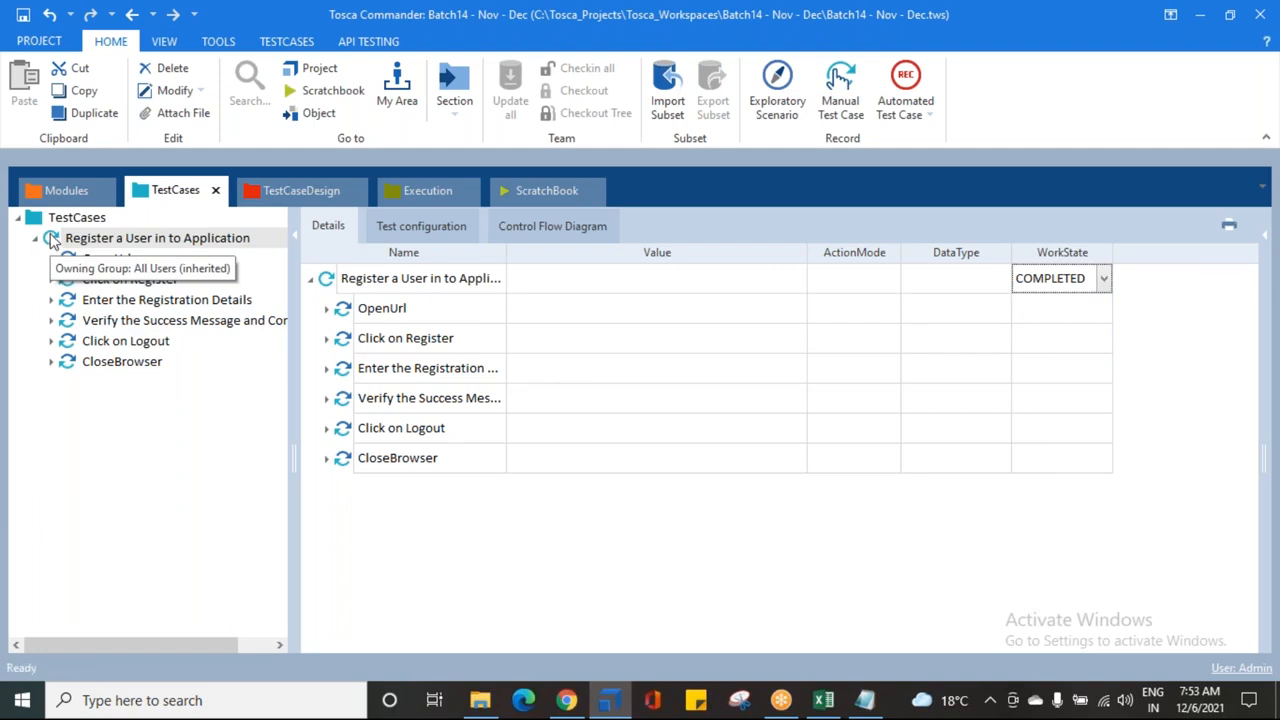
click(95, 240)
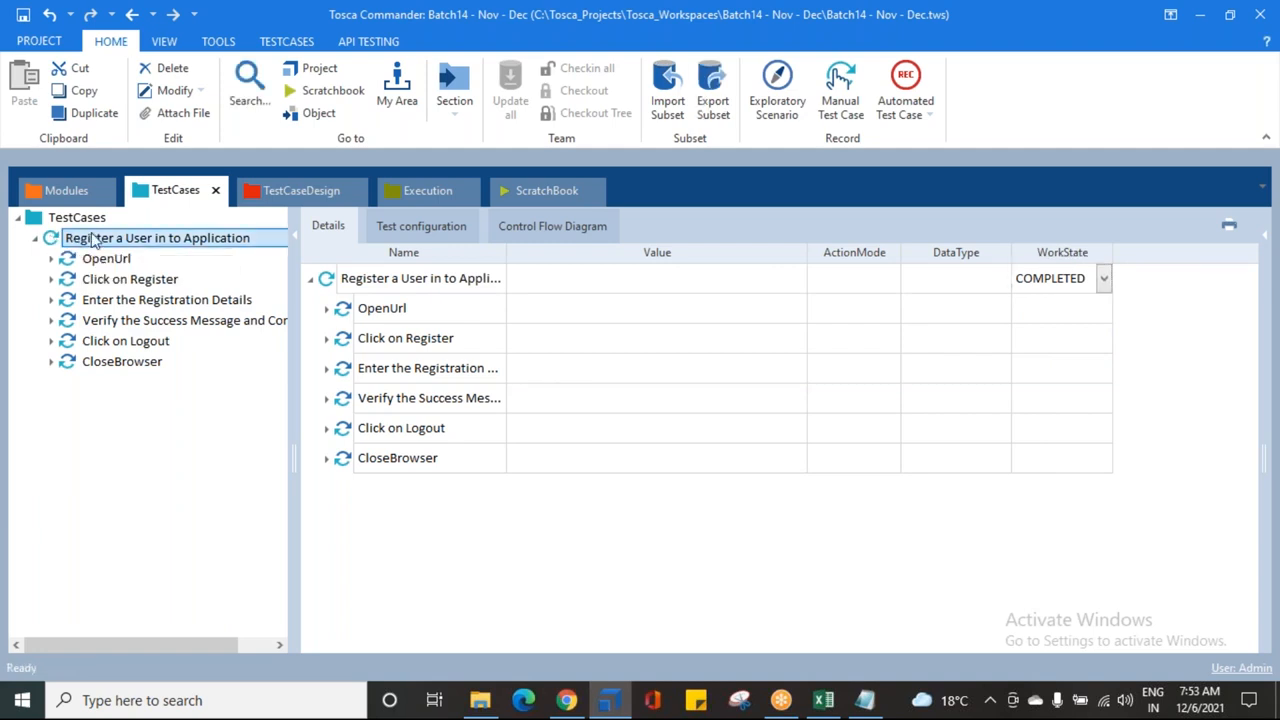
key(Escape)
click(88, 262)
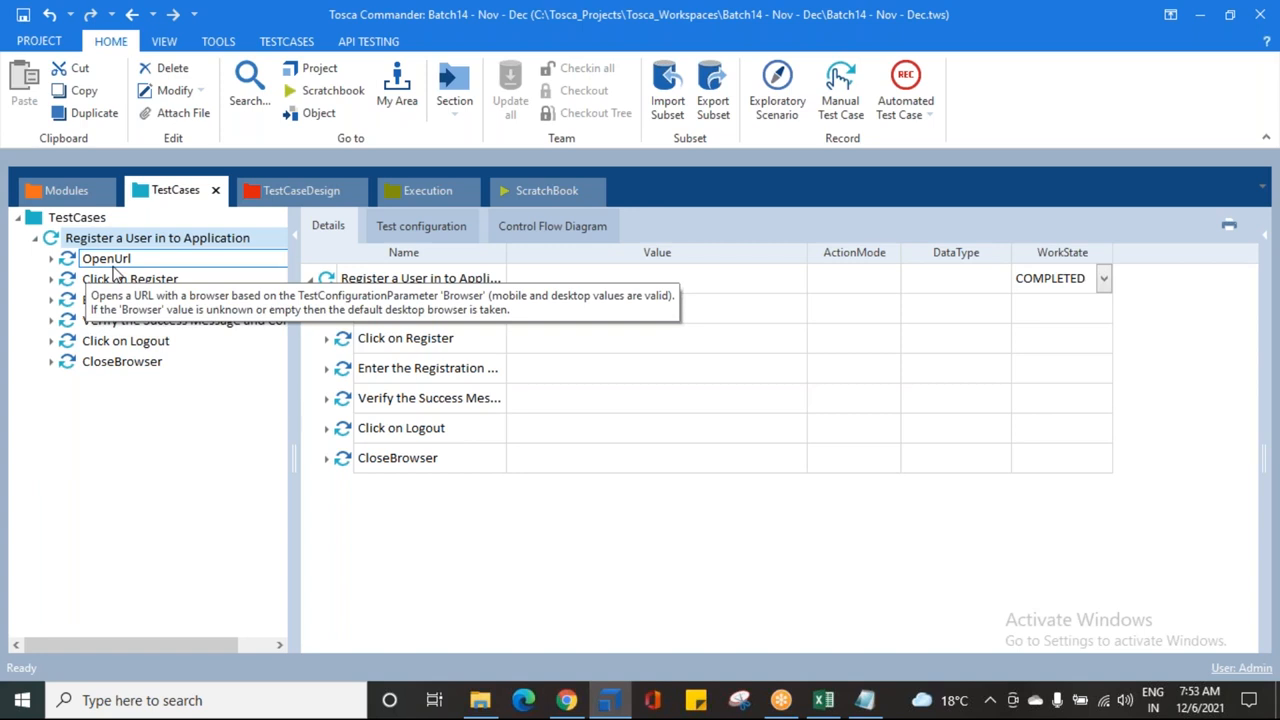
Step: Step through the six steps, OpenUrl to CloseBrowser, then save the workspace
click(106, 266)
click(110, 279)
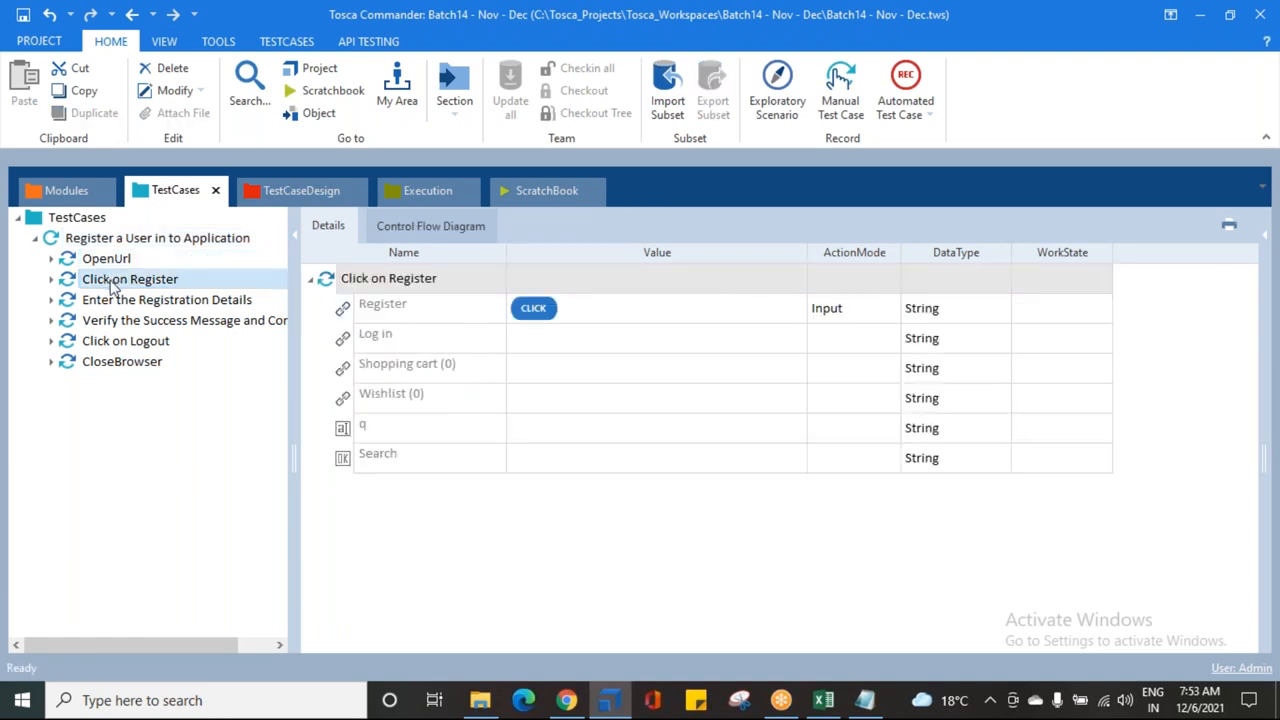
click(120, 301)
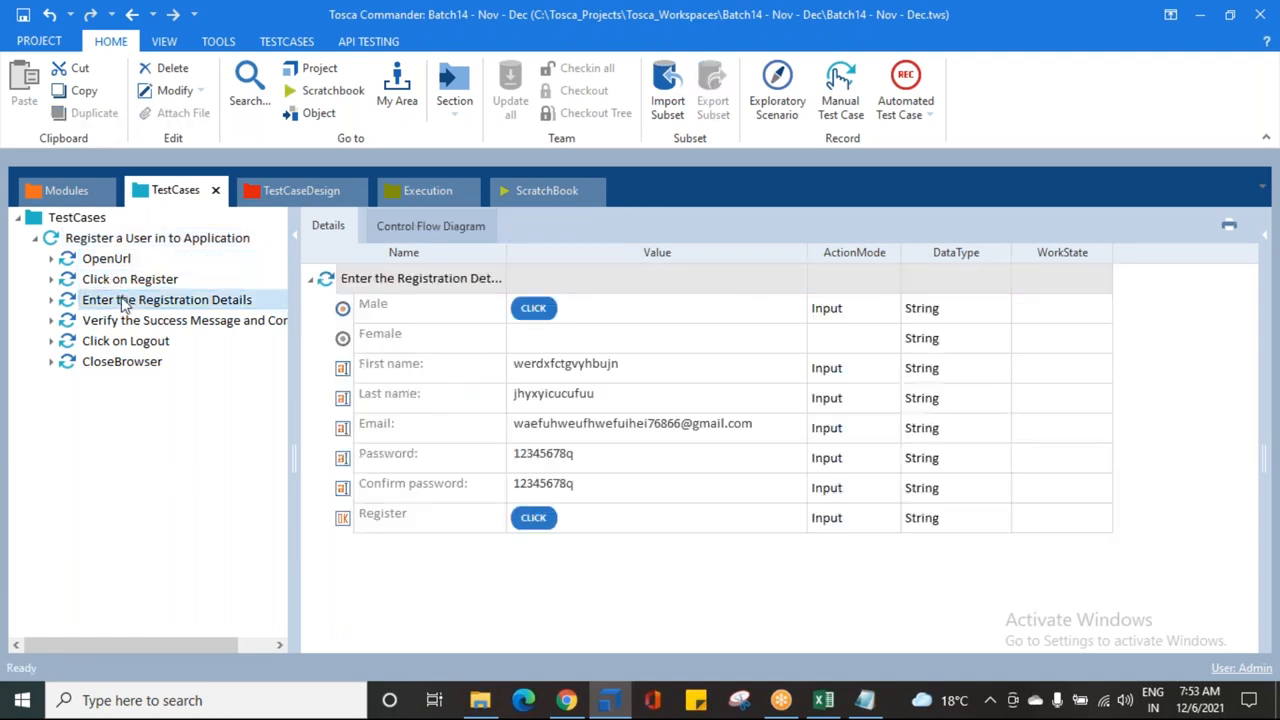
click(127, 322)
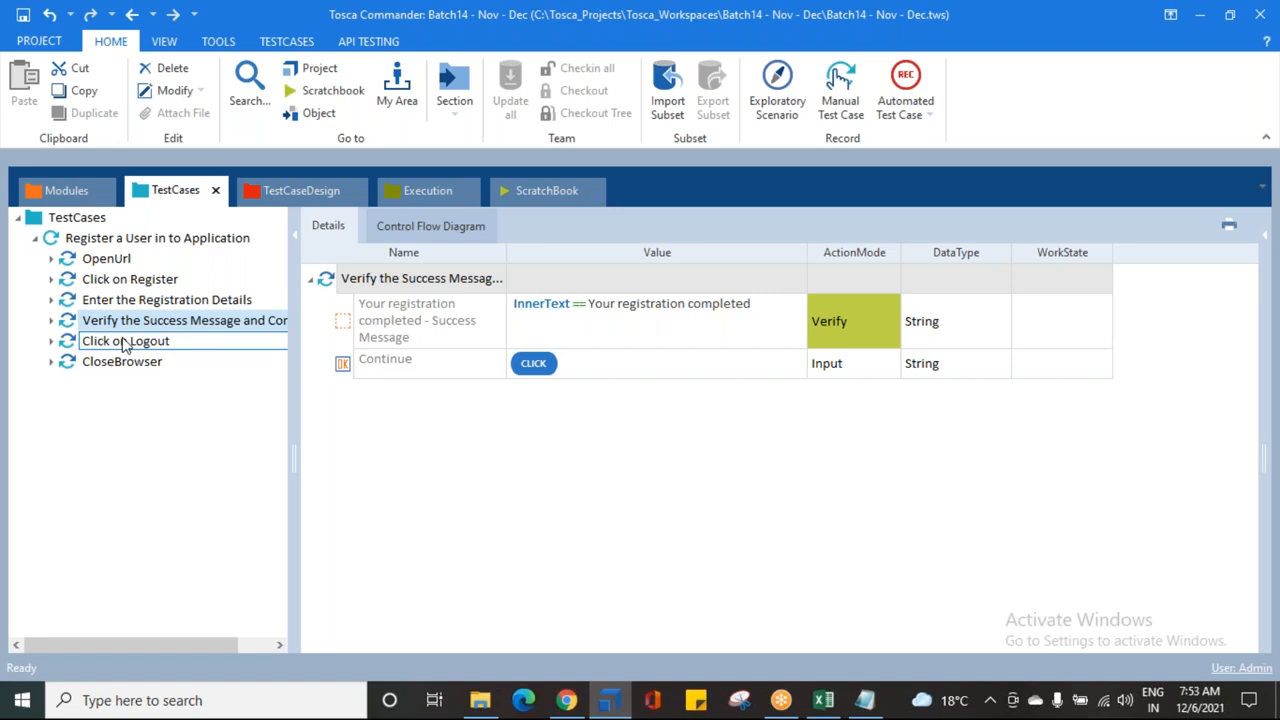
click(126, 343)
click(124, 364)
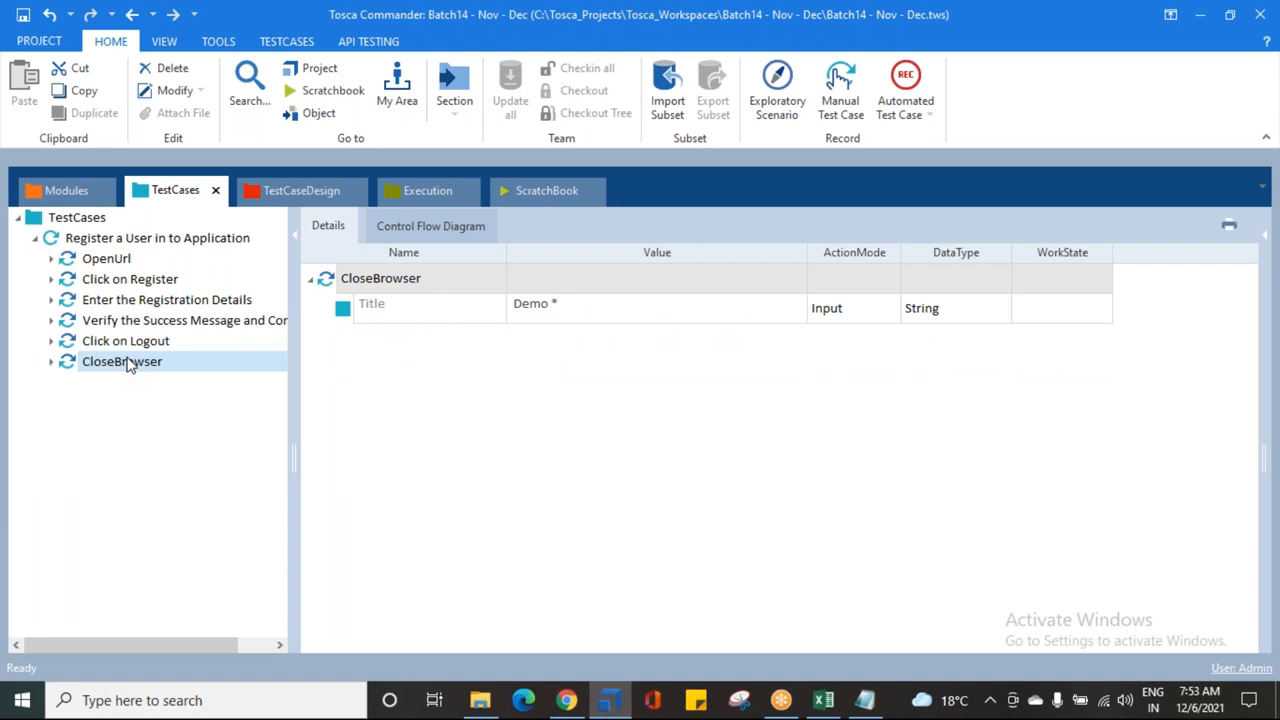
click(24, 16)
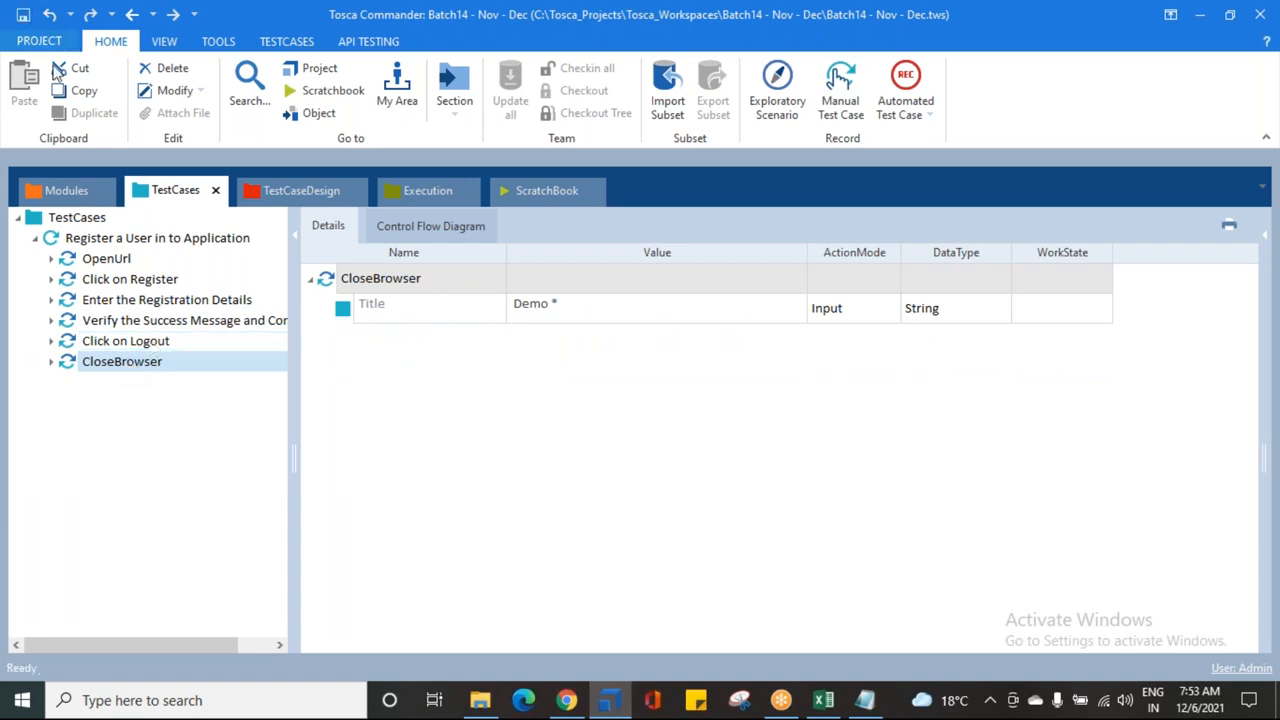
mouse_move(772, 708)
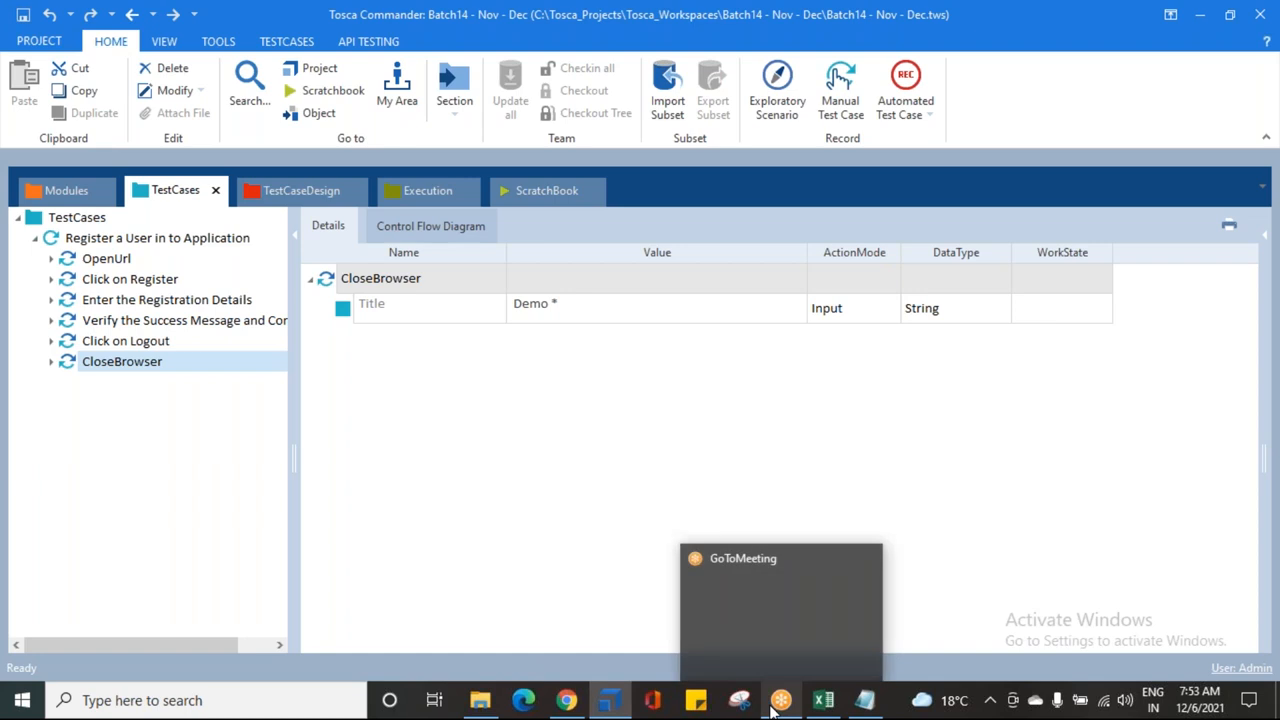
click(780, 705)
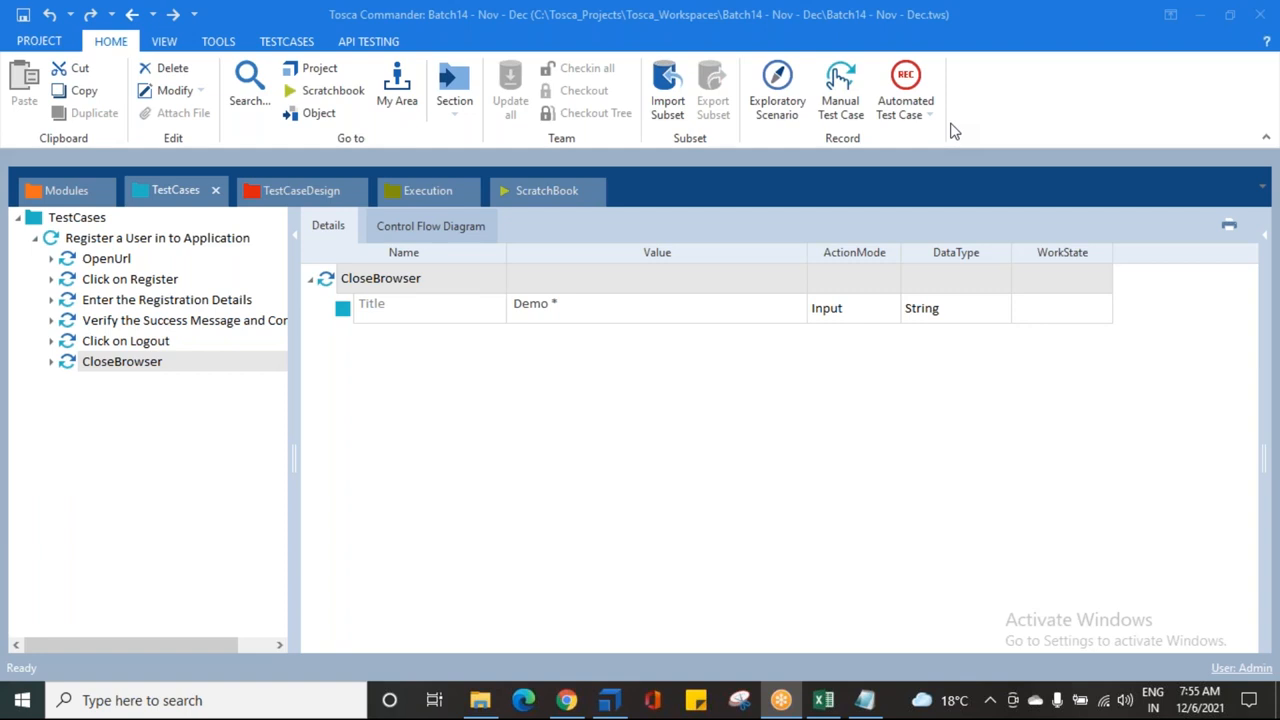
Step: Inspect the Email, First name and Last name values of Enter the Registration Details
click(107, 302)
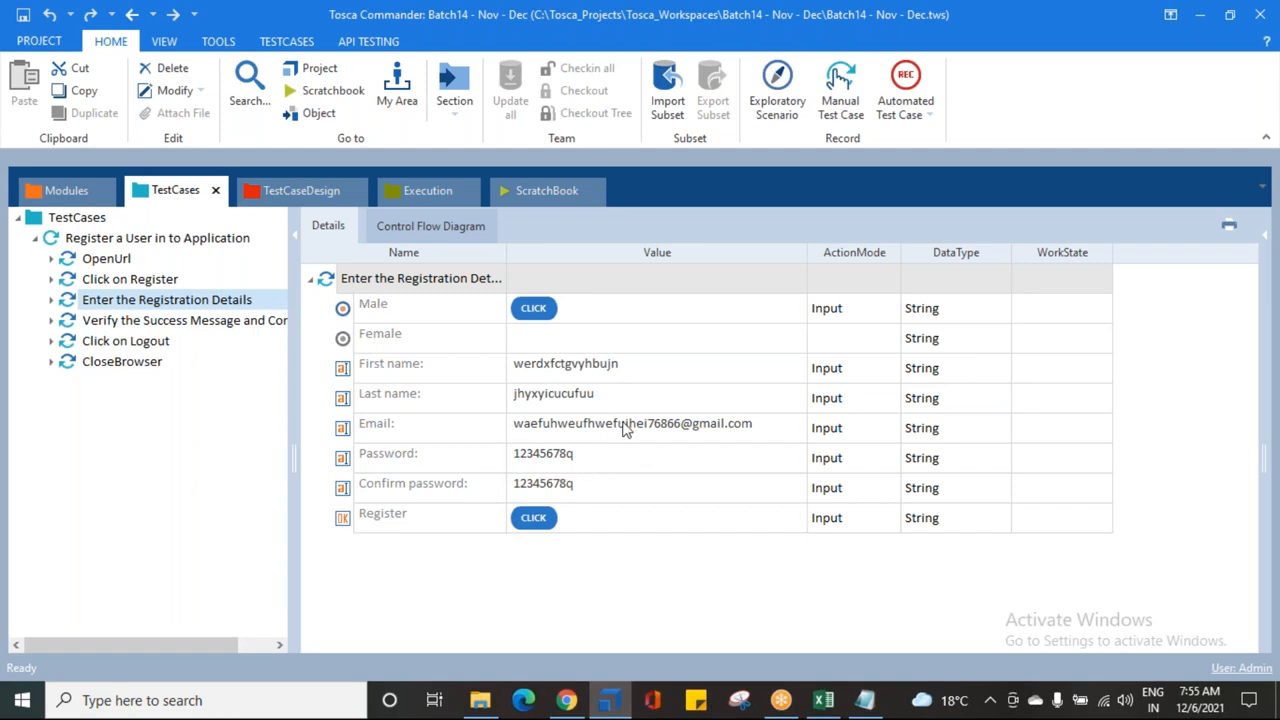
click(630, 425)
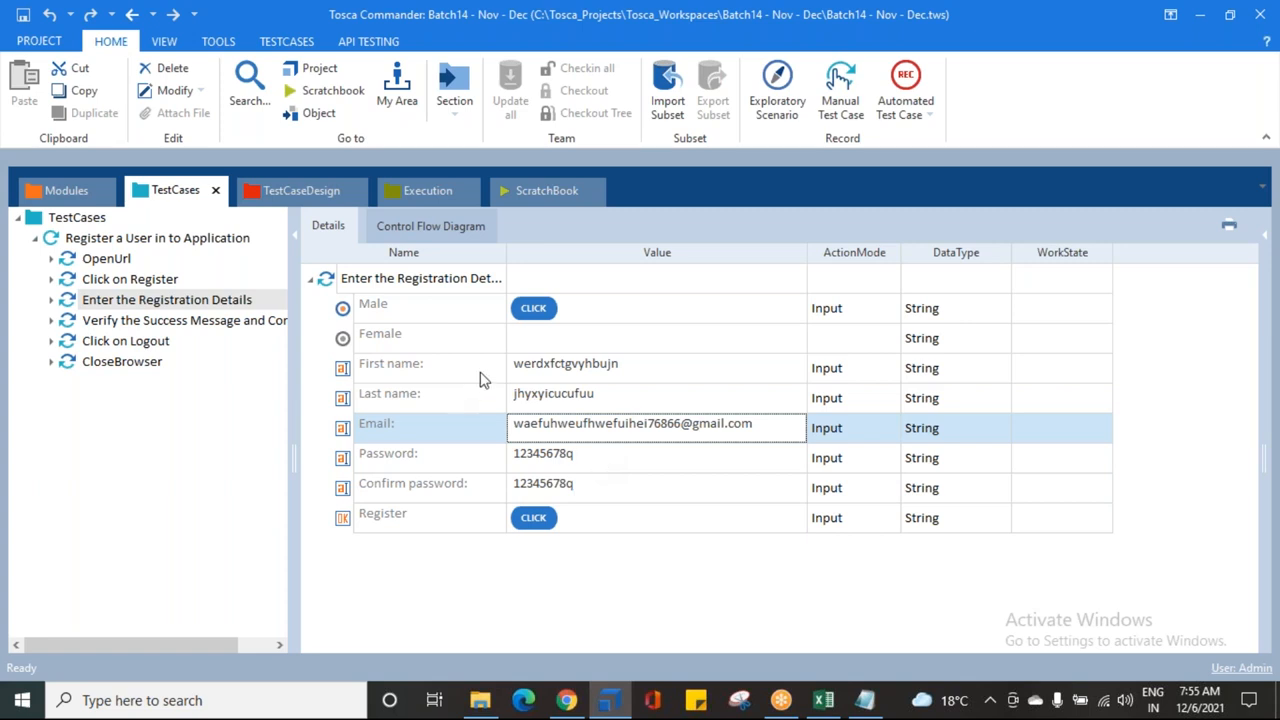
click(566, 377)
click(577, 397)
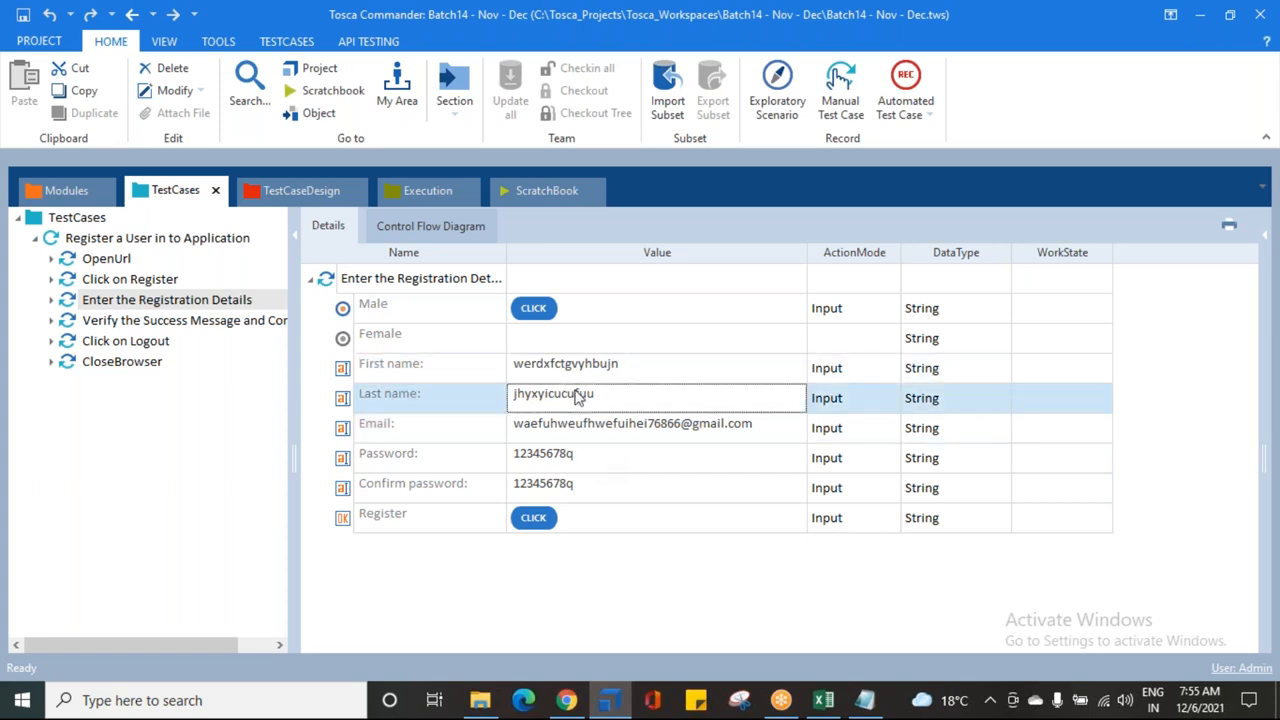
click(612, 427)
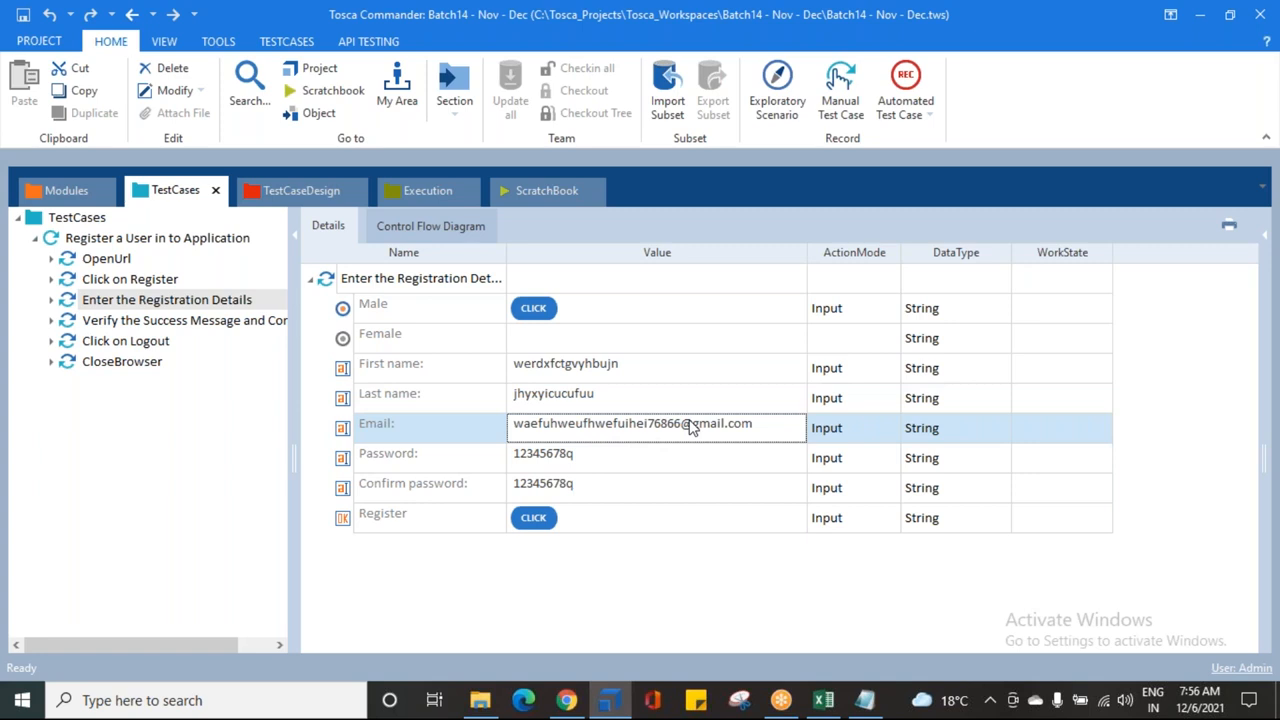
Step: Close the Demo Web Shop browser window and minimize Tosca Commander
click(566, 700)
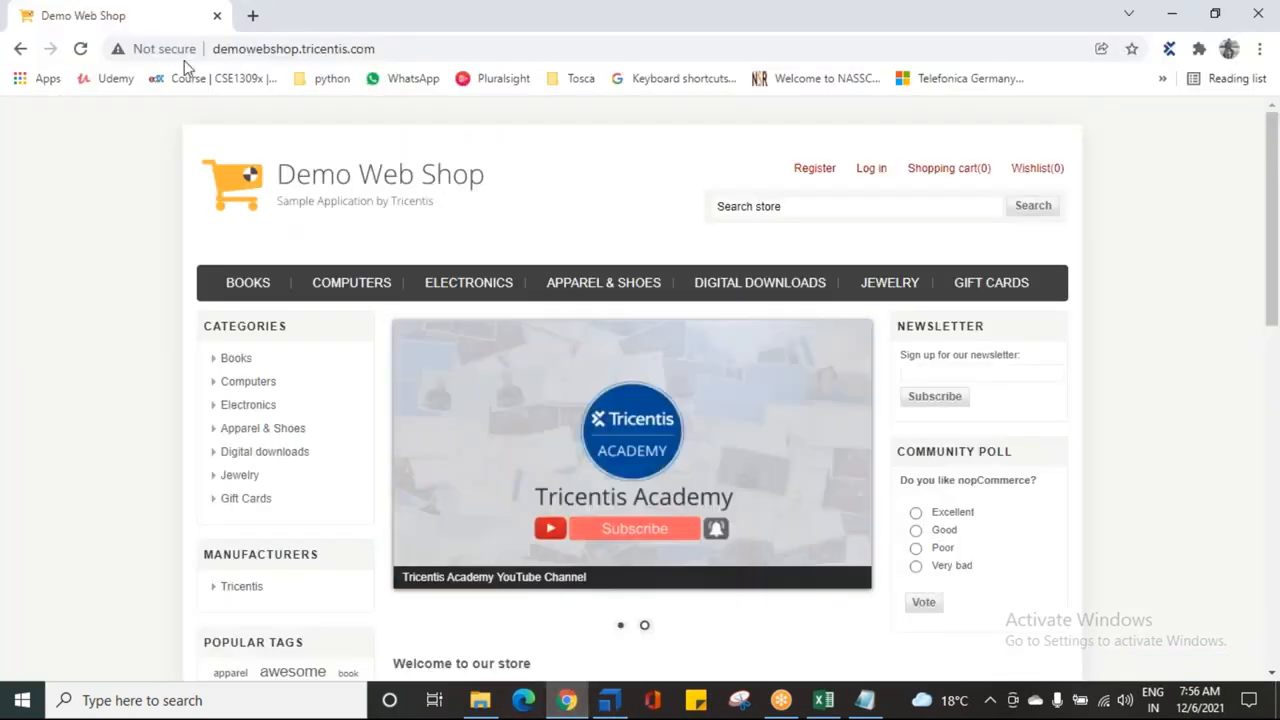
click(216, 15)
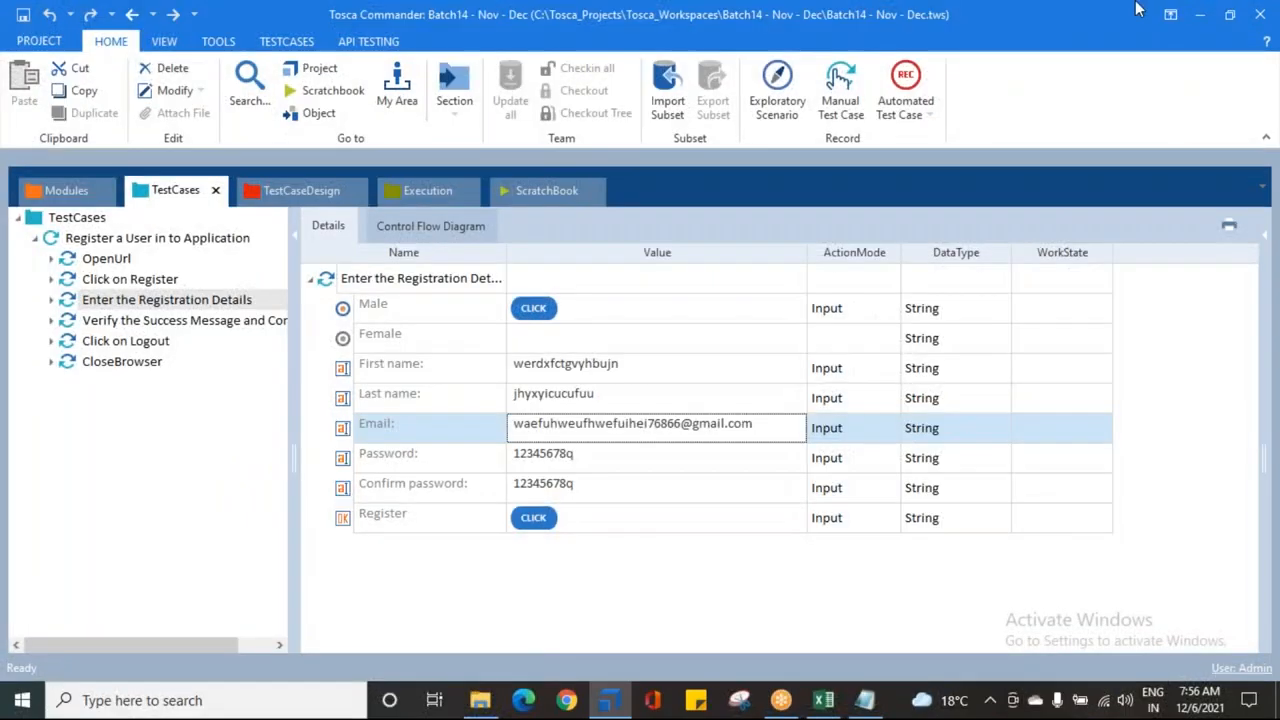
click(1200, 14)
Step: Minimize the notes window and refresh the desktop
click(1172, 15)
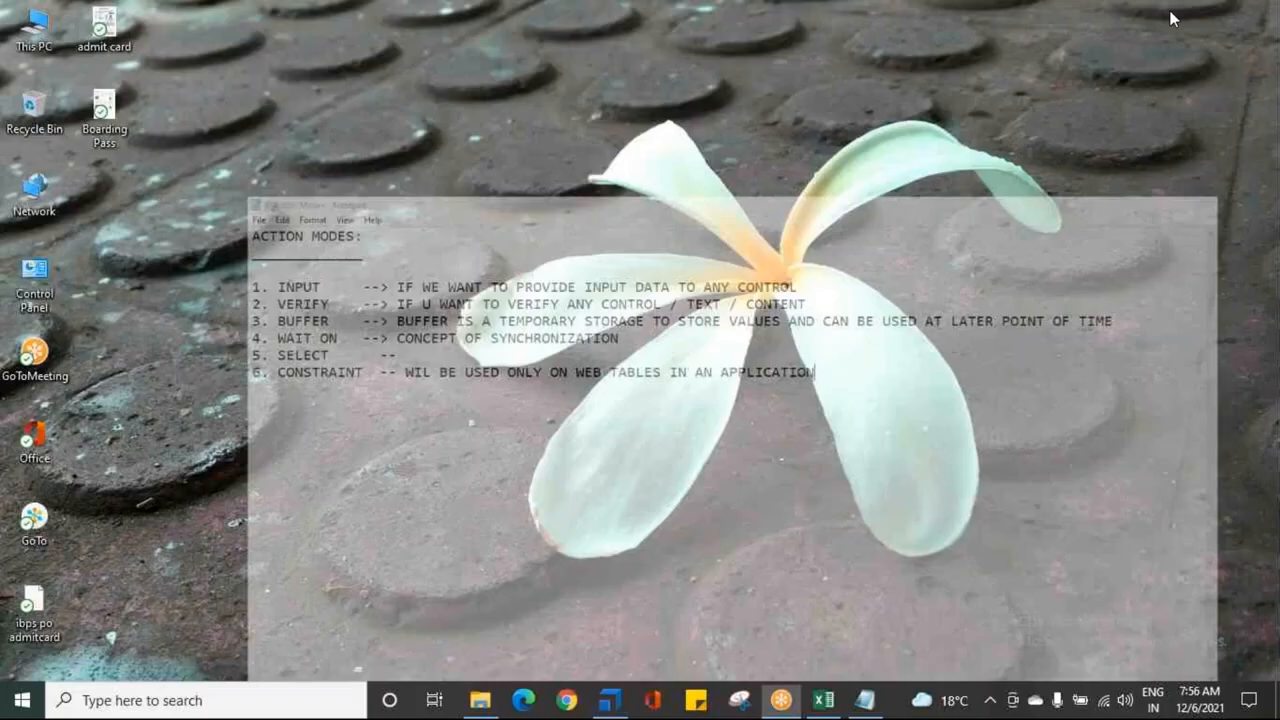
right_click(545, 212)
click(560, 266)
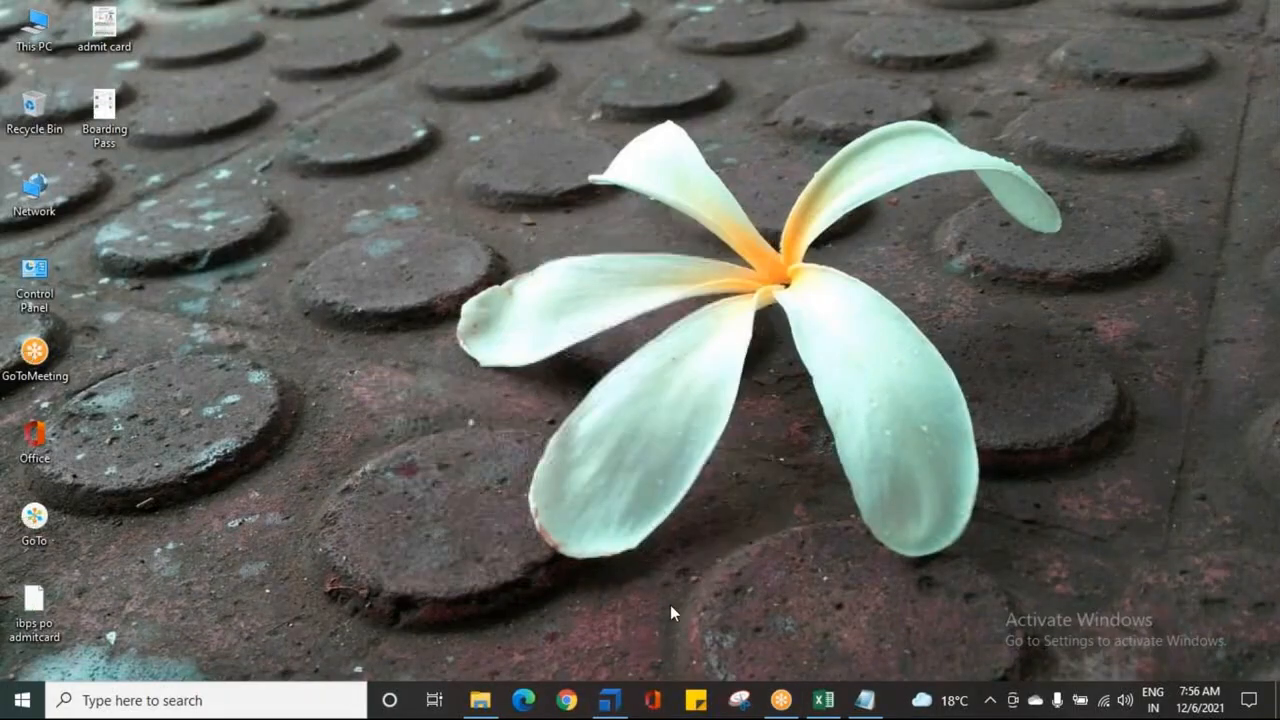
Step: Restore Tosca and run Register a User in to Application in ScratchBook
click(609, 700)
click(72, 238)
right_click(72, 238)
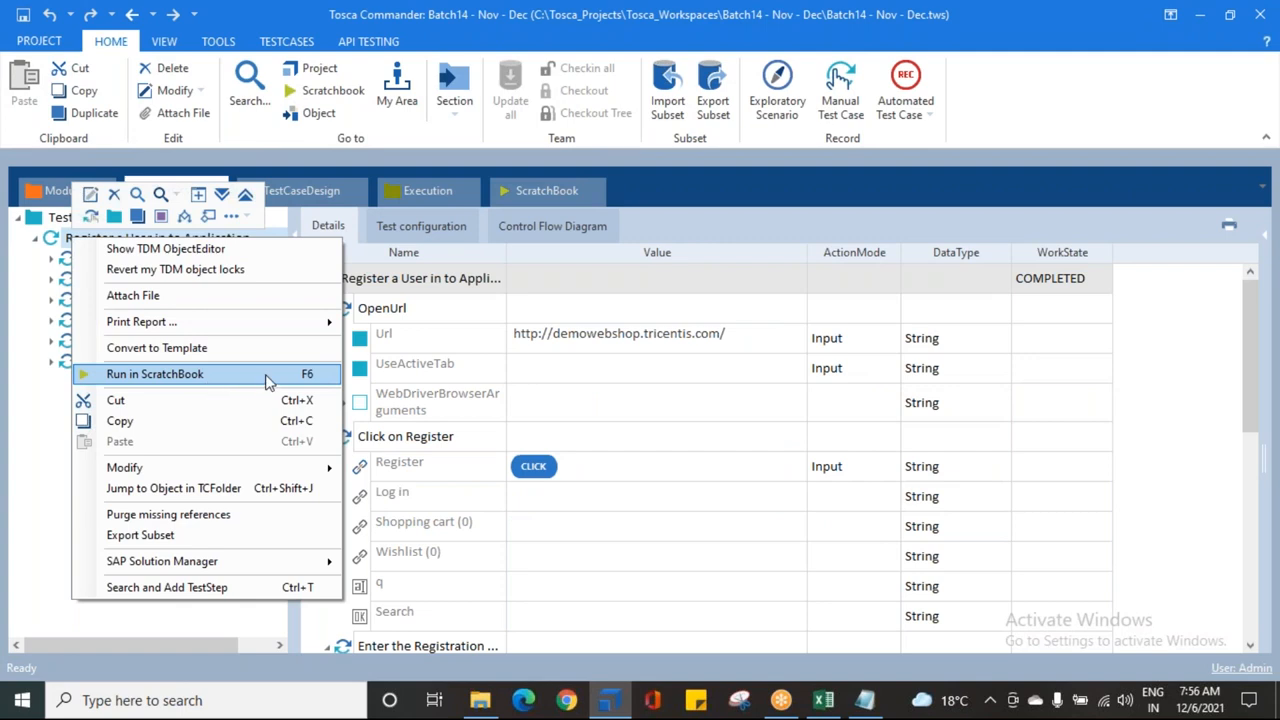
click(268, 378)
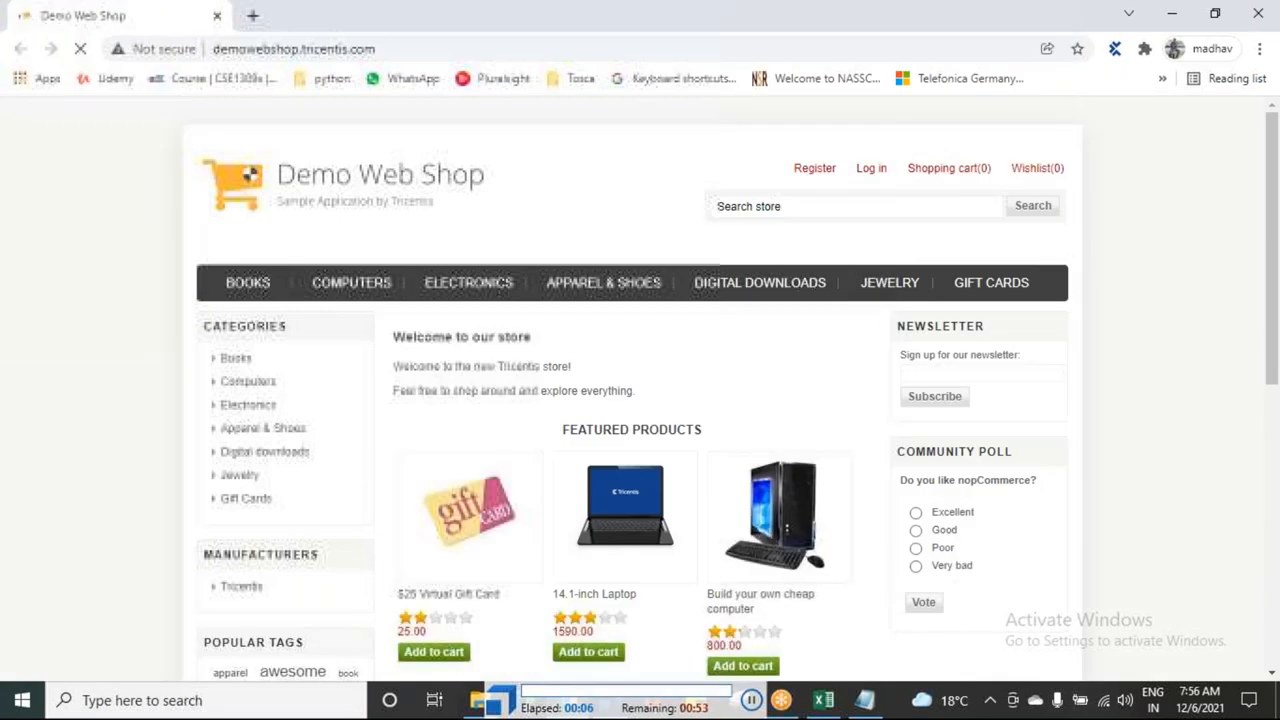
Step: Register on Demo Web Shop as a male user with the test names and email, submitting the form
click(813, 170)
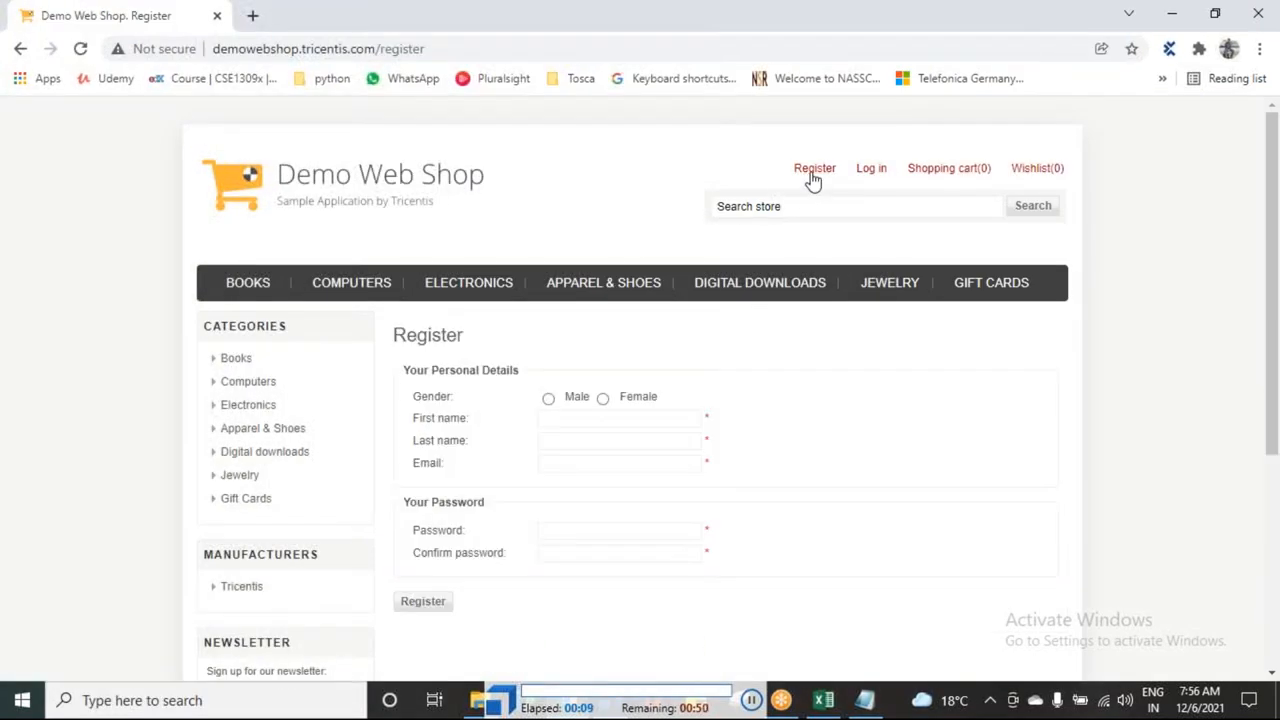
scroll(594, 355, down, 1)
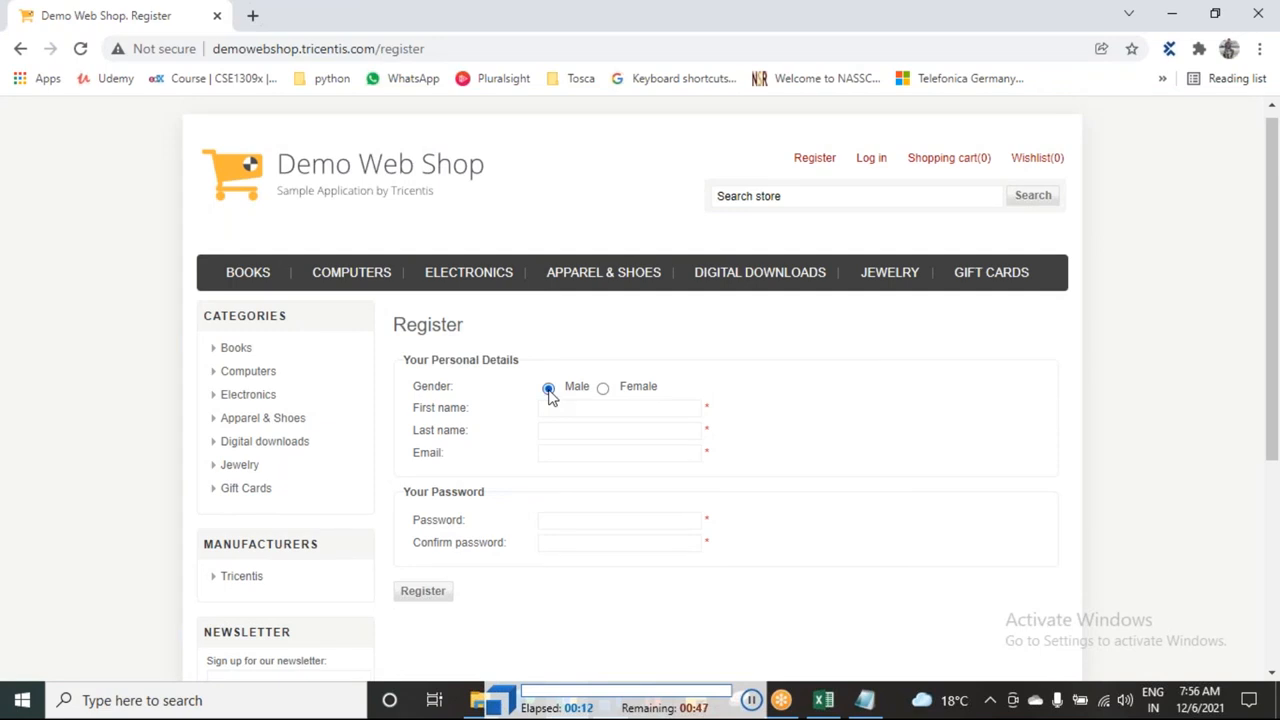
click(548, 389)
click(619, 388)
text(werdxfctgvyhbujn)
click(619, 388)
text(jhyxyicucufuu)
click(619, 388)
click(619, 388)
click(423, 391)
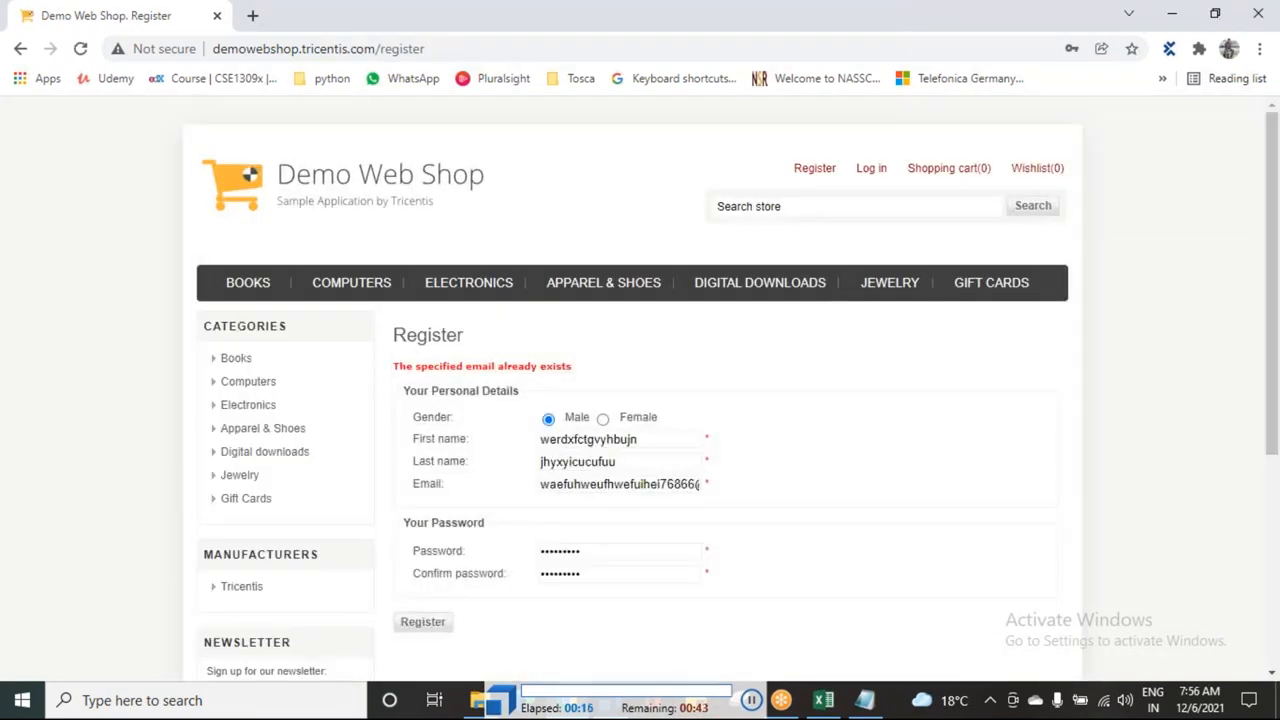
Step: Highlight the 'The specified email already exists' error, then return to Tosca Commander
drag(413, 369, 592, 378)
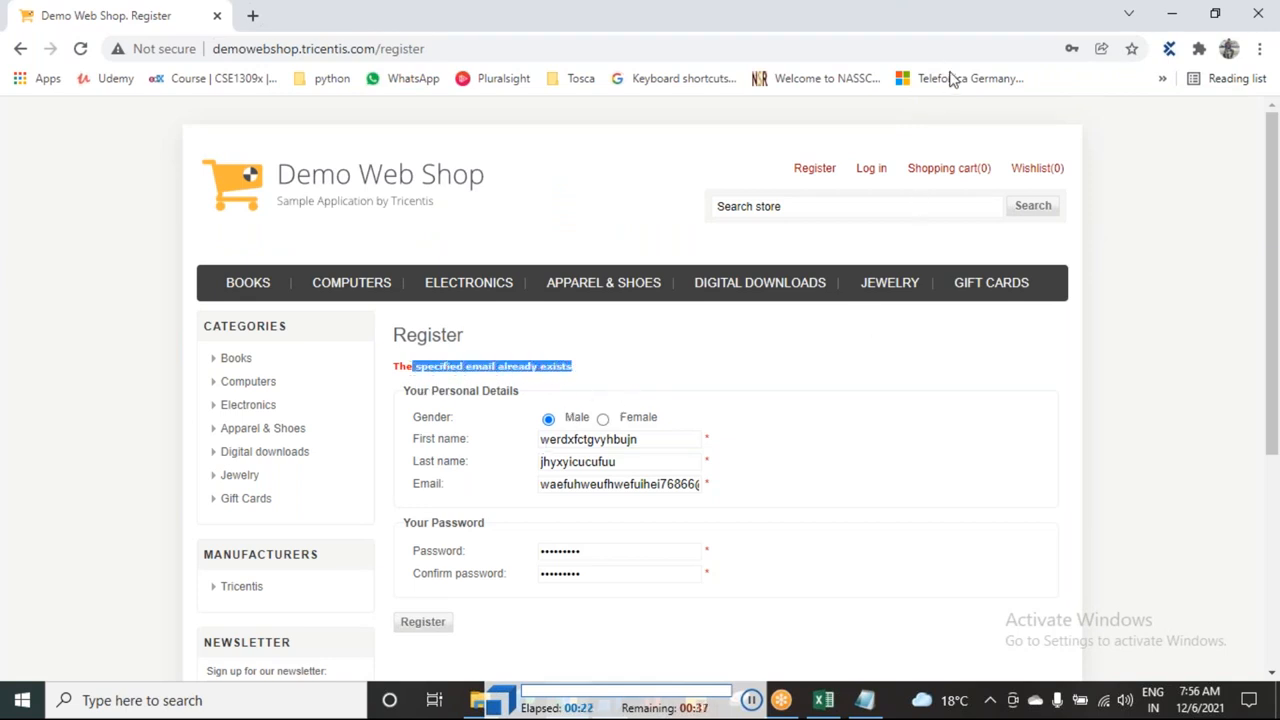
key(alt+Tab)
click(624, 354)
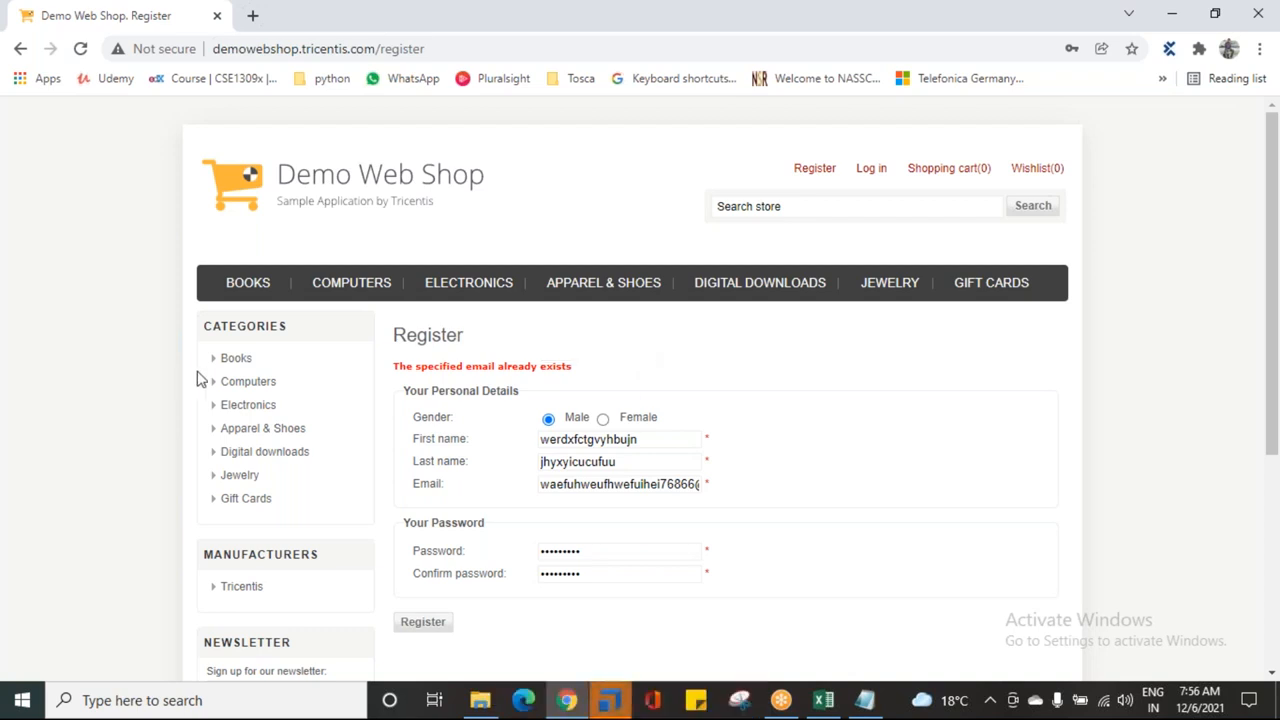
click(612, 703)
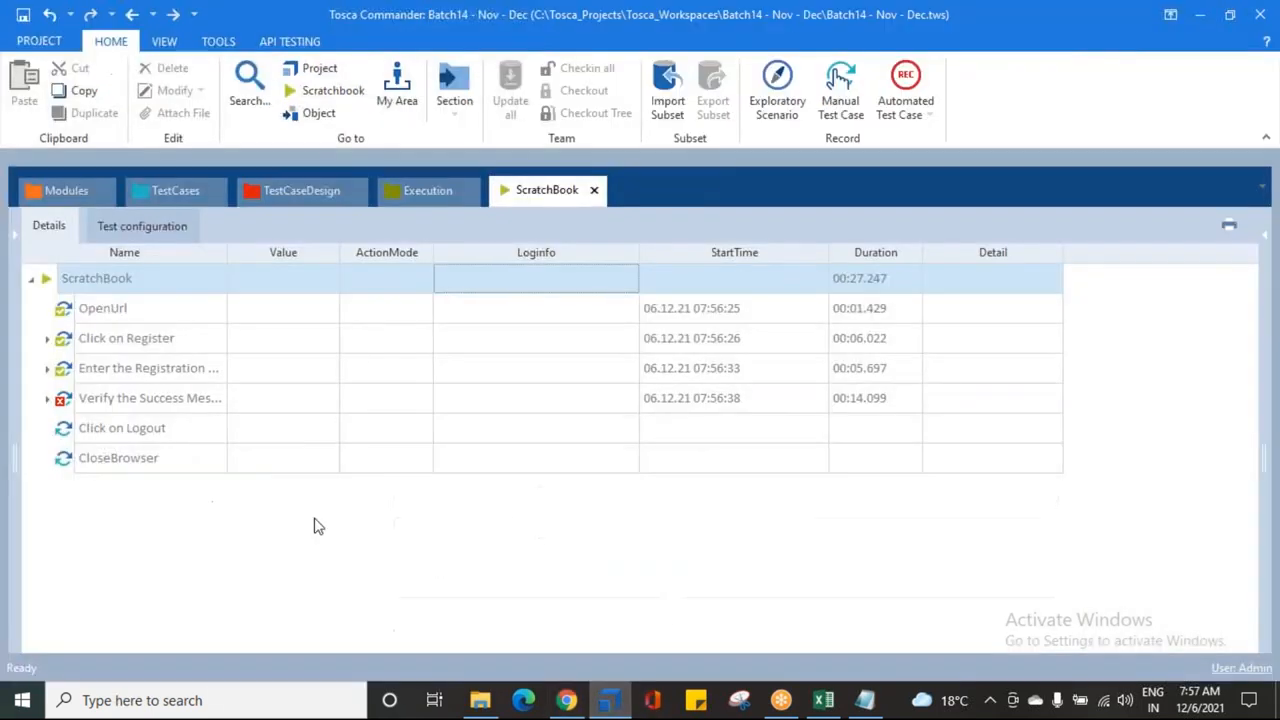
click(46, 400)
click(540, 432)
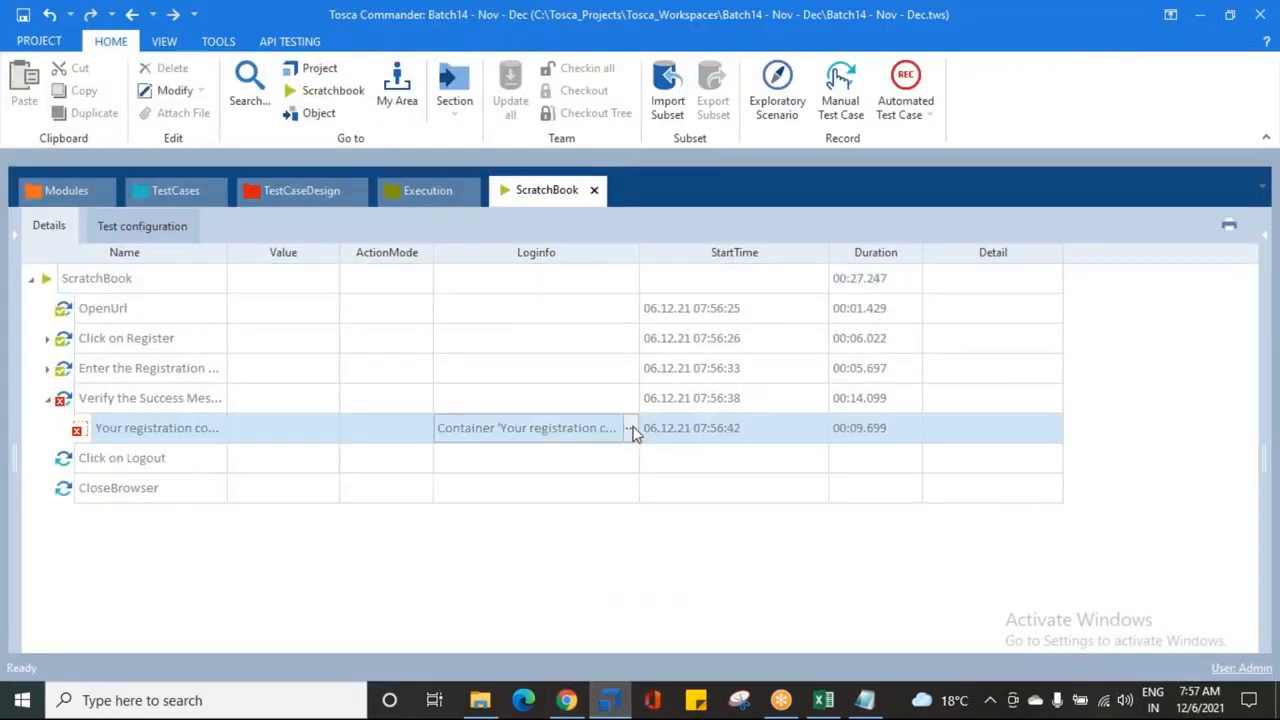
click(629, 428)
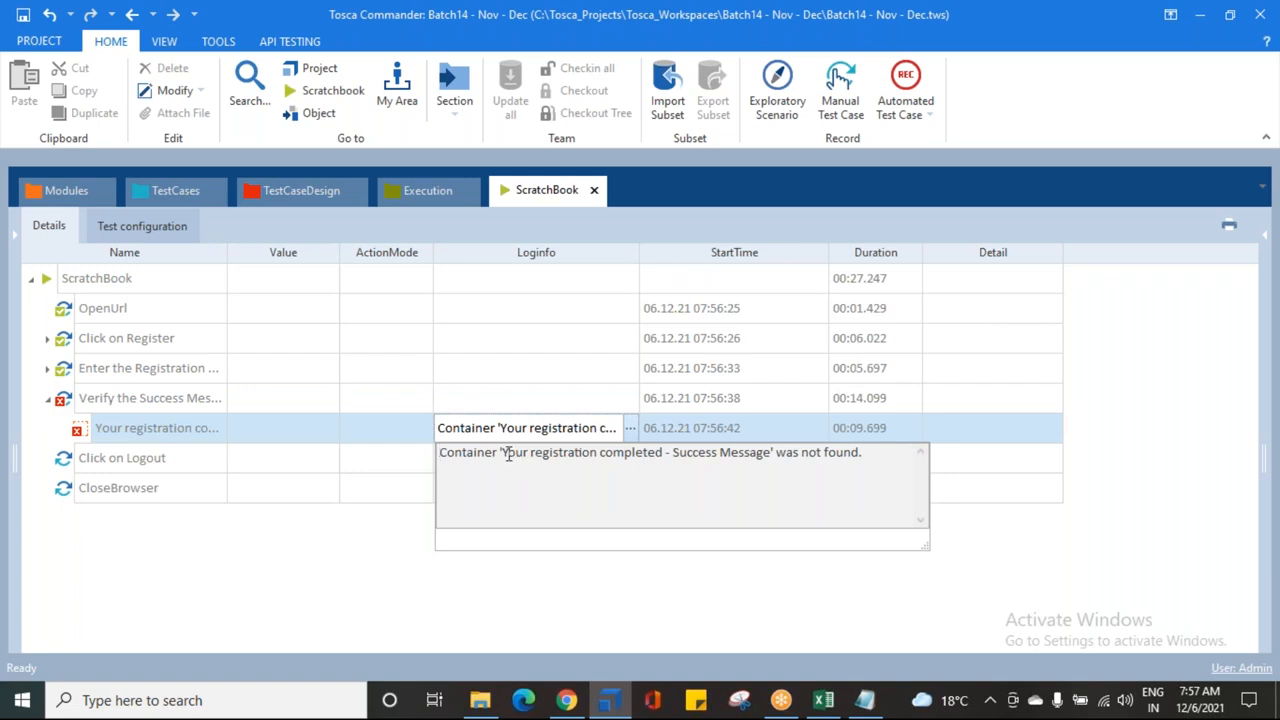
drag(507, 453, 860, 455)
click(245, 530)
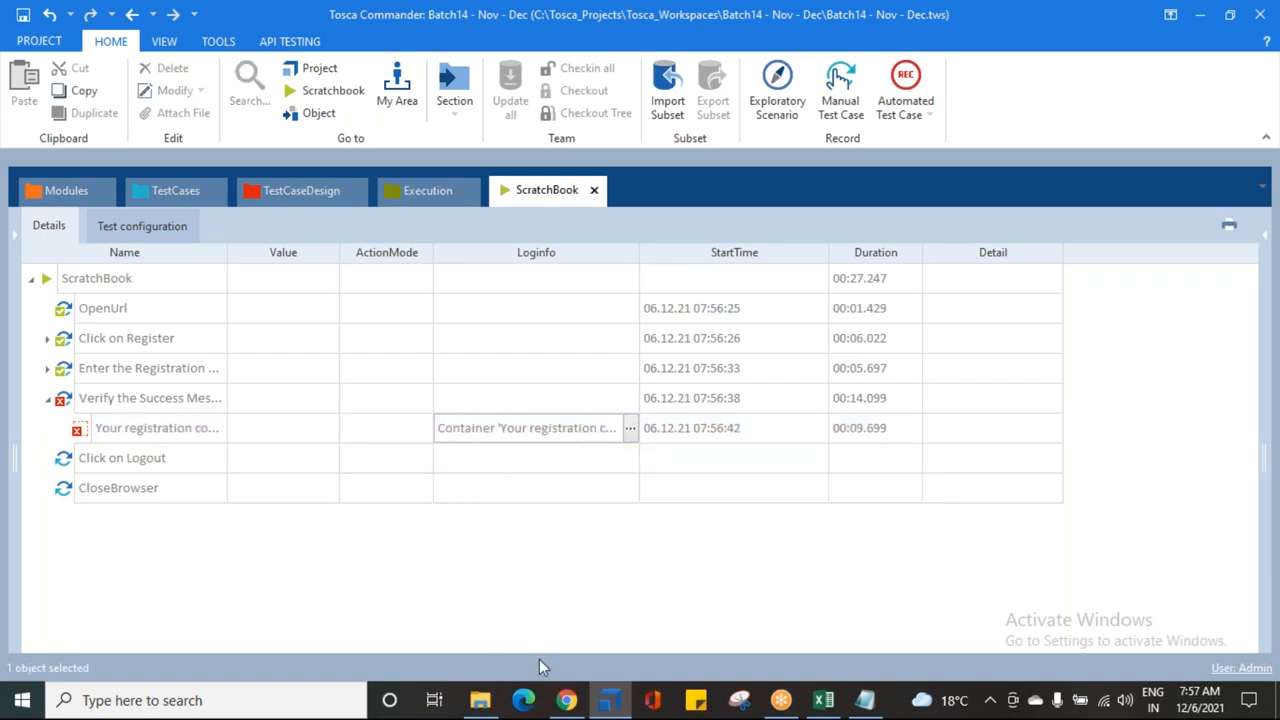
click(566, 702)
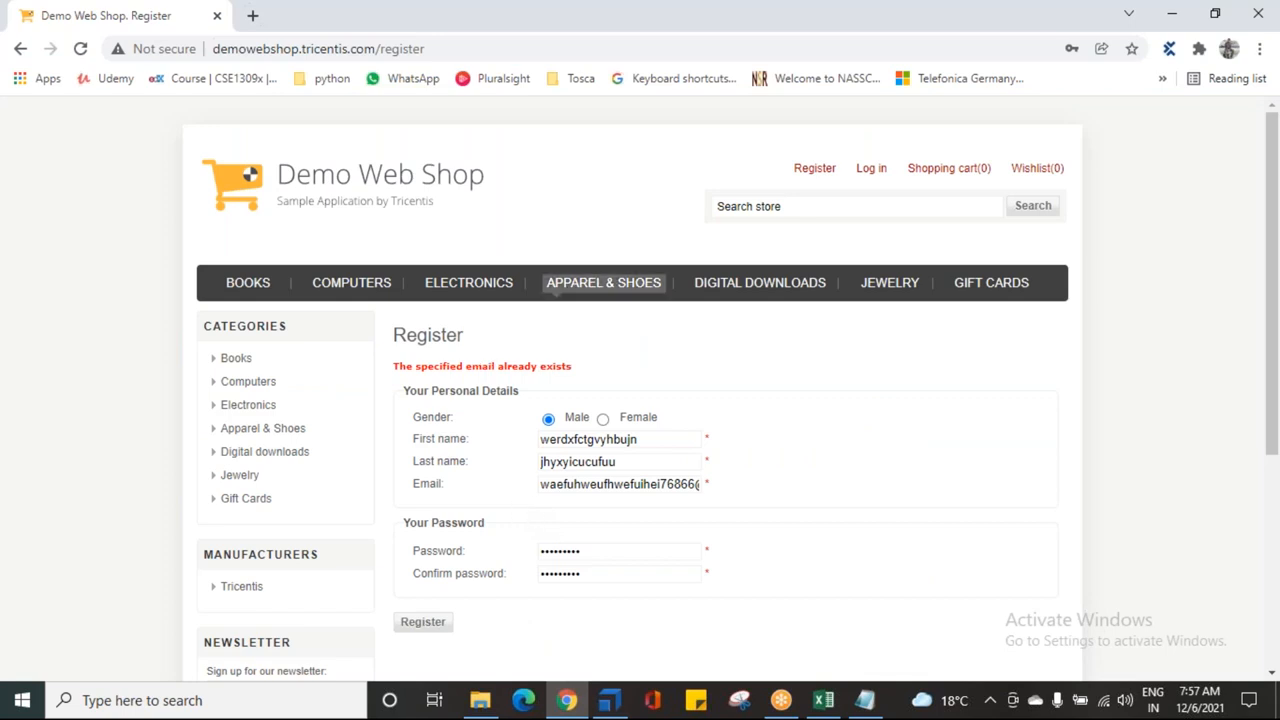
click(609, 702)
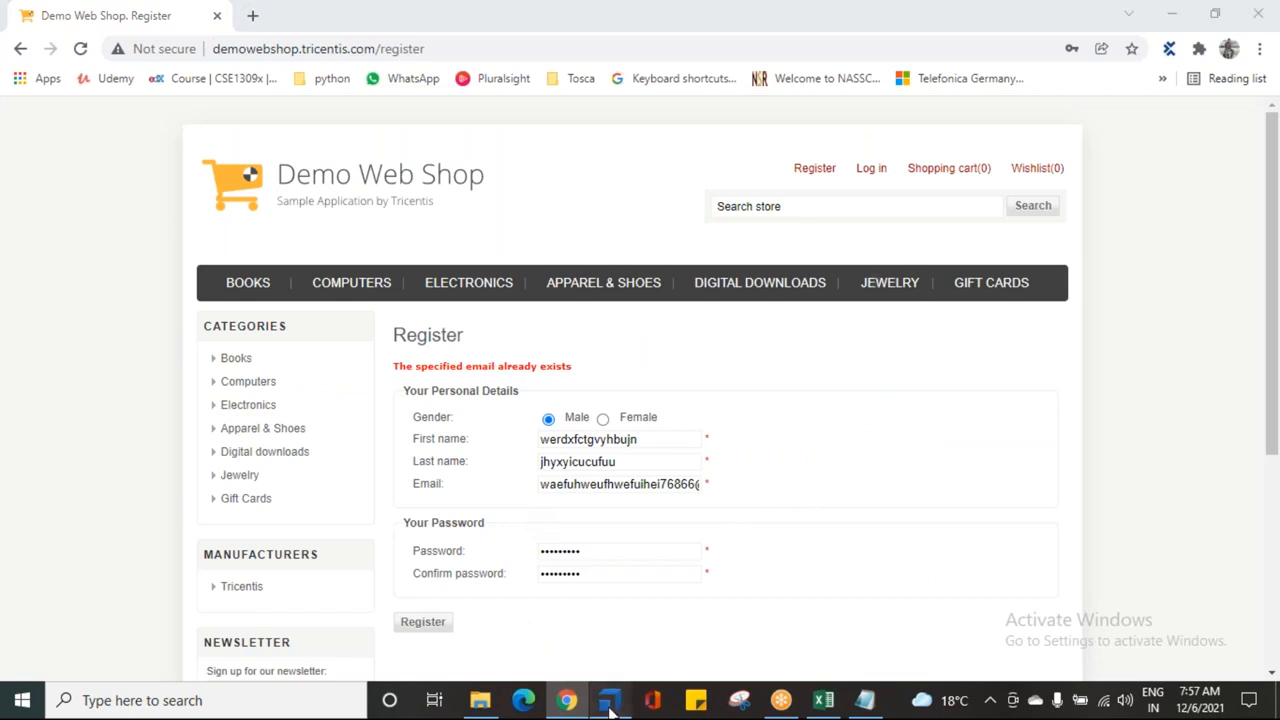
click(106, 372)
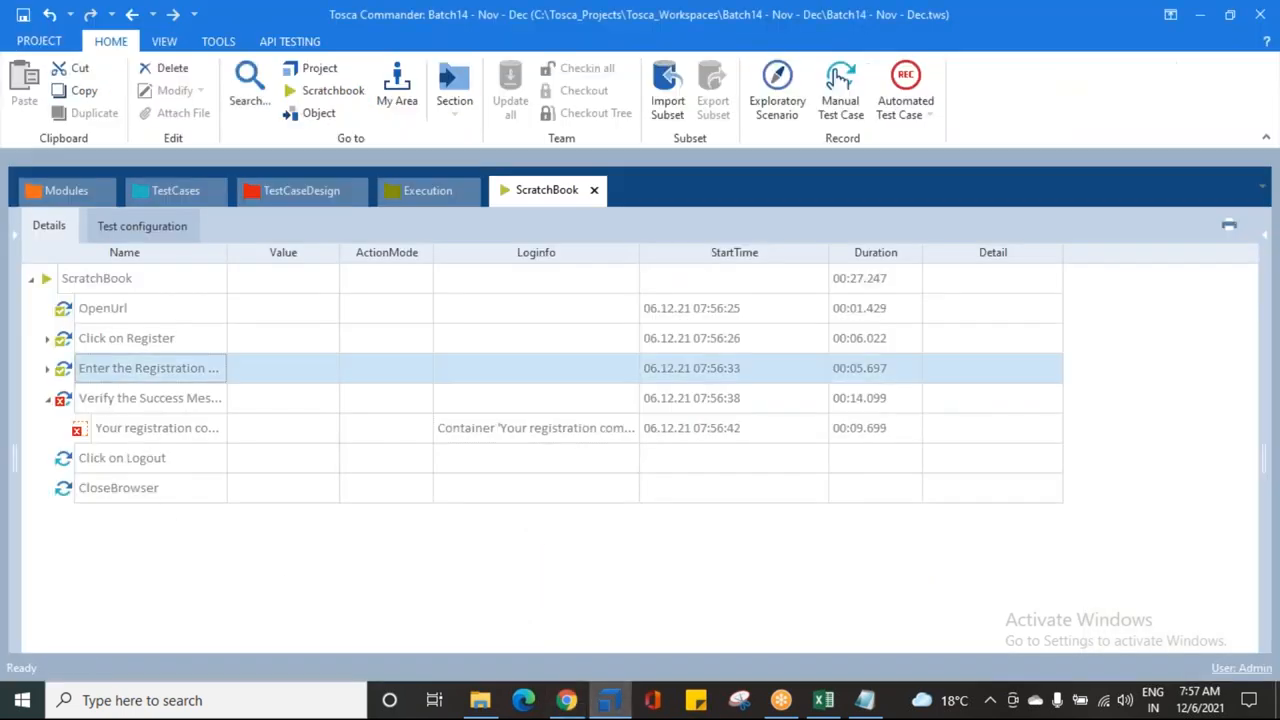
click(106, 406)
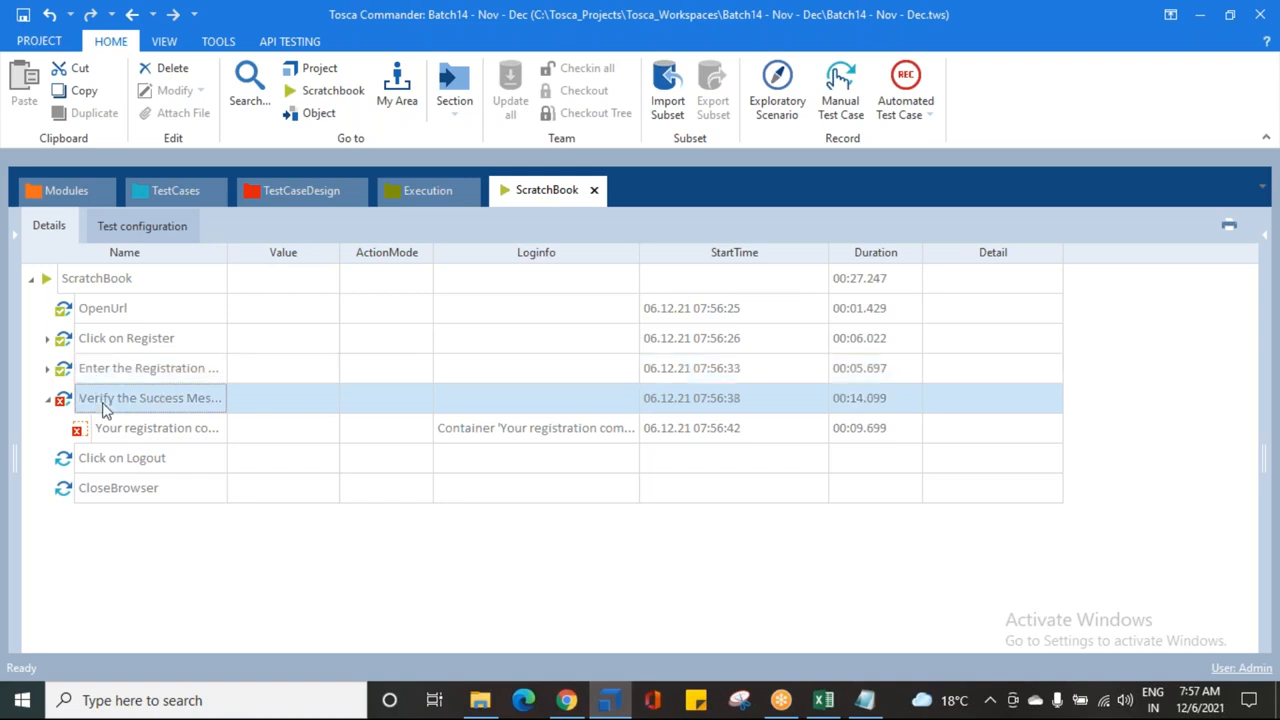
click(475, 425)
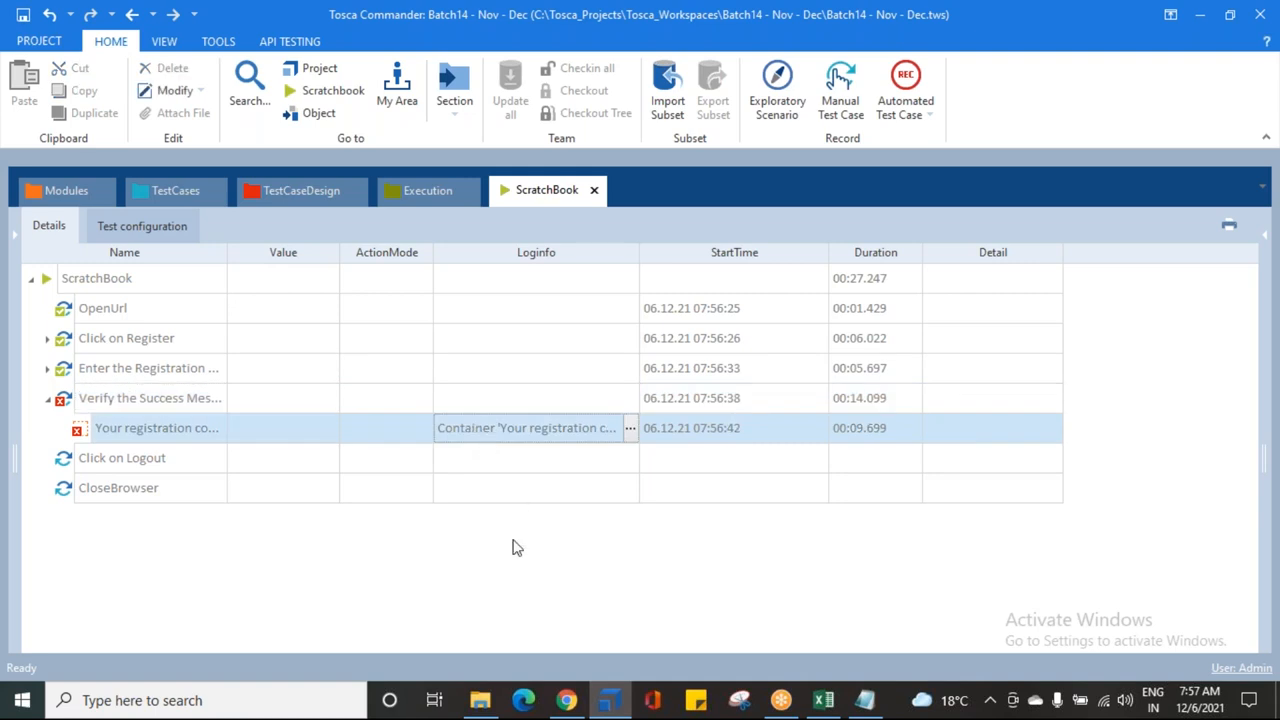
click(562, 699)
drag(442, 366, 806, 370)
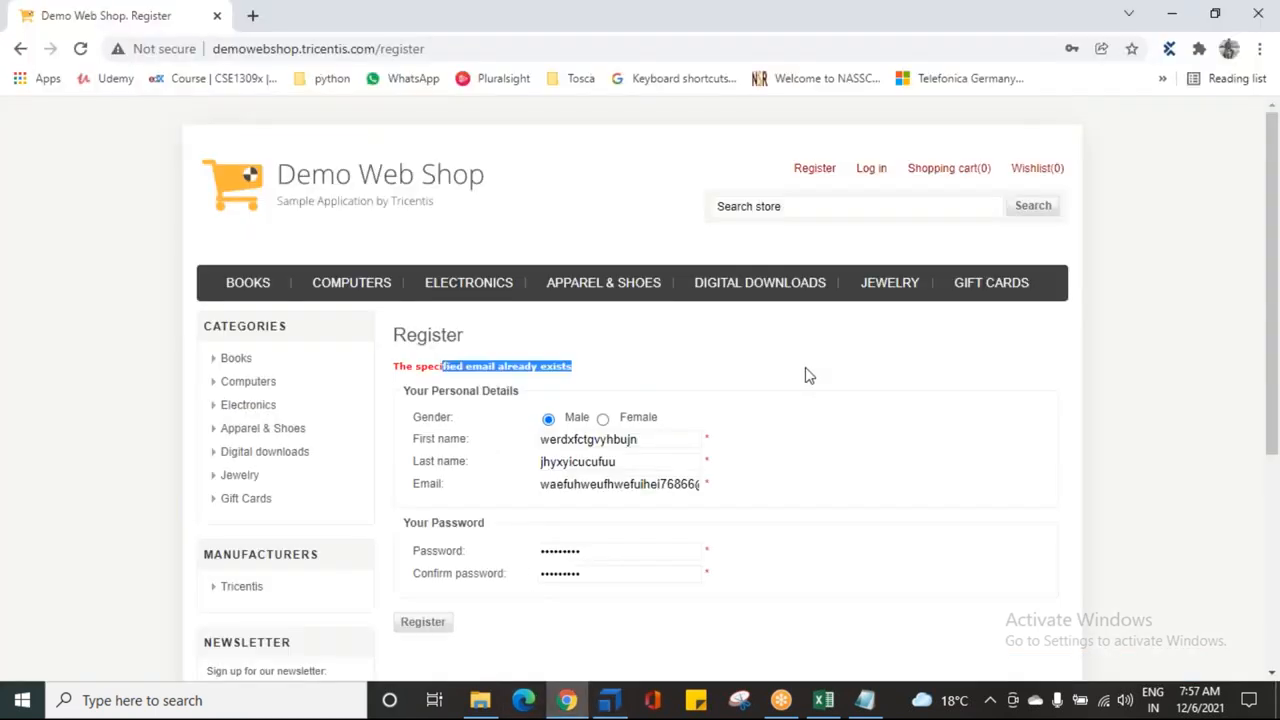
Step: Insert '55' into the Email value of Enter the Registration Details to make it unique
click(609, 700)
click(176, 192)
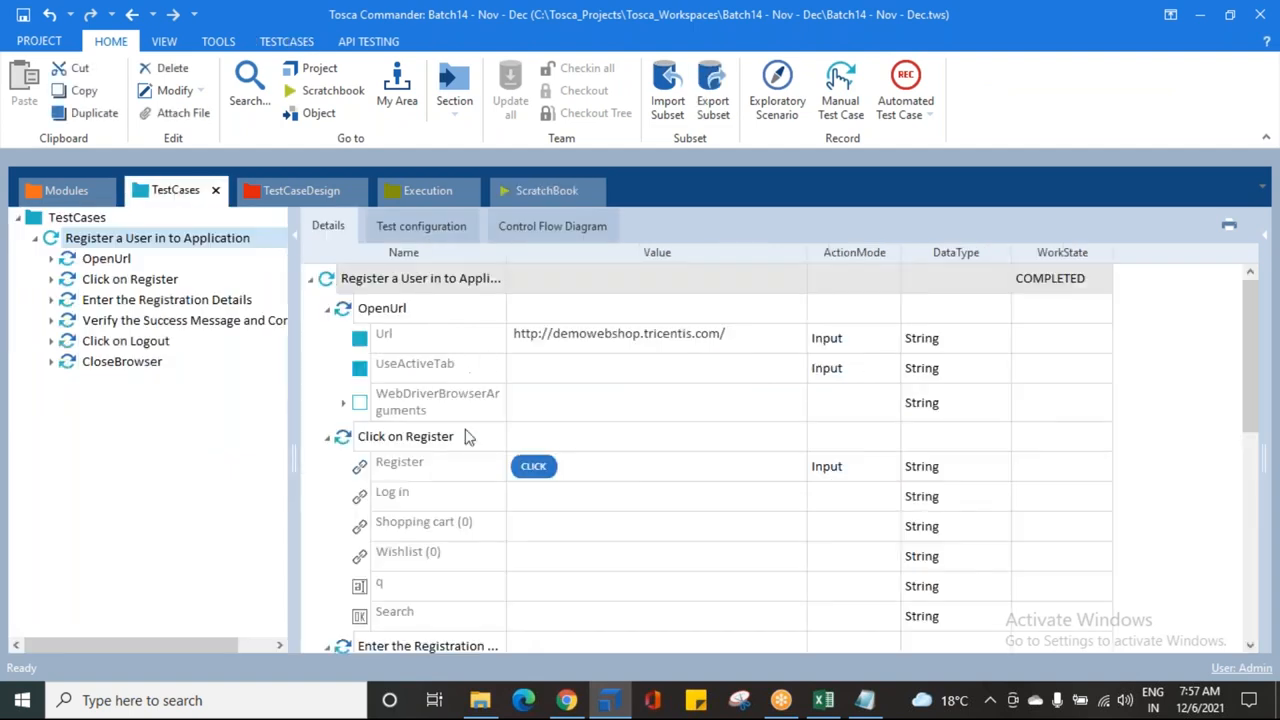
click(326, 308)
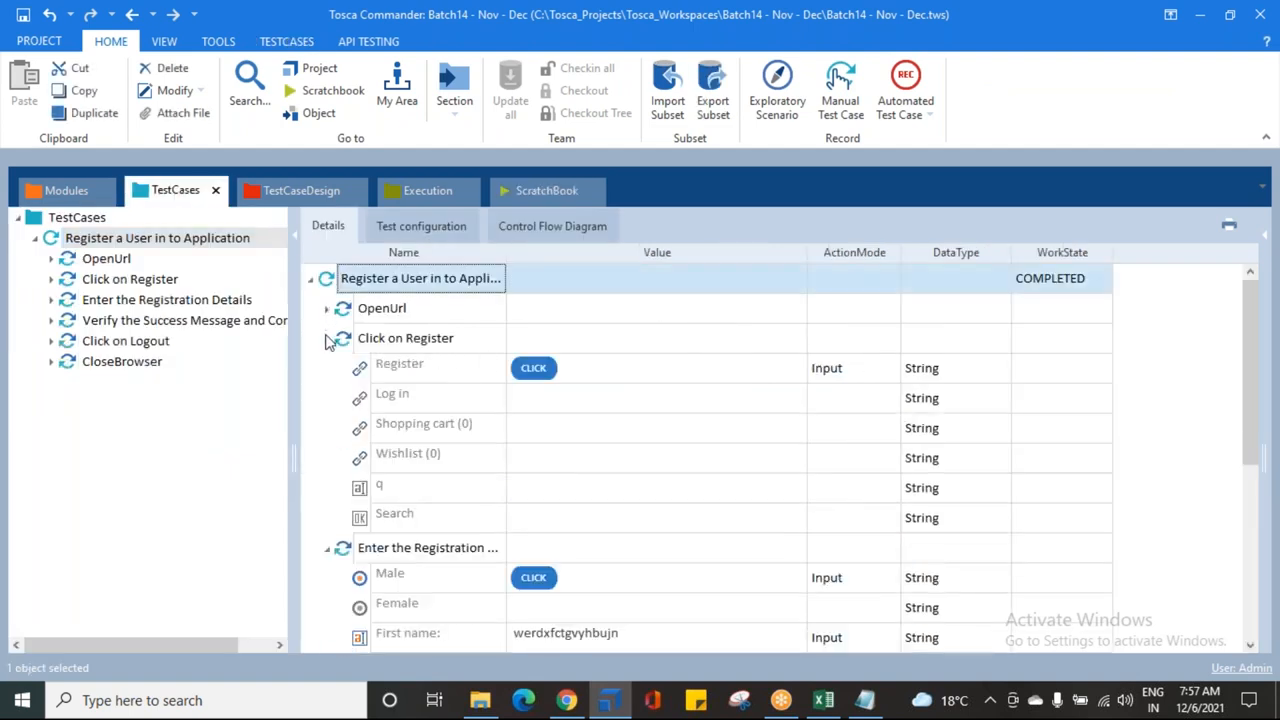
click(326, 338)
click(640, 526)
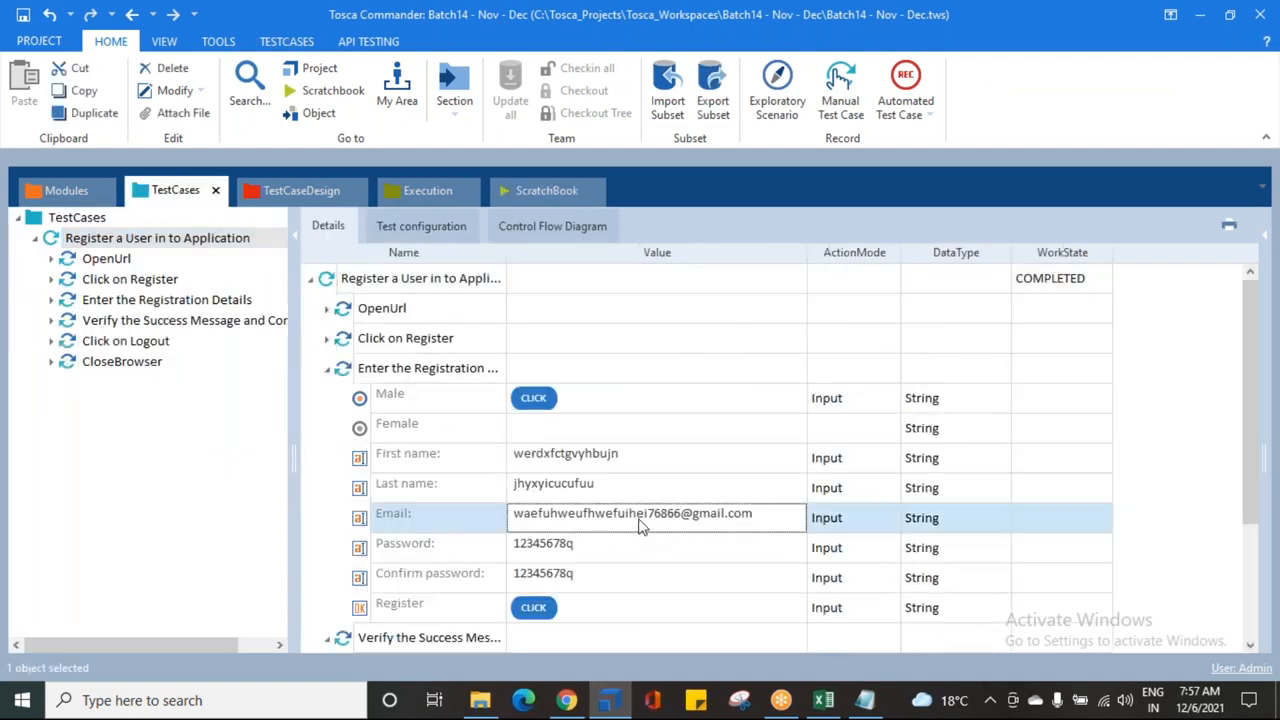
click(657, 525)
click(662, 515)
text(55)
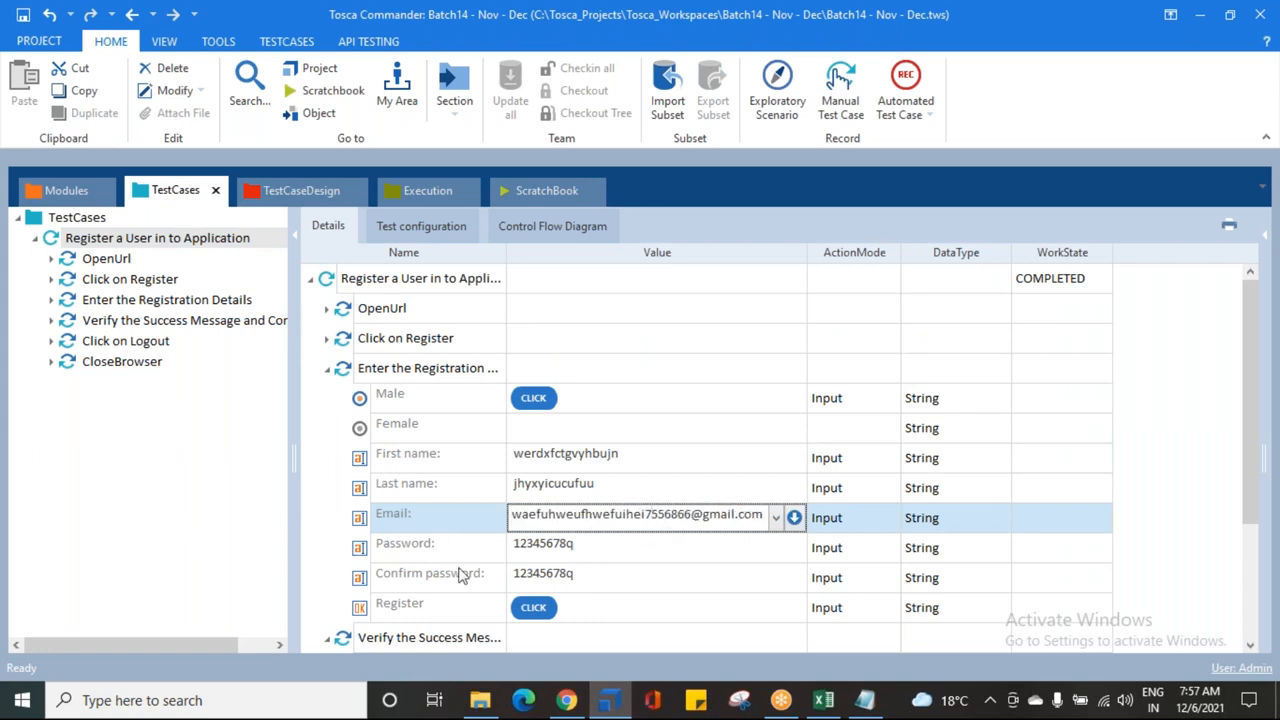
click(272, 572)
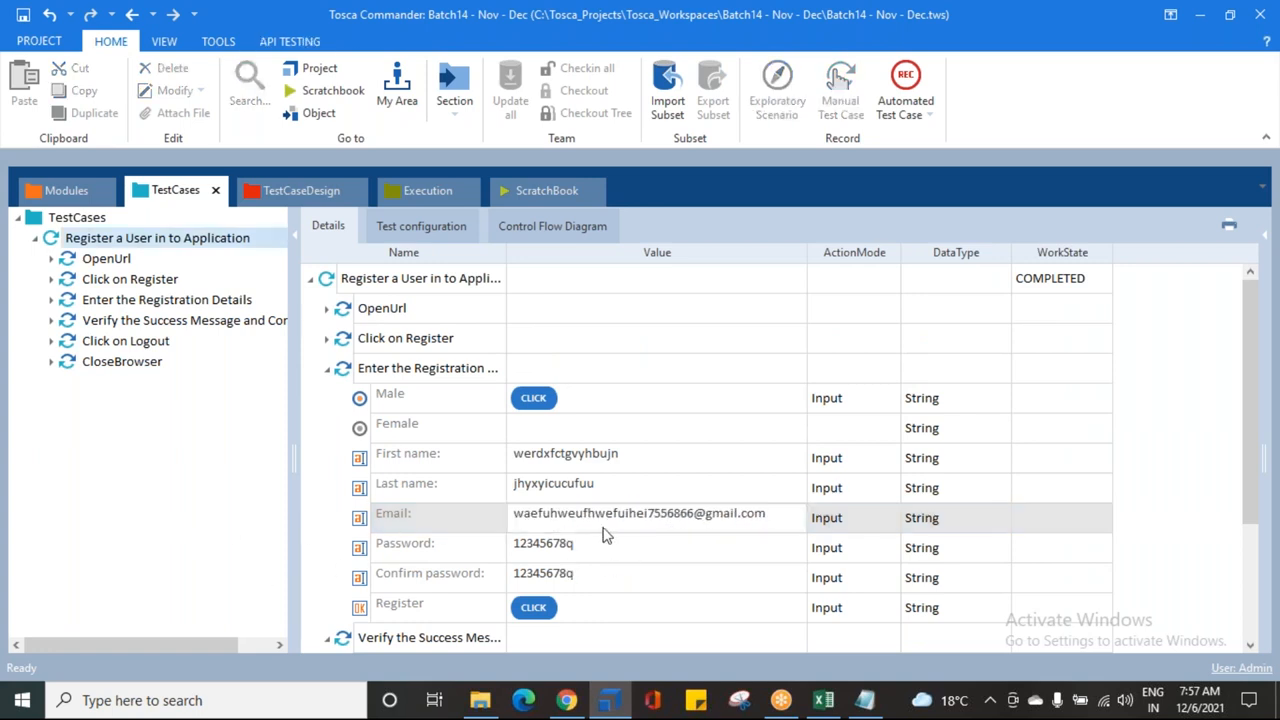
Step: Collapse the remaining step details and close the Demo Web Shop browser window
click(326, 370)
click(326, 398)
click(326, 428)
click(326, 460)
click(566, 700)
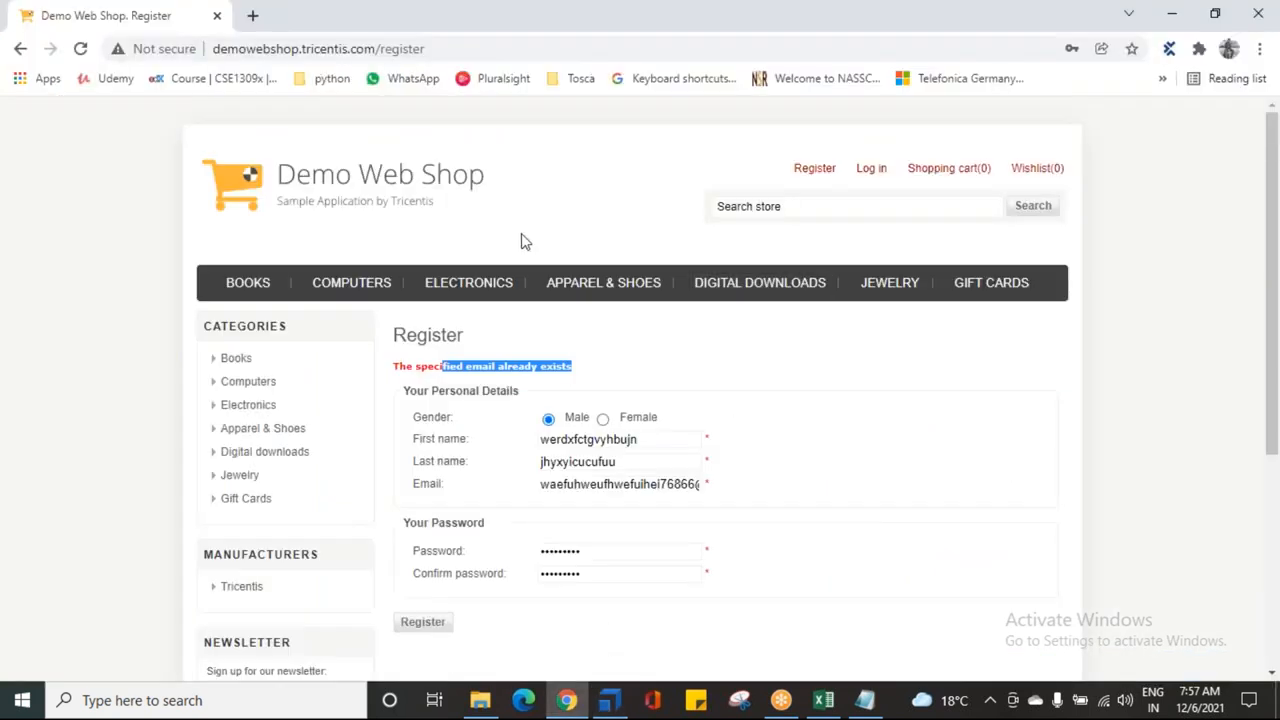
click(363, 194)
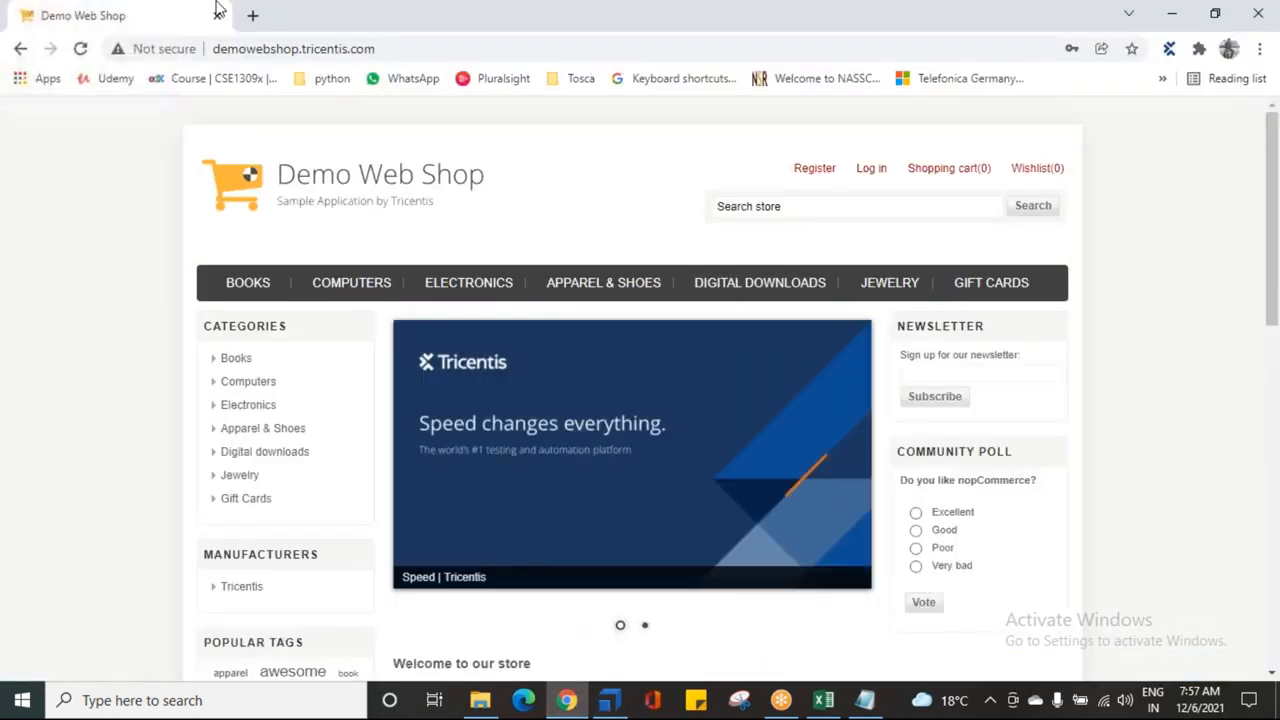
click(219, 15)
click(88, 240)
right_click(88, 242)
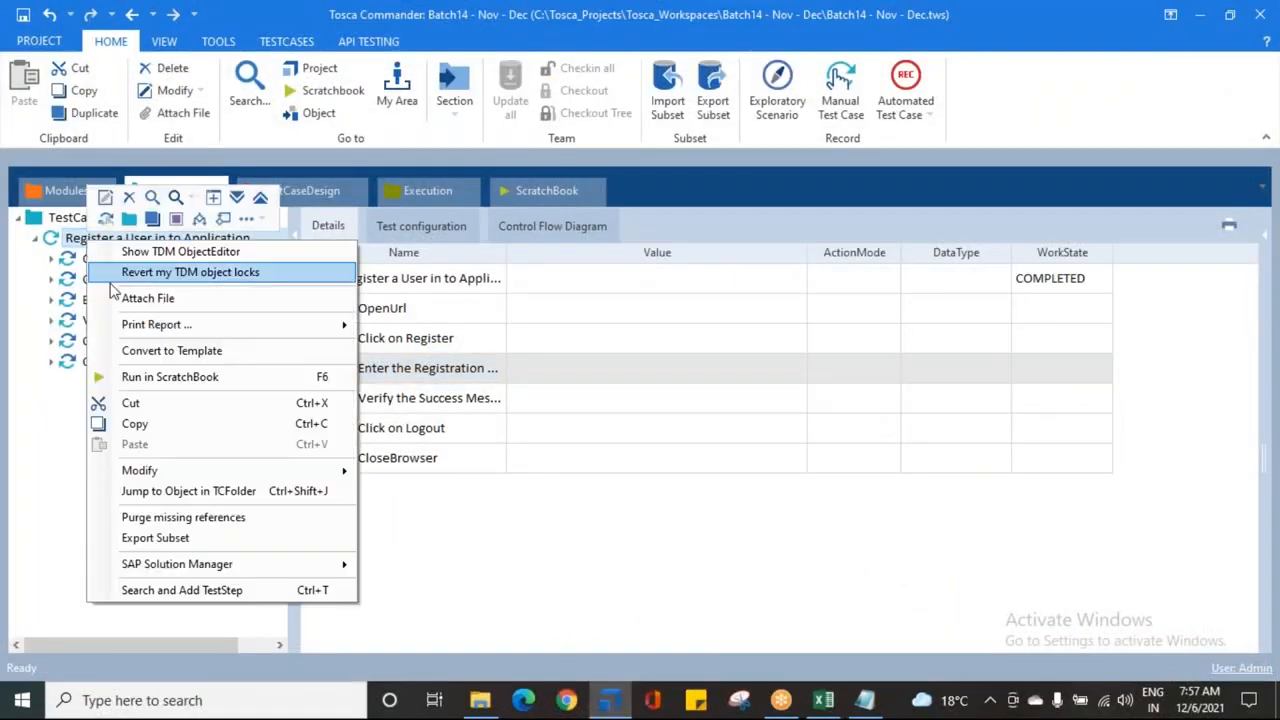
Step: Run the test case in ScratchBook, registering a male user with the new email and password, then logging out
click(186, 376)
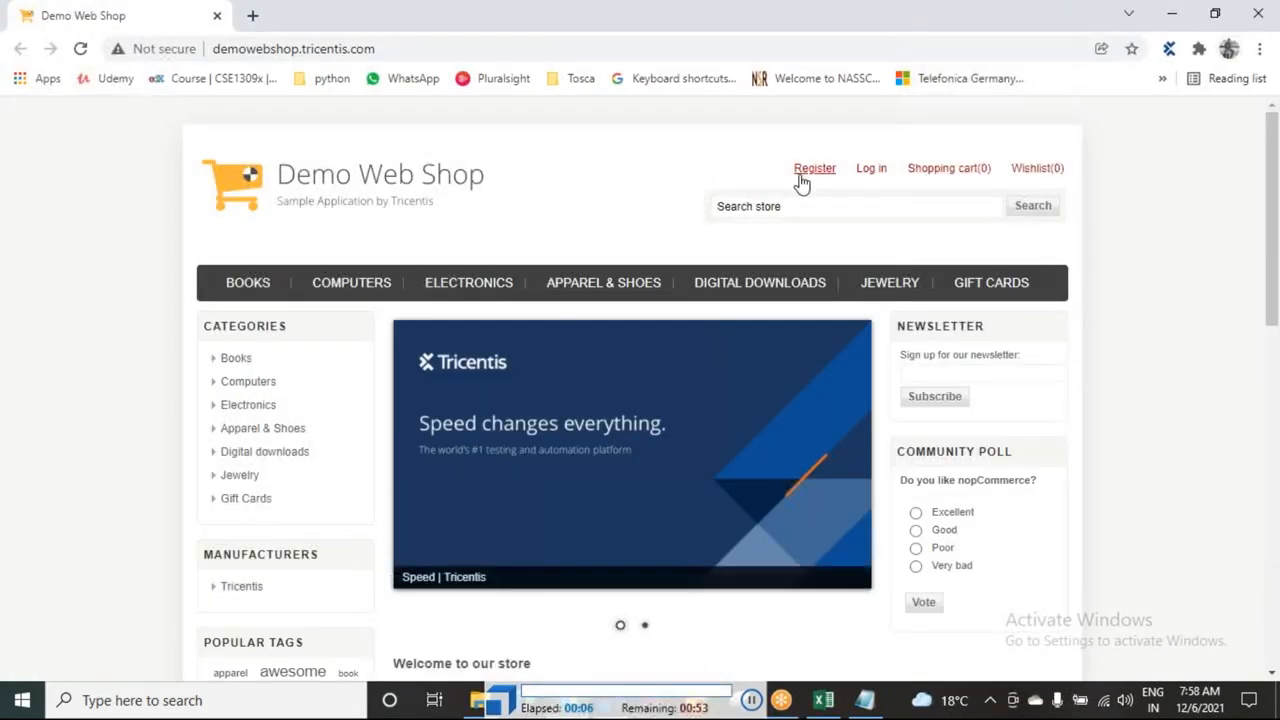
click(808, 178)
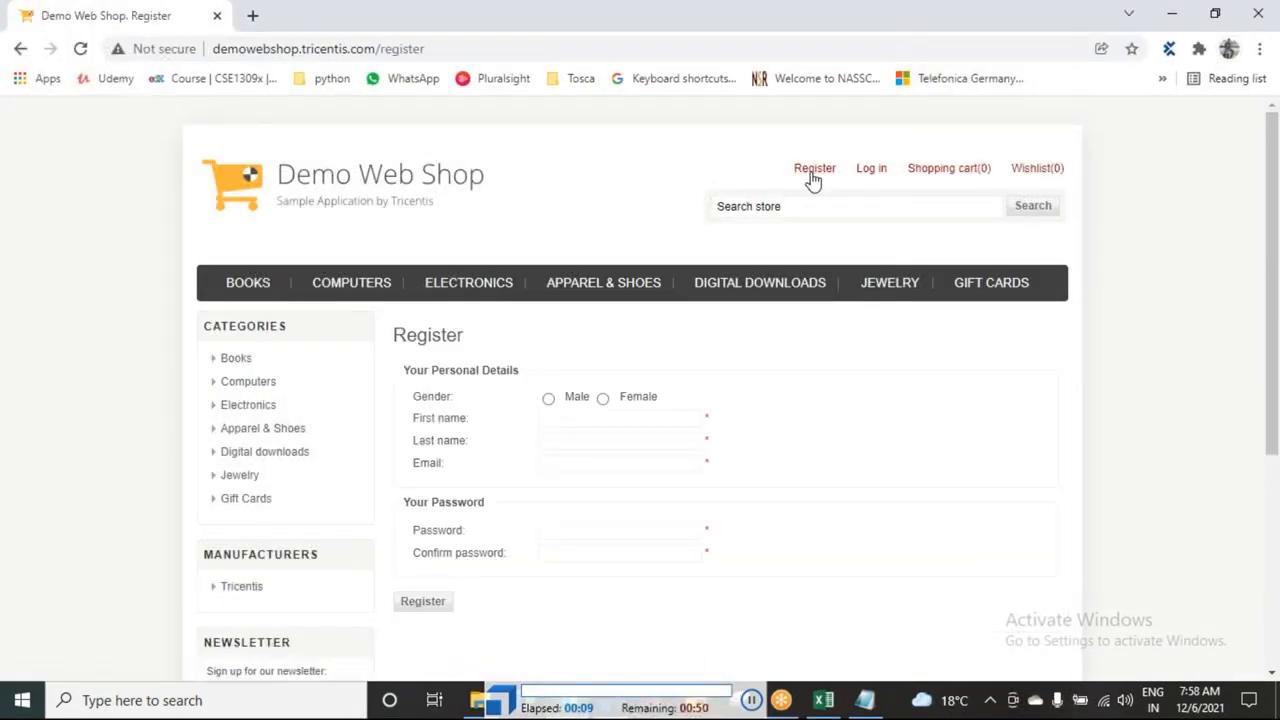
click(549, 390)
key(Tab)
text(werdxfctgvyhbujn)
key(Tab)
text(jhyxyicucufuu)
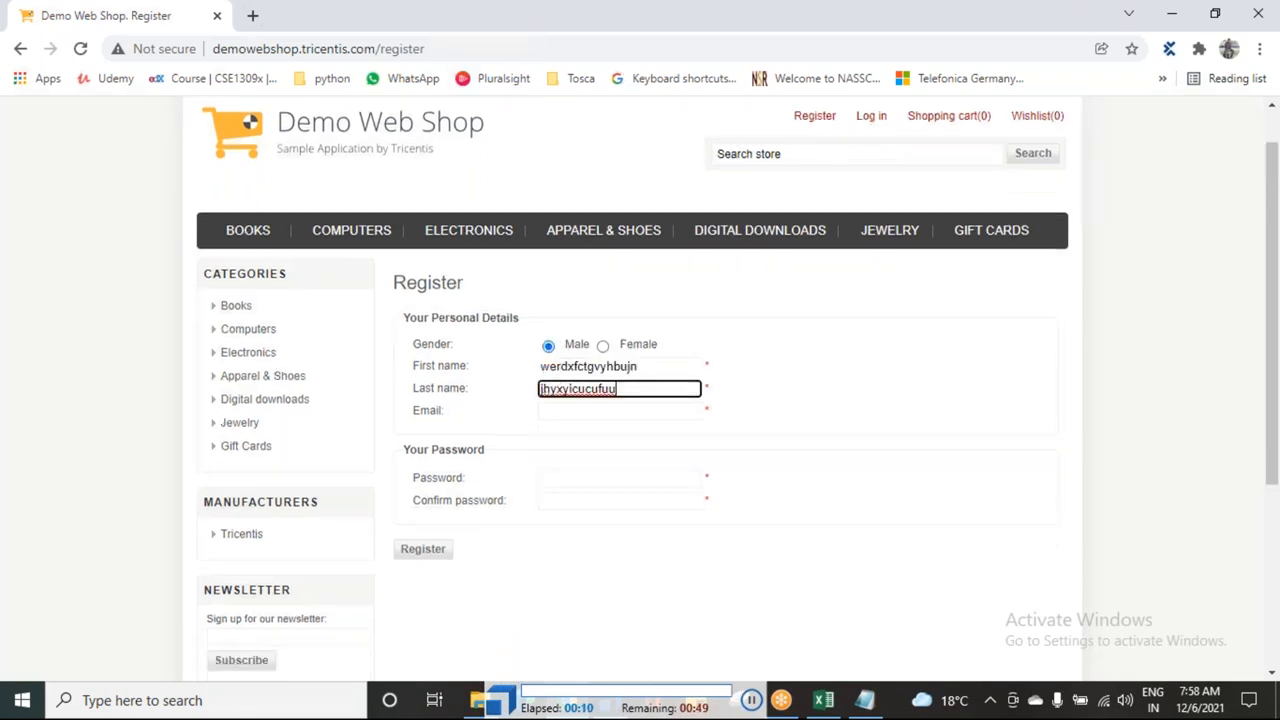
key(Tab)
text(waefuhweufhwefuihei755686)
key(Tab)
text(•••••••••)
key(Tab)
text(•••••••••)
click(424, 392)
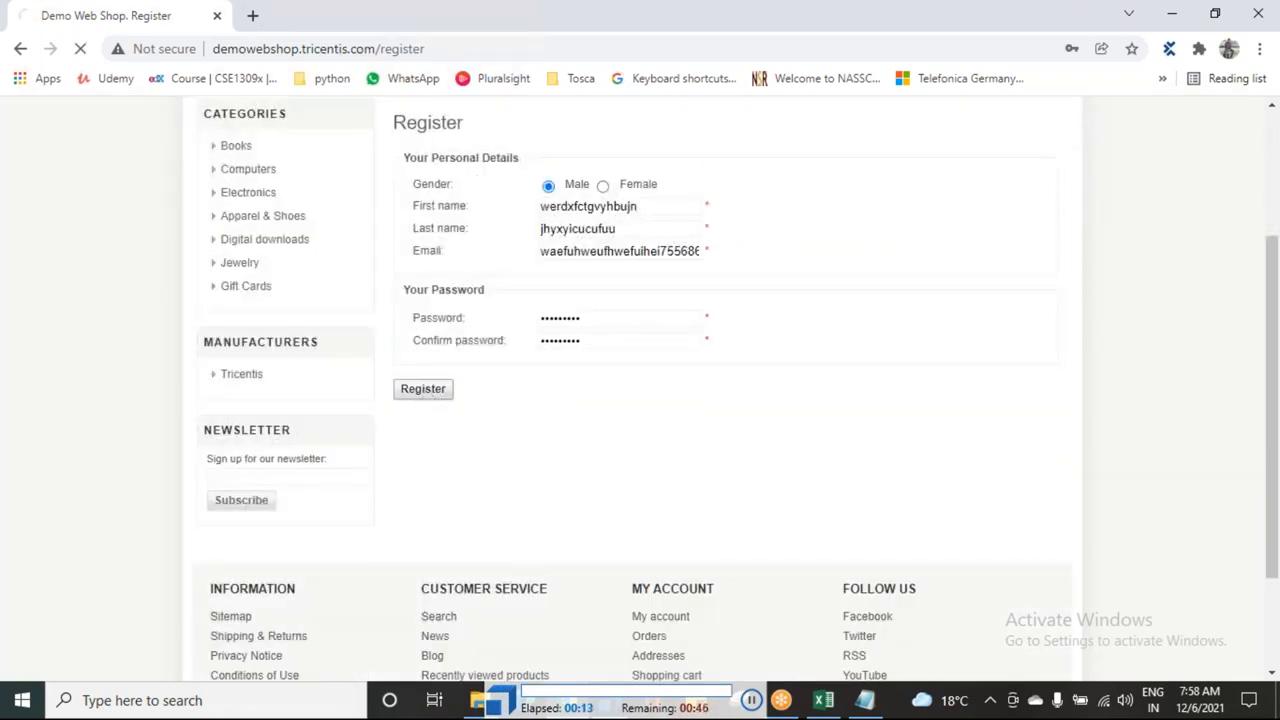
click(425, 392)
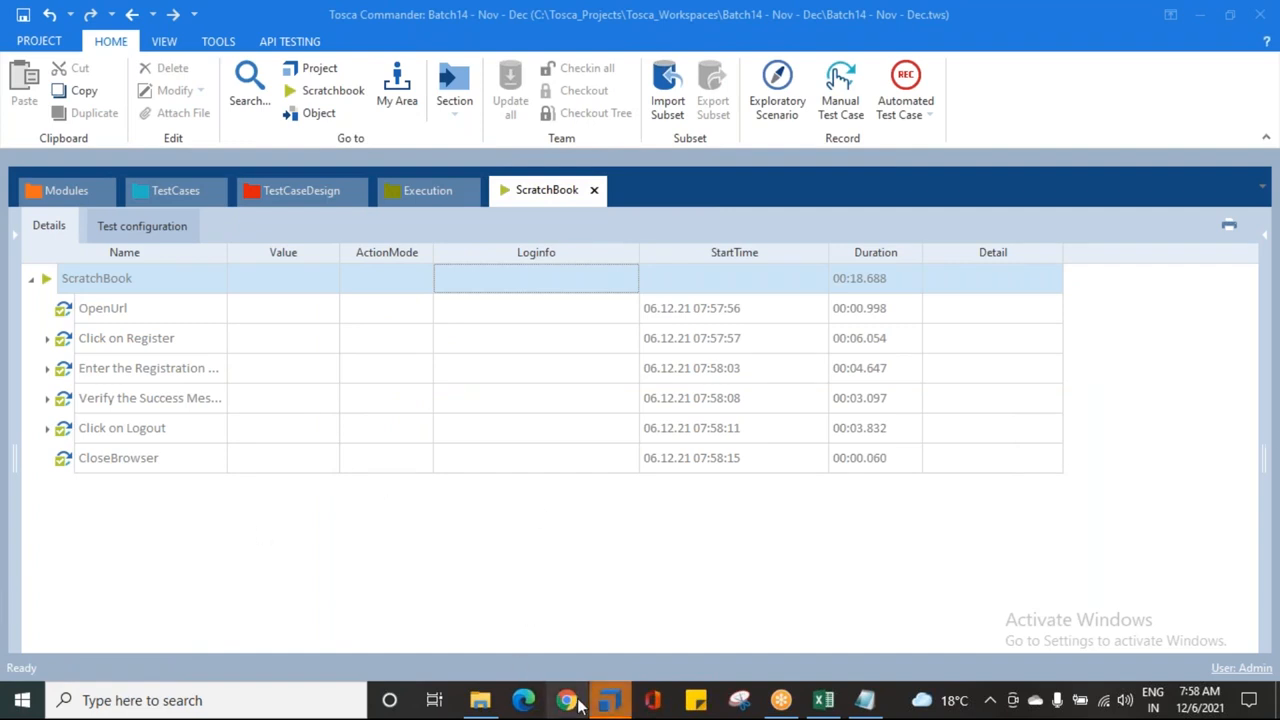
Step: Expand all ScratchBook results to confirm every step passed, collapse them, and reopen TestCases
right_click(167, 283)
click(318, 234)
scroll(165, 420, down, 2)
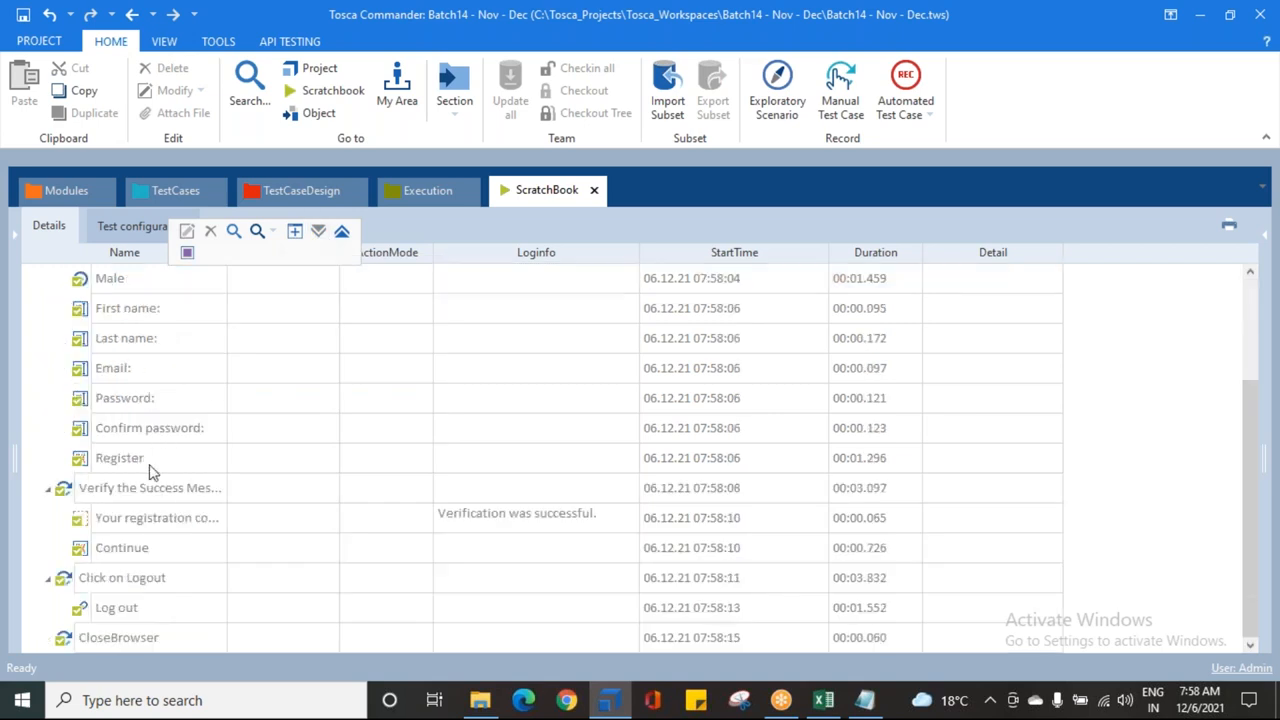
scroll(150, 470, up, 4)
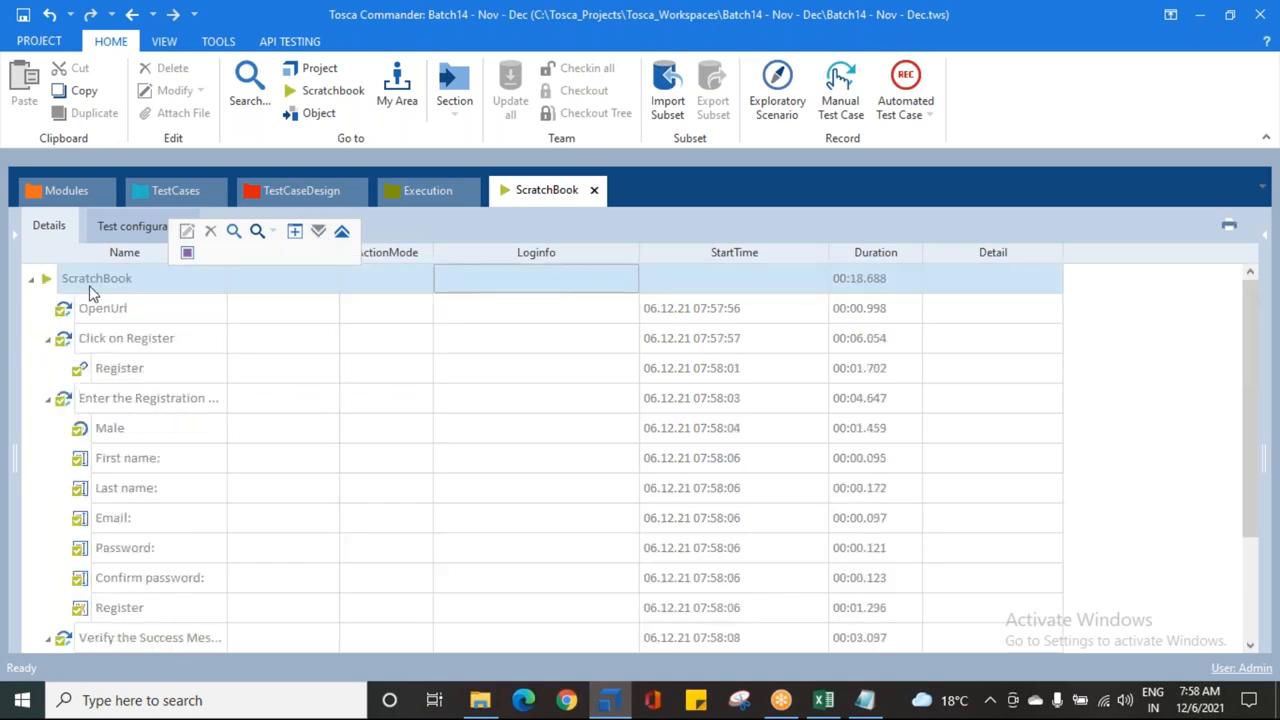
right_click(90, 290)
click(267, 240)
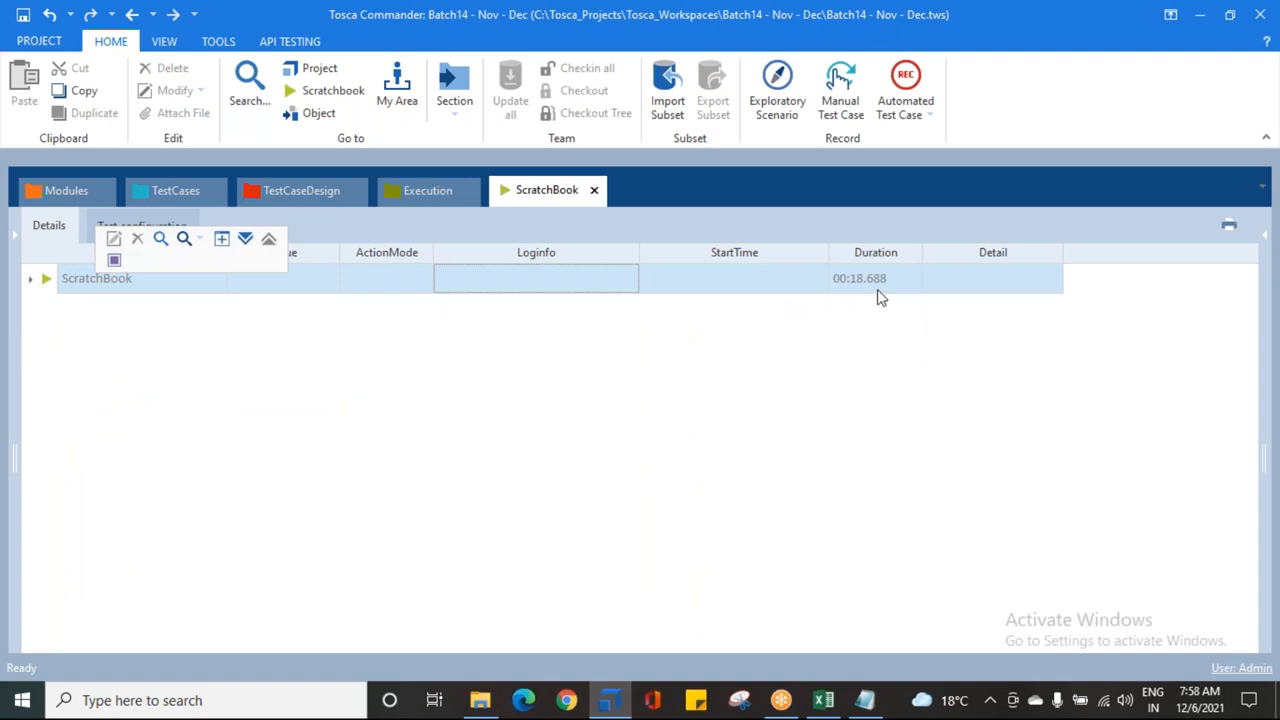
click(180, 193)
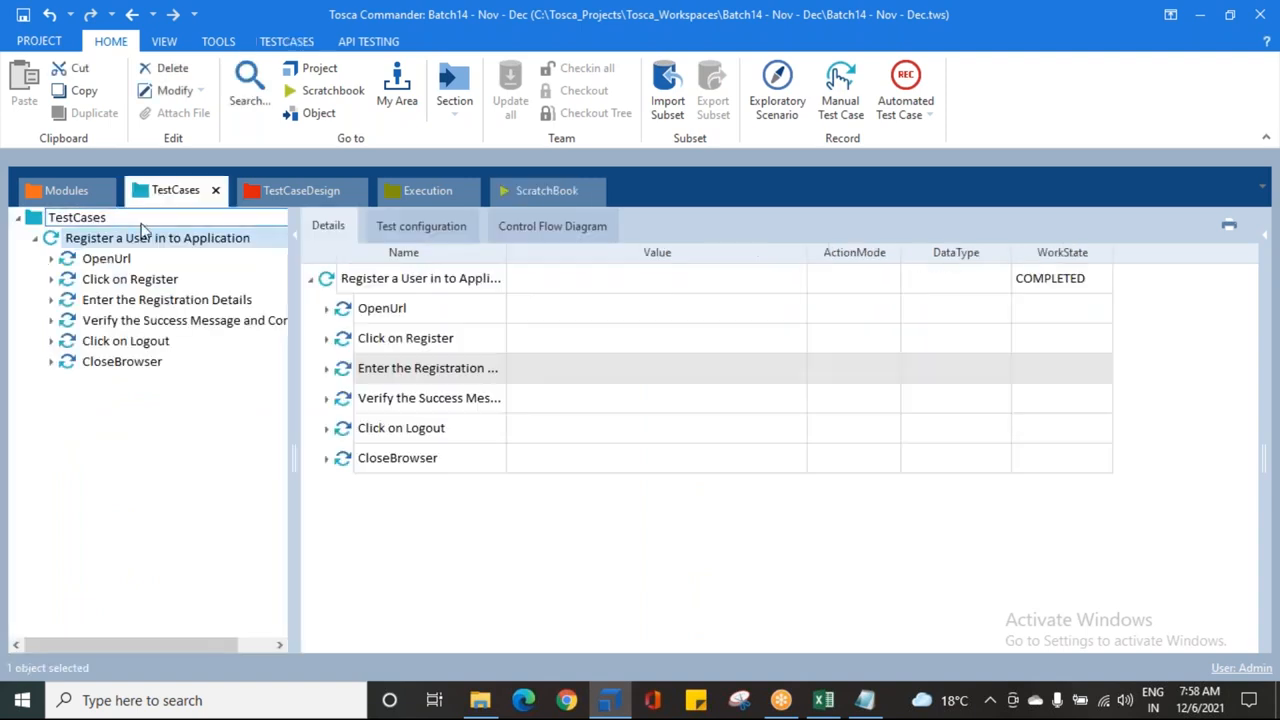
Step: Save the workspace, then review the Logout and Enter the Registration Details steps and collapse them
click(25, 15)
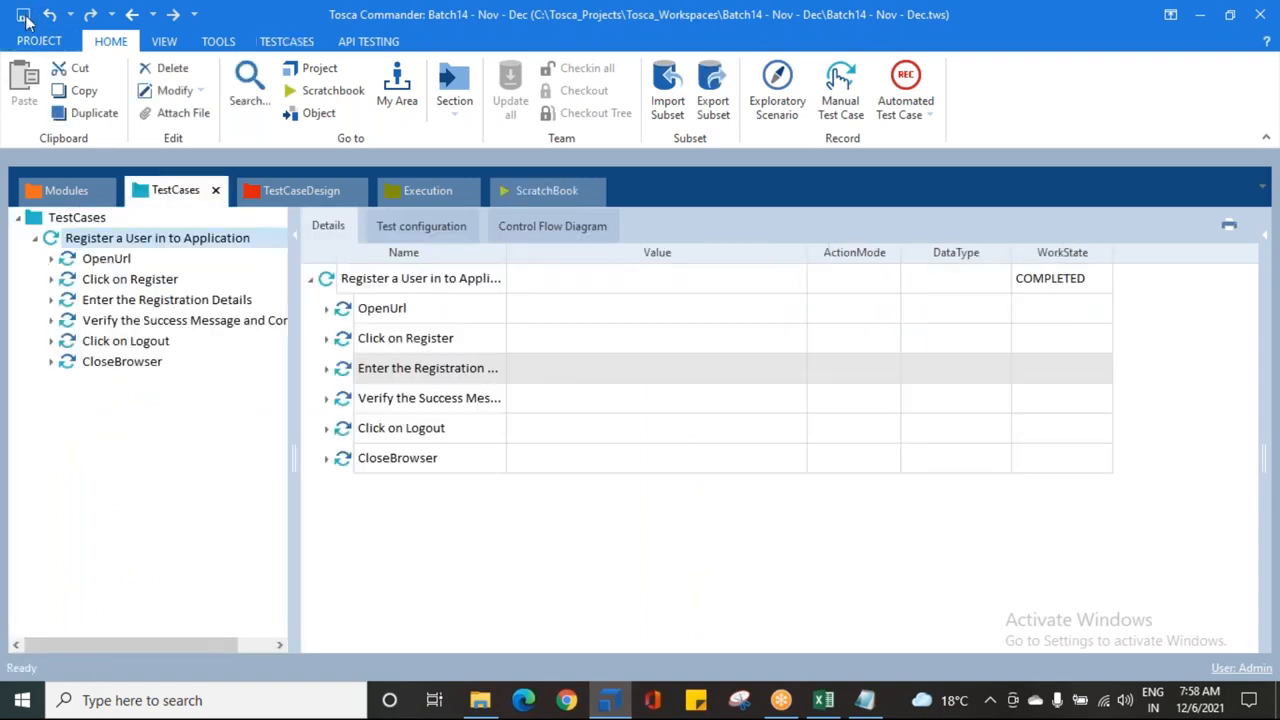
click(105, 341)
click(106, 299)
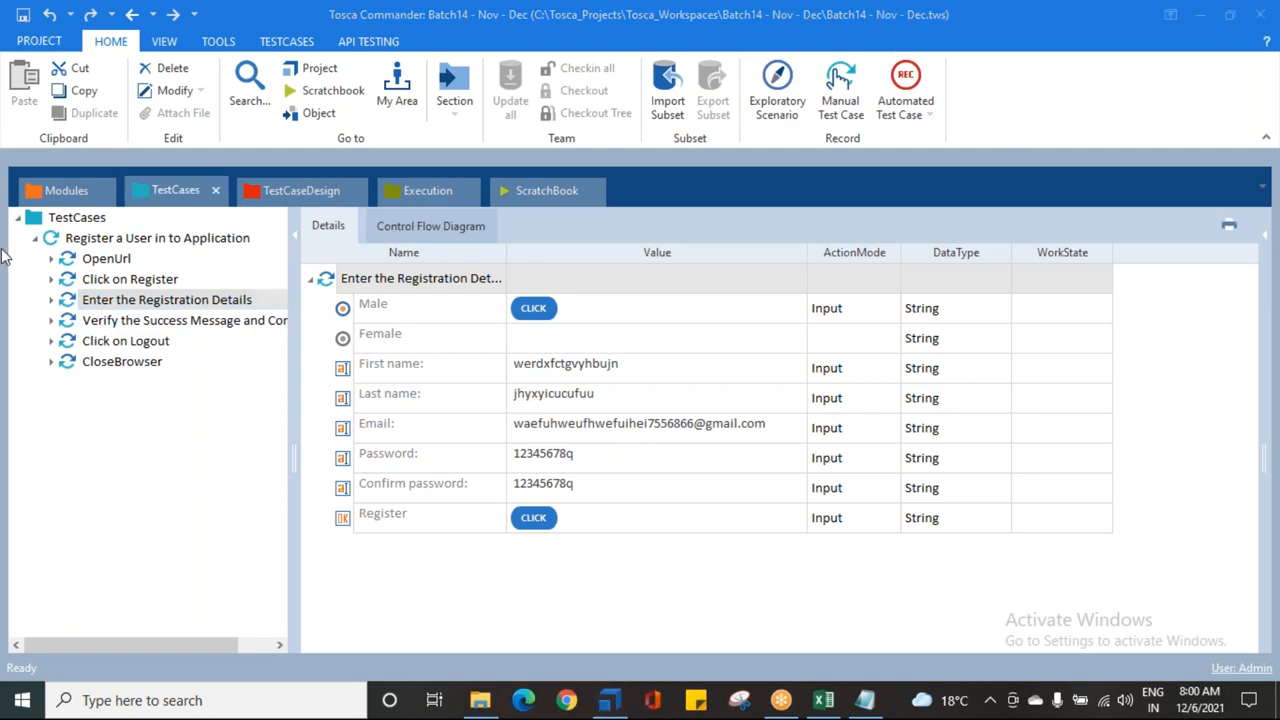
click(36, 240)
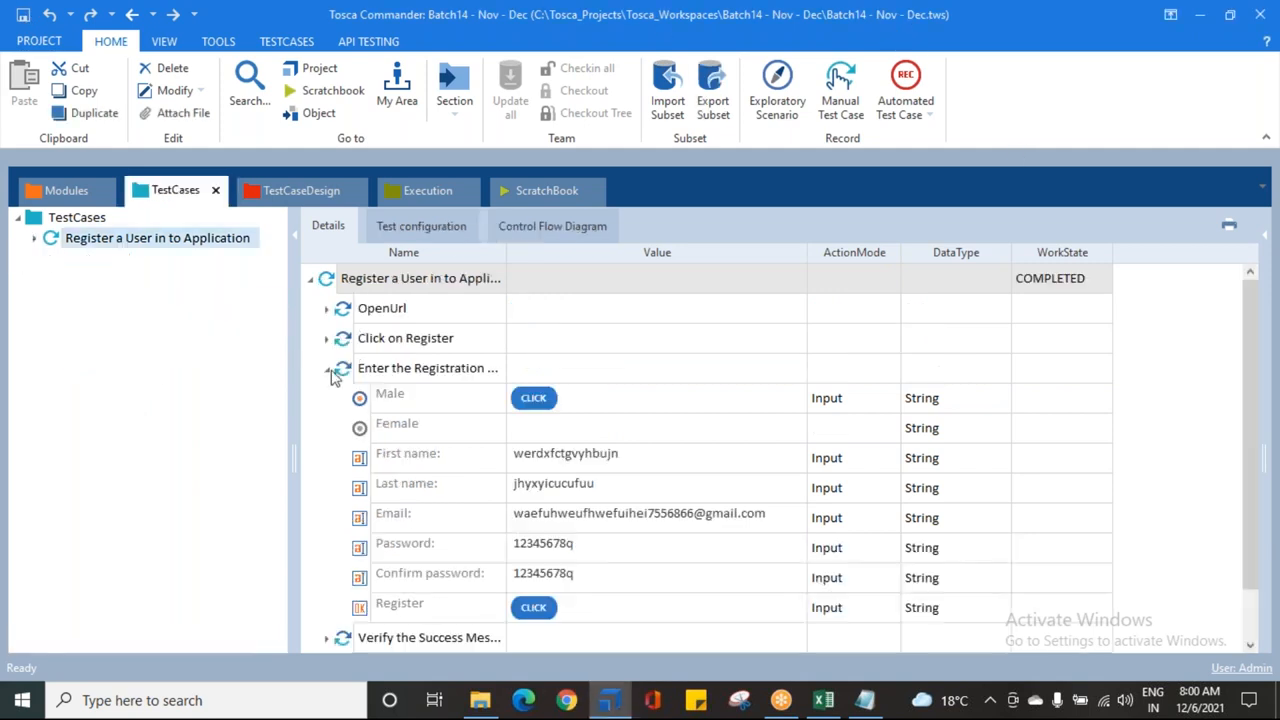
click(325, 369)
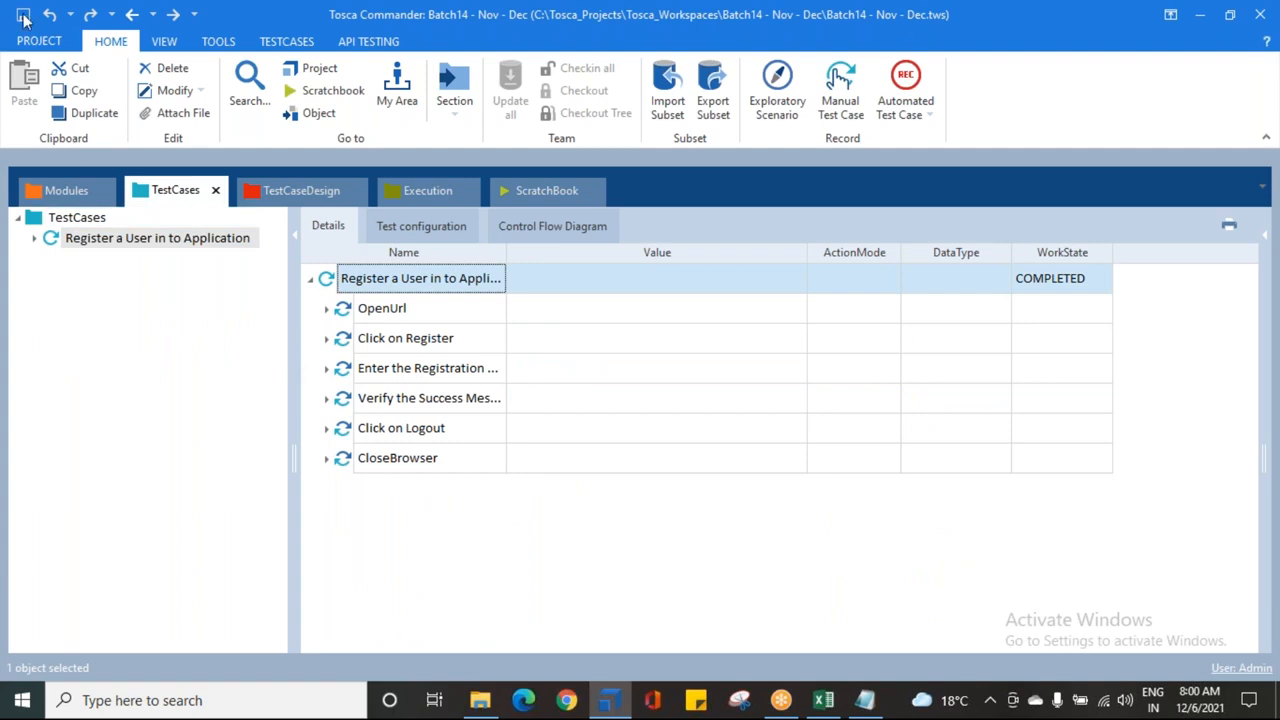